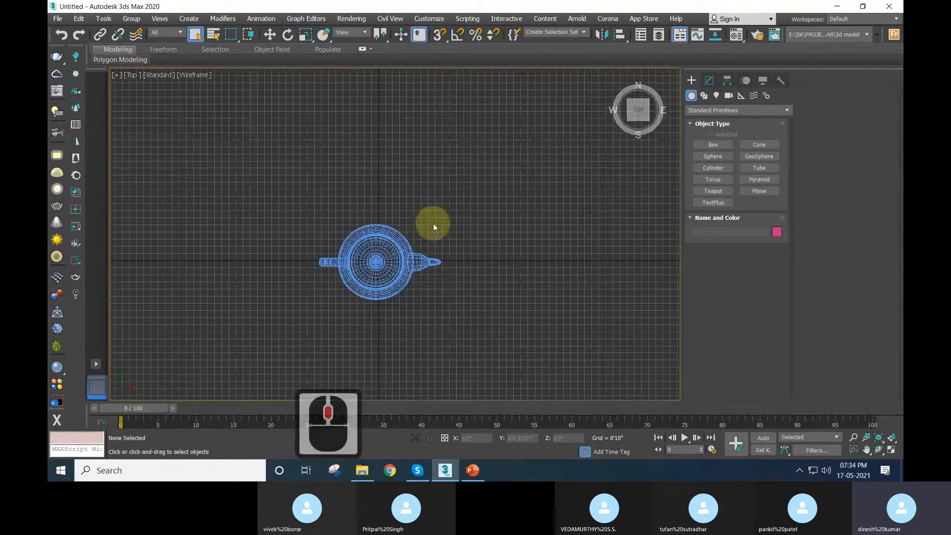
# Switch the viewport to the Left view and on to the Perspective view of the teapot.
pyautogui.press('l')
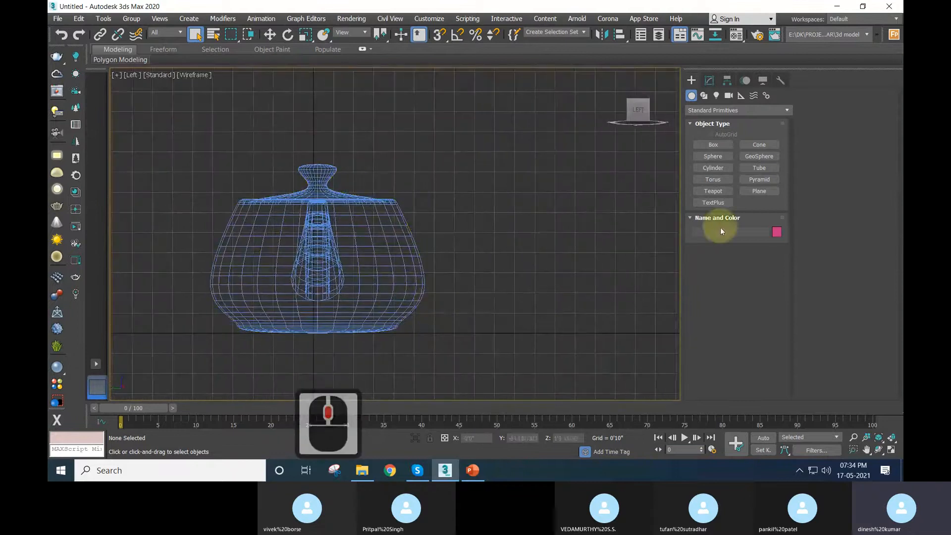
pyautogui.press('p')
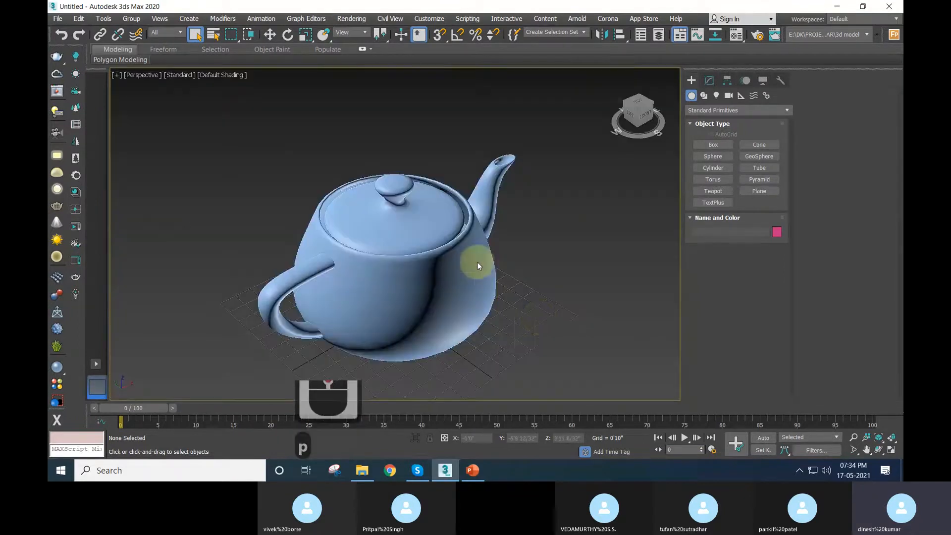
pyautogui.click(539, 317)
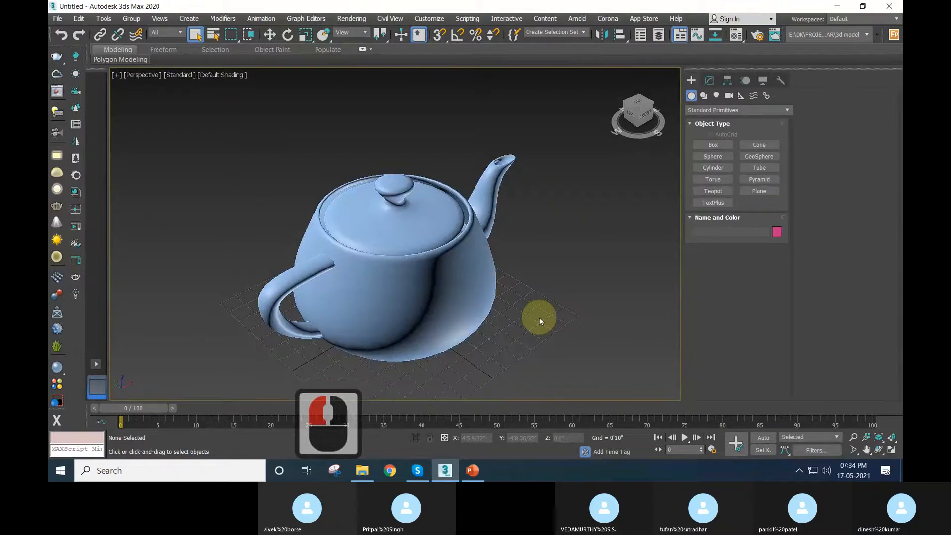
# Switch to the PowerPoint shortcut notes and review the Shaded / Wireframe line with its F3 shortcut.
pyautogui.click(473, 470)
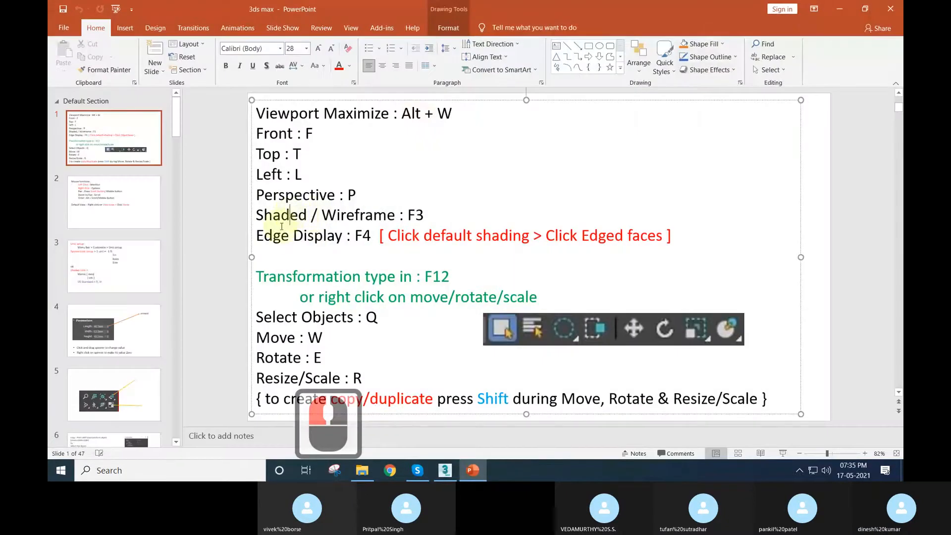
pyautogui.moveTo(256, 216); pyautogui.dragTo(395, 216)
pyautogui.click(412, 236)
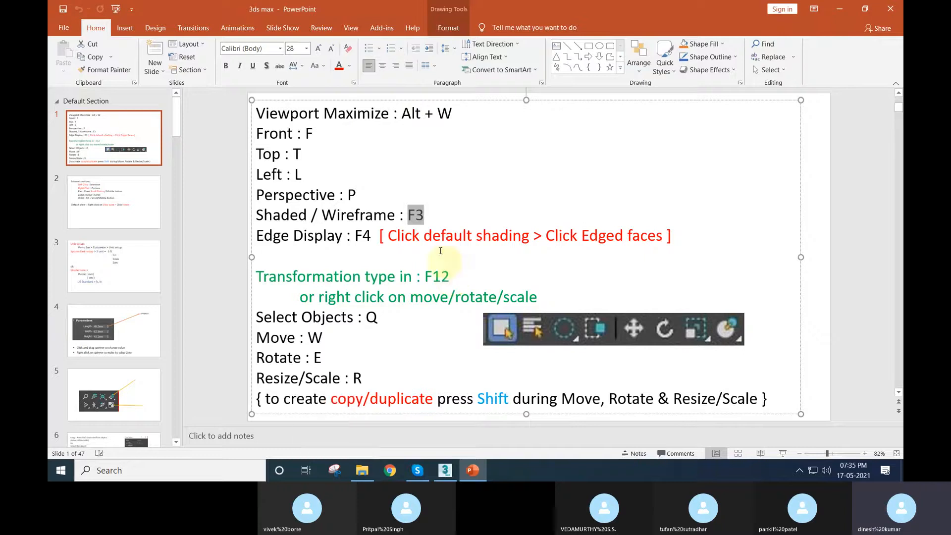
pyautogui.click(411, 217)
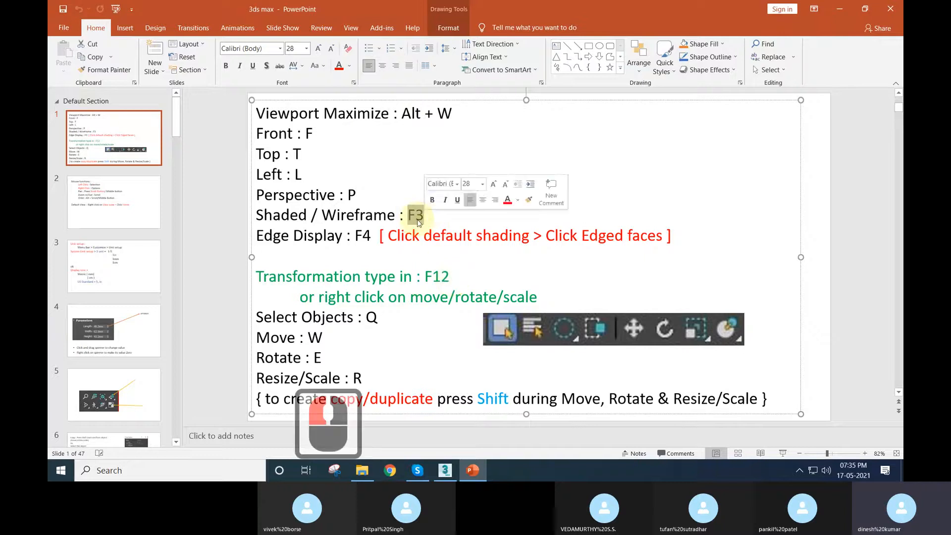
pyautogui.click(321, 216)
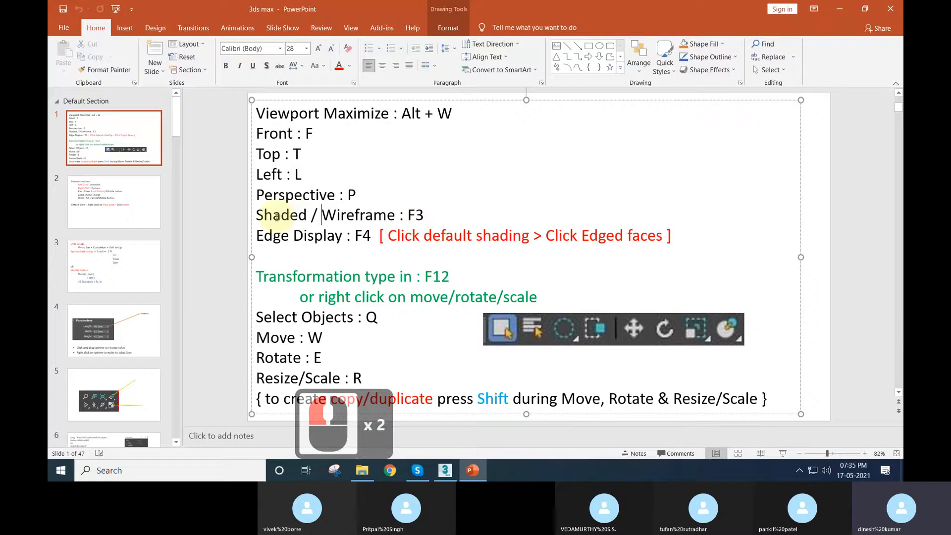
pyautogui.moveTo(275, 217); pyautogui.dragTo(282, 217)
pyautogui.moveTo(347, 217); pyautogui.dragTo(358, 217)
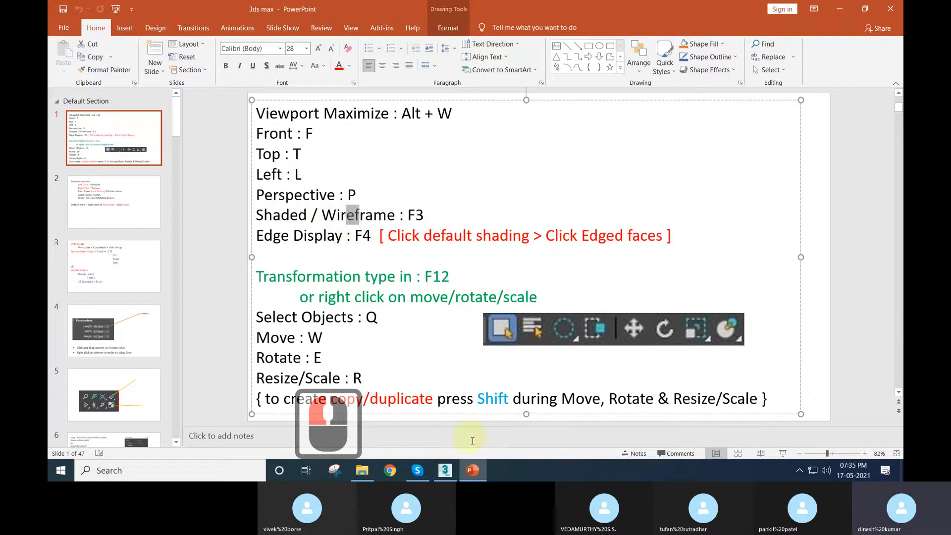
# Return to 3ds Max and frame the teapot closer in the Perspective view.
pyautogui.click(445, 471)
pyautogui.keyDown('alt'); pyautogui.moveTo(460, 282); pyautogui.dragTo(501, 269, button='middle'); pyautogui.keyUp('alt')
pyautogui.scroll(4, 416, 255)
pyautogui.click(206, 135)
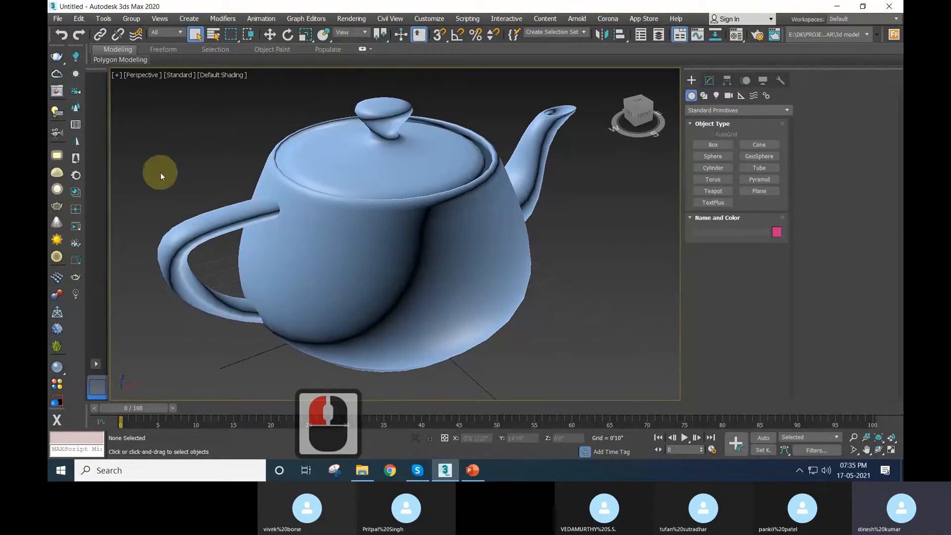
# Magnify the viewport labels, outline the [+], Perspective and Default Shading labels in red, and clear the magnification.
pyautogui.hotkey('ctrl', '4')
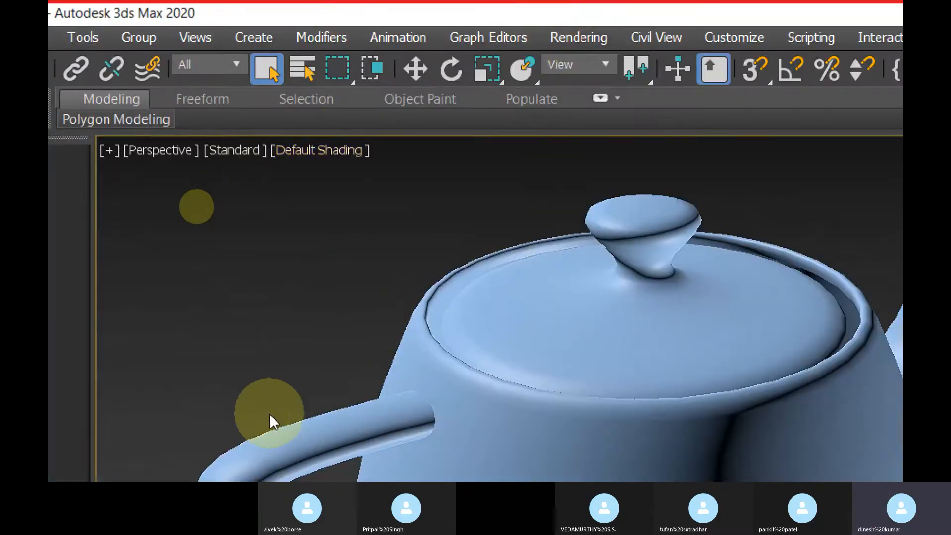
pyautogui.hotkey('ctrl', '2')
pyautogui.moveTo(97, 141)
pyautogui.keyDown('ctrl'); pyautogui.mouseDown()
pyautogui.moveTo(121, 160)
pyautogui.moveTo(181, 174)
pyautogui.moveTo(200, 160)
pyautogui.mouseUp(); pyautogui.keyUp('ctrl')
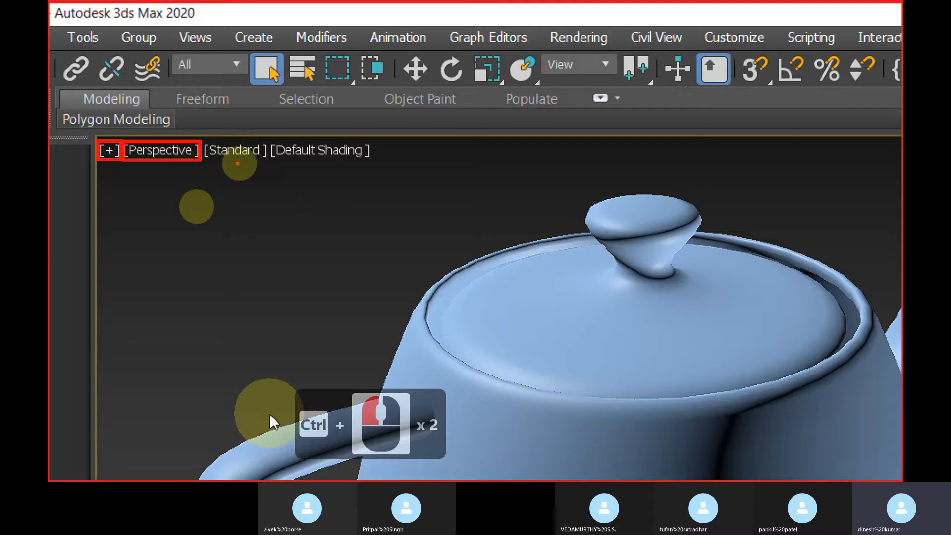
pyautogui.moveTo(268, 138)
pyautogui.keyDown('ctrl'); pyautogui.mouseDown()
pyautogui.moveTo(362, 170)
pyautogui.moveTo(372, 162)
pyautogui.mouseUp(); pyautogui.keyUp('ctrl')
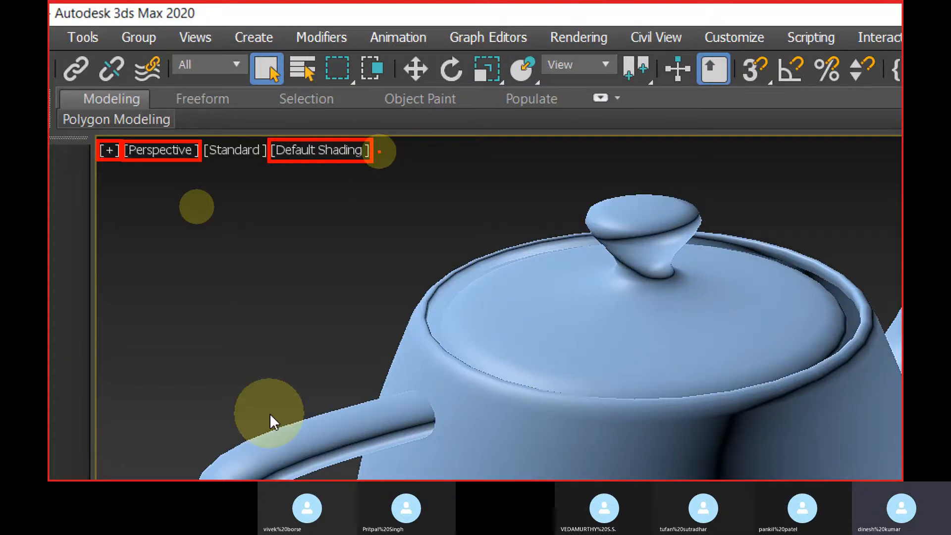
pyautogui.moveTo(384, 158); pyautogui.dragTo(423, 137)
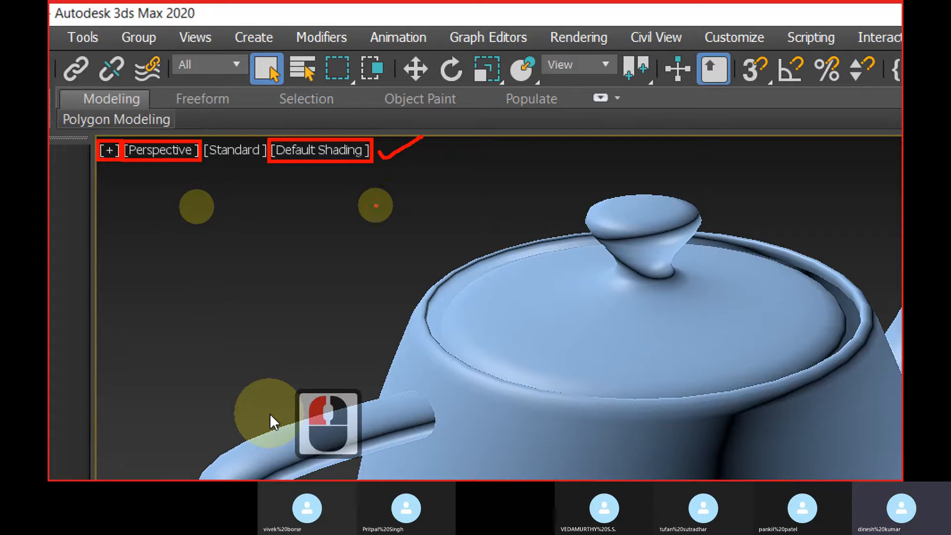
pyautogui.hotkey('ctrl', '1')
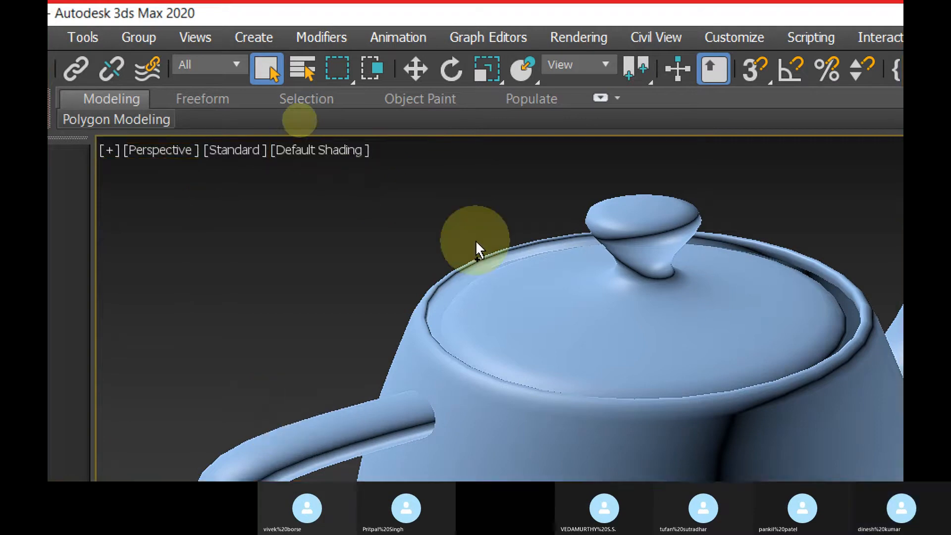
pyautogui.hotkey('ctrl', '4')
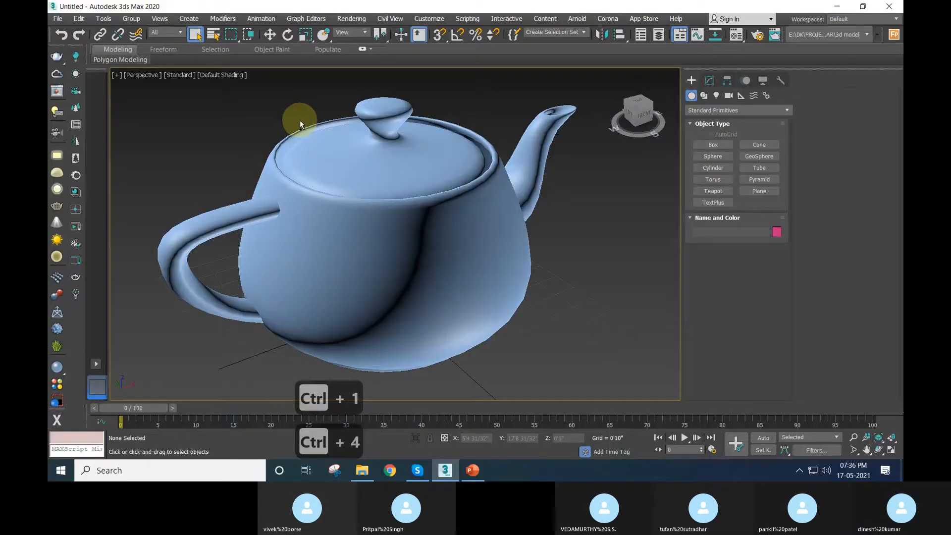
# Preview the teapot in the Facets and Bounding Box display modes.
pyautogui.click(228, 75)
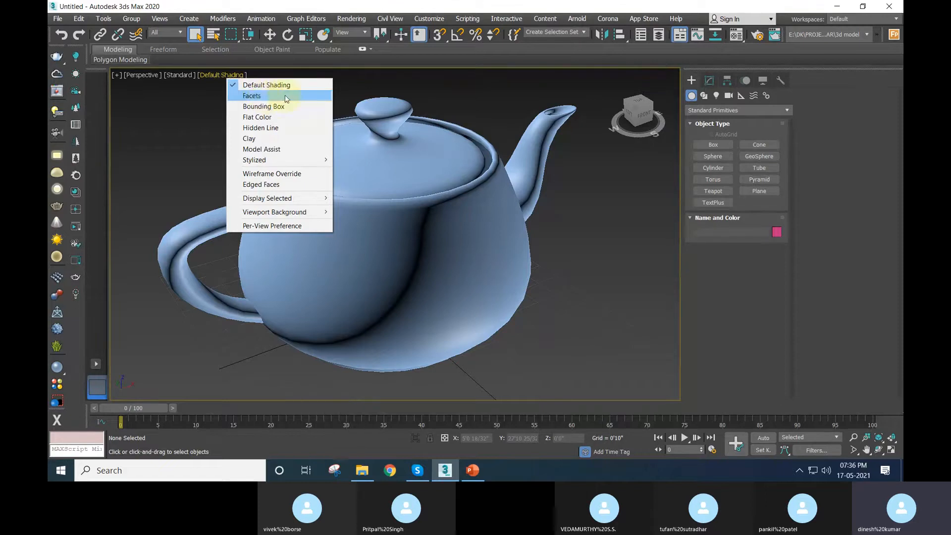
pyautogui.click(271, 97)
pyautogui.scroll(3, 421, 350)
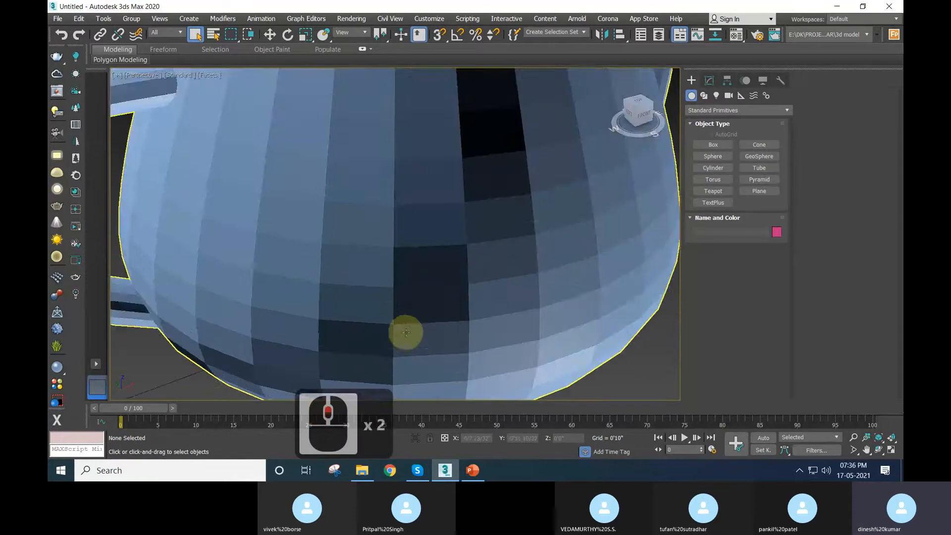
pyautogui.scroll(-3, 427, 289)
pyautogui.click(213, 75)
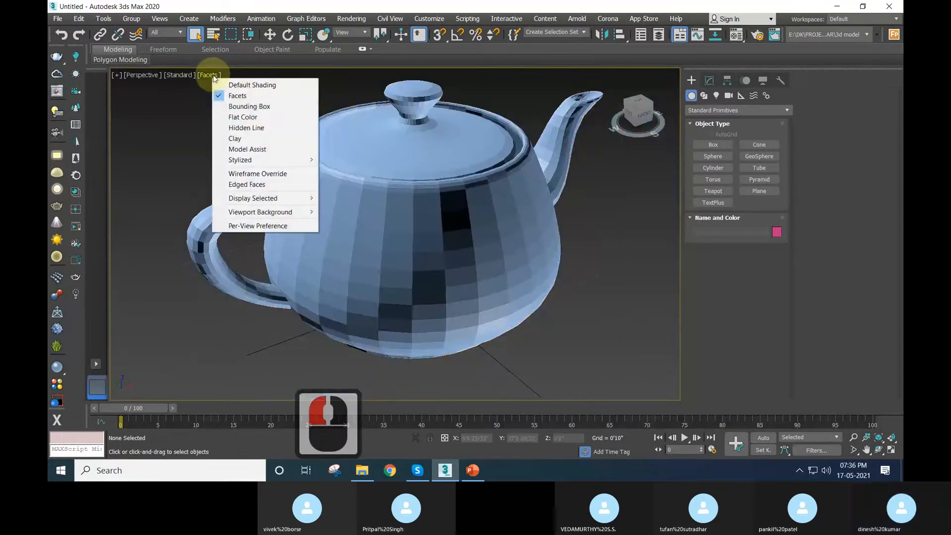
pyautogui.click(259, 112)
pyautogui.scroll(-4, 411, 259)
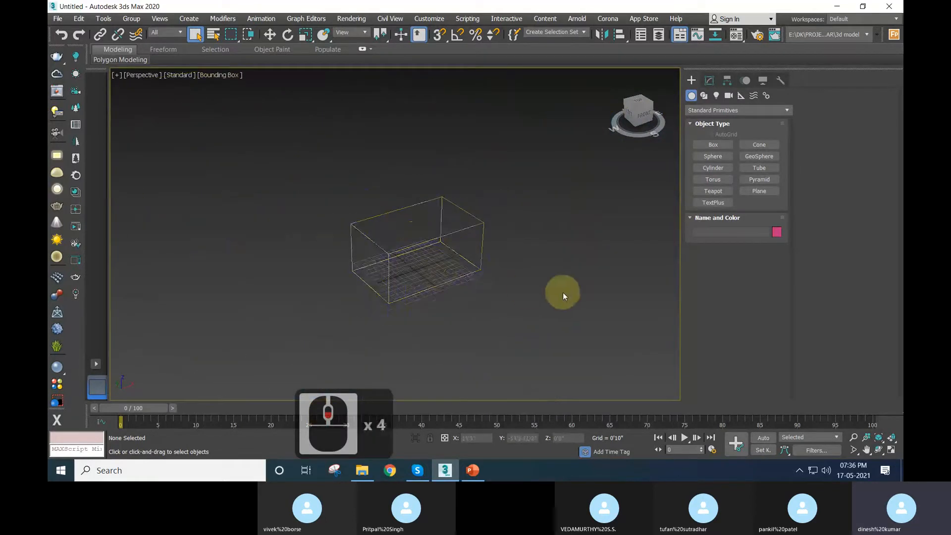
pyautogui.scroll(3, 478, 256)
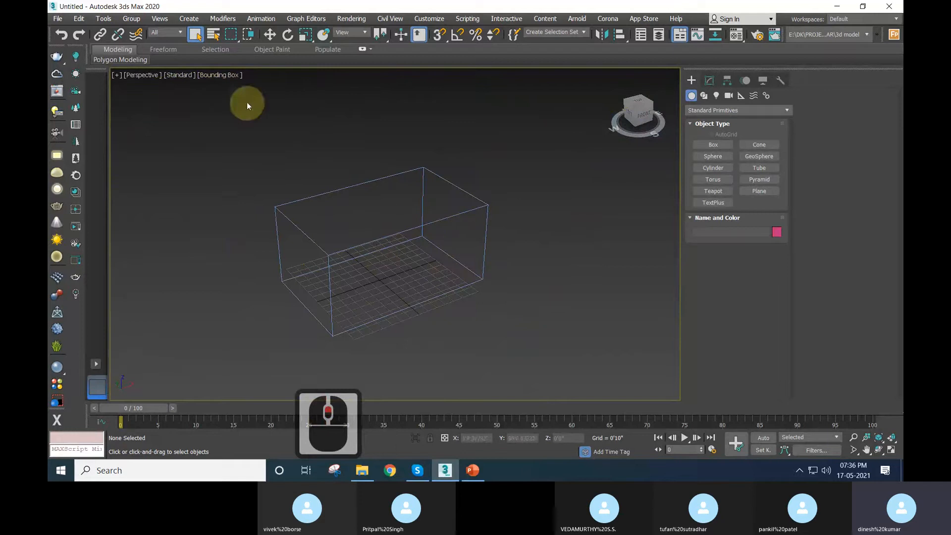
# Preview the teapot in the Flat Color and Hidden Line display modes.
pyautogui.click(224, 76)
pyautogui.click(248, 117)
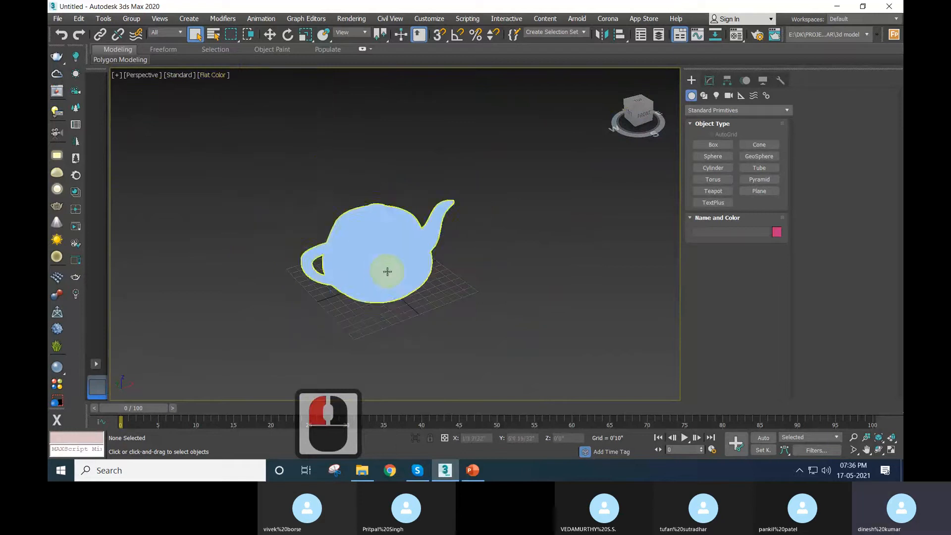
pyautogui.scroll(2, 387, 272)
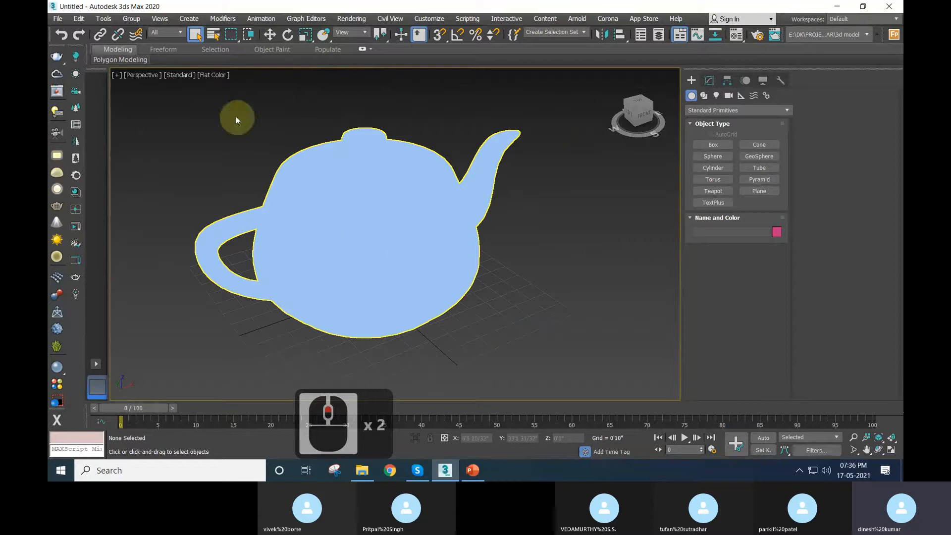
pyautogui.click(216, 75)
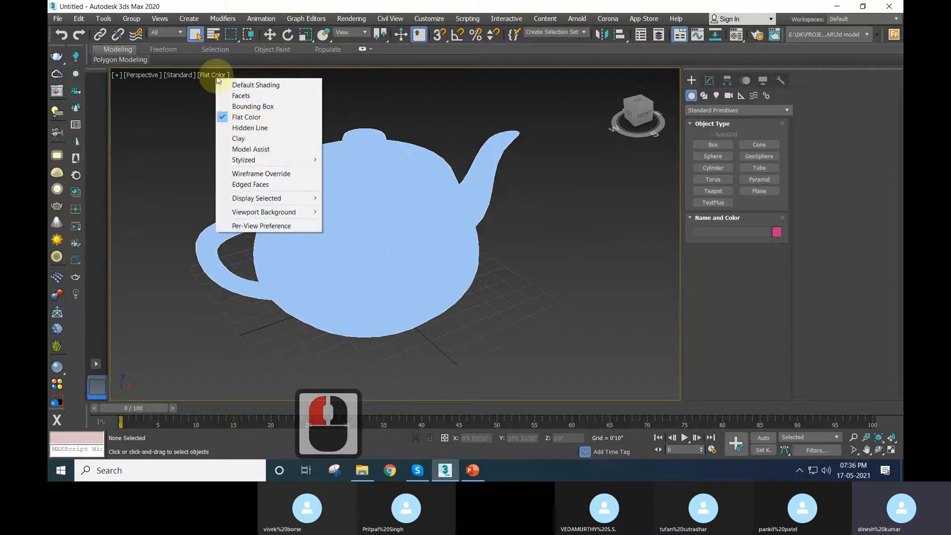
pyautogui.click(250, 128)
pyautogui.scroll(3, 592, 319)
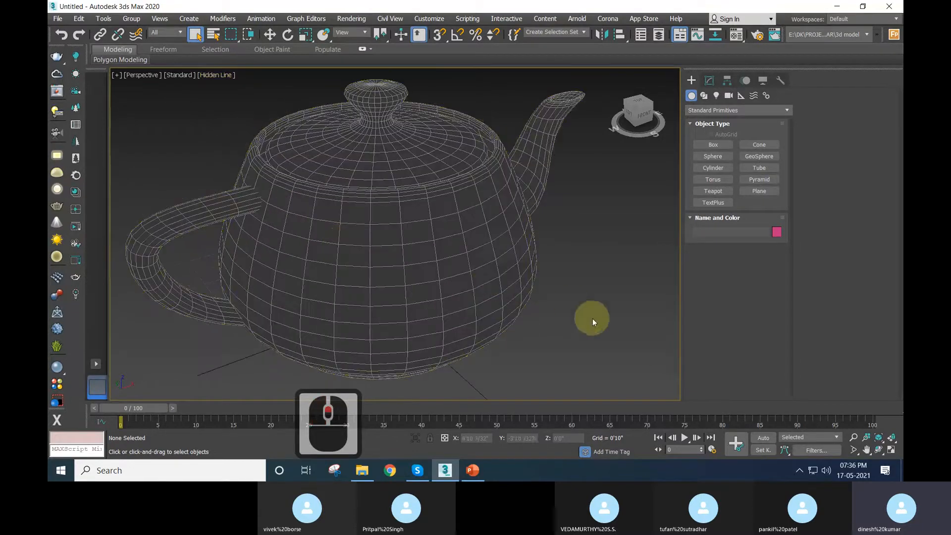
# Preview the teapot with Clay shading in the Perspective viewport.
pyautogui.click(220, 75)
pyautogui.click(246, 136)
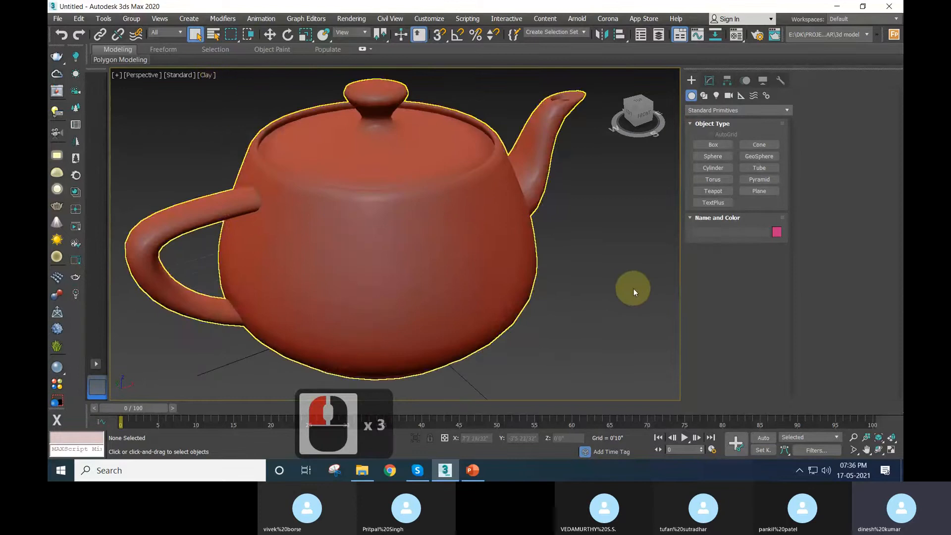
pyautogui.keyDown('alt'); pyautogui.moveTo(635, 292); pyautogui.dragTo(616, 297, button='middle'); pyautogui.keyUp('alt')
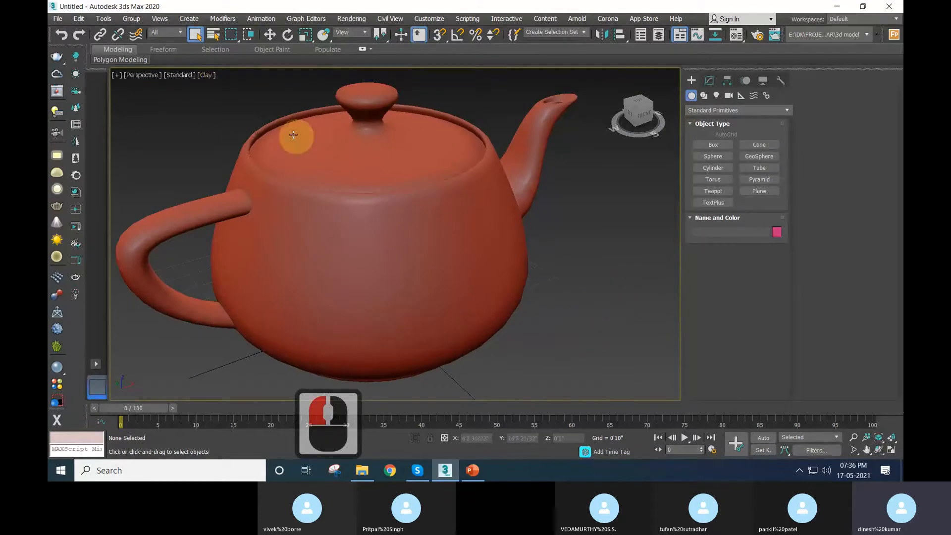
# Preview the teapot in the stylized Graphite and Ink display modes.
pyautogui.click(208, 76)
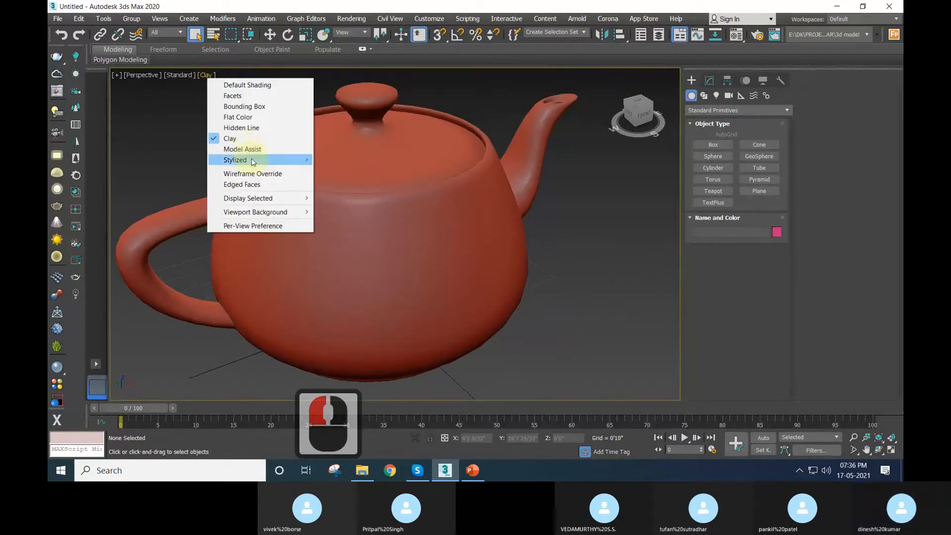
pyautogui.moveTo(251, 162)
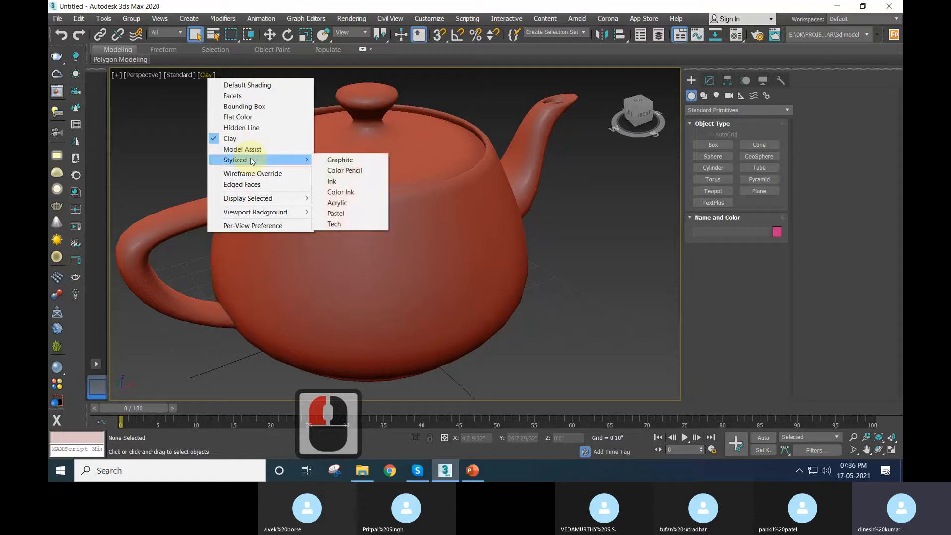
pyautogui.click(344, 160)
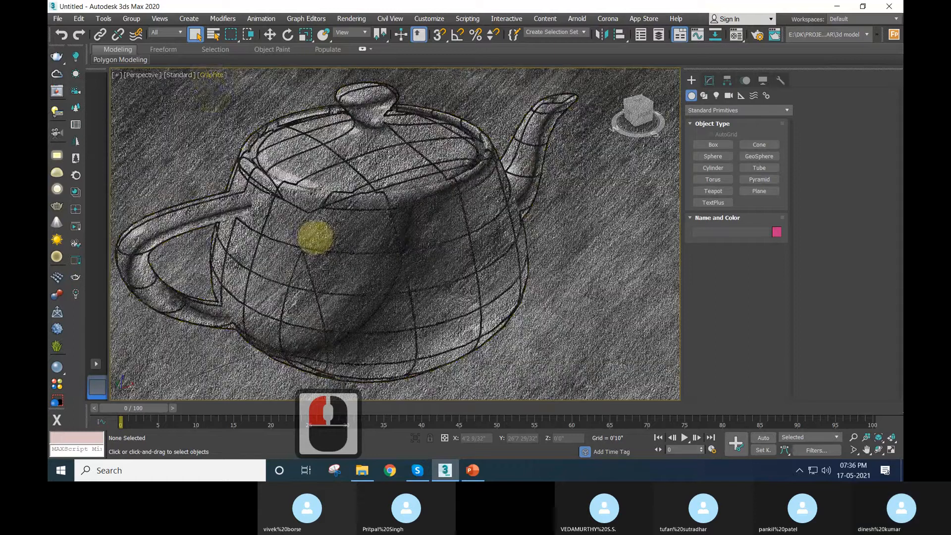
pyautogui.click(210, 77)
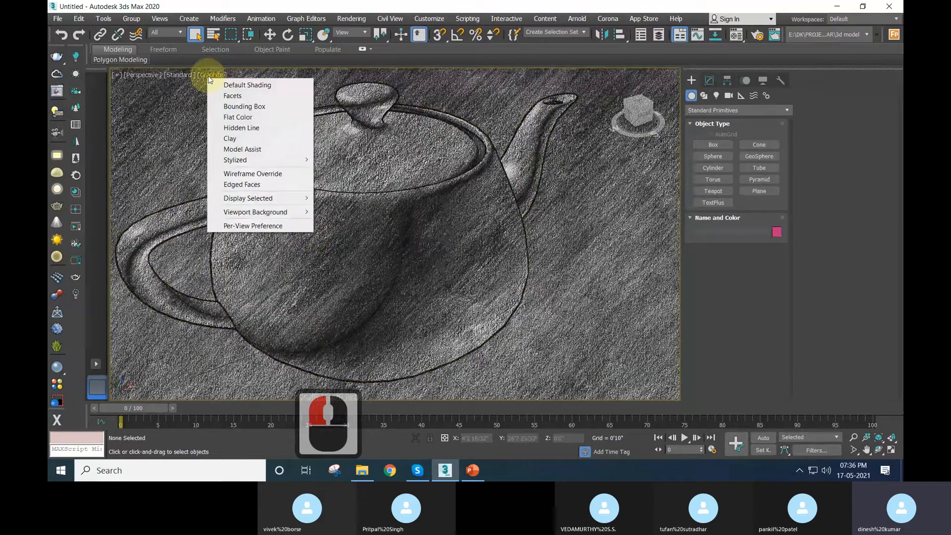
pyautogui.moveTo(252, 160)
pyautogui.click(344, 182)
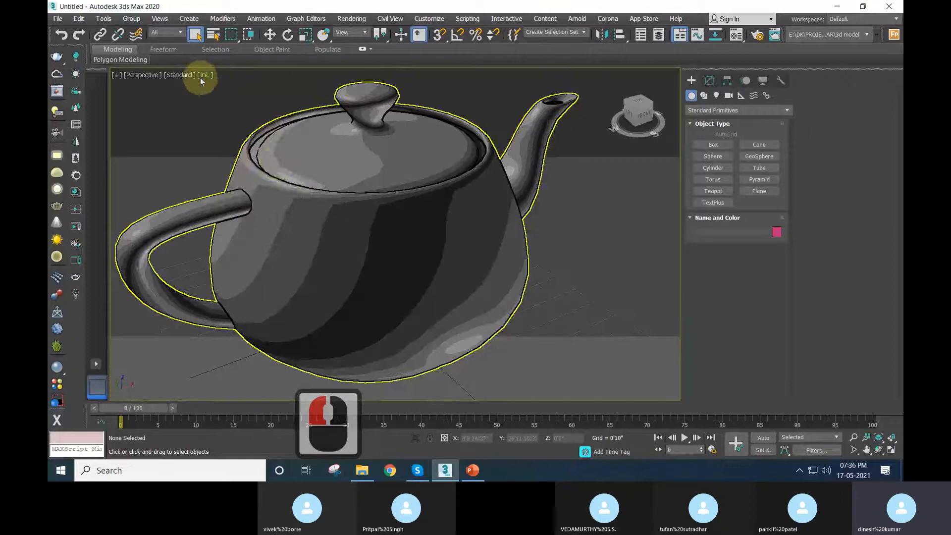
# Set the viewport to the stylized Tech display and select the teapot.
pyautogui.click(202, 75)
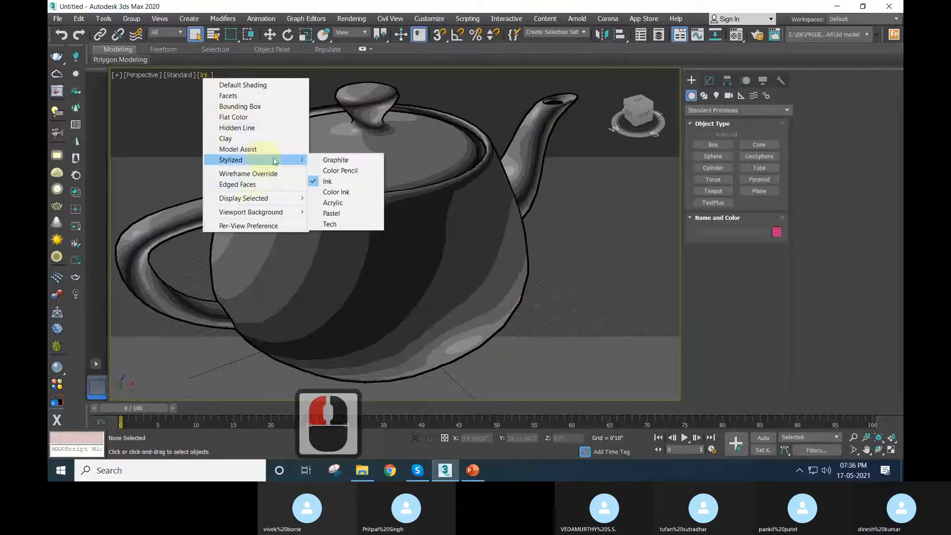
pyautogui.doubleClick(333, 225)
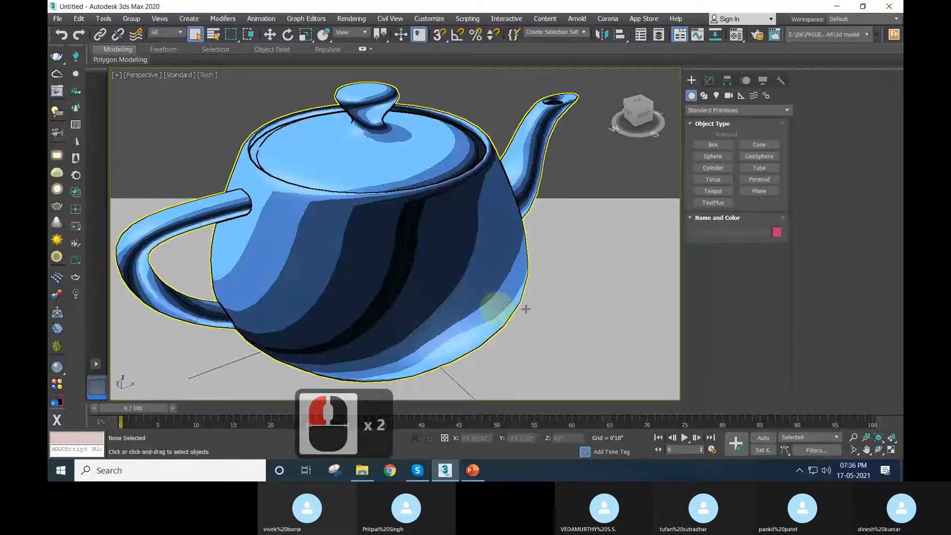
pyautogui.moveTo(548, 312)
pyautogui.keyDown('alt'); pyautogui.mouseDown(button='middle')
pyautogui.moveTo(506, 313)
pyautogui.moveTo(512, 257)
pyautogui.moveTo(400, 261)
pyautogui.moveTo(355, 233)
pyautogui.moveTo(417, 230)
pyautogui.moveTo(485, 250)
pyautogui.mouseUp(button='middle'); pyautogui.keyUp('alt')
pyautogui.scroll(-5, 512, 257)
pyautogui.click(364, 262)
pyautogui.click(441, 263)
pyautogui.scroll(3, 441, 263)
pyautogui.scroll(3, 416, 244)
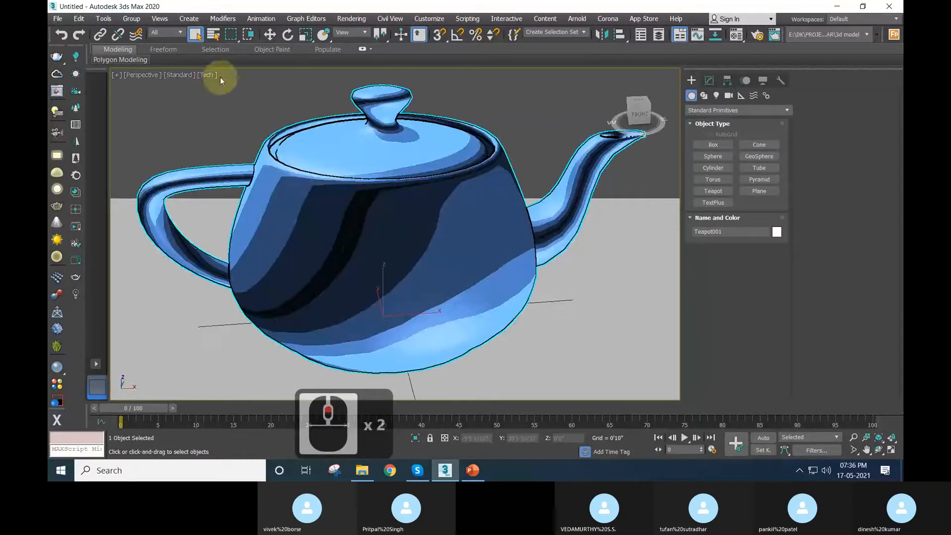
# Return the Perspective viewport to Default Shading.
pyautogui.click(208, 76)
pyautogui.click(250, 88)
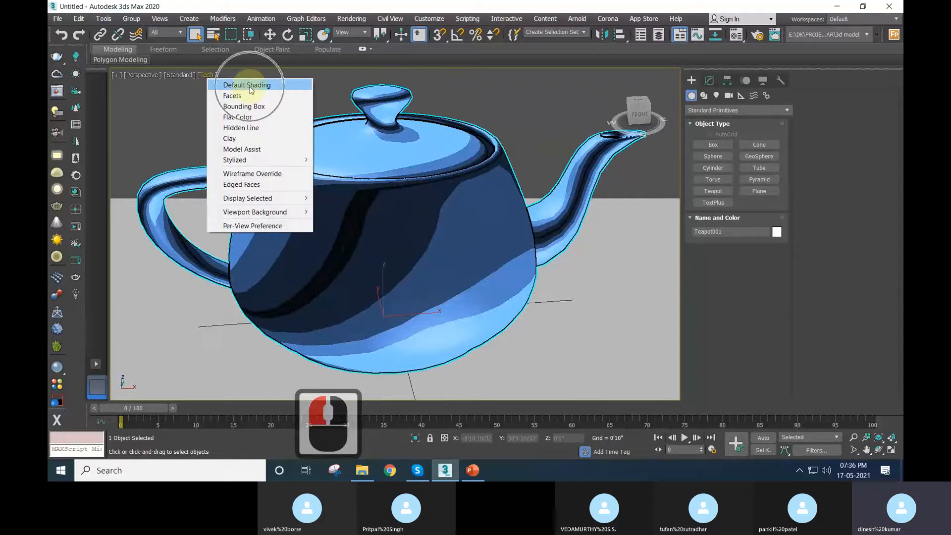
# Preview the teapot with Wireframe Override from several angles and return the Perspective viewport to Default Shading.
pyautogui.click(250, 88)
pyautogui.click(224, 79)
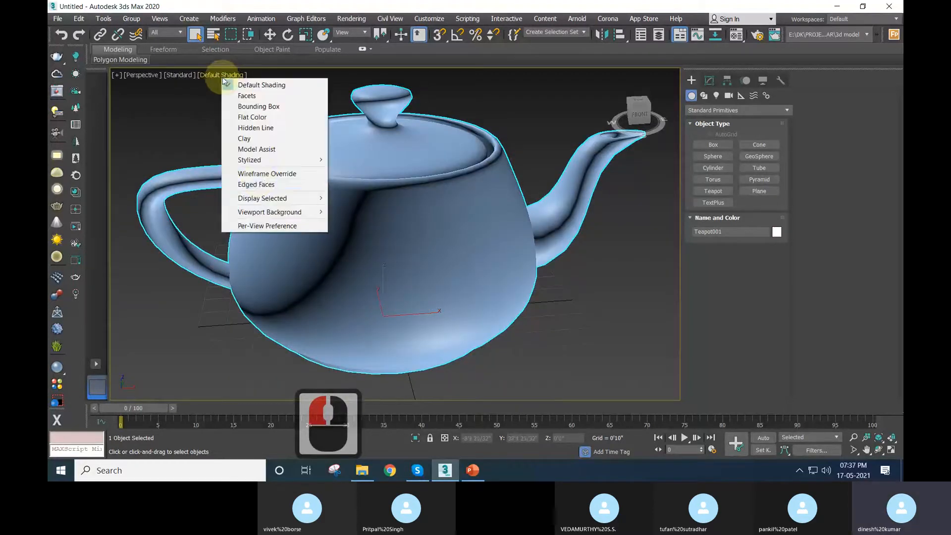
pyautogui.click(263, 174)
pyautogui.keyDown('alt'); pyautogui.moveTo(440, 293); pyautogui.dragTo(292, 313, button='middle'); pyautogui.keyUp('alt')
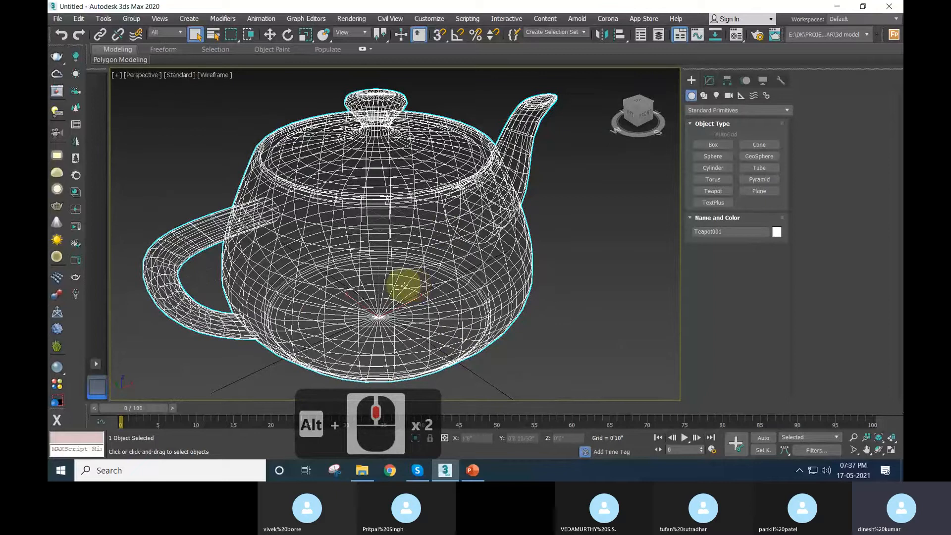
pyautogui.keyDown('alt'); pyautogui.moveTo(403, 282); pyautogui.dragTo(379, 283, button='middle'); pyautogui.keyUp('alt')
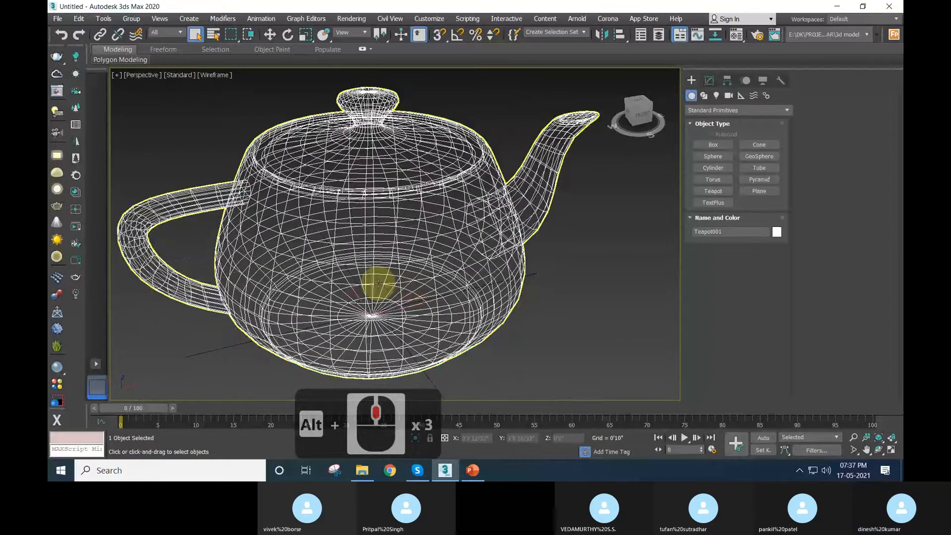
pyautogui.click(221, 76)
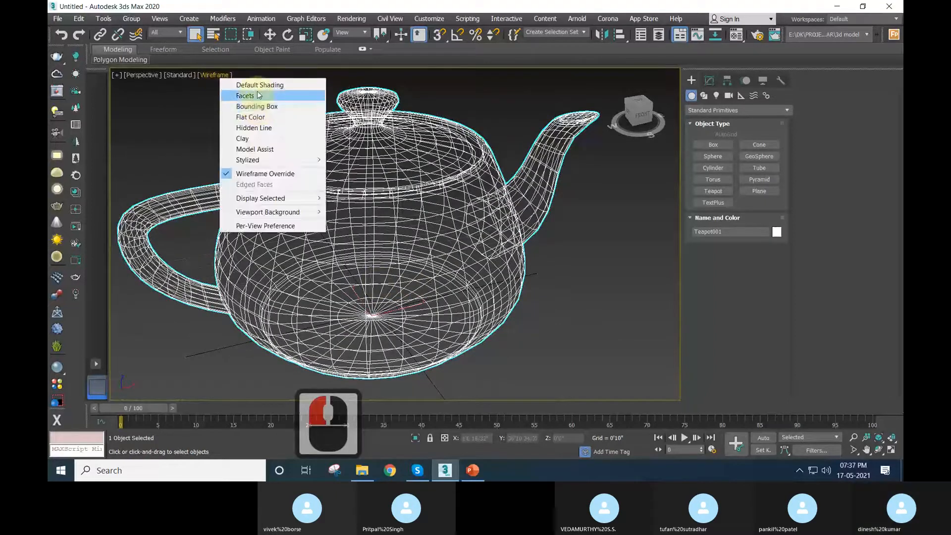
pyautogui.click(239, 86)
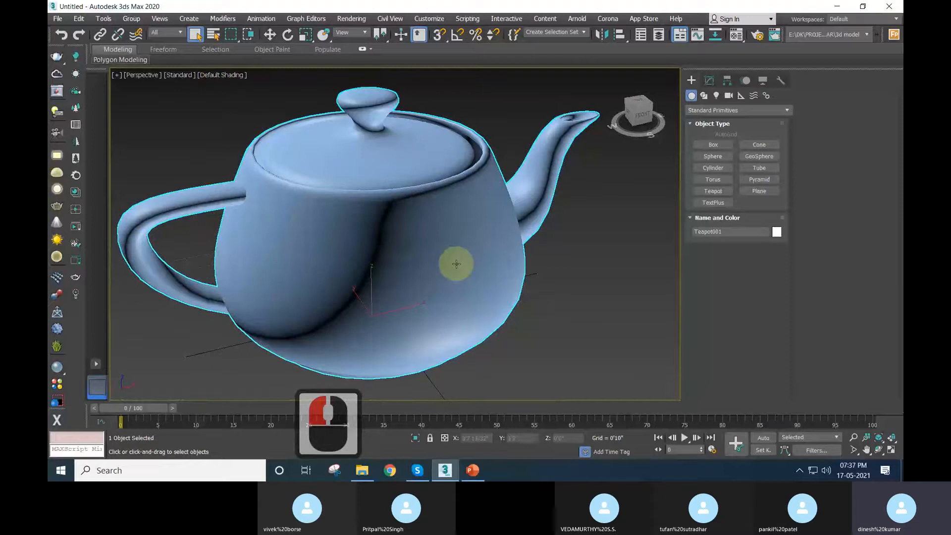
# Switch to the PowerPoint shortcut notes and highlight the F3 entry for Shaded / Wireframe.
pyautogui.click(473, 472)
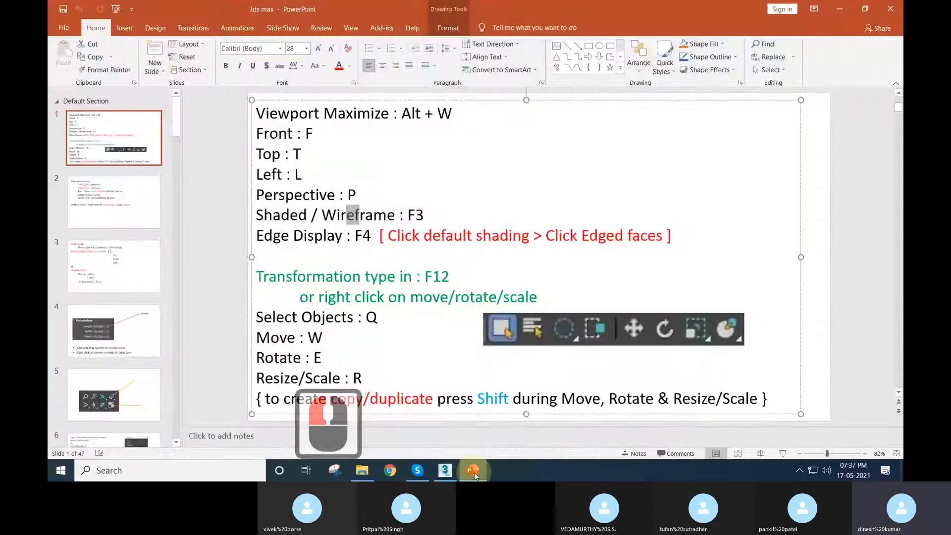
pyautogui.click(417, 472)
pyautogui.click(417, 471)
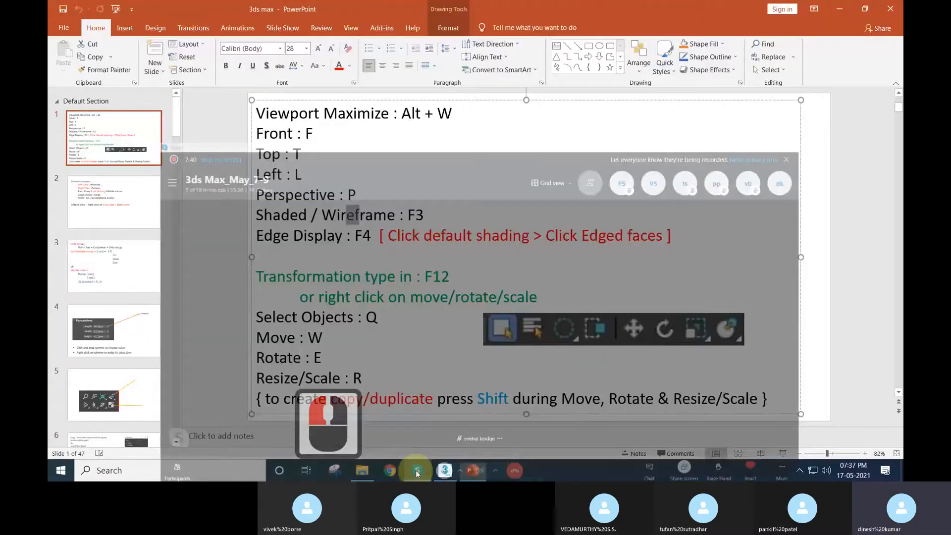
pyautogui.moveTo(409, 214); pyautogui.dragTo(428, 212)
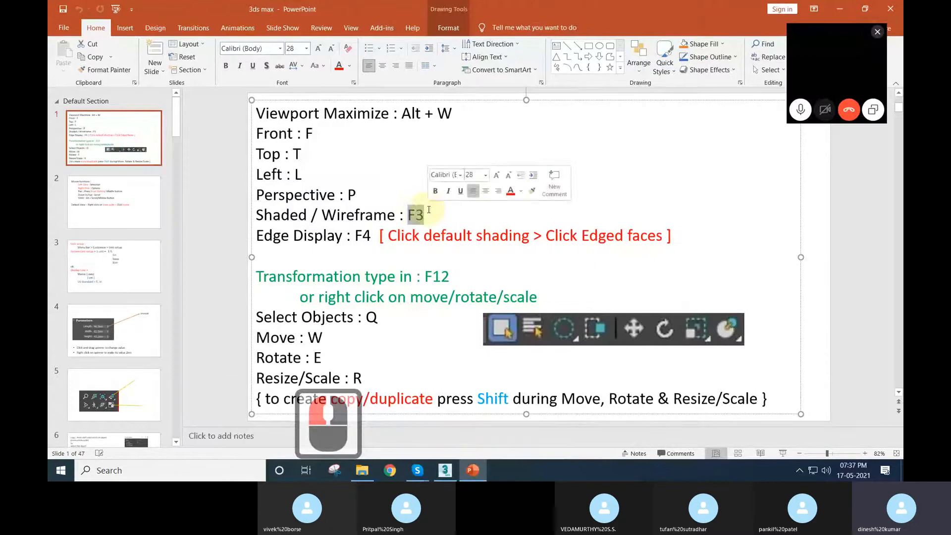
pyautogui.click(840, 9)
# Deselect the teapot and toggle the Perspective viewport repeatedly between wireframe and shaded display, ending in Default Shading.
pyautogui.click(222, 74)
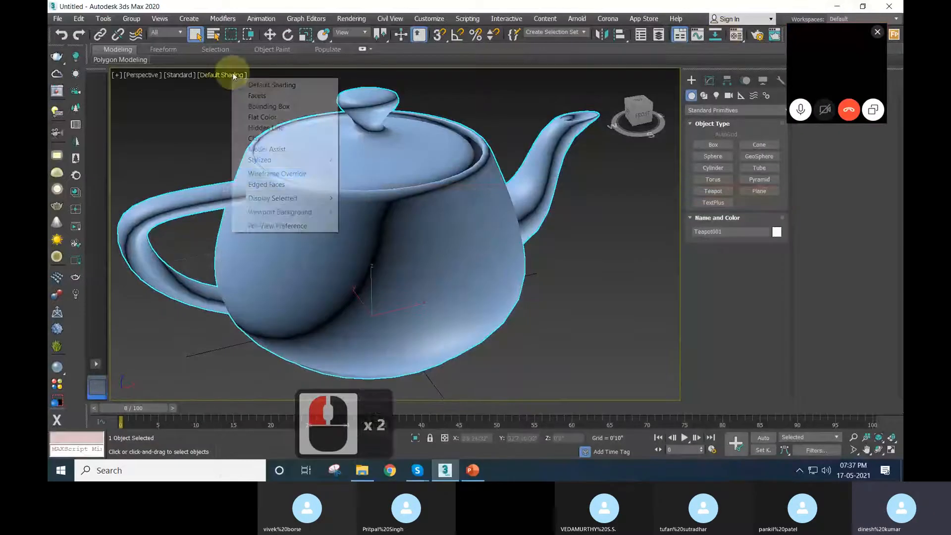
pyautogui.click(557, 269)
pyautogui.press('F3')
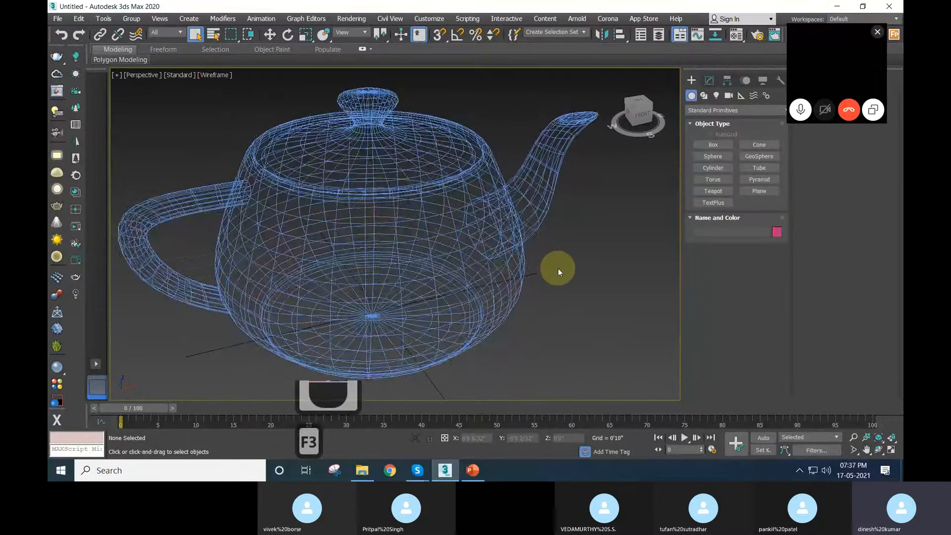
pyautogui.moveTo(558, 269); pyautogui.dragTo(567, 274, button='middle')
pyautogui.press('F3')
pyautogui.press('F3')
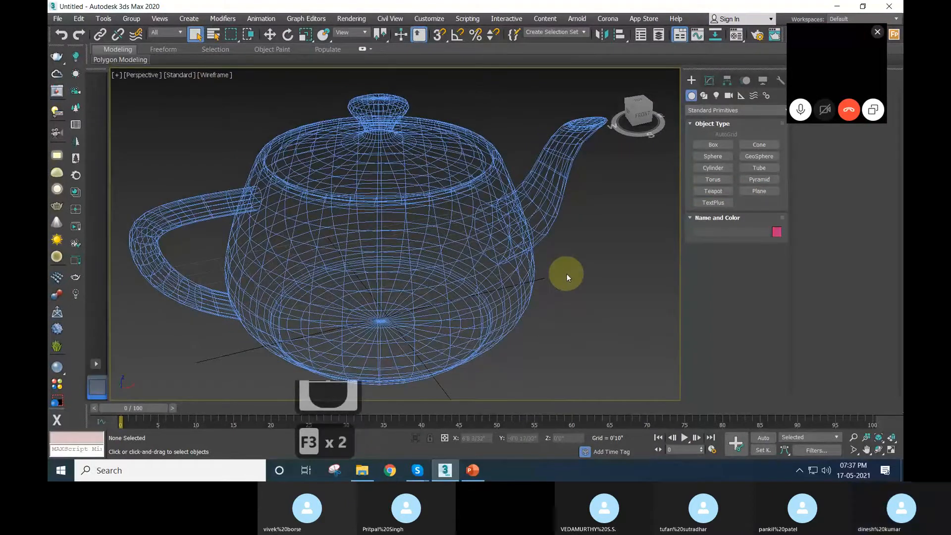
pyautogui.press('F3')
pyautogui.press('F3')
pyautogui.press('F3')
pyautogui.press('F3')
pyautogui.press('F3')
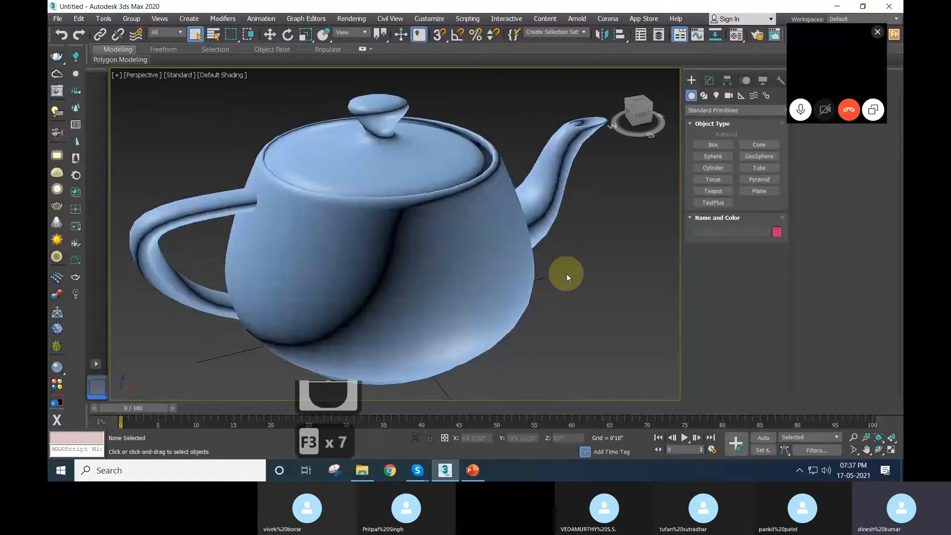
pyautogui.press('F3')
pyautogui.press('F3')
pyautogui.press('F3')
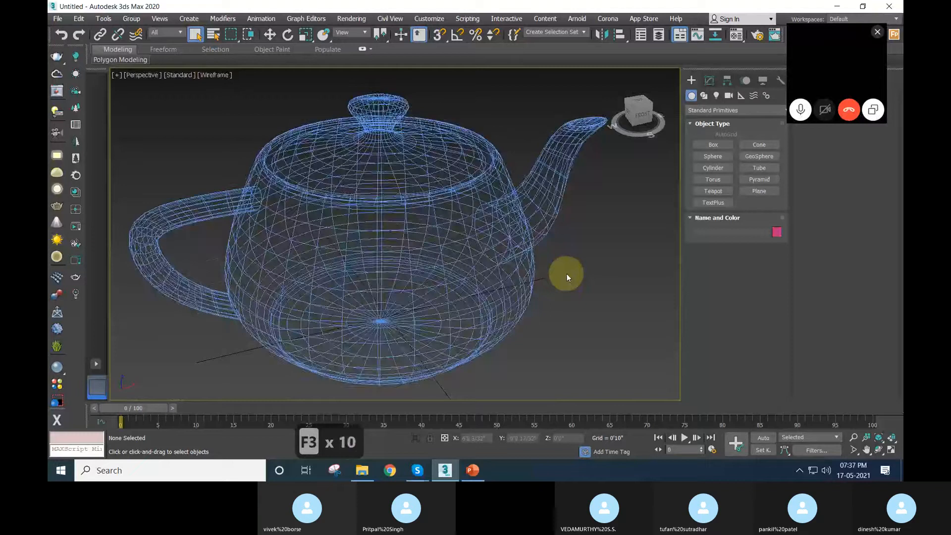
pyautogui.press('F3')
pyautogui.click(590, 326)
pyautogui.press('F3')
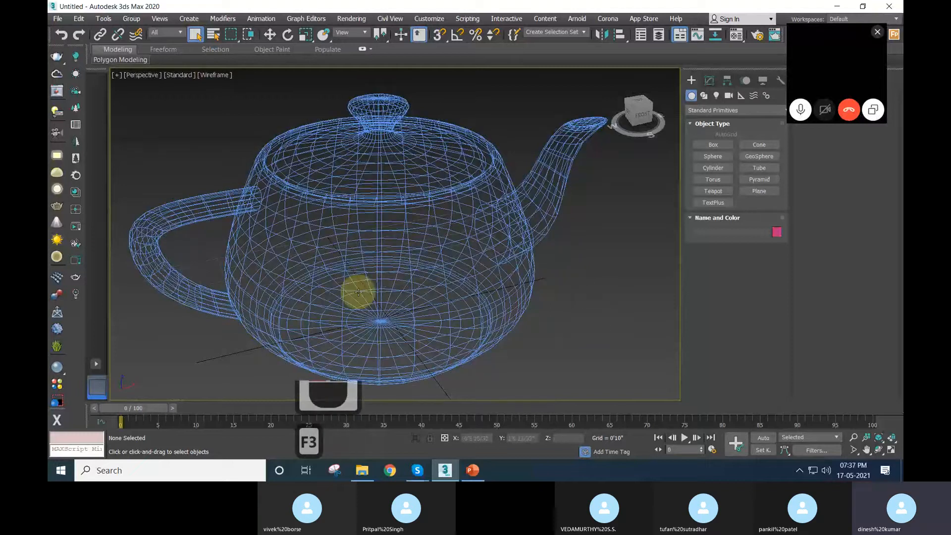
pyautogui.press('F3')
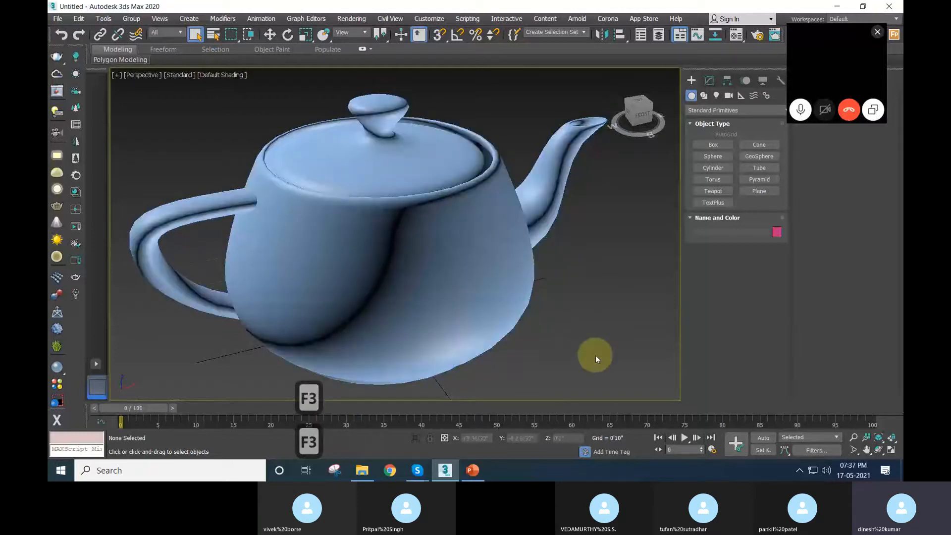
pyautogui.click(575, 304)
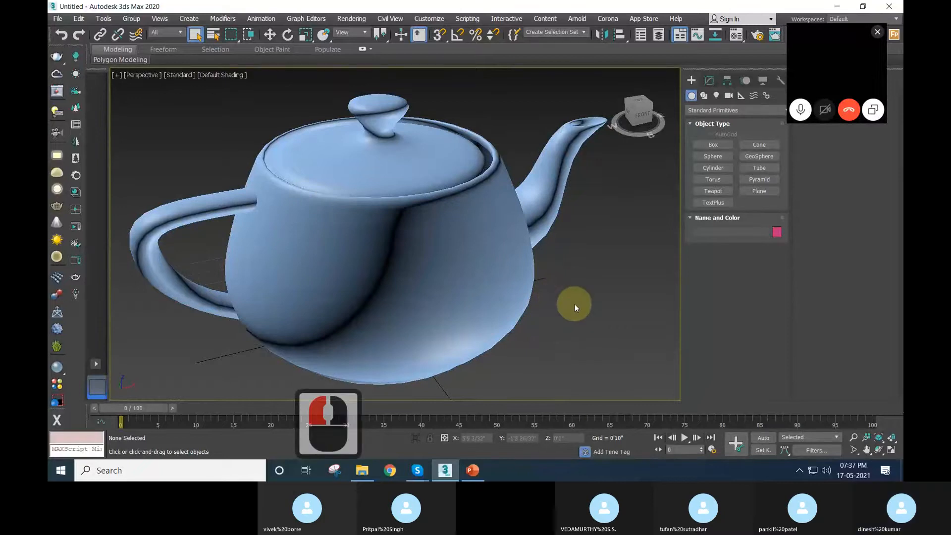
pyautogui.scroll(-5, 575, 304)
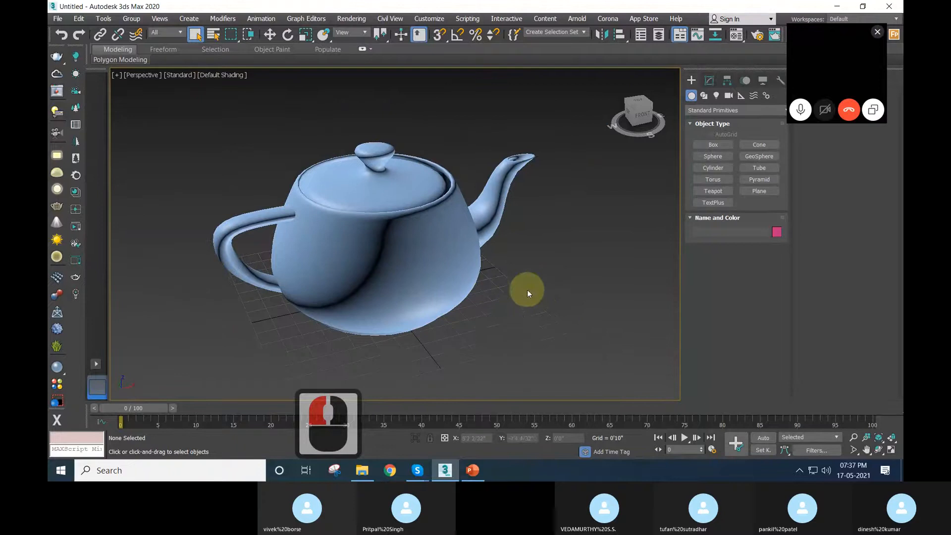
# Switch to the PowerPoint shortcut notes and highlight the Edge Display entry.
pyautogui.click(473, 471)
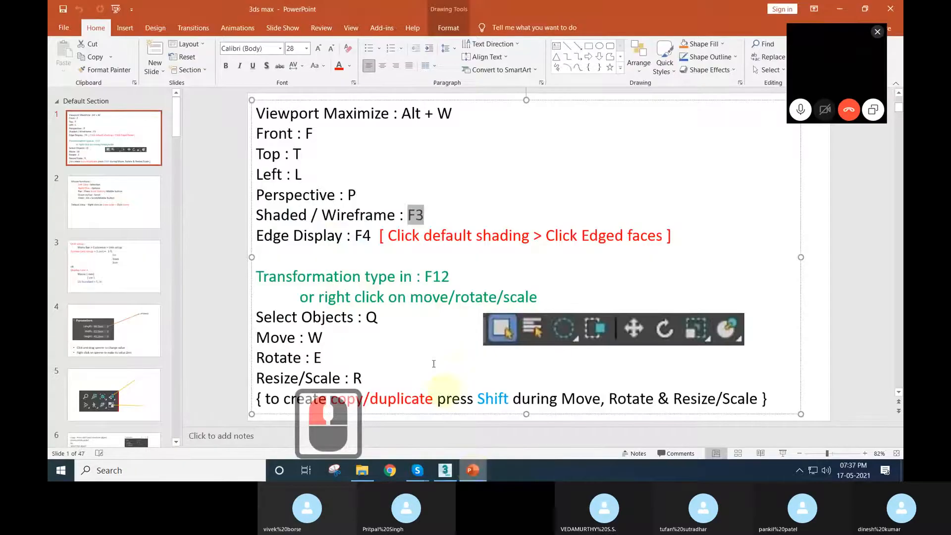
pyautogui.click(291, 240)
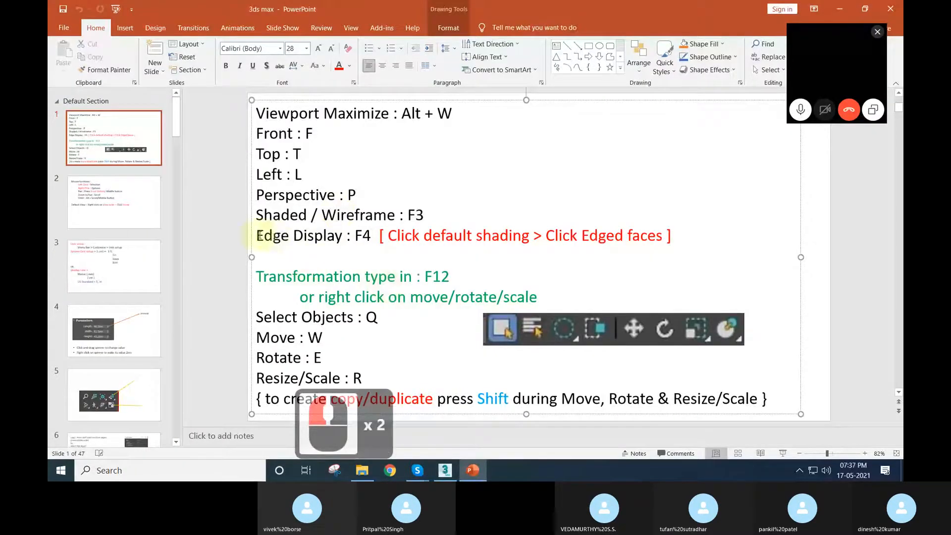
pyautogui.moveTo(274, 234); pyautogui.dragTo(327, 236)
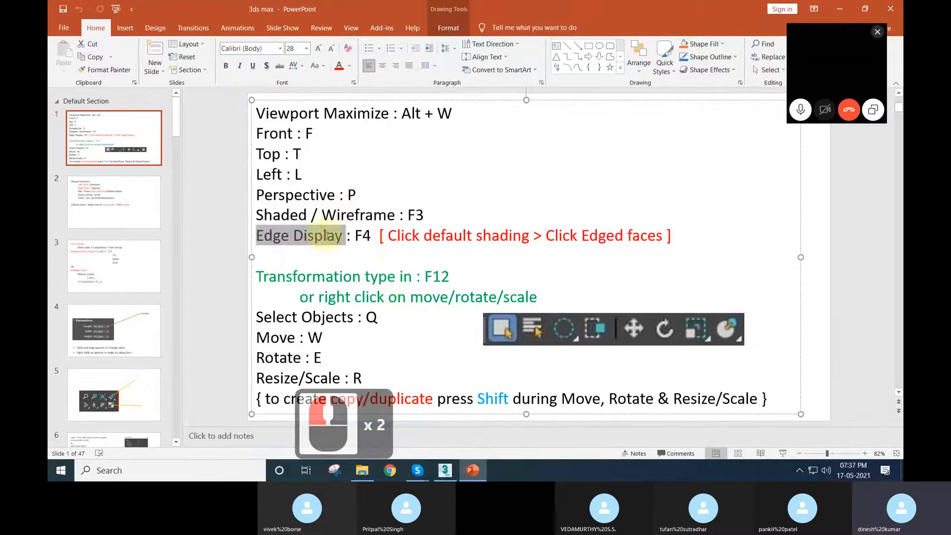
pyautogui.click(363, 236)
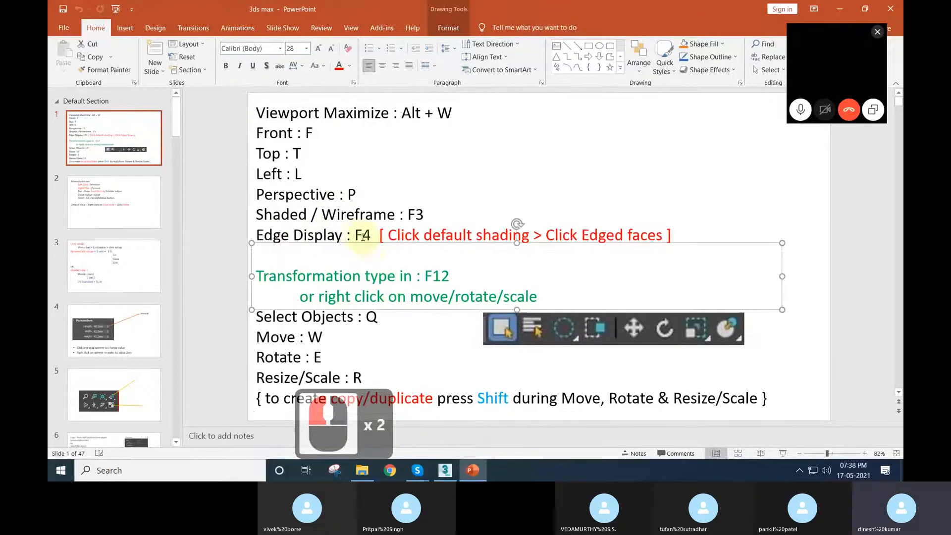
pyautogui.click(852, 8)
# Turn on Edged Faces in the Perspective viewport and select the teapot.
pyautogui.click(242, 76)
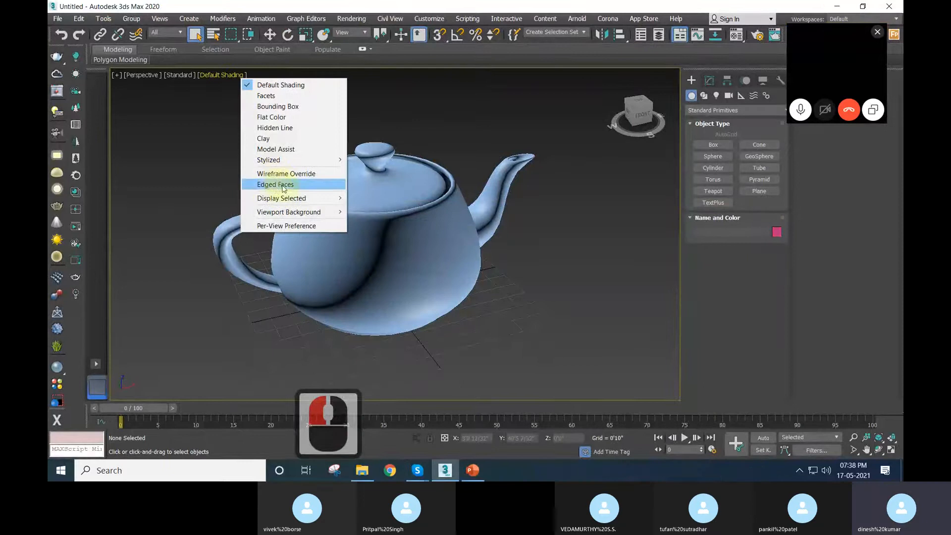
pyautogui.click(465, 350)
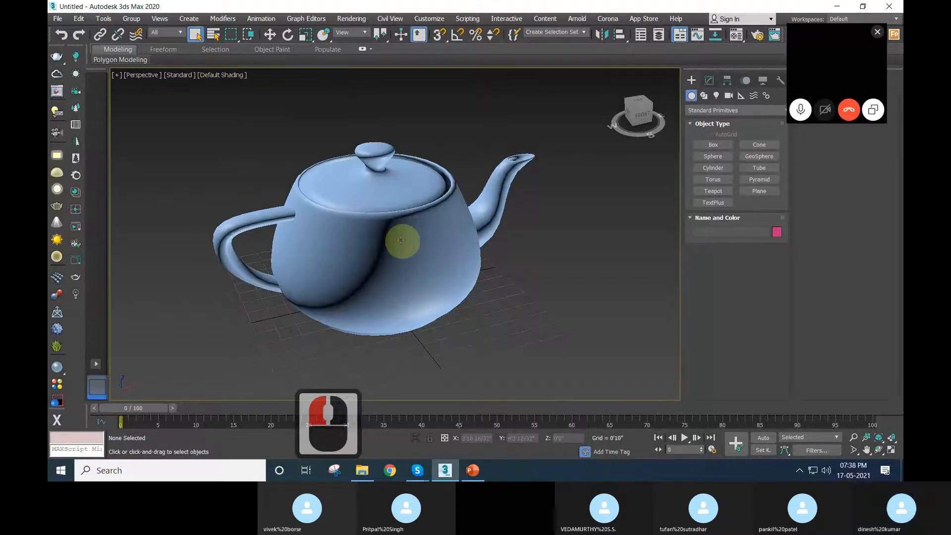
pyautogui.scroll(5, 419, 276)
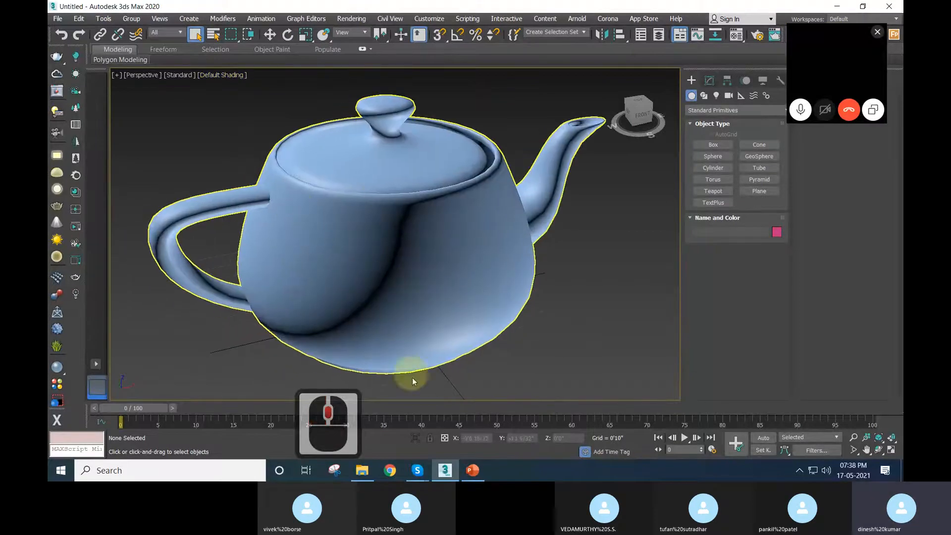
pyautogui.click(218, 75)
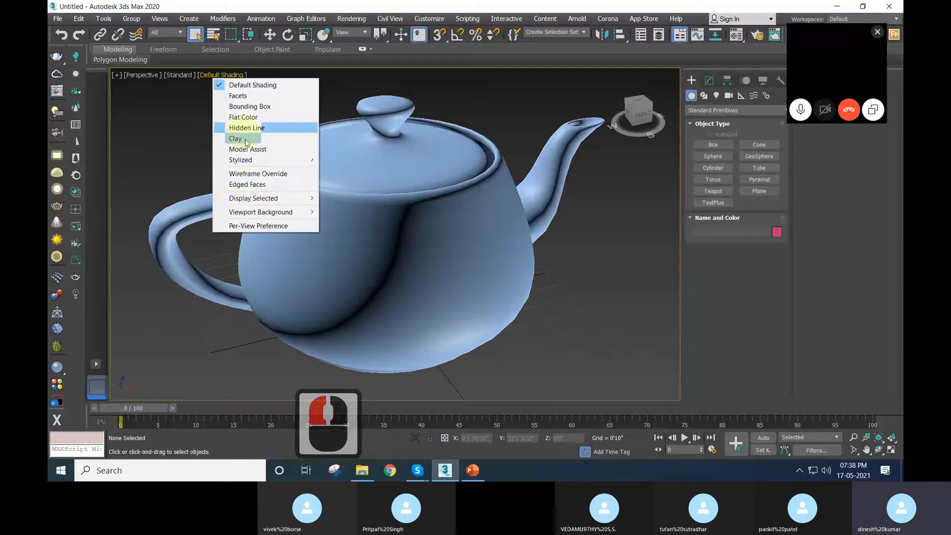
pyautogui.click(252, 185)
pyautogui.doubleClick(342, 252)
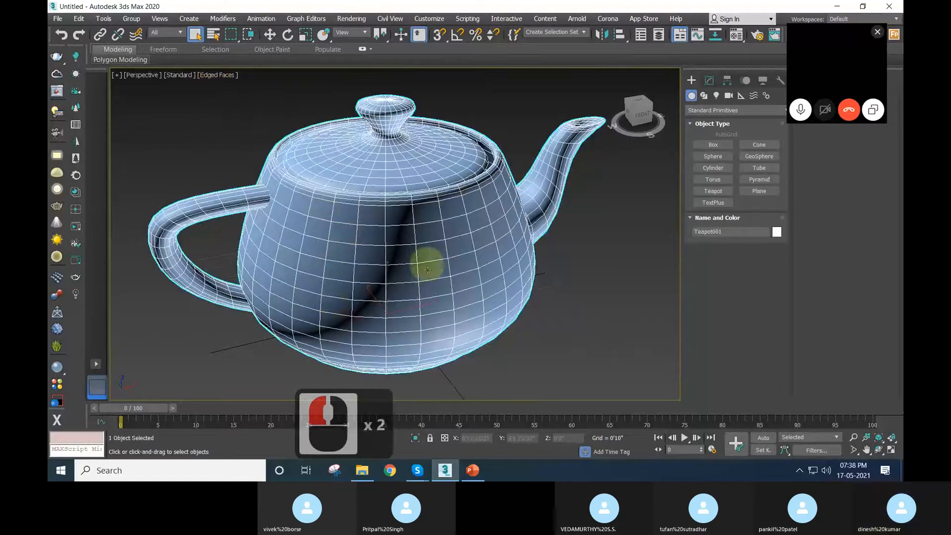
pyautogui.moveTo(499, 309); pyautogui.dragTo(464, 313, button='middle')
# Create a large sphere beside the teapot, on its spout side.
pyautogui.click(724, 158)
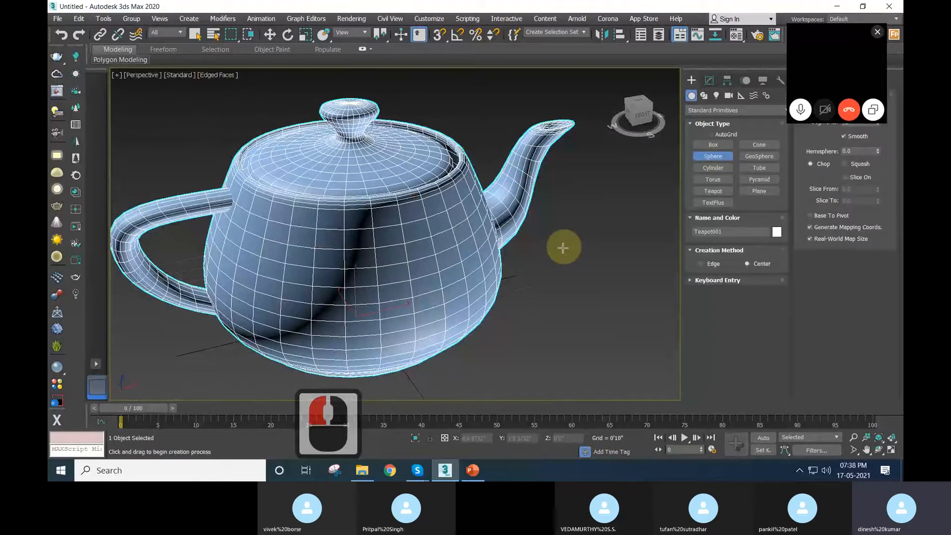
pyautogui.moveTo(564, 247); pyautogui.dragTo(399, 277, button='middle')
pyautogui.moveTo(560, 217); pyautogui.dragTo(572, 299)
pyautogui.rightClick(572, 300)
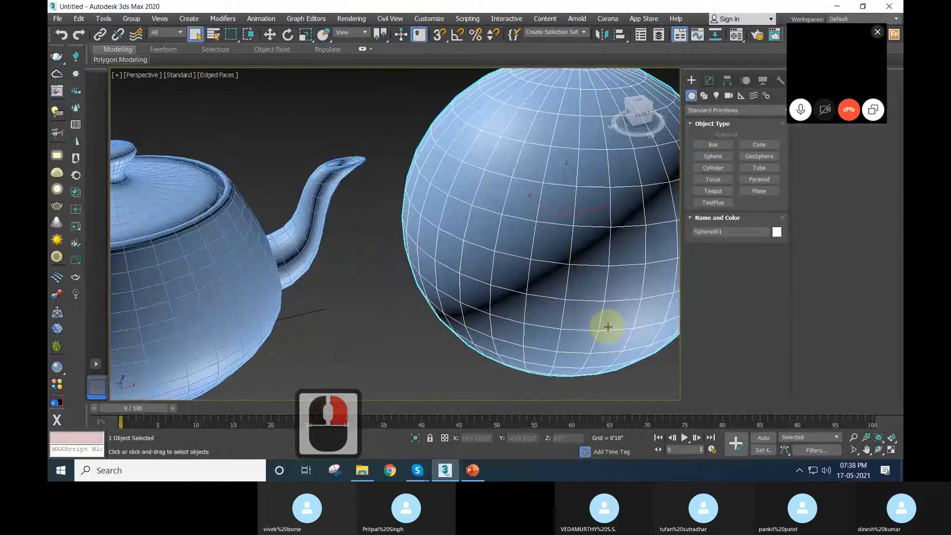
pyautogui.moveTo(608, 323); pyautogui.dragTo(459, 324, button='middle')
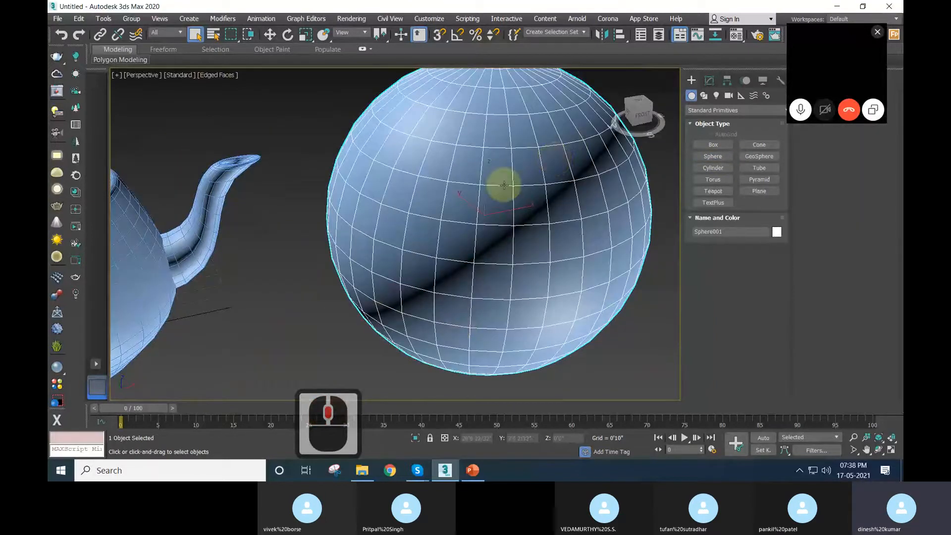
# Create a tall box in front of the teapot, about 2' long and 8'5" wide.
pyautogui.scroll(-3, 503, 185)
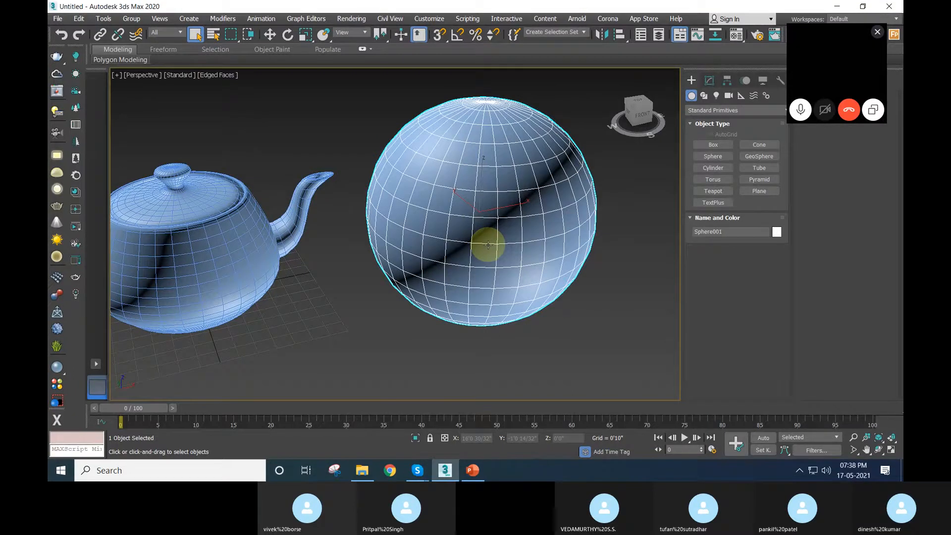
pyautogui.scroll(-3, 488, 245)
pyautogui.moveTo(488, 223); pyautogui.dragTo(542, 218, button='middle')
pyautogui.click(714, 145)
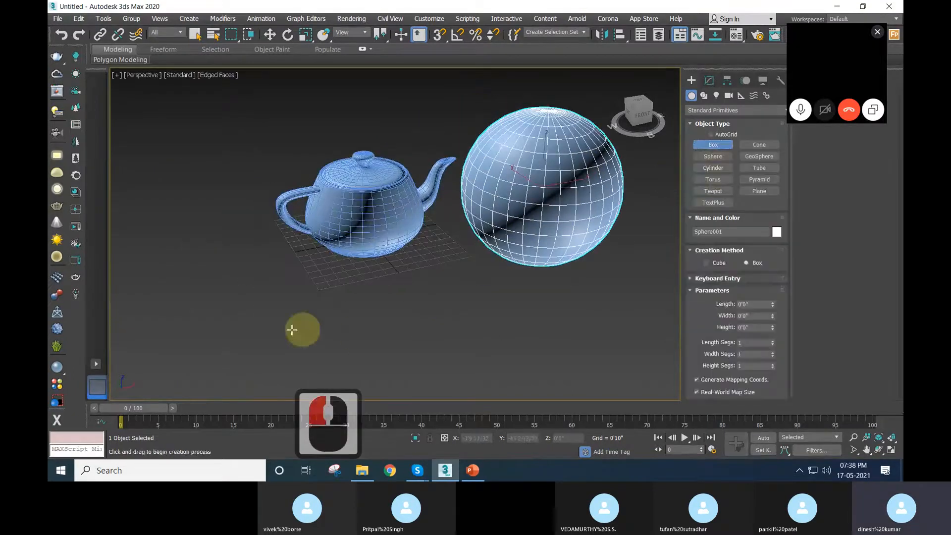
pyautogui.moveTo(292, 330); pyautogui.dragTo(350, 287)
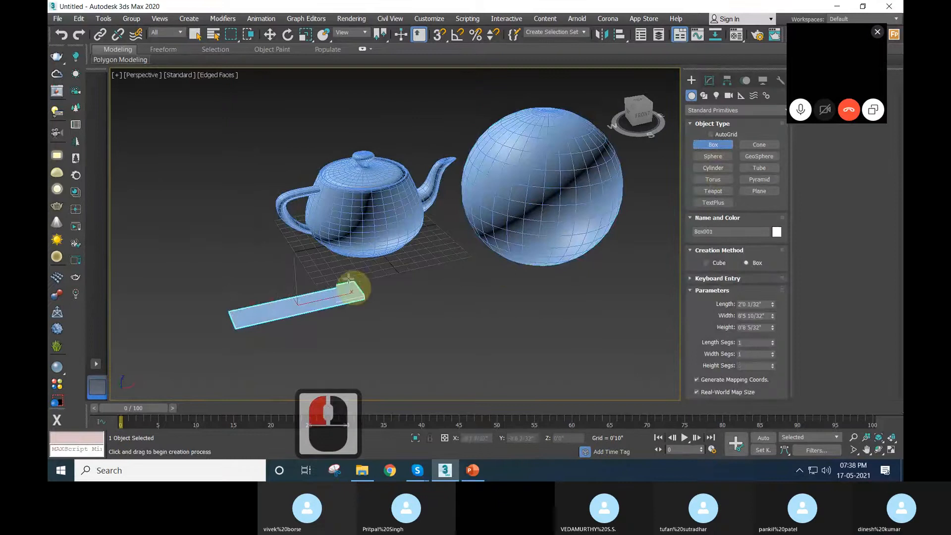
pyautogui.rightClick(301, 129)
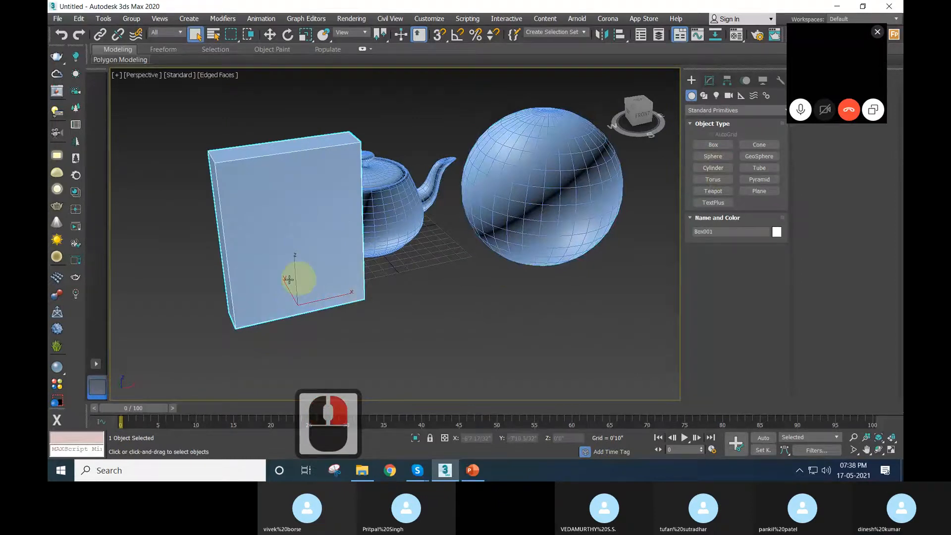
# Create a tall upright cylinder in front of the sphere and inspect its edges from another angle.
pyautogui.click(713, 169)
pyautogui.moveTo(492, 329); pyautogui.dragTo(492, 378)
pyautogui.click(524, 115)
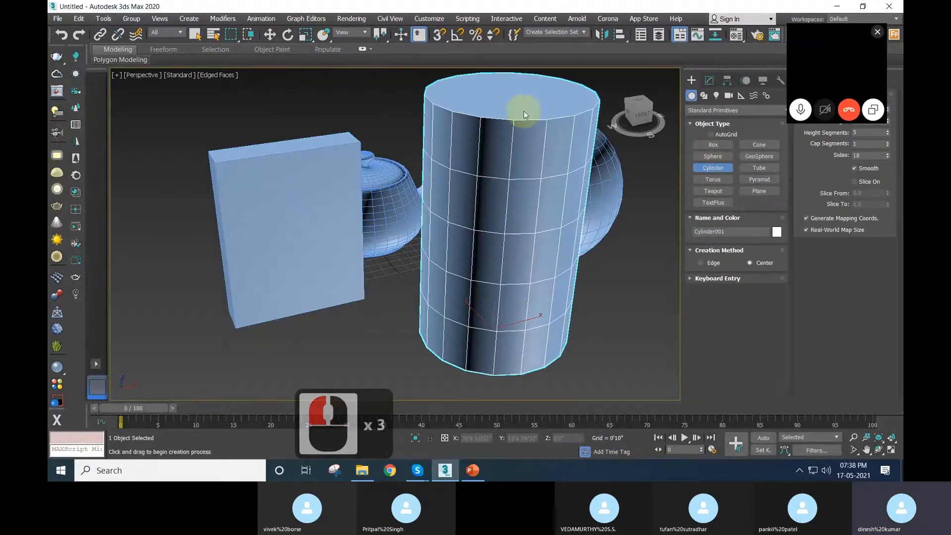
pyautogui.rightClick(525, 115)
pyautogui.keyDown('alt'); pyautogui.moveTo(489, 287); pyautogui.dragTo(529, 195, button='middle'); pyautogui.keyUp('alt')
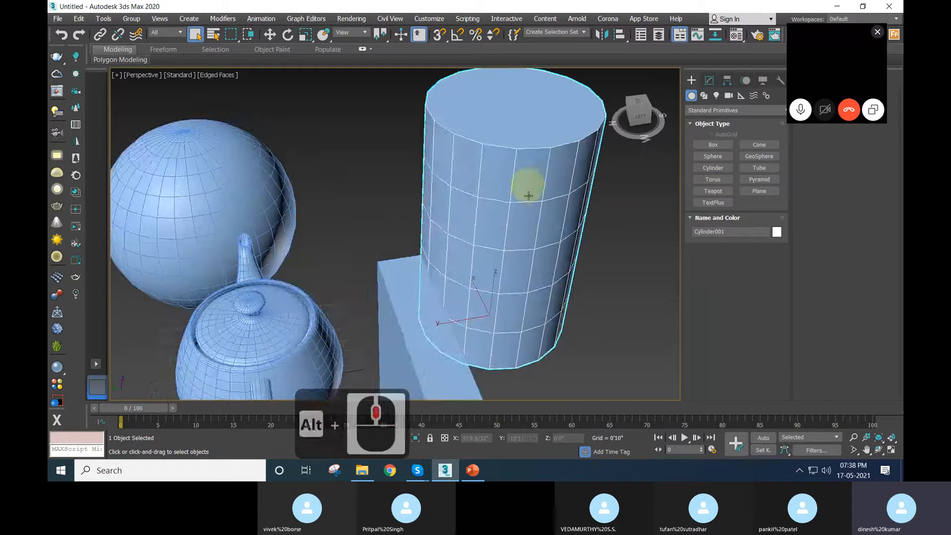
# Turn Edged Faces off in the Perspective viewport, clear the cylinder selection, and turn Edged Faces back on.
pyautogui.moveTo(562, 359); pyautogui.dragTo(510, 325, button='middle')
pyautogui.click(525, 333)
pyautogui.keyDown('alt'); pyautogui.moveTo(541, 383); pyautogui.dragTo(495, 185, button='middle'); pyautogui.keyUp('alt')
pyautogui.scroll(-4, 539, 315)
pyautogui.click(495, 184)
pyautogui.moveTo(519, 233); pyautogui.dragTo(541, 298, button='middle')
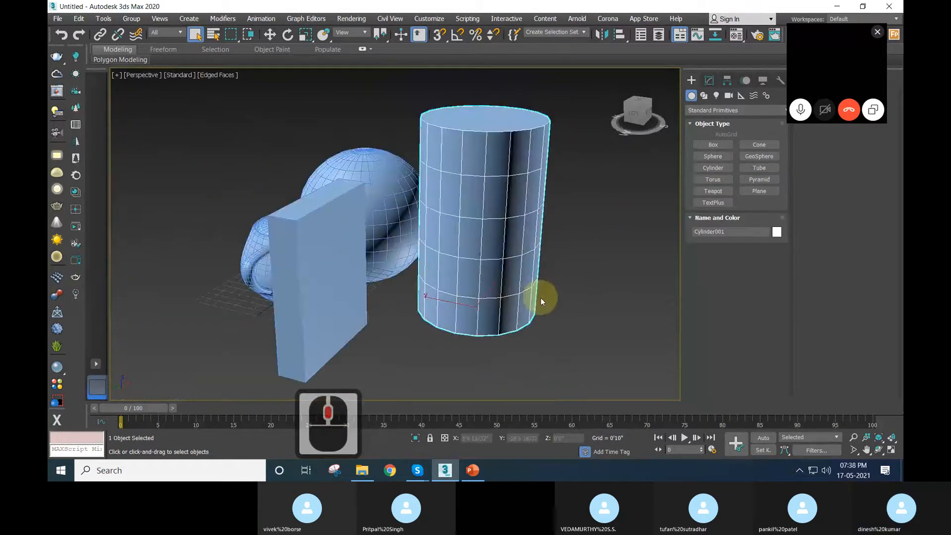
pyautogui.click(221, 75)
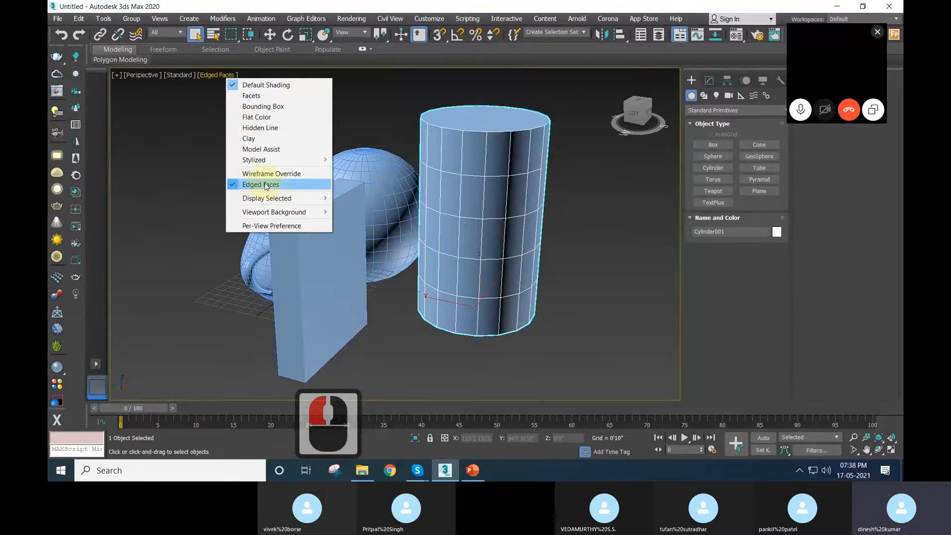
pyautogui.click(267, 185)
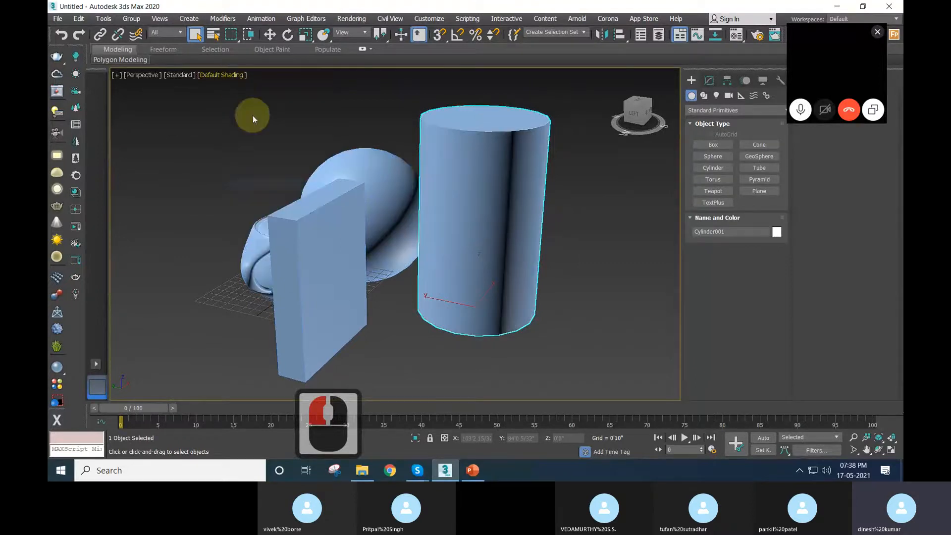
pyautogui.doubleClick(254, 153)
pyautogui.click(230, 79)
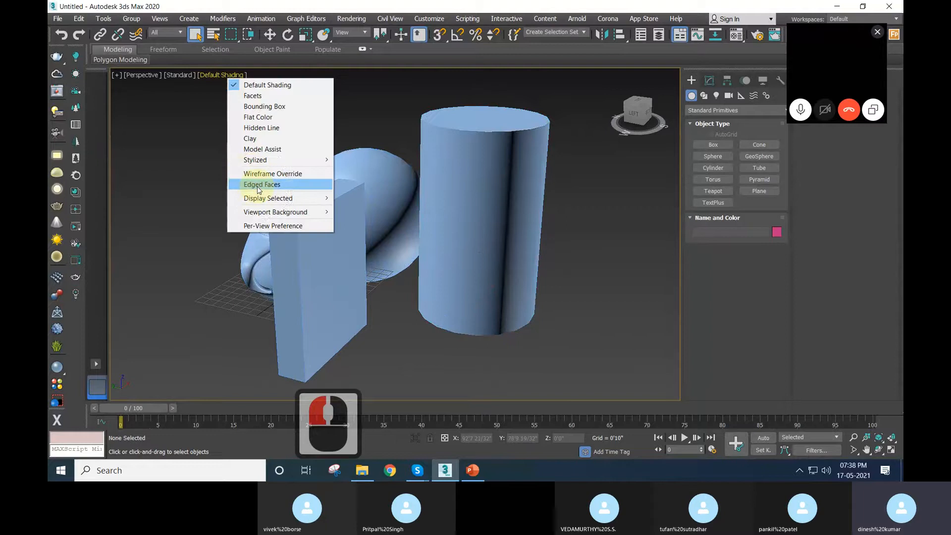
pyautogui.doubleClick(257, 186)
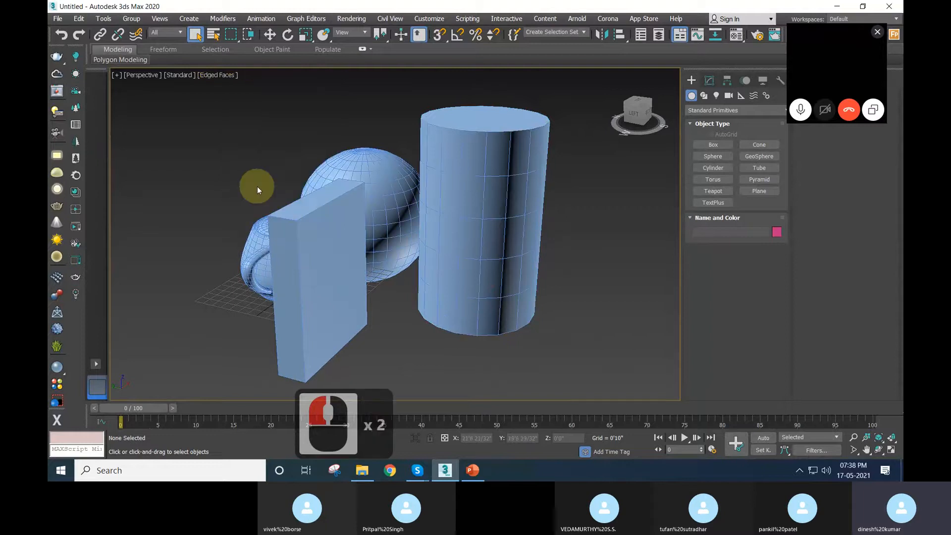
# Check the cylinder's edges selected and unselected, and toggle Edged Faces off and on while viewing the teapot up close.
pyautogui.click(523, 197)
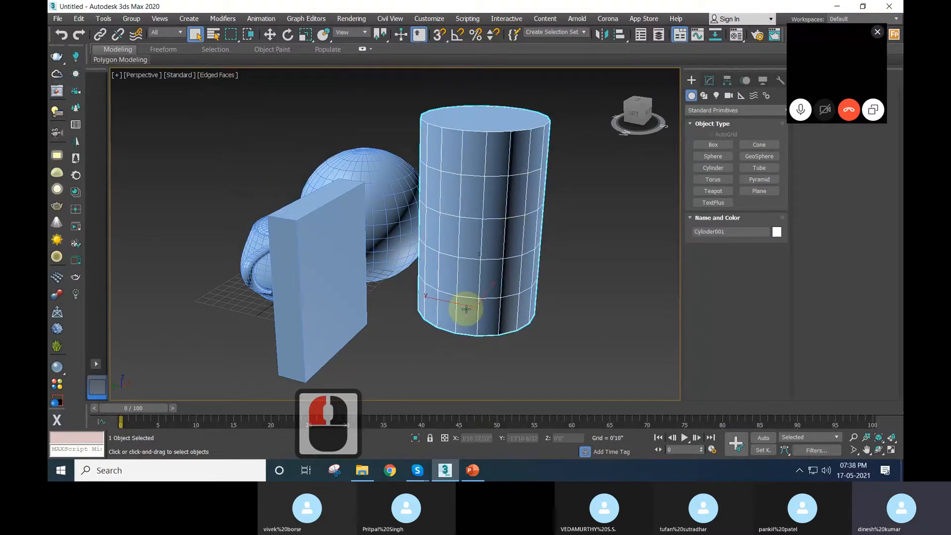
pyautogui.click(587, 295)
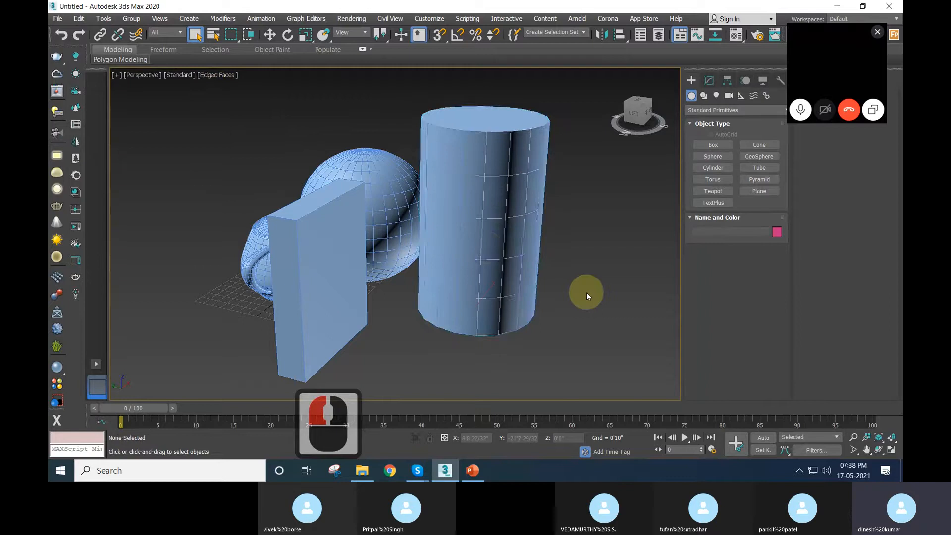
pyautogui.press('F4')
pyautogui.scroll(3, 436, 223)
pyautogui.moveTo(435, 223)
pyautogui.keyDown('alt'); pyautogui.mouseDown(button='middle')
pyautogui.moveTo(480, 272)
pyautogui.moveTo(399, 290)
pyautogui.moveTo(539, 278)
pyautogui.mouseUp(button='middle'); pyautogui.keyUp('alt')
pyautogui.scroll(2, 520, 278)
pyautogui.scroll(-2, 520, 279)
pyautogui.press('F4')
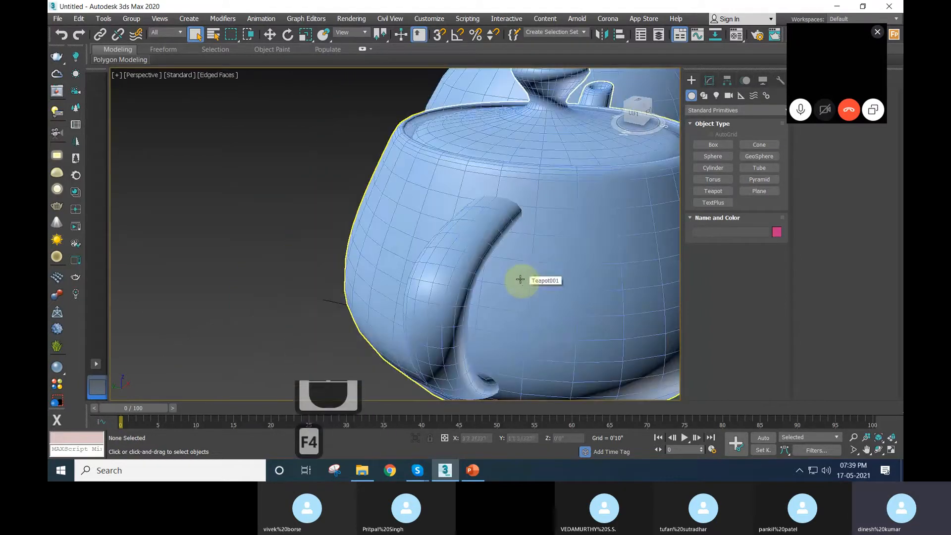
# Select the teapot, toggle Edged Faces off and on several times, and clear the selection.
pyautogui.click(464, 224)
pyautogui.press('F4')
pyautogui.press('F4')
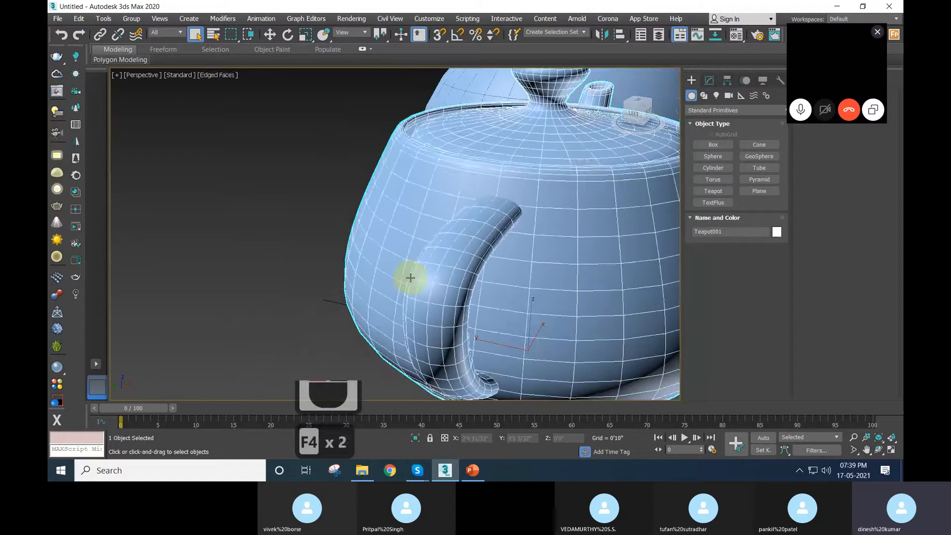
pyautogui.press('F4')
pyautogui.press('F4')
pyautogui.press('F4')
pyautogui.press('F4')
pyautogui.click(275, 253)
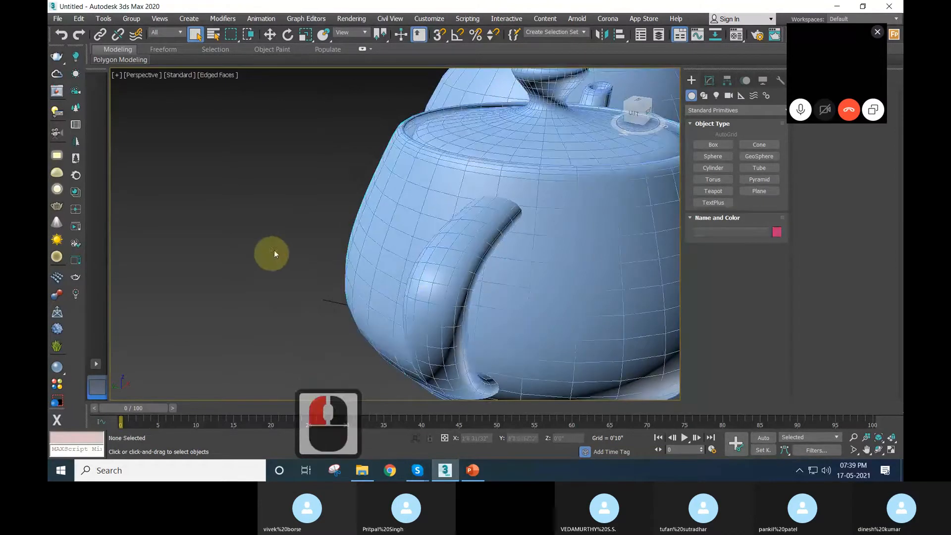
# Switch the whole scene to wireframe and back to shaded, and toggle Edged Faces off and on.
pyautogui.scroll(-2, 276, 246)
pyautogui.scroll(1, 281, 242)
pyautogui.press('F3')
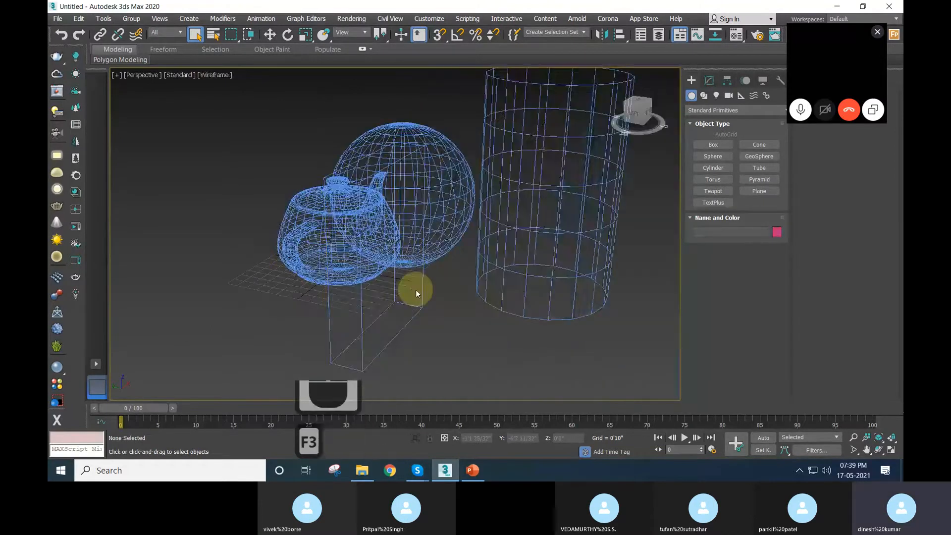
pyautogui.press('F3')
pyautogui.press('F4')
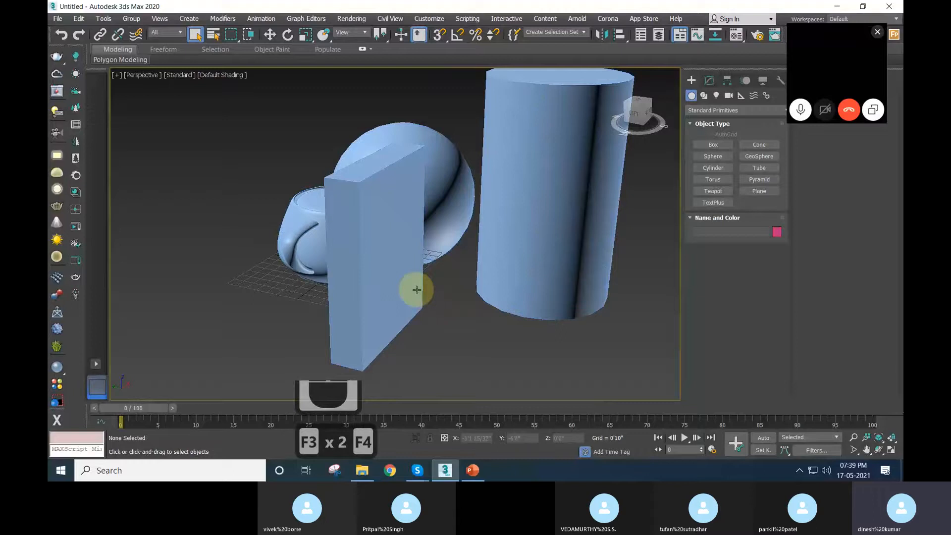
pyautogui.click(531, 209)
pyautogui.press('F4')
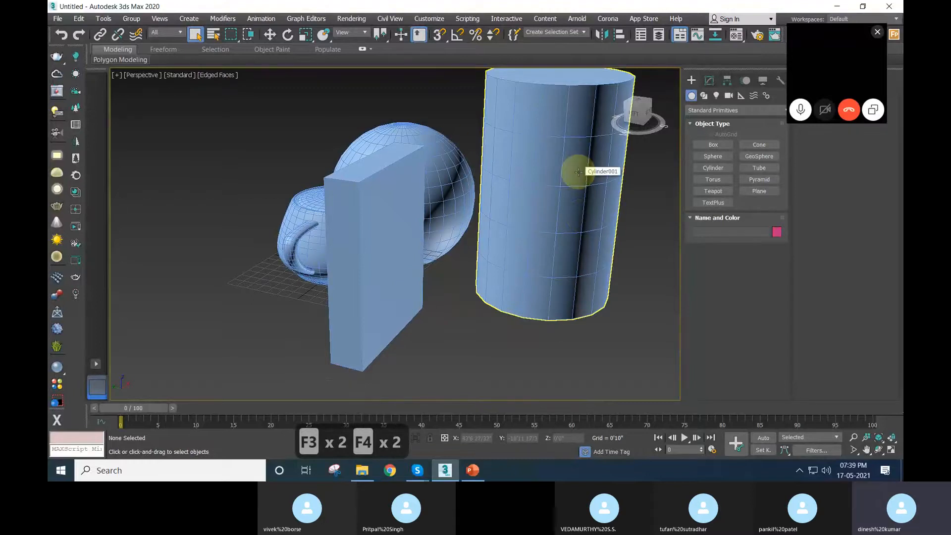
pyautogui.click(460, 362)
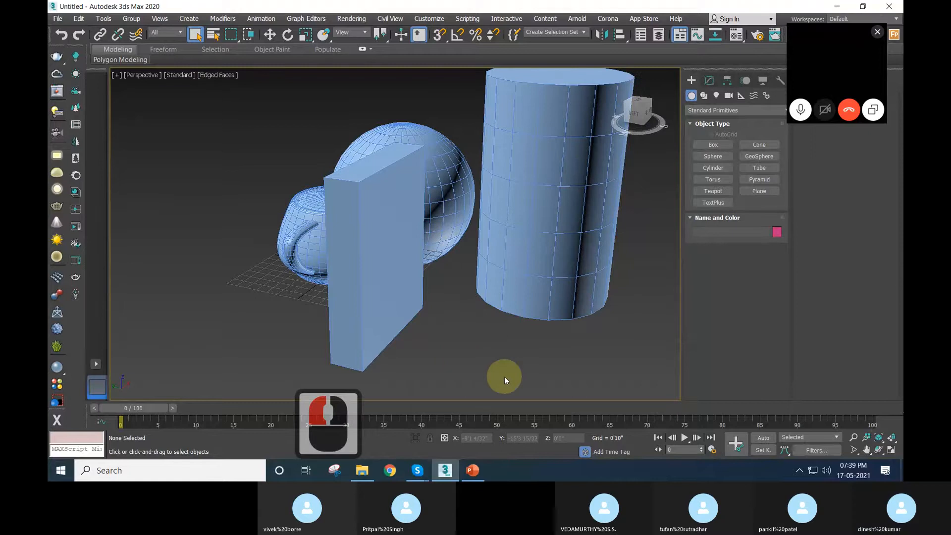
# Delete the teapot, sphere, box and cylinder from the scene.
pyautogui.scroll(-3, 347, 315)
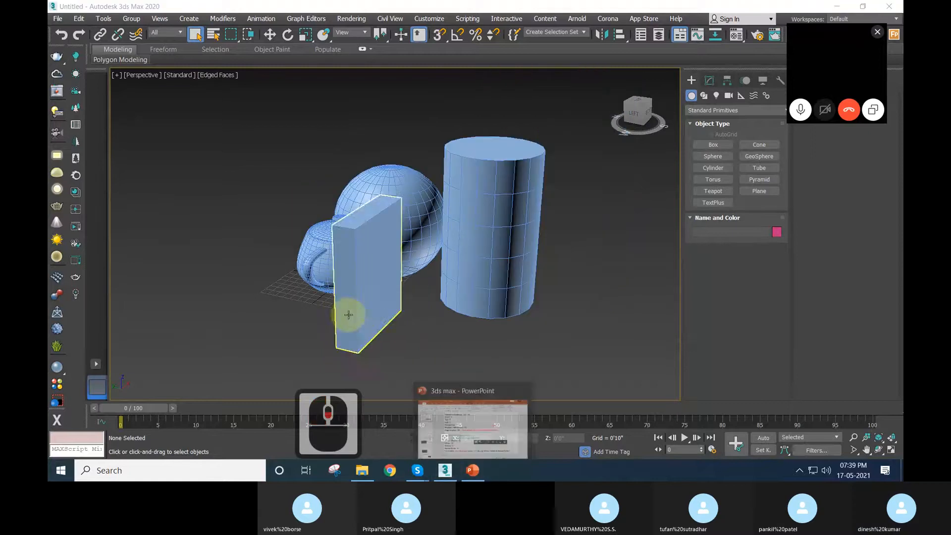
pyautogui.keyDown('alt'); pyautogui.moveTo(524, 368); pyautogui.dragTo(483, 364, button='middle'); pyautogui.keyUp('alt')
pyautogui.scroll(-2, 294, 286)
pyautogui.moveTo(293, 286); pyautogui.dragTo(584, 393)
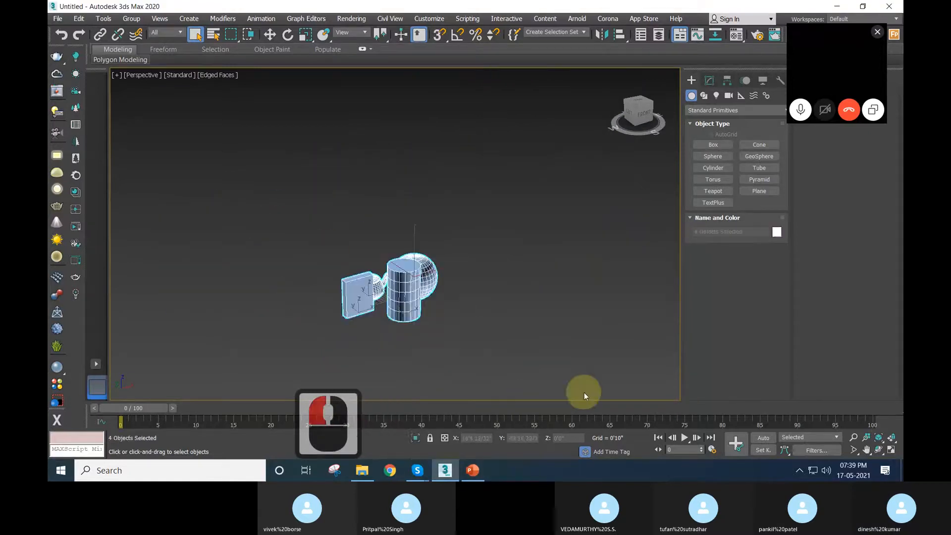
pyautogui.press('Delete')
pyautogui.doubleClick(879, 437)
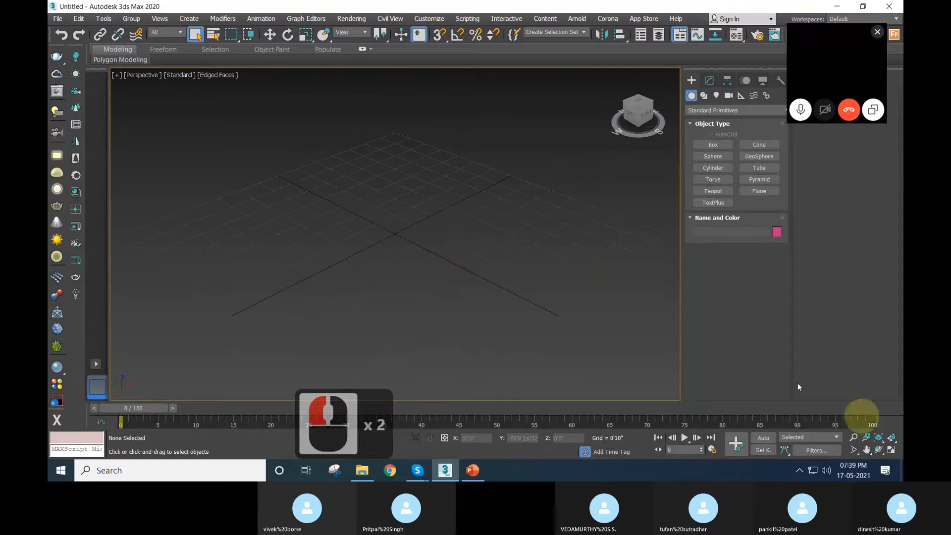
# Create a large teapot near the centre of the grid.
pyautogui.moveTo(364, 223); pyautogui.dragTo(290, 278, button='middle')
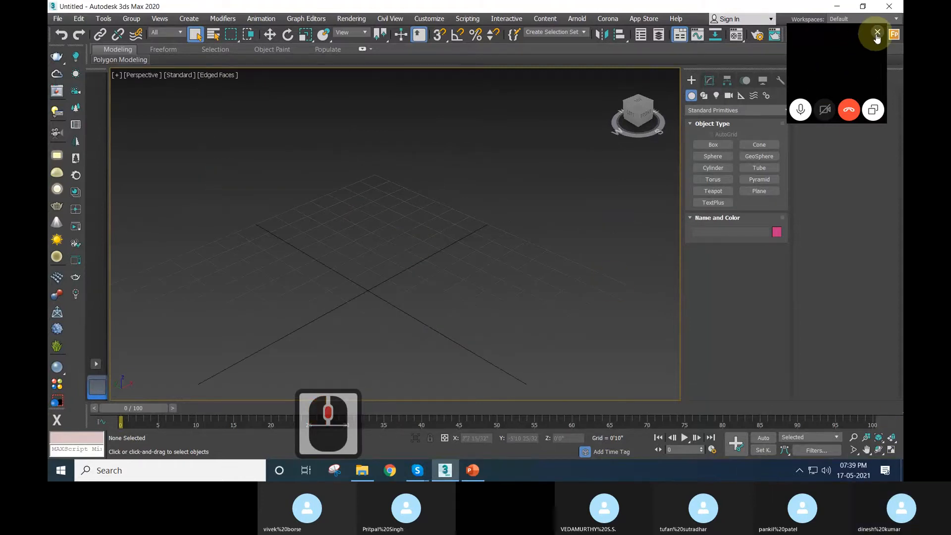
pyautogui.click(712, 193)
pyautogui.moveTo(344, 302); pyautogui.dragTo(344, 355)
pyautogui.rightClick(344, 354)
# Create an upright cylinder taller than the teapot, beside it on the spout side.
pyautogui.click(713, 168)
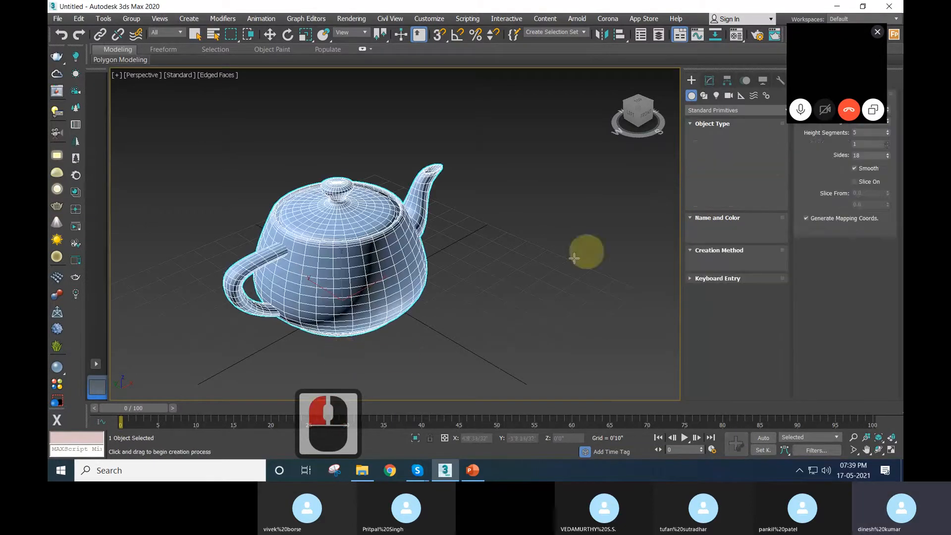
pyautogui.moveTo(545, 274); pyautogui.dragTo(563, 304)
pyautogui.click(566, 272)
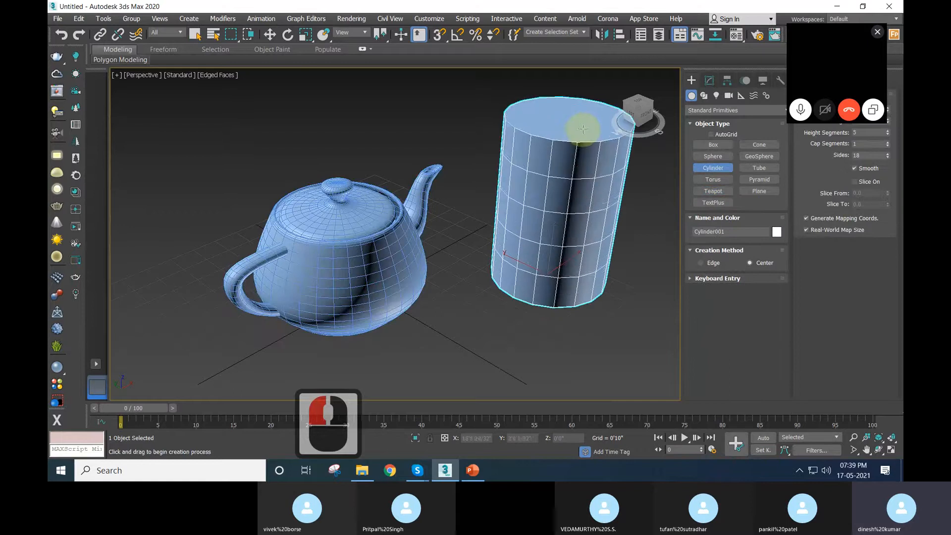
pyautogui.click(578, 127)
pyautogui.rightClick(578, 127)
pyautogui.scroll(-2, 535, 203)
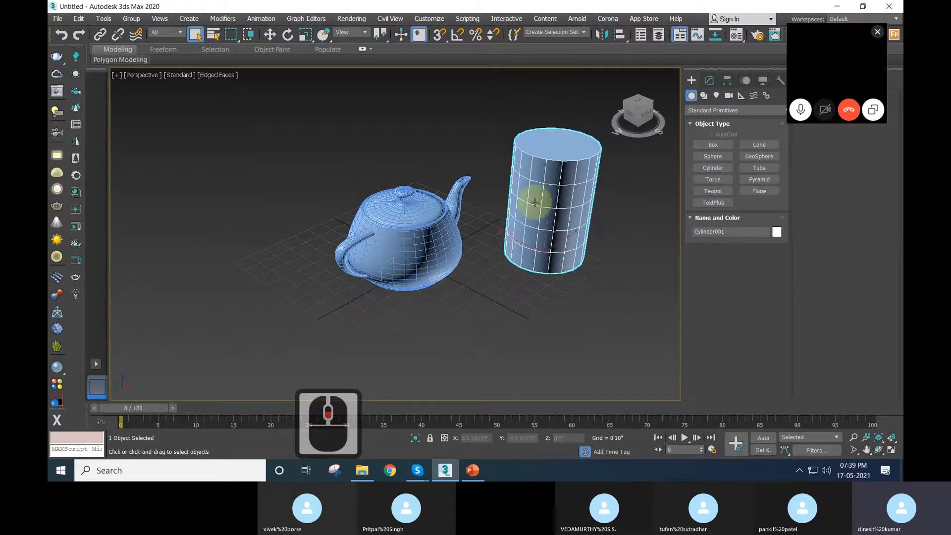
# Create a large sphere beside the teapot on its handle side and clear the selection.
pyautogui.click(713, 156)
pyautogui.moveTo(244, 271); pyautogui.dragTo(267, 308)
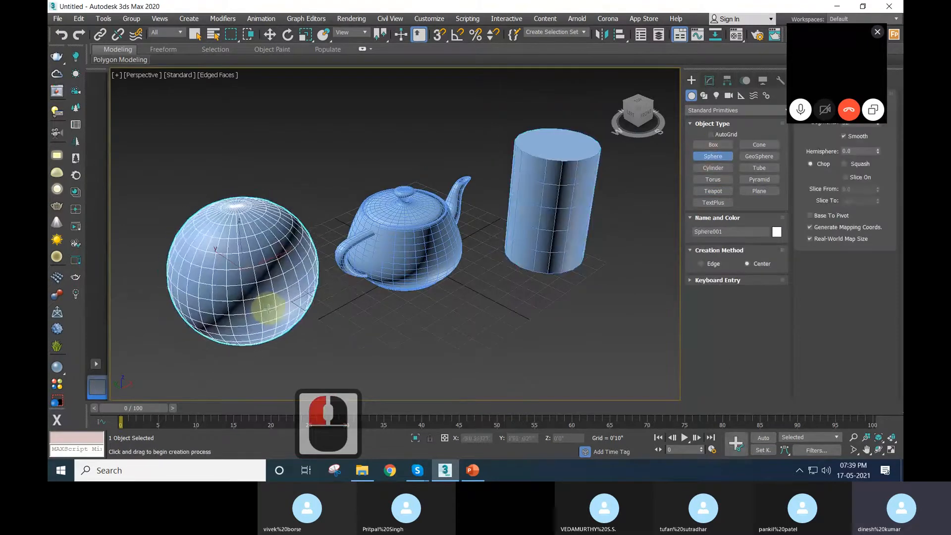
pyautogui.rightClick(267, 309)
pyautogui.click(376, 334)
pyautogui.moveTo(478, 332); pyautogui.dragTo(487, 341, button='middle')
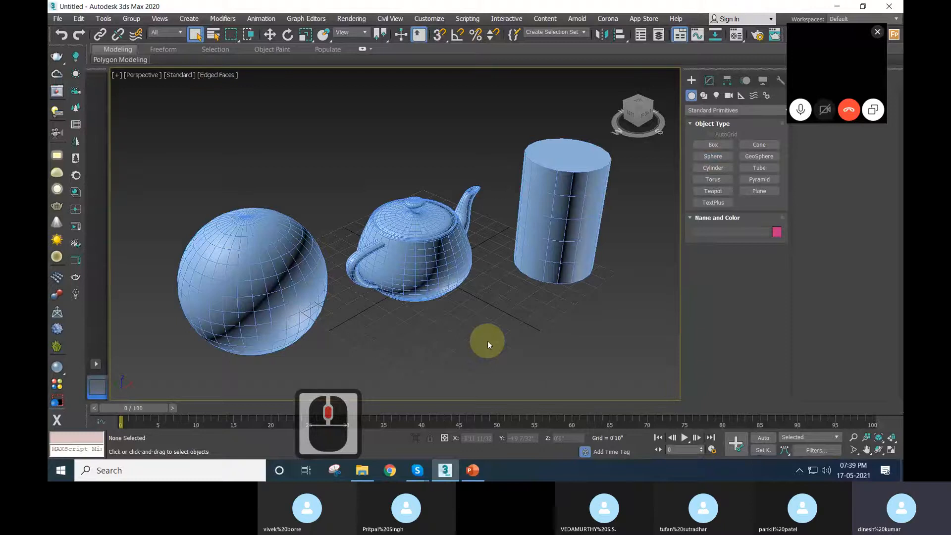
# Check the shortcut list in PowerPoint, return to 3ds Max, and switch twice between four viewports and the maximized Perspective viewport.
pyautogui.click(472, 470)
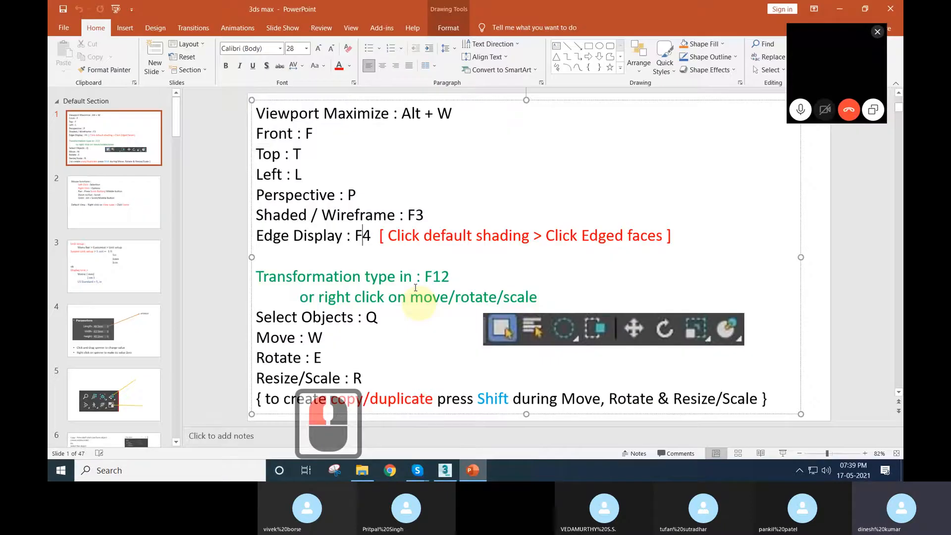
pyautogui.click(840, 9)
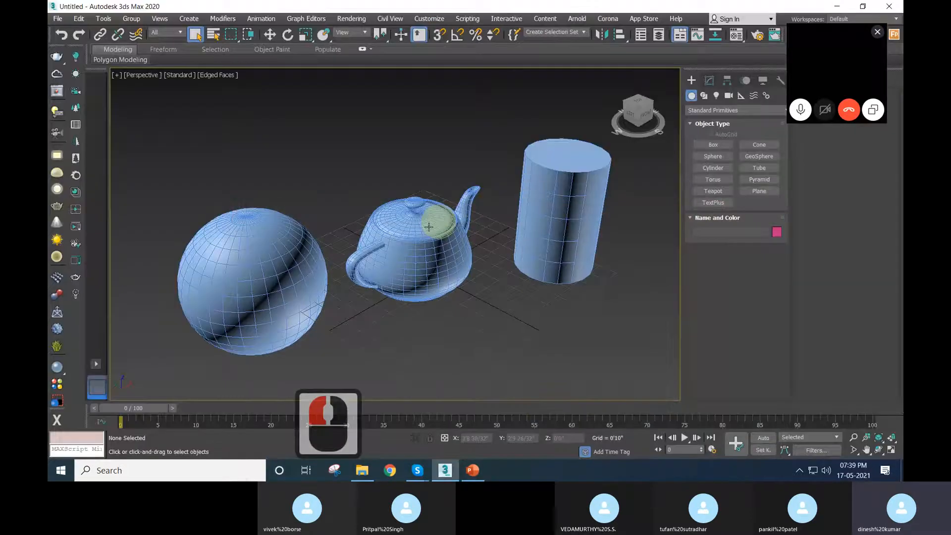
pyautogui.click(118, 75)
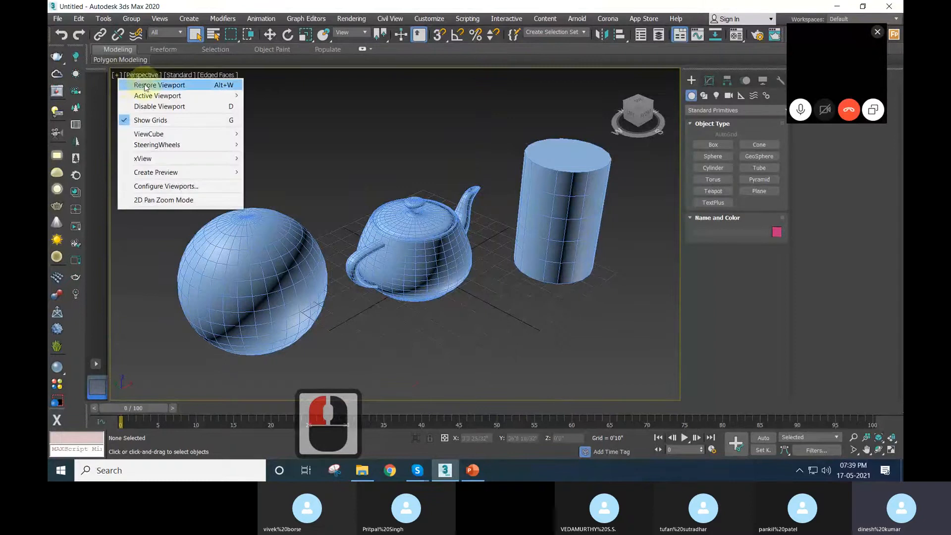
pyautogui.click(144, 86)
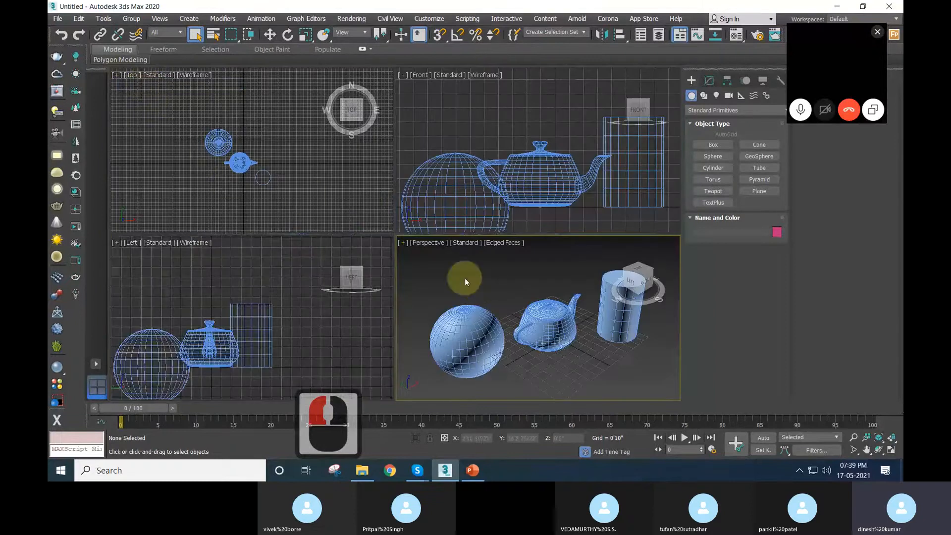
pyautogui.click(403, 242)
pyautogui.click(430, 253)
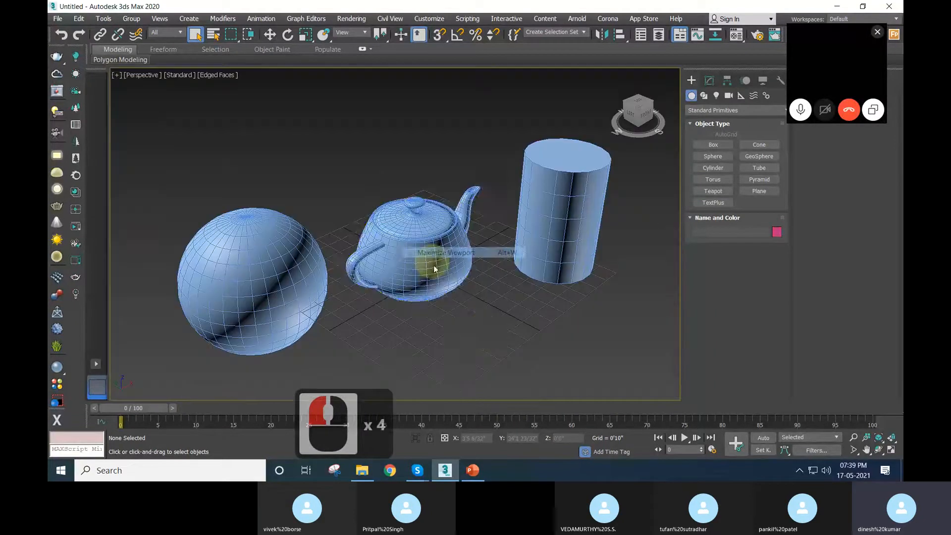
pyautogui.hotkey('alt', 'w')
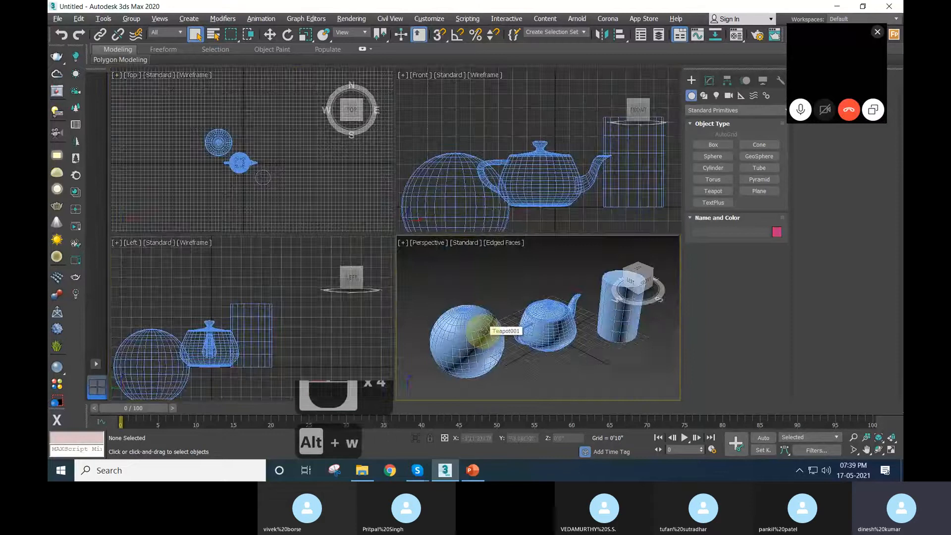
pyautogui.hotkey('alt', 'w')
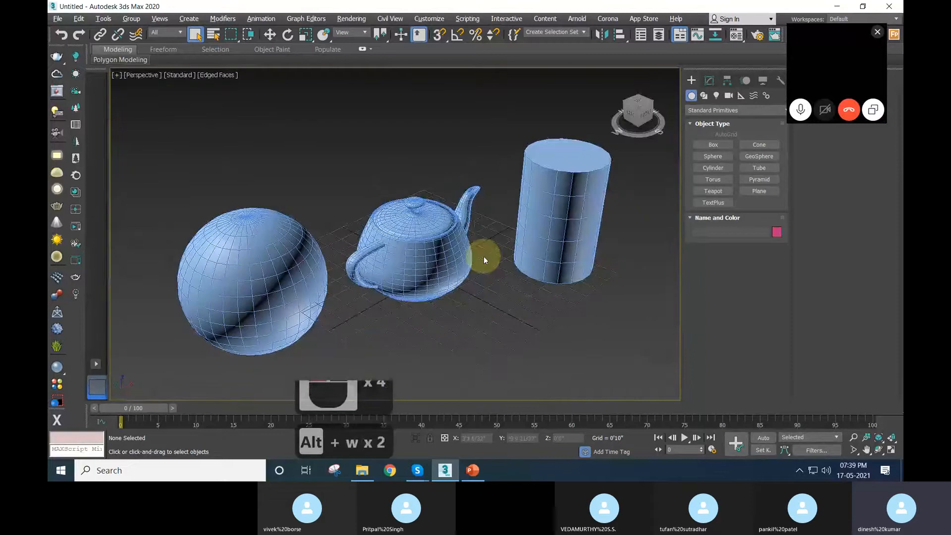
# Review the viewport's shading options and switch the Perspective viewport to wireframe and back to shaded.
pyautogui.click(215, 76)
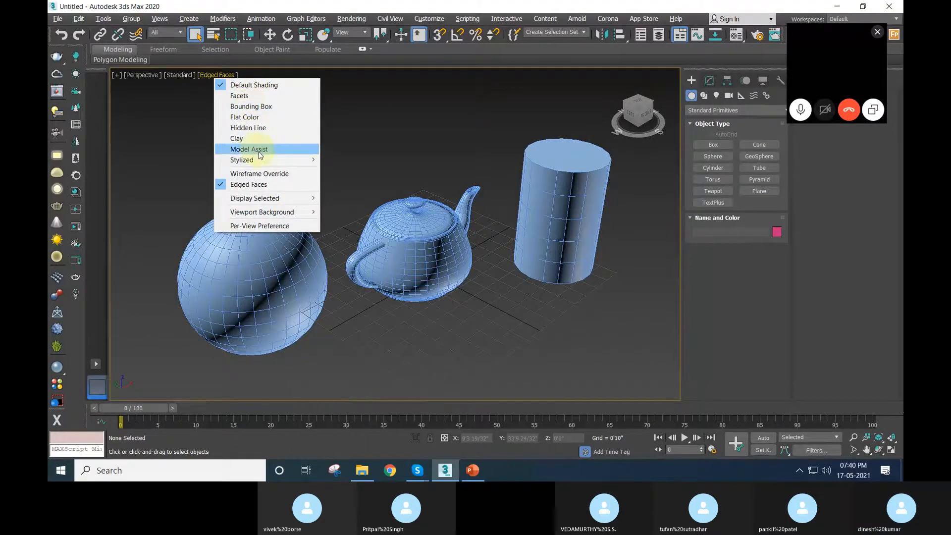
pyautogui.click(412, 150)
pyautogui.press('F3')
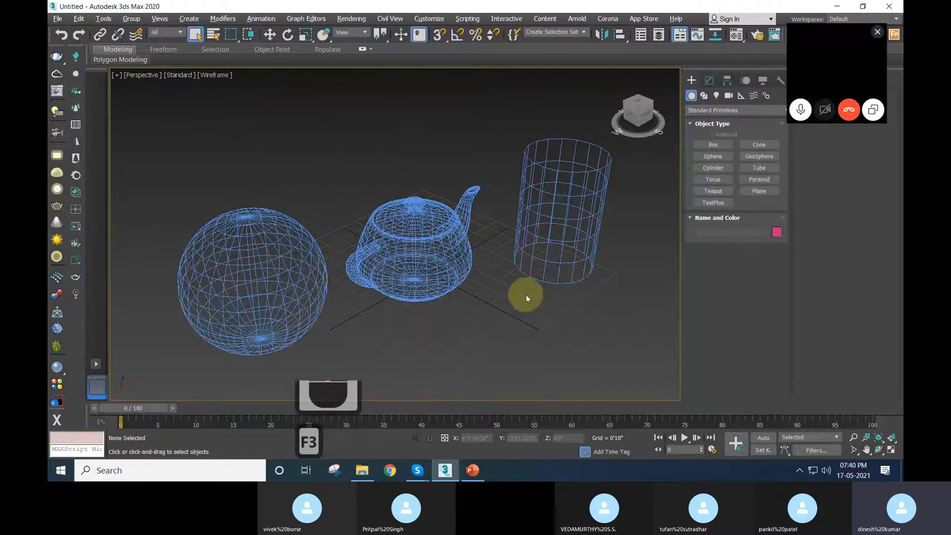
pyautogui.press('F3')
# Toggle Edged Faces off and on twice for the sphere, teapot and cylinder, leaving it on.
pyautogui.click(224, 74)
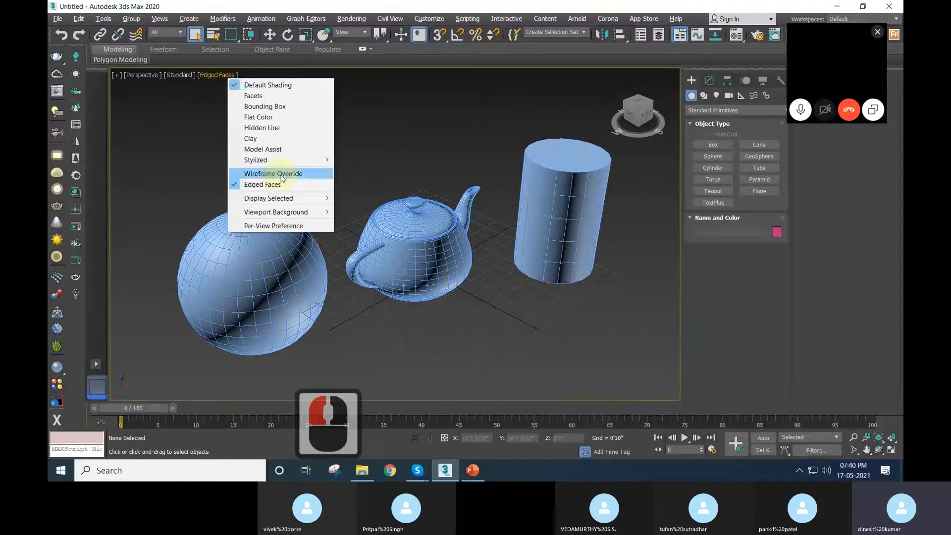
pyautogui.click(277, 184)
pyautogui.click(229, 75)
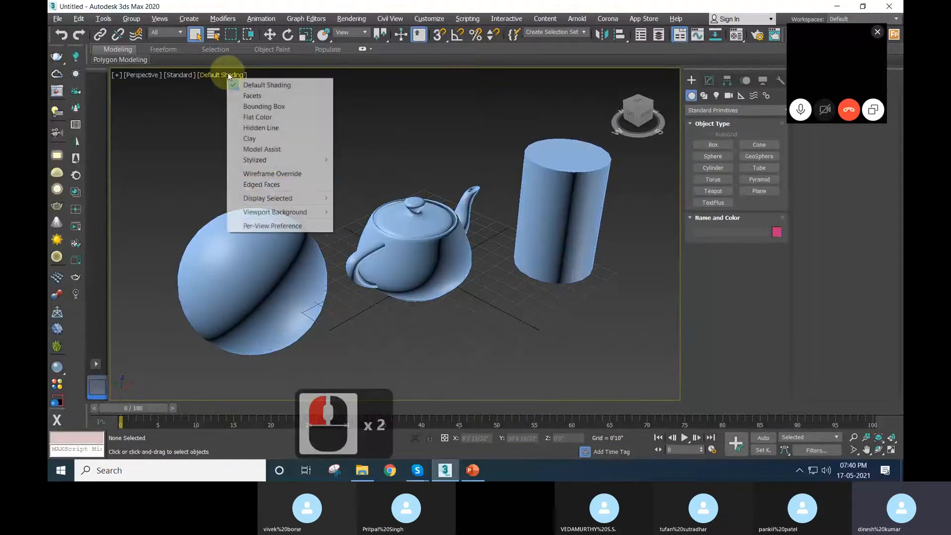
pyautogui.click(262, 185)
pyautogui.press('F4')
pyautogui.press('F4')
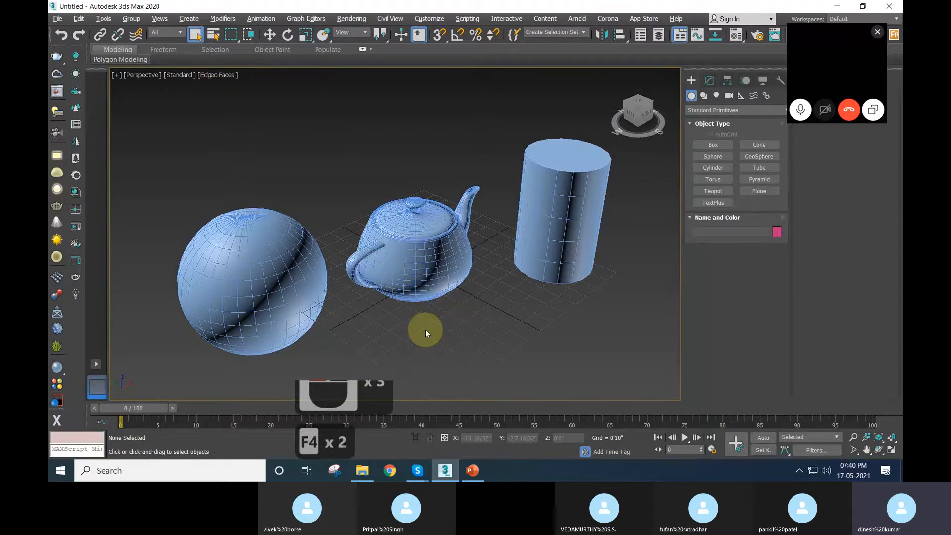
# Review the Front, Top and Left view shortcuts in the PowerPoint notes and return to 3ds Max.
pyautogui.click(426, 332)
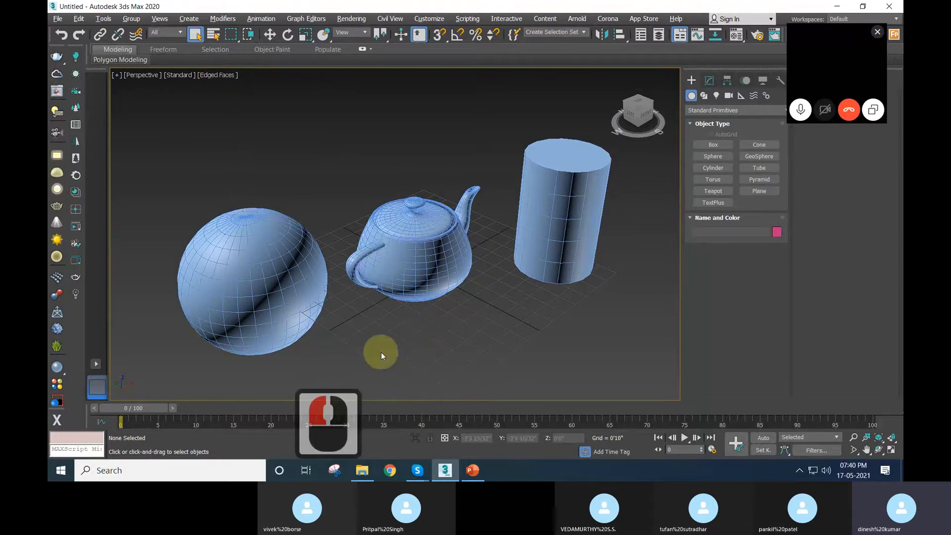
pyautogui.scroll(-1, 459, 357)
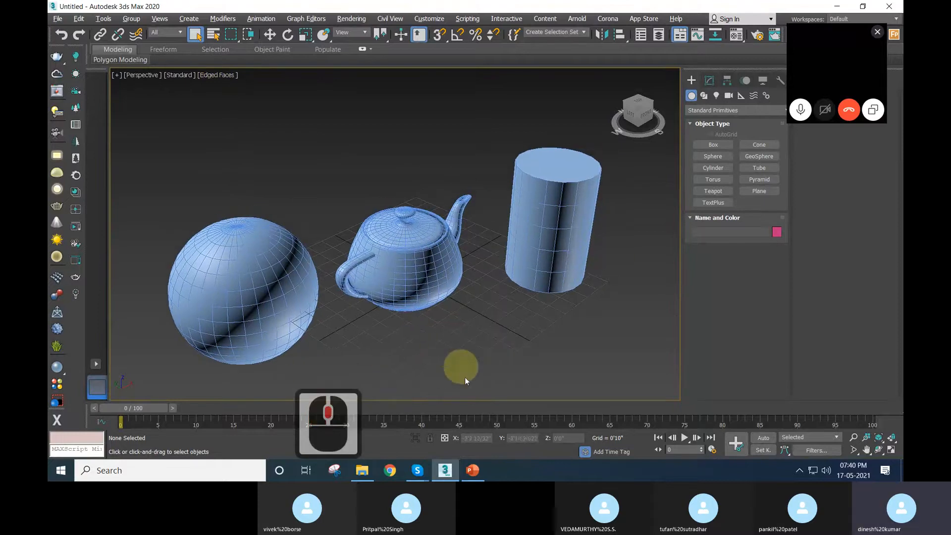
pyautogui.click(472, 471)
pyautogui.click(271, 134)
pyautogui.click(308, 134)
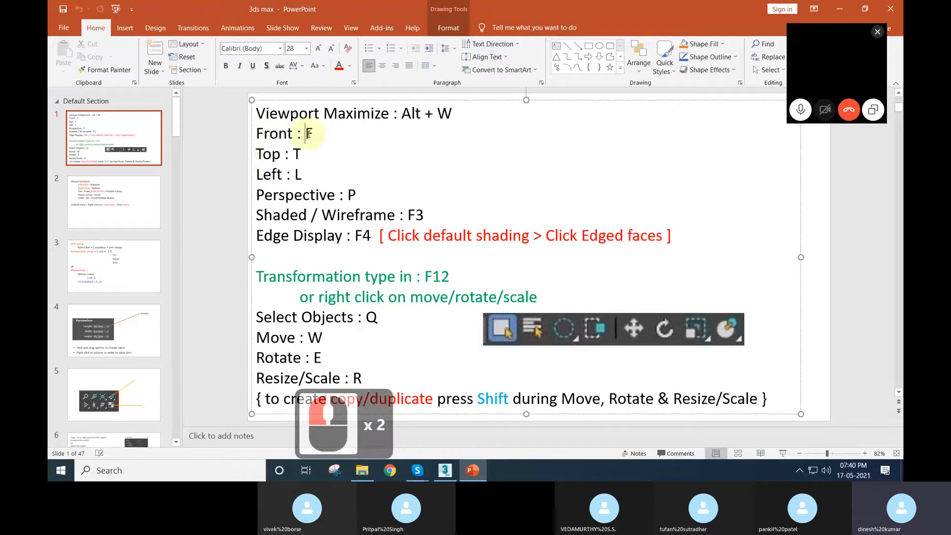
pyautogui.click(272, 154)
pyautogui.click(297, 154)
pyautogui.click(279, 174)
pyautogui.click(298, 174)
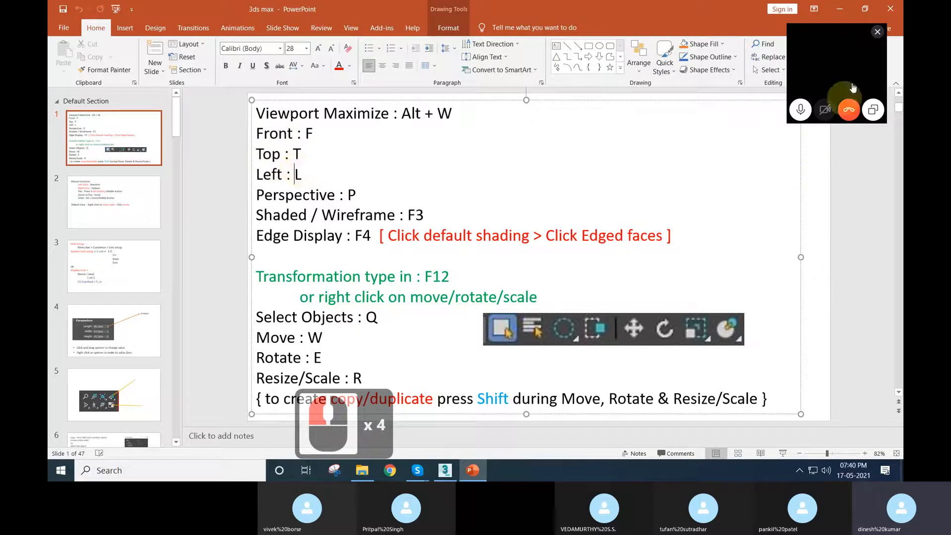
pyautogui.click(841, 9)
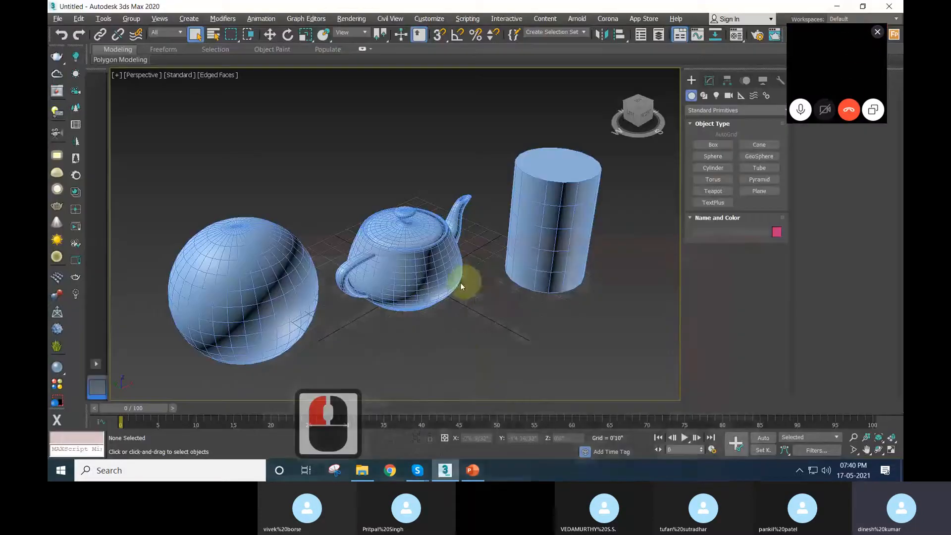
# Switch the viewport to the Front view, to the Top view, and back to Perspective.
pyautogui.middleClick(459, 352)
pyautogui.press('f')
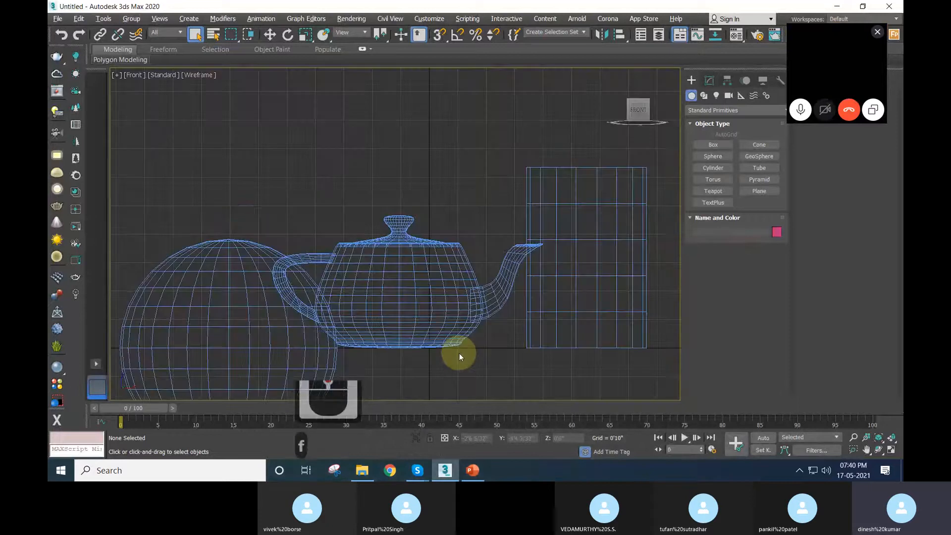
pyautogui.press('t')
pyautogui.press('p')
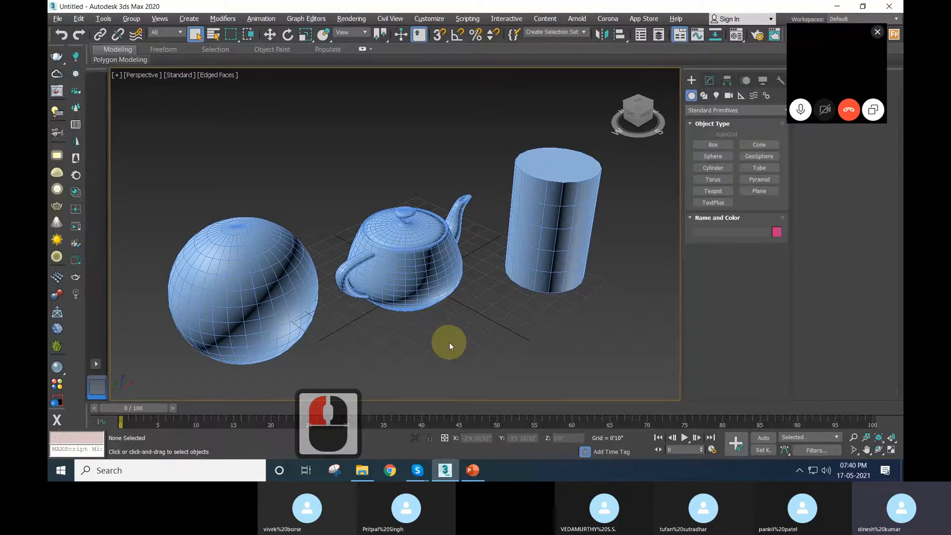
pyautogui.scroll(-3, 402, 317)
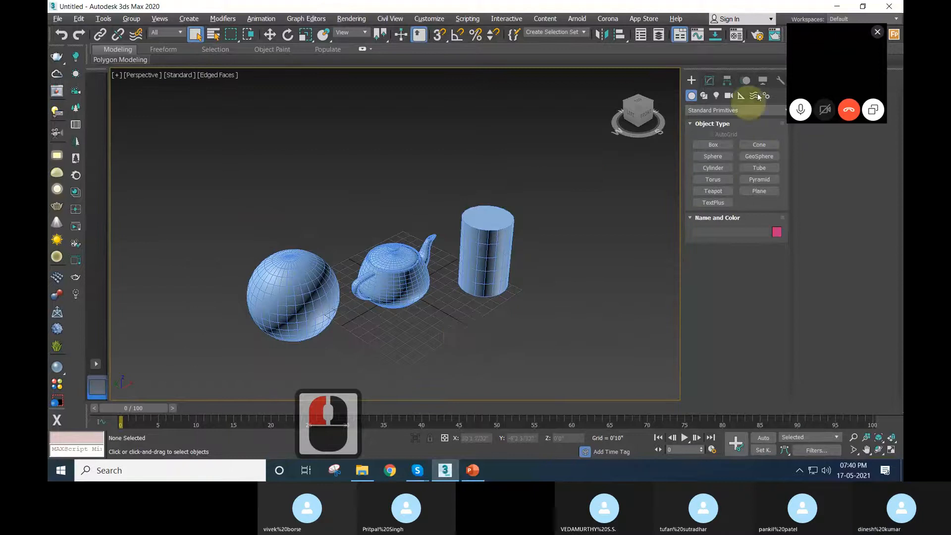
# Check the Skype call window, return to 3ds Max and delete the cylinder beside the teapot.
pyautogui.doubleClick(825, 56)
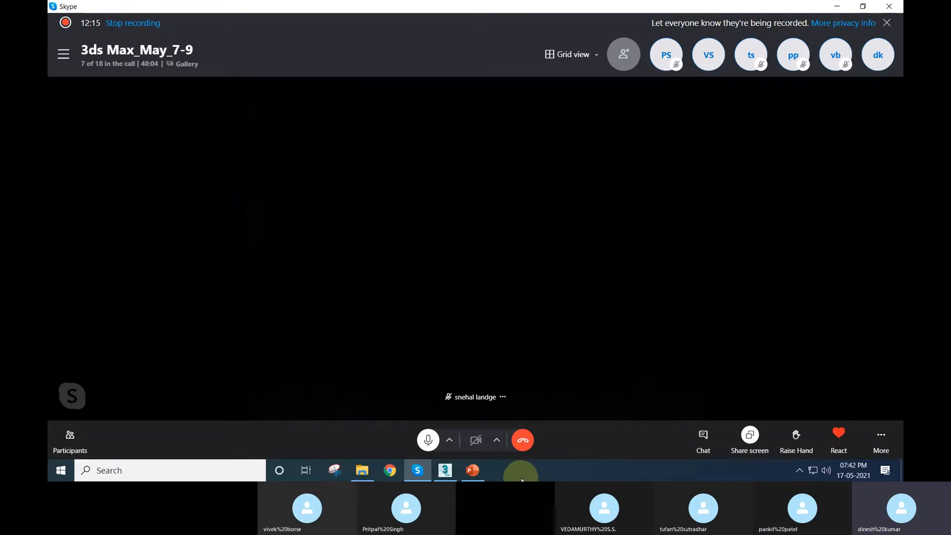
pyautogui.click(444, 472)
pyautogui.click(467, 259)
pyautogui.press('Delete')
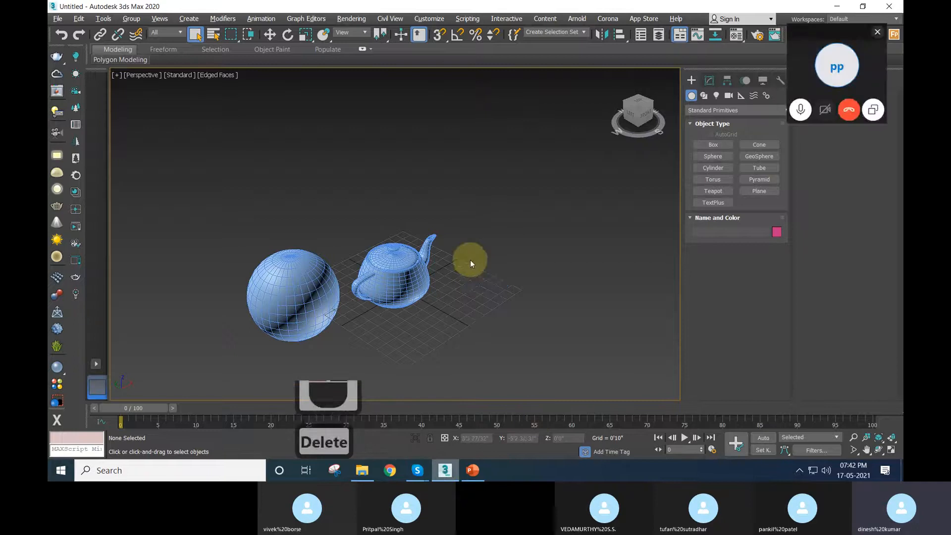
pyautogui.moveTo(467, 259); pyautogui.dragTo(403, 336, button='middle')
pyautogui.scroll(3, 403, 332)
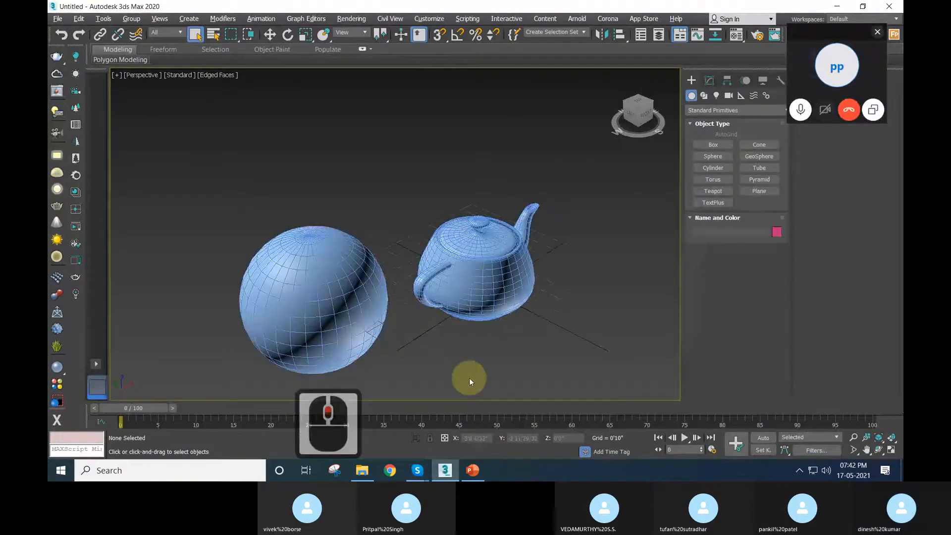
# Look through the Skype call's participant list, close it and return to 3ds Max.
pyautogui.doubleClick(815, 57)
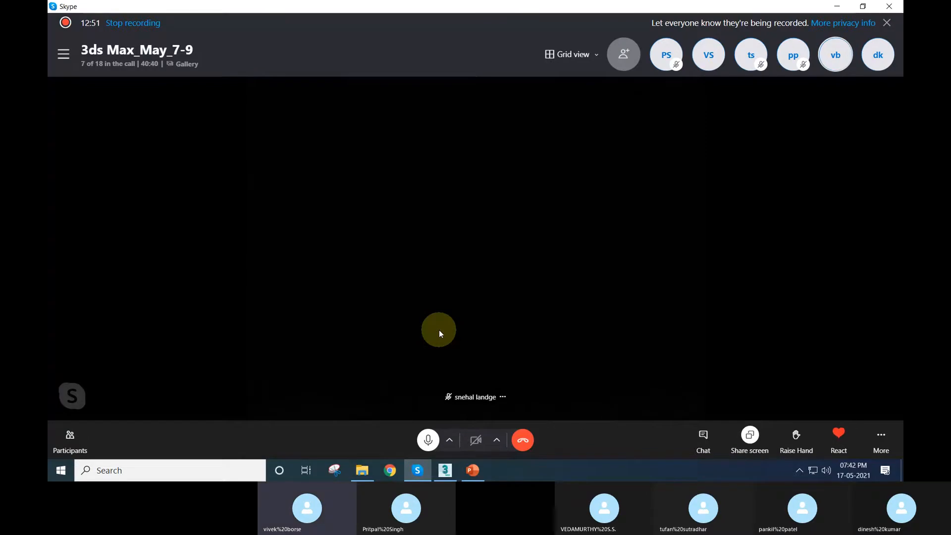
pyautogui.click(99, 68)
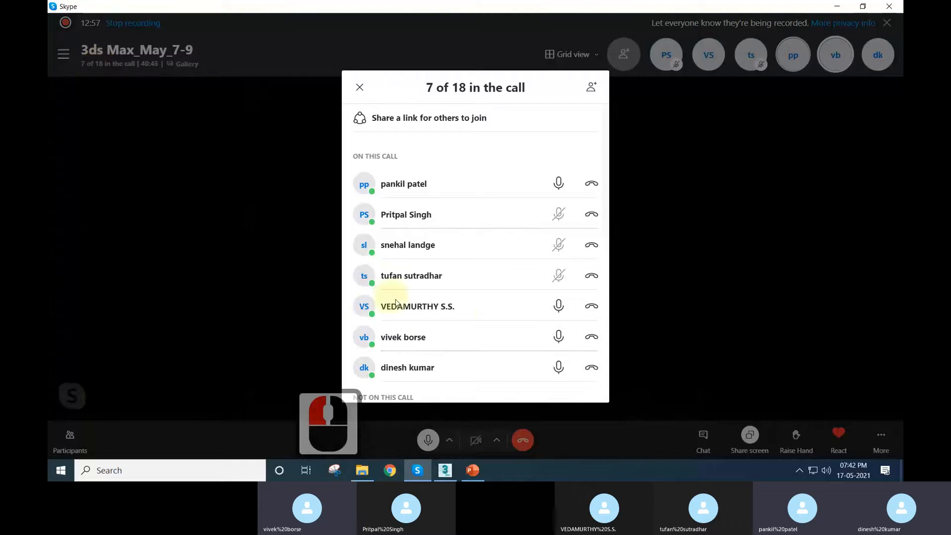
pyautogui.scroll(-6, 458, 318)
pyautogui.scroll(-1, 461, 320)
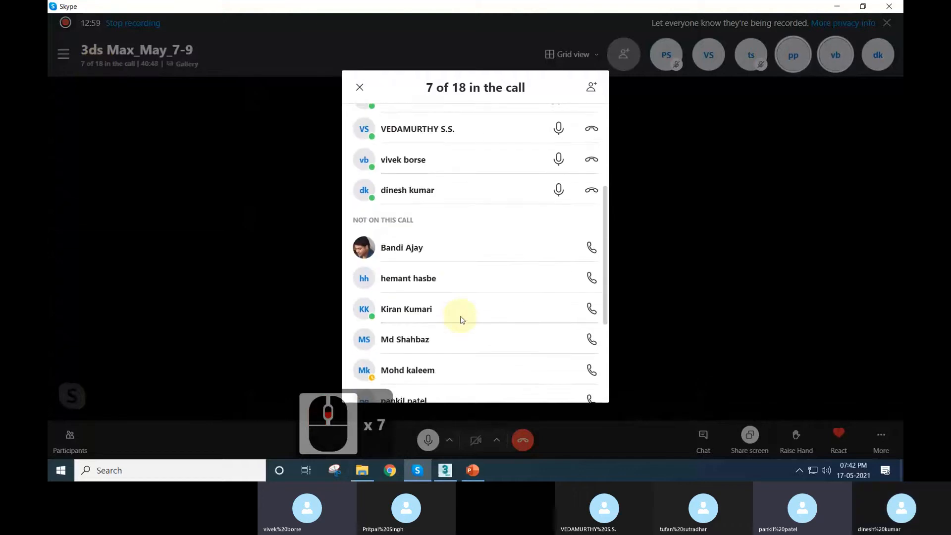
pyautogui.scroll(-1, 460, 320)
pyautogui.click(360, 87)
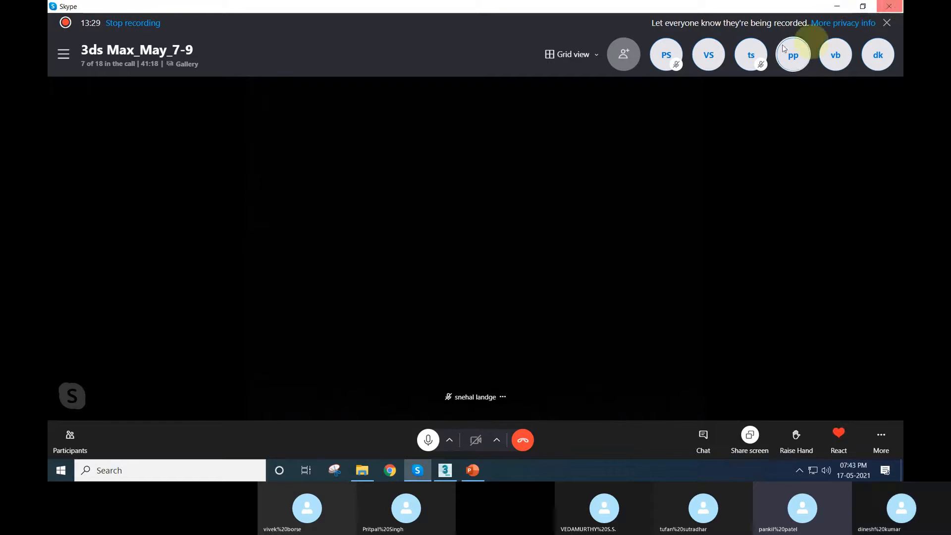
pyautogui.click(833, 9)
# Select the teapot, switch the Perspective viewport to wireframe and back to shaded, and clear the selection.
pyautogui.click(533, 298)
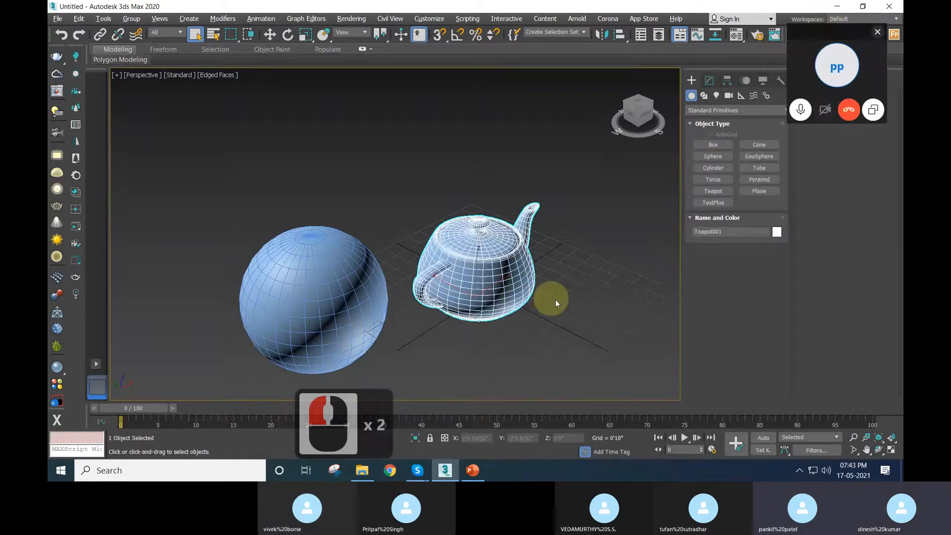
pyautogui.scroll(5, 555, 299)
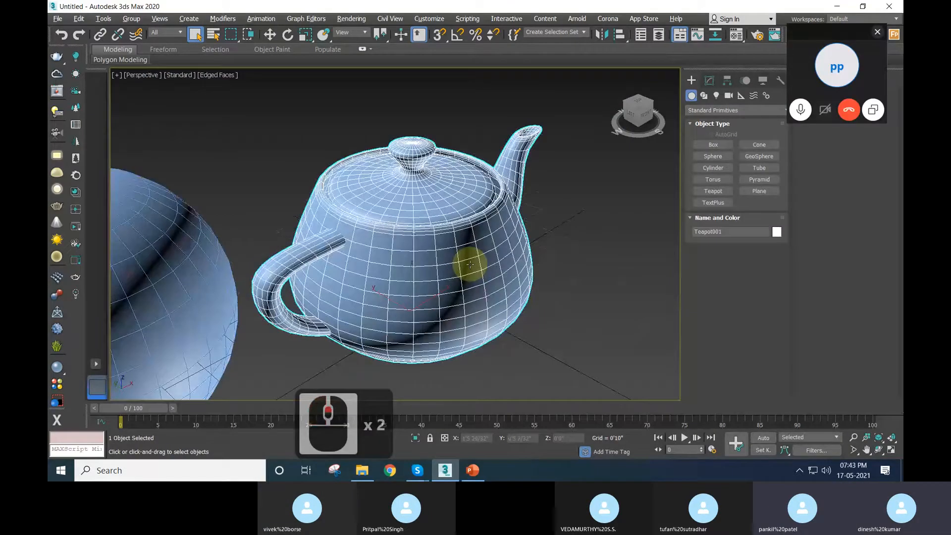
pyautogui.press('F3')
pyautogui.moveTo(270, 326); pyautogui.dragTo(376, 292, button='middle')
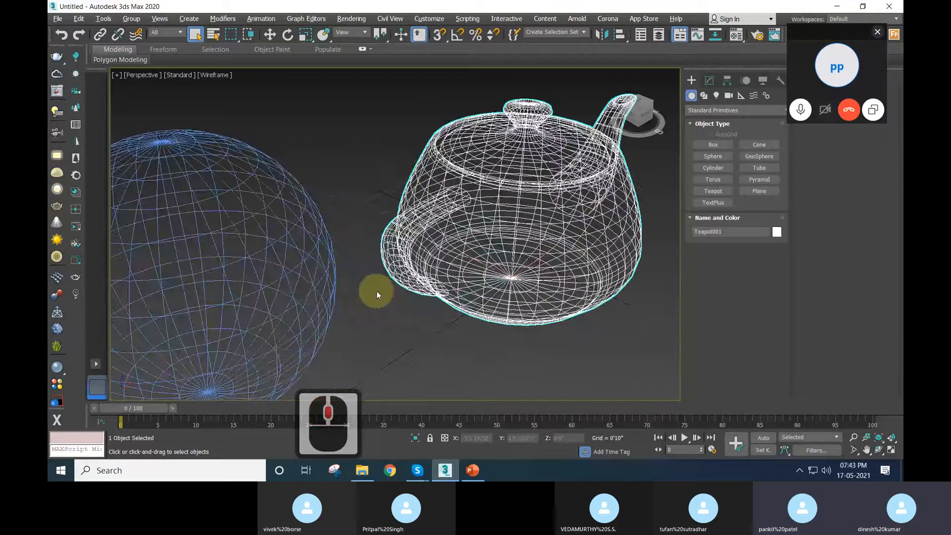
pyautogui.moveTo(241, 286); pyautogui.dragTo(270, 271, button='middle')
pyautogui.press('F3')
pyautogui.click(614, 350)
pyautogui.moveTo(615, 349); pyautogui.dragTo(543, 286, button='middle')
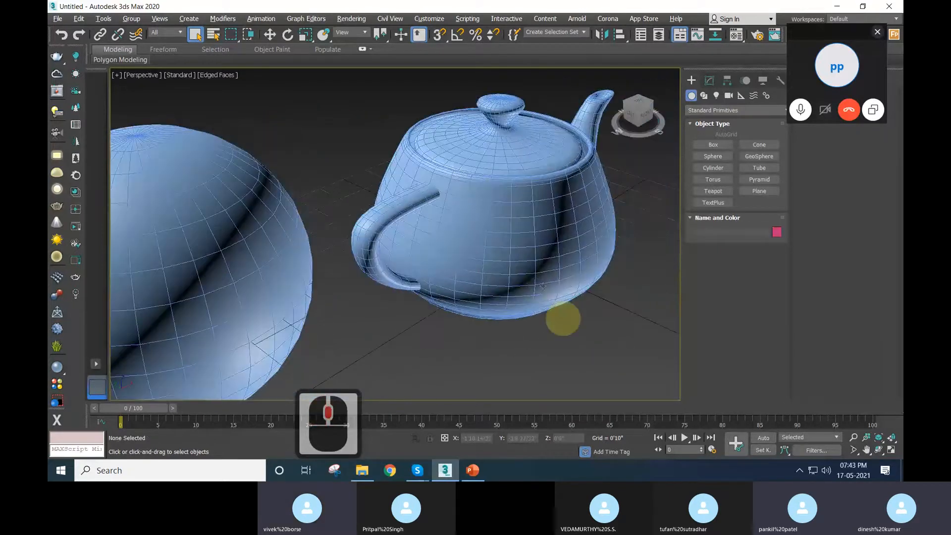
# Select the teapot, examine its mesh up close in wireframe display, and clear the selection.
pyautogui.click(529, 239)
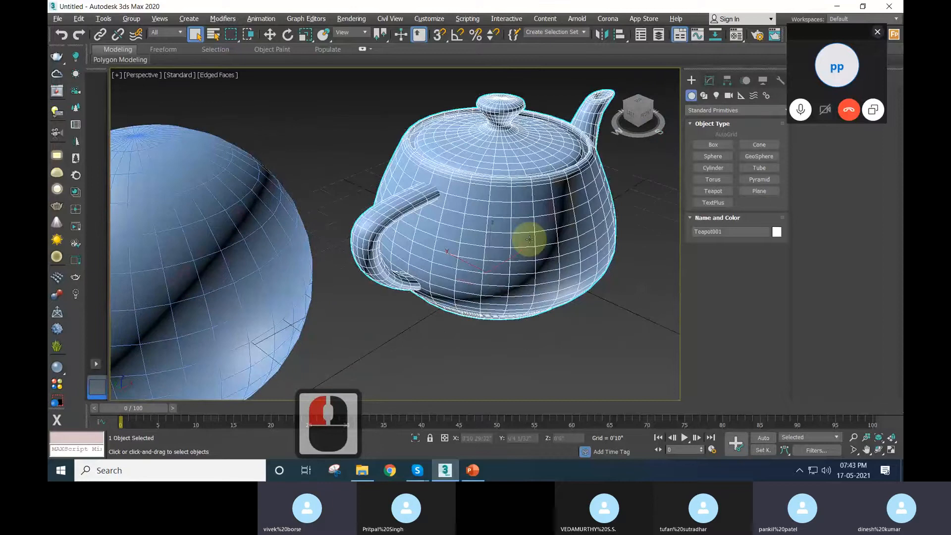
pyautogui.press('F3')
pyautogui.keyDown('alt'); pyautogui.moveTo(530, 239); pyautogui.dragTo(502, 226, button='middle'); pyautogui.keyUp('alt')
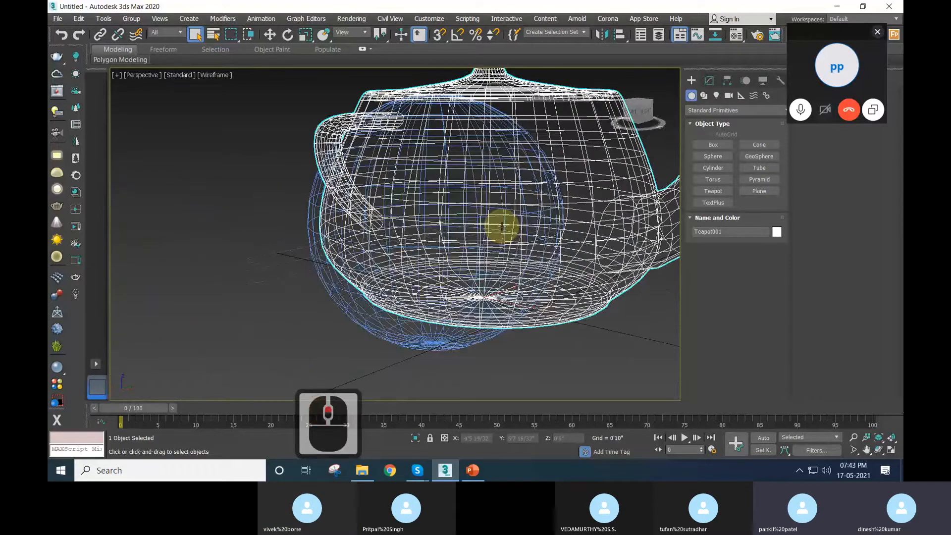
pyautogui.scroll(3, 463, 139)
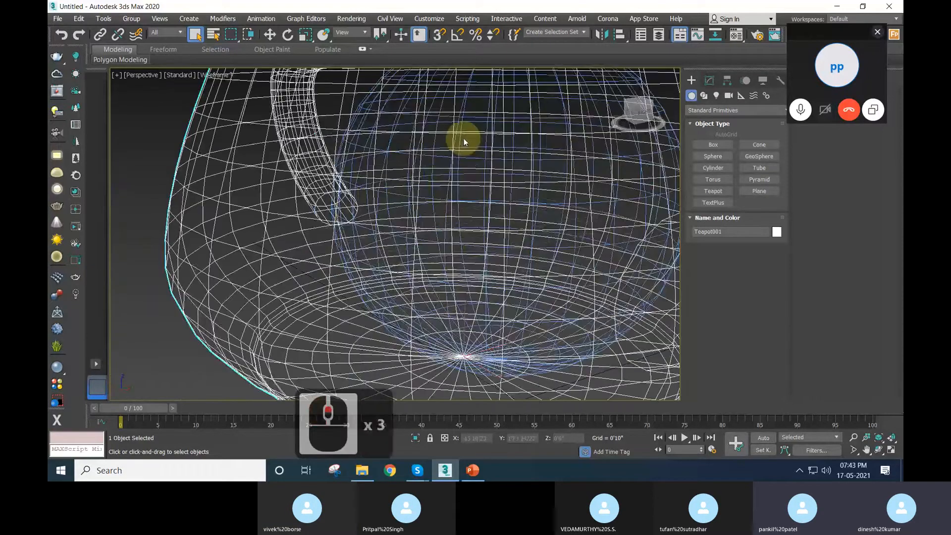
pyautogui.scroll(16, 473, 167)
pyautogui.scroll(-20, 474, 167)
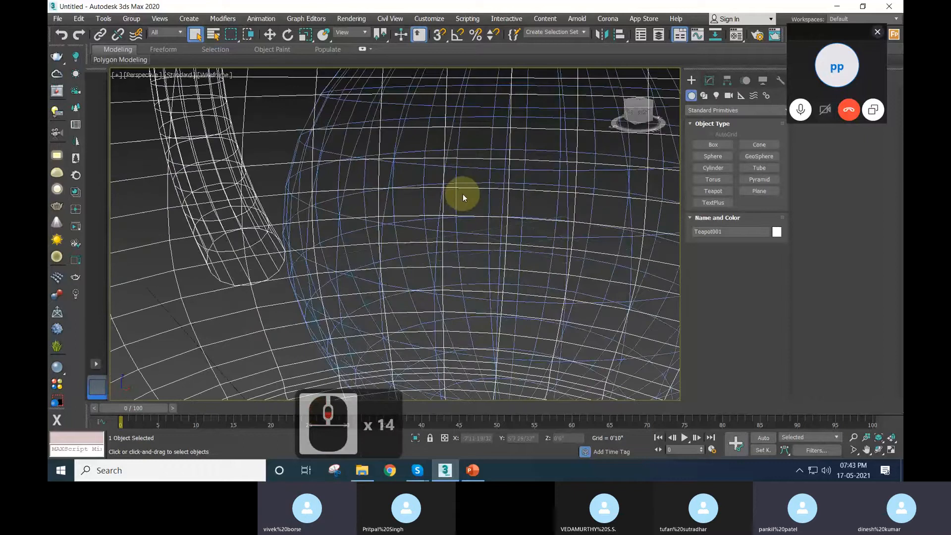
pyautogui.keyDown('alt'); pyautogui.moveTo(475, 203); pyautogui.dragTo(436, 198, button='middle'); pyautogui.keyUp('alt')
pyautogui.scroll(-6, 516, 247)
pyautogui.click(536, 299)
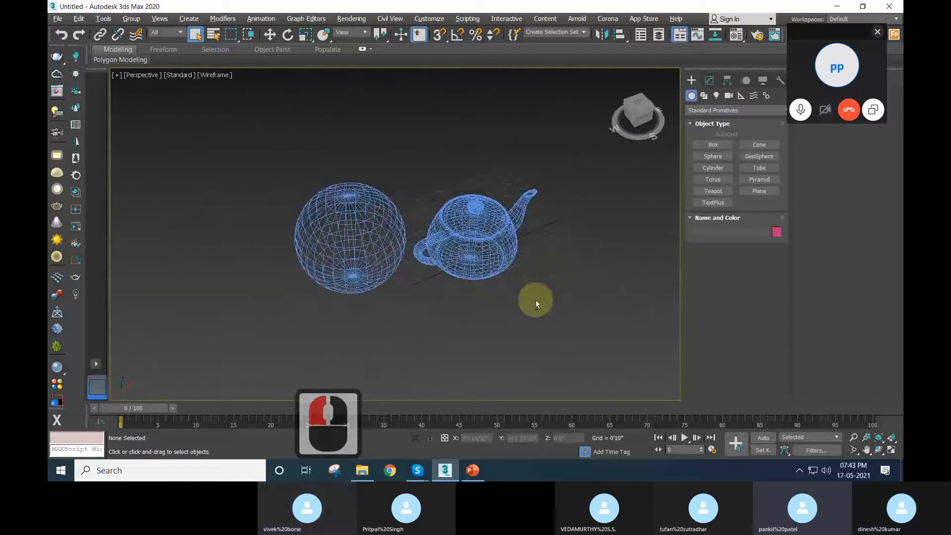
# Return the viewport to shaded display and toggle Edged Faces off and on for the sphere and teapot.
pyautogui.scroll(4, 490, 255)
pyautogui.keyDown('alt'); pyautogui.moveTo(491, 254); pyautogui.dragTo(382, 227, button='middle'); pyautogui.keyUp('alt')
pyautogui.scroll(3, 383, 226)
pyautogui.scroll(1, 383, 226)
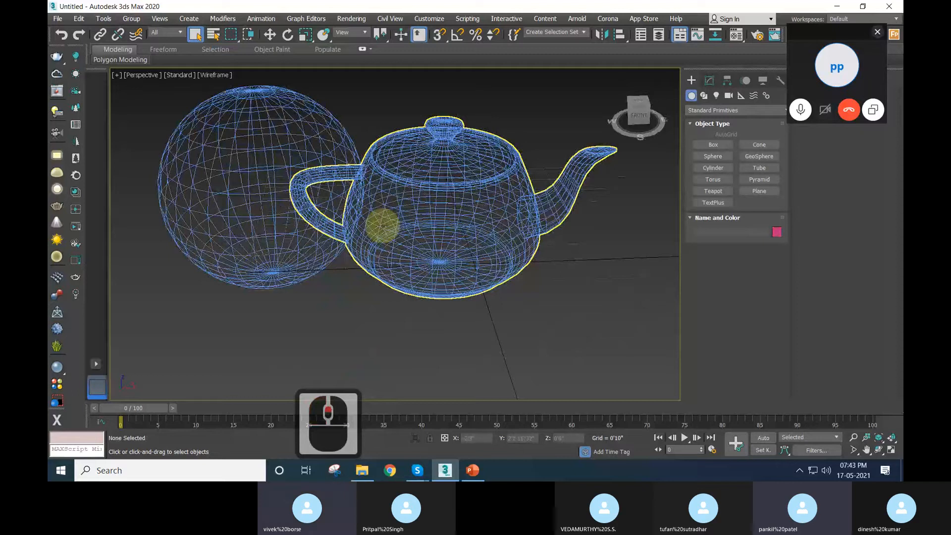
pyautogui.press('F3')
pyautogui.press('F4')
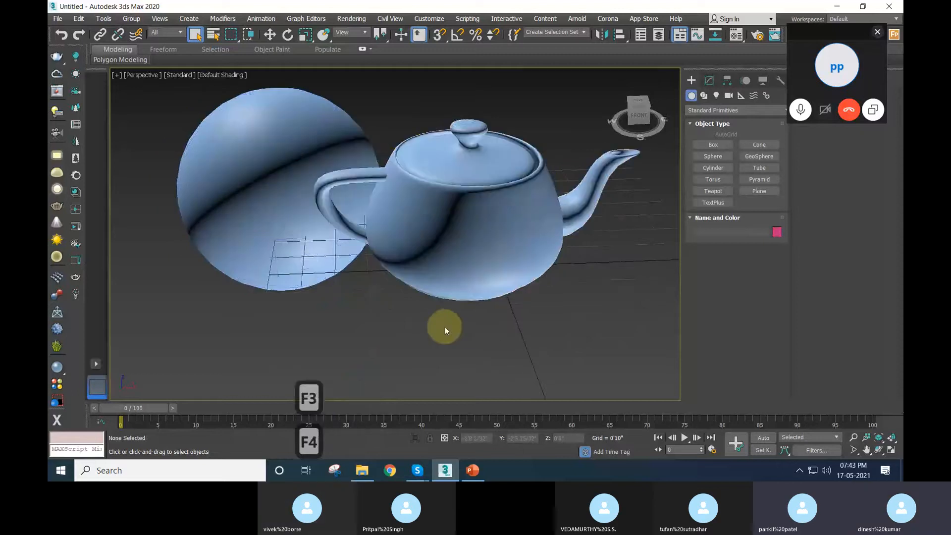
pyautogui.click(441, 248)
pyautogui.press('F4')
pyautogui.click(487, 332)
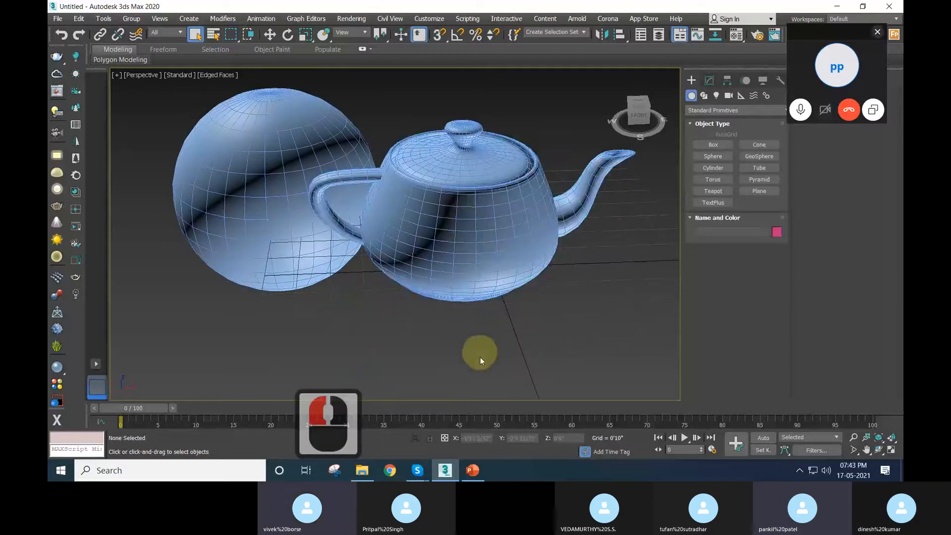
# Check the PowerPoint shortcut notes, return to 3ds Max and inspect the sphere and teapot by panning and zooming.
pyautogui.click(474, 471)
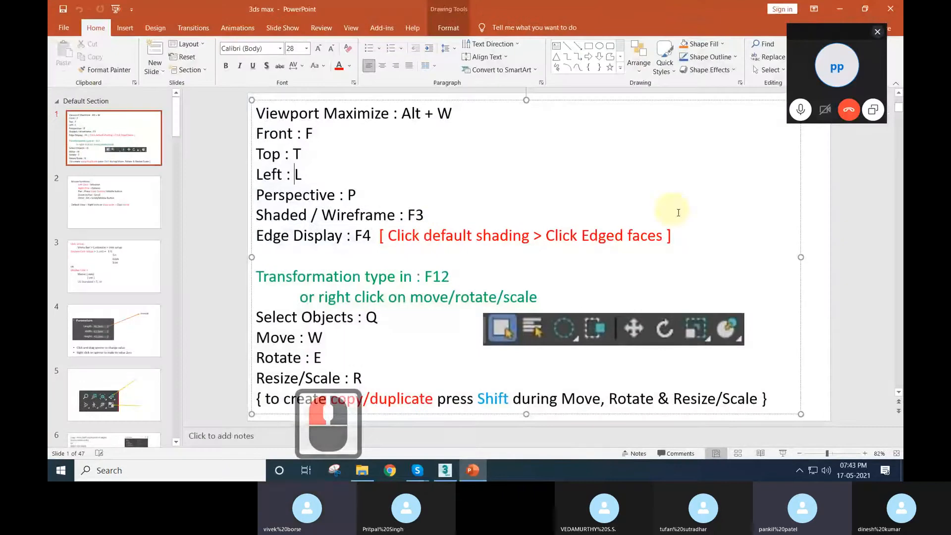
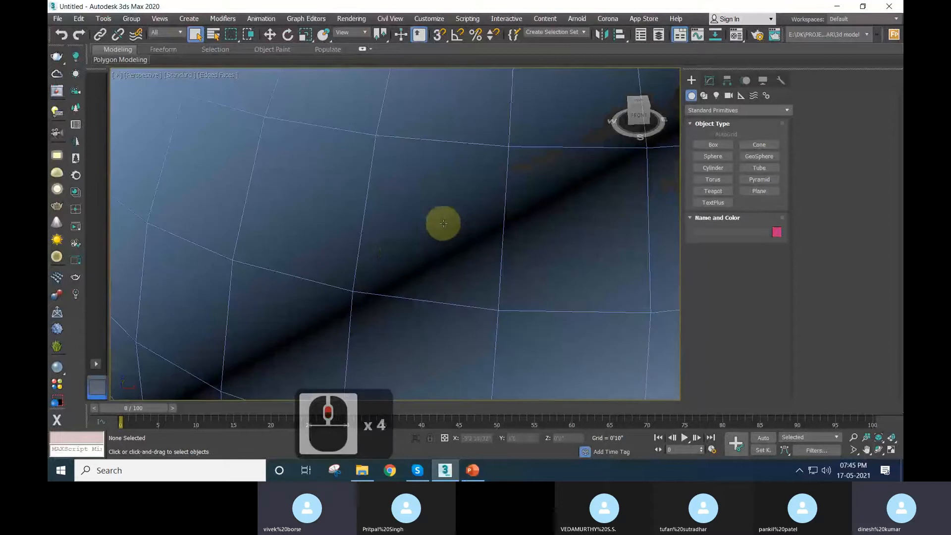
pyautogui.scroll(-4, 404, 228)
pyautogui.moveTo(403, 228); pyautogui.dragTo(394, 287, button='middle')
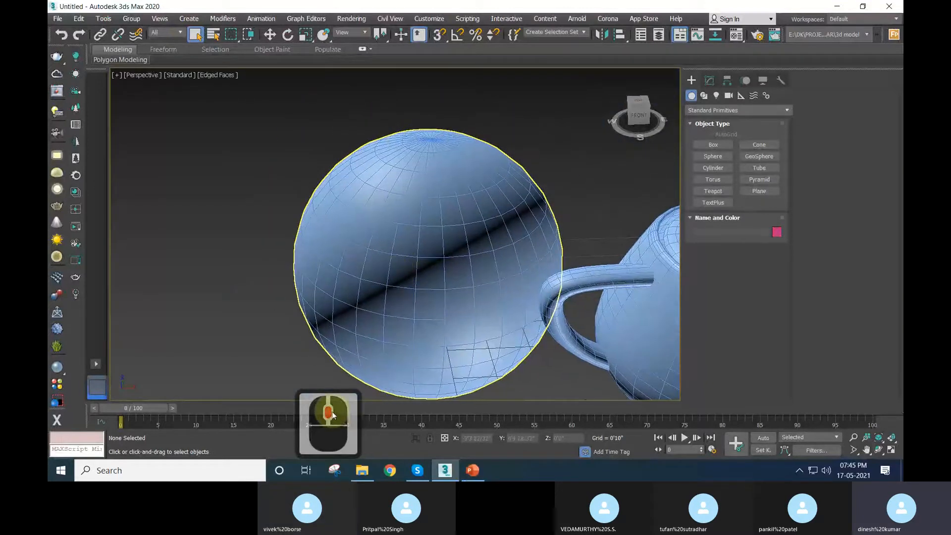
pyautogui.moveTo(451, 268); pyautogui.dragTo(363, 246, button='middle')
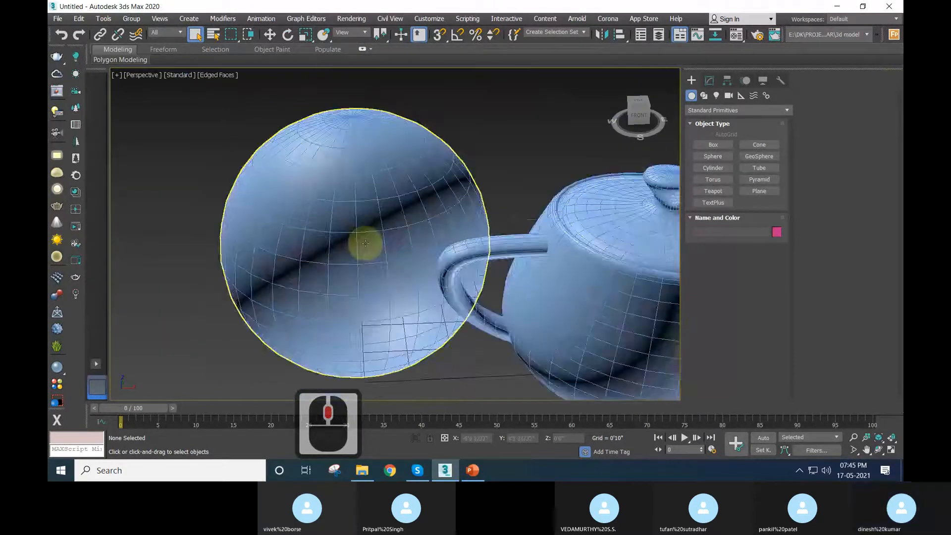
pyautogui.scroll(-2, 508, 308)
pyautogui.moveTo(518, 318); pyautogui.dragTo(575, 277, button='middle')
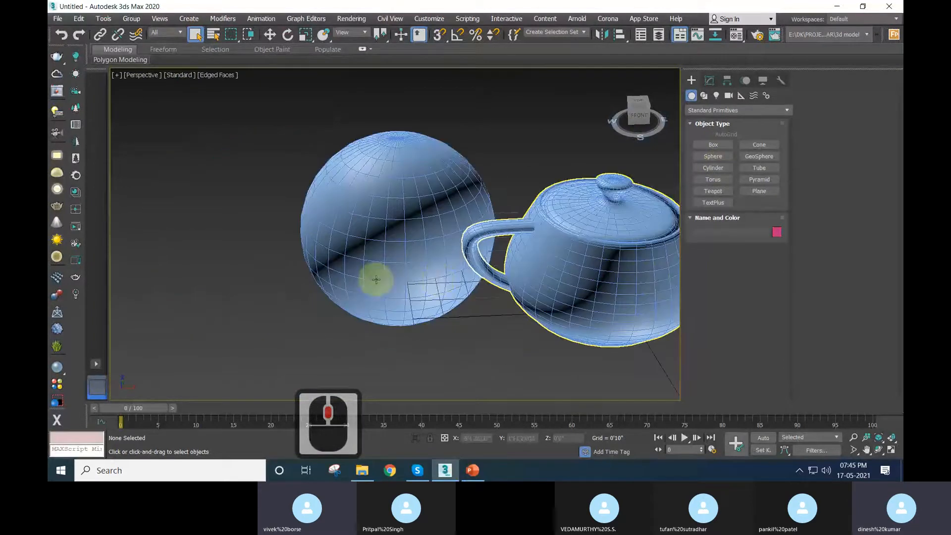
pyautogui.scroll(4, 372, 281)
pyautogui.moveTo(369, 284); pyautogui.dragTo(231, 251, button='middle')
pyautogui.moveTo(666, 229); pyautogui.dragTo(419, 243, button='middle')
# Show and hide the Skype call window, fit the teapot in view, and switch to the mouse functions slide in PowerPoint.
pyautogui.click(419, 475)
pyautogui.click(417, 475)
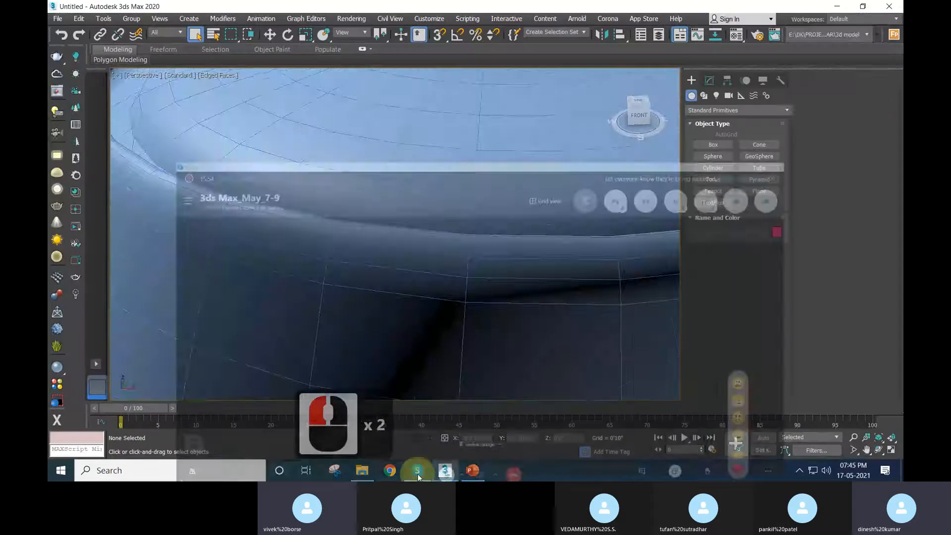
pyautogui.moveTo(587, 257); pyautogui.dragTo(392, 255, button='middle')
pyautogui.scroll(-2, 392, 255)
pyautogui.scroll(-2, 392, 256)
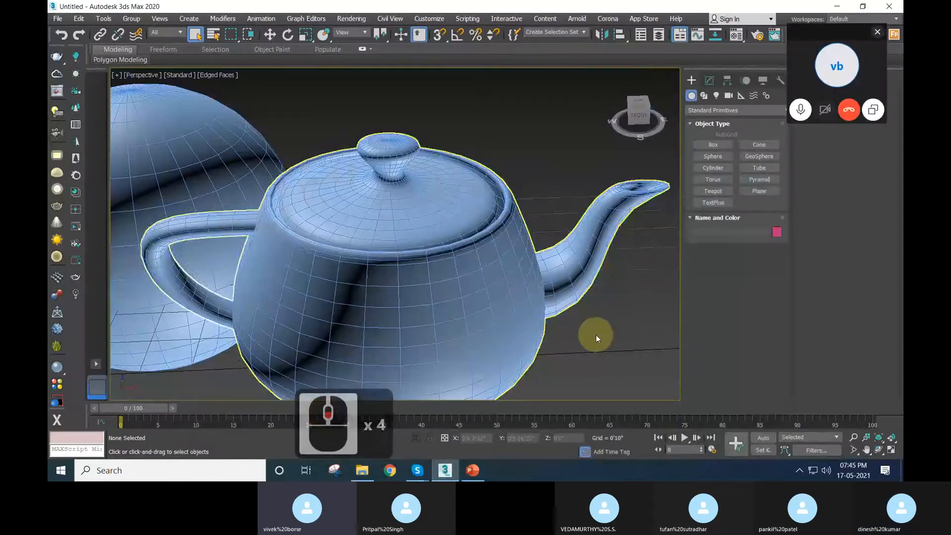
pyautogui.click(472, 470)
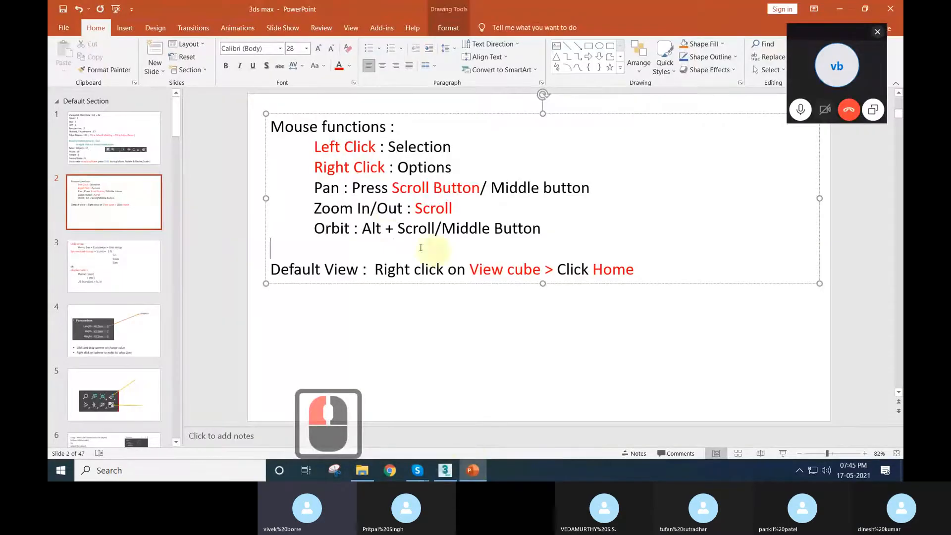
# Highlight the Orbit shortcut, Alt + Scroll/Middle Button, in the mouse functions notes.
pyautogui.click(355, 230)
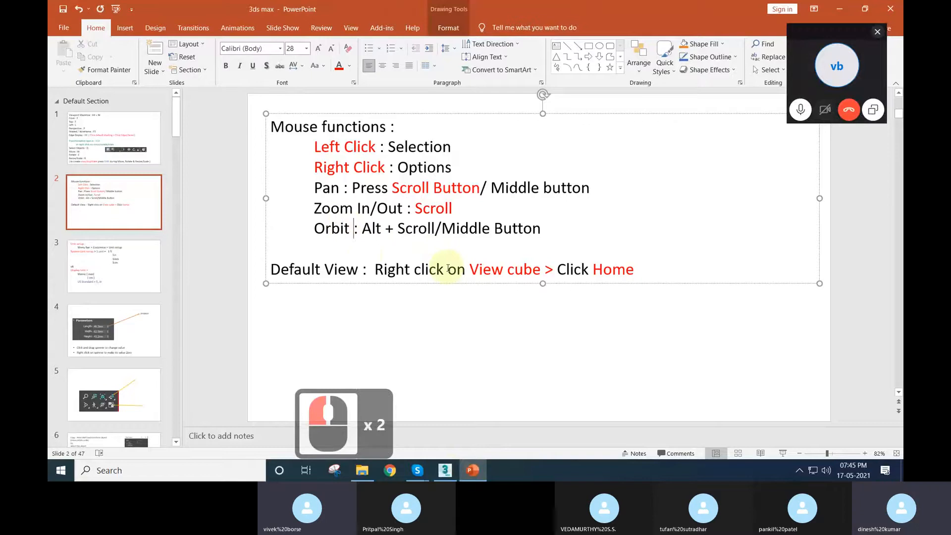
pyautogui.click(366, 257)
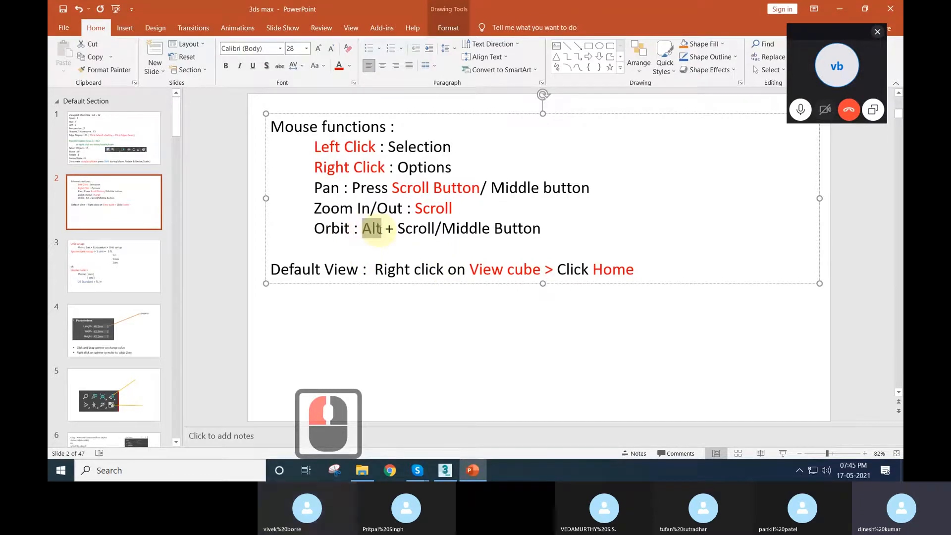
pyautogui.click(411, 230)
pyautogui.moveTo(399, 230); pyautogui.dragTo(541, 230)
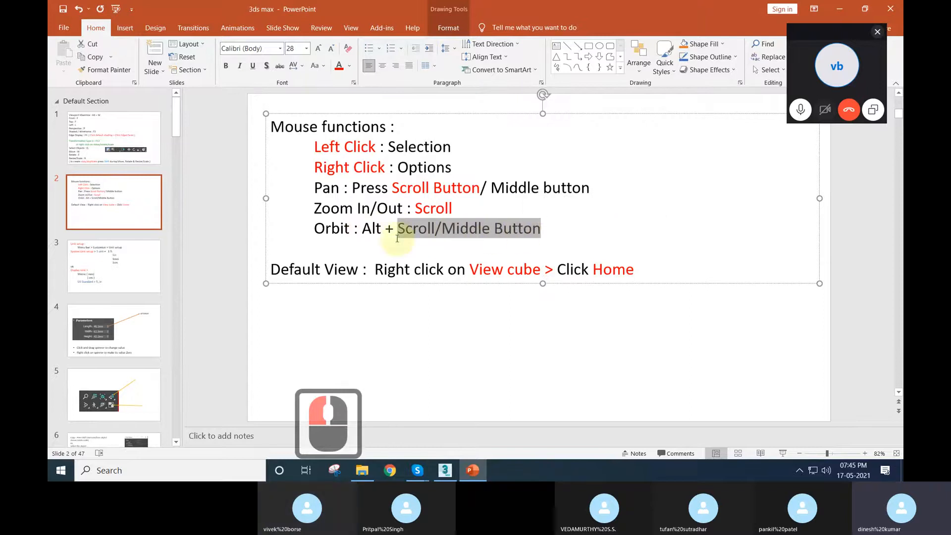
# Switch to 3ds Max and examine the teapot and sphere from several sides by orbiting and zooming the Perspective viewport.
pyautogui.click(449, 474)
pyautogui.scroll(-4, 441, 397)
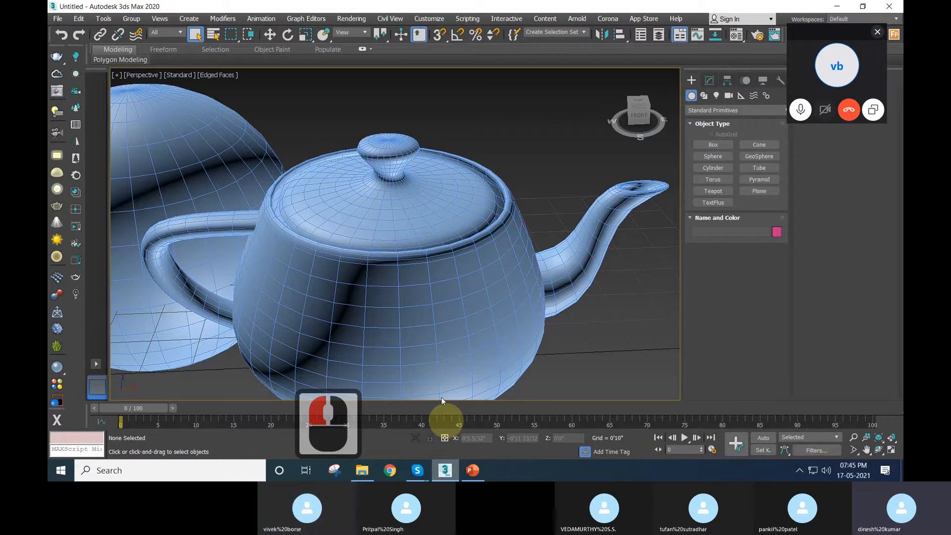
pyautogui.keyDown('alt'); pyautogui.moveTo(428, 328); pyautogui.dragTo(446, 288, button='middle'); pyautogui.keyUp('alt')
pyautogui.click(558, 301)
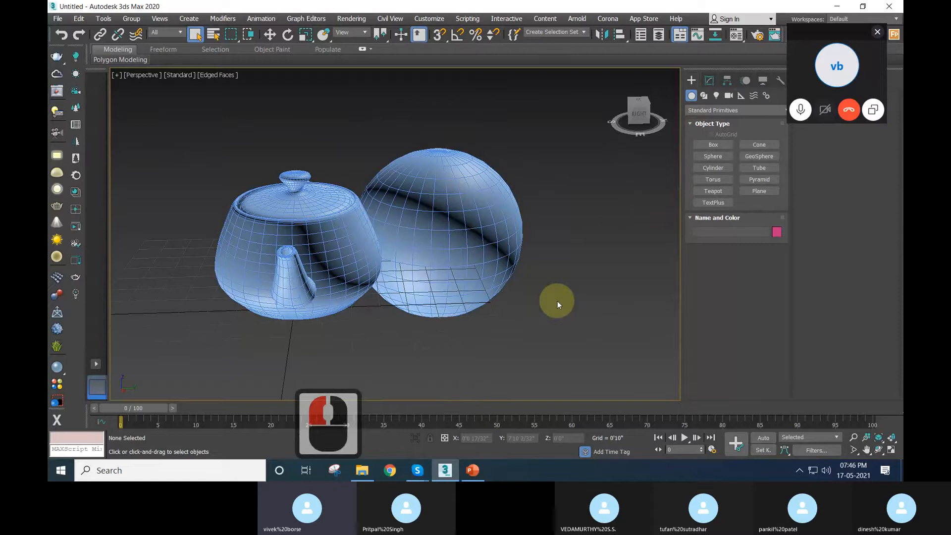
pyautogui.scroll(2, 421, 318)
pyautogui.scroll(2, 491, 308)
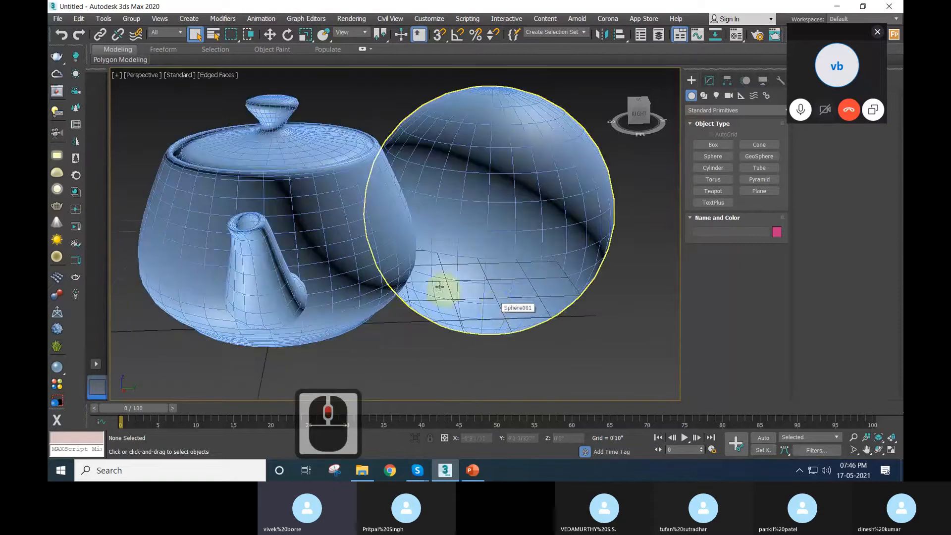
pyautogui.scroll(-2, 439, 287)
pyautogui.scroll(-2, 596, 335)
pyautogui.keyDown('alt'); pyautogui.moveTo(595, 335); pyautogui.dragTo(567, 345, button='middle'); pyautogui.keyUp('alt')
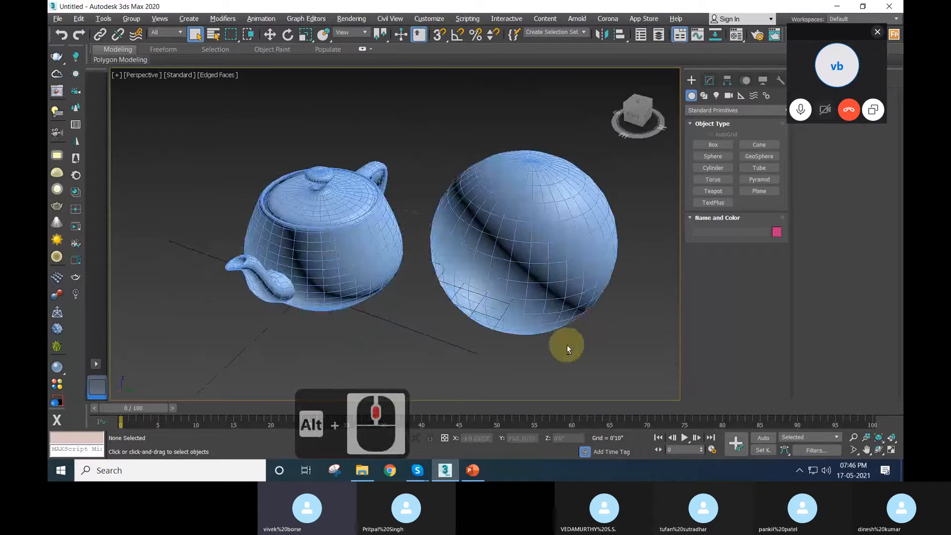
pyautogui.keyDown('alt'); pyautogui.moveTo(567, 345); pyautogui.dragTo(483, 363, button='middle'); pyautogui.keyUp('alt')
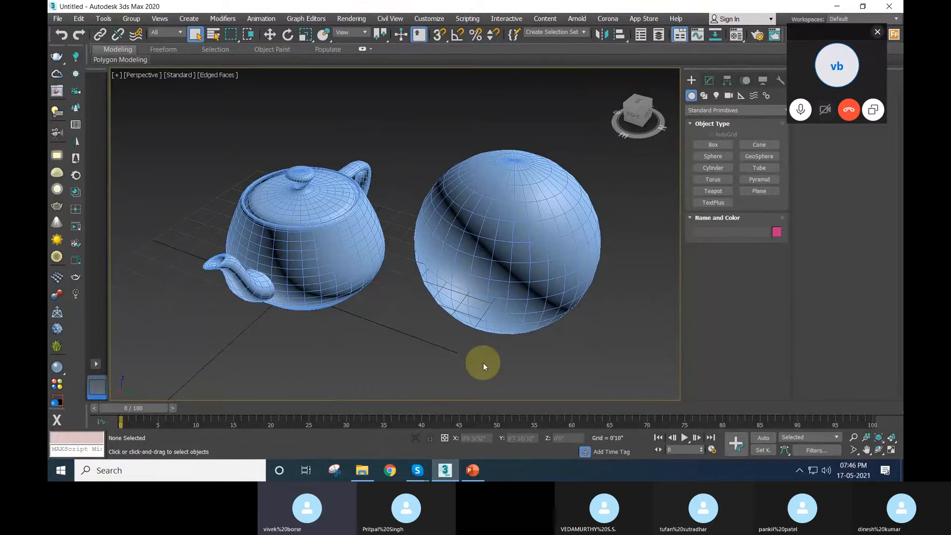
# Check the PowerPoint mouse functions slide and the Skype call window, then return to the 3ds Max viewport.
pyautogui.click(417, 470)
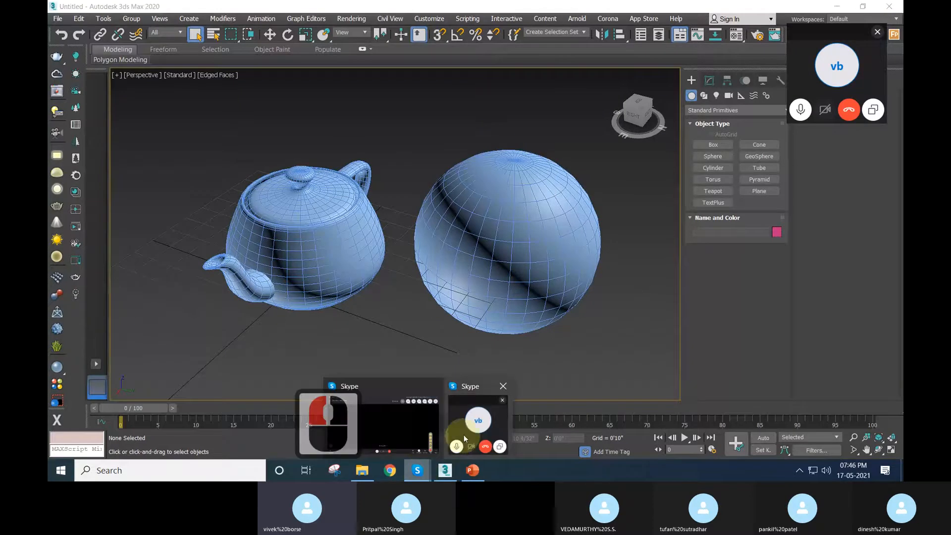
pyautogui.click(473, 470)
pyautogui.press('Escape')
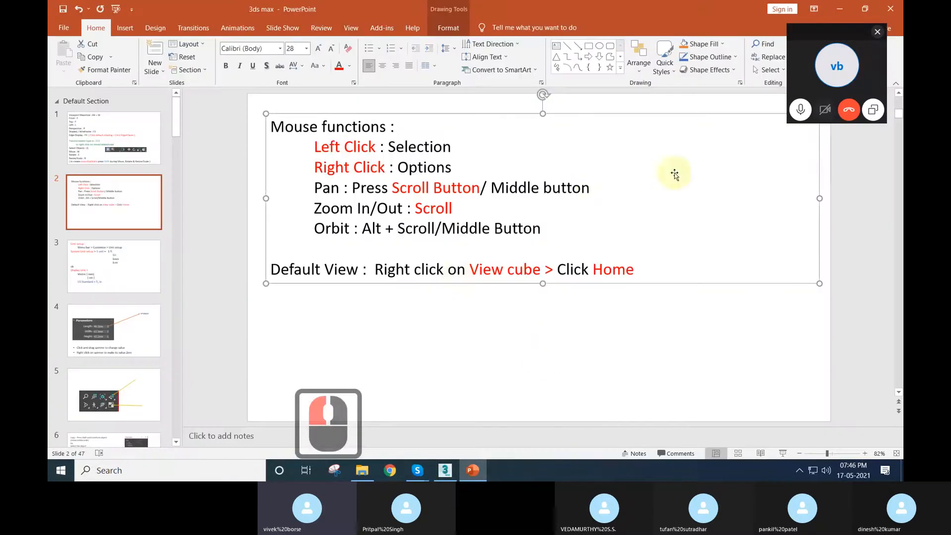
pyautogui.click(834, 8)
pyautogui.keyDown('alt'); pyautogui.moveTo(510, 240); pyautogui.dragTo(652, 272, button='middle'); pyautogui.keyUp('alt')
pyautogui.doubleClick(824, 72)
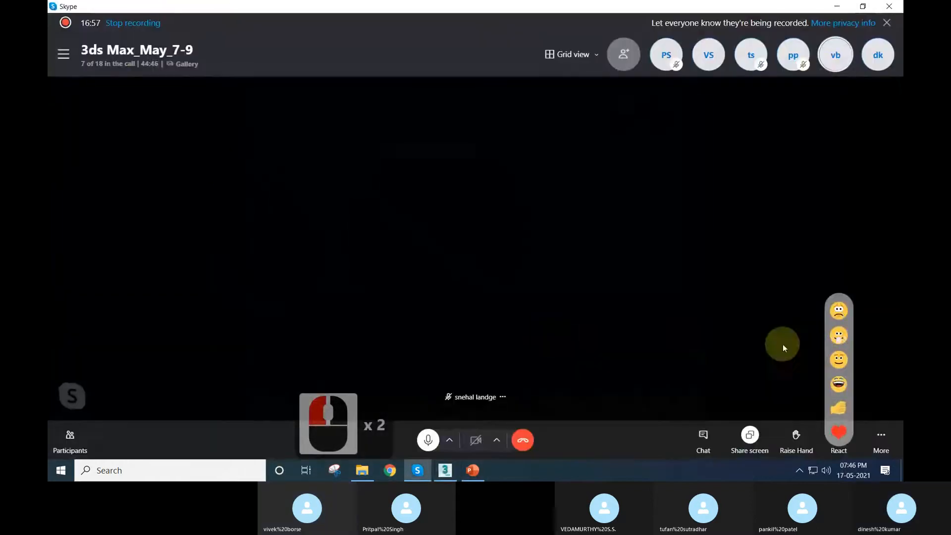
pyautogui.click(837, 6)
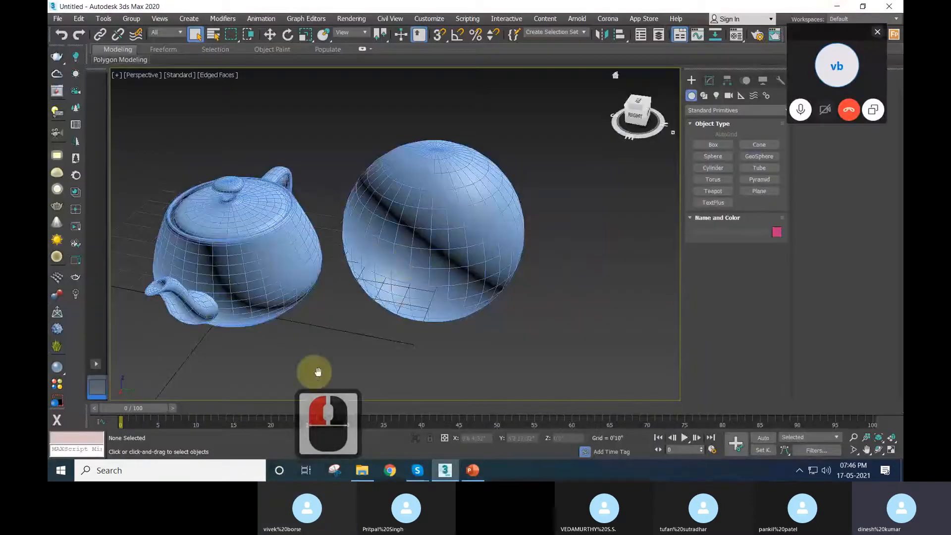
# Select the teapot and the sphere in turn, ending with the sphere selected.
pyautogui.keyDown('alt'); pyautogui.moveTo(314, 372); pyautogui.dragTo(427, 350, button='middle'); pyautogui.keyUp('alt')
pyautogui.doubleClick(288, 236)
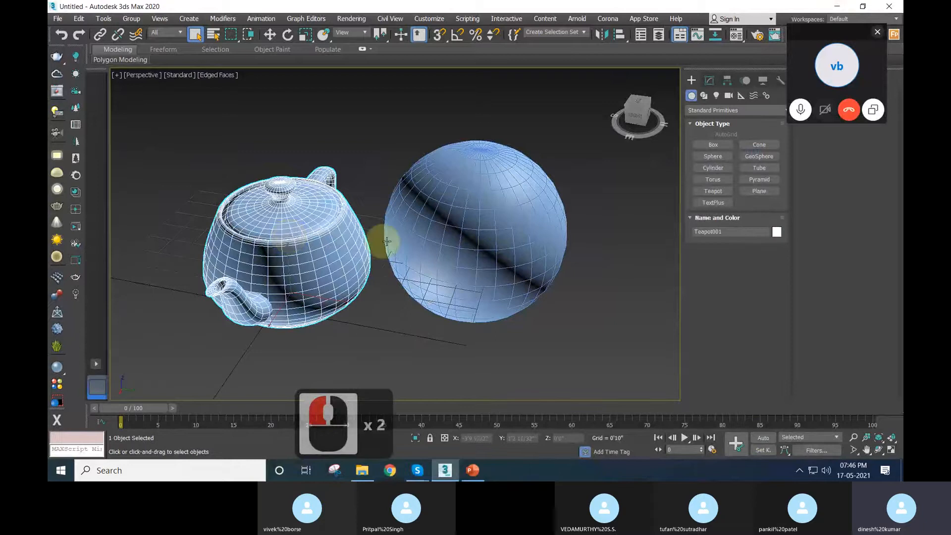
pyautogui.click(418, 230)
pyautogui.click(288, 246)
pyautogui.click(495, 243)
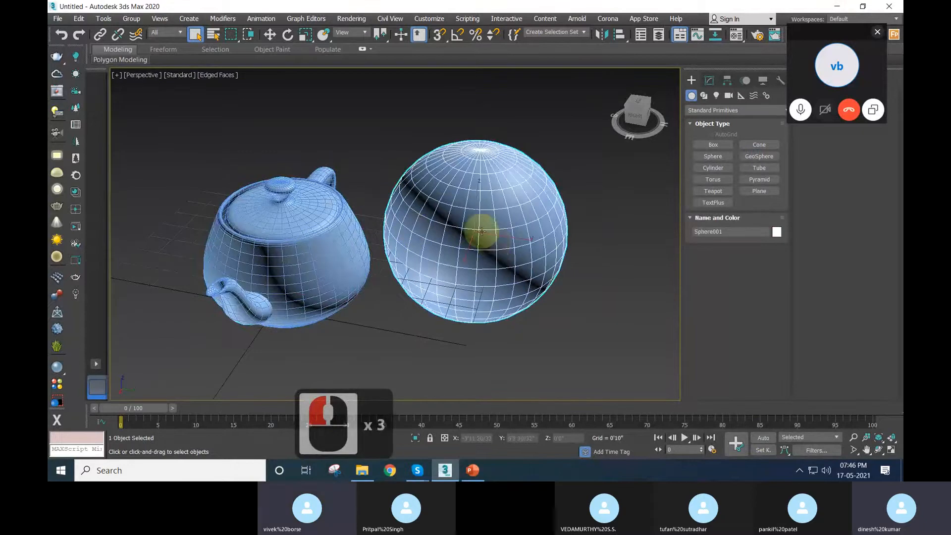
# Show the context options for the sphere twice, dismiss them without choosing anything, and clear the selection.
pyautogui.rightClick(478, 228)
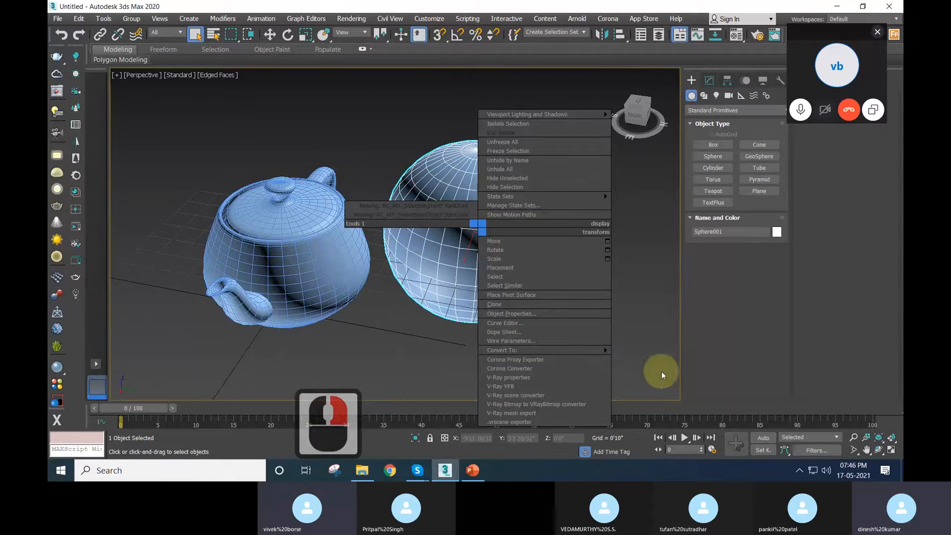
pyautogui.rightClick(650, 343)
pyautogui.rightClick(446, 200)
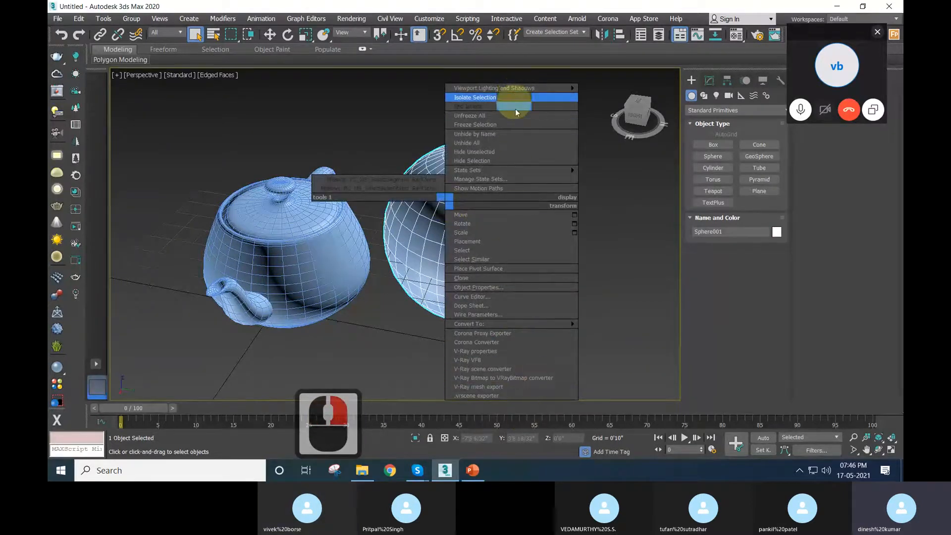
pyautogui.click(620, 295)
pyautogui.click(583, 320)
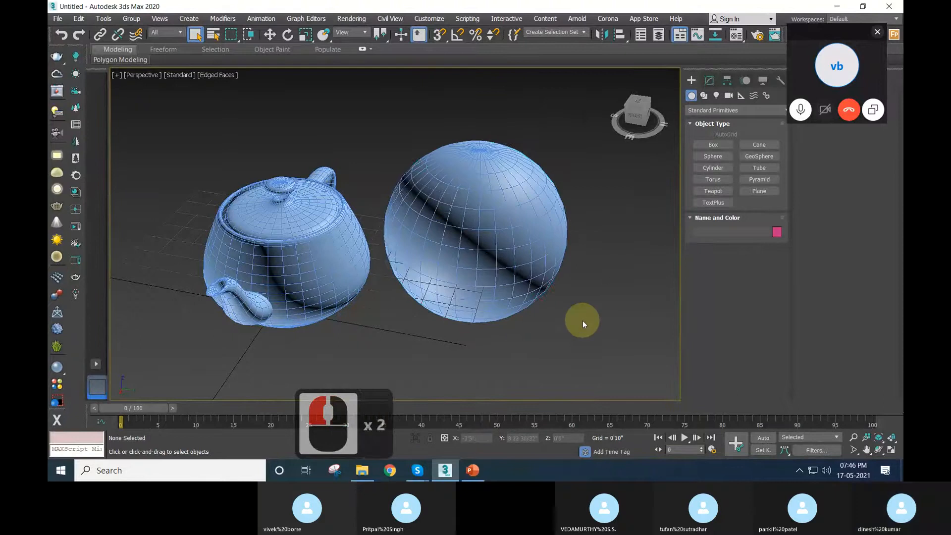
# Inspect the sphere up close and from a distance by zooming in and out and panning the viewport.
pyautogui.scroll(1, 576, 341)
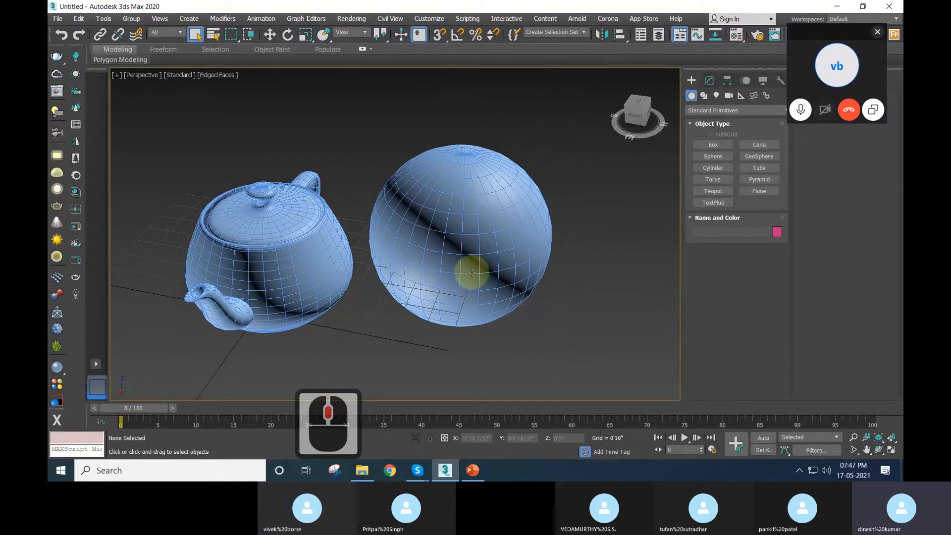
pyautogui.scroll(7, 470, 270)
pyautogui.scroll(-12, 470, 271)
pyautogui.scroll(2, 471, 272)
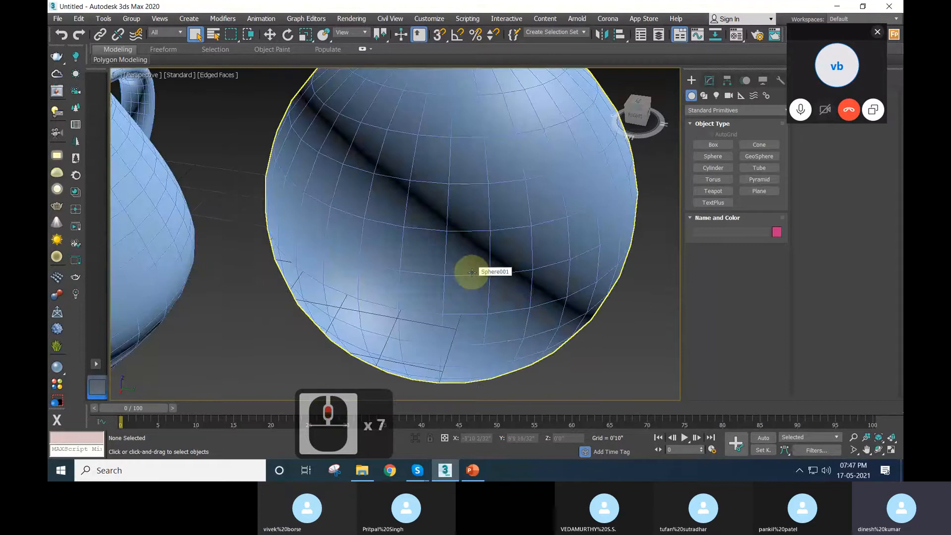
pyautogui.scroll(-1, 472, 272)
pyautogui.moveTo(471, 272); pyautogui.dragTo(625, 201, button='middle')
# Set the ViewCube size to Large in the viewport configuration and apply the change.
pyautogui.rightClick(638, 115)
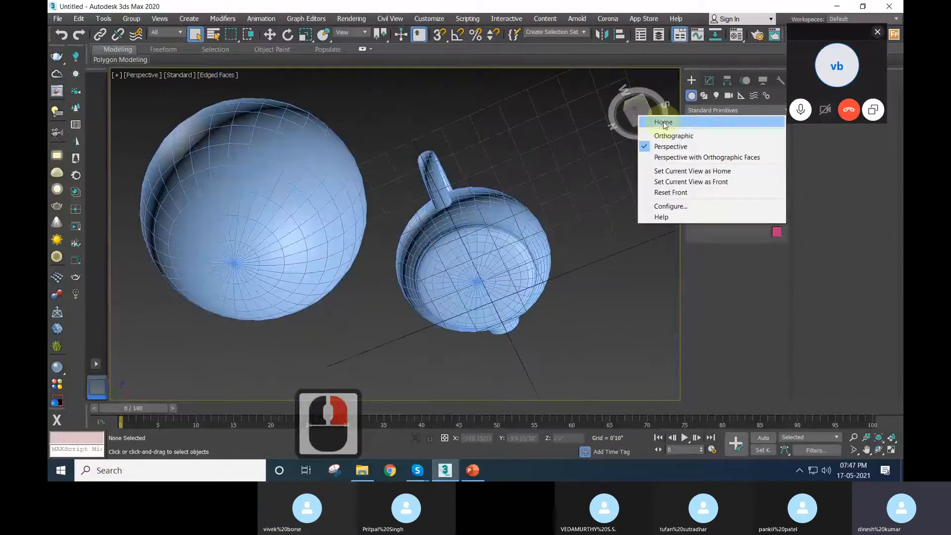
pyautogui.click(671, 207)
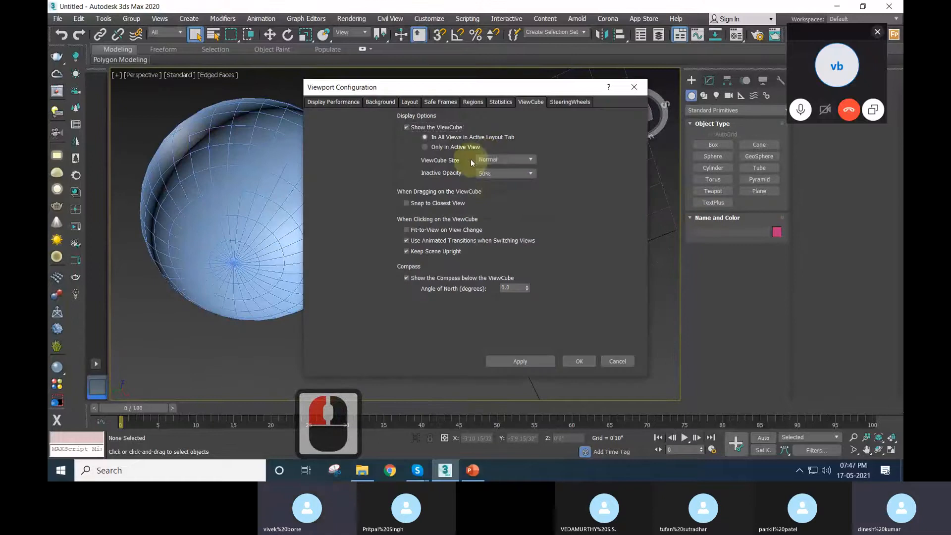
pyautogui.click(488, 160)
pyautogui.click(488, 169)
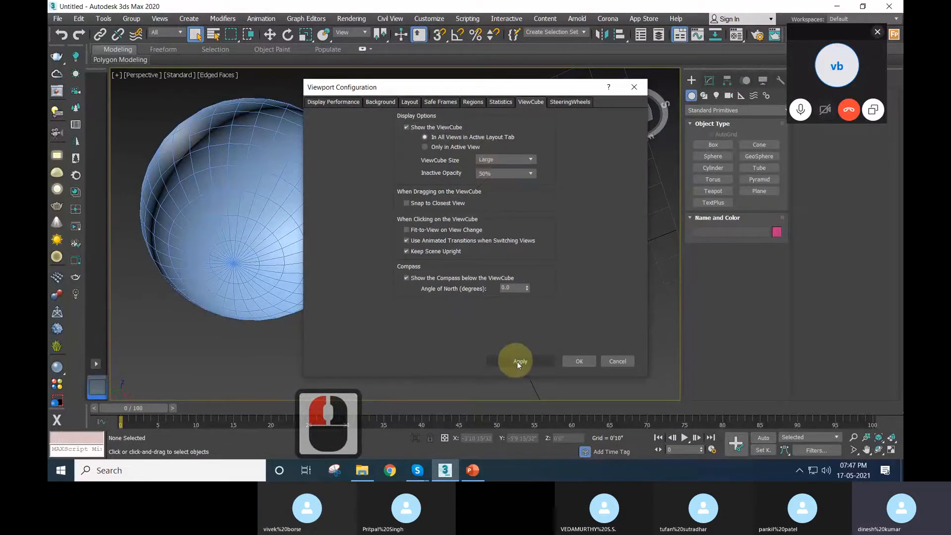
pyautogui.click(518, 362)
pyautogui.click(579, 361)
# Orbit the view beneath the teapot and sphere, and mark the ViewCube with a temporary red on-screen rectangle.
pyautogui.keyDown('alt'); pyautogui.moveTo(440, 248); pyautogui.dragTo(376, 251, button='middle'); pyautogui.keyUp('alt')
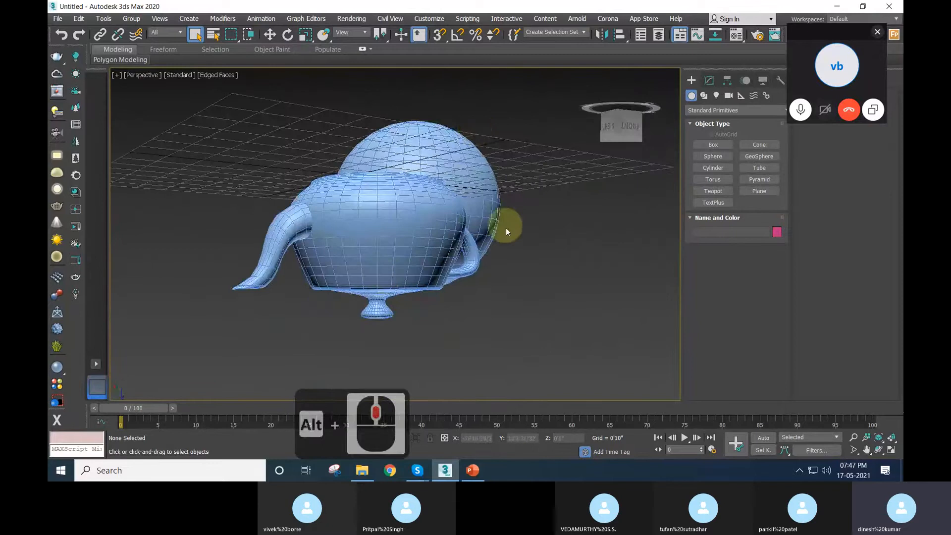
pyautogui.keyDown('alt'); pyautogui.moveTo(506, 227); pyautogui.dragTo(503, 201, button='middle'); pyautogui.keyUp('alt')
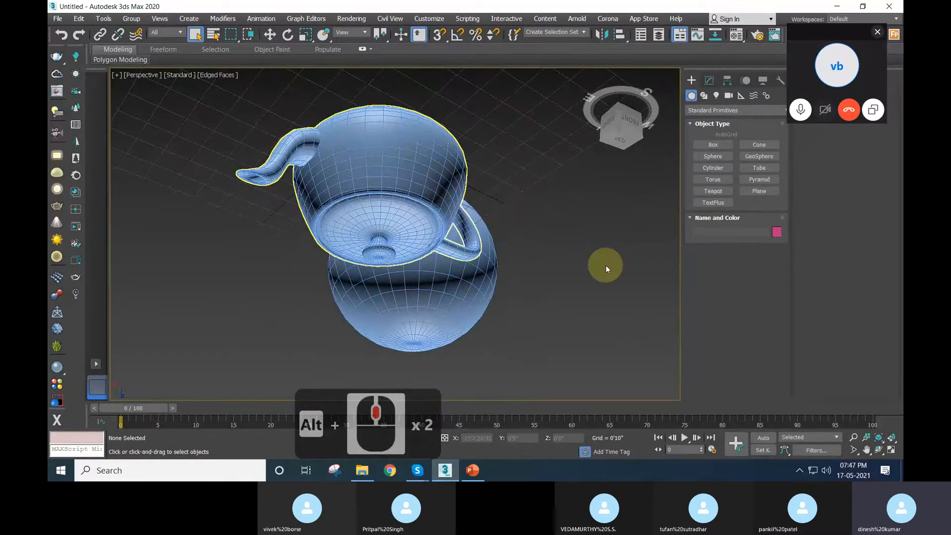
pyautogui.hotkey('ctrl', '2')
pyautogui.moveTo(553, 66)
pyautogui.keyDown('ctrl'); pyautogui.mouseDown()
pyautogui.moveTo(627, 154)
pyautogui.moveTo(680, 180)
pyautogui.mouseUp(); pyautogui.keyUp('ctrl')
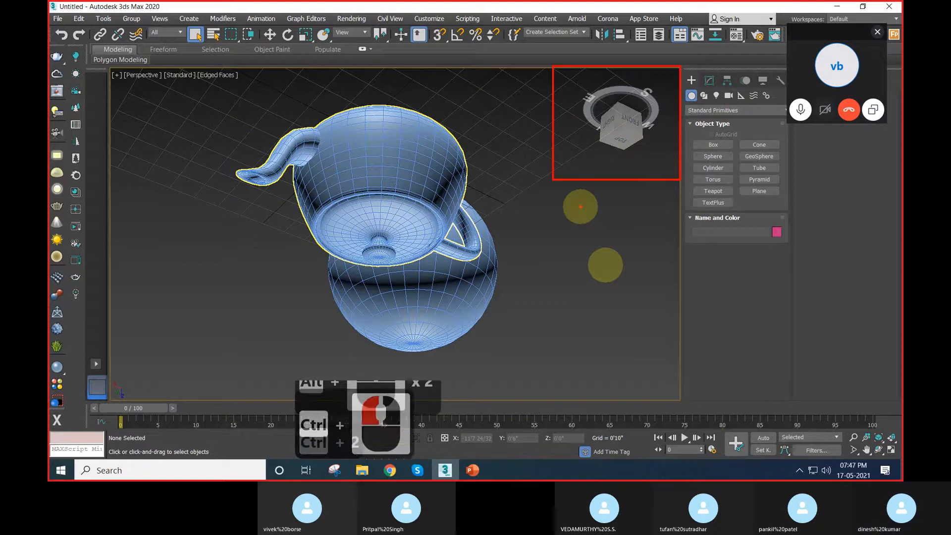
pyautogui.hotkey('ctrl', '1')
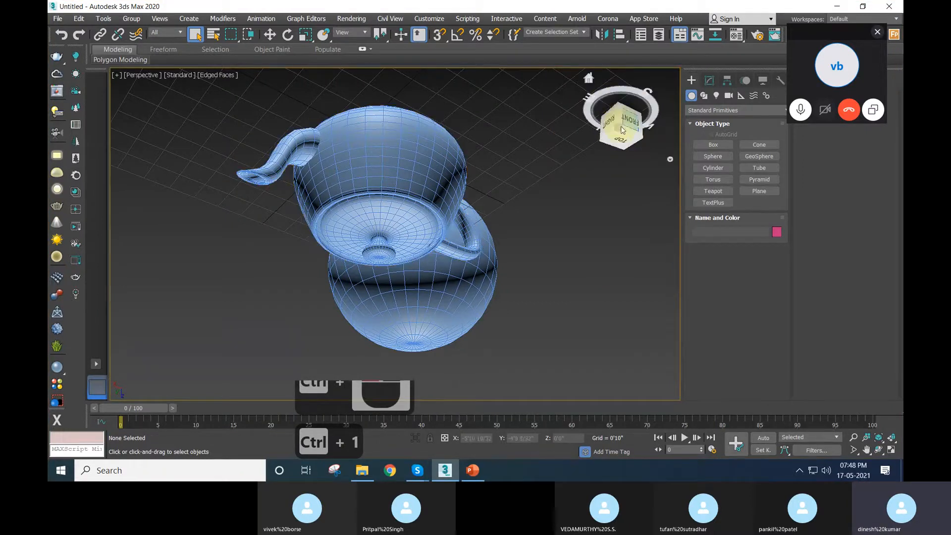
# Turn the view to the top-front-right corner with the ViewCube and bring the teapot and sphere into frame.
pyautogui.click(617, 135)
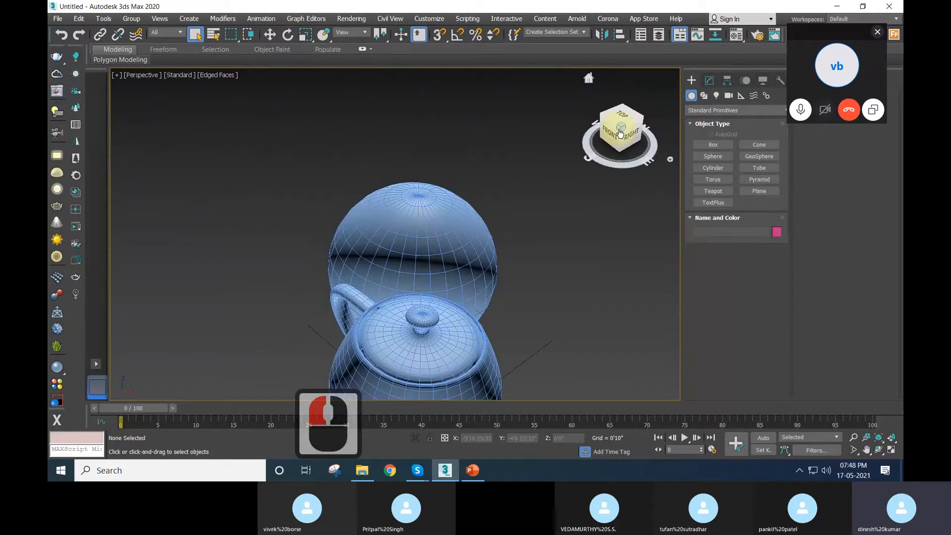
pyautogui.moveTo(620, 134); pyautogui.dragTo(623, 130)
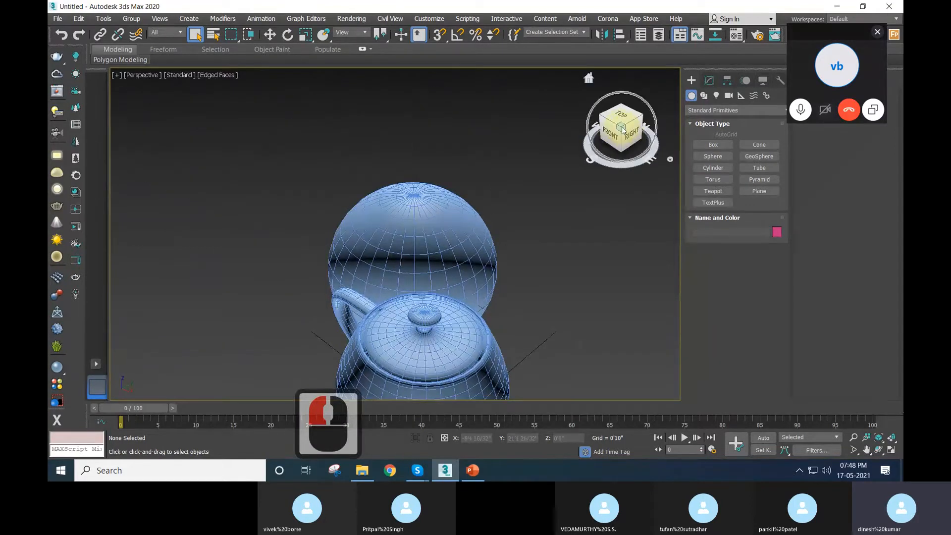
pyautogui.moveTo(523, 320); pyautogui.dragTo(499, 274, button='middle')
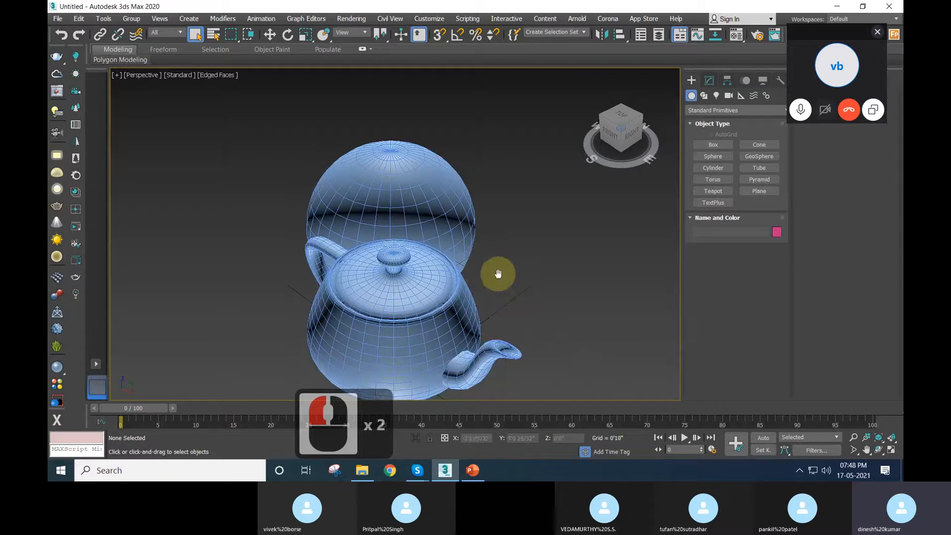
pyautogui.moveTo(621, 130)
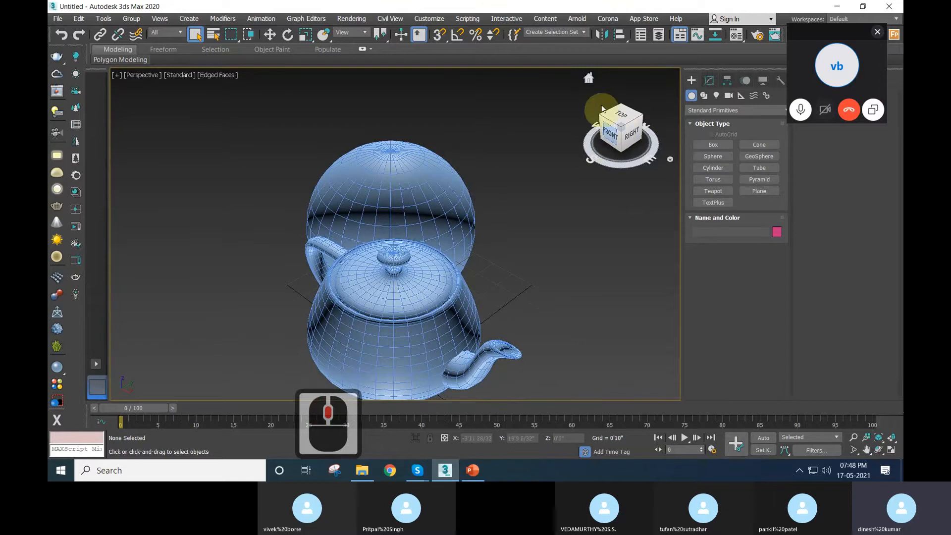
# Restore the viewport's Home view twice with the ViewCube, and orbit around to view the teapot and sphere from below.
pyautogui.click(590, 79)
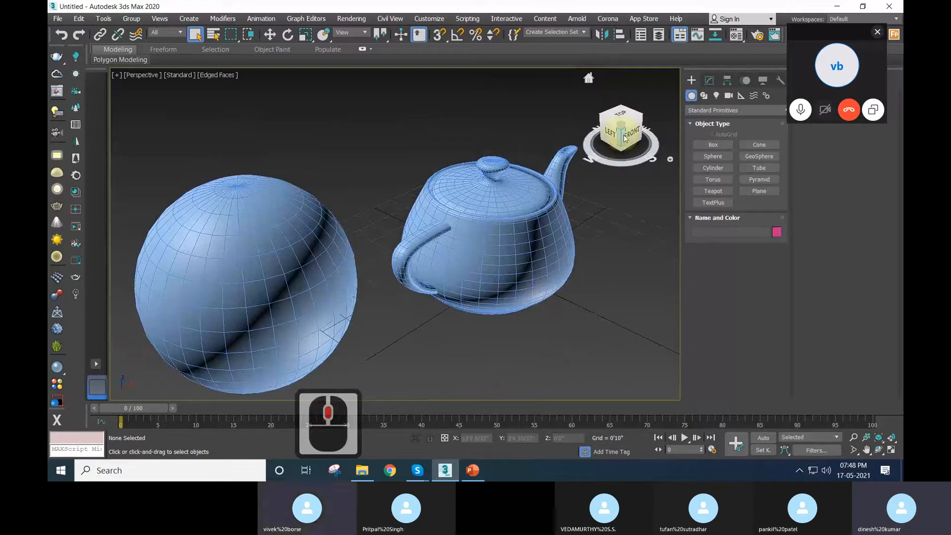
pyautogui.middleClick(623, 138)
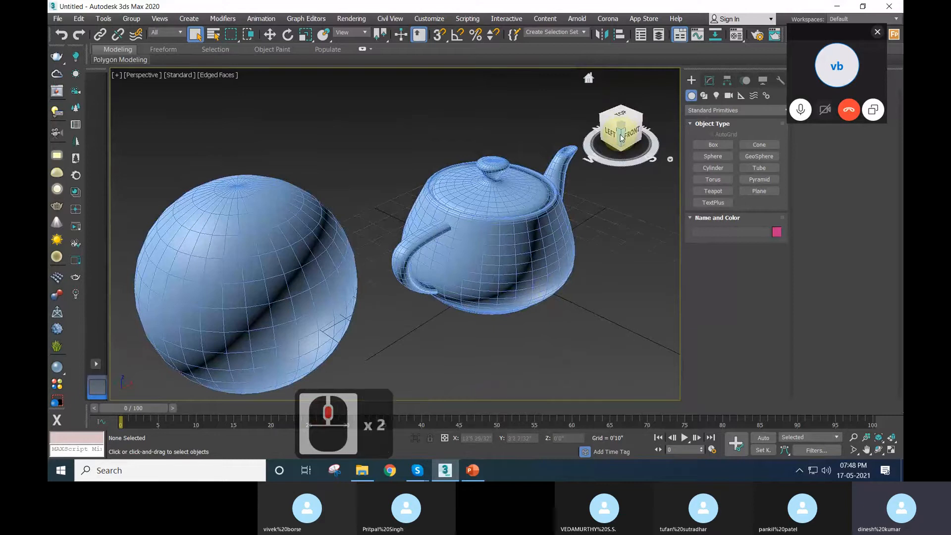
pyautogui.click(589, 79)
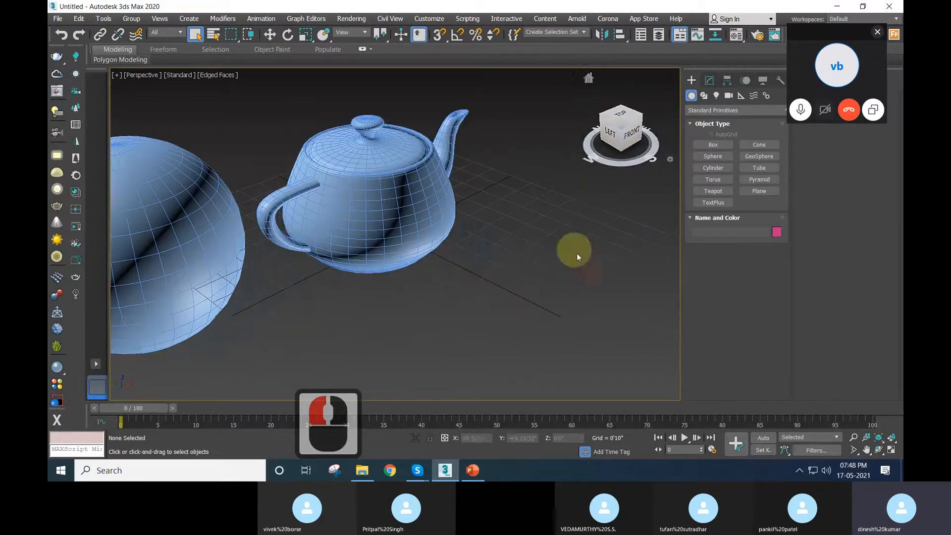
pyautogui.scroll(-3, 578, 255)
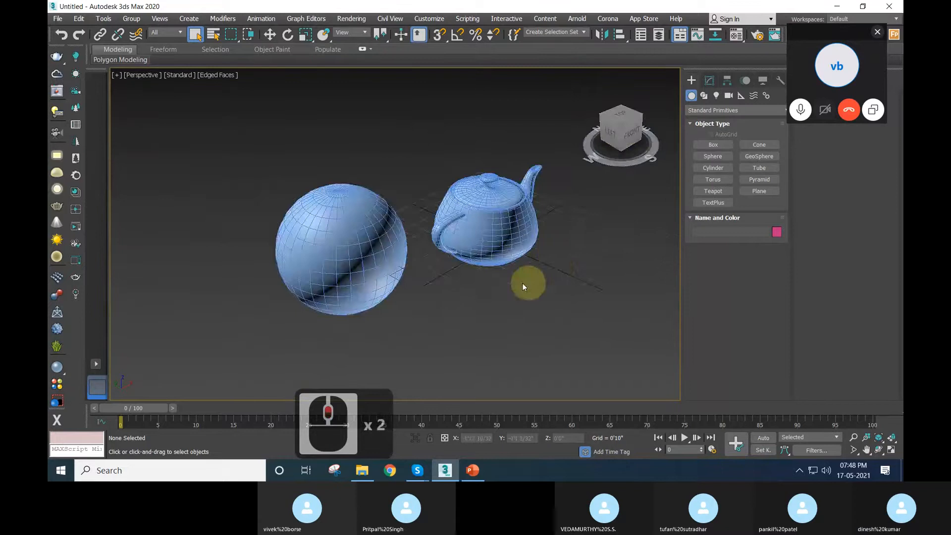
pyautogui.keyDown('alt'); pyautogui.moveTo(523, 283); pyautogui.dragTo(673, 154, button='middle'); pyautogui.keyUp('alt')
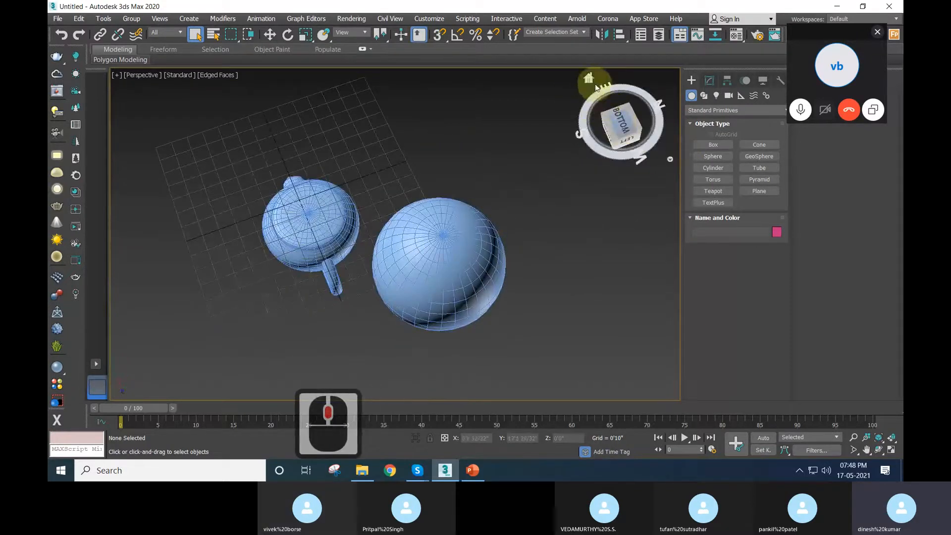
# Turn the perspective view to the Bottom face and to the Left face with the ViewCube.
pyautogui.click(627, 130)
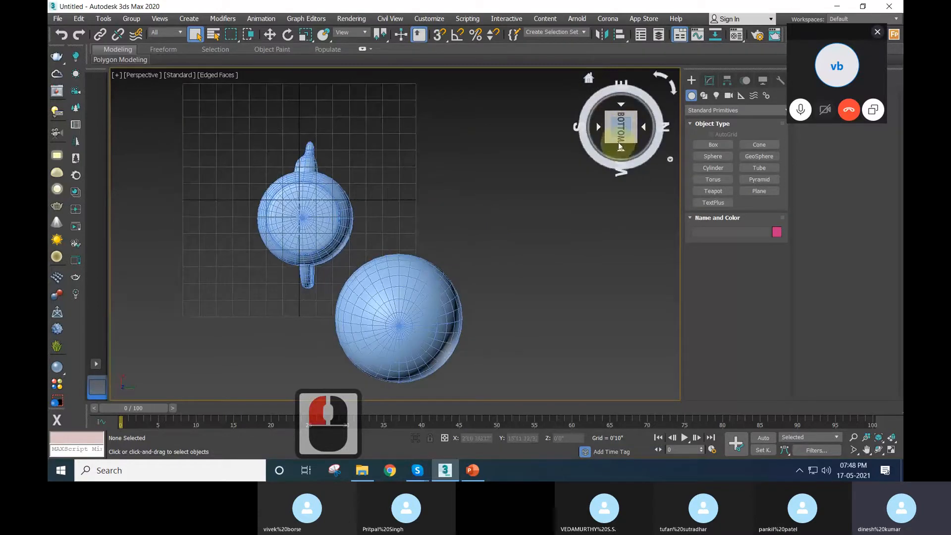
pyautogui.click(619, 145)
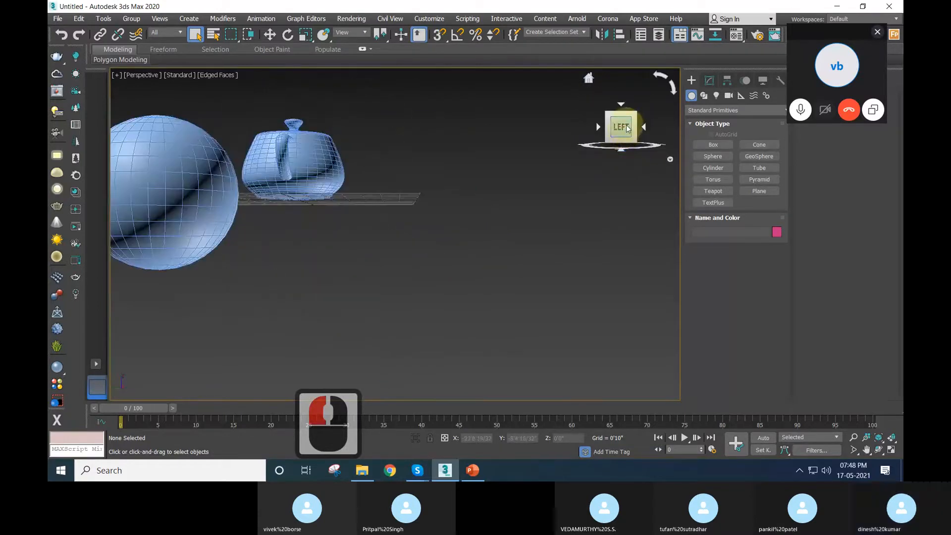
pyautogui.click(627, 129)
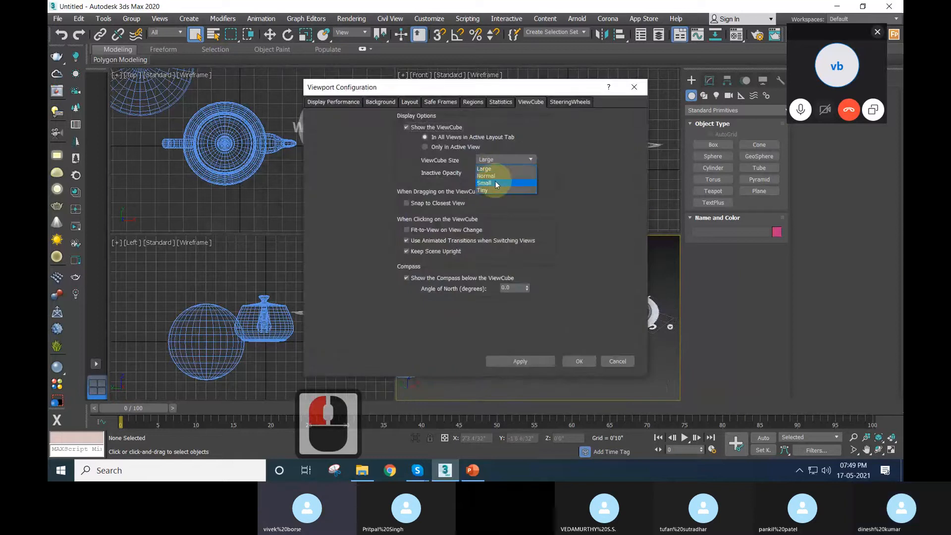
# Set the ViewCube size to Normal in the viewport configuration, apply it, and maximize the perspective viewport.
pyautogui.click(494, 177)
pyautogui.click(534, 362)
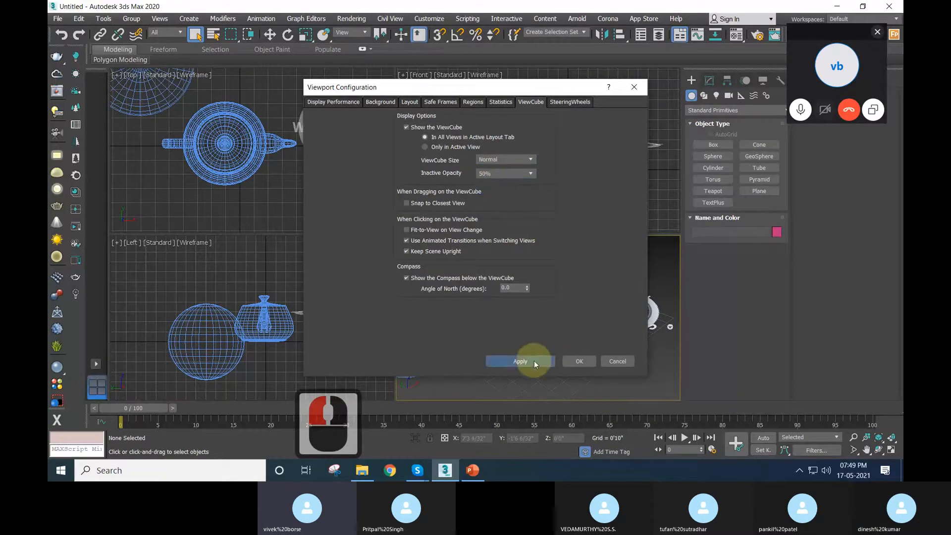
pyautogui.click(584, 364)
pyautogui.hotkey('alt', 'w')
pyautogui.scroll(2, 551, 317)
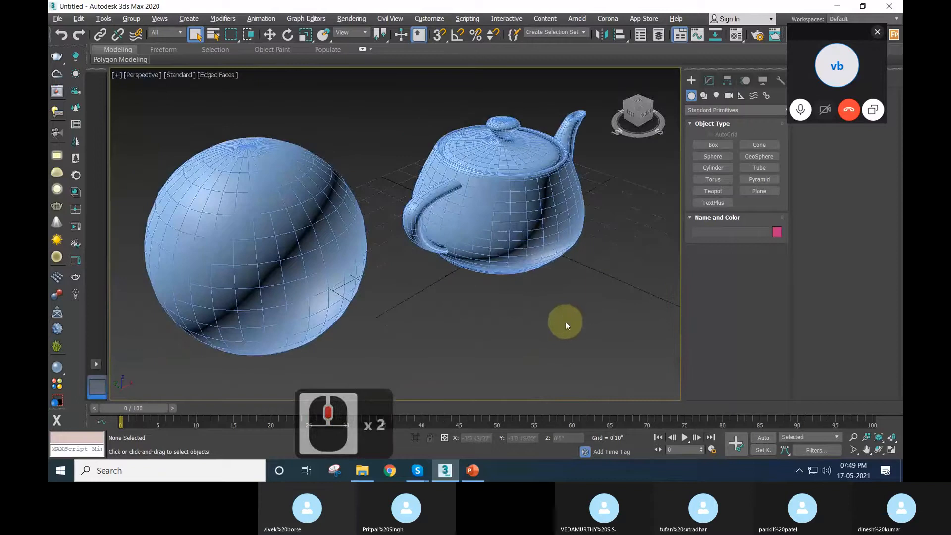
# Switch to the PowerPoint presentation and show the slide on mouse functions and the default view.
pyautogui.click(472, 471)
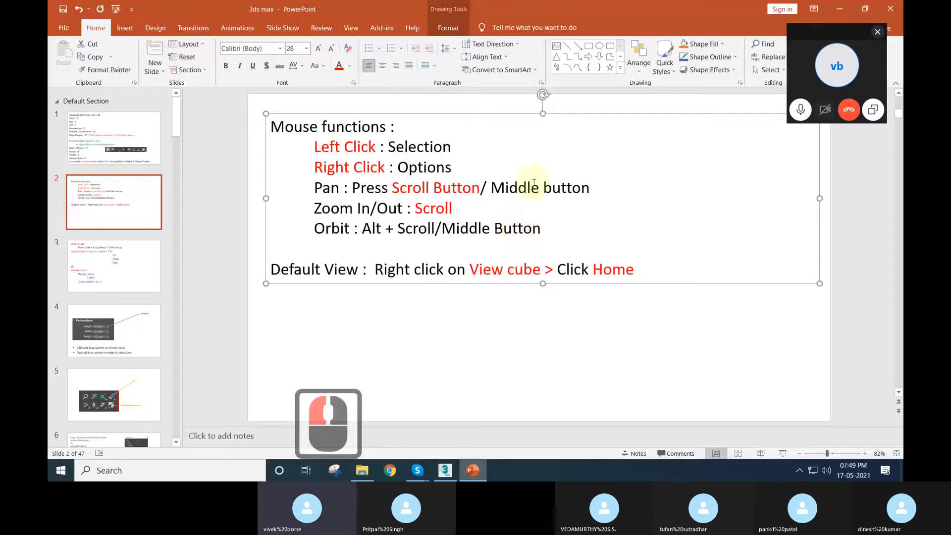
pyautogui.click(378, 96)
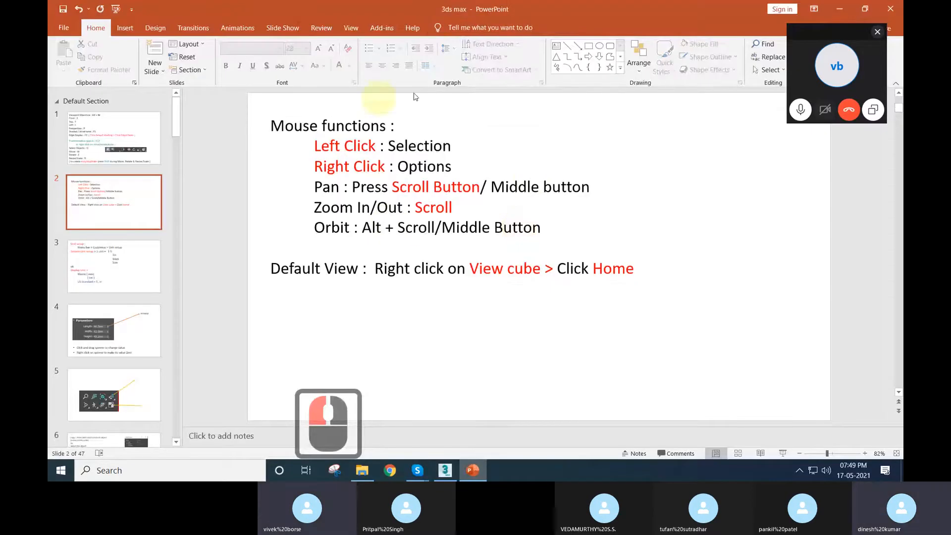
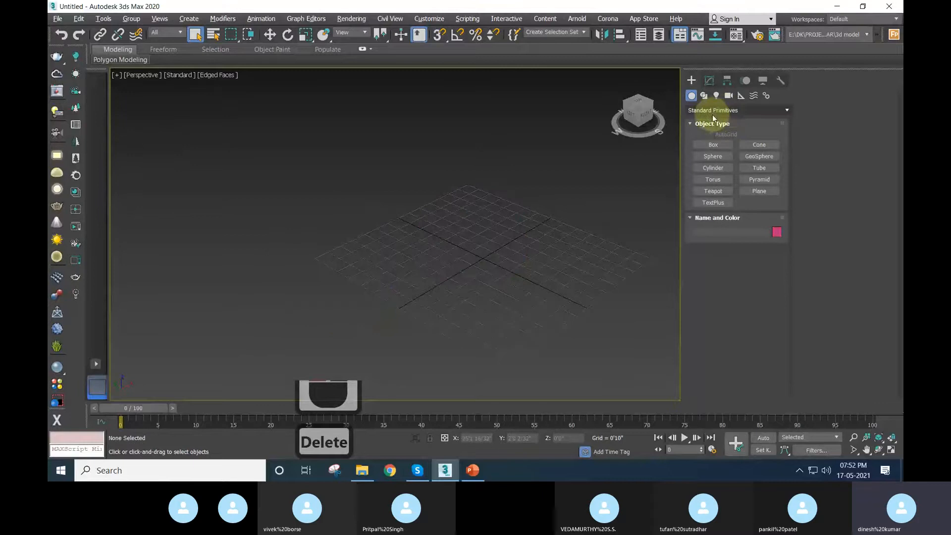
# Magnify the screen around the Standard Primitives object types and return to normal magnification.
pyautogui.press('ctrl')
pyautogui.hotkey('ctrl', '4')
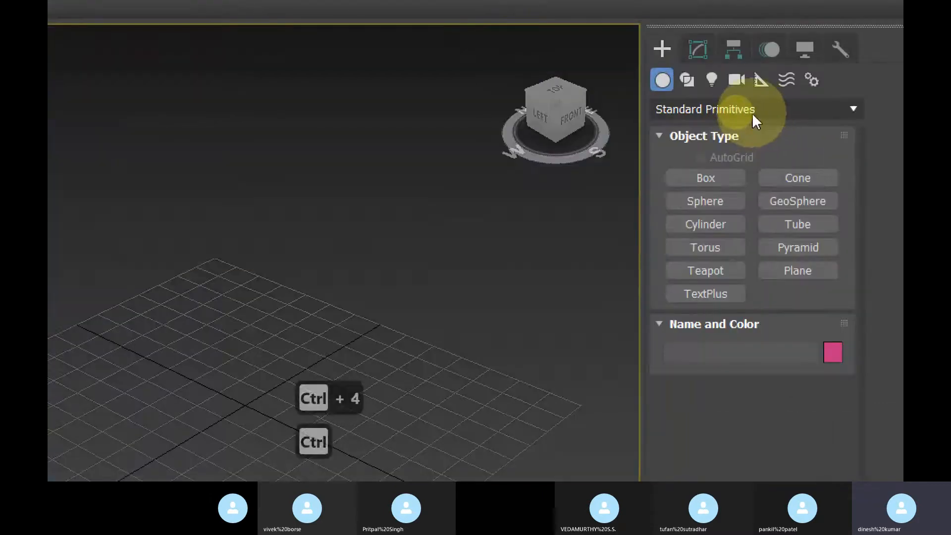
pyautogui.hotkey('ctrl', '4')
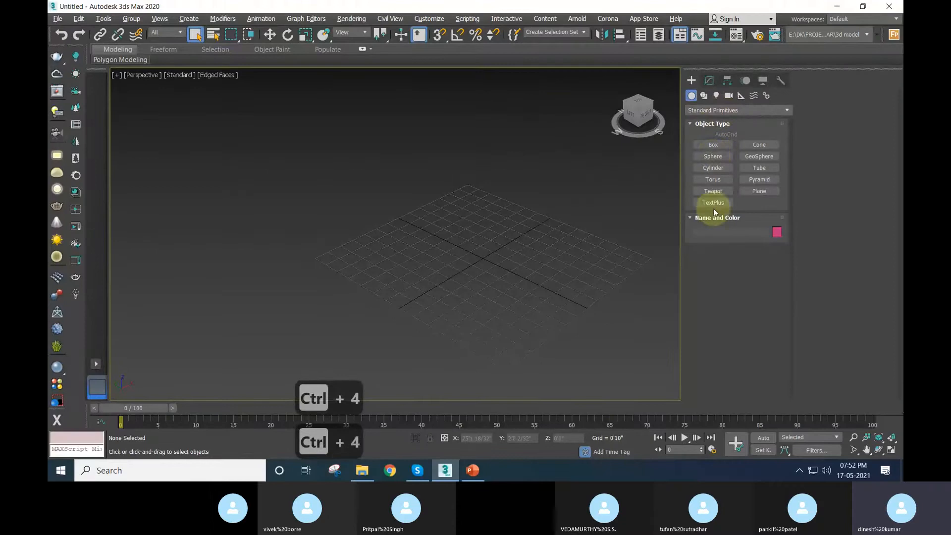
# Draw a box on the grid in the perspective view, about 4'9" long, 5'6" wide and 6'5" high.
pyautogui.click(713, 145)
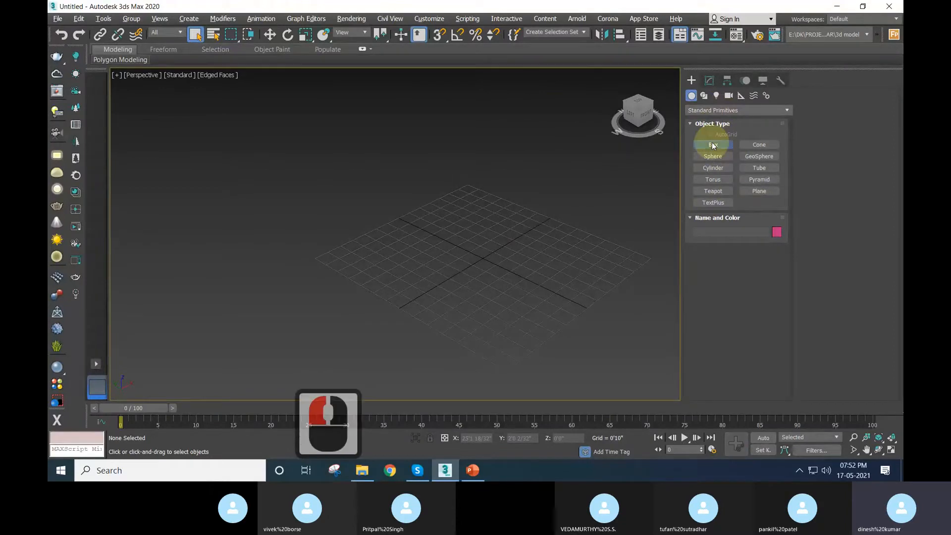
pyautogui.moveTo(417, 241); pyautogui.dragTo(408, 331)
pyautogui.click(408, 206)
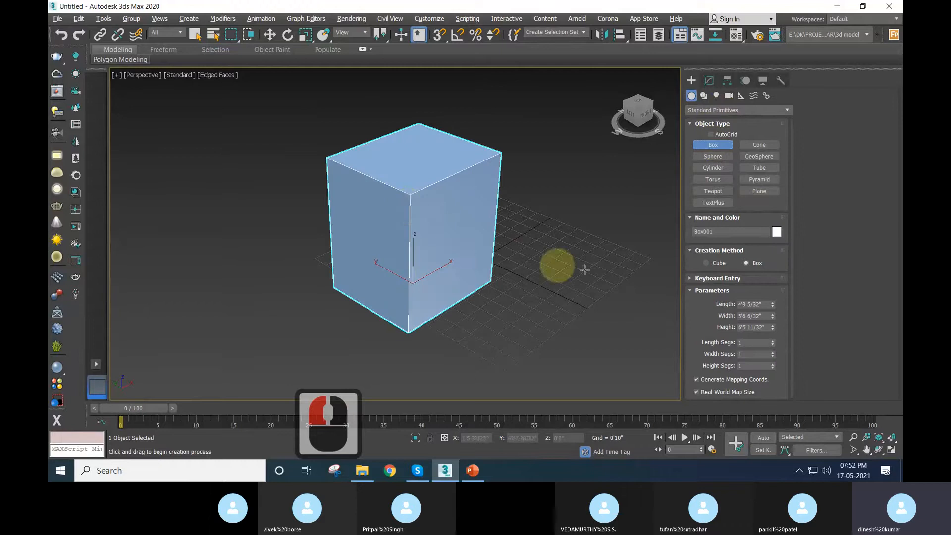
pyautogui.rightClick(581, 262)
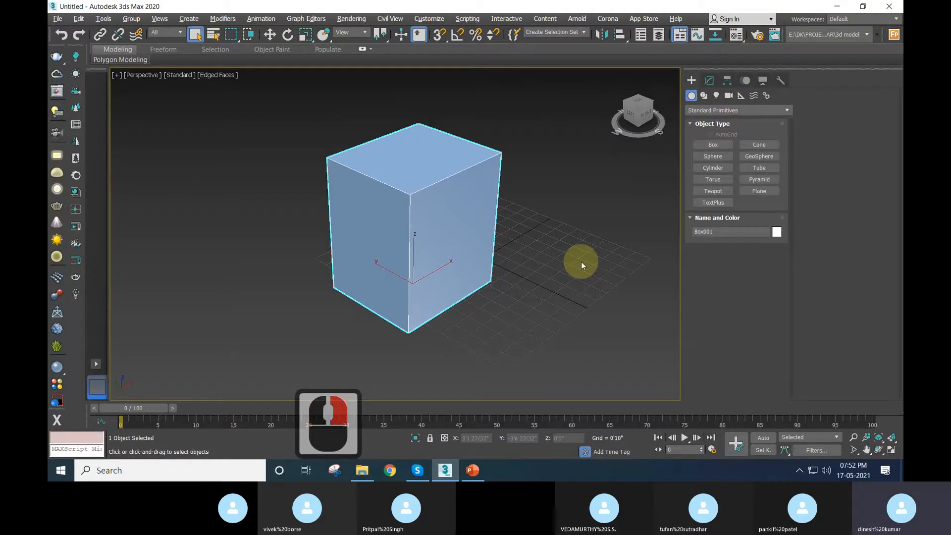
pyautogui.moveTo(582, 262); pyautogui.dragTo(463, 304, button='middle')
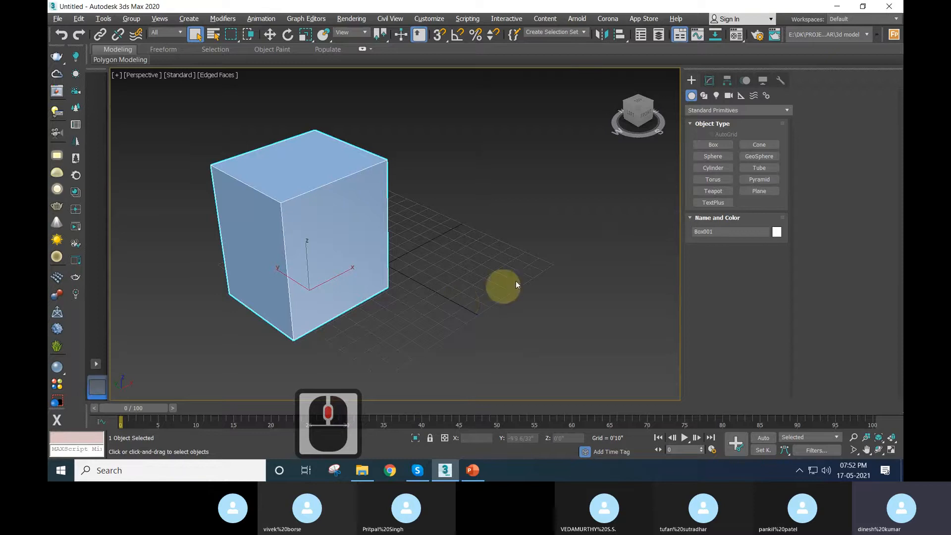
# Draw a second, larger box behind the first one, about 8'7" wide and 10'8" high.
pyautogui.click(703, 144)
pyautogui.moveTo(530, 259); pyautogui.dragTo(459, 281, button='middle')
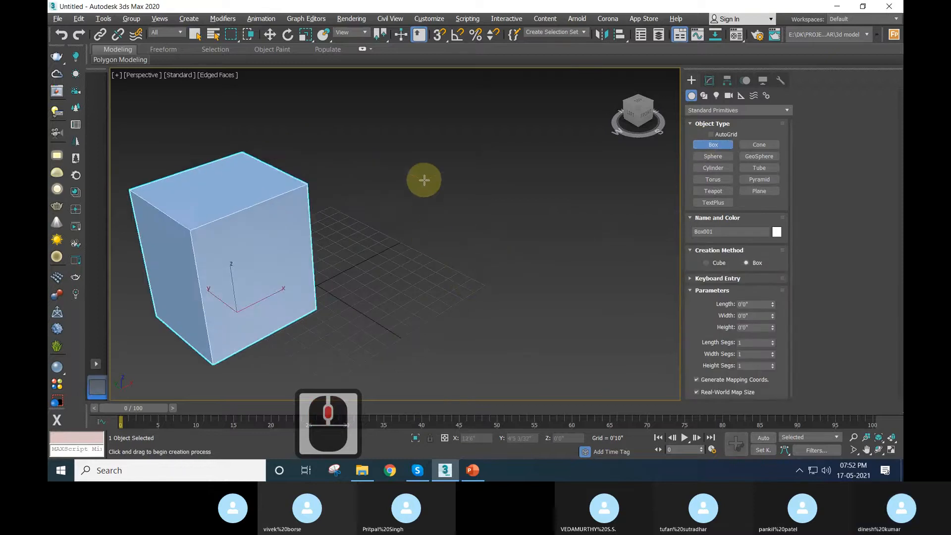
pyautogui.moveTo(426, 190); pyautogui.dragTo(401, 287)
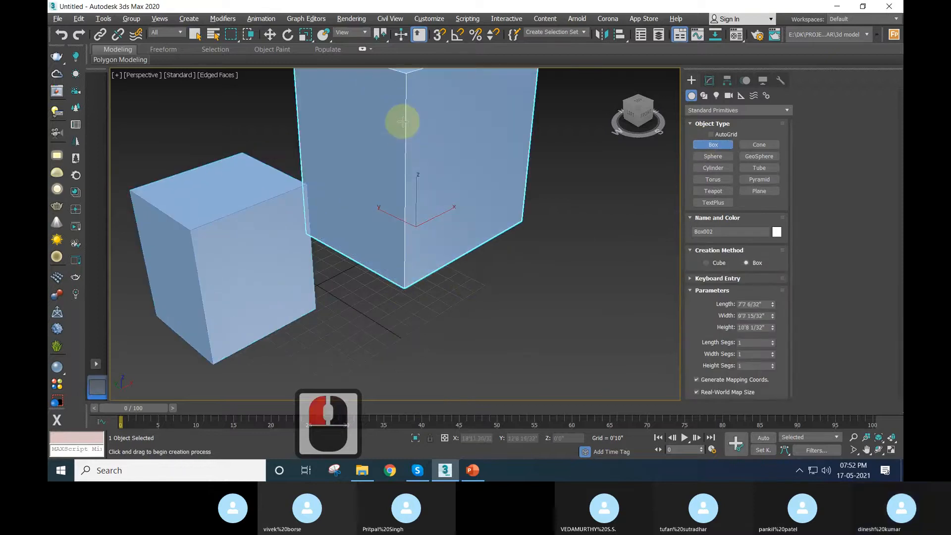
pyautogui.rightClick(403, 130)
pyautogui.scroll(-2, 409, 165)
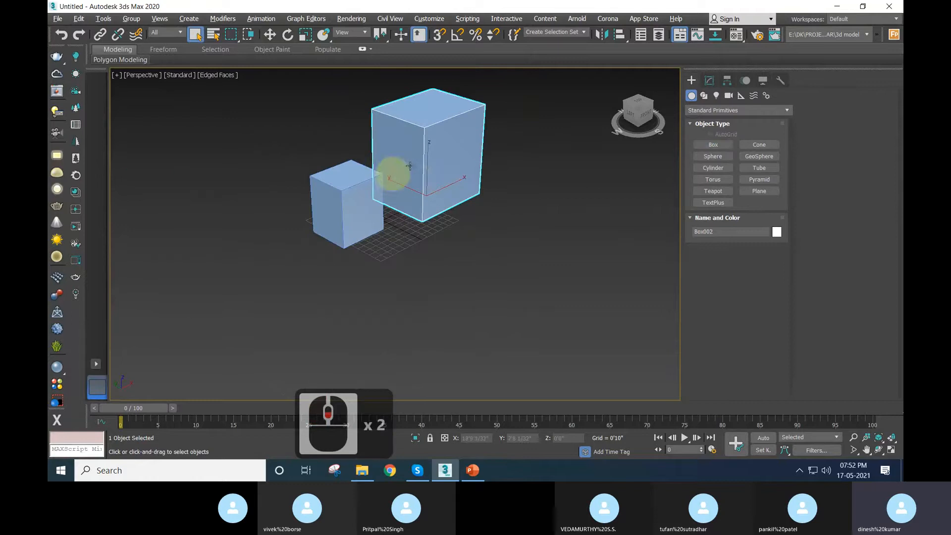
# Draw a third box to the right of the two existing boxes, about 7'10" wide and 11' high.
pyautogui.click(714, 144)
pyautogui.moveTo(526, 215); pyautogui.dragTo(531, 240)
pyautogui.click(542, 162)
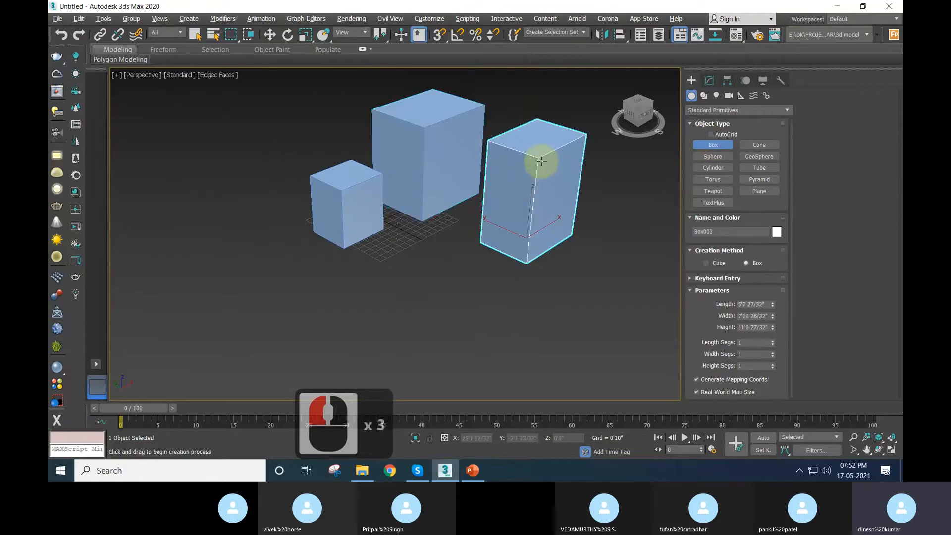
pyautogui.rightClick(542, 162)
# Draw three more boxes, two in front of the existing ones and a tall one to their left.
pyautogui.click(716, 146)
pyautogui.moveTo(445, 276); pyautogui.dragTo(447, 318)
pyautogui.click(446, 239)
pyautogui.moveTo(321, 297); pyautogui.dragTo(328, 339)
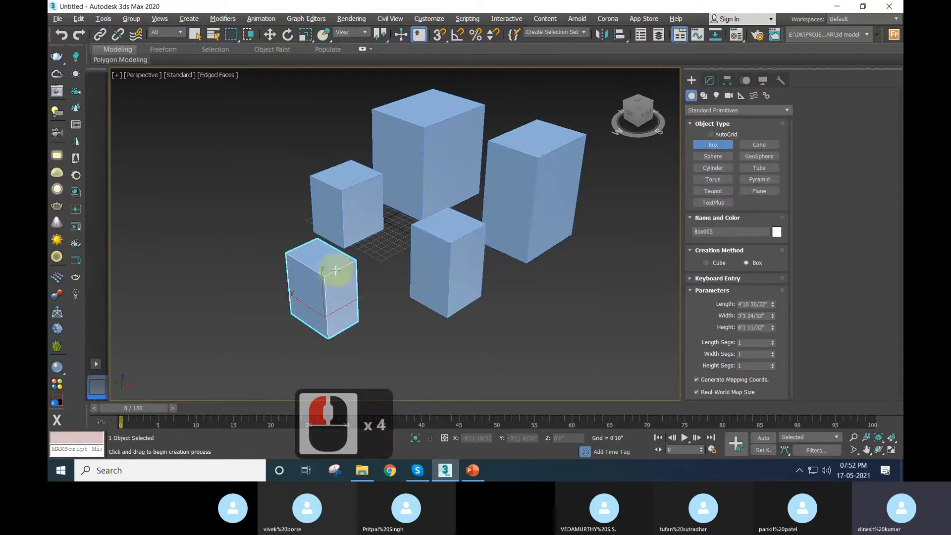
pyautogui.click(335, 271)
pyautogui.moveTo(223, 262); pyautogui.dragTo(222, 306)
pyautogui.click(216, 133)
pyautogui.rightClick(217, 133)
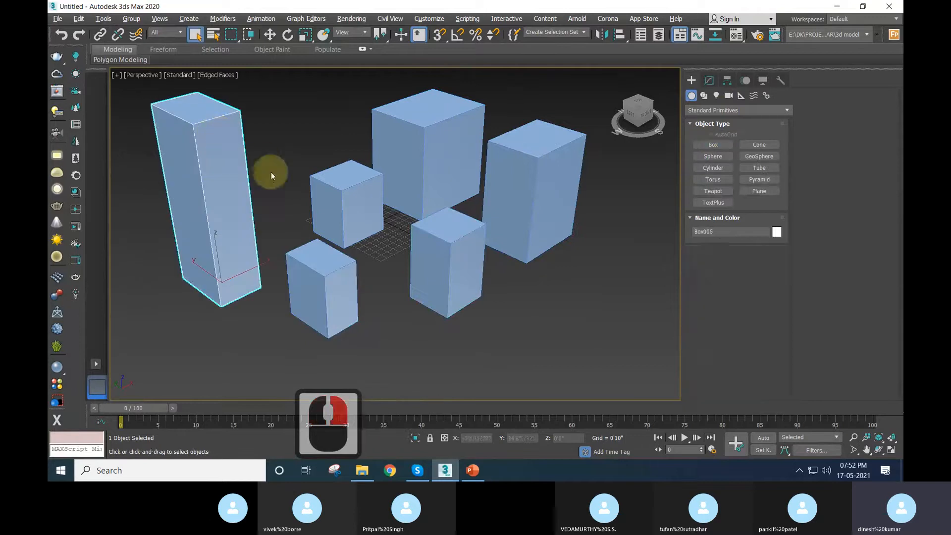
# Select all six boxes with a selection window and delete them.
pyautogui.click(275, 192)
pyautogui.scroll(-2, 275, 191)
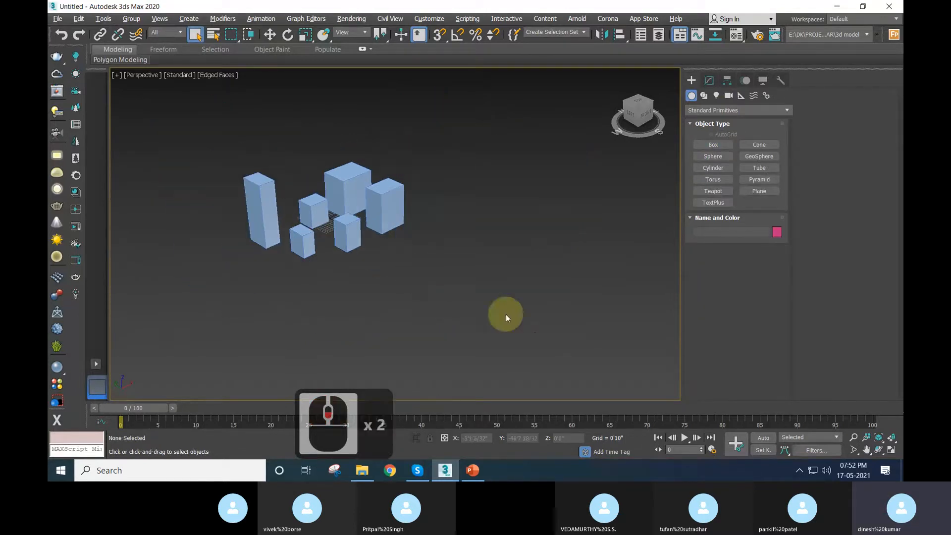
pyautogui.moveTo(506, 314); pyautogui.dragTo(126, 116)
pyautogui.press('Delete')
pyautogui.scroll(4, 350, 229)
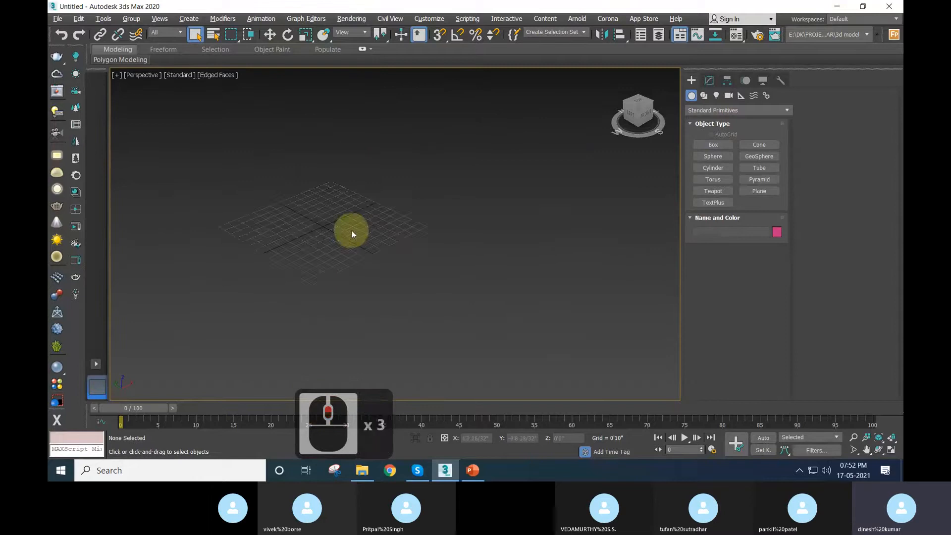
# Draw a tall, narrow box on the left part of the grid.
pyautogui.click(725, 147)
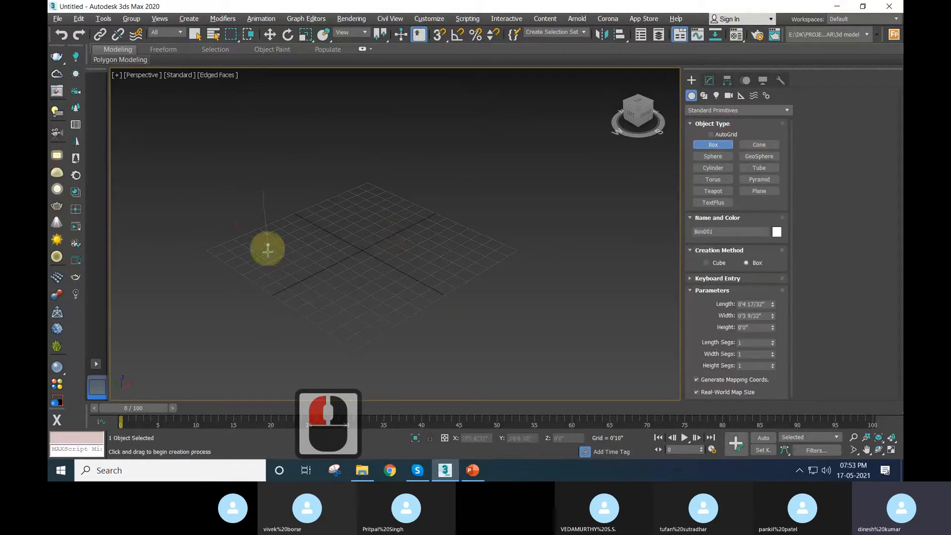
pyautogui.moveTo(265, 247); pyautogui.dragTo(285, 263)
pyautogui.click(273, 150)
pyautogui.rightClick(272, 149)
# Draw a pointed cone to the right of the box, with a base radius of about 2'10" and a height of about 5'1".
pyautogui.click(773, 143)
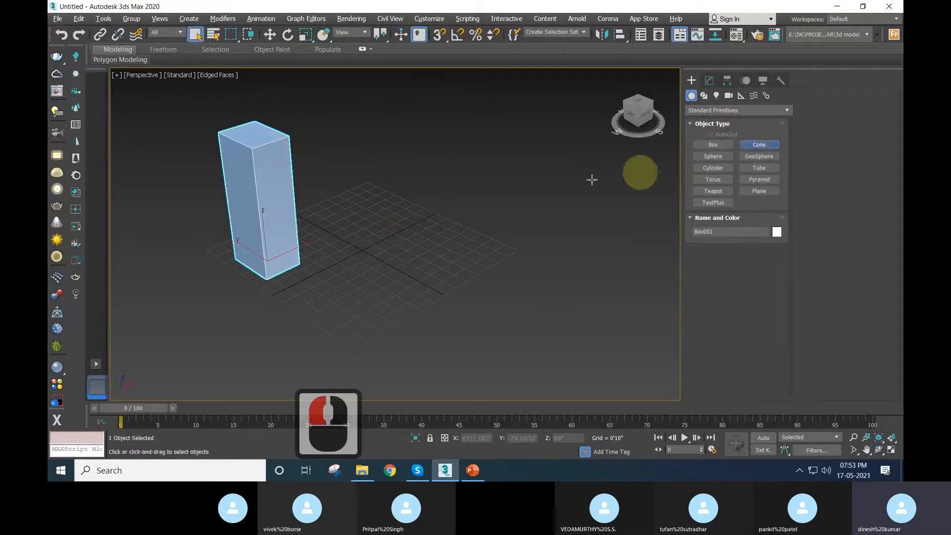
pyautogui.moveTo(368, 217); pyautogui.dragTo(382, 239)
pyautogui.click(381, 174)
pyautogui.click(386, 180)
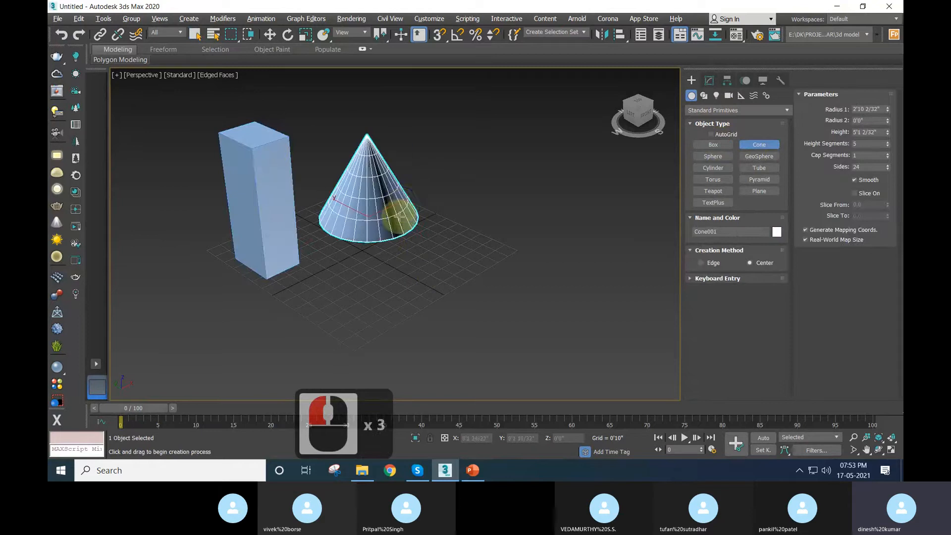
pyautogui.click(391, 199)
pyautogui.rightClick(391, 198)
# Draw a sphere to the right of the cone and a cylinder in front of the cone.
pyautogui.click(713, 156)
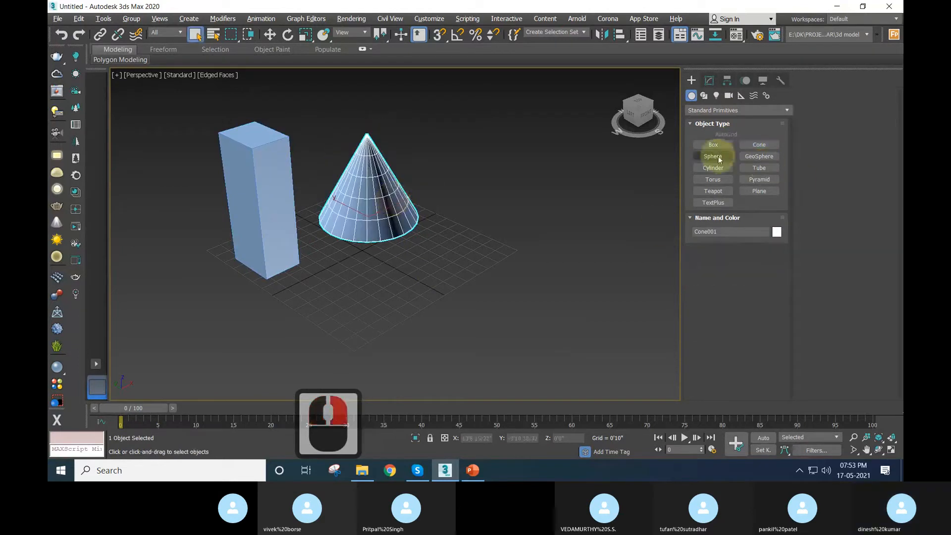
pyautogui.moveTo(493, 213); pyautogui.dragTo(513, 250)
pyautogui.click(719, 170)
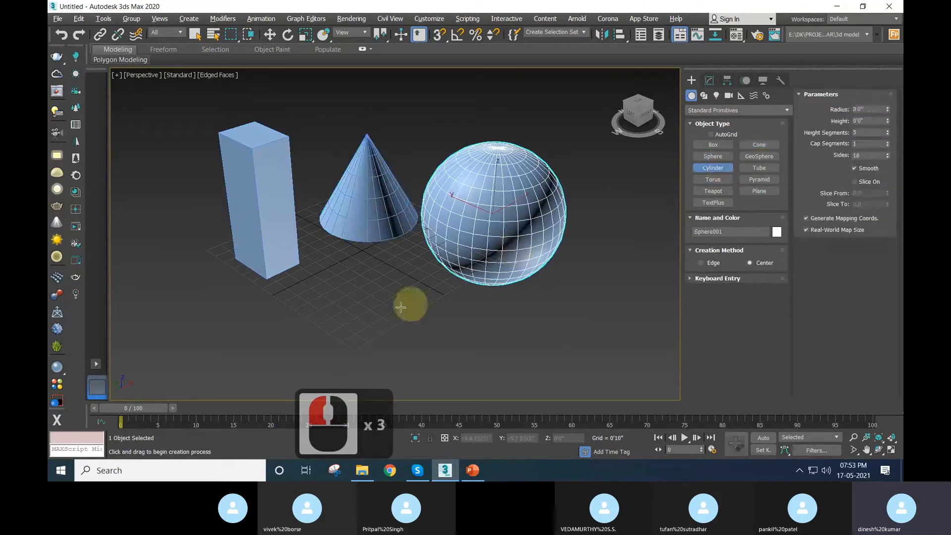
pyautogui.moveTo(365, 303); pyautogui.dragTo(389, 343)
pyautogui.click(378, 240)
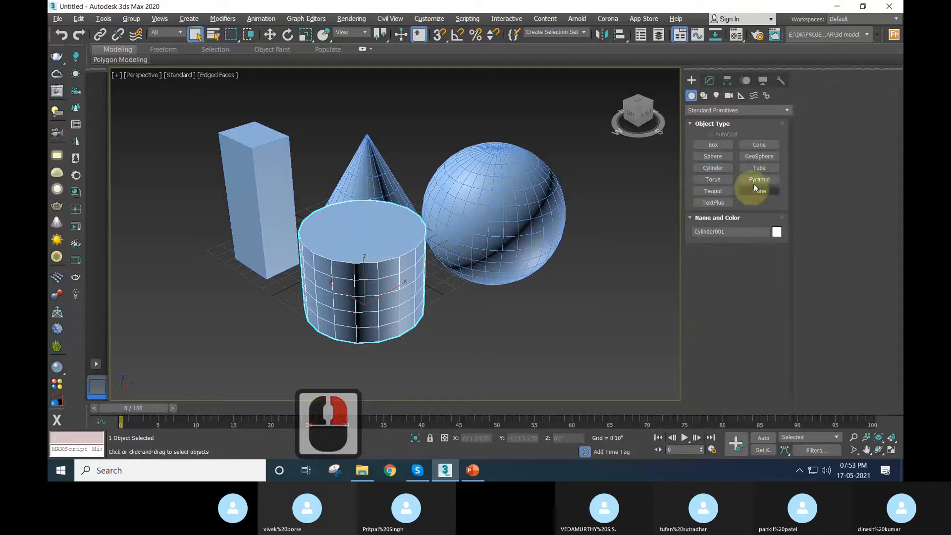
# Draw a tube in front of the sphere, with an outer radius of about 3'7" and an inner radius of about 1'10".
pyautogui.click(759, 168)
pyautogui.moveTo(591, 290); pyautogui.dragTo(607, 344)
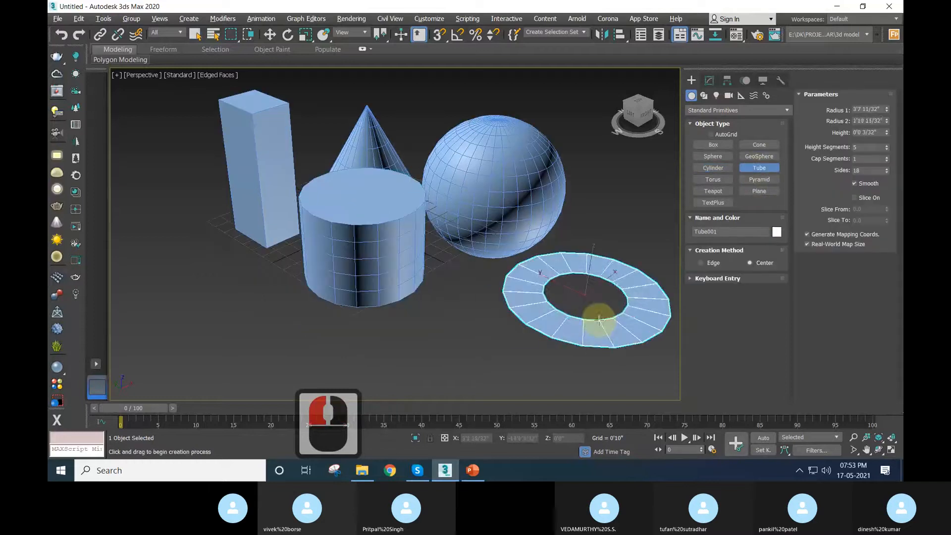
pyautogui.click(597, 329)
pyautogui.rightClick(683, 239)
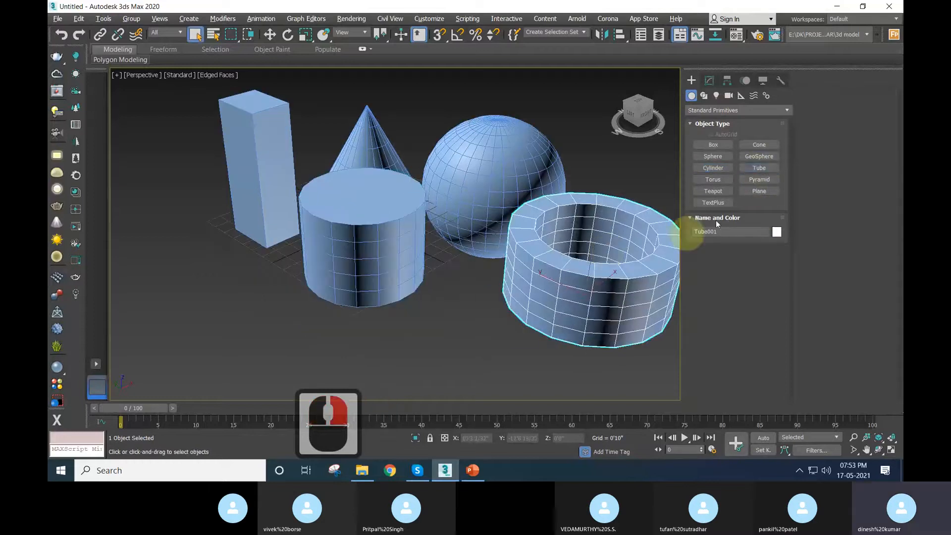
# Draw a torus in front of the box, with Radius 1 about 2'1" and Radius 2 about 0'9".
pyautogui.click(714, 179)
pyautogui.moveTo(234, 296); pyautogui.dragTo(245, 329)
pyautogui.click(235, 313)
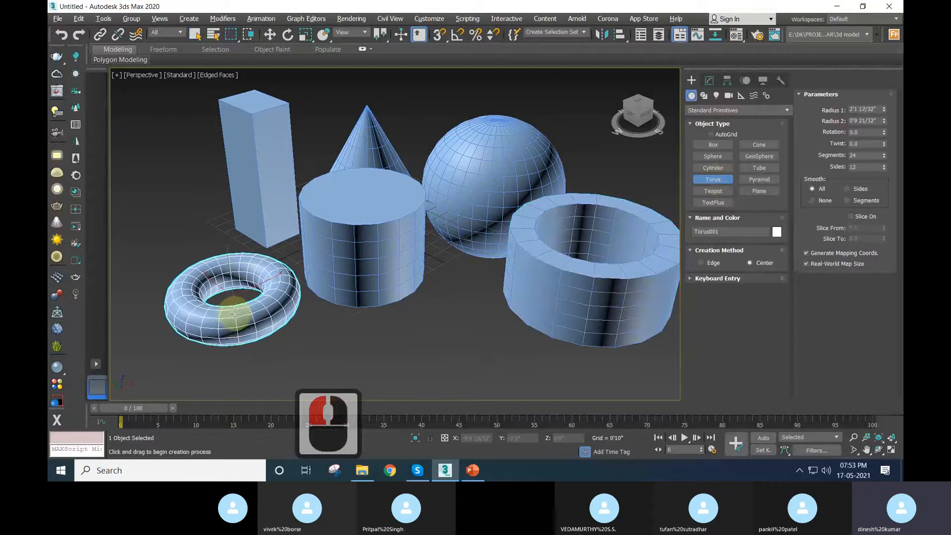
pyautogui.rightClick(234, 313)
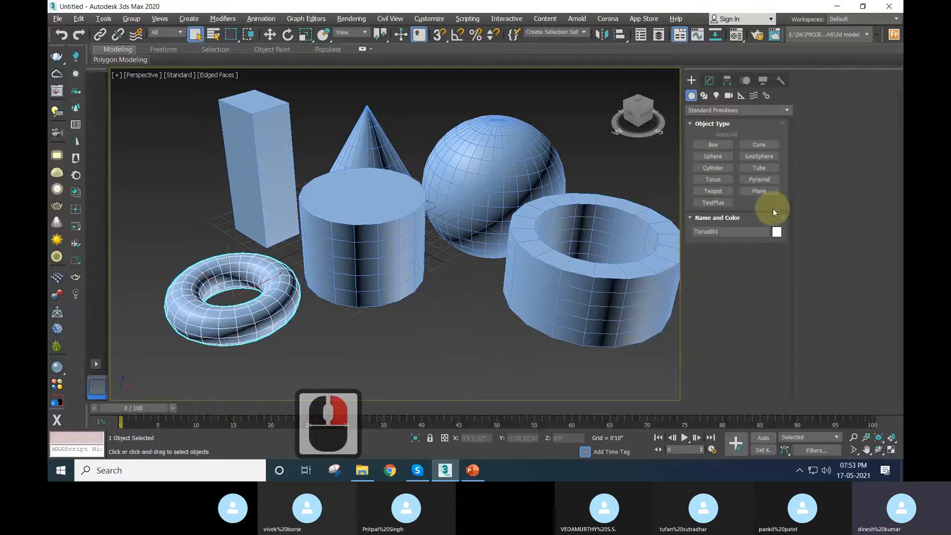
# Switch the geometry category to Extended Primitives and make room in the view around the existing objects.
pyautogui.click(705, 112)
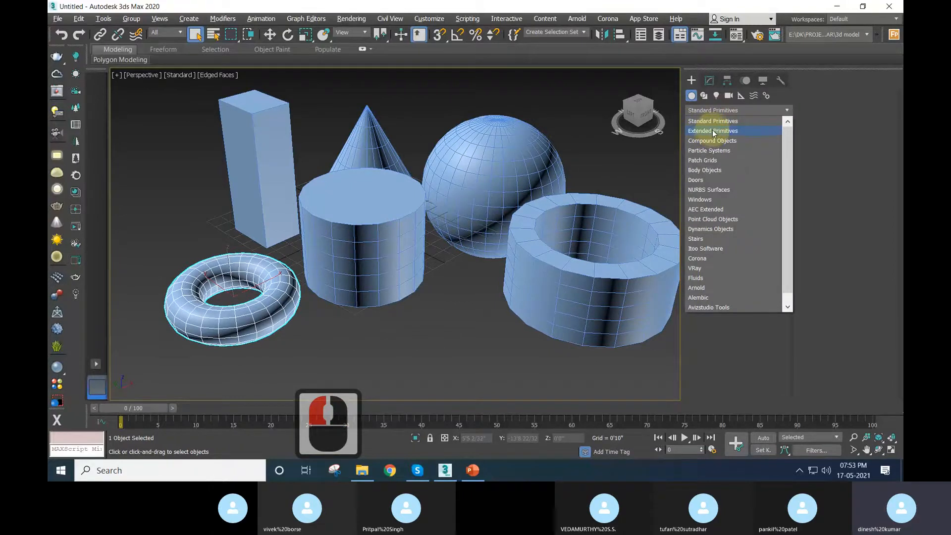
pyautogui.click(712, 131)
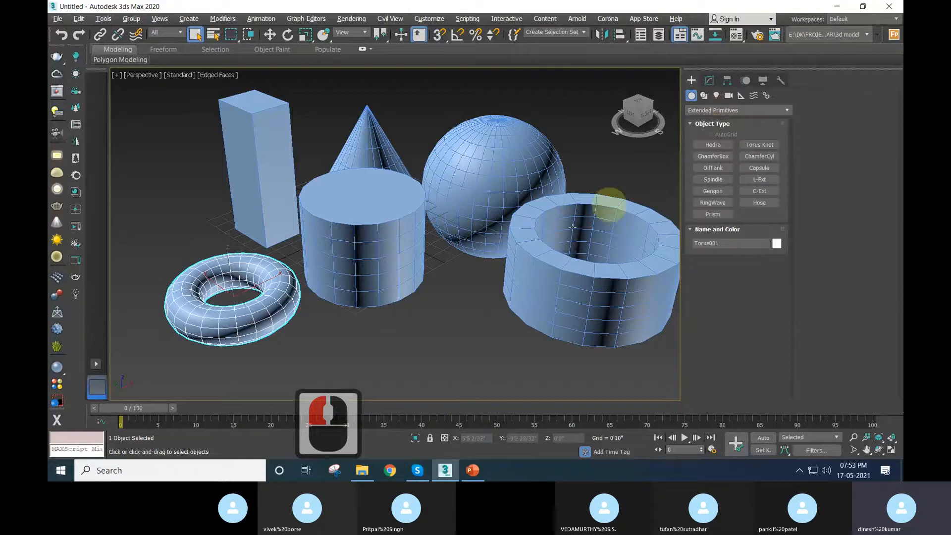
pyautogui.scroll(-5, 496, 303)
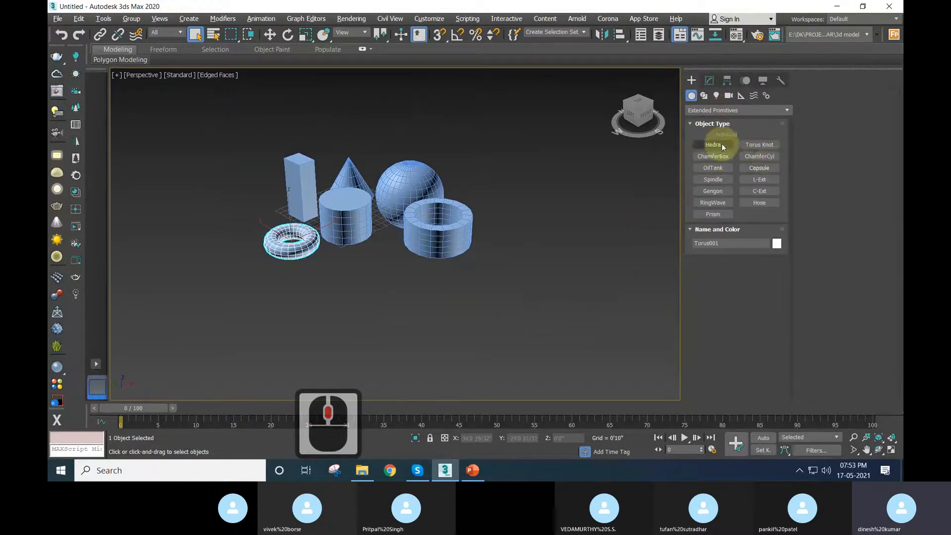
# Draw a Tetra hedra in front of the existing objects, with a radius of about 7'10".
pyautogui.click(713, 145)
pyautogui.moveTo(377, 319); pyautogui.dragTo(413, 365)
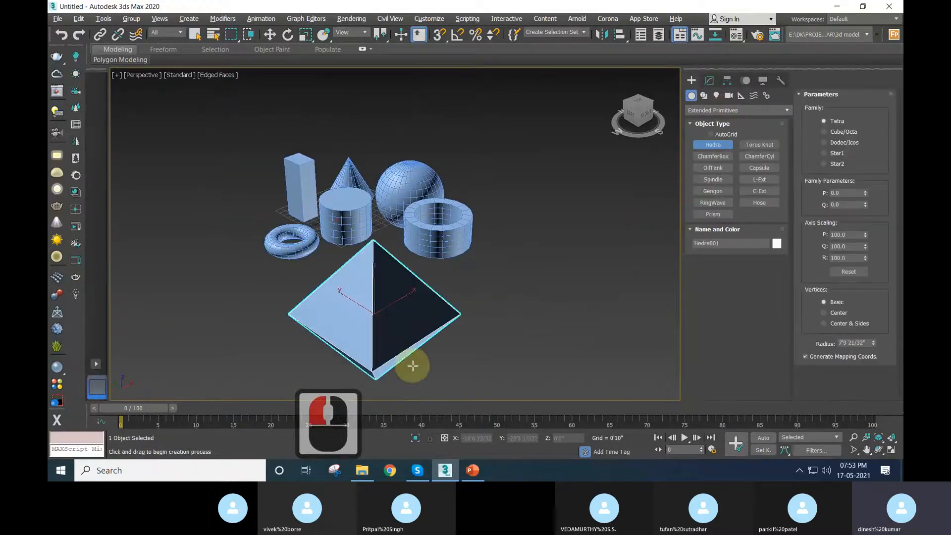
pyautogui.rightClick(386, 315)
pyautogui.moveTo(591, 352); pyautogui.dragTo(540, 354, button='middle')
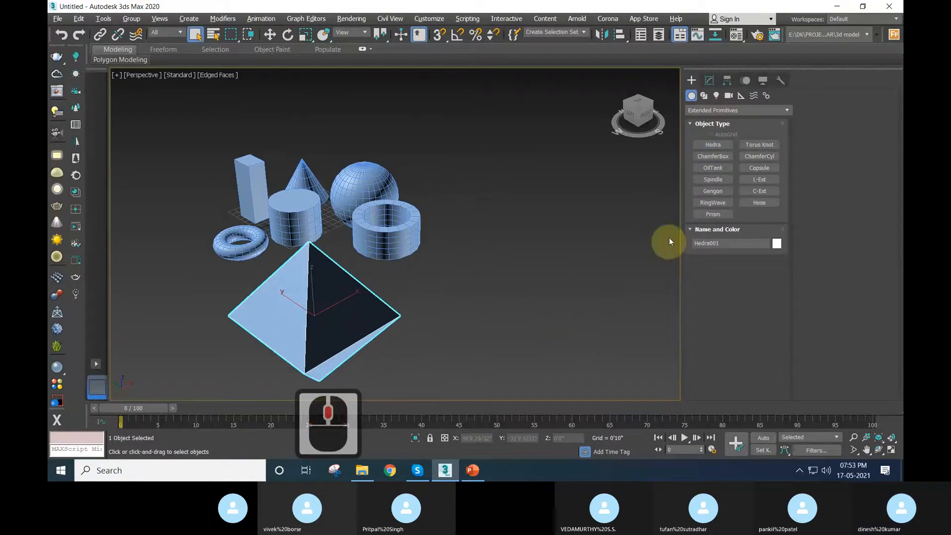
# Draw a rounded chamfer box to the right of the hedra, about 11'3" long, 9'7" wide and 12'4" high.
pyautogui.click(711, 156)
pyautogui.moveTo(499, 262); pyautogui.dragTo(545, 357)
pyautogui.click(528, 223)
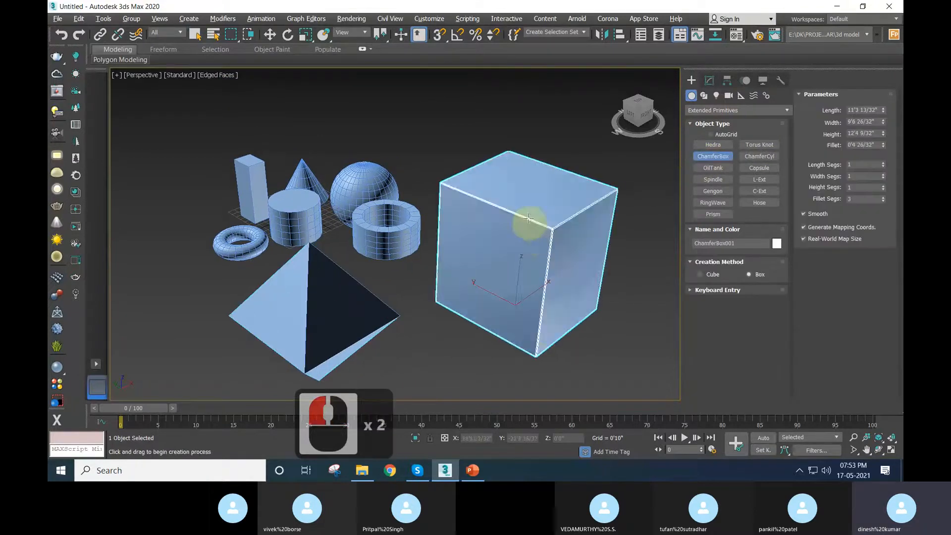
pyautogui.click(518, 194)
pyautogui.rightClick(546, 266)
pyautogui.scroll(-3, 368, 286)
pyautogui.moveTo(367, 286); pyautogui.dragTo(446, 280, button='middle')
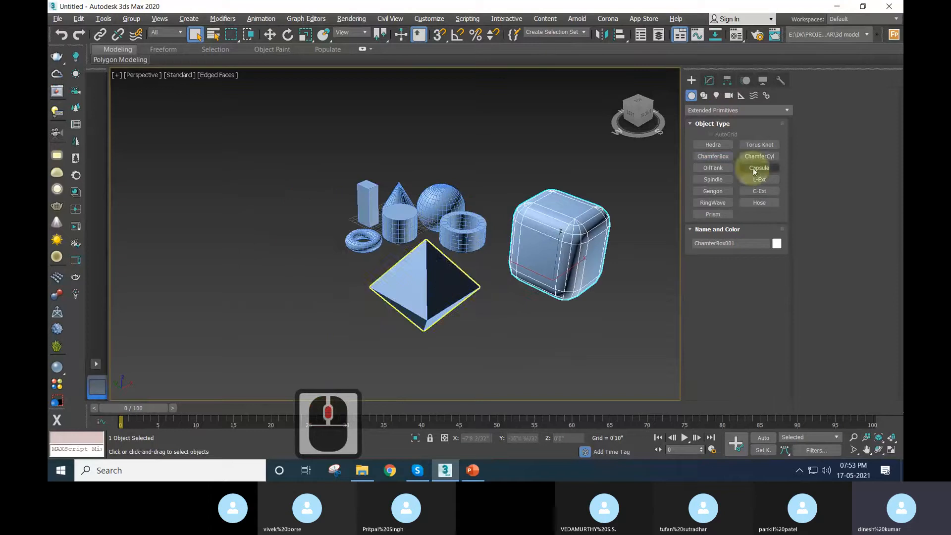
# Draw a tall capsule to the left of the other objects, with a radius of about 10'5".
pyautogui.click(759, 168)
pyautogui.moveTo(257, 297); pyautogui.dragTo(296, 337)
pyautogui.click(296, 337)
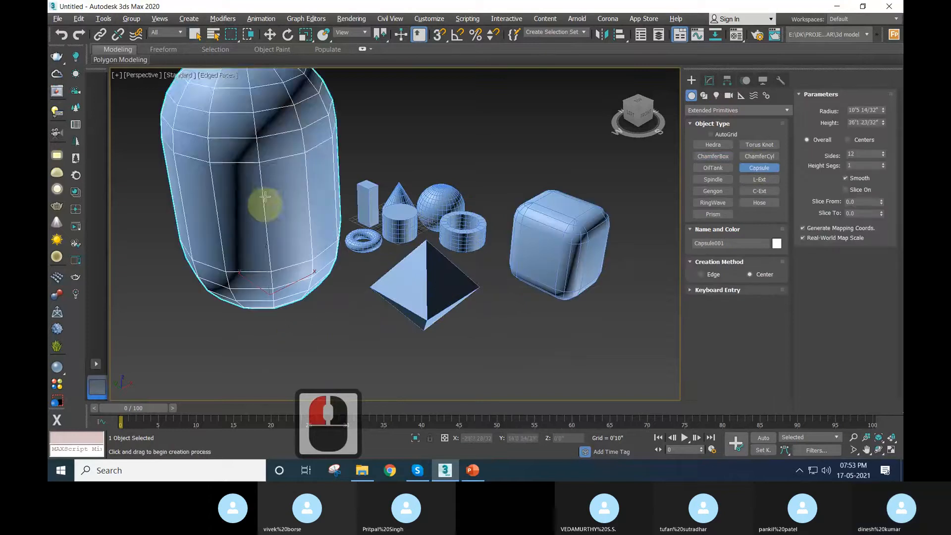
pyautogui.click(264, 187)
pyautogui.rightClick(274, 201)
pyautogui.scroll(-3, 285, 217)
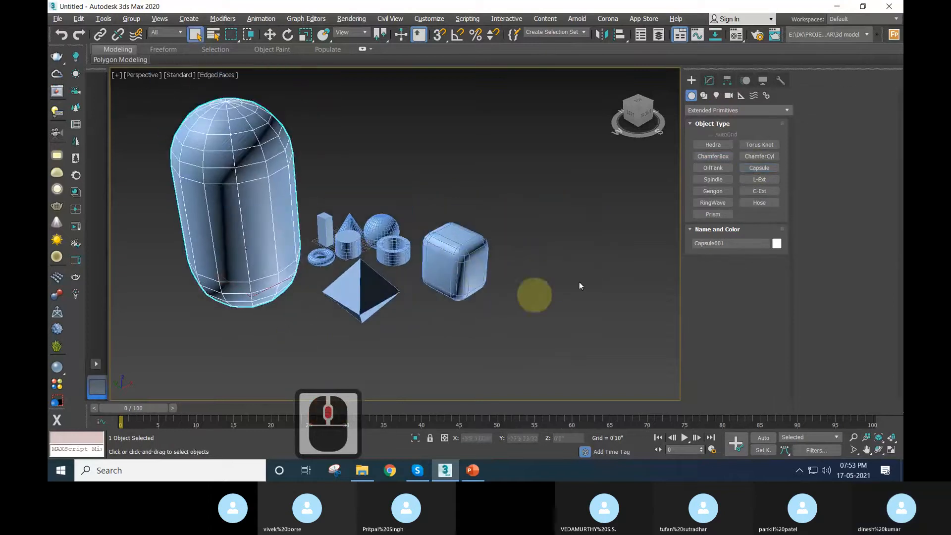
pyautogui.scroll(-2, 530, 312)
pyautogui.moveTo(530, 311); pyautogui.dragTo(370, 332, button='middle')
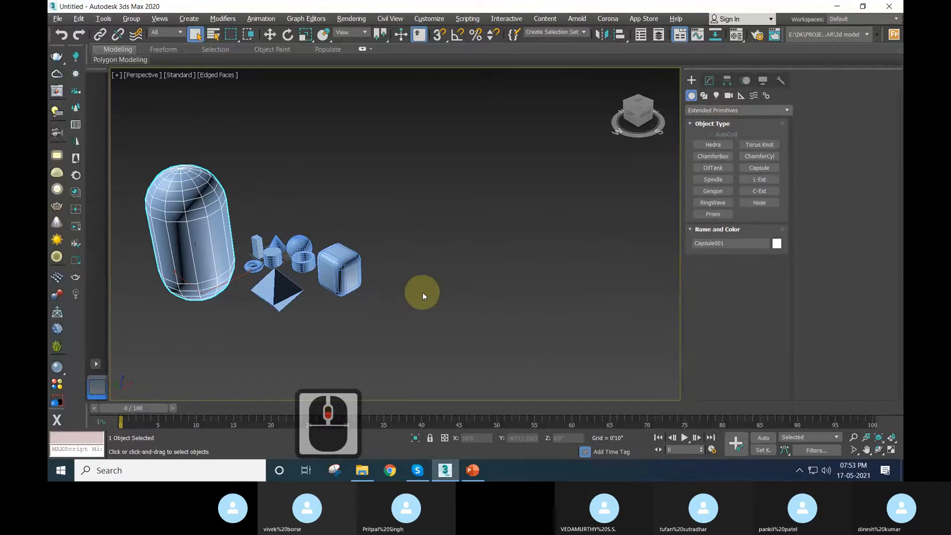
pyautogui.moveTo(423, 293); pyautogui.dragTo(433, 310, button='middle')
# Select all the objects in the scene and delete them.
pyautogui.click(193, 166)
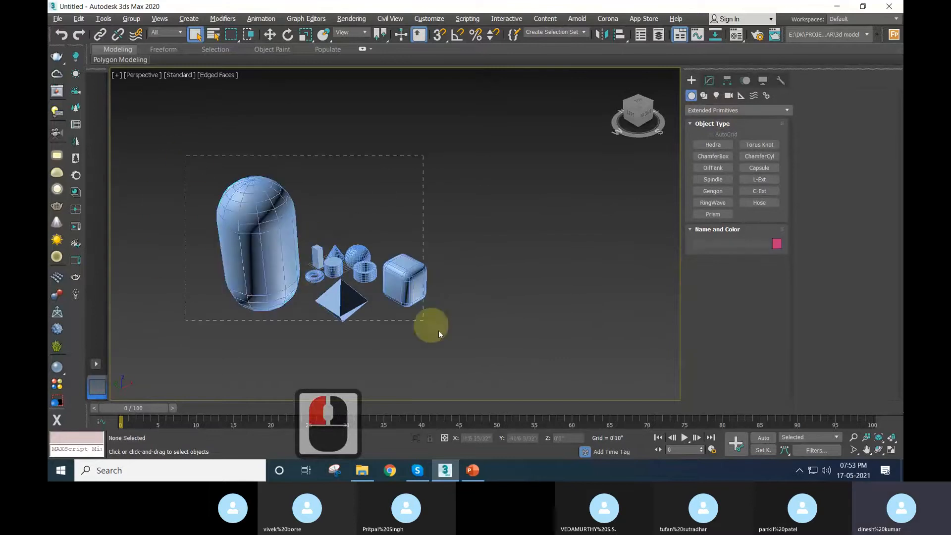
pyautogui.moveTo(438, 330); pyautogui.dragTo(480, 359)
pyautogui.moveTo(166, 133); pyautogui.dragTo(469, 356)
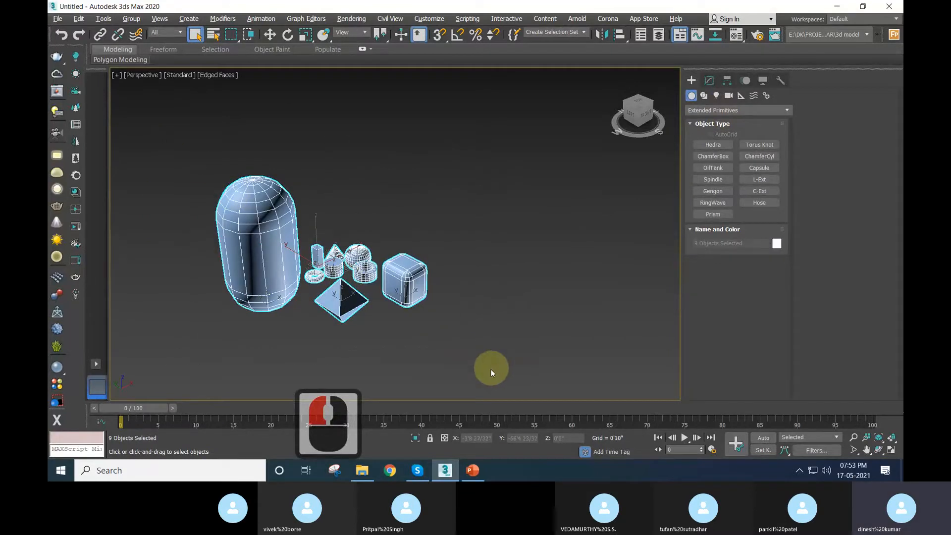
pyautogui.moveTo(132, 110); pyautogui.dragTo(498, 371)
pyautogui.moveTo(168, 145); pyautogui.dragTo(590, 424)
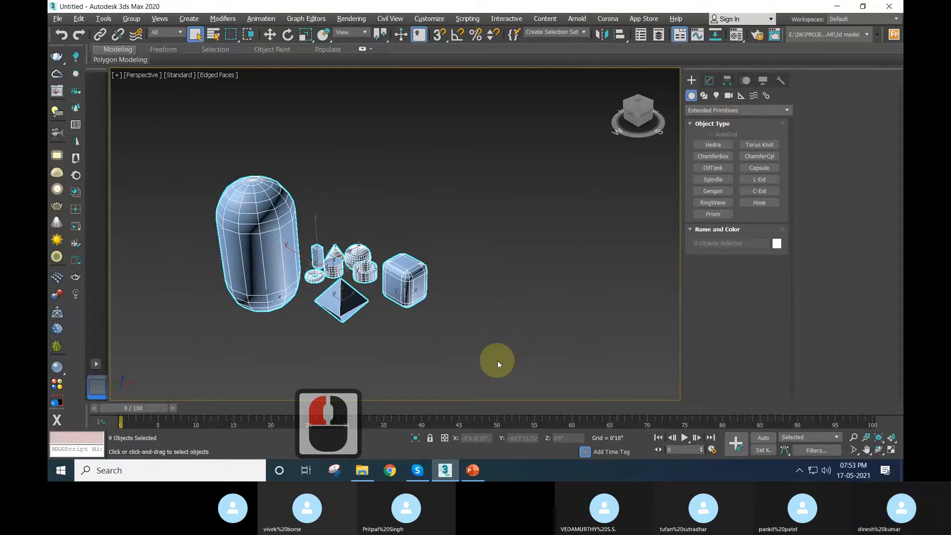
pyautogui.press('Delete')
pyautogui.moveTo(352, 299); pyautogui.dragTo(376, 305, button='middle')
pyautogui.scroll(4, 355, 272)
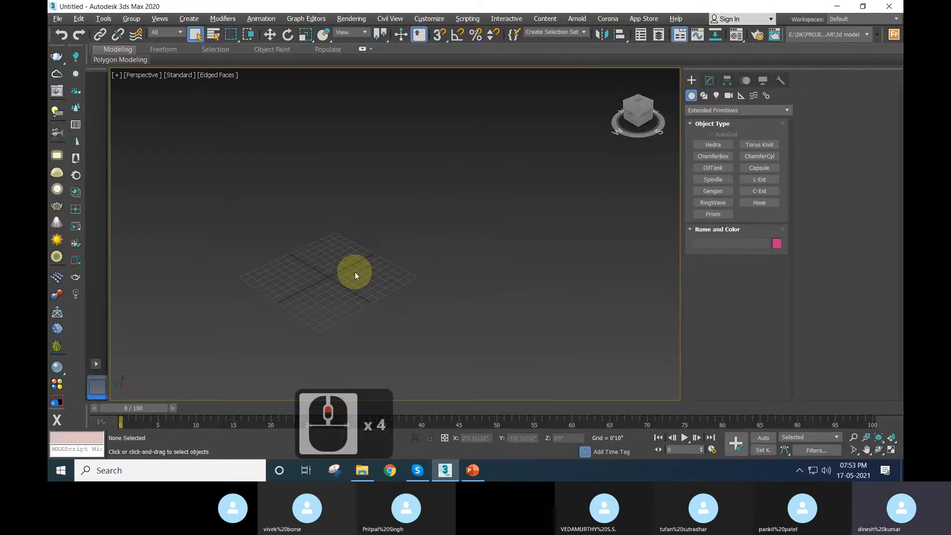
pyautogui.keyDown('alt'); pyautogui.moveTo(355, 272); pyautogui.dragTo(489, 263, button='middle'); pyautogui.keyUp('alt')
# Show all four viewports, activate the Top viewport and maximize it.
pyautogui.hotkey('alt', 'w')
pyautogui.click(231, 186)
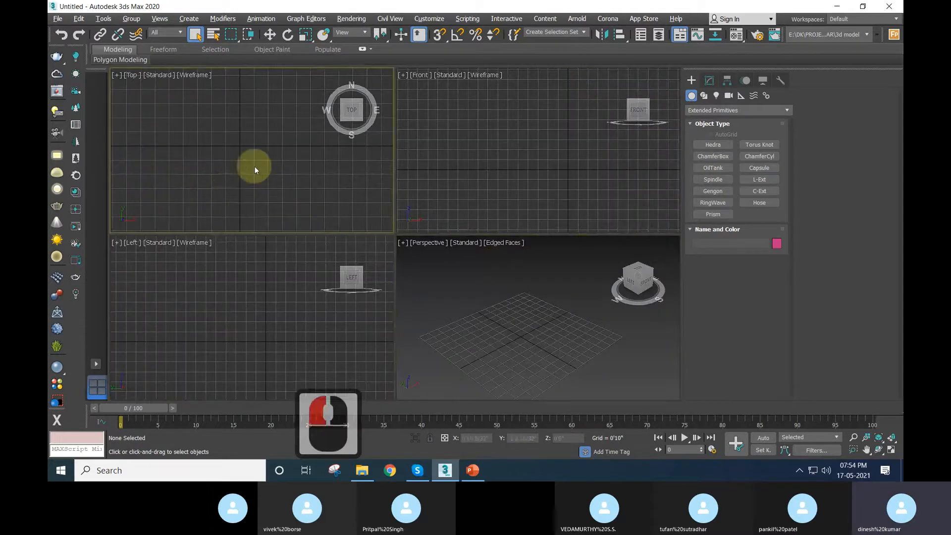
pyautogui.hotkey('alt', 'w')
pyautogui.moveTo(442, 216); pyautogui.dragTo(447, 224, button='middle')
pyautogui.scroll(-4, 427, 228)
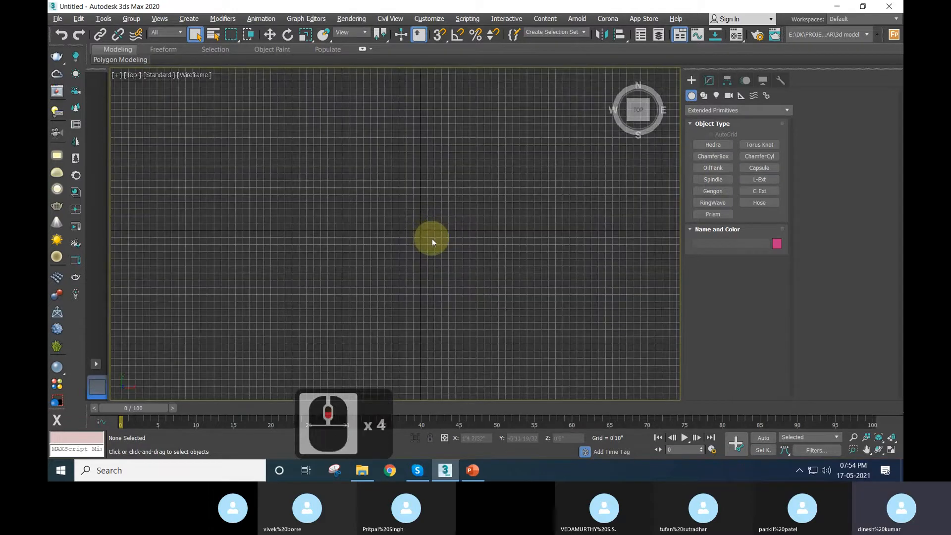
# Undo the deletion of the objects and clear the selection.
pyautogui.hotkey('ctrl', 'z')
pyautogui.moveTo(473, 264); pyautogui.dragTo(386, 219, button='middle')
pyautogui.scroll(-4, 386, 219)
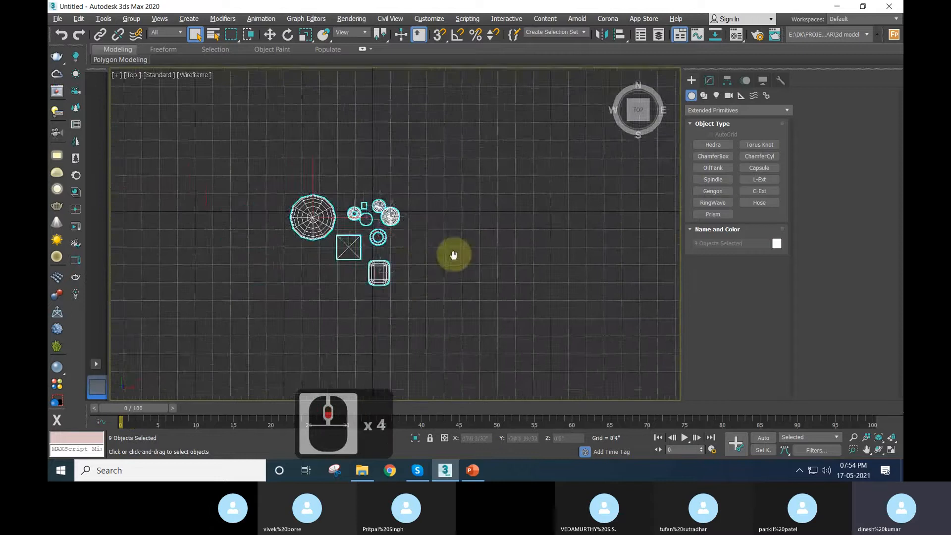
pyautogui.moveTo(454, 254); pyautogui.dragTo(342, 255, button='middle')
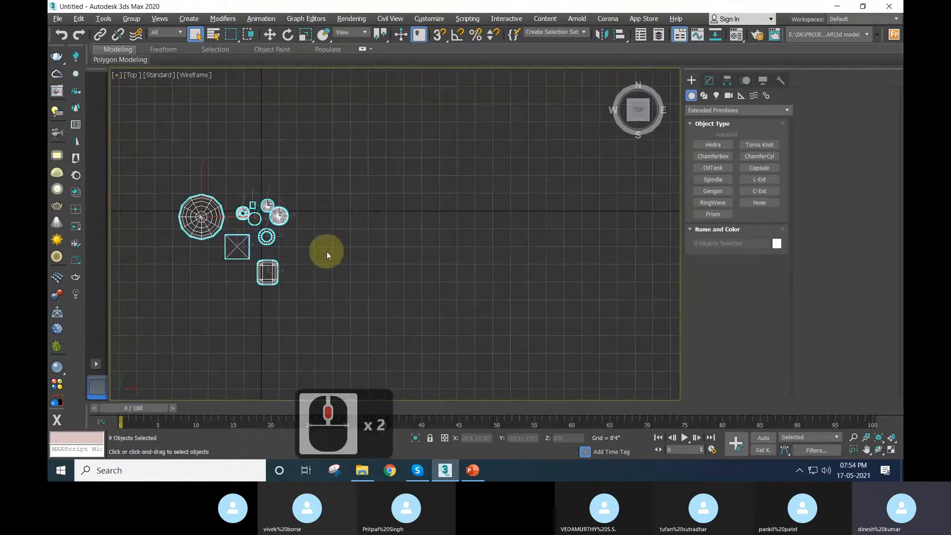
pyautogui.click(251, 219)
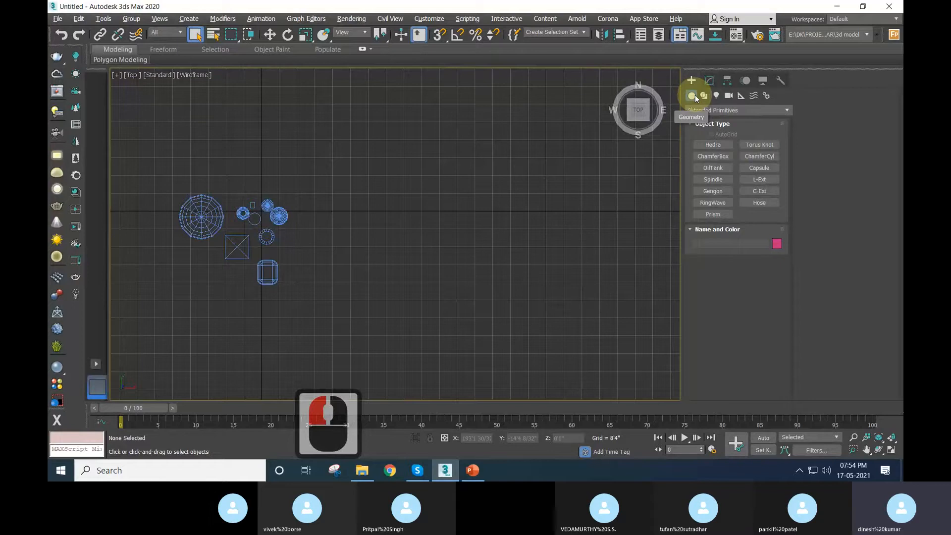
pyautogui.hotkey('ctrl', '4')
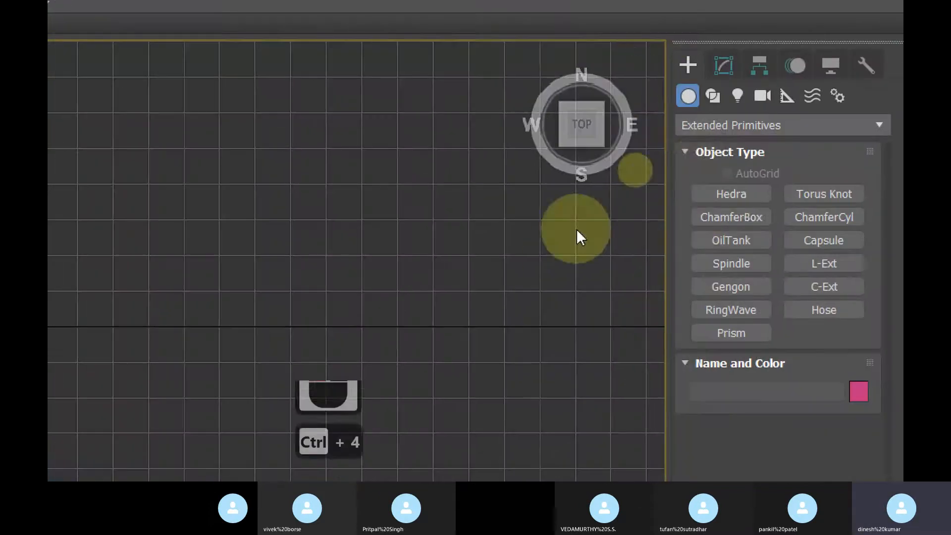
pyautogui.hotkey('ctrl', '4')
pyautogui.hotkey('ctrl', '2')
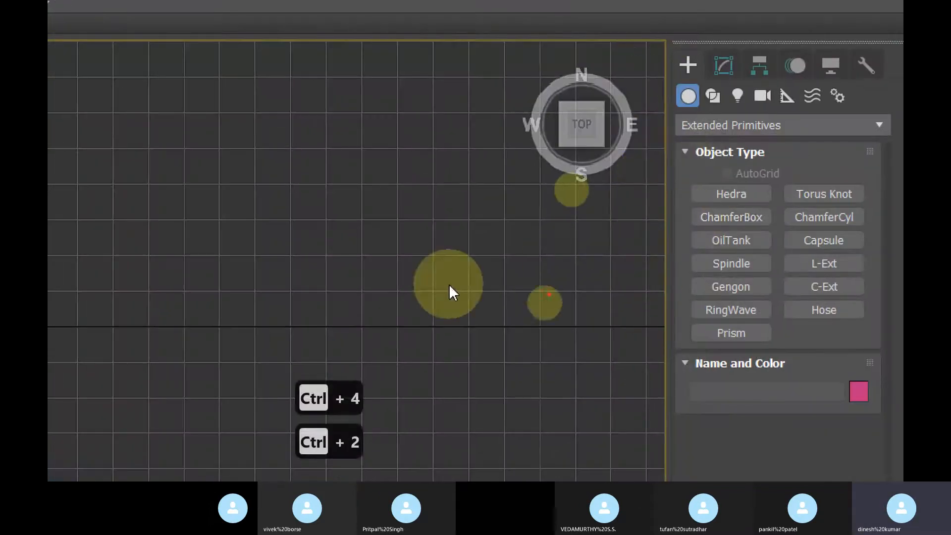
pyautogui.keyDown('ctrl'); pyautogui.moveTo(674, 52); pyautogui.dragTo(707, 77); pyautogui.keyUp('ctrl')
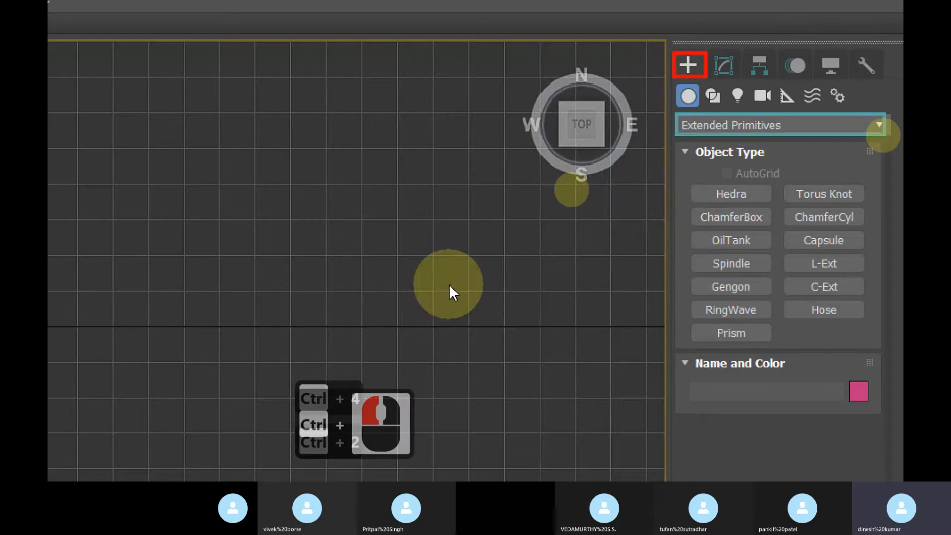
pyautogui.keyDown('ctrl'); pyautogui.moveTo(883, 135); pyautogui.dragTo(892, 135); pyautogui.keyUp('ctrl')
pyautogui.keyDown('ctrl'); pyautogui.keyDown('shift'); pyautogui.moveTo(681, 95); pyautogui.dragTo(155, 187); pyautogui.keyUp('shift'); pyautogui.keyUp('ctrl')
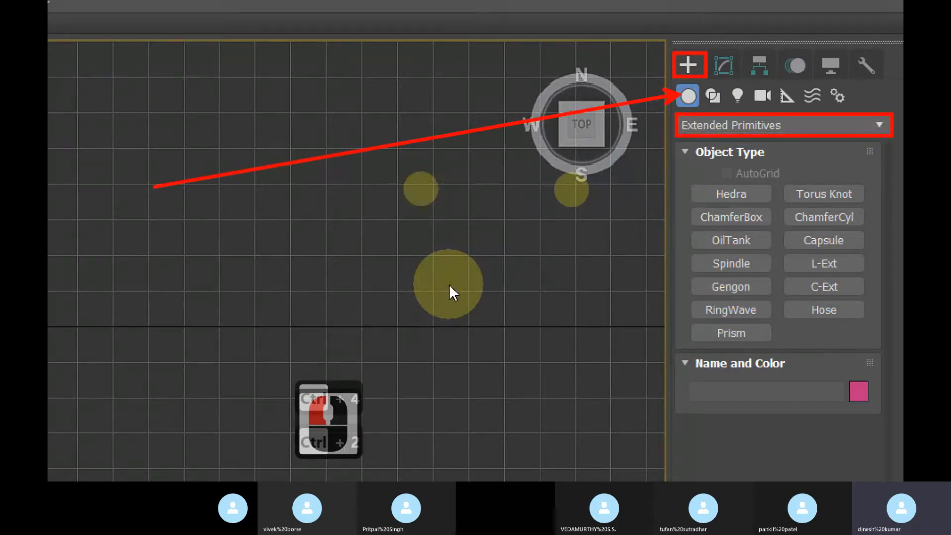
pyautogui.keyDown('ctrl'); pyautogui.keyDown('shift'); pyautogui.moveTo(717, 101); pyautogui.dragTo(569, 289); pyautogui.keyUp('shift'); pyautogui.keyUp('ctrl')
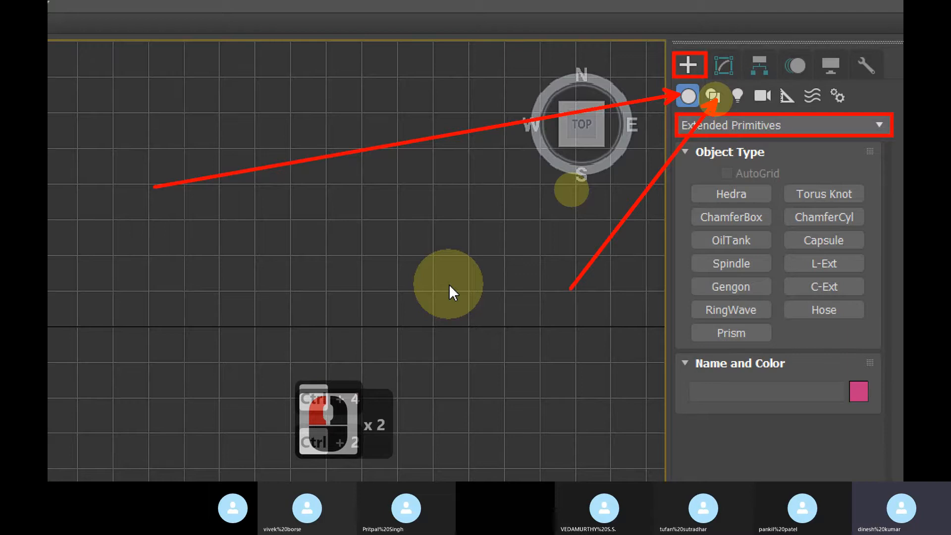
pyautogui.hotkey('ctrl', '1')
pyautogui.hotkey('ctrl', '4')
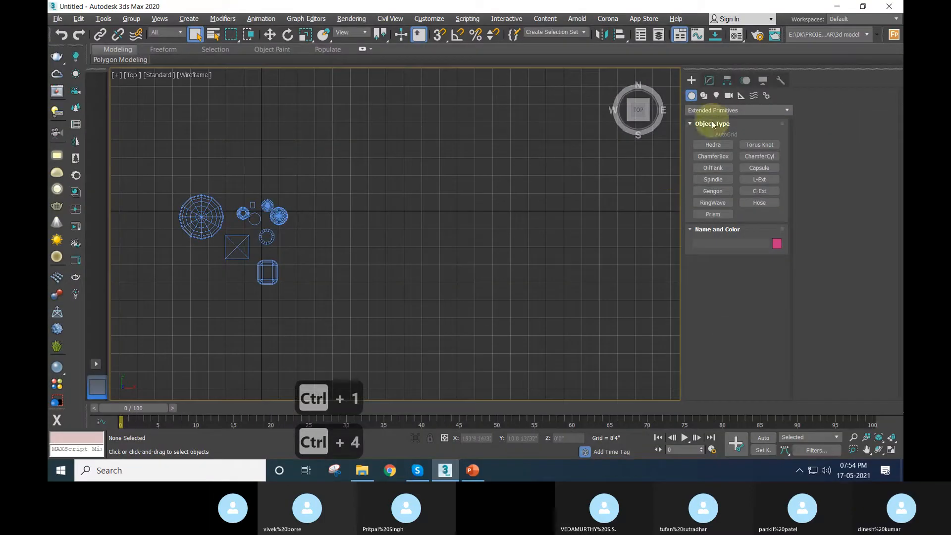
# Switch to spline shapes and draw an open seven-point zigzag line to the right of the objects in the Top view.
pyautogui.click(704, 97)
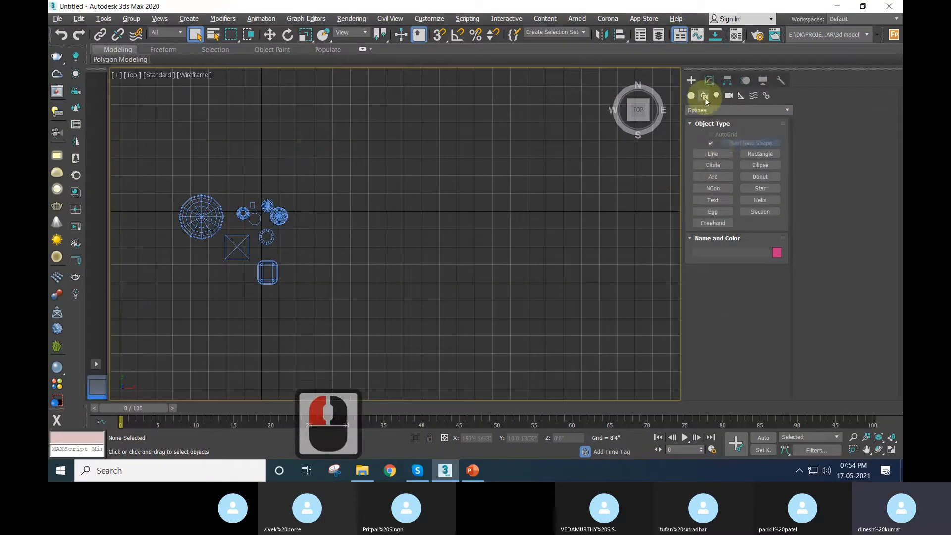
pyautogui.click(713, 154)
pyautogui.click(319, 260)
pyautogui.click(388, 197)
pyautogui.click(371, 280)
pyautogui.click(432, 266)
pyautogui.click(424, 235)
pyautogui.click(498, 194)
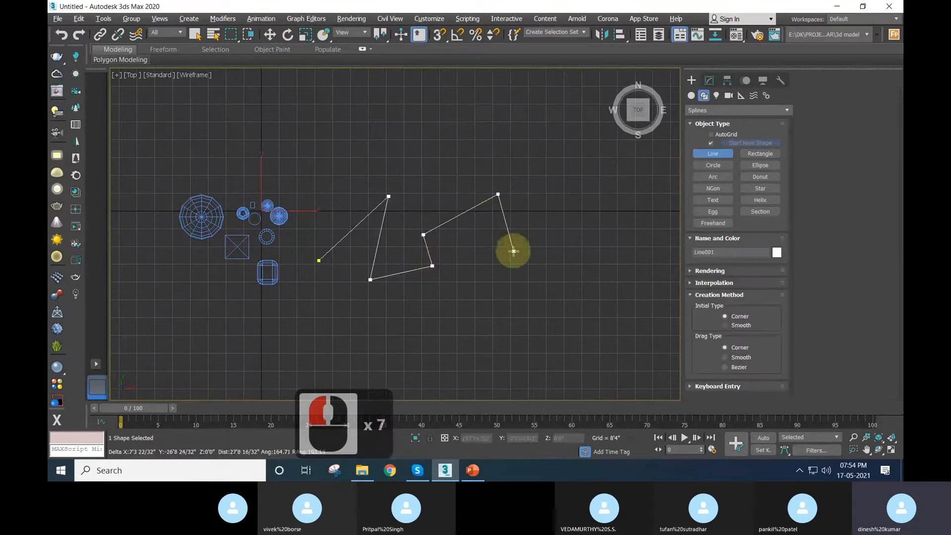
pyautogui.click(514, 251)
pyautogui.press('Escape')
# Draw a circle with a radius of about 19'0" to the right of the zigzag line and a rectangle above the line.
pyautogui.click(713, 165)
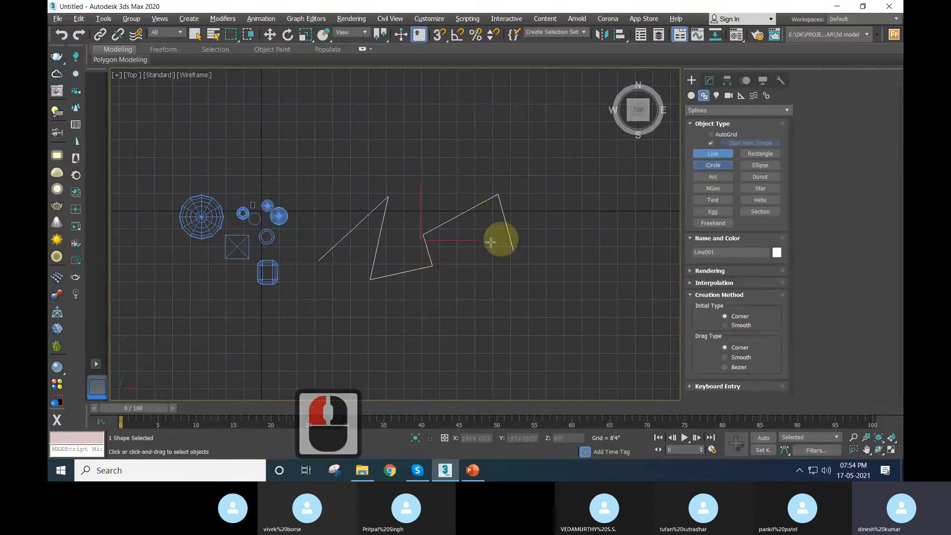
pyautogui.moveTo(559, 222); pyautogui.dragTo(593, 244)
pyautogui.click(761, 153)
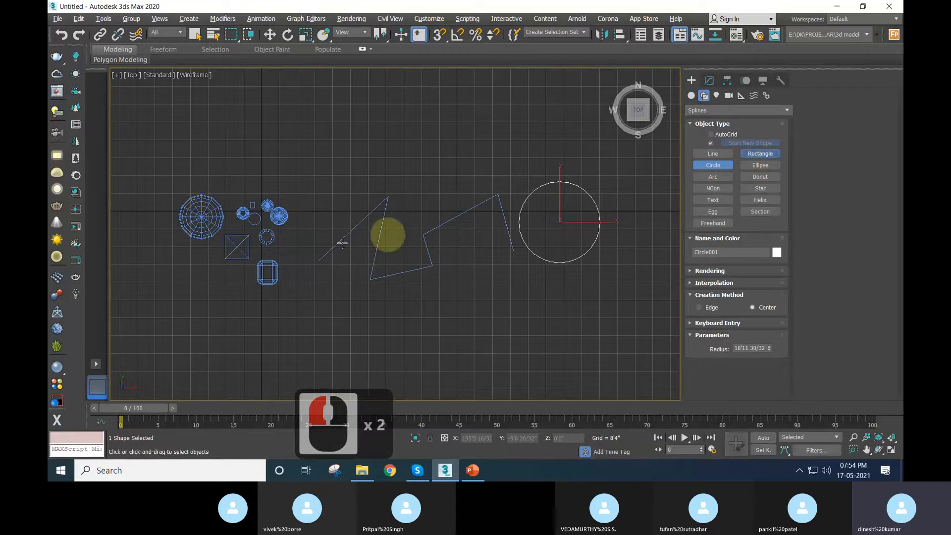
pyautogui.moveTo(451, 128); pyautogui.dragTo(530, 173)
pyautogui.moveTo(438, 345); pyautogui.dragTo(436, 328, button='middle')
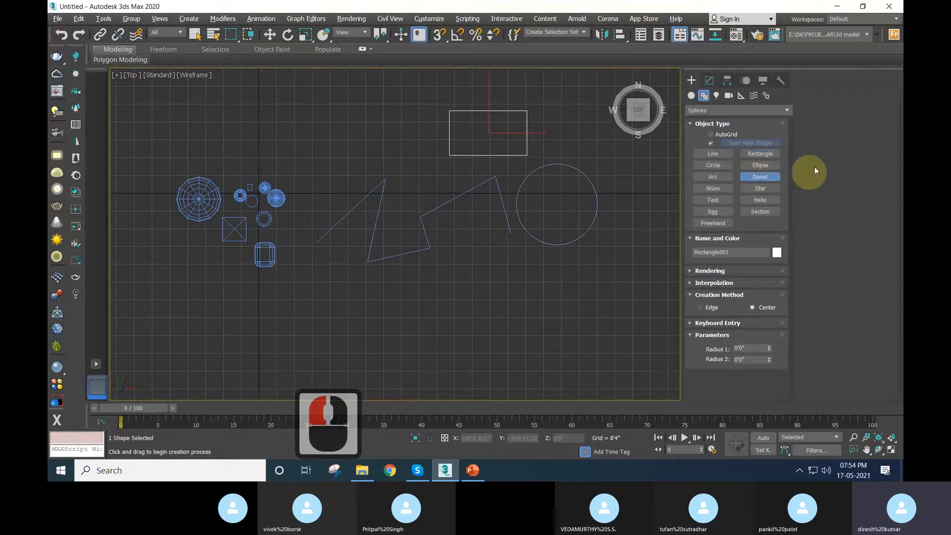
# Draw a six-pointed star below the zigzag line, with Radius 1 about 23'4", and deselect it.
pyautogui.click(749, 187)
pyautogui.moveTo(472, 329); pyautogui.dragTo(512, 358)
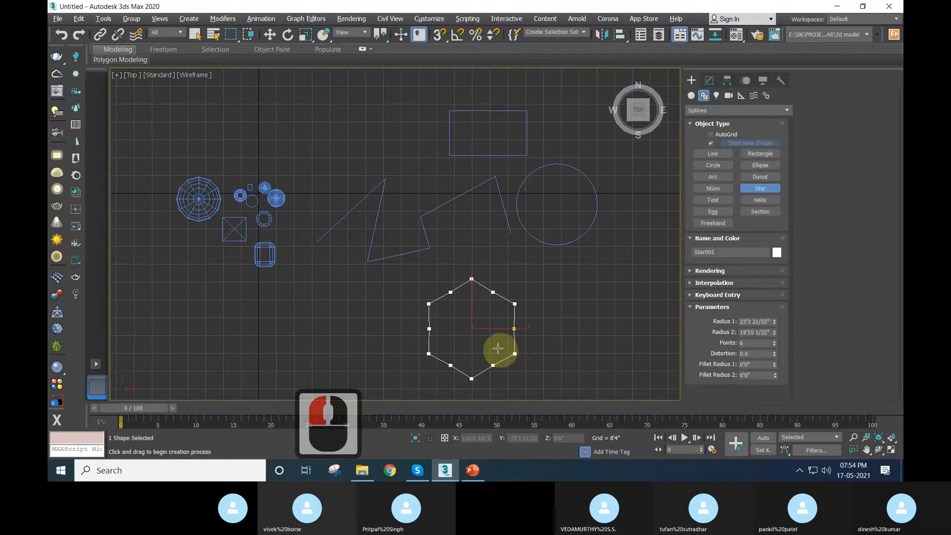
pyautogui.click(489, 343)
pyautogui.rightClick(548, 328)
pyautogui.click(566, 320)
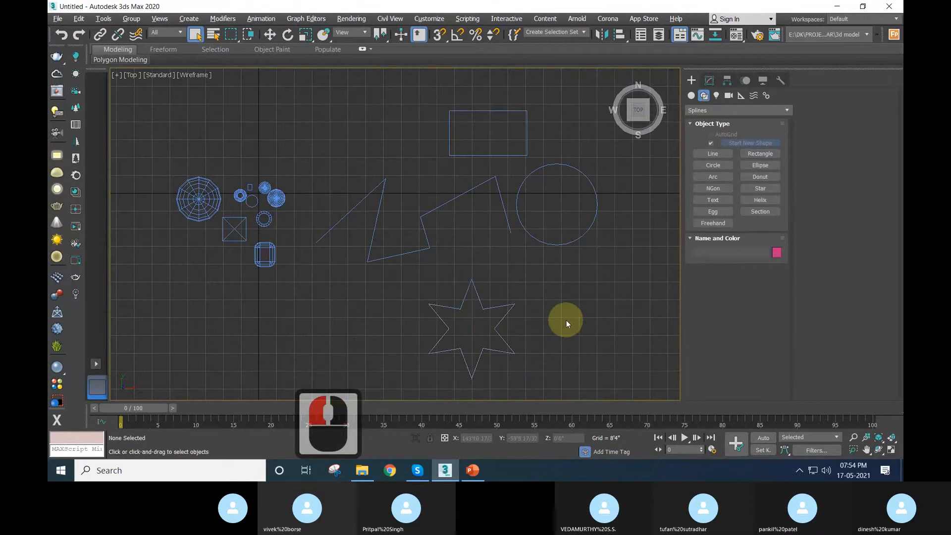
# Maximize the Perspective viewport and orbit it so the solids and the drawn splines are seen together.
pyautogui.hotkey('alt', 'w')
pyautogui.hotkey('alt', 'w')
pyautogui.scroll(-4, 435, 254)
pyautogui.scroll(-3, 547, 335)
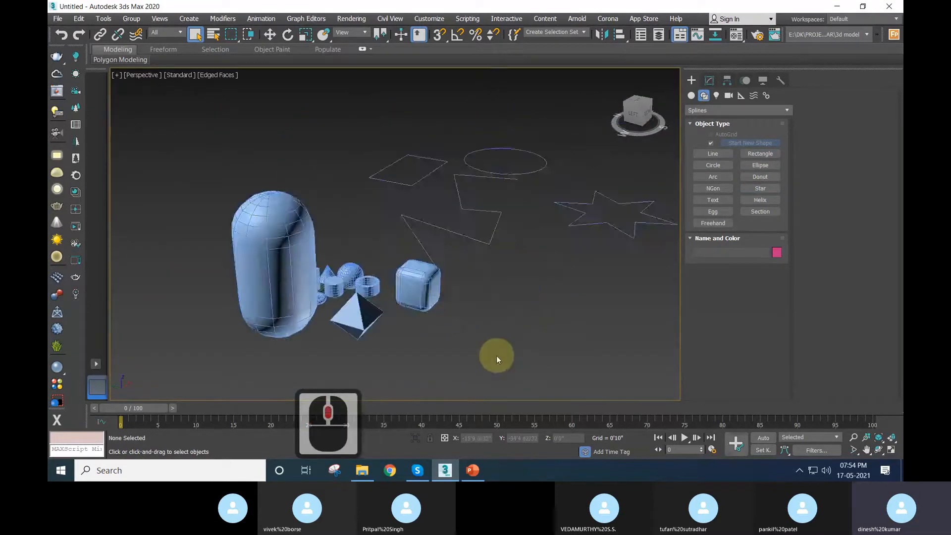
pyautogui.keyDown('alt'); pyautogui.moveTo(495, 357); pyautogui.dragTo(516, 329, button='middle'); pyautogui.keyUp('alt')
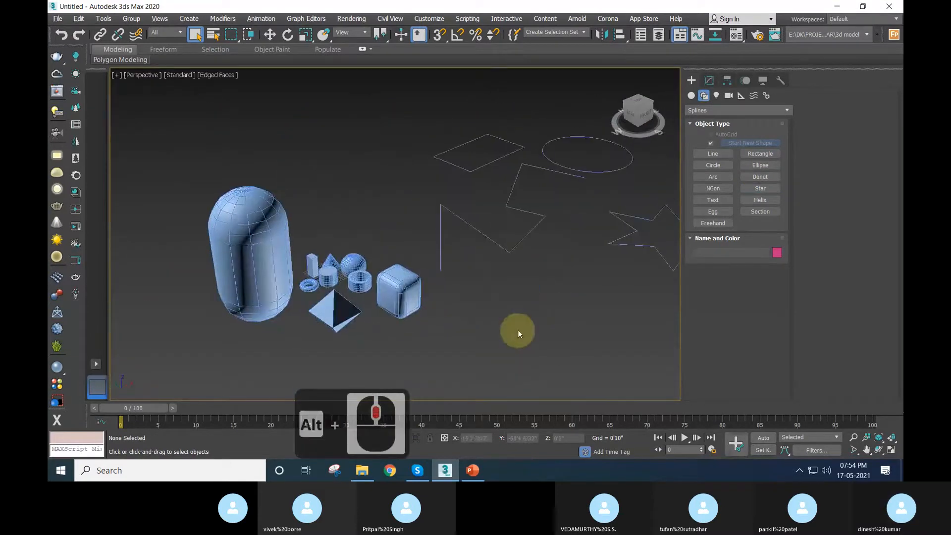
# Return to geometry creation and review the object types of Standard Primitives, followed by those of Extended Primitives.
pyautogui.click(692, 96)
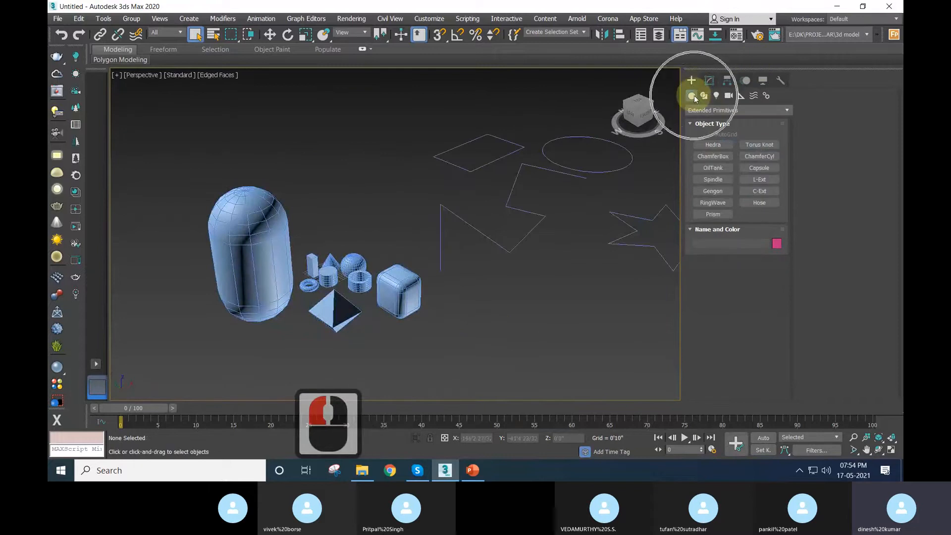
pyautogui.click(719, 110)
pyautogui.click(718, 108)
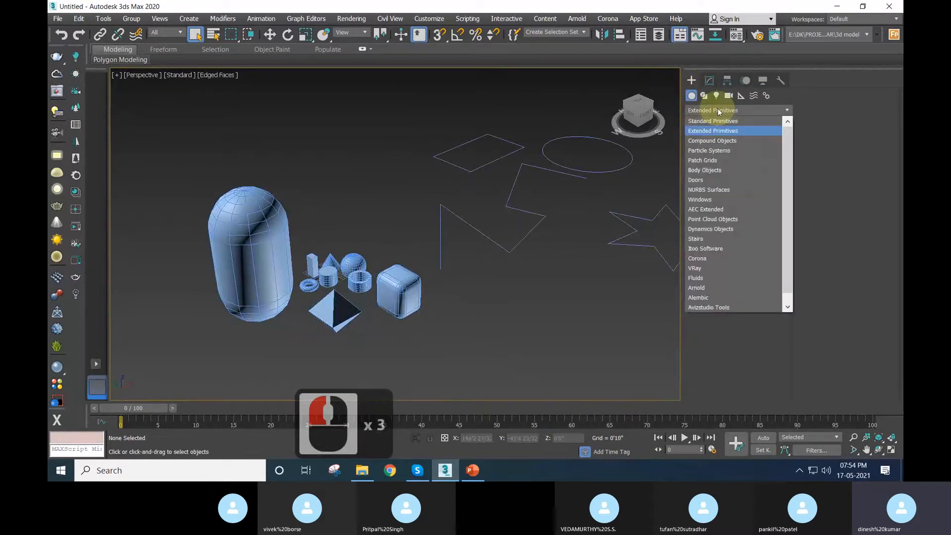
pyautogui.click(716, 120)
pyautogui.click(740, 110)
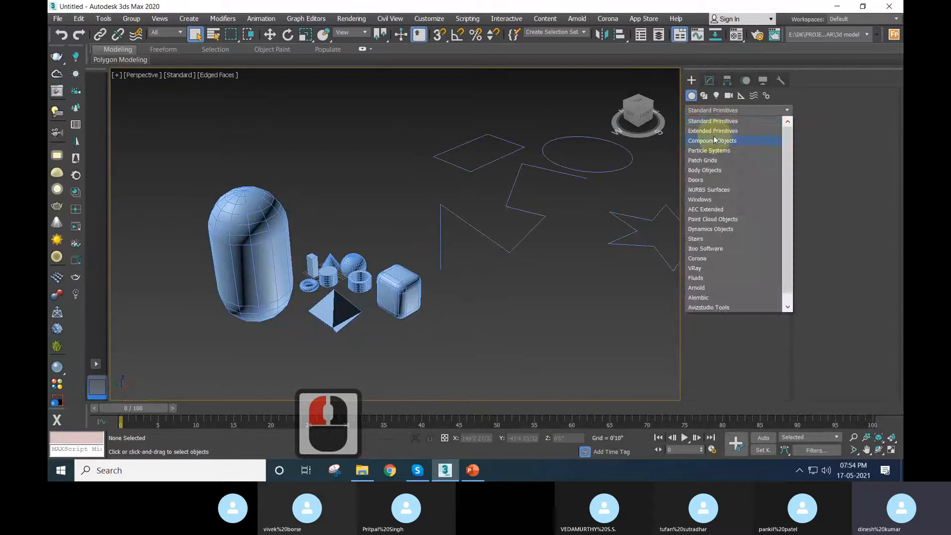
pyautogui.click(714, 133)
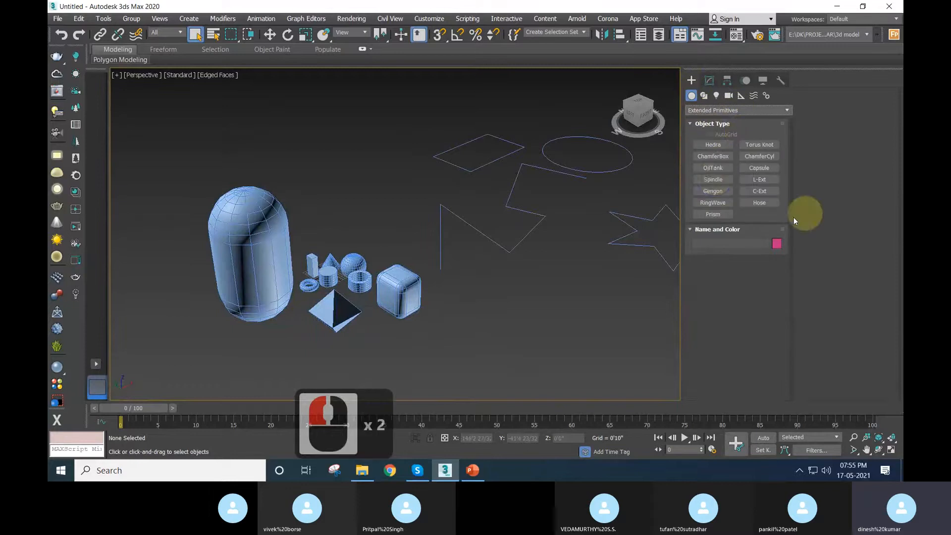
# Switch to shape creation to review the Splines object types and reframe the solids and splines in the Perspective viewport.
pyautogui.click(703, 97)
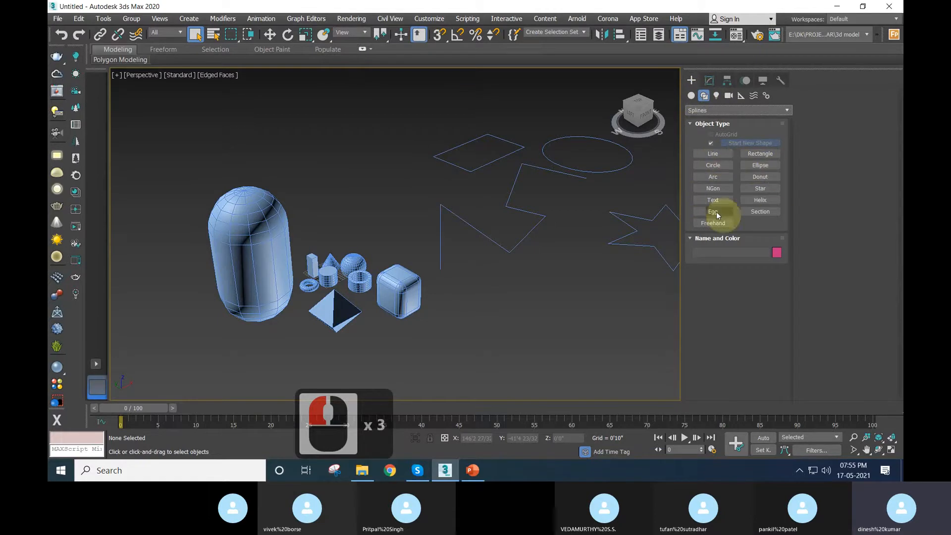
pyautogui.click(459, 330)
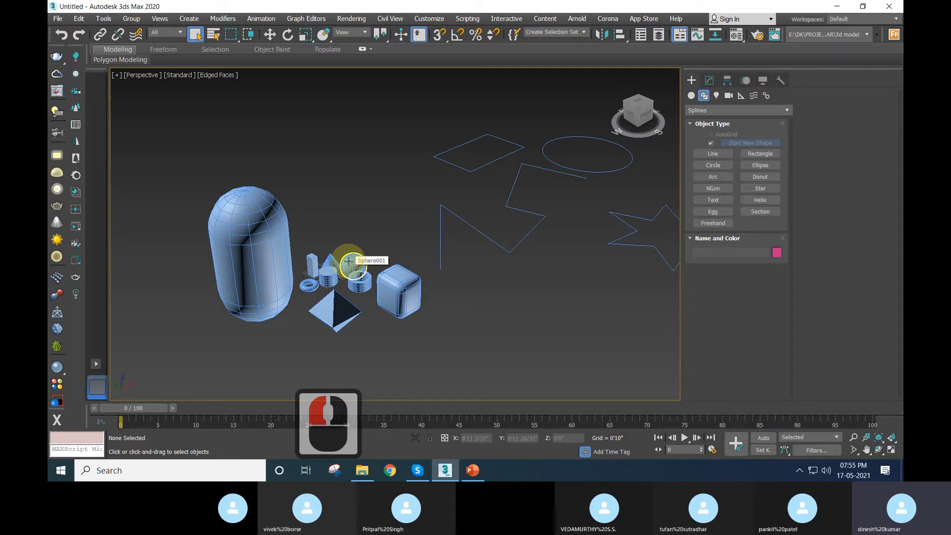
pyautogui.moveTo(484, 275); pyautogui.dragTo(424, 300, button='middle')
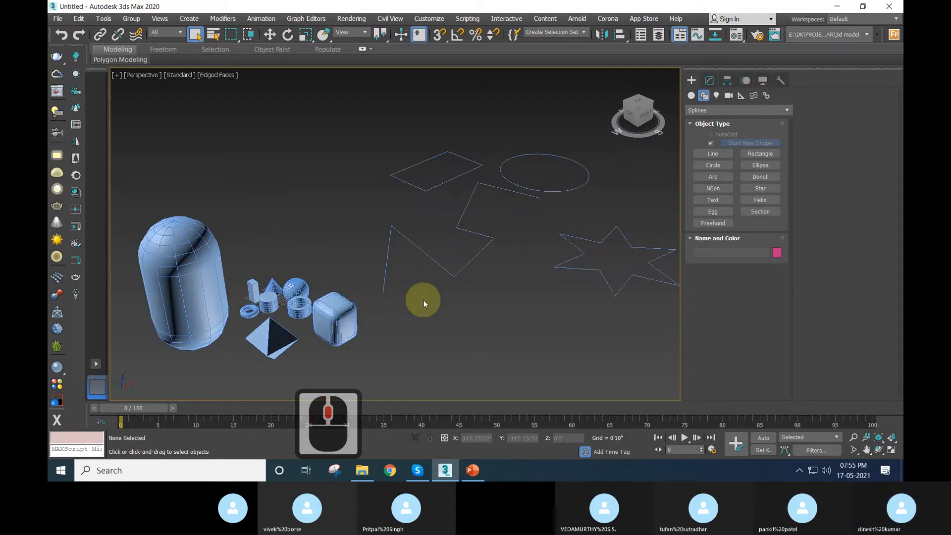
# Close 3ds Max without saving the scene and close the 3ds max folder window.
pyautogui.click(890, 6)
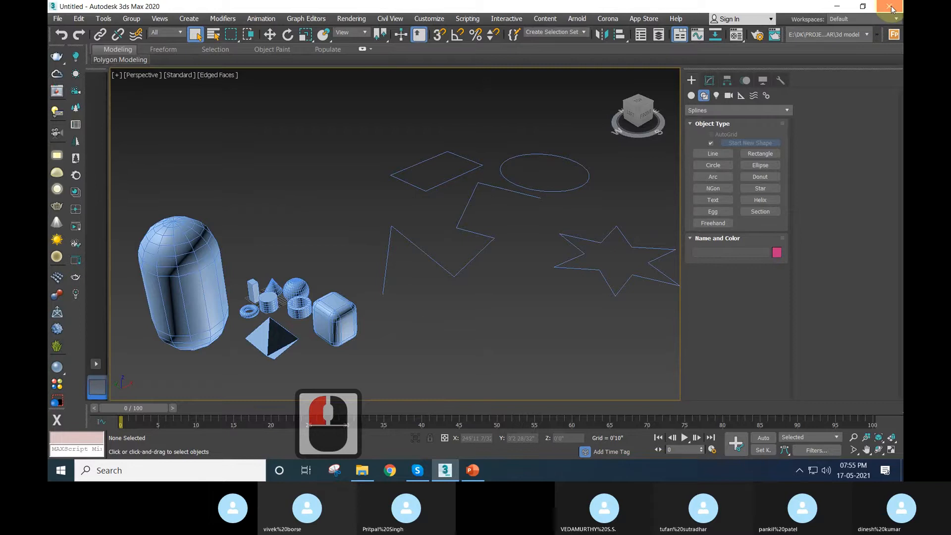
pyautogui.click(483, 247)
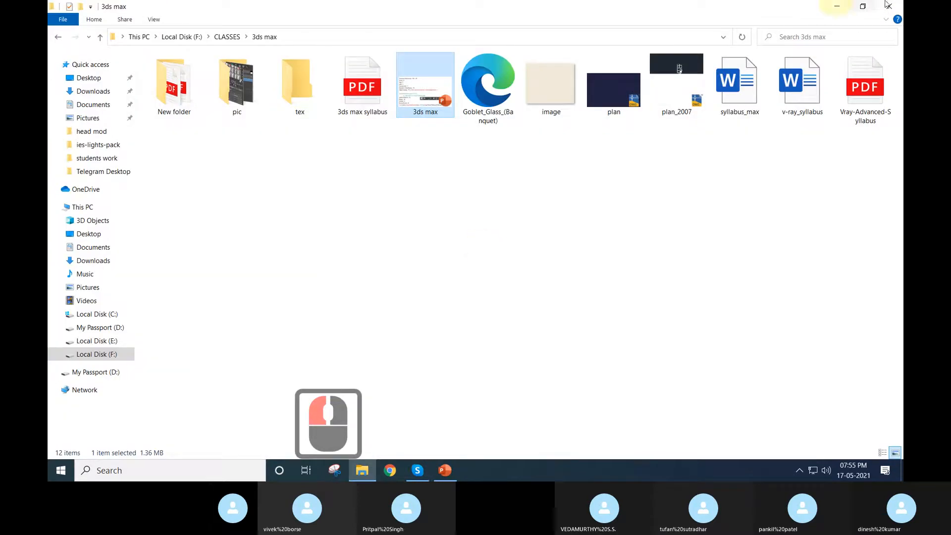
pyautogui.click(887, 5)
# Change the display resolution to 1366 × 768 (native) in the NVIDIA Control Panel and apply it.
pyautogui.rightClick(454, 137)
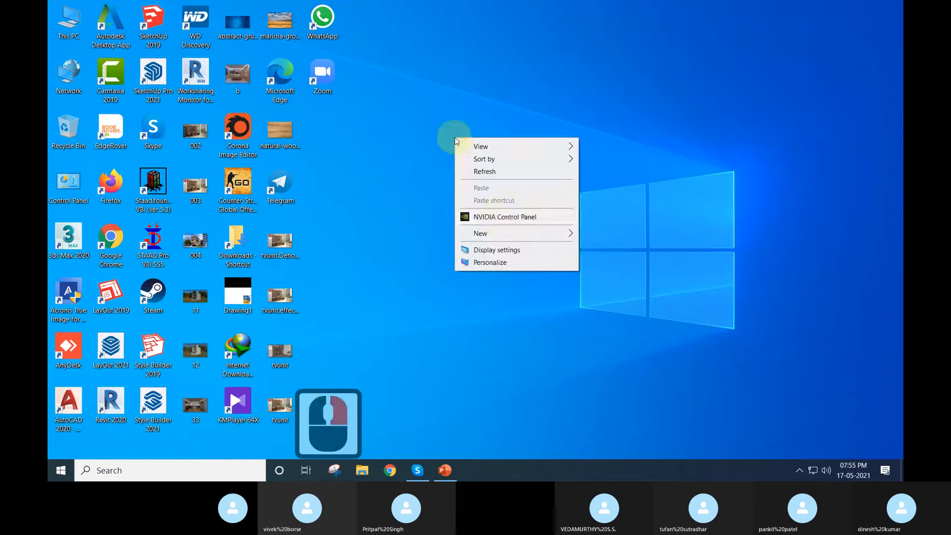
pyautogui.click(499, 222)
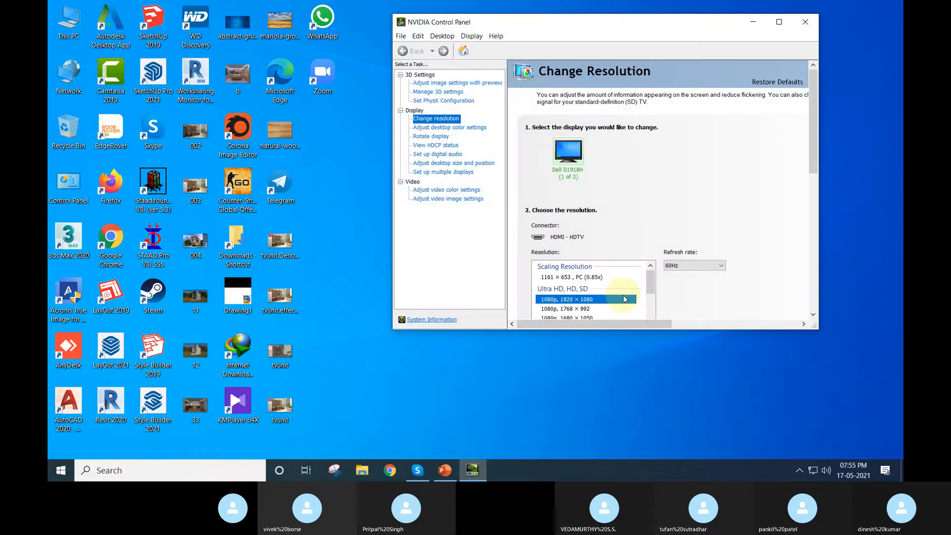
pyautogui.scroll(-4, 625, 299)
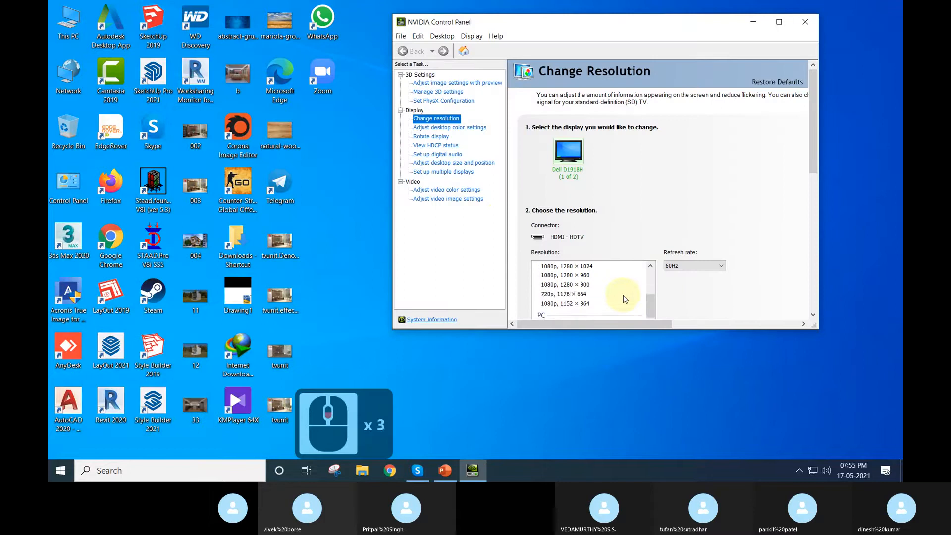
pyautogui.click(625, 300)
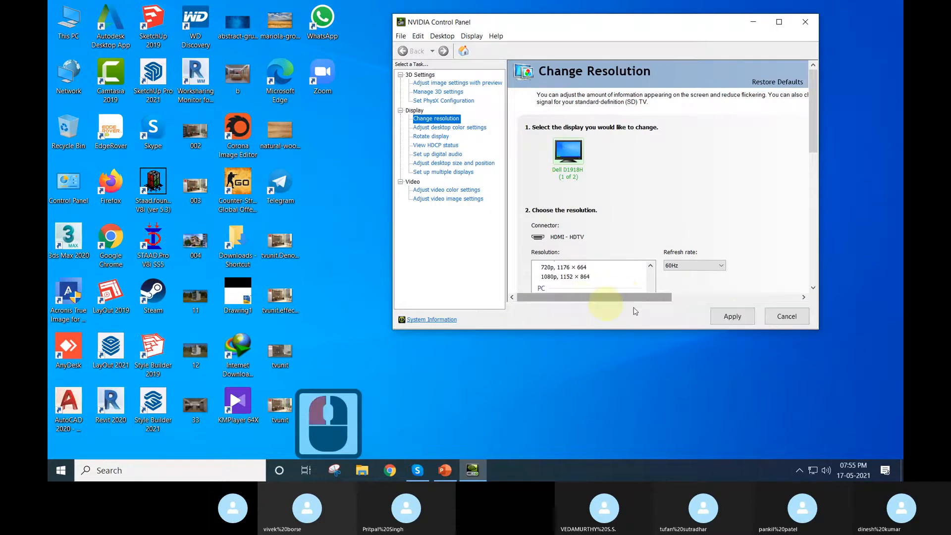
pyautogui.click(731, 316)
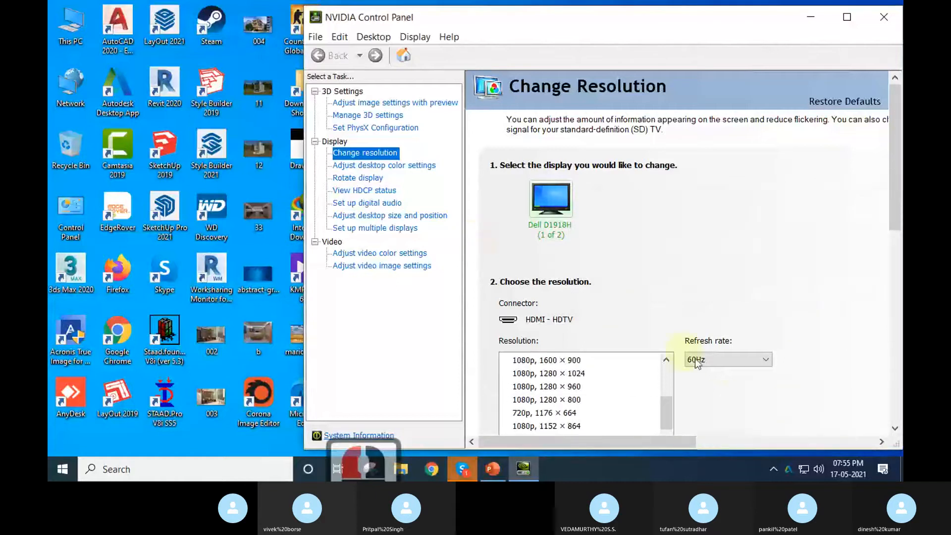
# Maximize the NVIDIA Control Panel and examine the selected resolution and the color settings below it.
pyautogui.scroll(-4, 730, 317)
pyautogui.click(848, 17)
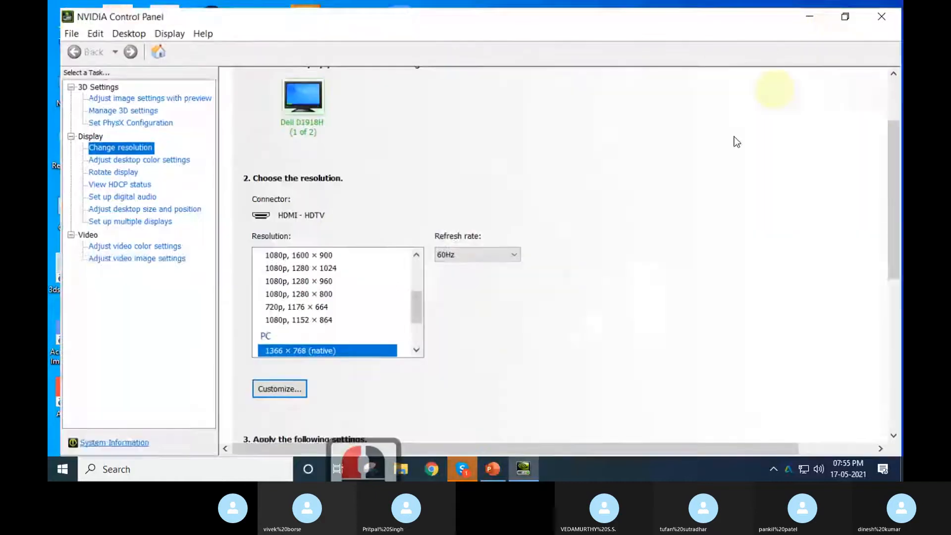
pyautogui.scroll(-10, 531, 326)
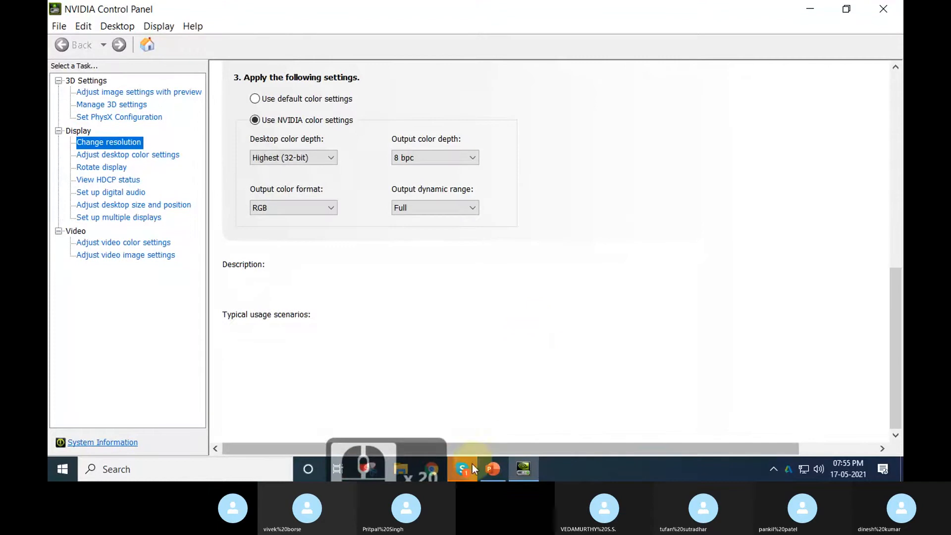
# Switch to Skype, check the recent chats and the ongoing class call, and minimize the call window.
pyautogui.click(465, 468)
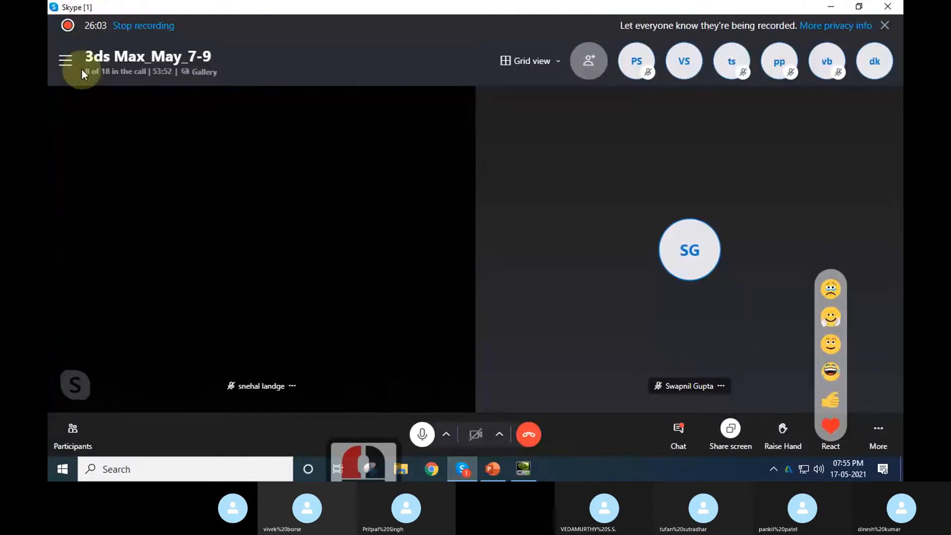
pyautogui.click(67, 62)
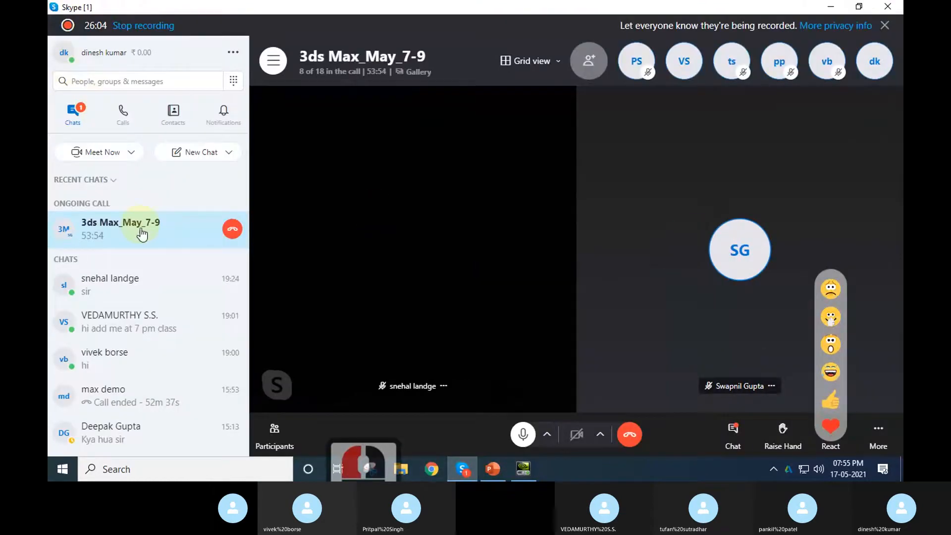
pyautogui.click(143, 234)
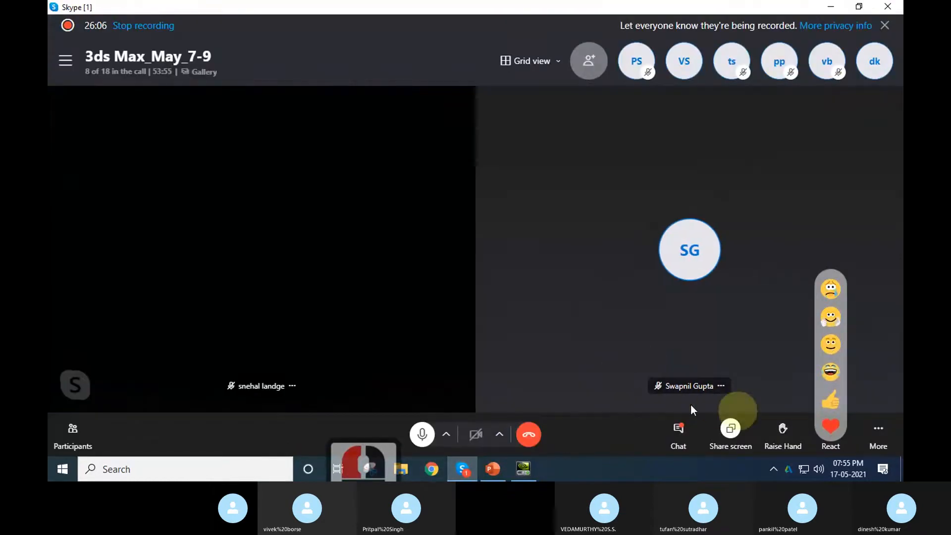
pyautogui.click(852, 8)
pyautogui.moveTo(825, 7); pyautogui.dragTo(605, 41)
pyautogui.click(828, 40)
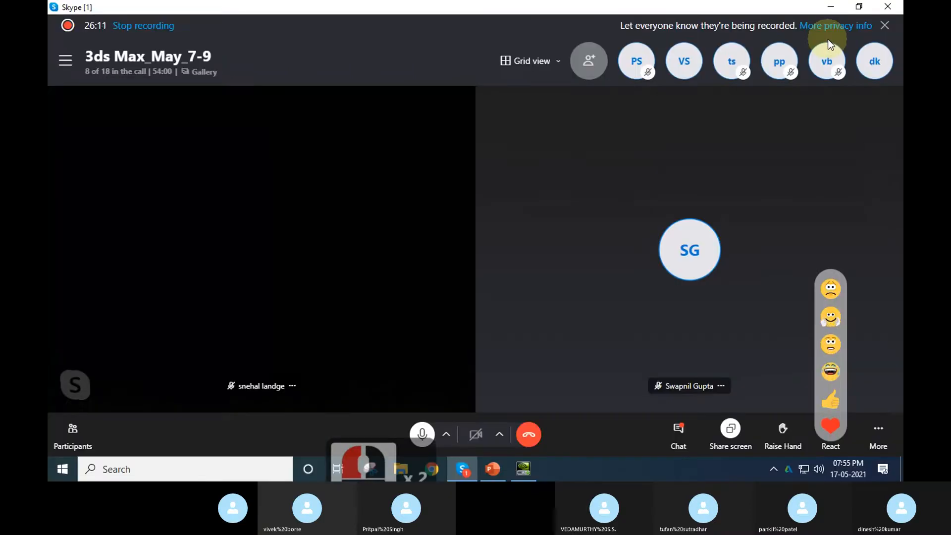
pyautogui.click(828, 7)
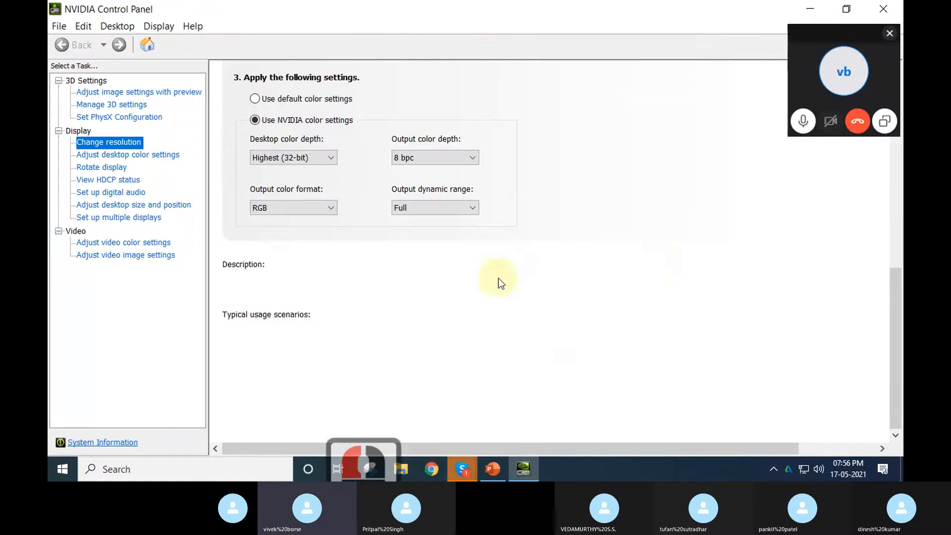
# Recheck the resolution settings, close the NVIDIA Control Panel and refresh the desktop.
pyautogui.scroll(2, 331, 292)
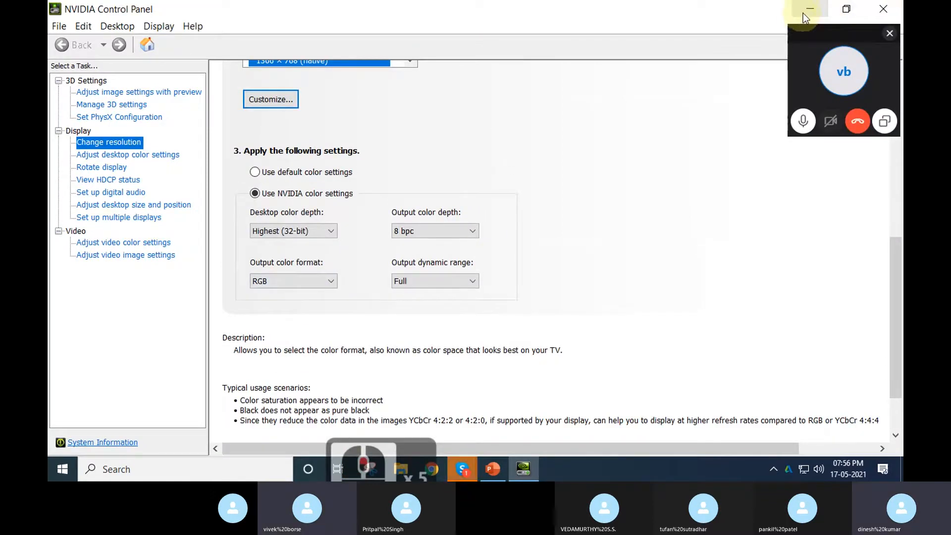
pyautogui.scroll(2, 584, 206)
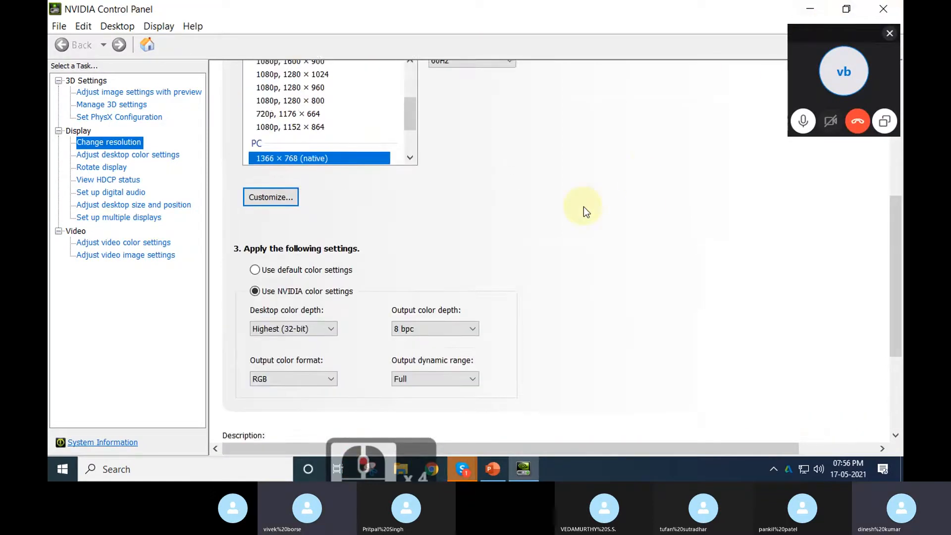
pyautogui.scroll(1, 584, 207)
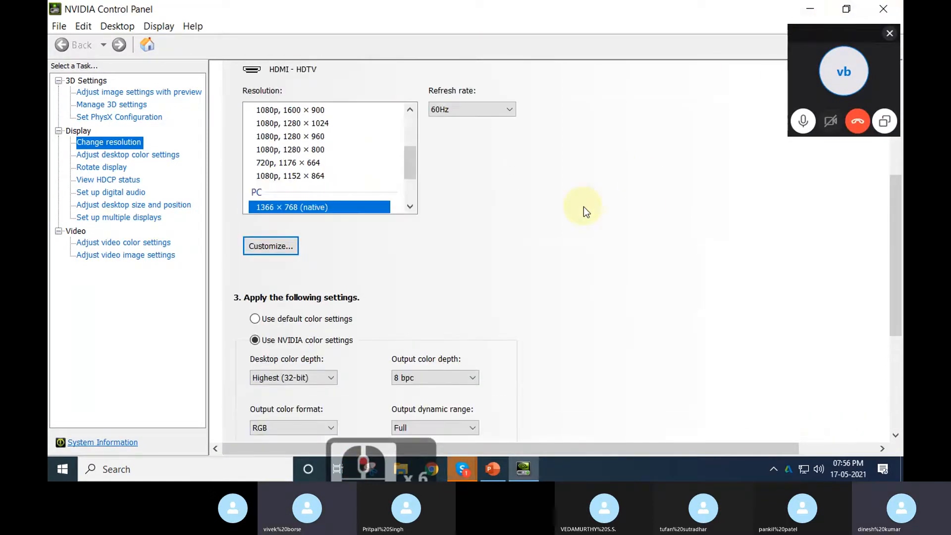
pyautogui.click(883, 8)
pyautogui.rightClick(432, 186)
pyautogui.click(467, 218)
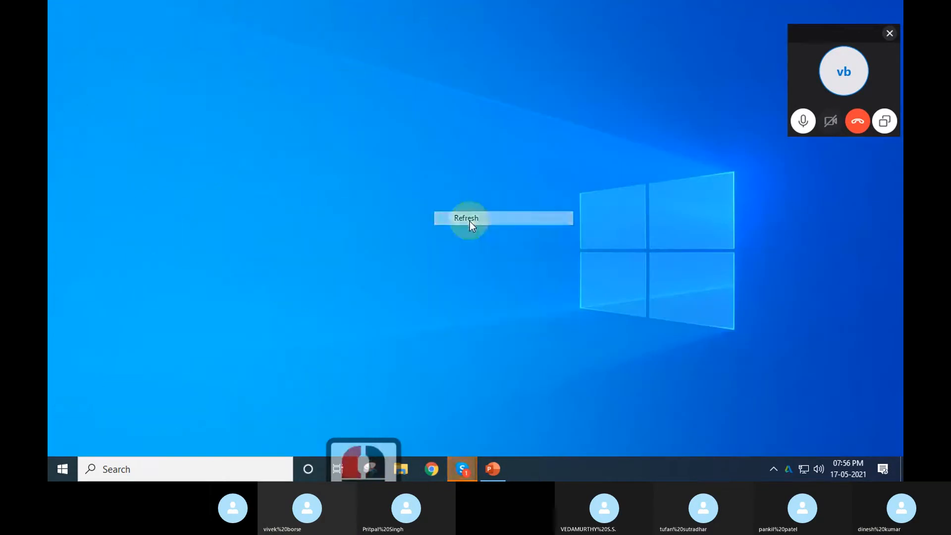
# Check the scaling options in the Windows Display settings without changing them, and close Settings.
pyautogui.rightClick(501, 170)
pyautogui.click(548, 293)
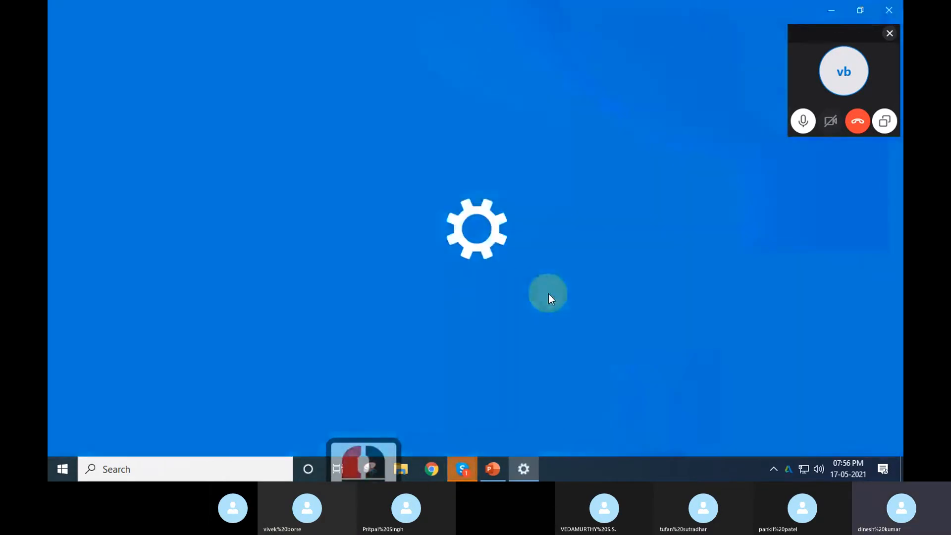
pyautogui.scroll(-8, 416, 297)
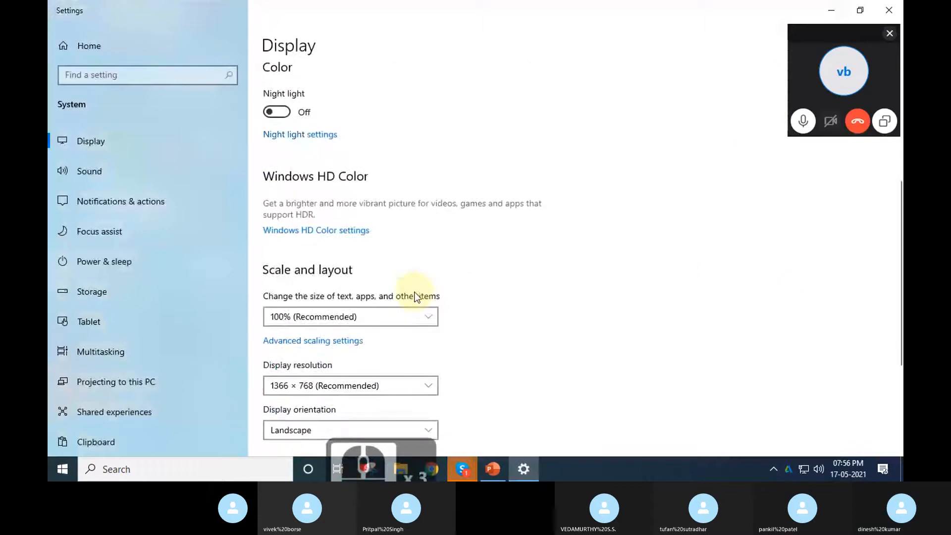
pyautogui.click(380, 188)
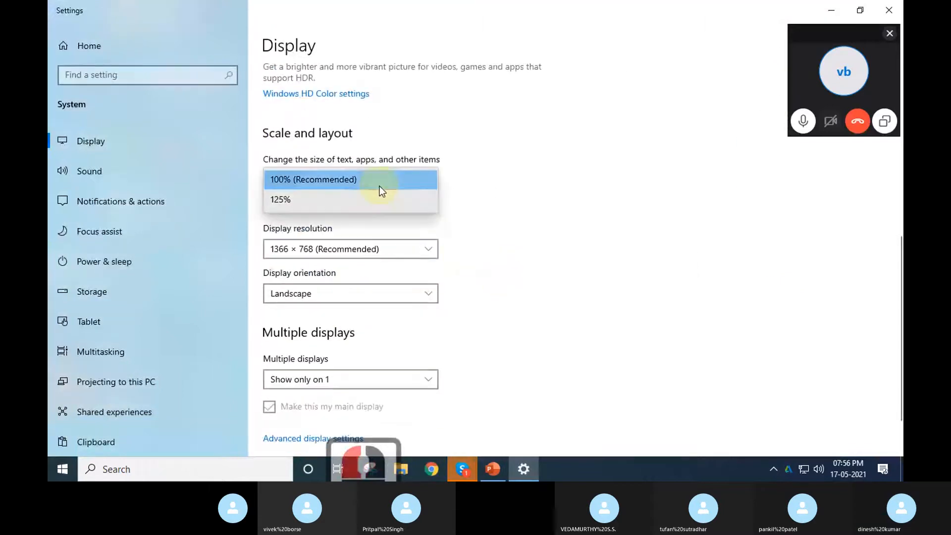
pyautogui.click(539, 252)
pyautogui.click(896, 10)
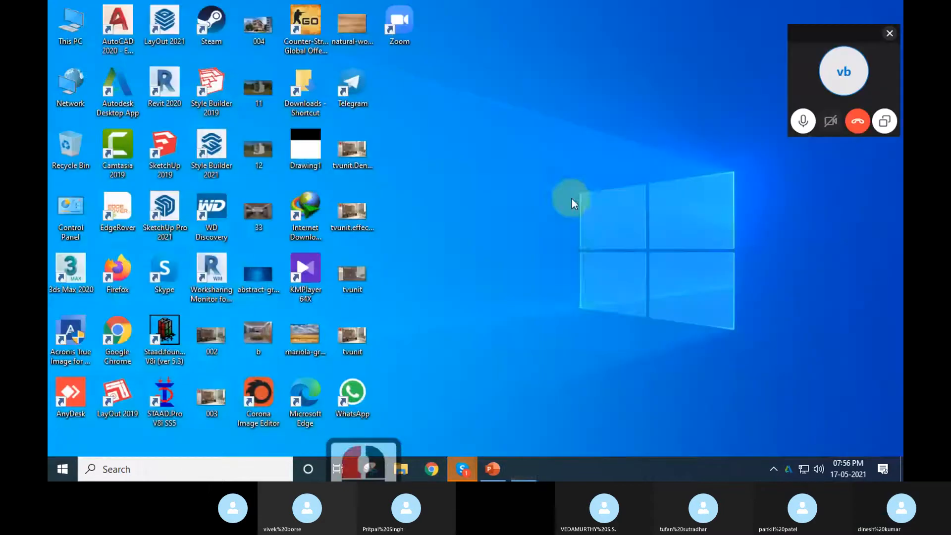
# Refresh the desktop and make its icons smaller.
pyautogui.rightClick(488, 192)
pyautogui.click(496, 226)
pyautogui.keyDown('ctrl'); pyautogui.scroll(-2, 442, 260); pyautogui.keyUp('ctrl')
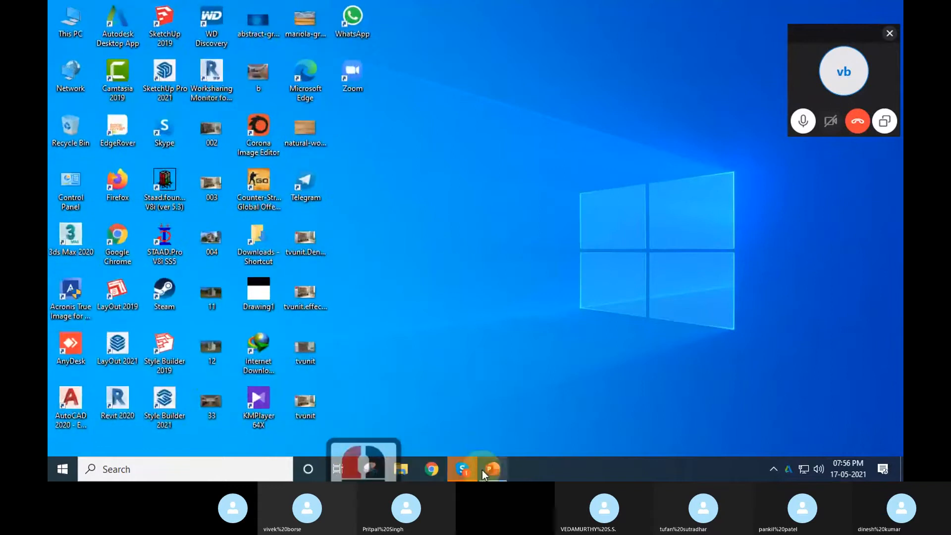
pyautogui.click(427, 284)
# Read the unread messages in the Skype call's chat, check the recent chats, and minimize Skype.
pyautogui.moveTo(458, 472)
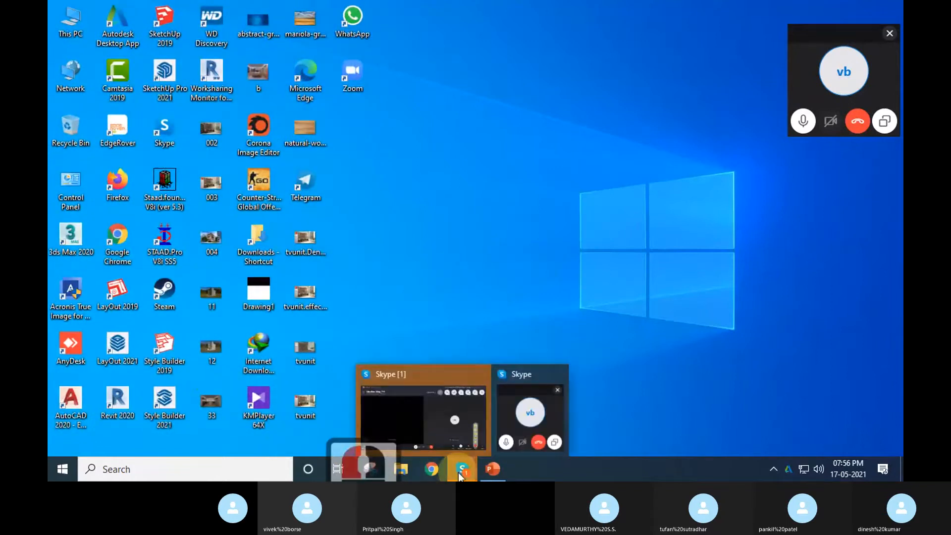
pyautogui.click(464, 413)
pyautogui.click(701, 432)
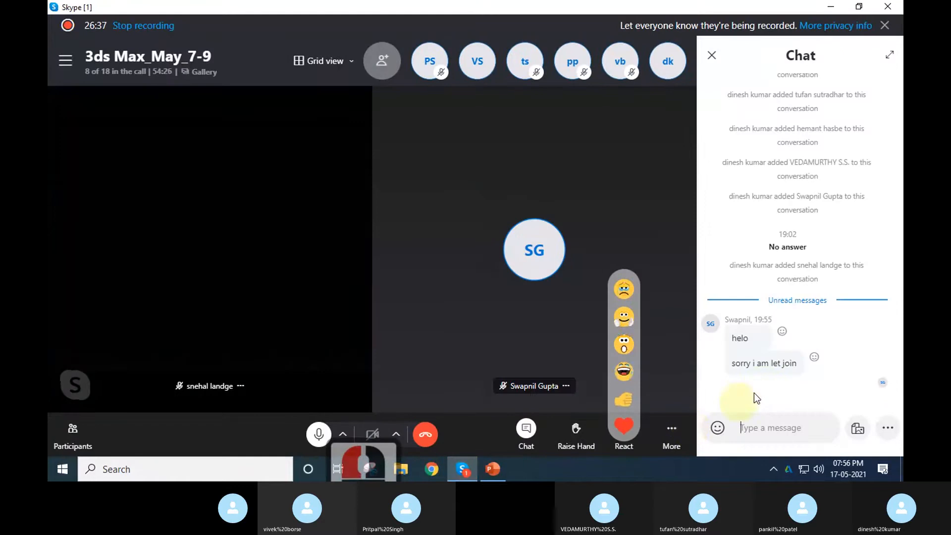
pyautogui.click(712, 55)
pyautogui.click(63, 69)
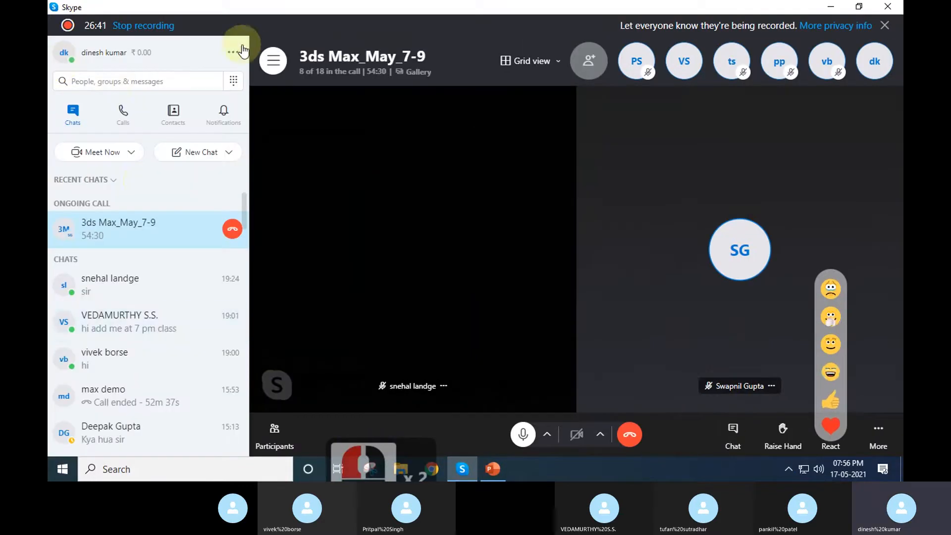
pyautogui.click(276, 62)
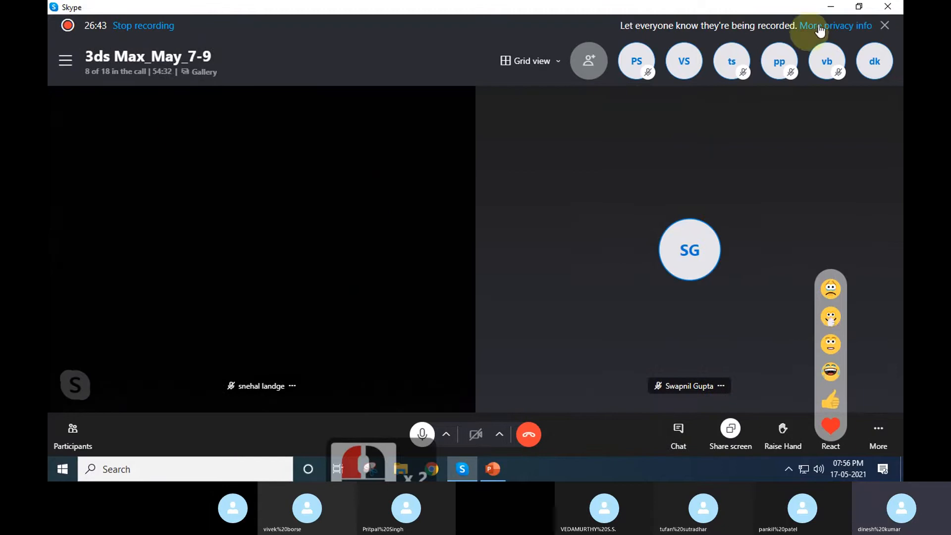
pyautogui.click(833, 4)
# Refresh the desktop and launch 3ds Max 2020.
pyautogui.rightClick(522, 241)
pyautogui.click(538, 202)
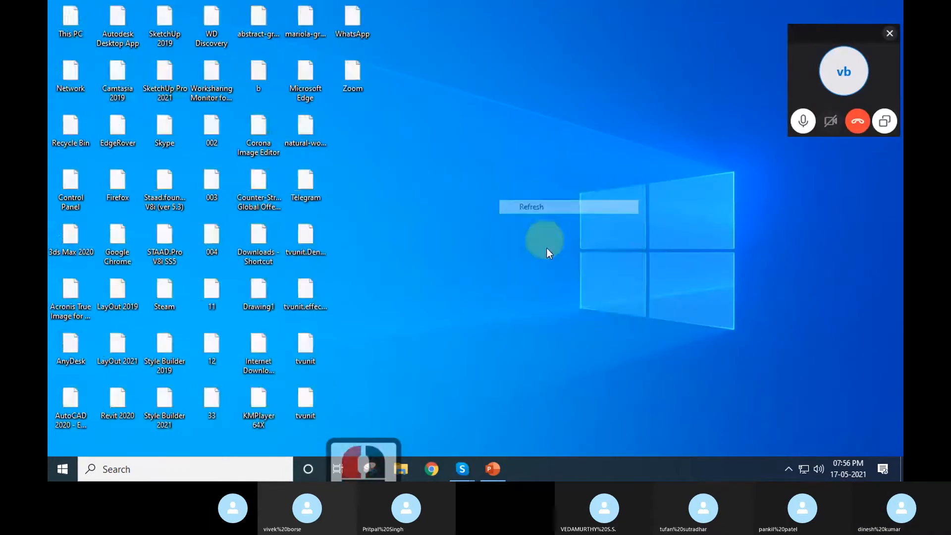
pyautogui.doubleClick(83, 244)
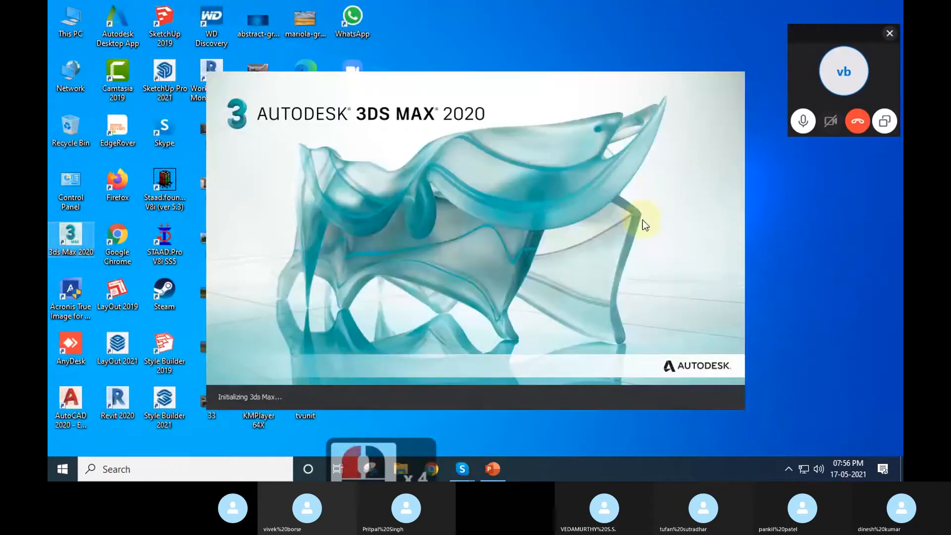
# Close the floating call window, bring up the full Skype call window and minimize it.
pyautogui.click(890, 34)
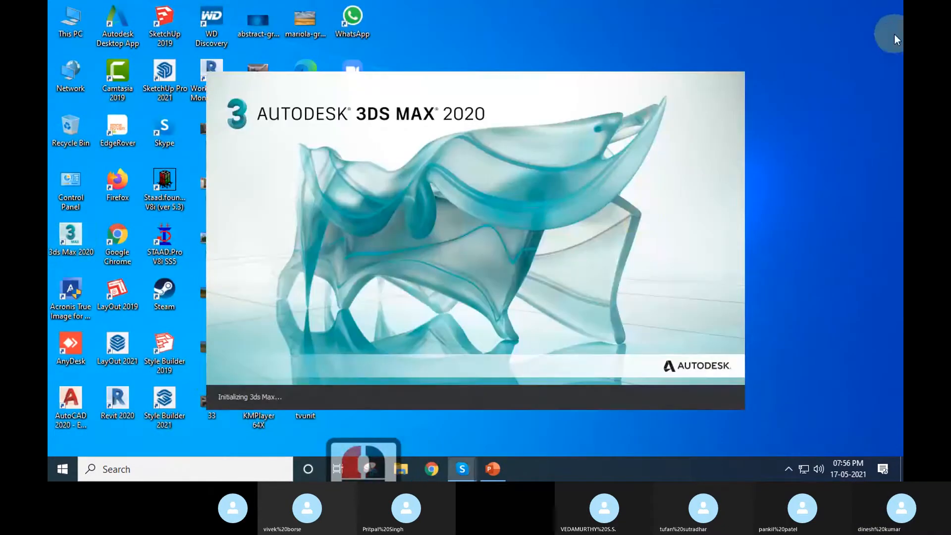
pyautogui.click(462, 469)
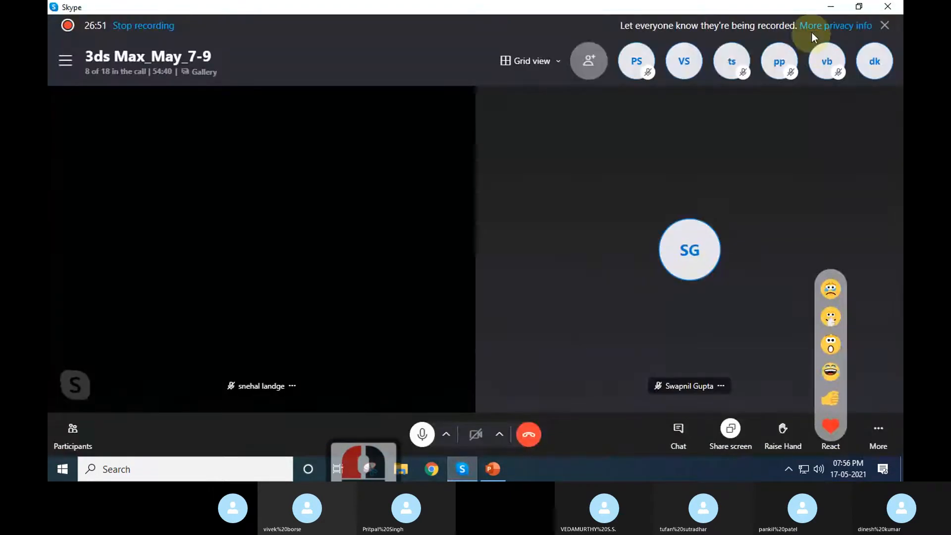
pyautogui.click(823, 8)
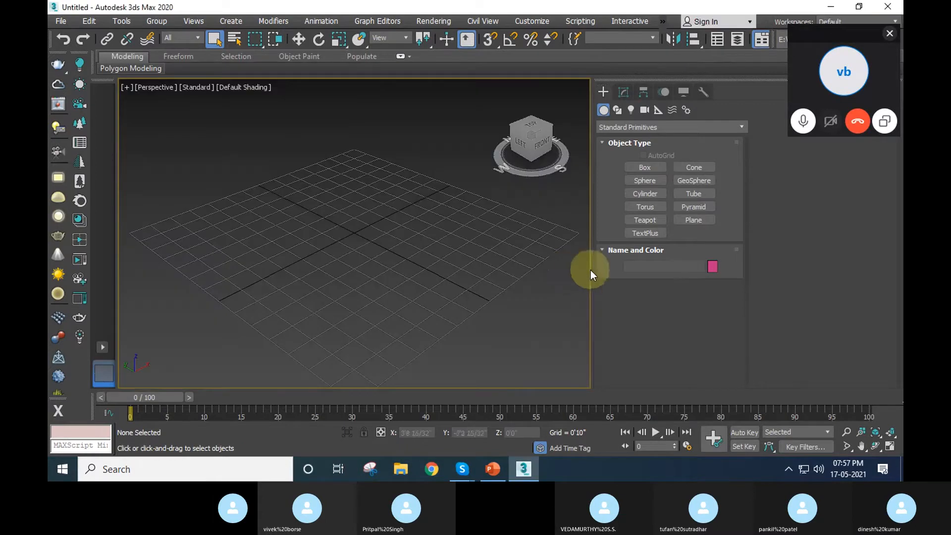
# Widen the viewport area by narrowing the command panel and turn off large toolbar buttons in the preferences.
pyautogui.moveTo(593, 257); pyautogui.dragTo(668, 258)
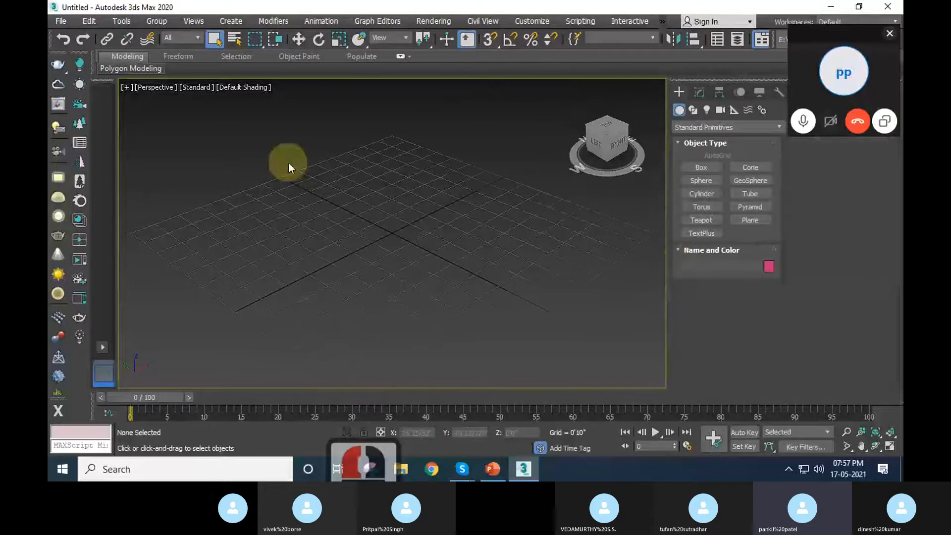
pyautogui.click(62, 22)
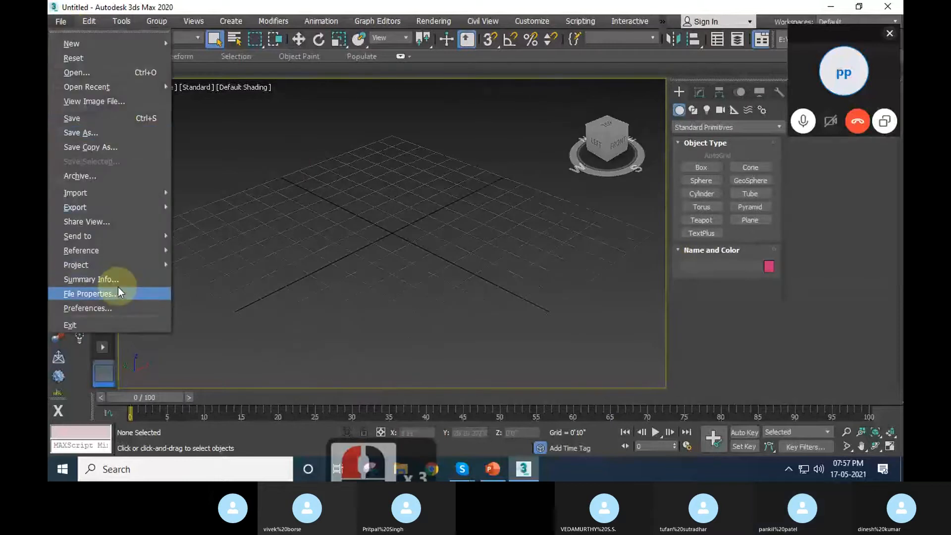
pyautogui.click(115, 304)
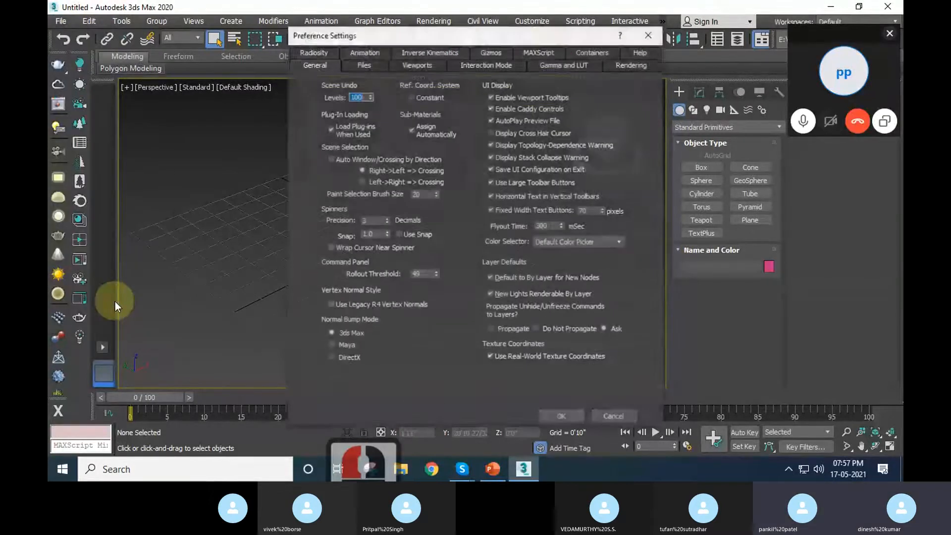
pyautogui.click(492, 183)
pyautogui.click(561, 412)
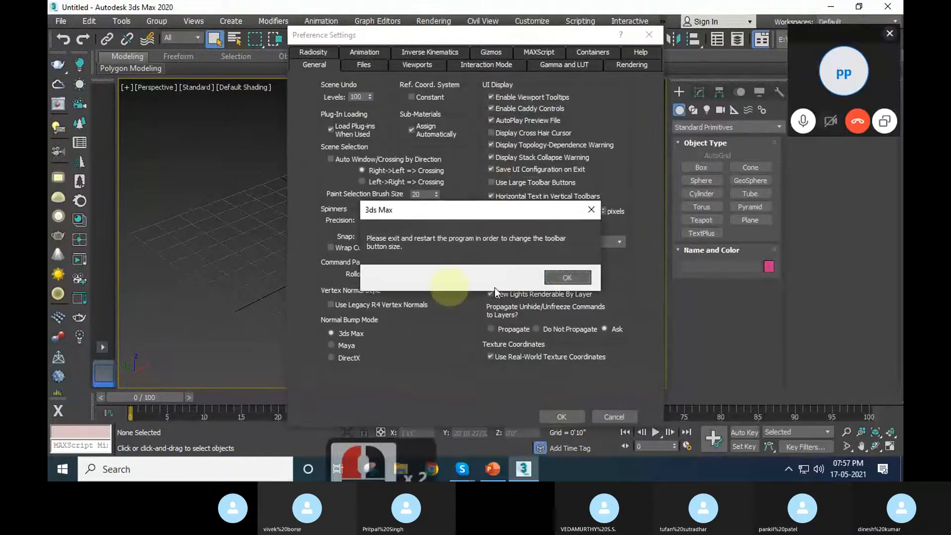
pyautogui.click(565, 277)
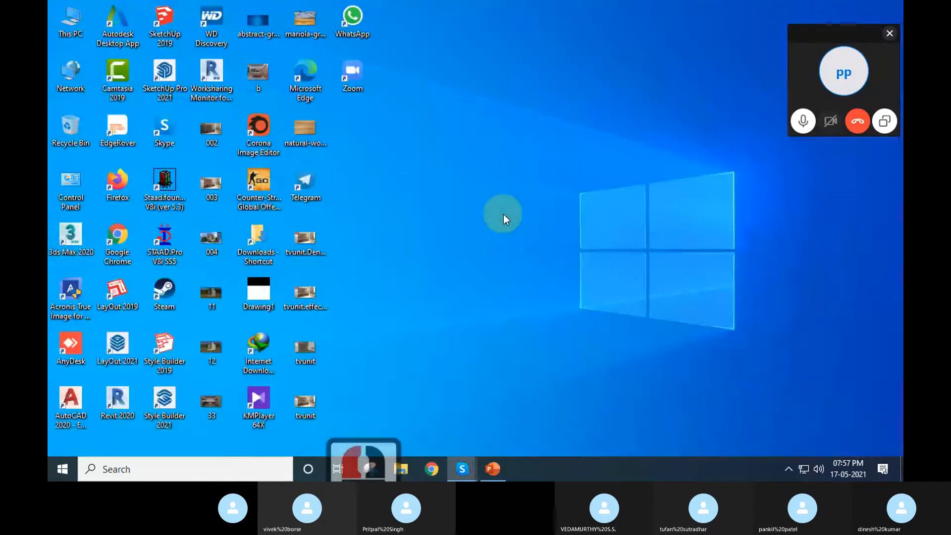
# Relaunch 3ds Max 2020 from the desktop to apply the toolbar button size.
pyautogui.doubleClick(70, 236)
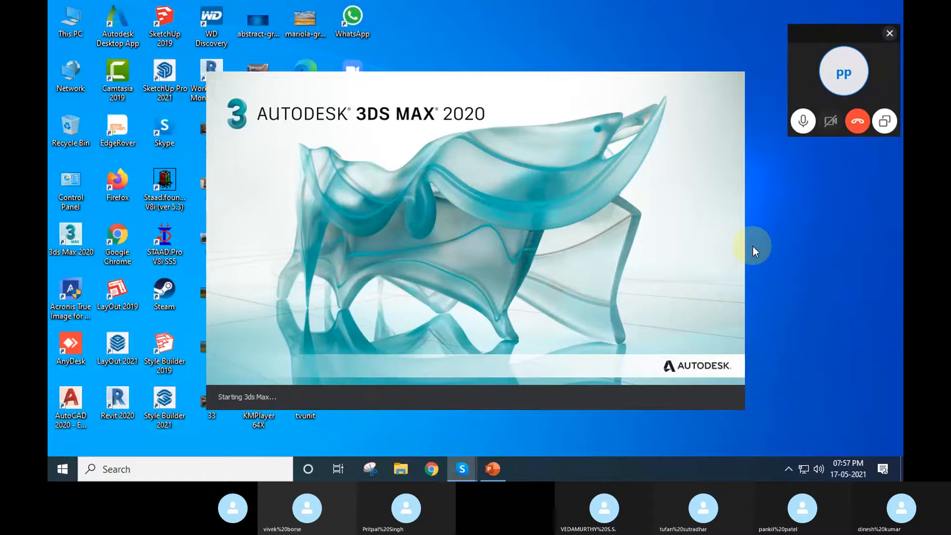
pyautogui.rightClick(768, 219)
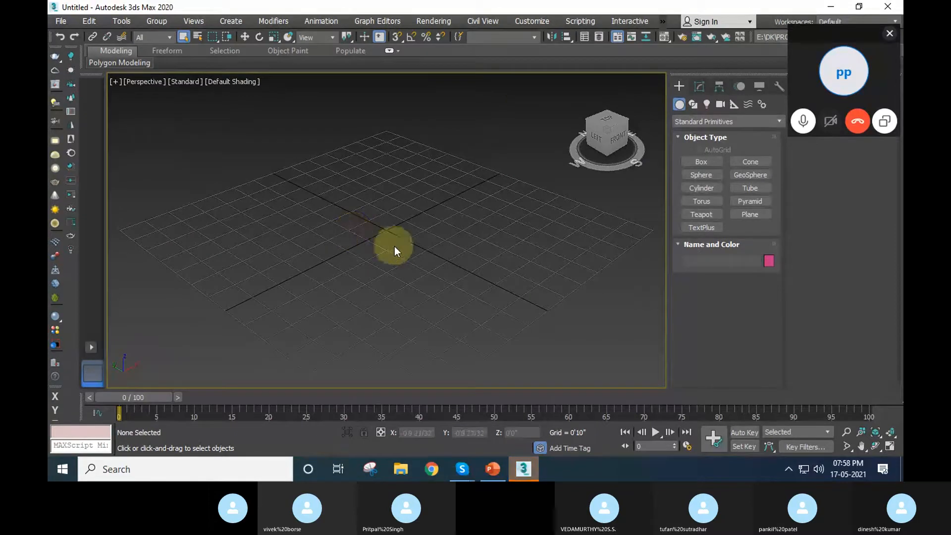
pyautogui.hotkey('alt', 'w')
pyautogui.hotkey('alt', 'w')
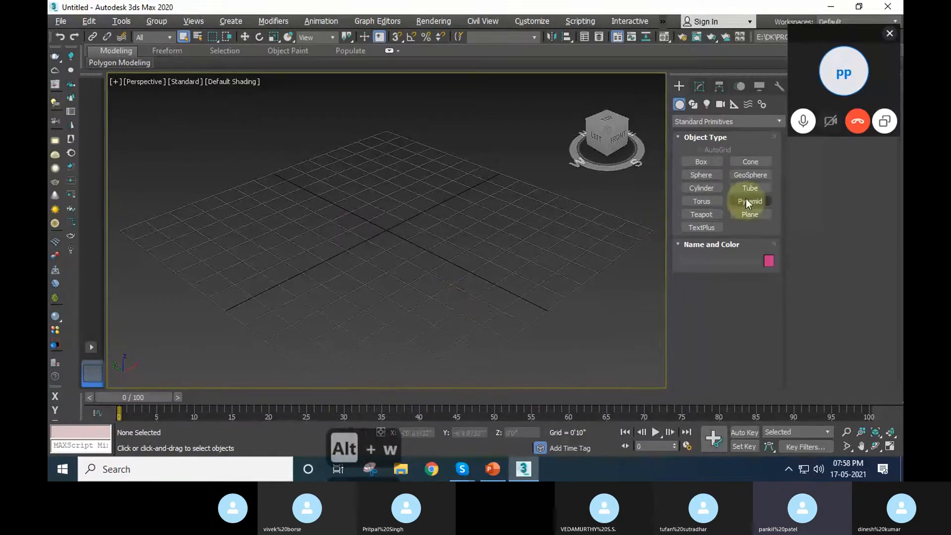
pyautogui.click(701, 162)
pyautogui.rightClick(427, 254)
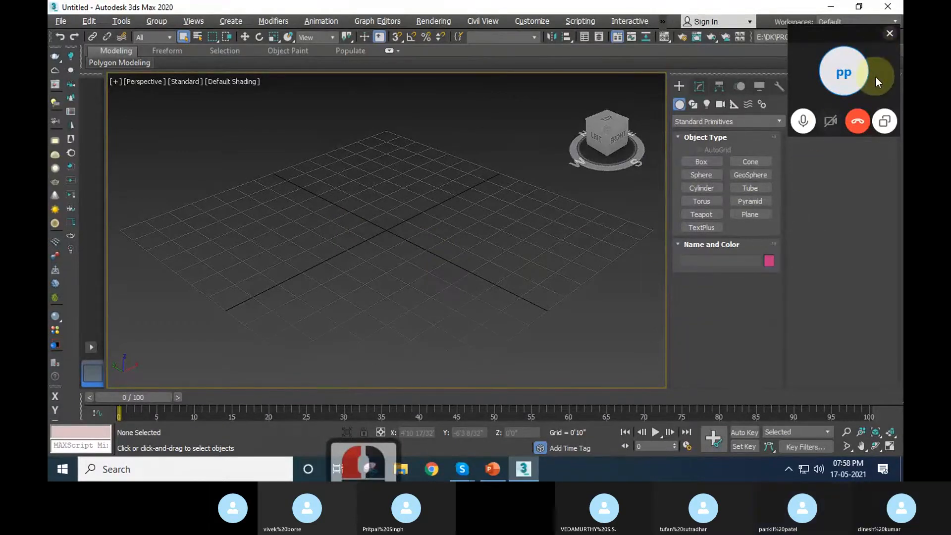
# Zoom out and pan the Perspective grid, and switch from the maximized view to the four-viewport layout.
pyautogui.scroll(-2, 415, 290)
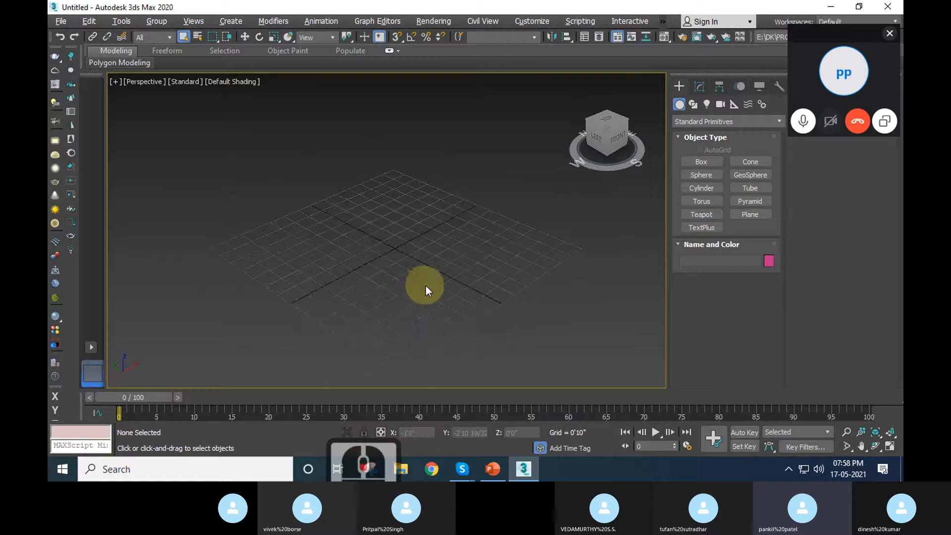
pyautogui.moveTo(426, 285); pyautogui.dragTo(419, 308, button='middle')
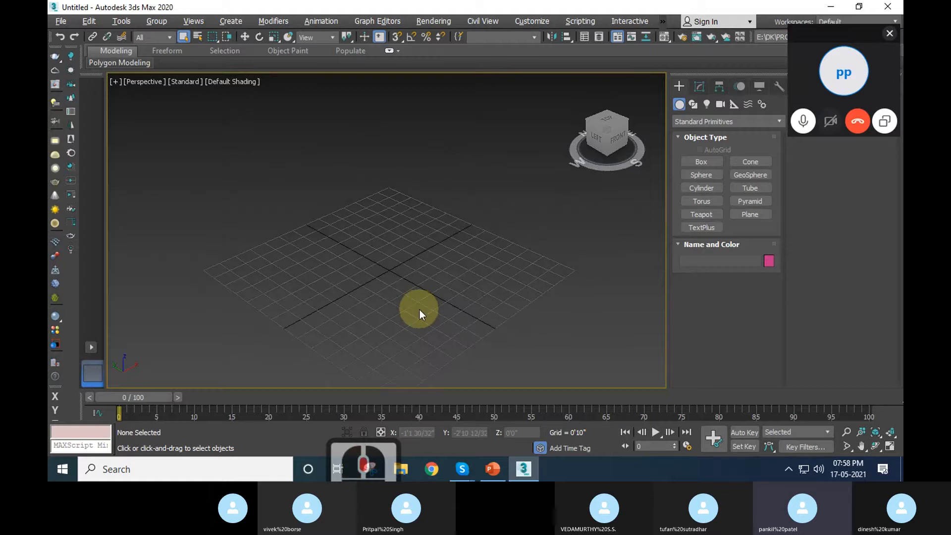
pyautogui.hotkey('alt', 'w')
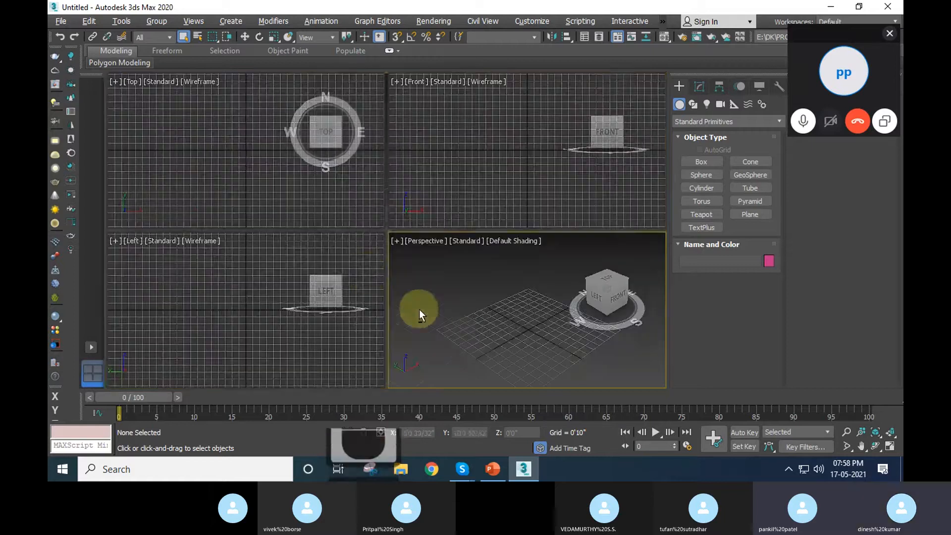
# Maximize the Top viewport and leave open grid space for drawing.
pyautogui.click(193, 185)
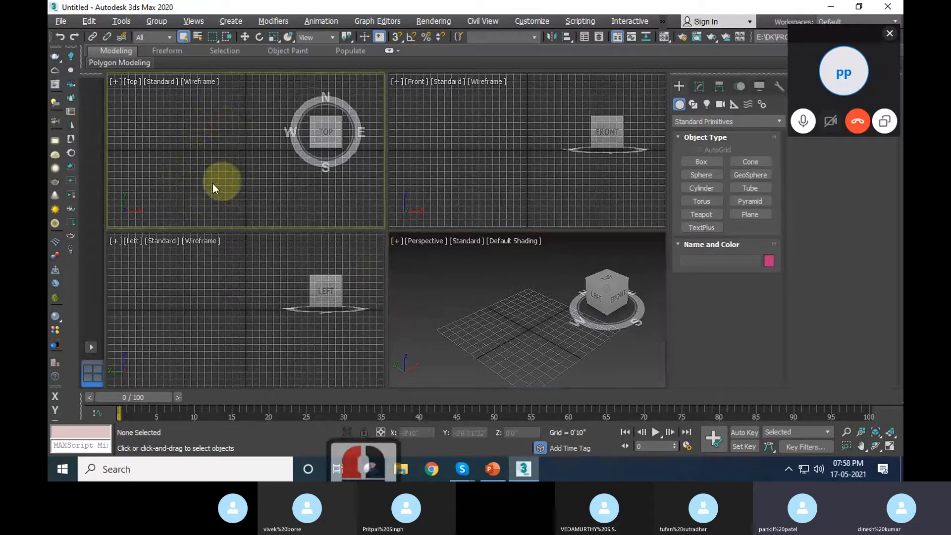
pyautogui.moveTo(249, 170); pyautogui.dragTo(228, 175, button='middle')
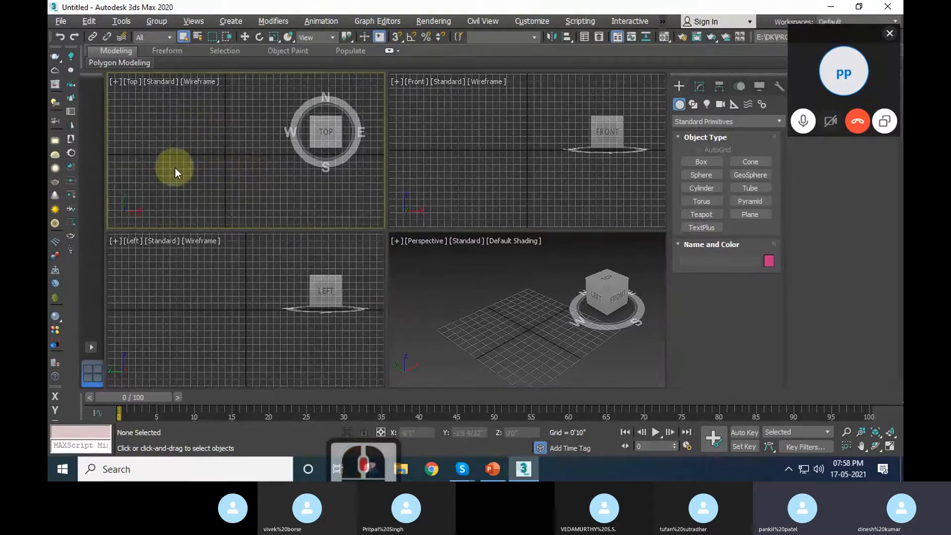
pyautogui.hotkey('alt', 'w')
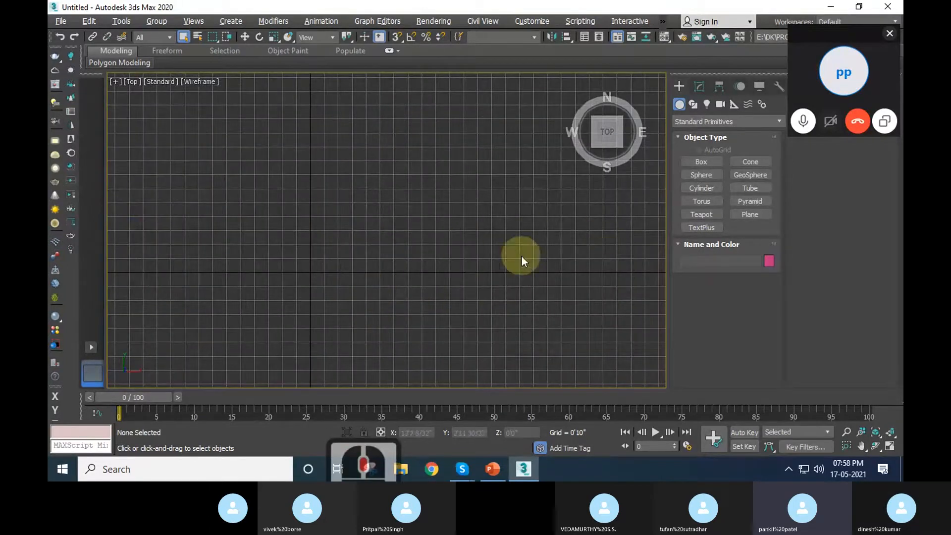
pyautogui.moveTo(455, 260); pyautogui.dragTo(386, 172, button='middle')
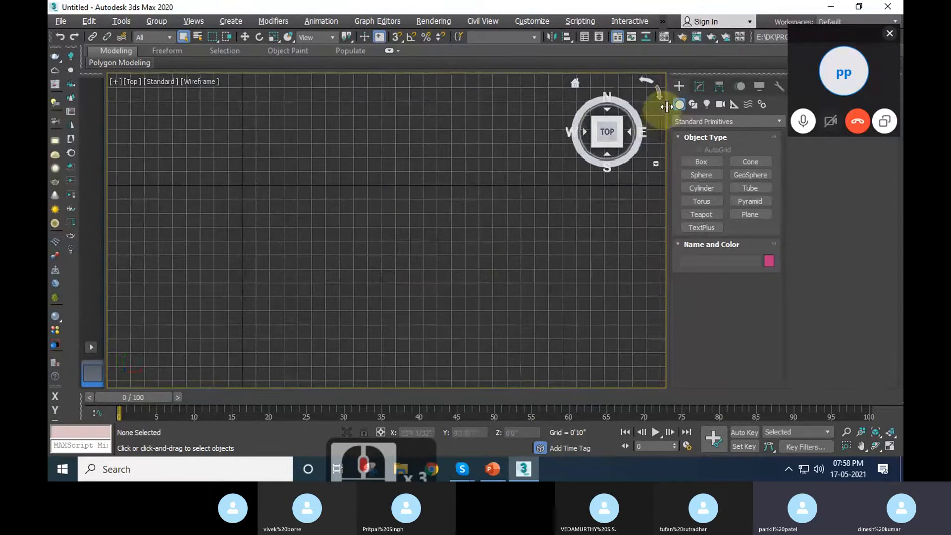
# Draw an open zigzag spline with seven corner vertices across the Top viewport using the Line tool.
pyautogui.click(693, 104)
pyautogui.click(702, 171)
pyautogui.click(244, 259)
pyautogui.click(355, 129)
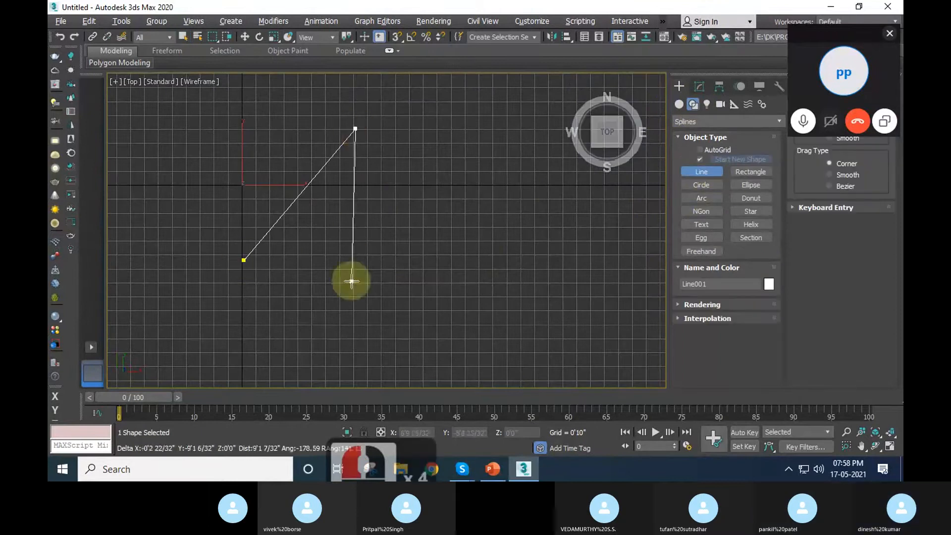
pyautogui.click(351, 282)
pyautogui.click(448, 247)
pyautogui.click(400, 197)
pyautogui.click(474, 131)
pyautogui.click(533, 217)
pyautogui.rightClick(587, 255)
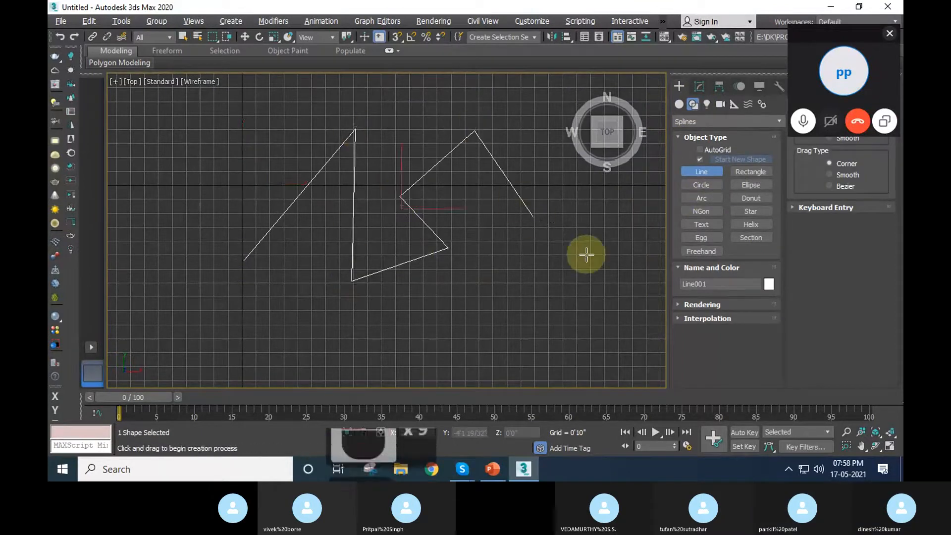
# Exit the Line tool and delete the zigzag spline from the Top viewport.
pyautogui.rightClick(376, 262)
pyautogui.scroll(-2, 426, 275)
pyautogui.press('Delete')
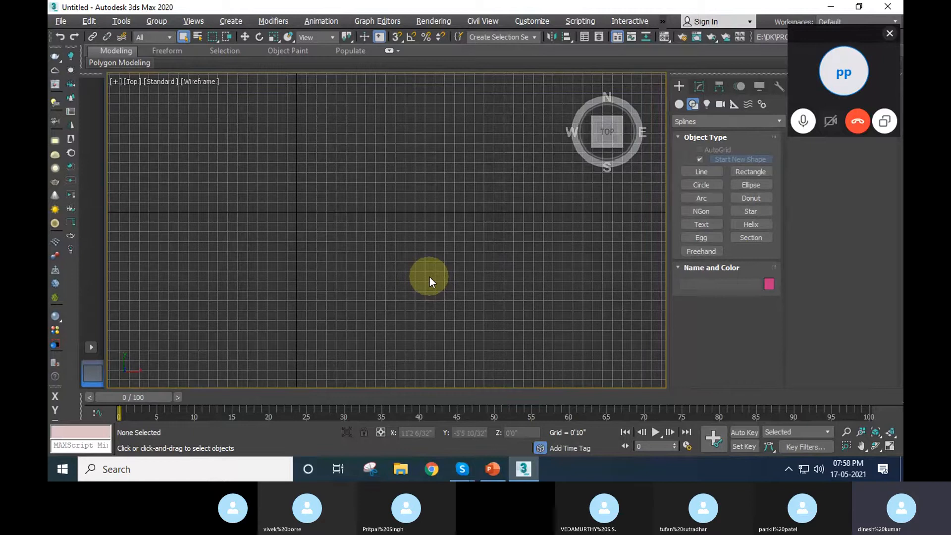
# Set the ViewCube size to Small in the viewport configuration.
pyautogui.rightClick(596, 136)
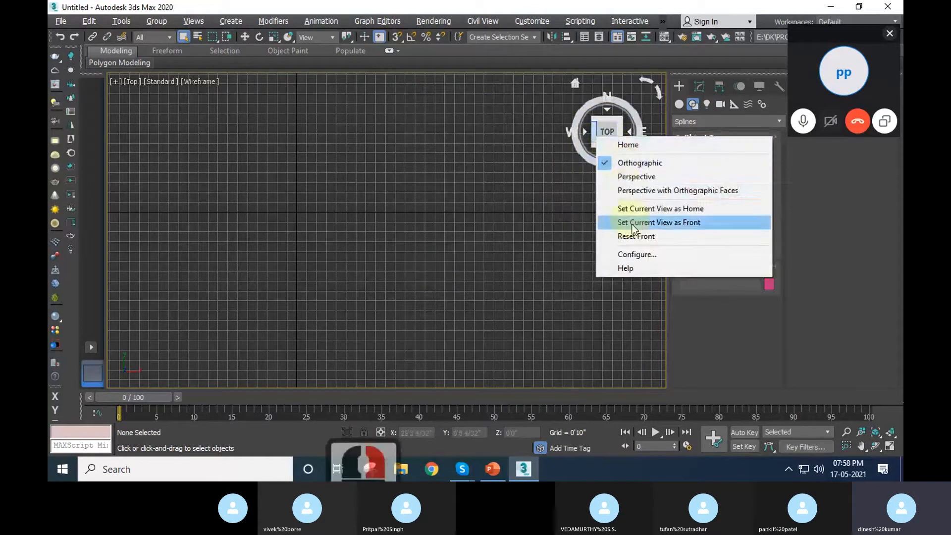
pyautogui.click(635, 255)
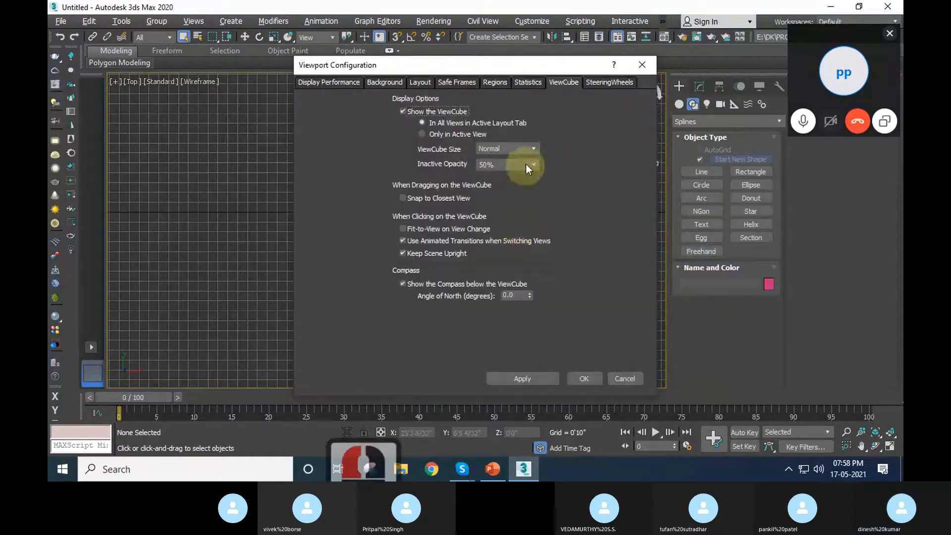
pyautogui.click(522, 148)
pyautogui.click(490, 176)
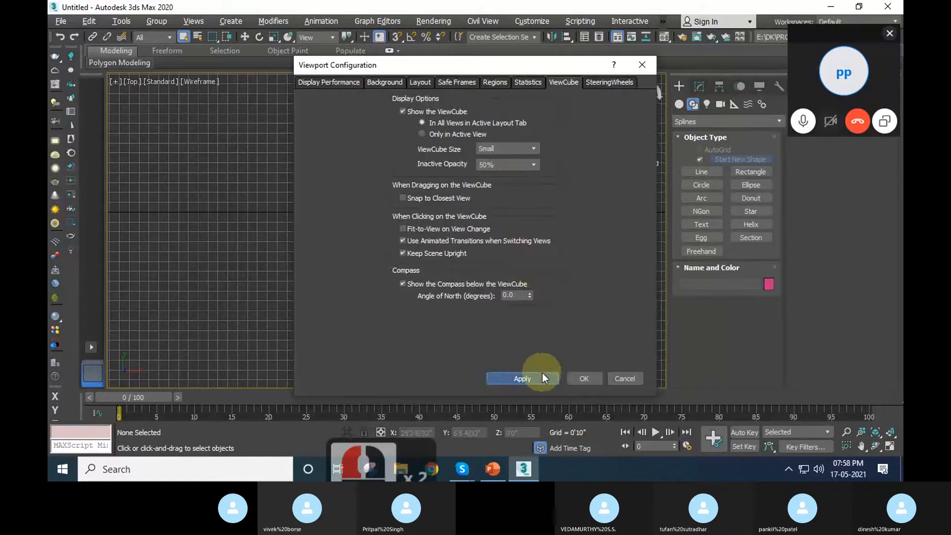
pyautogui.click(588, 379)
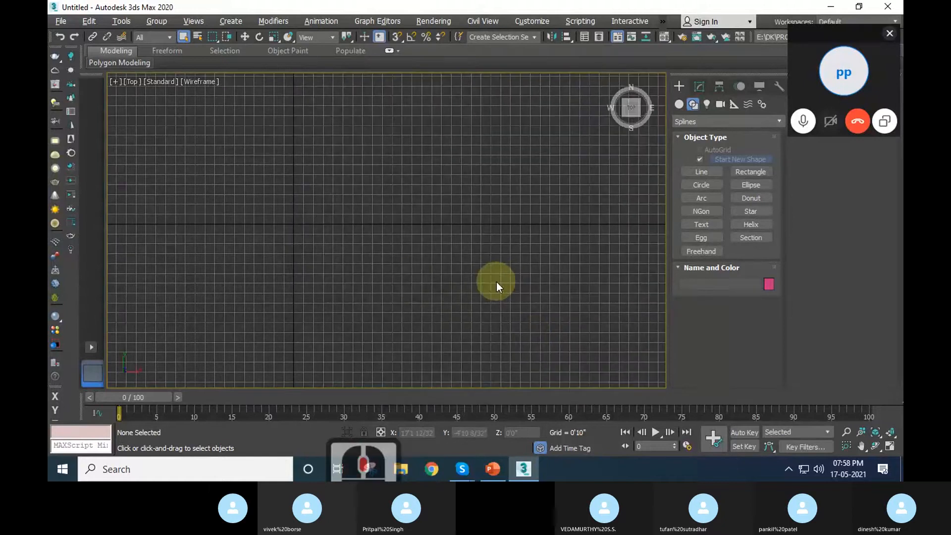
# Switch from the maximized Top view to a maximized Perspective viewport.
pyautogui.hotkey('alt', 'w')
pyautogui.click(560, 313)
pyautogui.hotkey('alt', 'w')
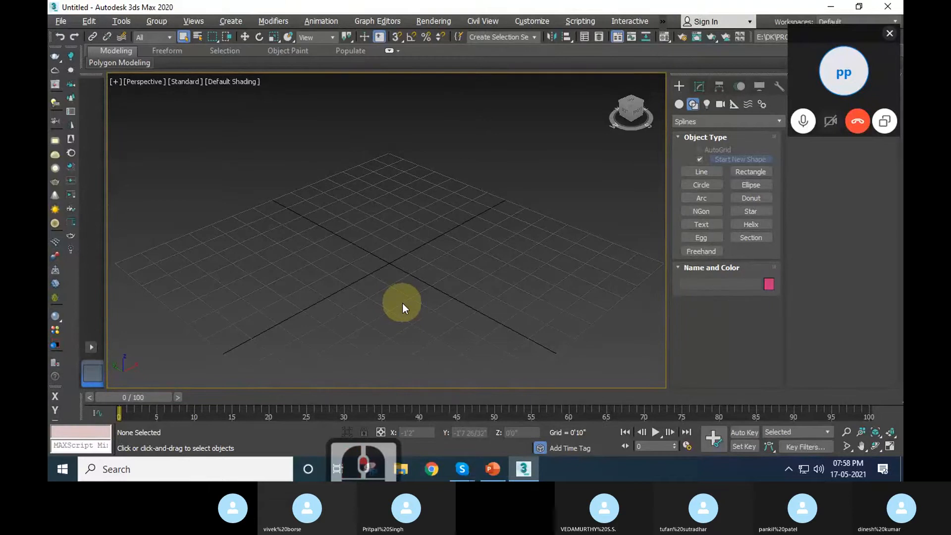
# Exit the Carnac key display and the Cursor Highlighter background utilities.
pyautogui.click(788, 468)
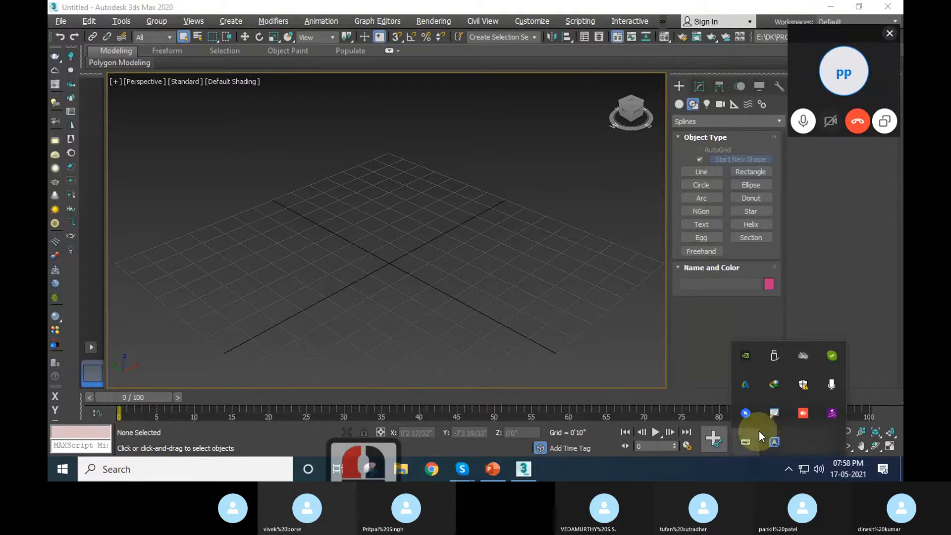
pyautogui.rightClick(832, 420)
pyautogui.click(813, 421)
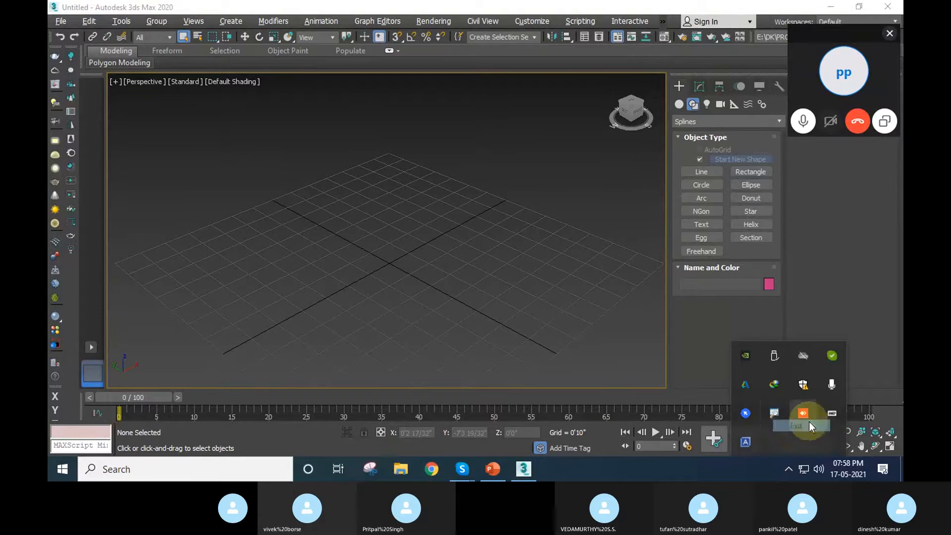
pyautogui.click(787, 469)
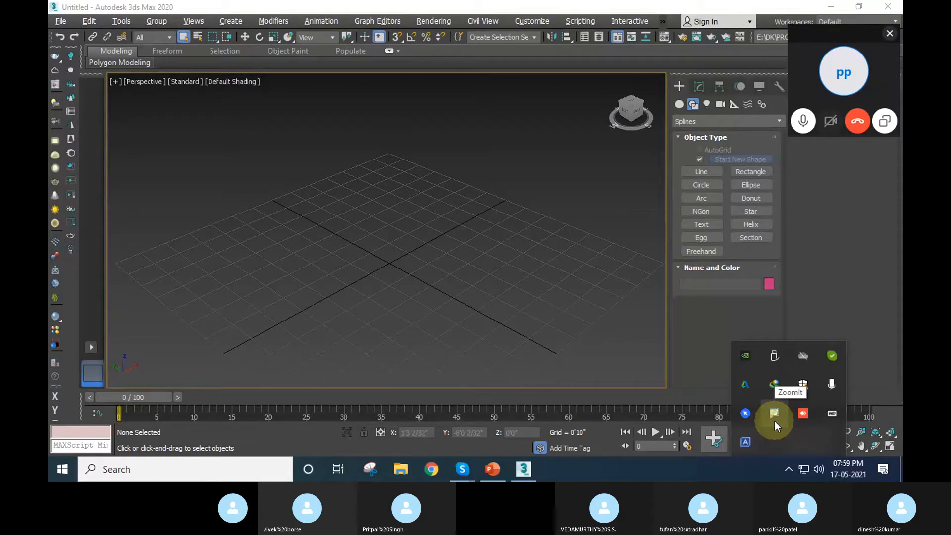
pyautogui.rightClick(749, 421)
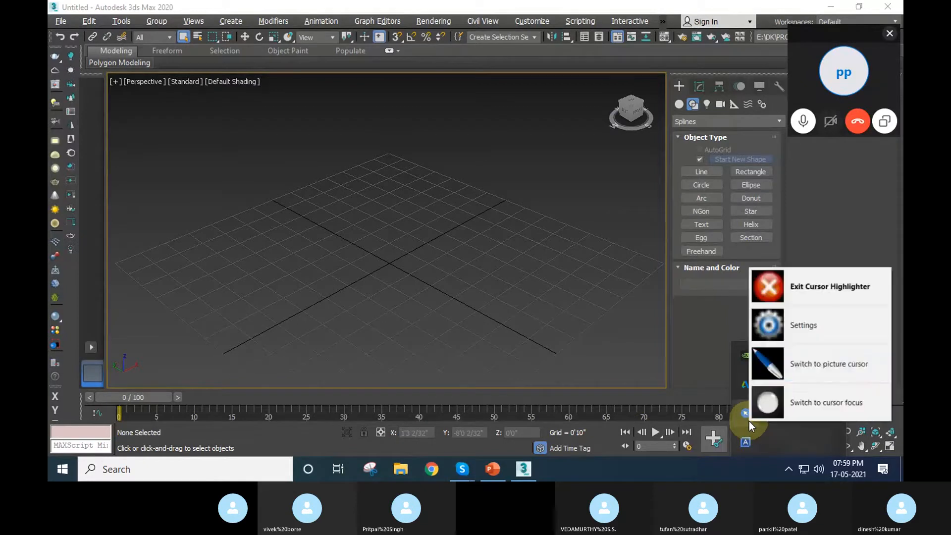
pyautogui.click(823, 293)
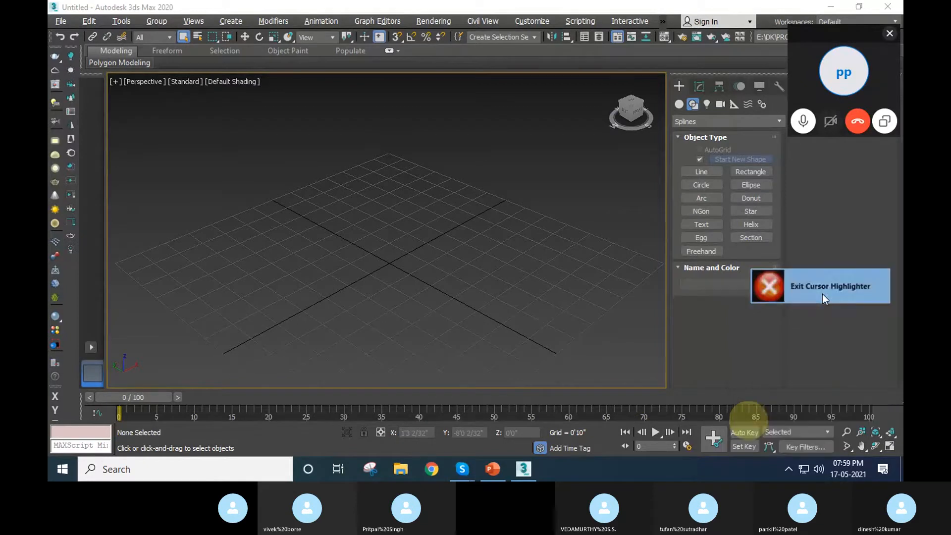
# Exit the ZoomIt background utility and return to the Perspective viewport.
pyautogui.click(788, 469)
pyautogui.rightClick(778, 414)
pyautogui.click(812, 402)
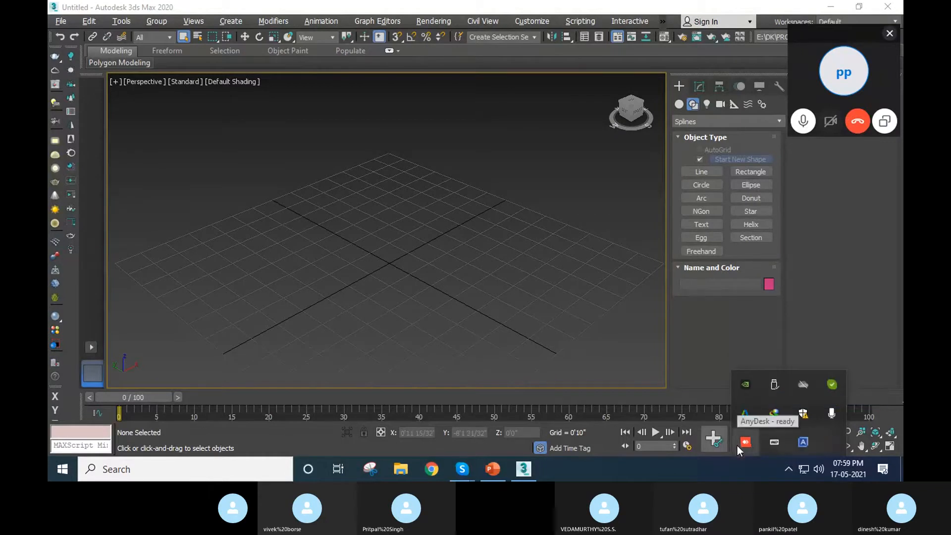
pyautogui.click(450, 327)
# Switch to File Explorer, open the folder E:\DK\SOFTWARE\resources and launch Cursor Highlighter 2.2.
pyautogui.click(401, 469)
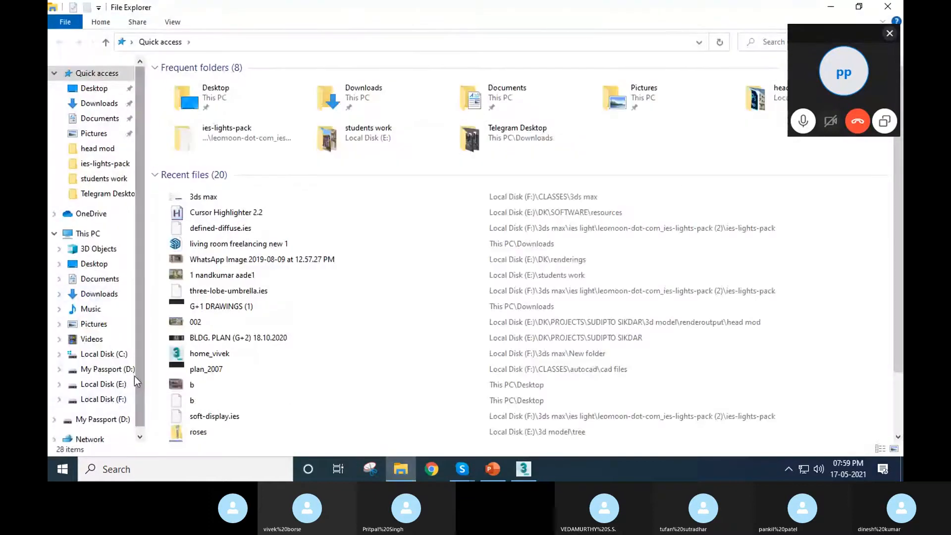
pyautogui.click(115, 384)
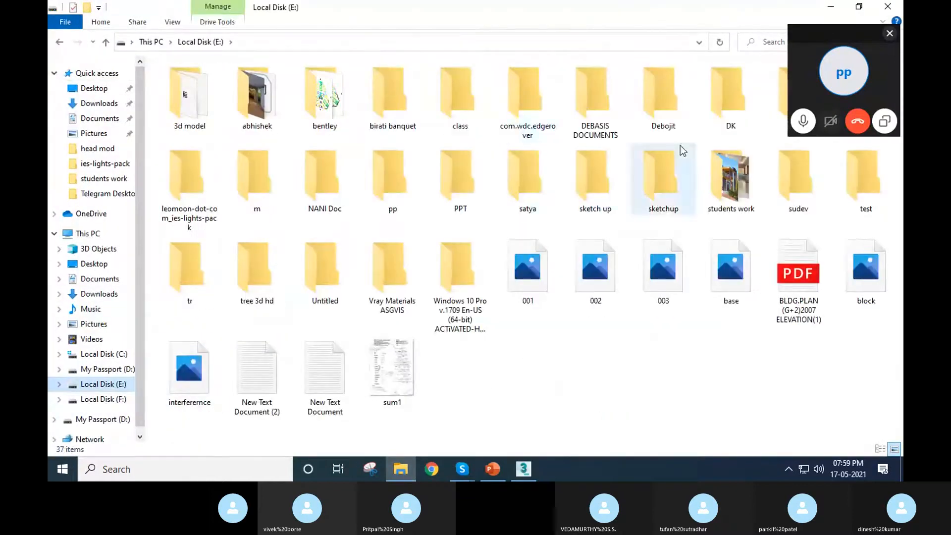
pyautogui.doubleClick(730, 89)
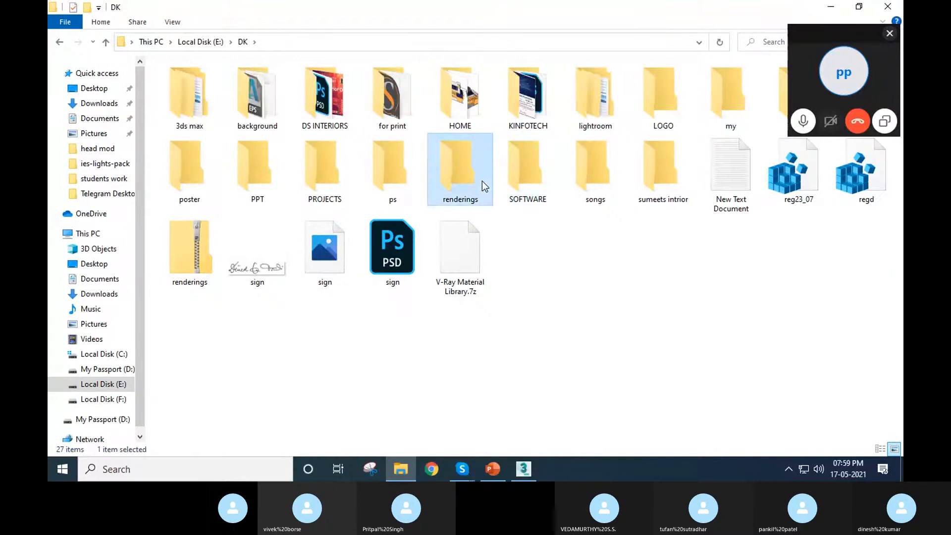
pyautogui.doubleClick(514, 182)
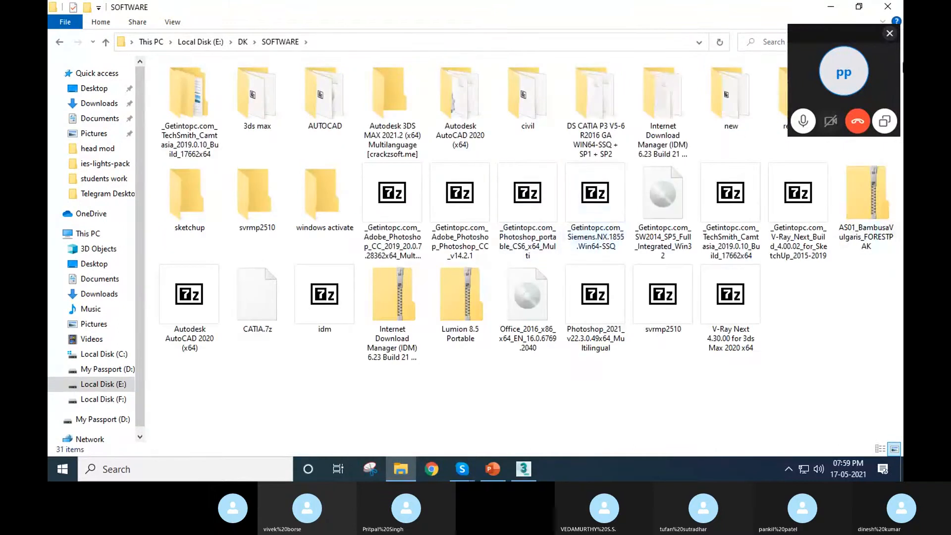
pyautogui.doubleClick(795, 117)
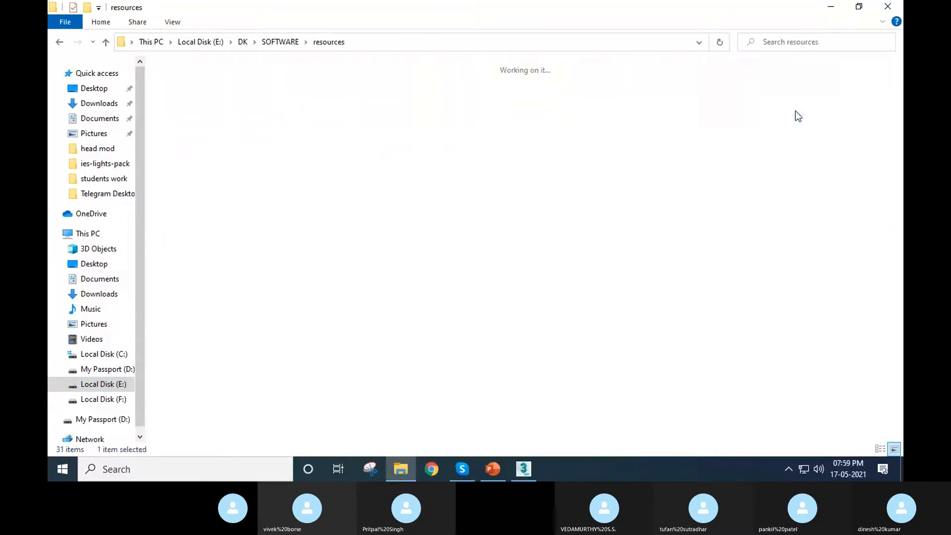
pyautogui.click(377, 103)
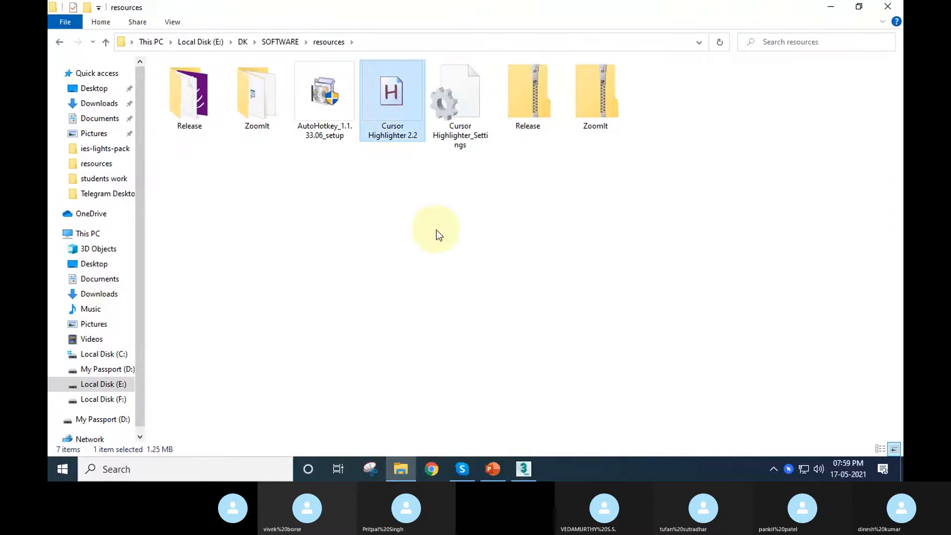
# Launch the Carnac application from the Release folder and close the File Explorer window.
pyautogui.doubleClick(243, 107)
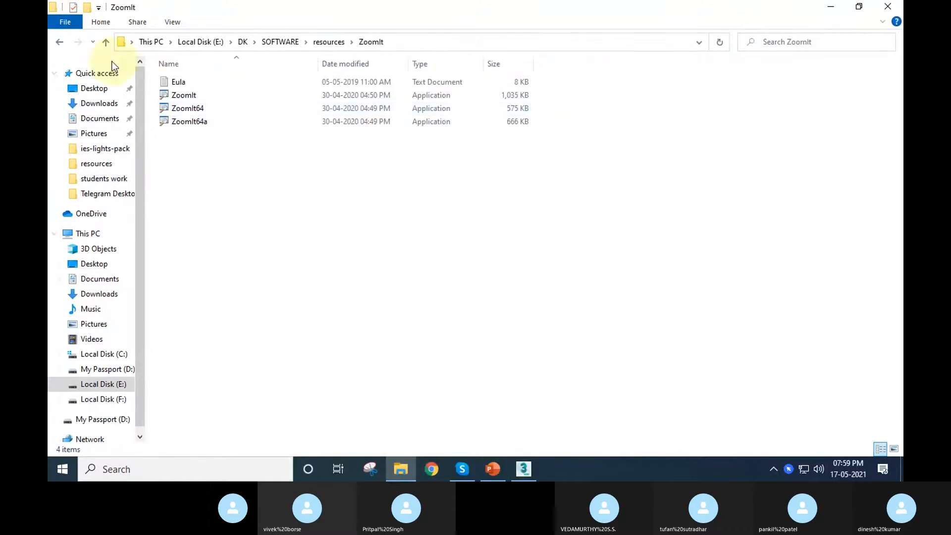
pyautogui.click(59, 44)
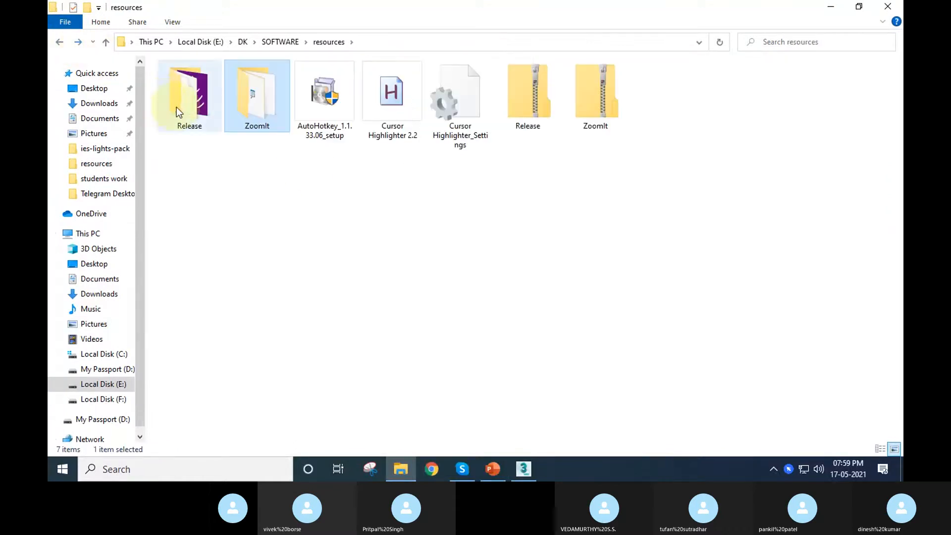
pyautogui.doubleClick(177, 106)
pyautogui.doubleClick(198, 94)
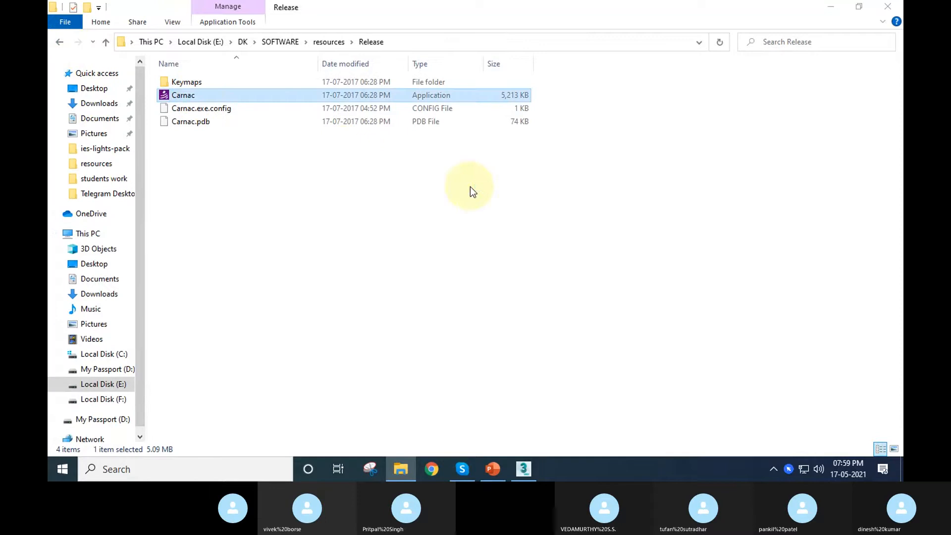
pyautogui.click(880, 9)
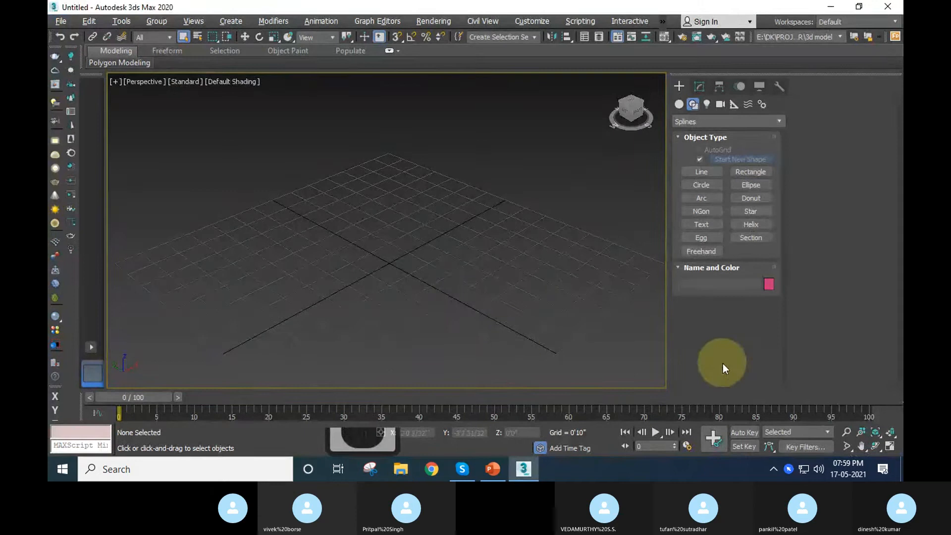
# Check that Carnac runs in the background and test its key display with the Scale and viewport-maximize commands.
pyautogui.click(774, 469)
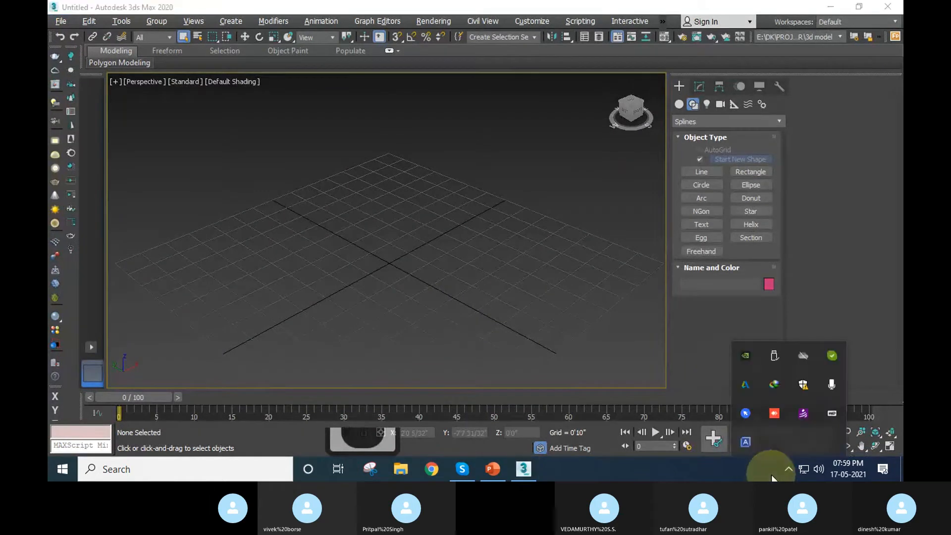
pyautogui.rightClick(796, 418)
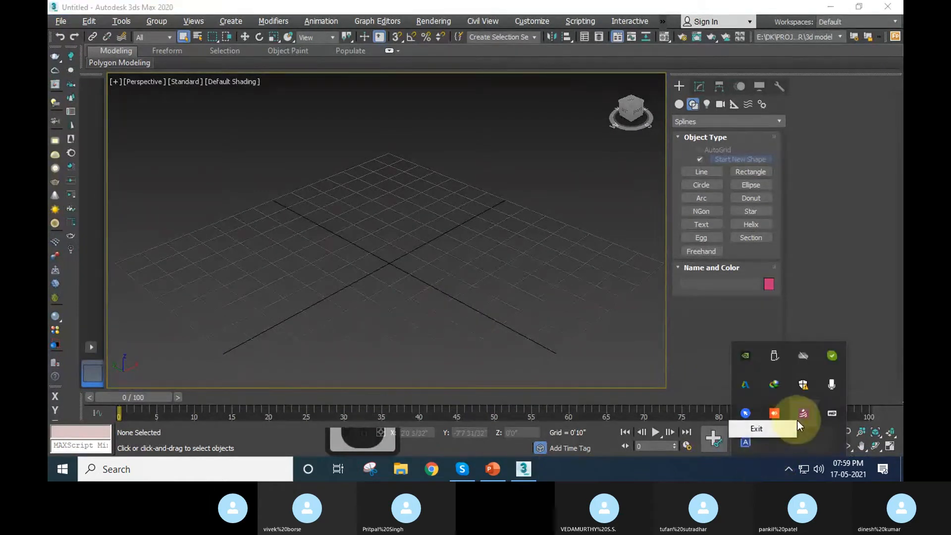
pyautogui.click(489, 277)
pyautogui.press('r')
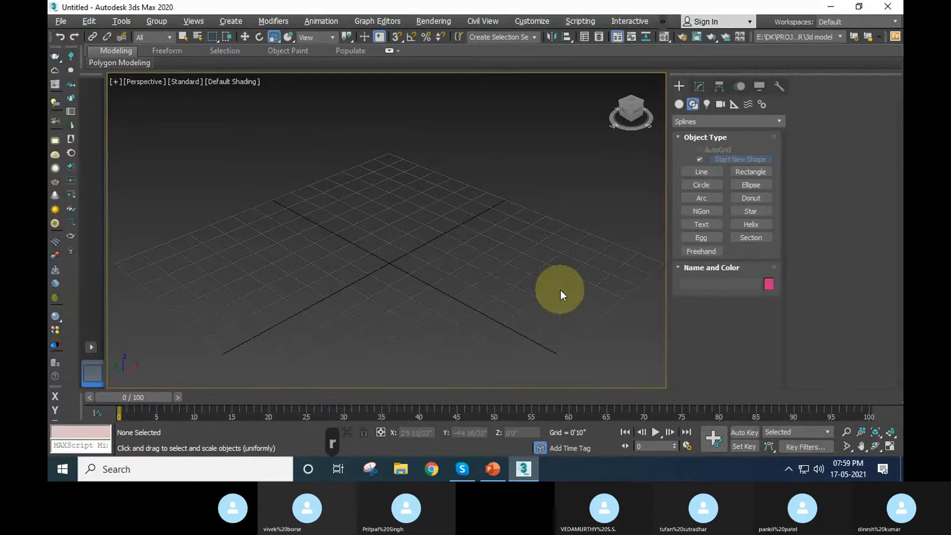
pyautogui.hotkey('alt', 'w')
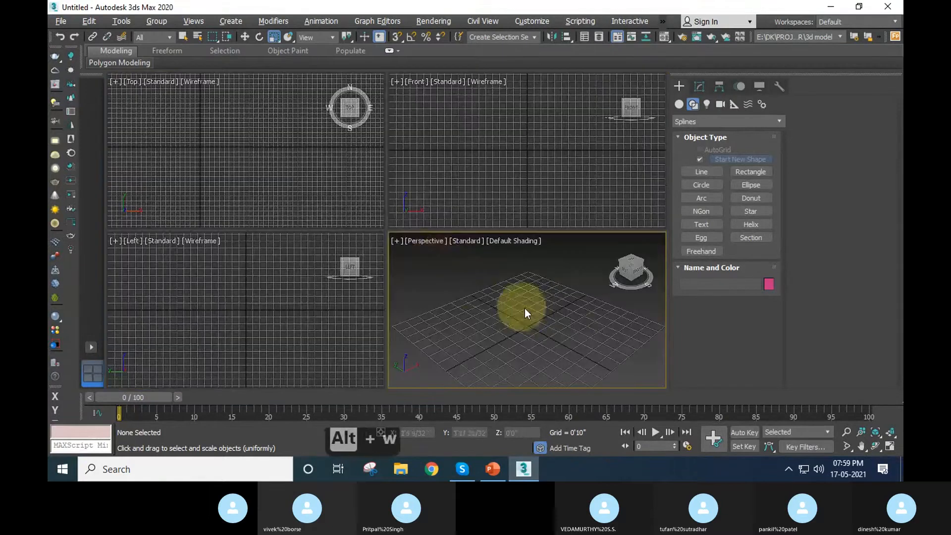
pyautogui.hotkey('alt', 'w')
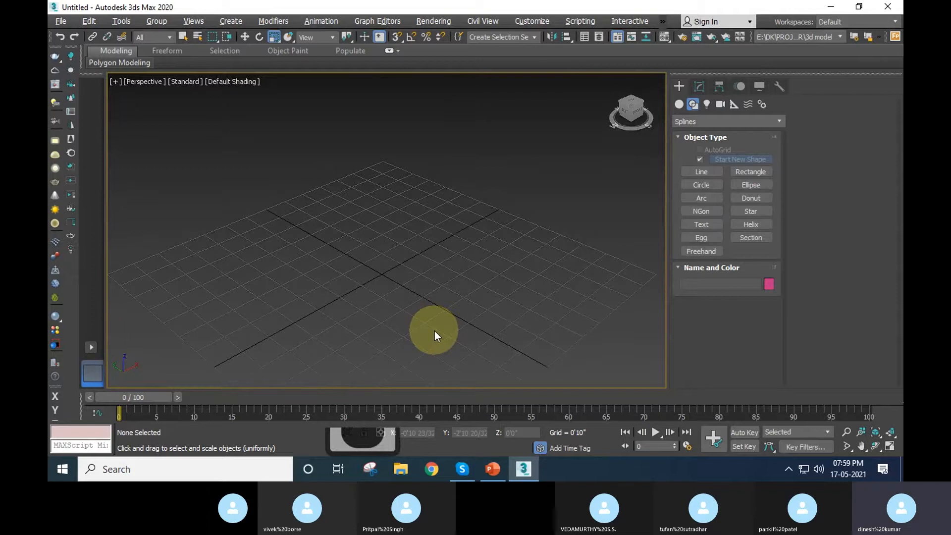
pyautogui.click(401, 469)
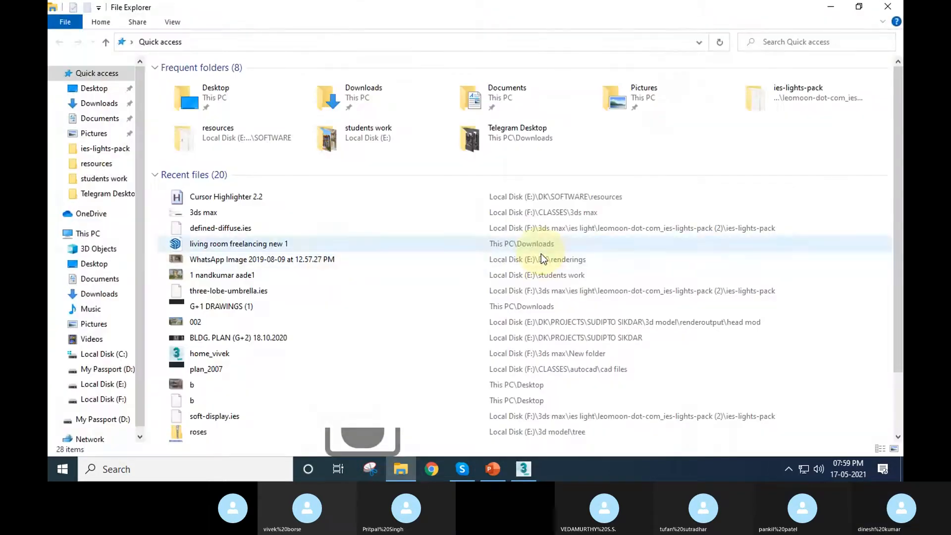
pyautogui.click(890, 8)
pyautogui.click(62, 469)
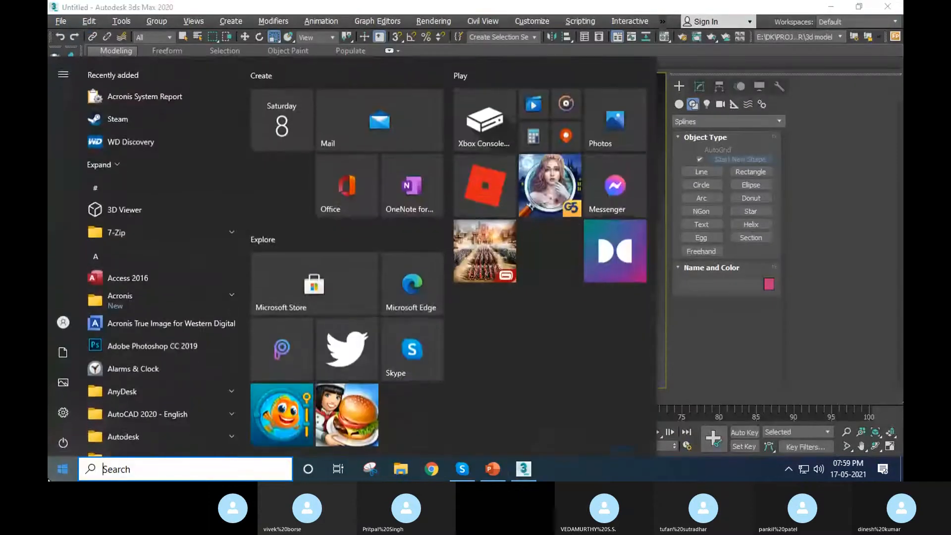
pyautogui.write('zoo')
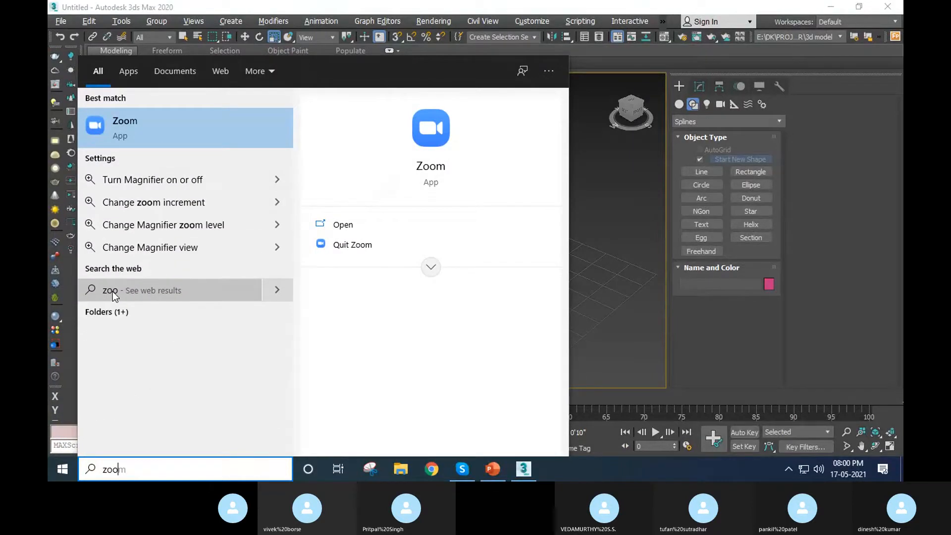
pyautogui.write('mi')
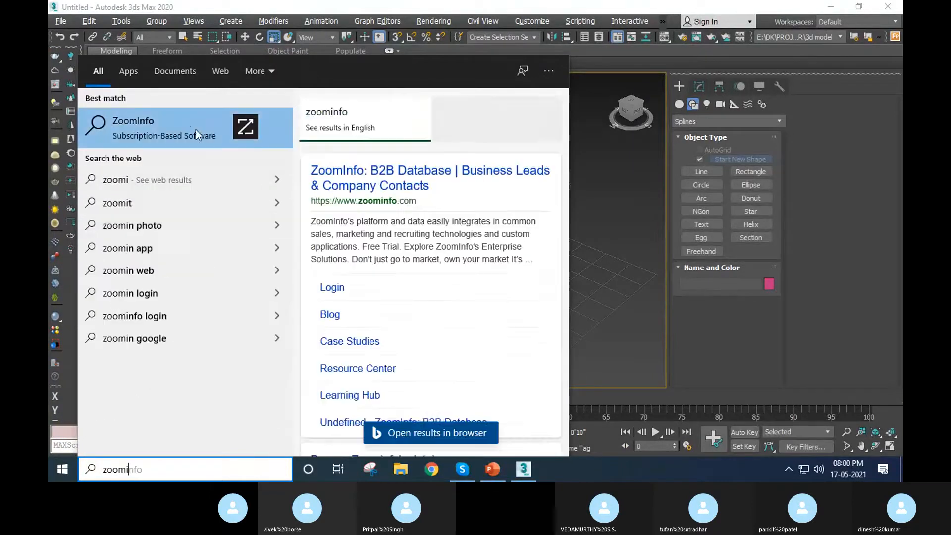
pyautogui.click(385, 251)
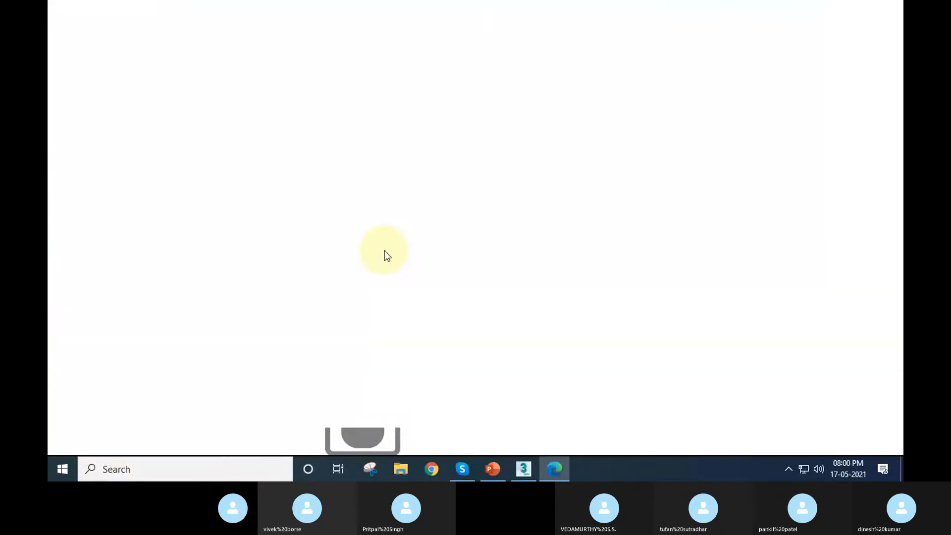
pyautogui.click(890, 9)
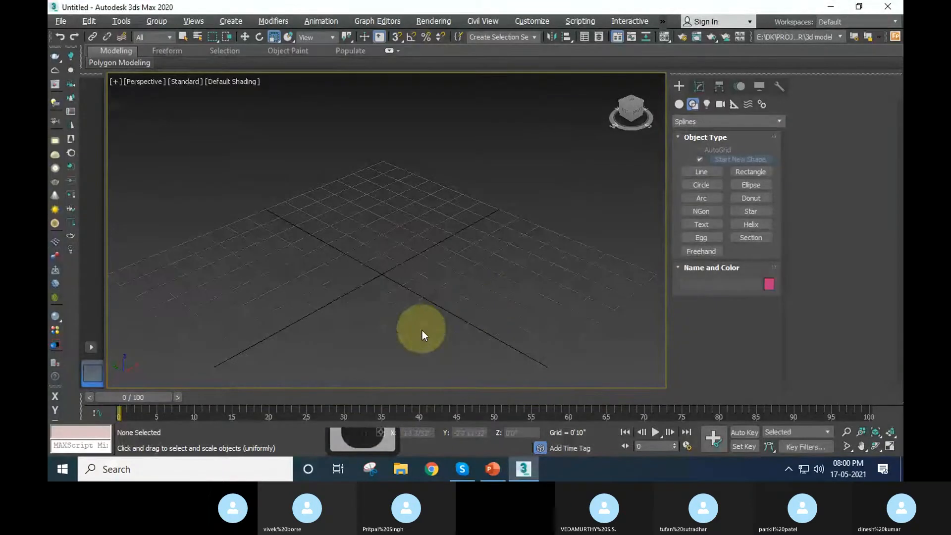
# Switch to File Explorer and open the folder E:\DK\SOFTWARE\resources\ZoomIt.
pyautogui.click(401, 470)
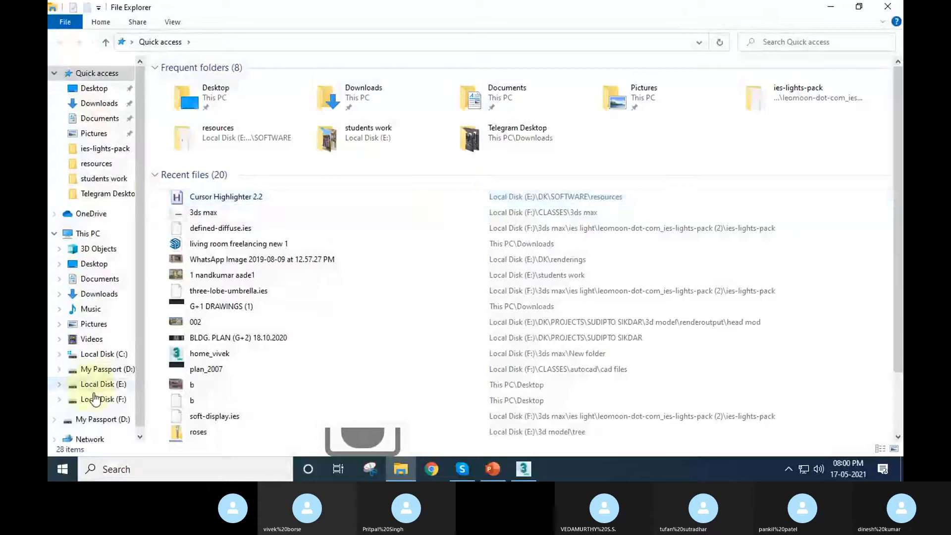
pyautogui.click(102, 369)
pyautogui.click(115, 386)
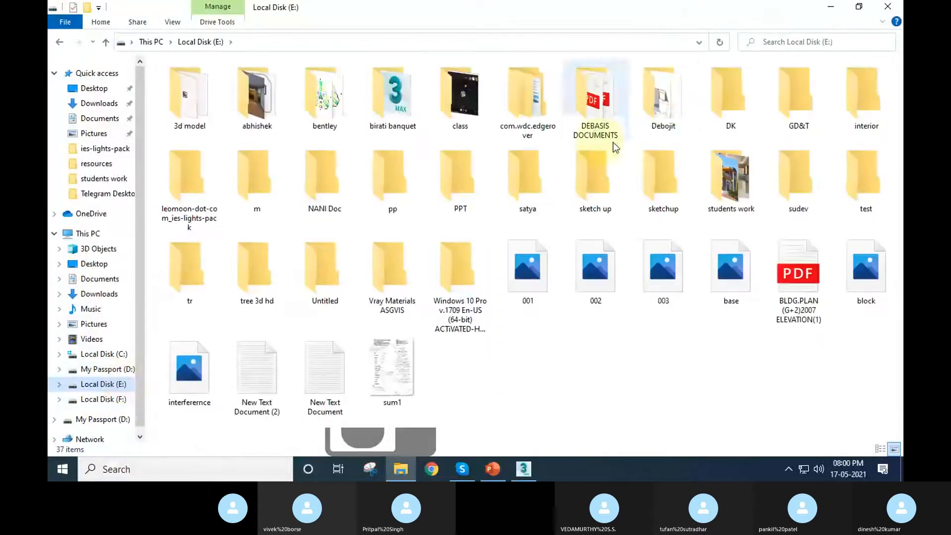
pyautogui.doubleClick(726, 91)
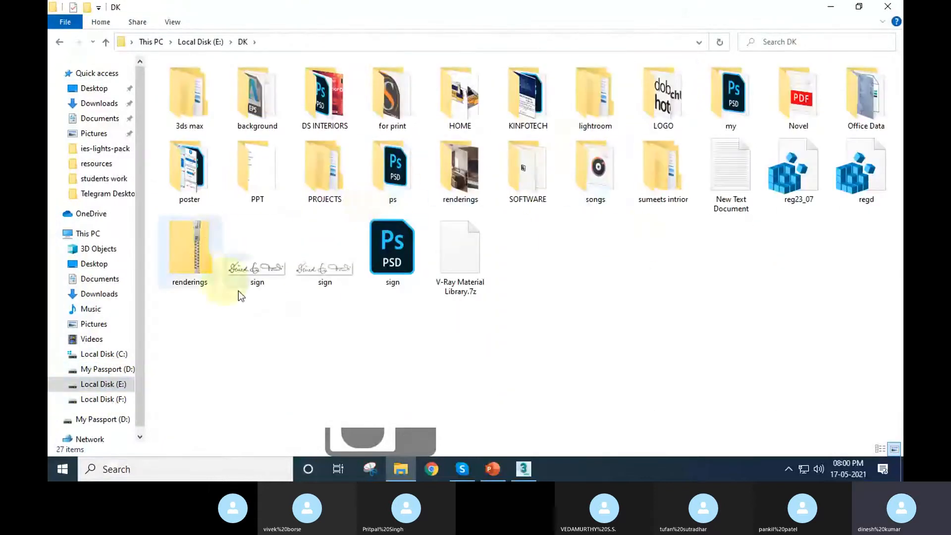
pyautogui.doubleClick(526, 173)
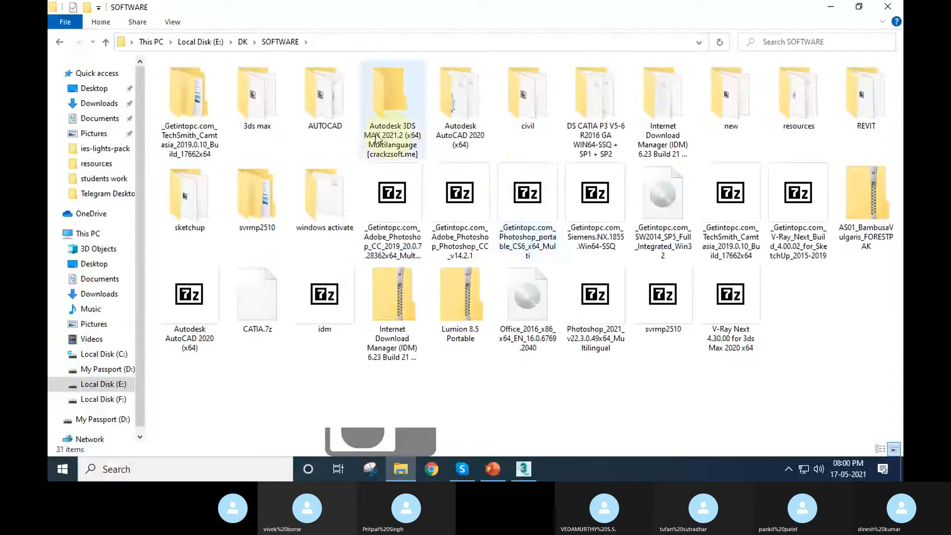
pyautogui.click(813, 124)
pyautogui.doubleClick(812, 124)
pyautogui.doubleClick(258, 106)
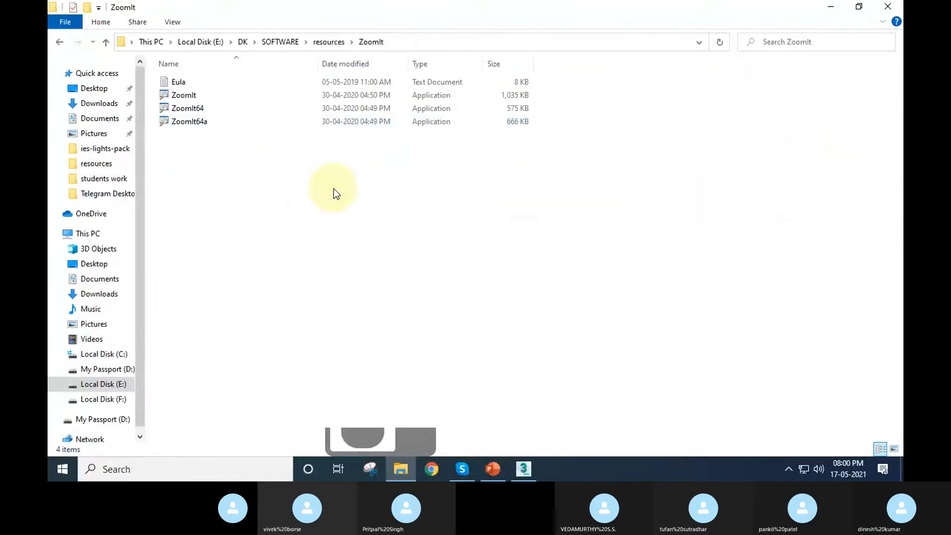
# Launch ZoomIt64, minimize the File Explorer window and check the utilities running in the background.
pyautogui.click(208, 107)
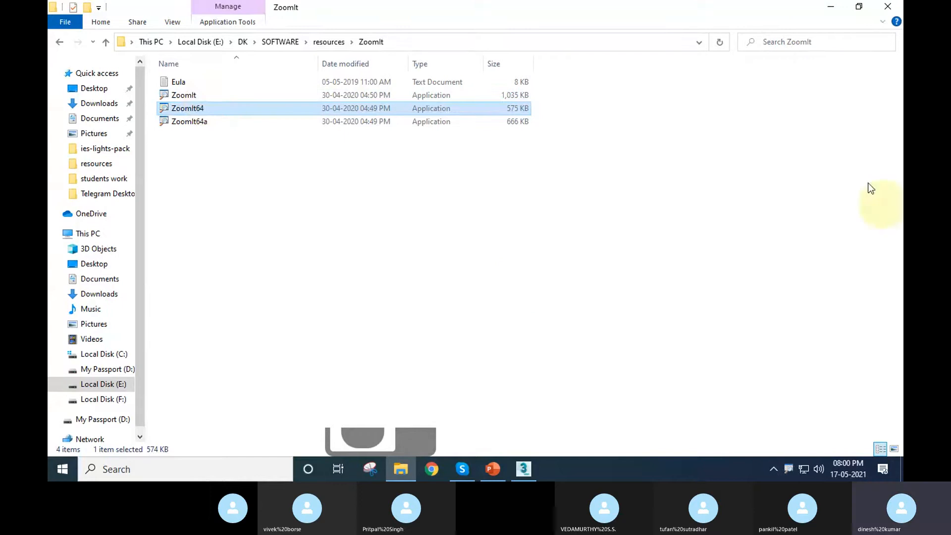
pyautogui.click(831, 7)
pyautogui.click(775, 469)
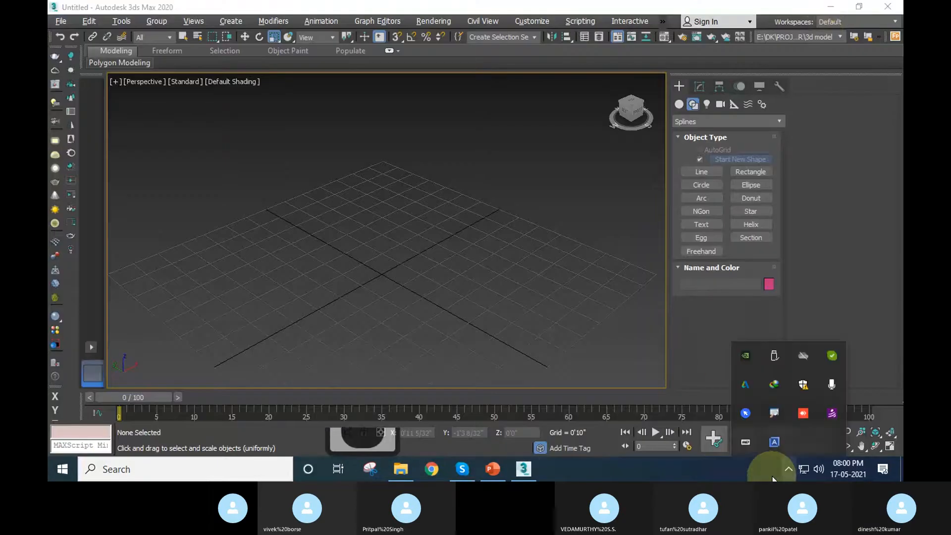
pyautogui.click(461, 296)
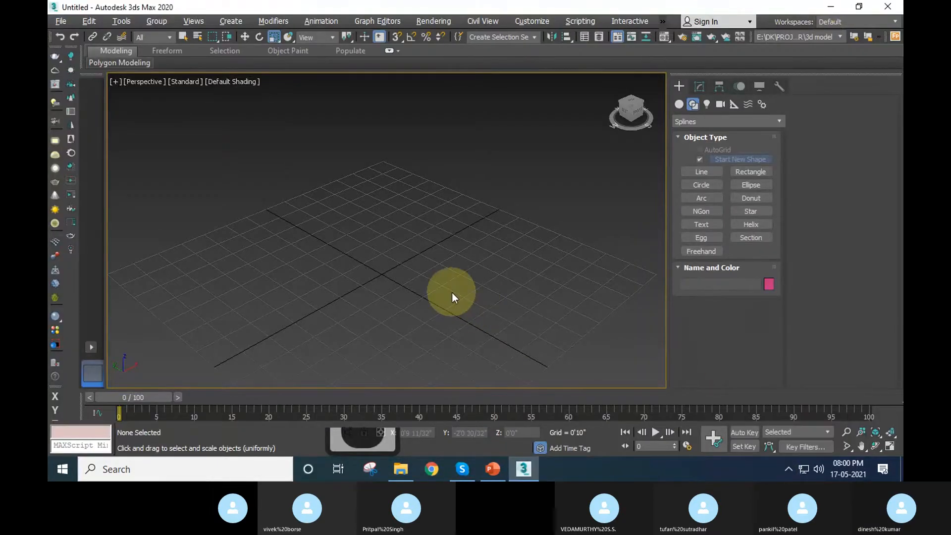
# Toggle the Perspective viewport's maximized state twice to return to the single large view.
pyautogui.hotkey('alt', 'w')
pyautogui.hotkey('alt', 'w')
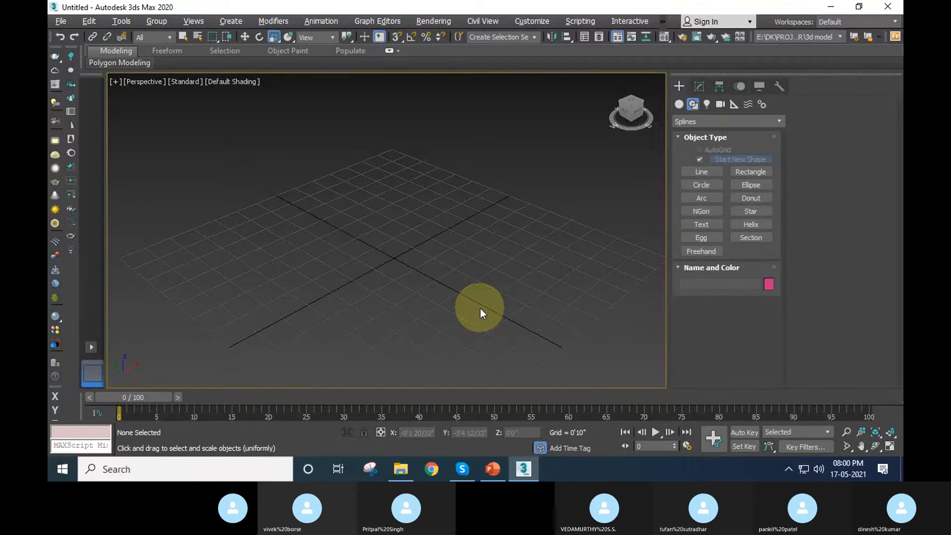
pyautogui.moveTo(476, 316); pyautogui.dragTo(467, 314, button='middle')
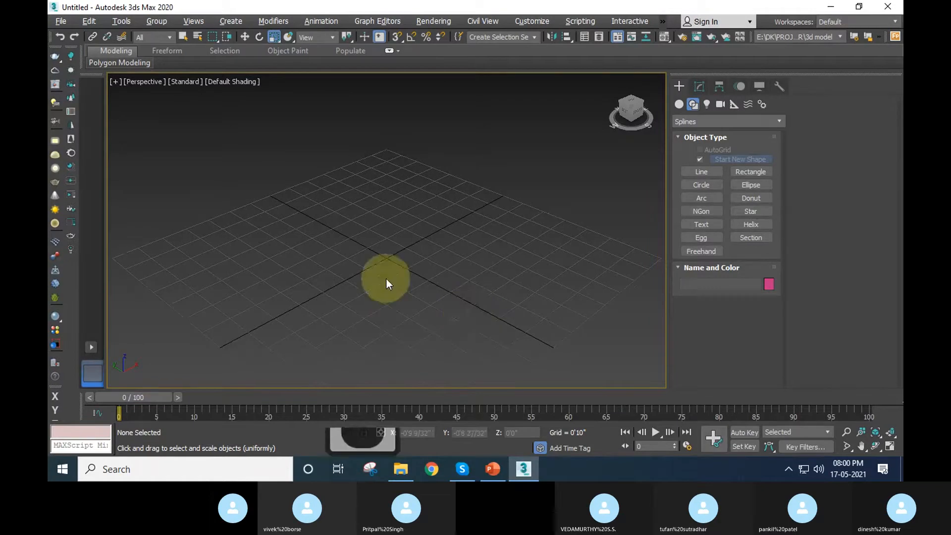
# Create a box about 1'9" long, 1'6" wide and 2'9" high near the Perspective grid's centre and deselect it.
pyautogui.click(681, 105)
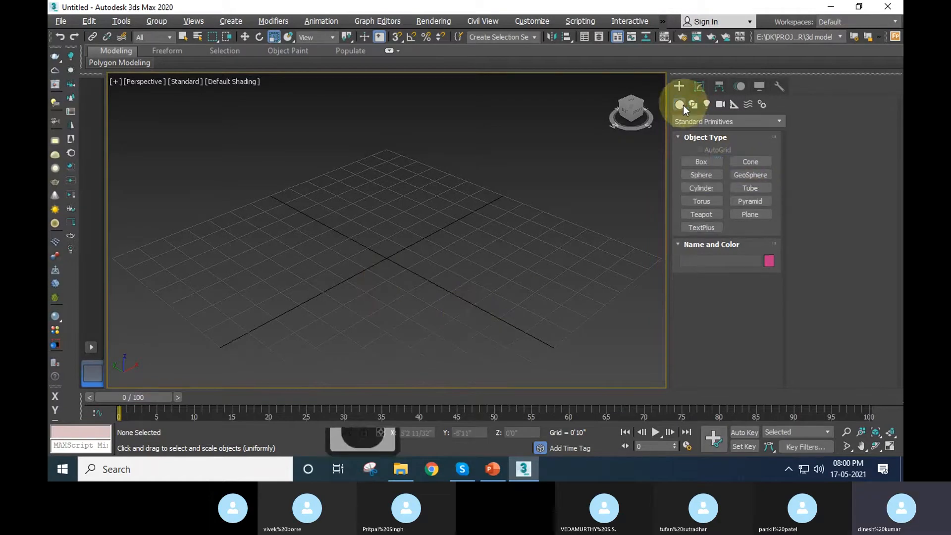
pyautogui.click(702, 162)
pyautogui.moveTo(349, 266); pyautogui.dragTo(351, 314)
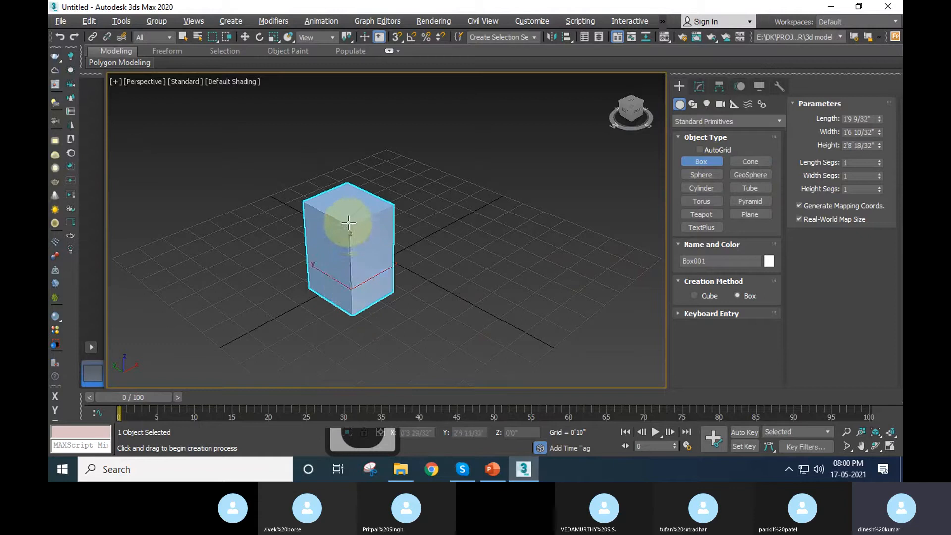
pyautogui.click(349, 223)
pyautogui.rightClick(349, 223)
pyautogui.scroll(3, 349, 223)
pyautogui.press('q')
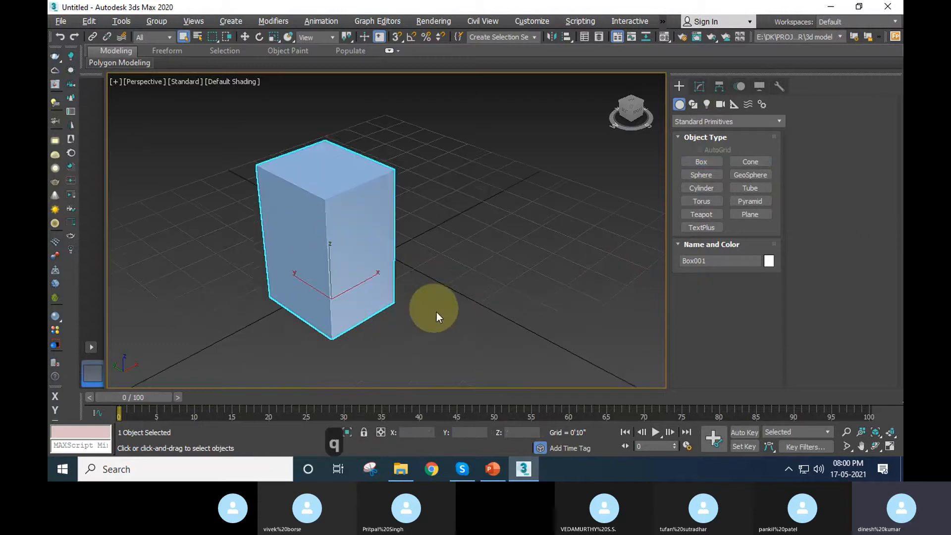
pyautogui.moveTo(436, 312); pyautogui.dragTo(444, 263, button='middle')
pyautogui.click(496, 287)
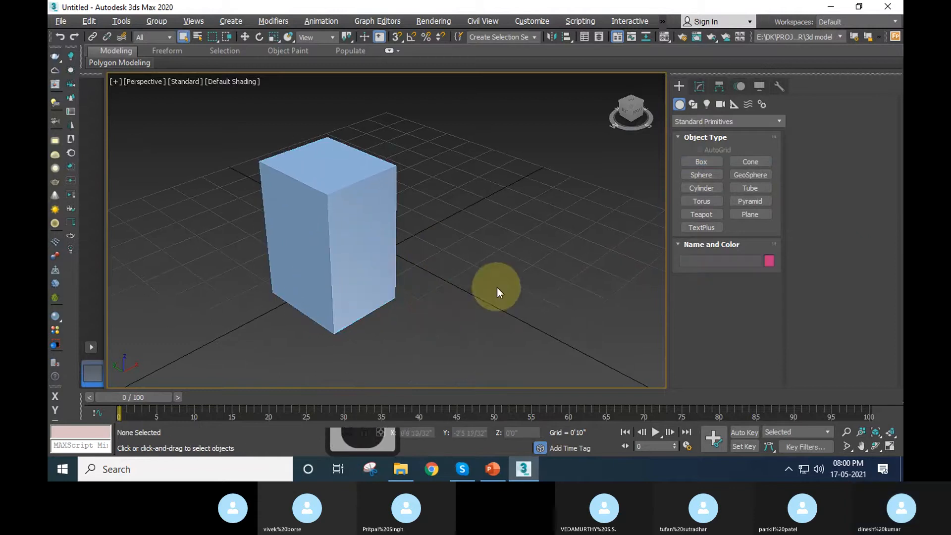
pyautogui.rightClick(491, 257)
pyautogui.moveTo(342, 262); pyautogui.dragTo(301, 262, button='middle')
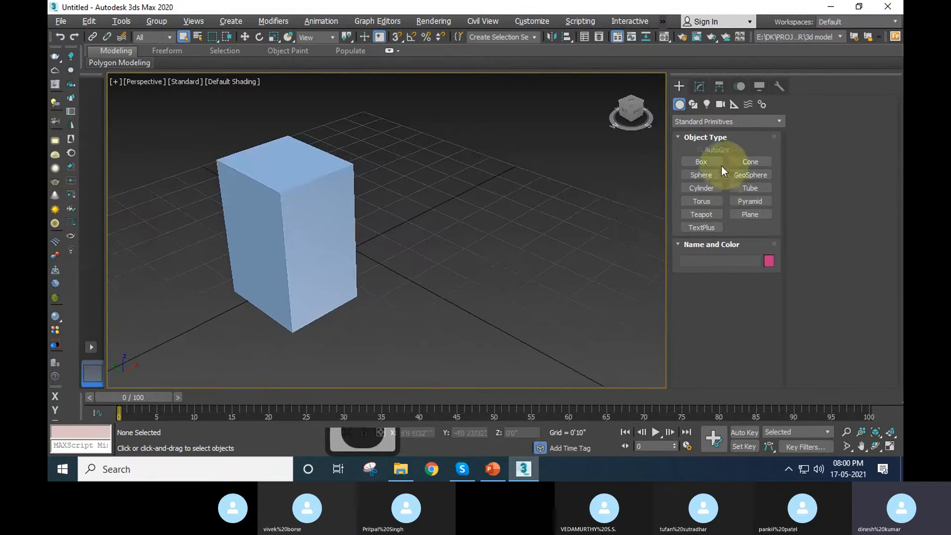
# Create a second tall box with a base of about 1'4" by 1'5" beside the first one and deselect it.
pyautogui.click(701, 162)
pyautogui.moveTo(495, 220); pyautogui.dragTo(495, 291)
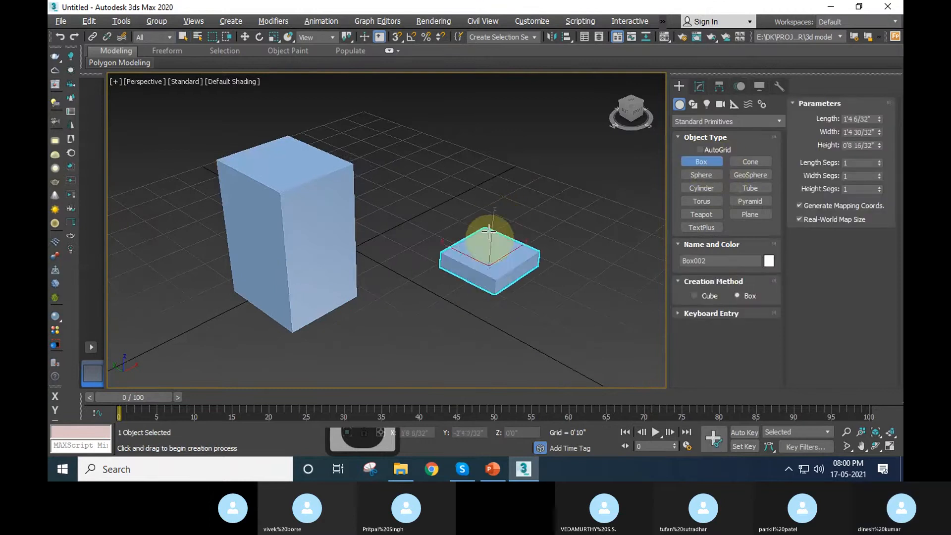
pyautogui.click(484, 170)
pyautogui.rightClick(545, 263)
pyautogui.moveTo(628, 308); pyautogui.dragTo(556, 320, button='middle')
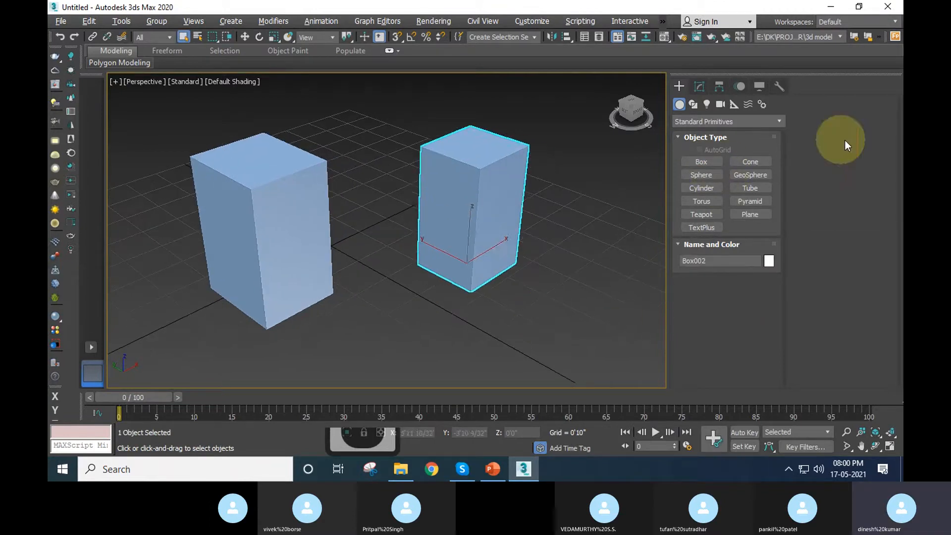
pyautogui.click(598, 284)
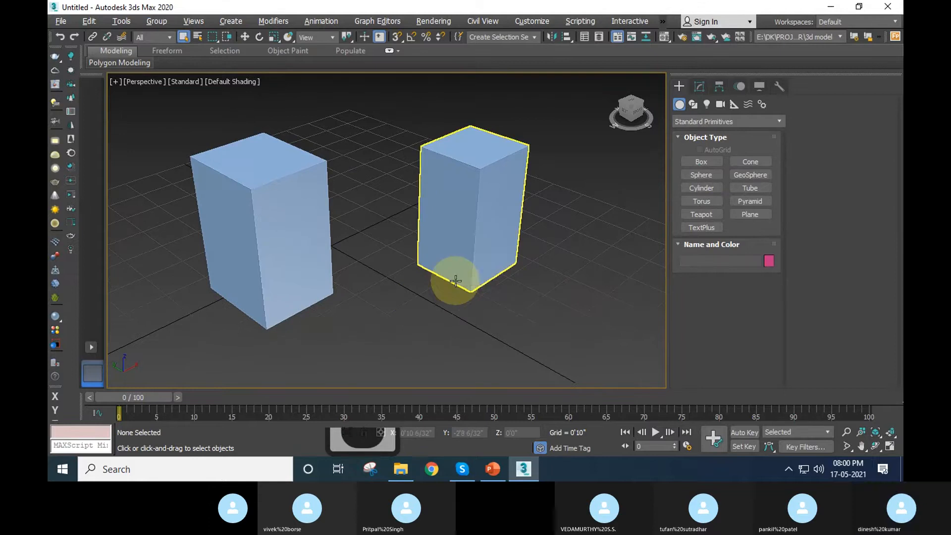
pyautogui.moveTo(465, 314); pyautogui.dragTo(436, 311, button='middle')
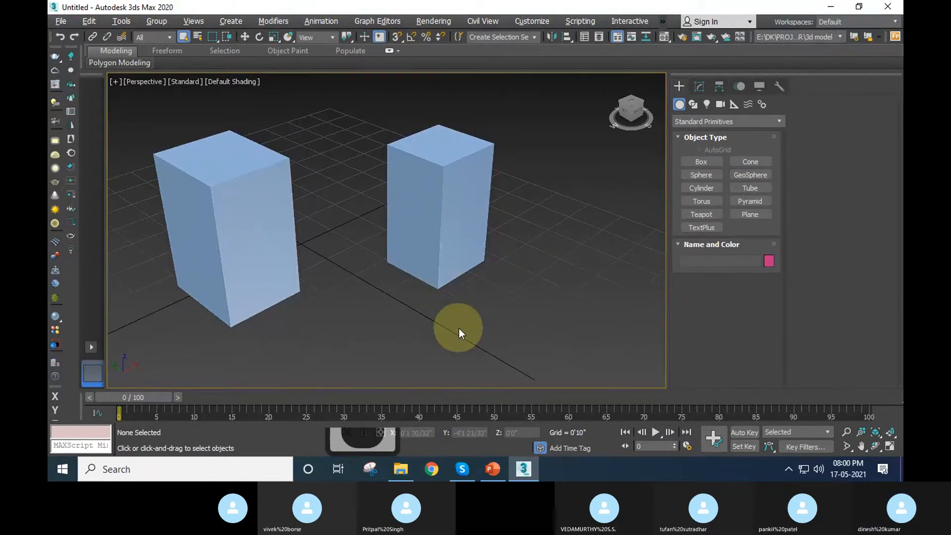
# Practise selecting the boxes in the Perspective viewport, picking one singly and both together with a selection window.
pyautogui.click(441, 244)
pyautogui.scroll(-5, 442, 245)
pyautogui.moveTo(595, 308); pyautogui.dragTo(381, 223)
pyautogui.moveTo(626, 364); pyautogui.dragTo(189, 134)
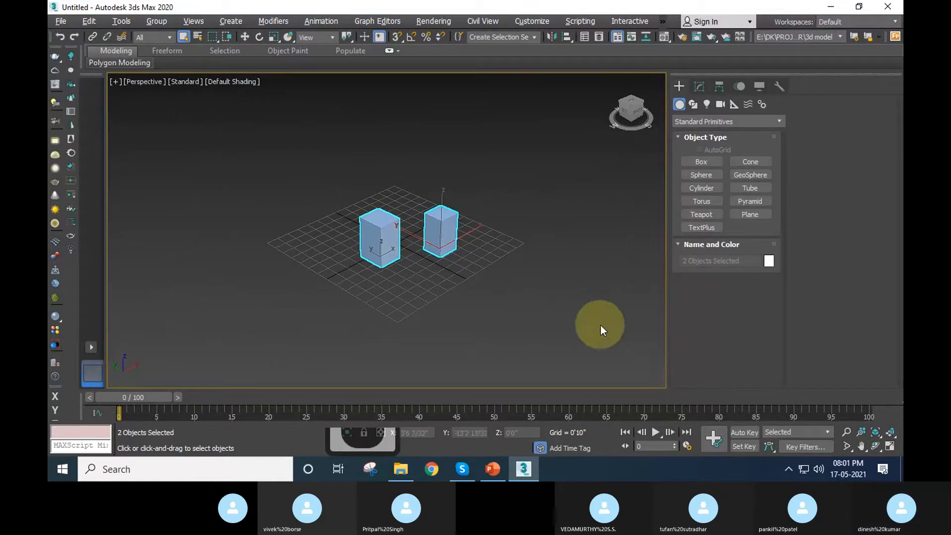
pyautogui.moveTo(601, 325); pyautogui.dragTo(212, 123)
pyautogui.click(359, 301)
pyautogui.moveTo(604, 323); pyautogui.dragTo(219, 132)
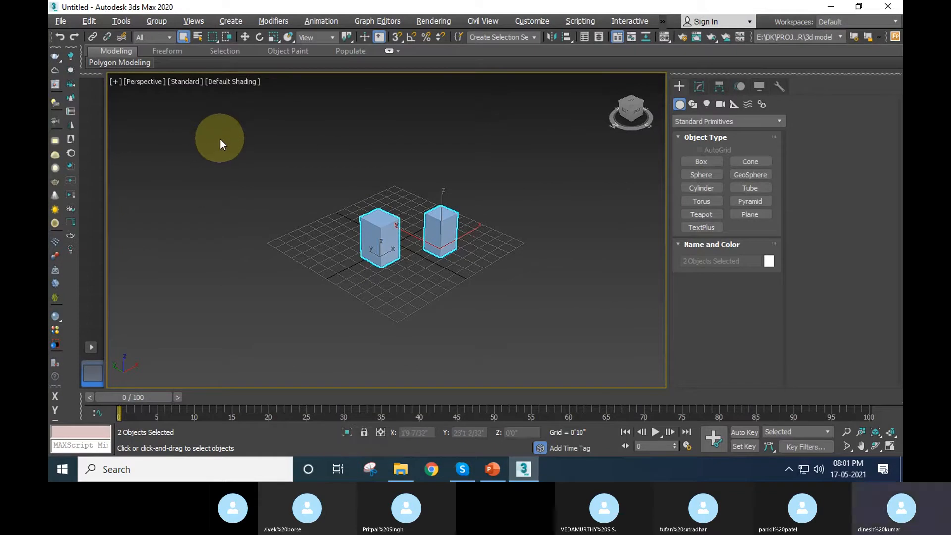
# Select all objects in the scene and delete both boxes.
pyautogui.hotkey('ctrl', 'a')
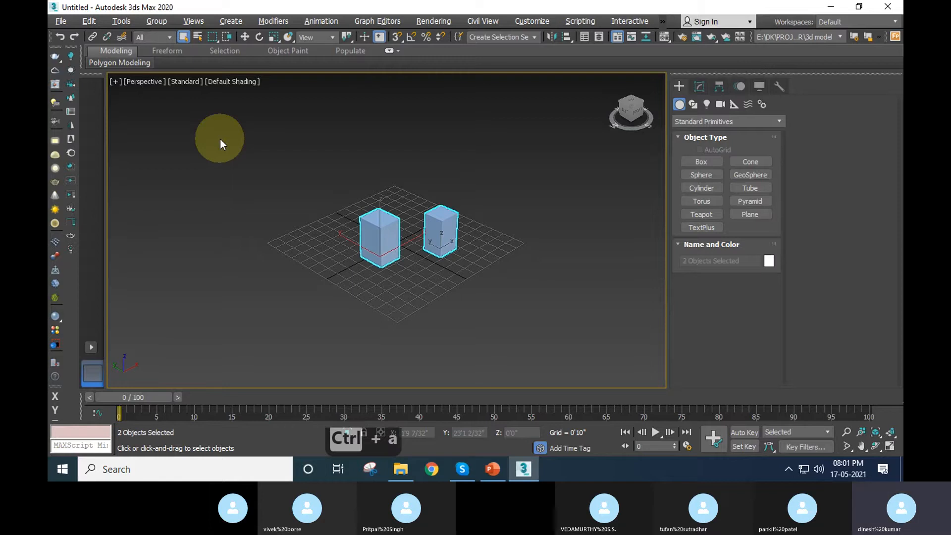
pyautogui.click(407, 315)
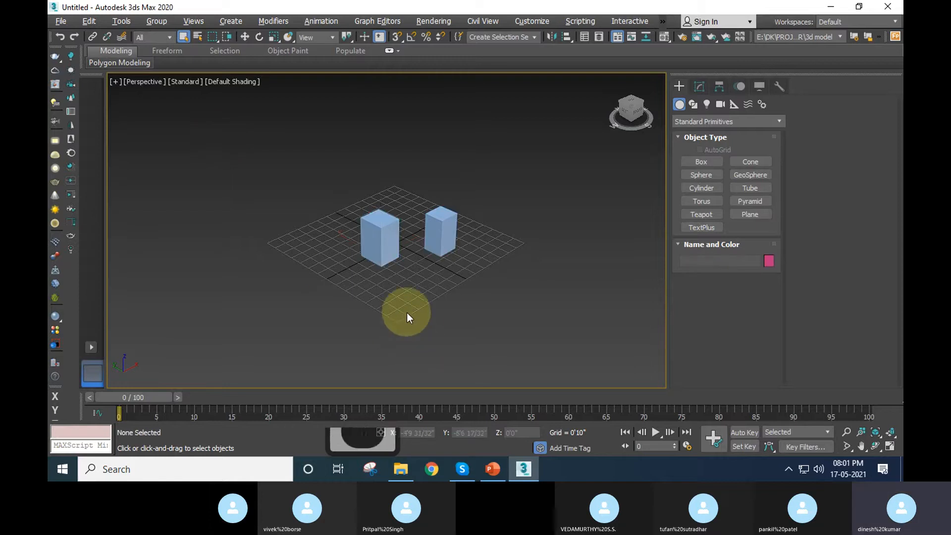
pyautogui.hotkey('ctrl', 'a')
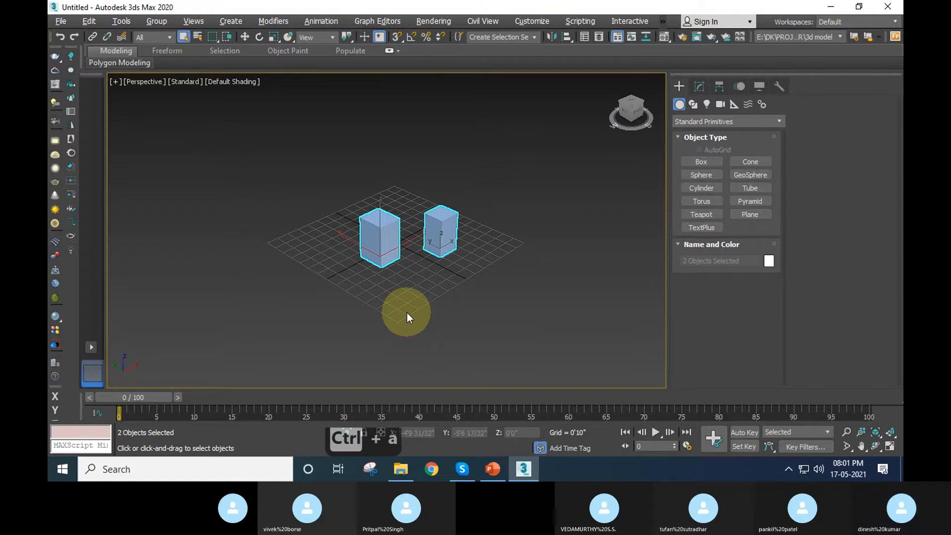
pyautogui.press('Delete')
pyautogui.moveTo(409, 276); pyautogui.dragTo(408, 284, button='middle')
pyautogui.scroll(5, 403, 254)
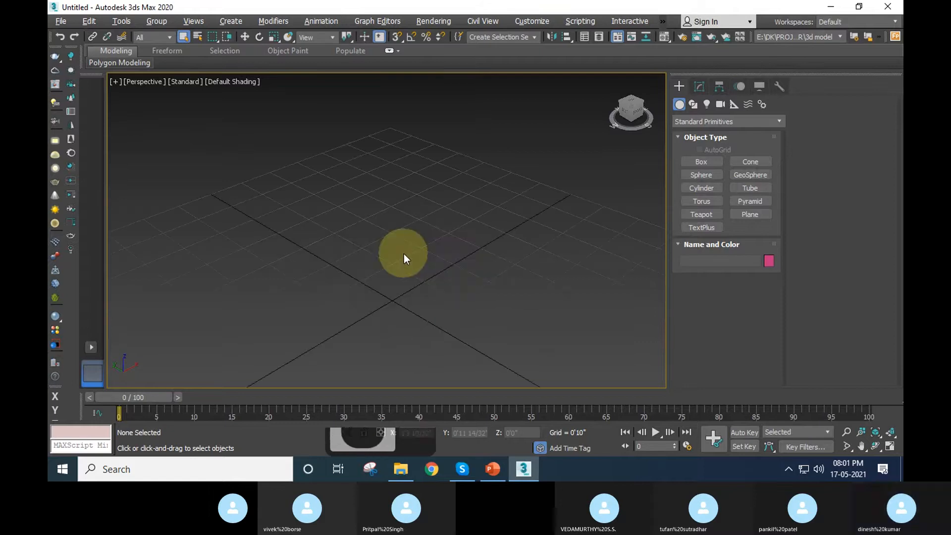
pyautogui.scroll(-2, 403, 254)
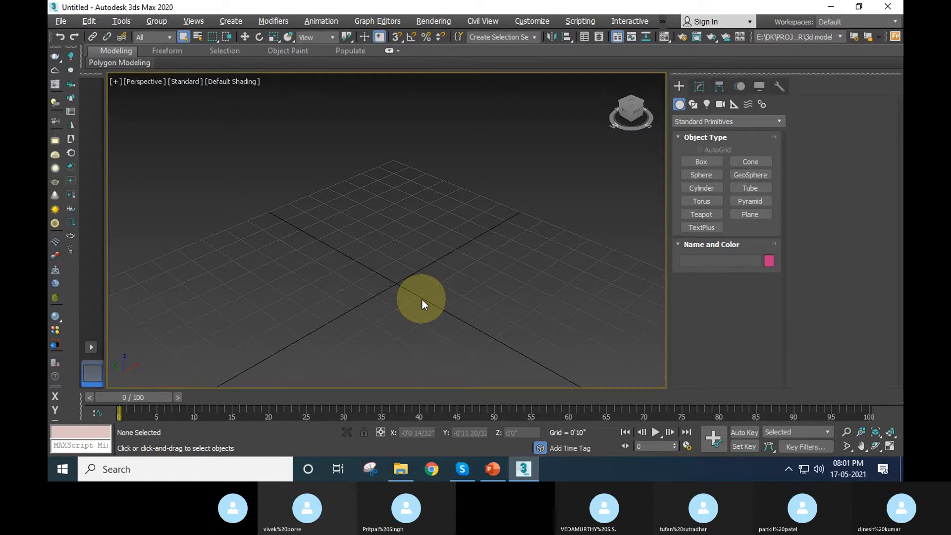
# Switch to the 3ds max presentation in PowerPoint and review the opening slides on shortcuts, mouse functions and parameter spinners.
pyautogui.click(493, 469)
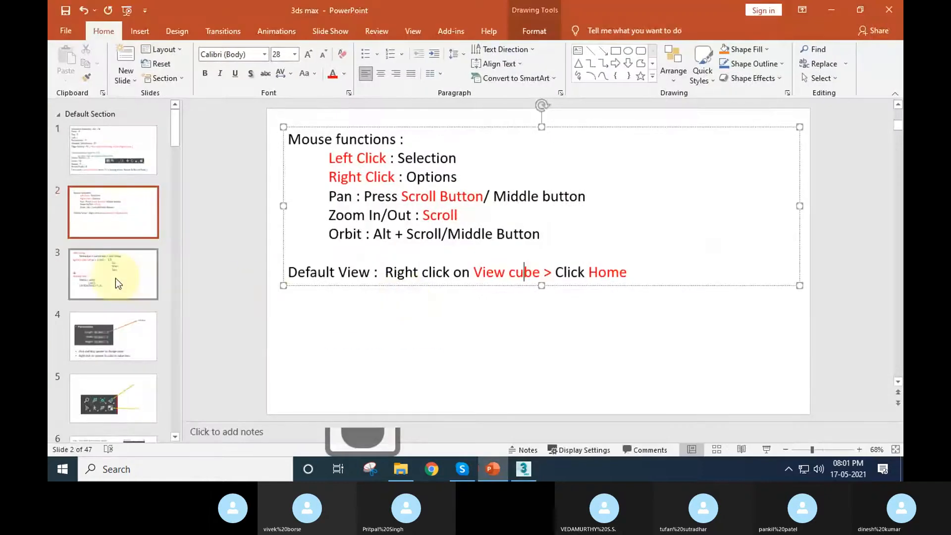
pyautogui.click(115, 278)
pyautogui.click(114, 213)
pyautogui.click(114, 161)
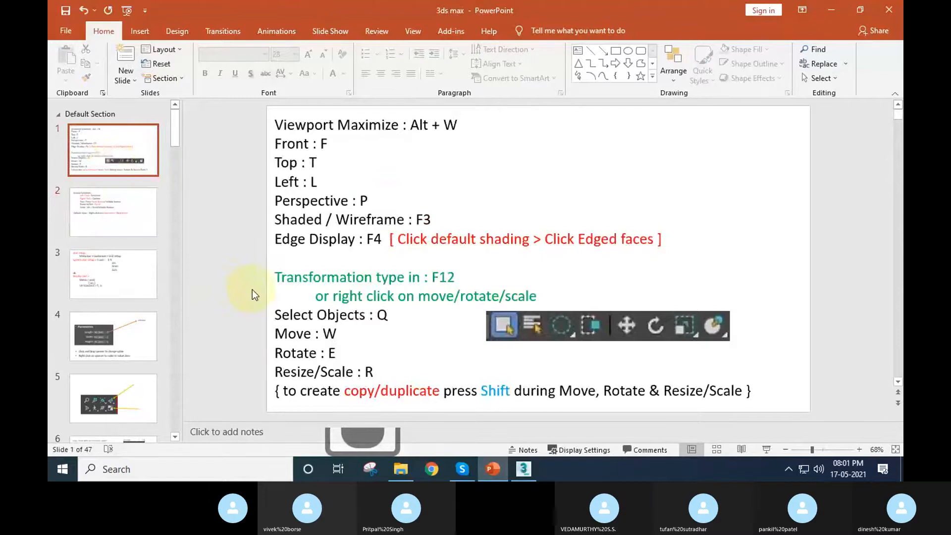
pyautogui.click(96, 337)
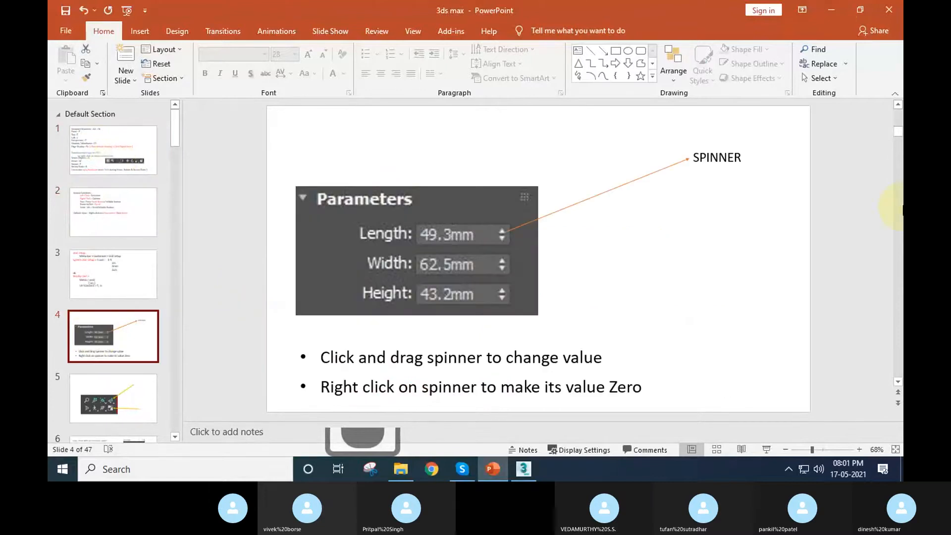
# Switch to Skype, check the list of participants in the call, and return to 3ds Max.
pyautogui.click(832, 16)
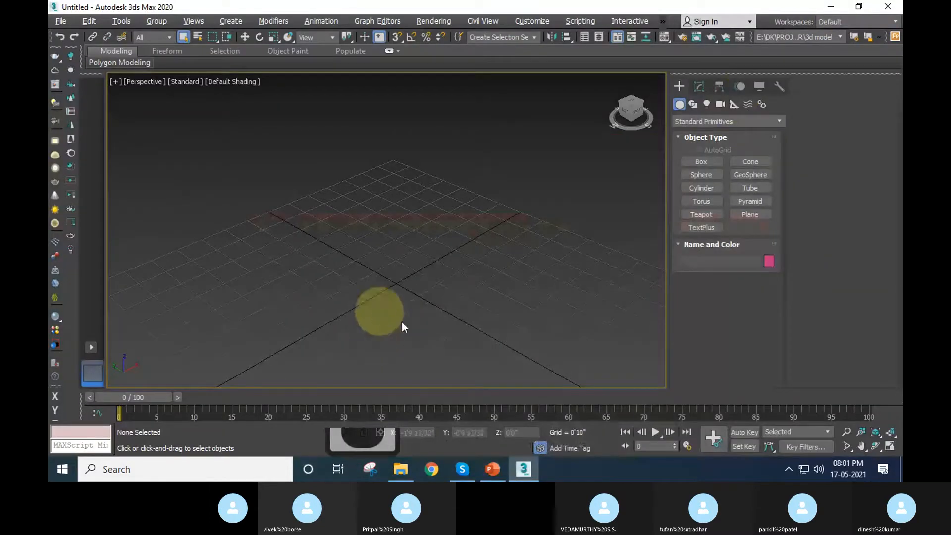
pyautogui.moveTo(476, 345); pyautogui.dragTo(472, 339, button='middle')
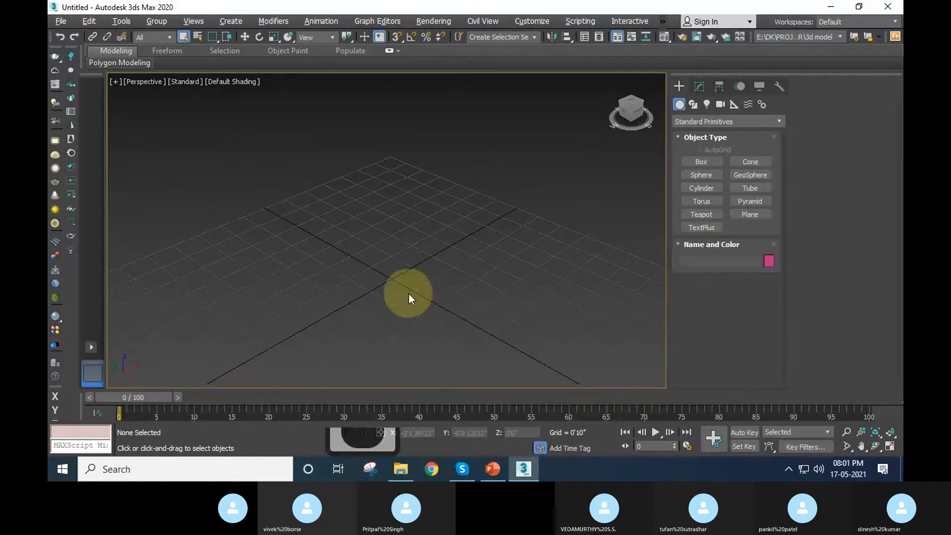
pyautogui.click(463, 469)
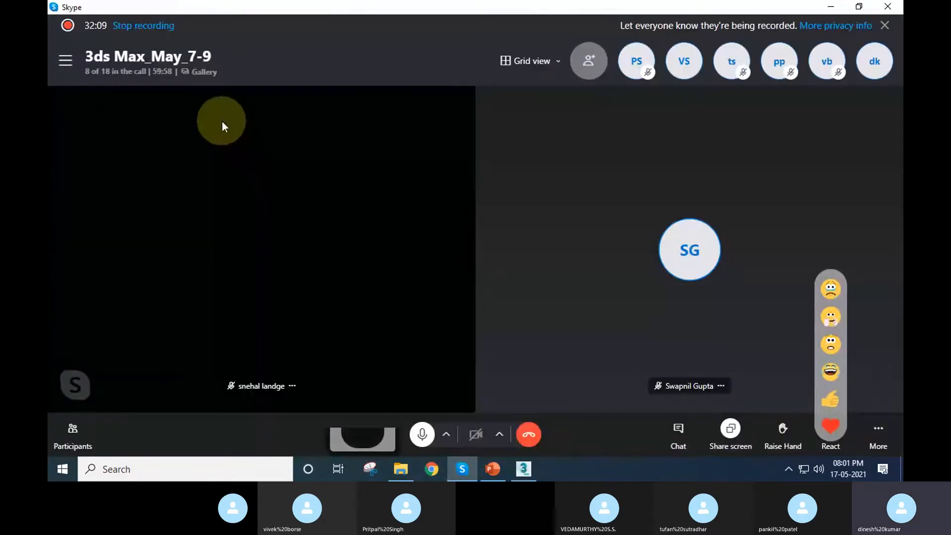
pyautogui.click(103, 74)
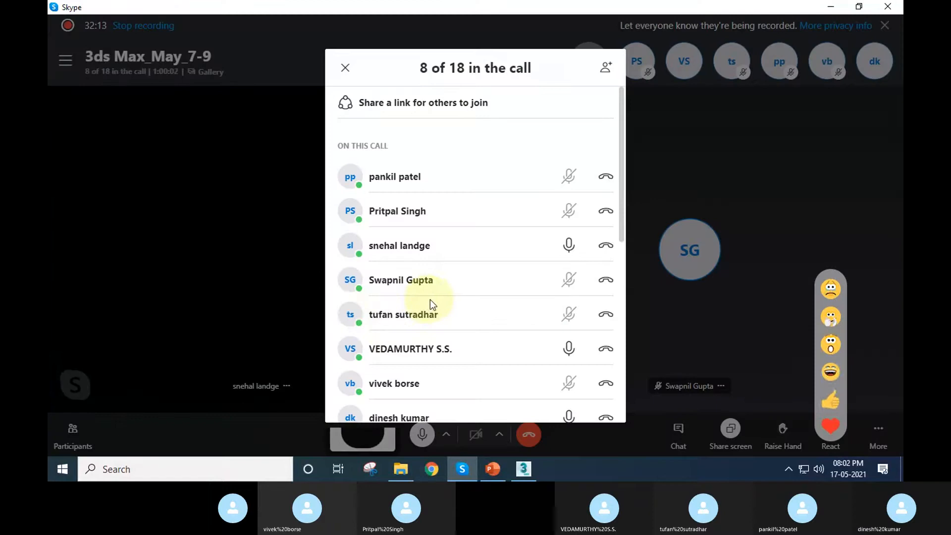
pyautogui.scroll(-2, 442, 293)
pyautogui.scroll(2, 442, 292)
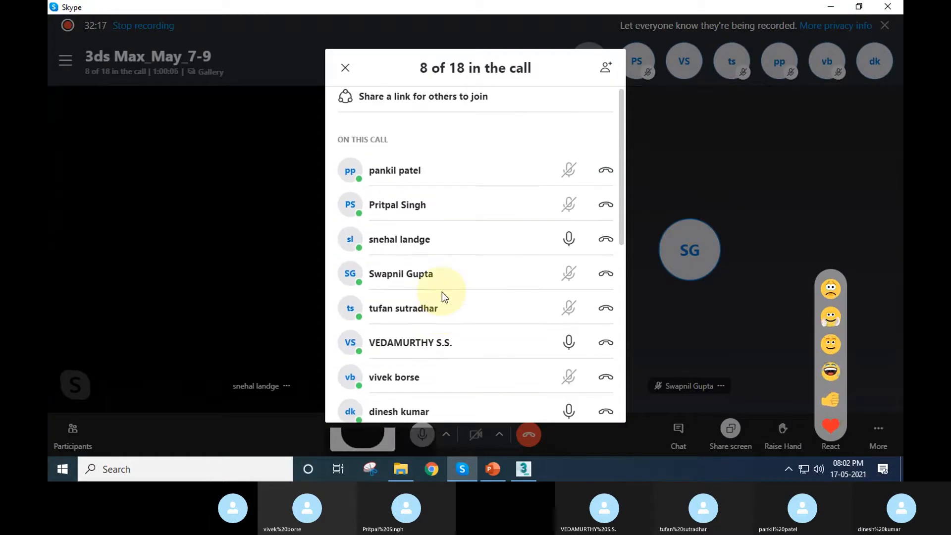
pyautogui.click(352, 68)
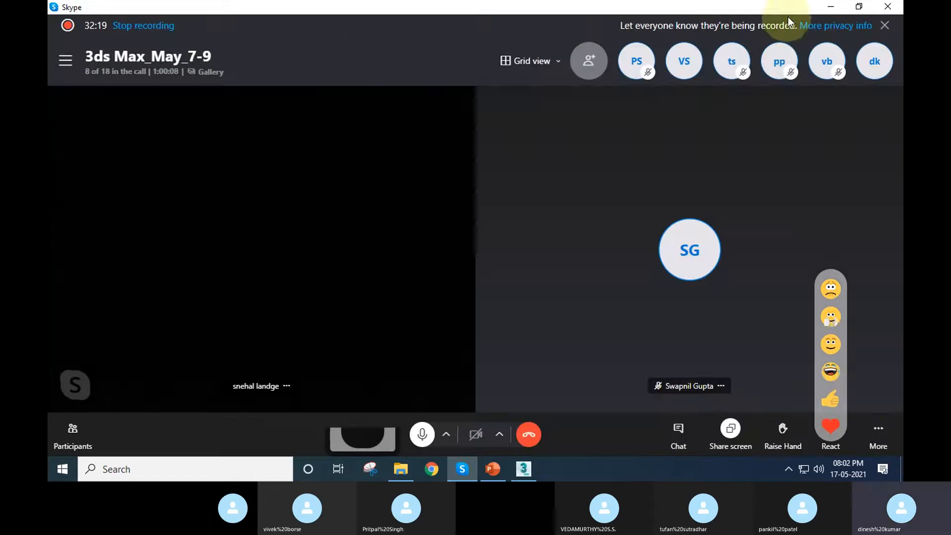
pyautogui.click(829, 7)
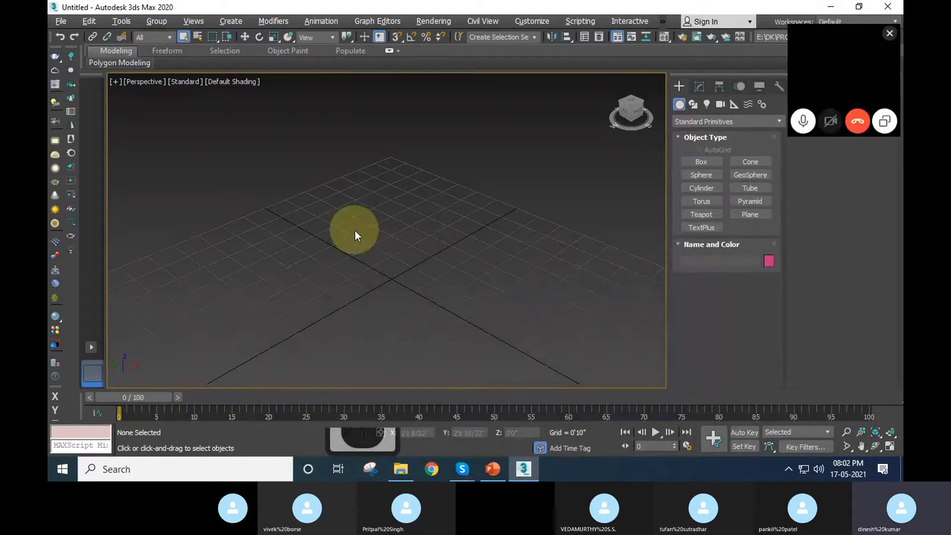
# Examine the selection region shapes with the Window and Crossing modes, and demonstrate region selection across the empty Perspective viewport.
pyautogui.click(89, 21)
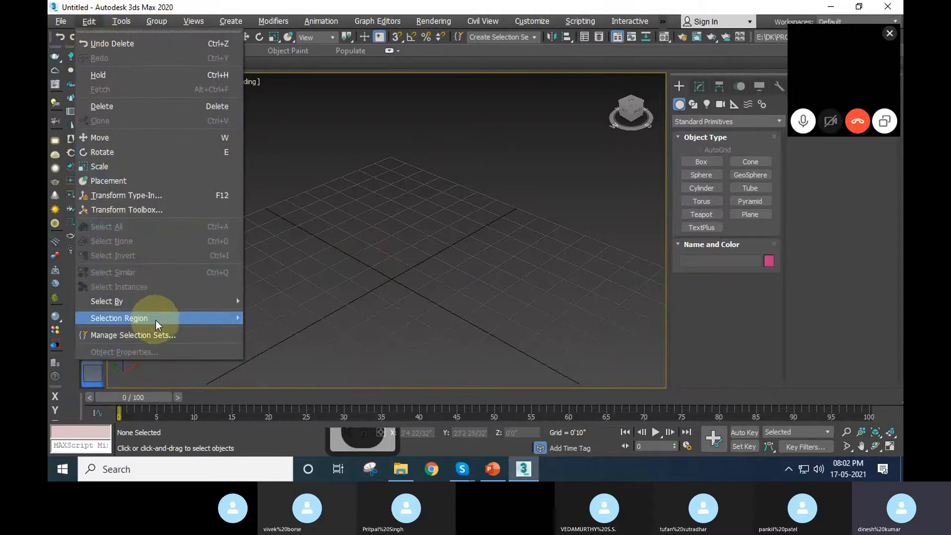
pyautogui.moveTo(156, 322)
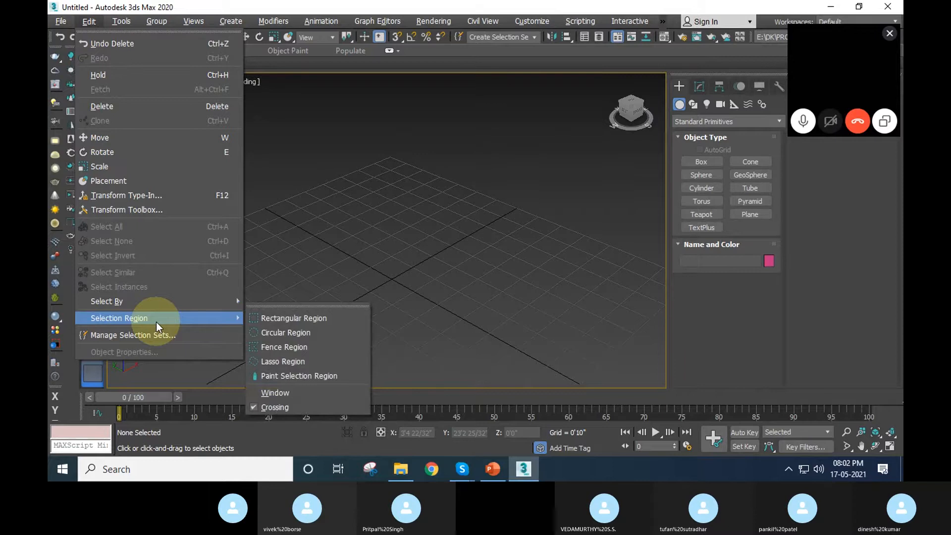
pyautogui.click(130, 316)
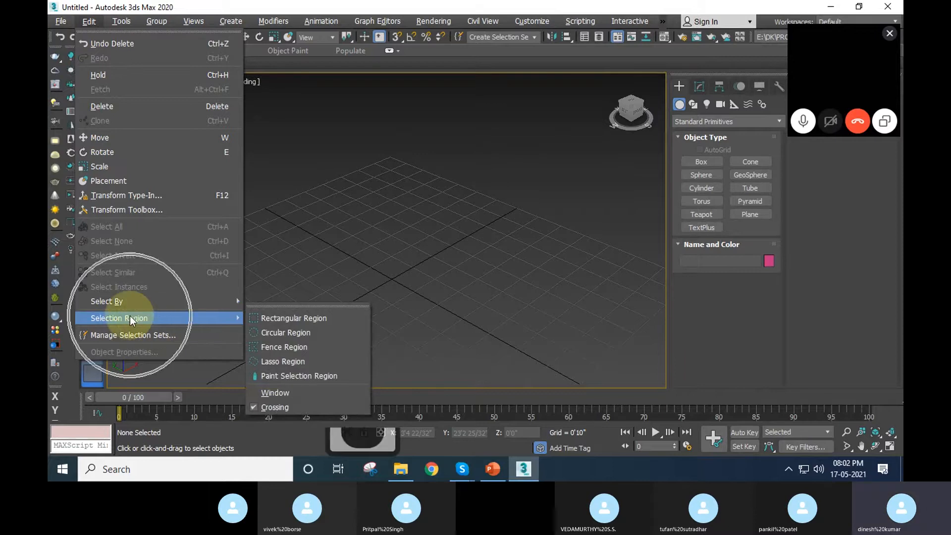
pyautogui.click(130, 316)
pyautogui.click(151, 317)
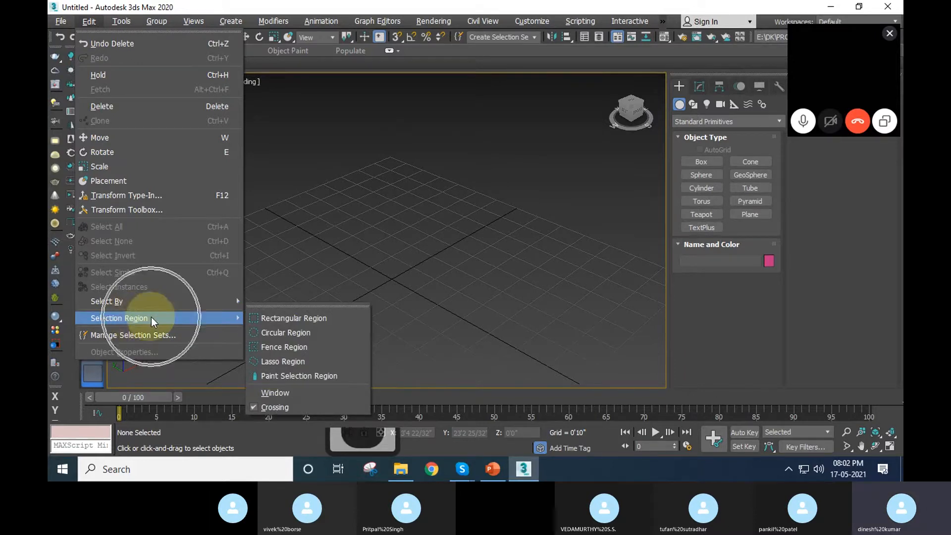
pyautogui.click(151, 317)
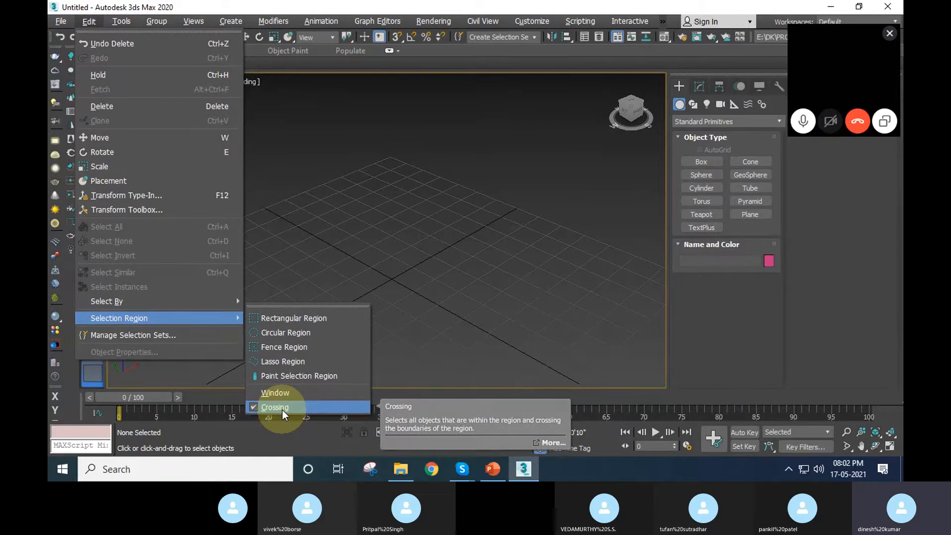
pyautogui.click(485, 289)
pyautogui.moveTo(550, 345); pyautogui.dragTo(165, 159)
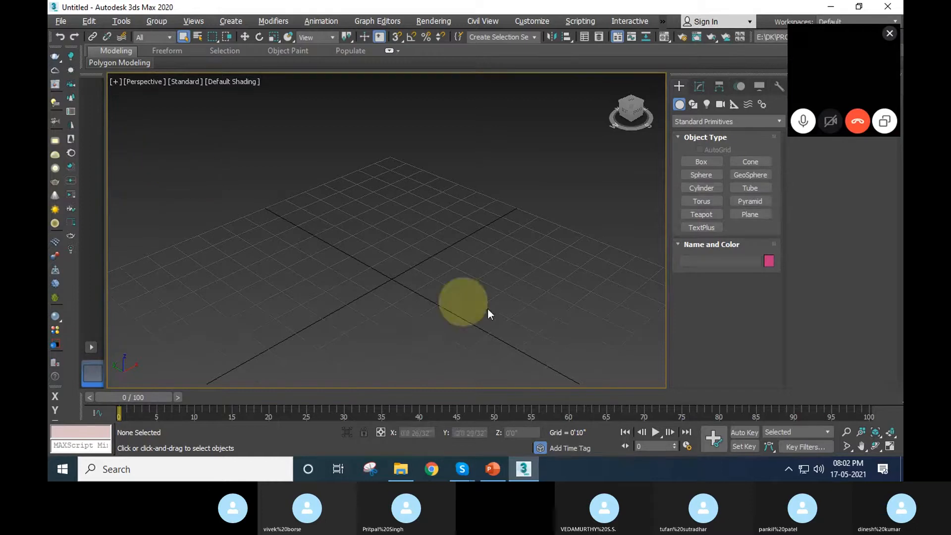
pyautogui.moveTo(585, 346); pyautogui.dragTo(179, 126)
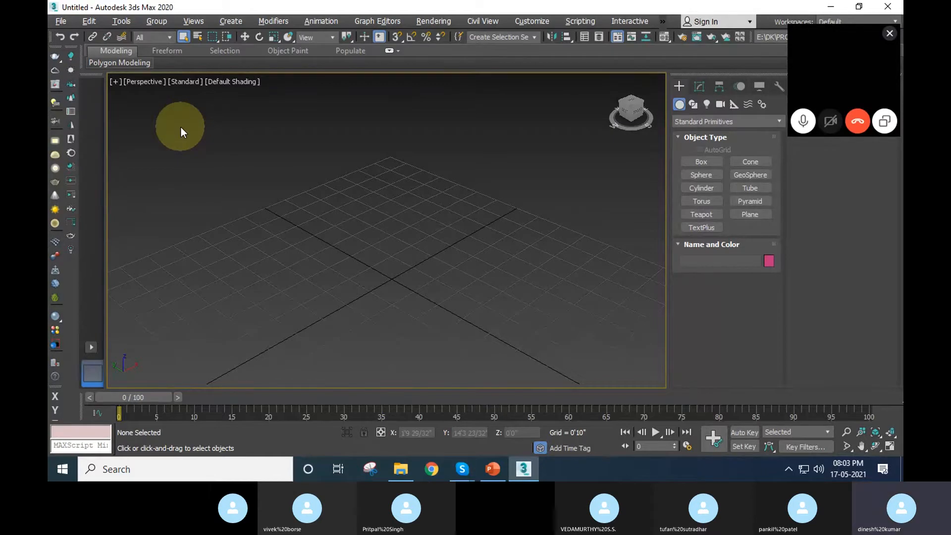
# Dismiss the floating call window, recheck the participant list in Skype, and return to the 3ds Max viewport.
pyautogui.click(890, 33)
pyautogui.click(462, 469)
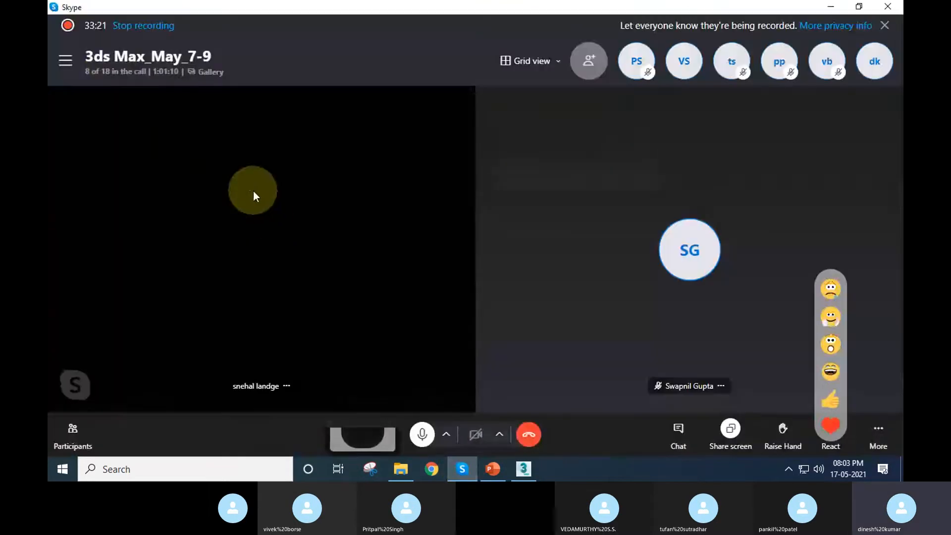
pyautogui.click(111, 68)
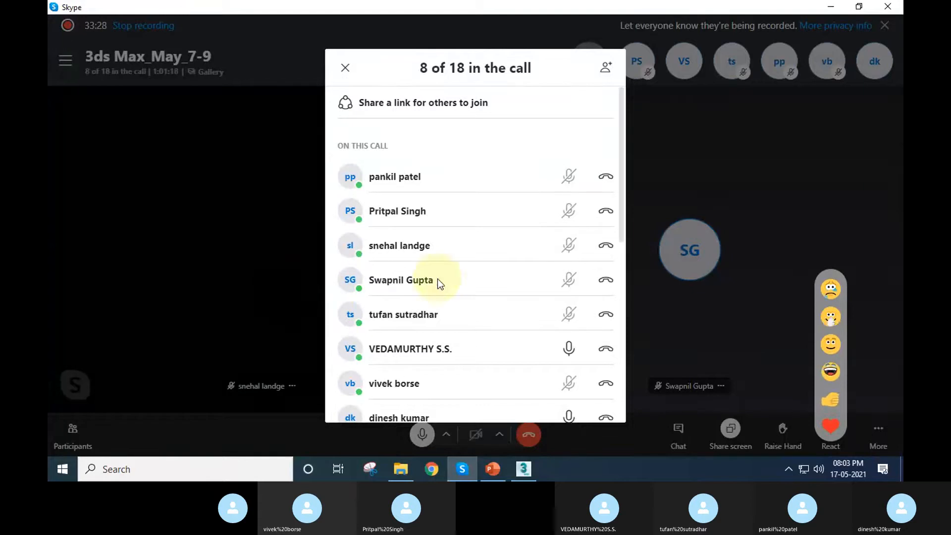
pyautogui.scroll(-1, 438, 279)
pyautogui.scroll(1, 438, 278)
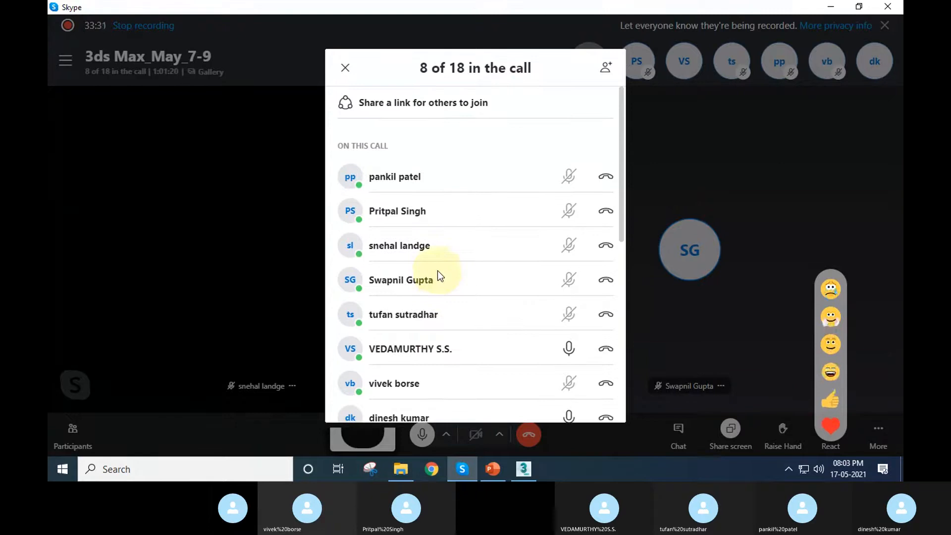
pyautogui.click(347, 67)
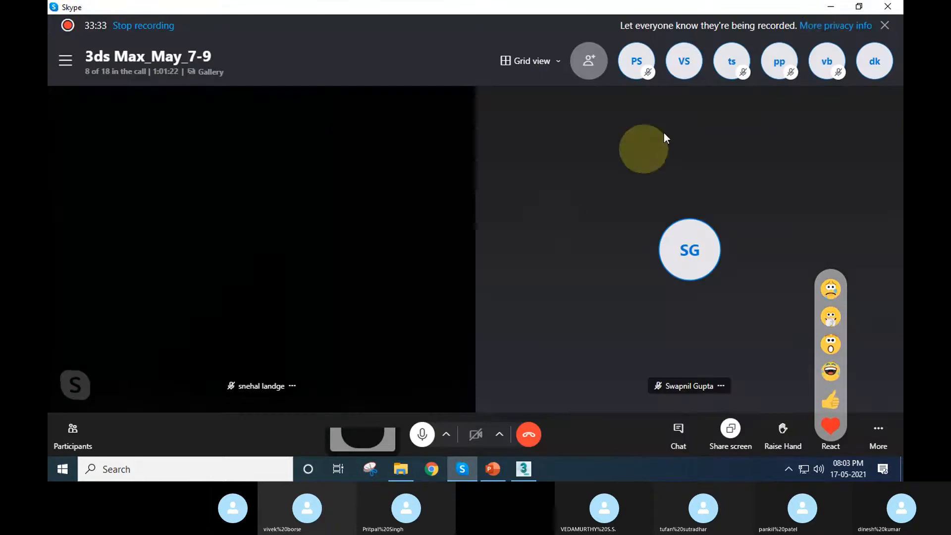
pyautogui.click(829, 7)
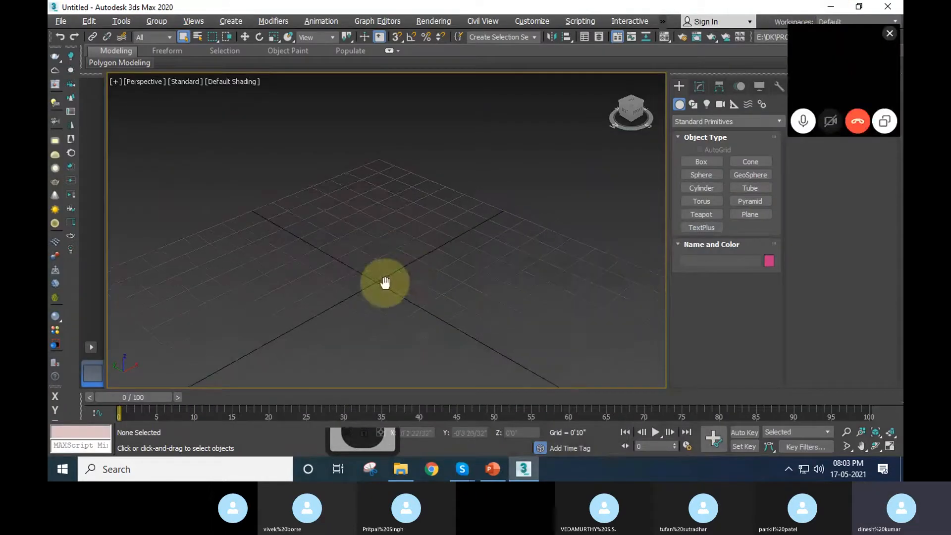
pyautogui.moveTo(338, 333); pyautogui.dragTo(396, 298, button='middle')
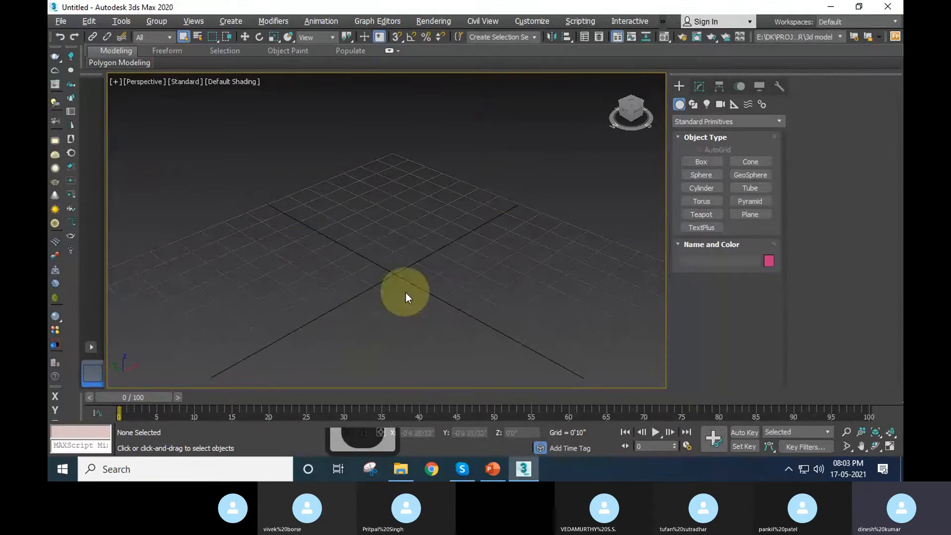
pyautogui.moveTo(418, 338); pyautogui.dragTo(418, 329, button='middle')
# Switch to PowerPoint and review slide 3 on setting up the system unit and display unit.
pyautogui.click(493, 469)
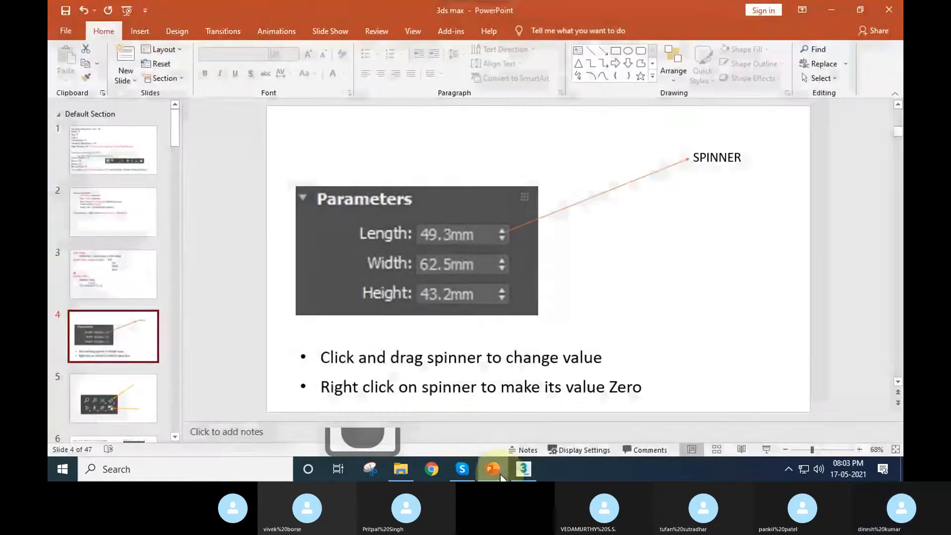
pyautogui.click(110, 258)
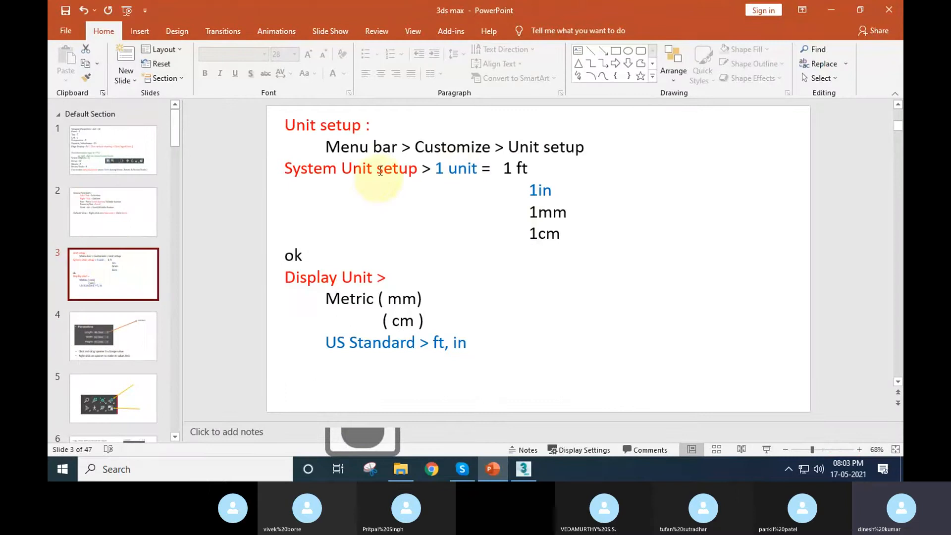
pyautogui.click(555, 310)
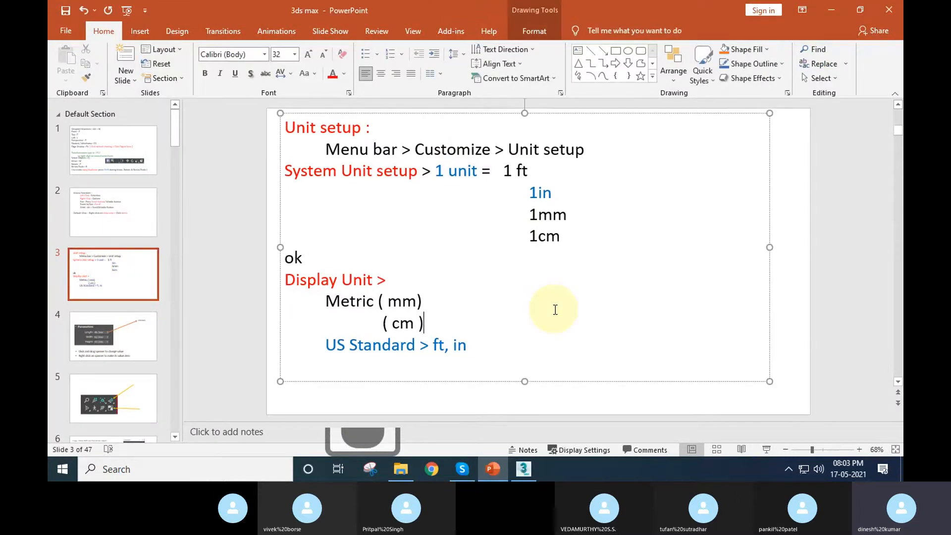
pyautogui.click(871, 230)
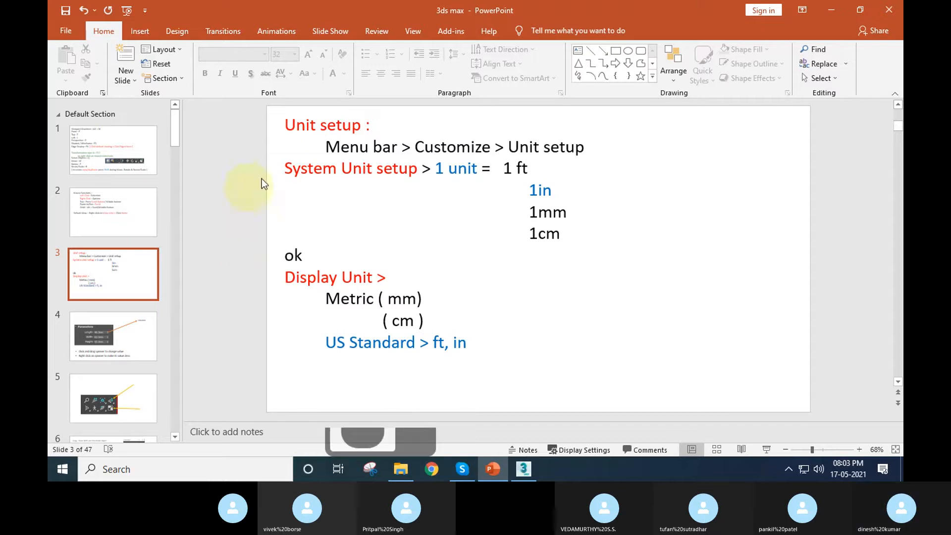
pyautogui.click(327, 130)
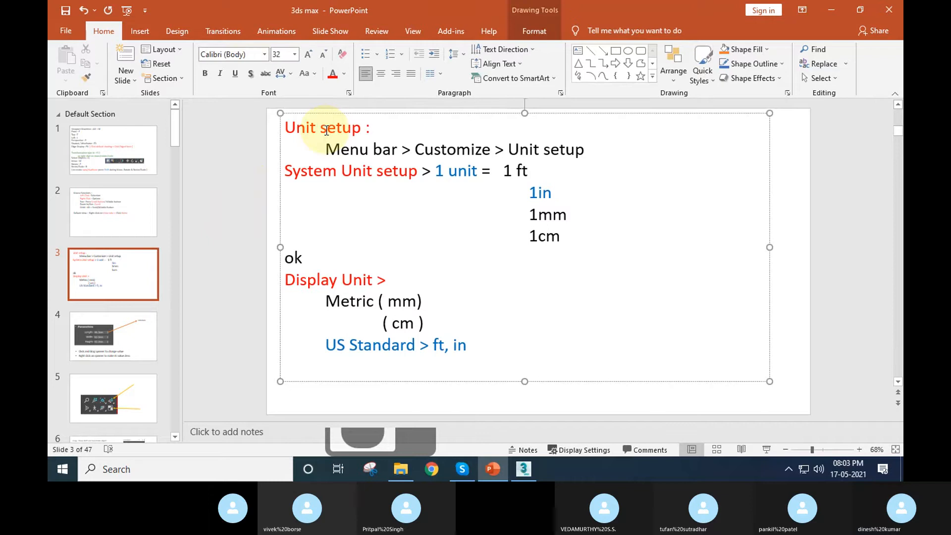
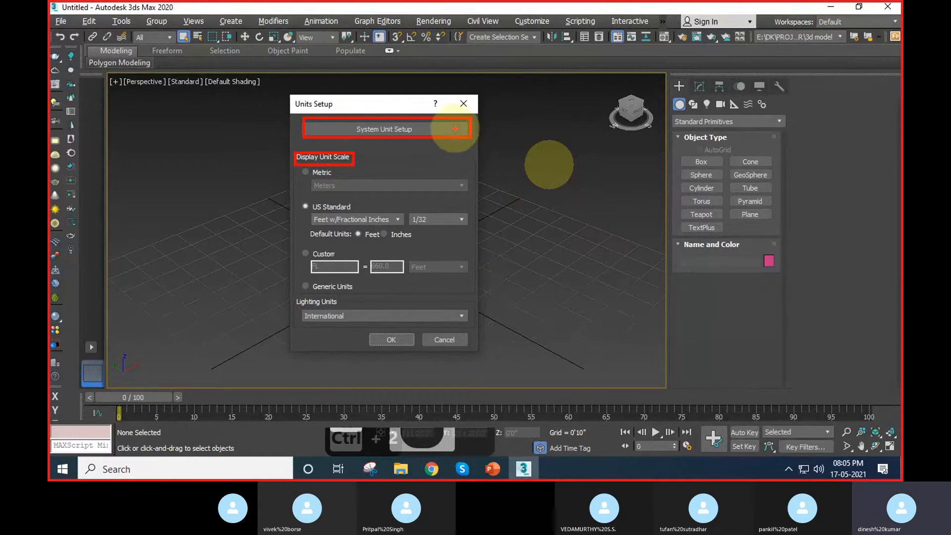
# Draw red pointer lines out from System Unit Setup and Display Unit Scale, and clear the screen annotations.
pyautogui.hotkey('ctrl', '2')
pyautogui.moveTo(471, 128); pyautogui.dragTo(540, 102)
pyautogui.moveTo(305, 161); pyautogui.dragTo(256, 183)
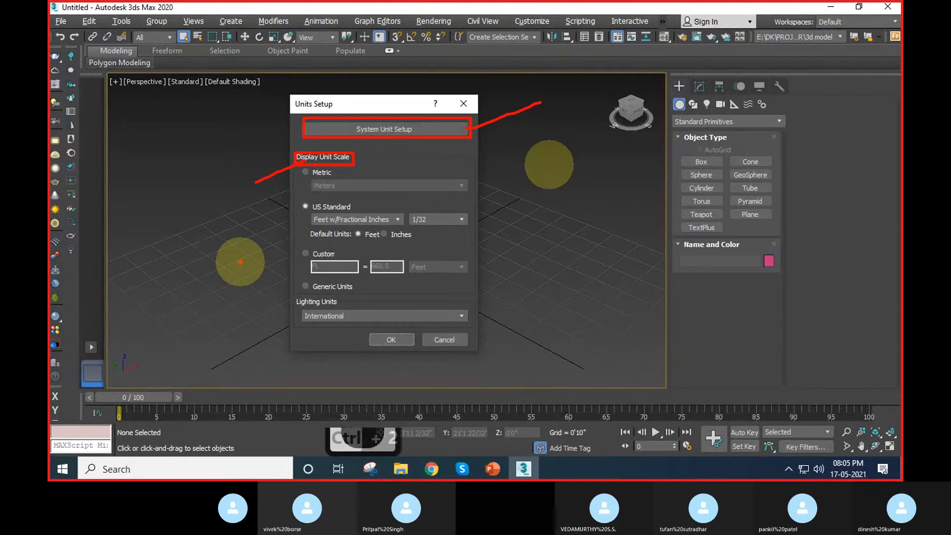
pyautogui.hotkey('ctrl', '1')
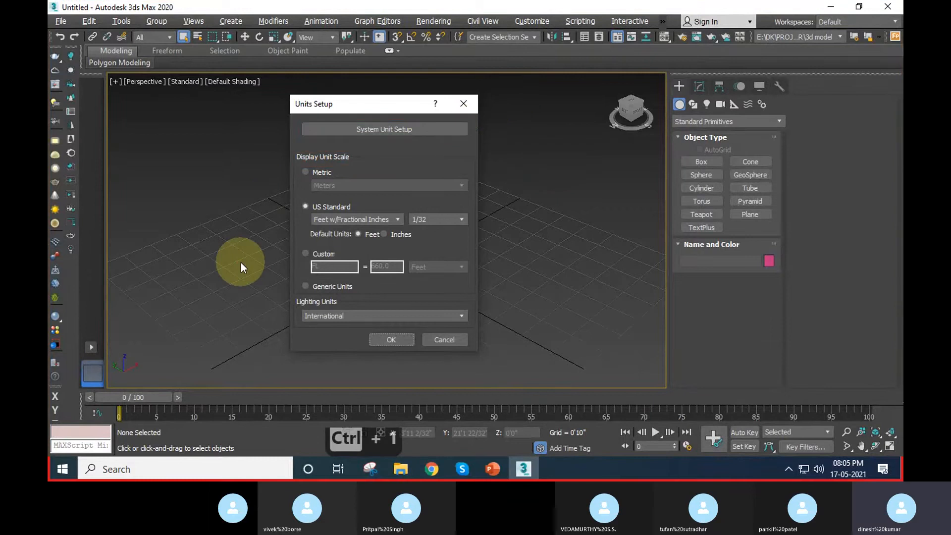
# Set the system unit scale to 1 unit = 1.0 inches and accept it.
pyautogui.click(383, 129)
pyautogui.moveTo(383, 149); pyautogui.dragTo(565, 147)
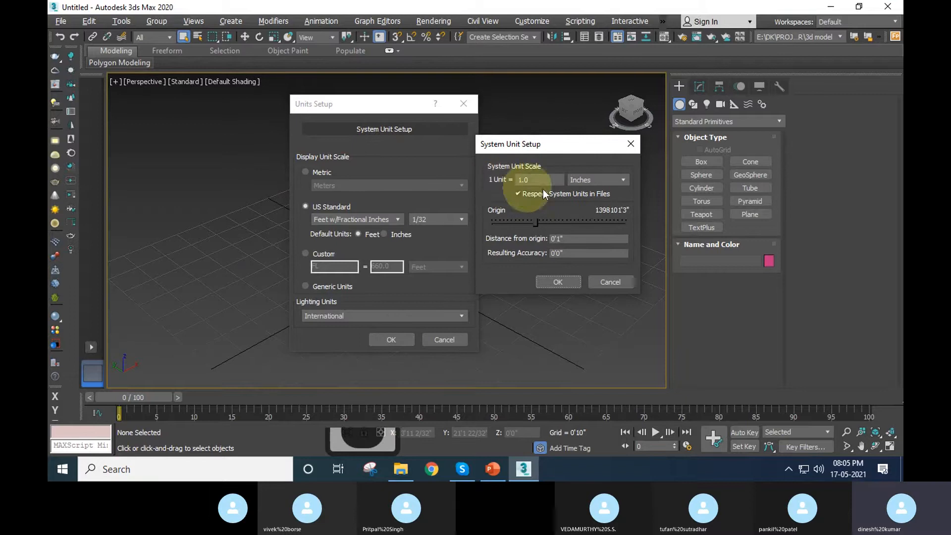
pyautogui.click(593, 182)
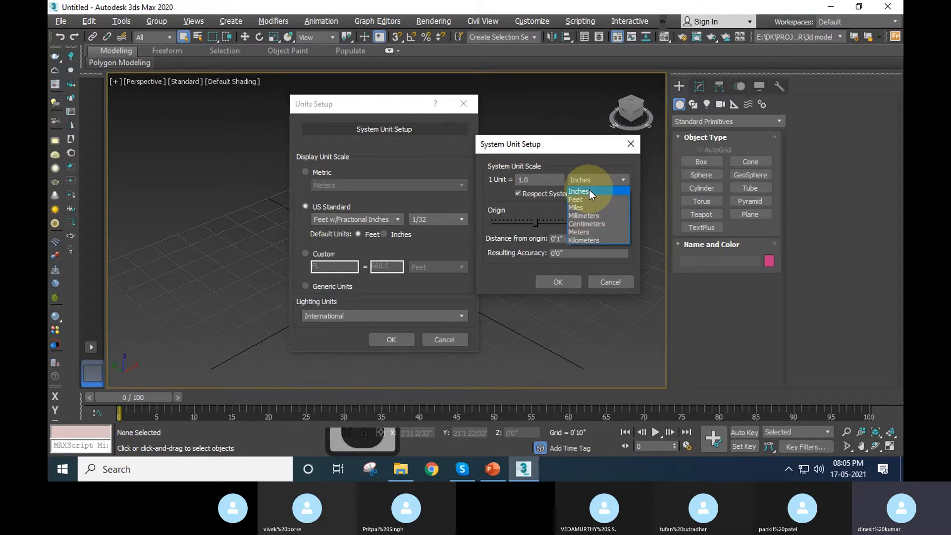
pyautogui.click(589, 188)
pyautogui.click(585, 181)
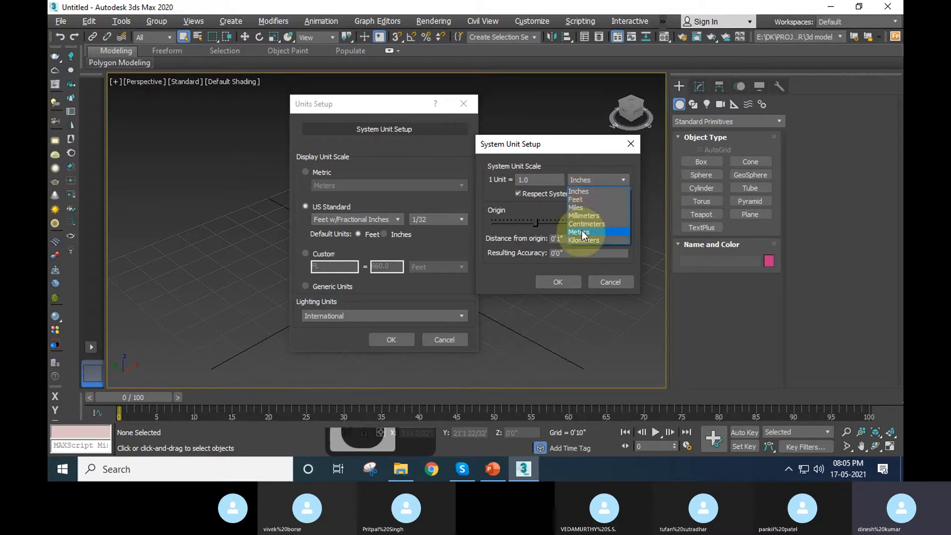
pyautogui.click(585, 191)
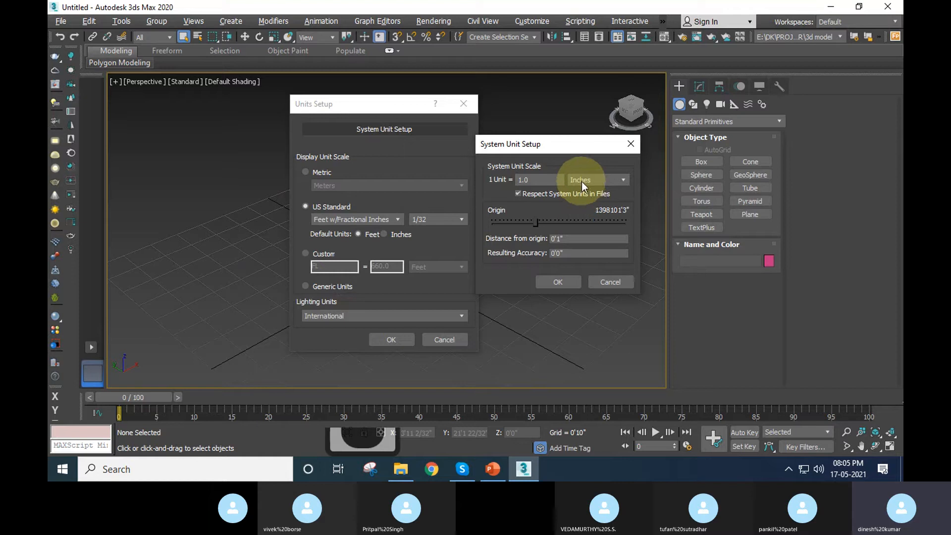
pyautogui.click(582, 180)
pyautogui.click(593, 191)
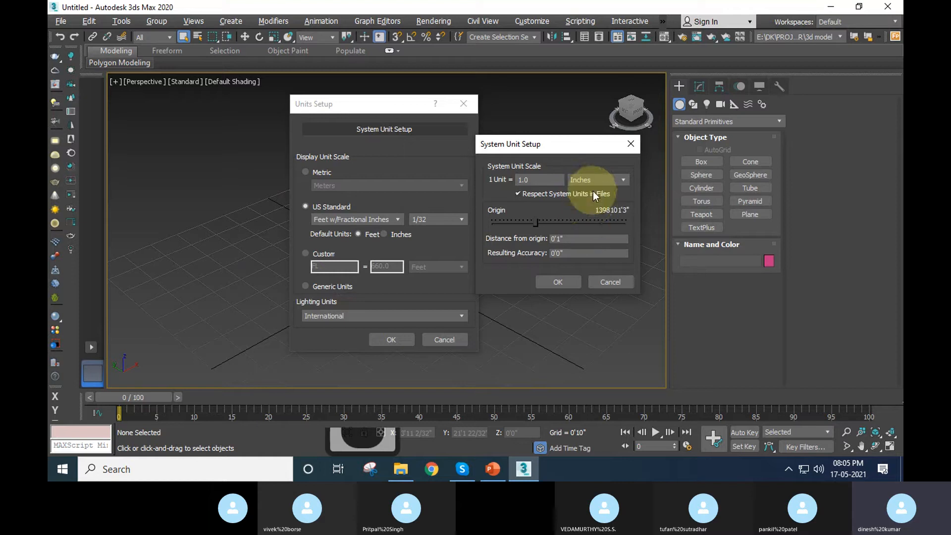
pyautogui.click(570, 283)
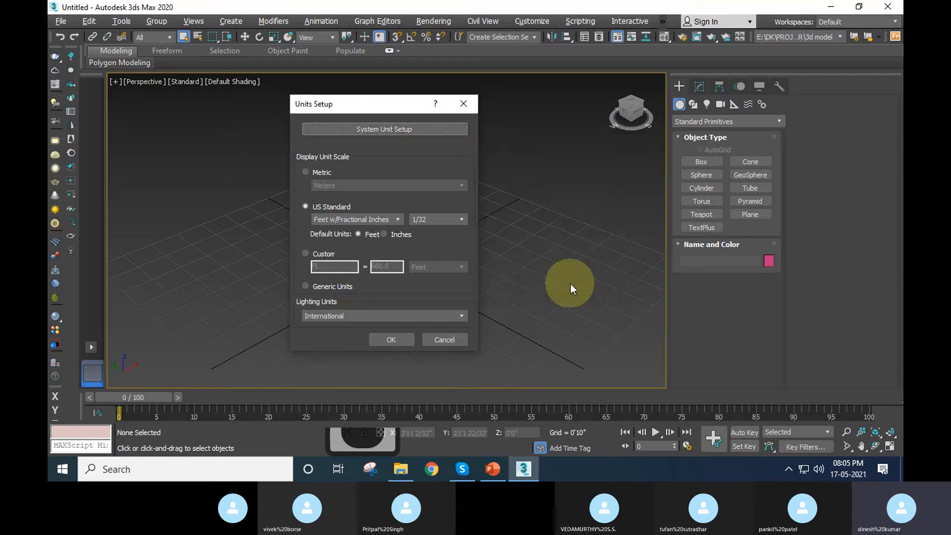
# Recheck the system unit scale, mark Custom and Generic Units in red and US Standard and OK in green, and cancel the units setup.
pyautogui.click(380, 130)
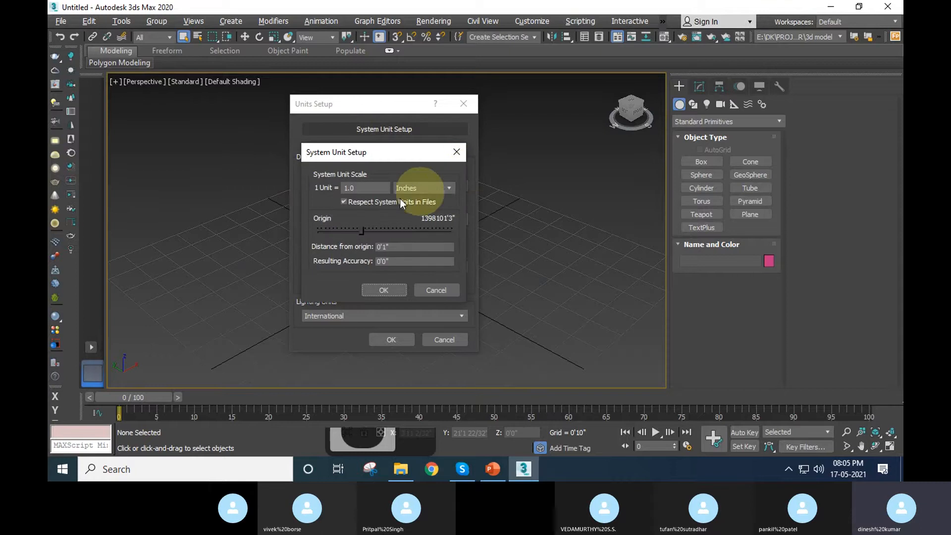
pyautogui.click(389, 292)
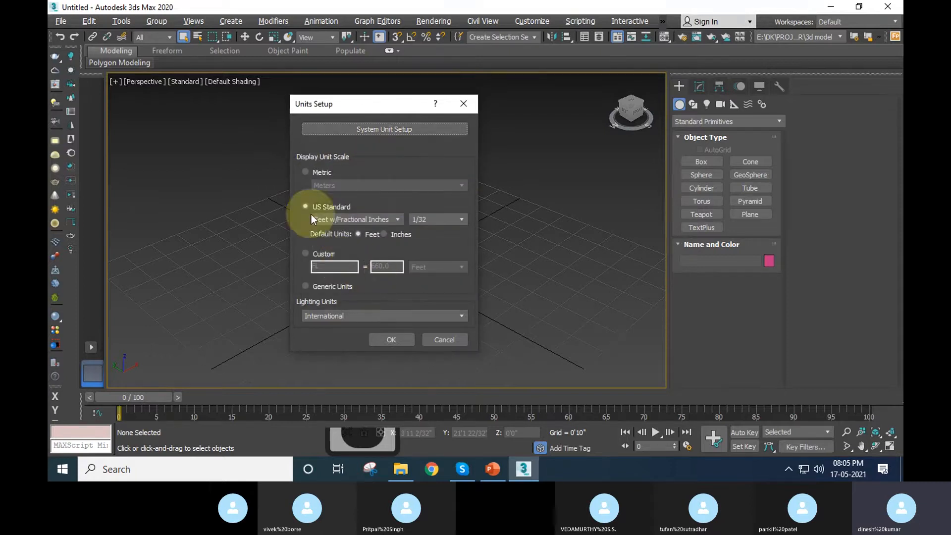
pyautogui.hotkey('ctrl', '2')
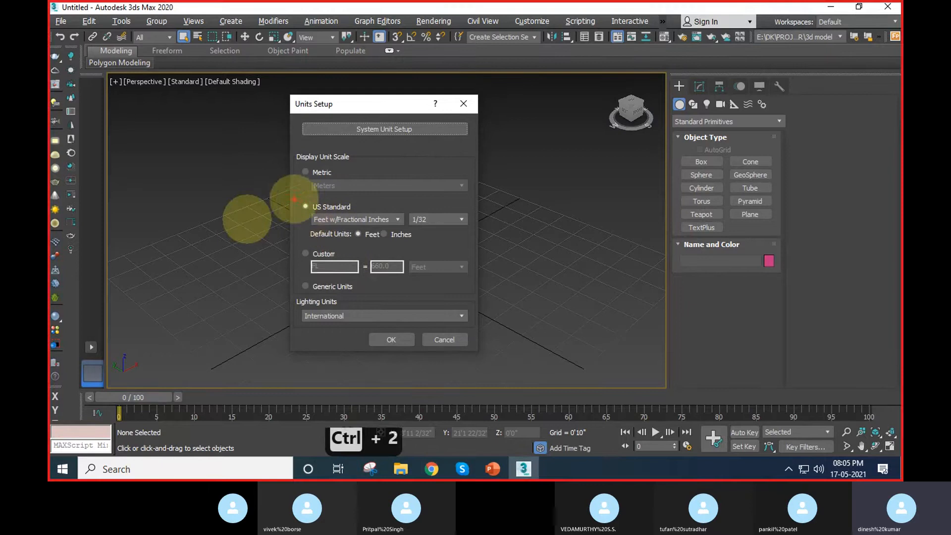
pyautogui.moveTo(299, 248)
pyautogui.mouseDown()
pyautogui.moveTo(340, 260)
pyautogui.moveTo(366, 290)
pyautogui.moveTo(352, 295)
pyautogui.mouseUp()
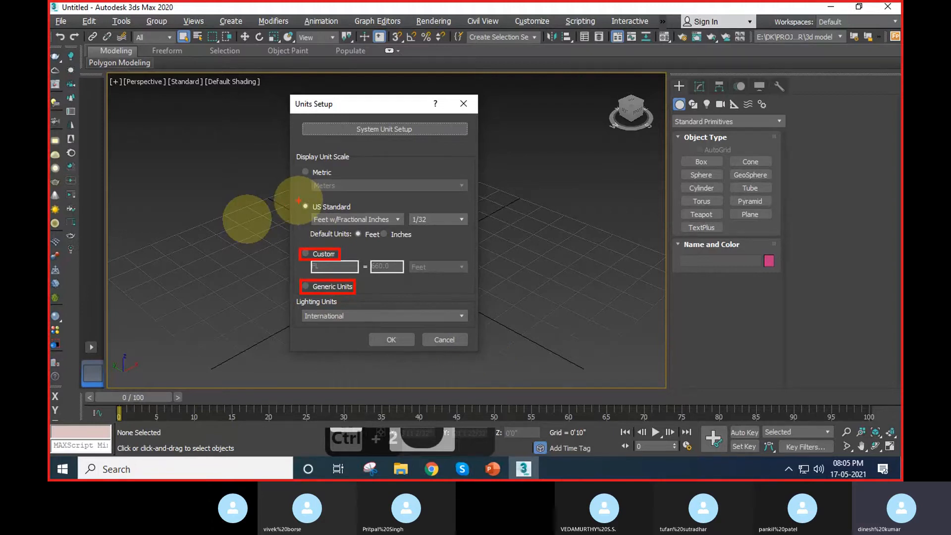
pyautogui.moveTo(298, 200)
pyautogui.mouseDown()
pyautogui.moveTo(449, 250)
pyautogui.moveTo(472, 239)
pyautogui.mouseUp()
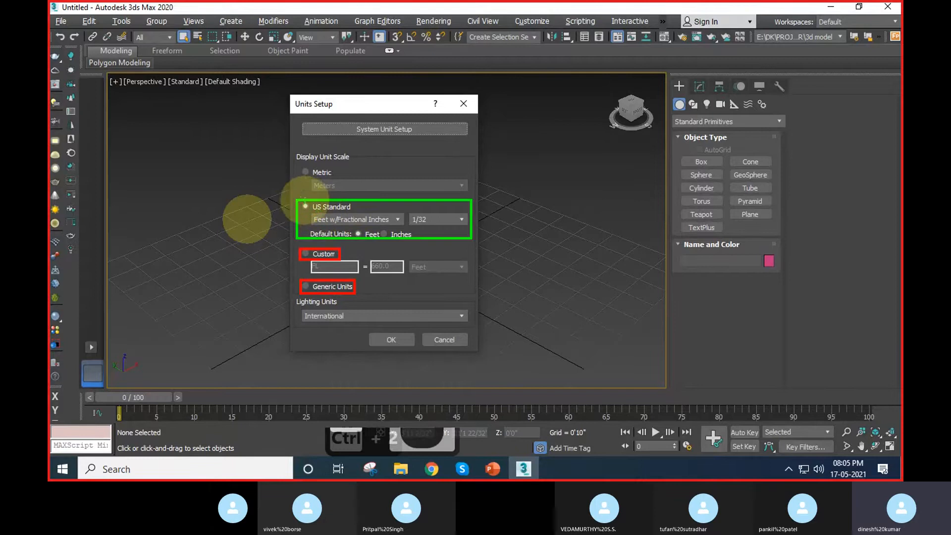
pyautogui.moveTo(299, 199)
pyautogui.mouseDown()
pyautogui.moveTo(302, 208)
pyautogui.moveTo(308, 200)
pyautogui.mouseUp()
pyautogui.moveTo(394, 330); pyautogui.dragTo(454, 299)
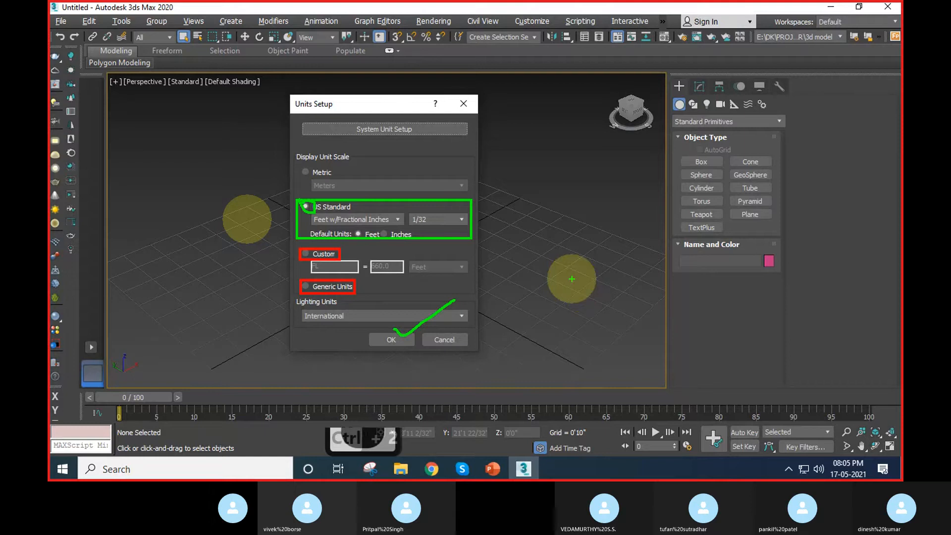
pyautogui.hotkey('ctrl', '2')
pyautogui.click(444, 339)
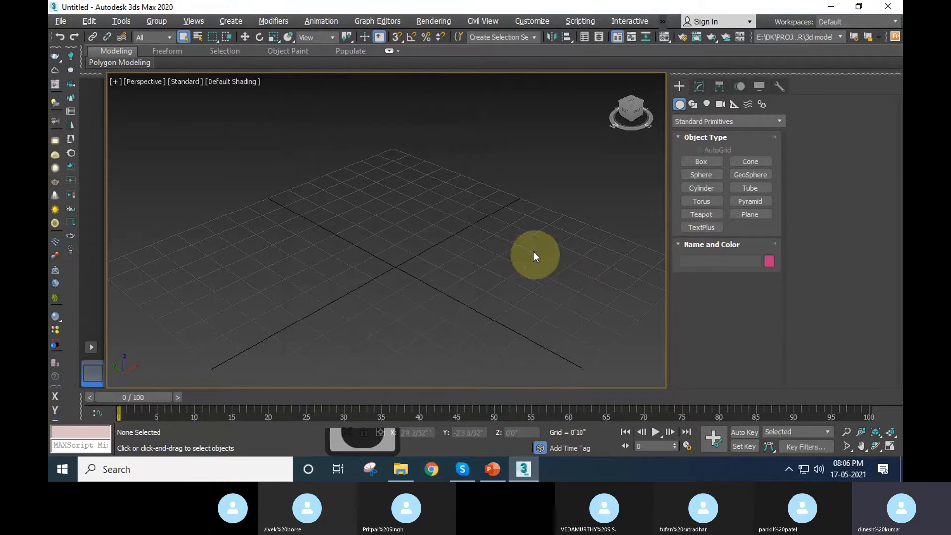
# Reopen the units setup, recheck the inches system unit and US Standard display unit, and accept the settings.
pyautogui.click(531, 21)
pyautogui.click(550, 187)
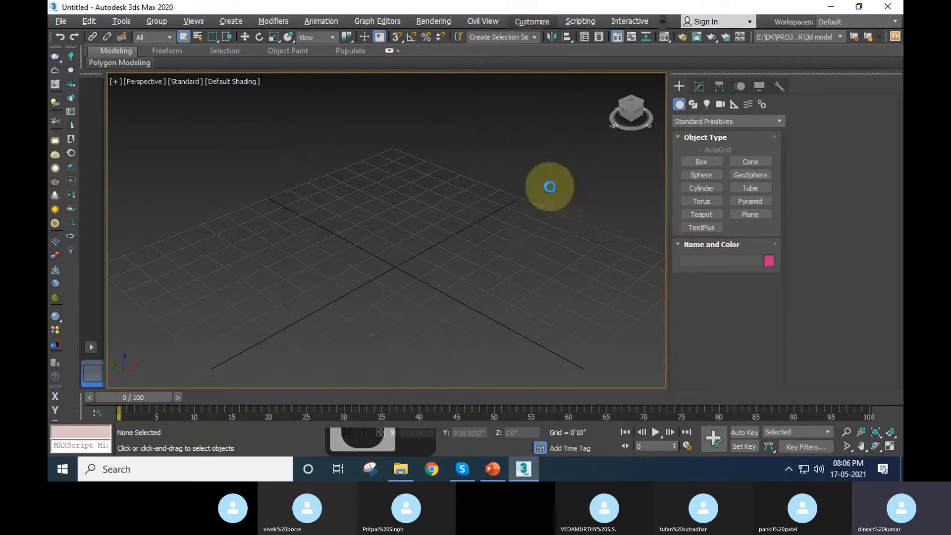
pyautogui.click(460, 132)
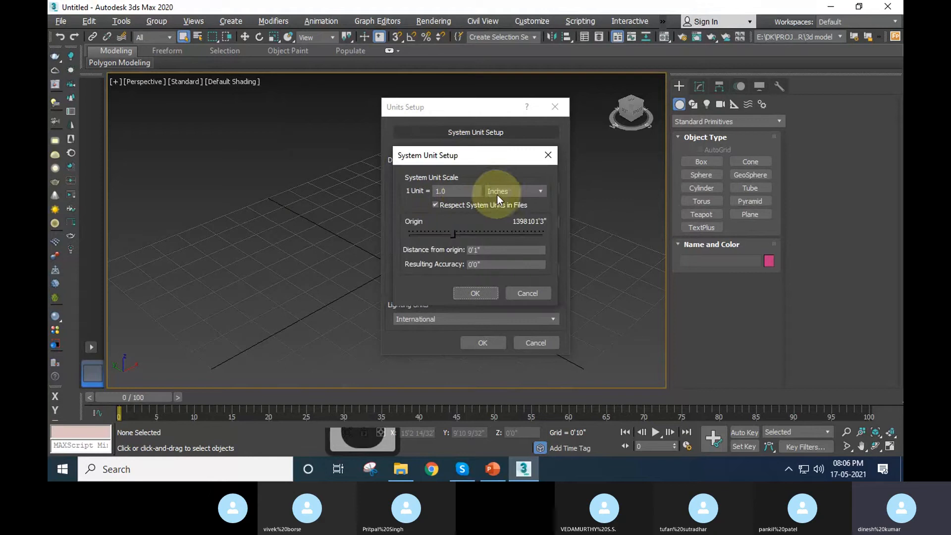
pyautogui.click(491, 291)
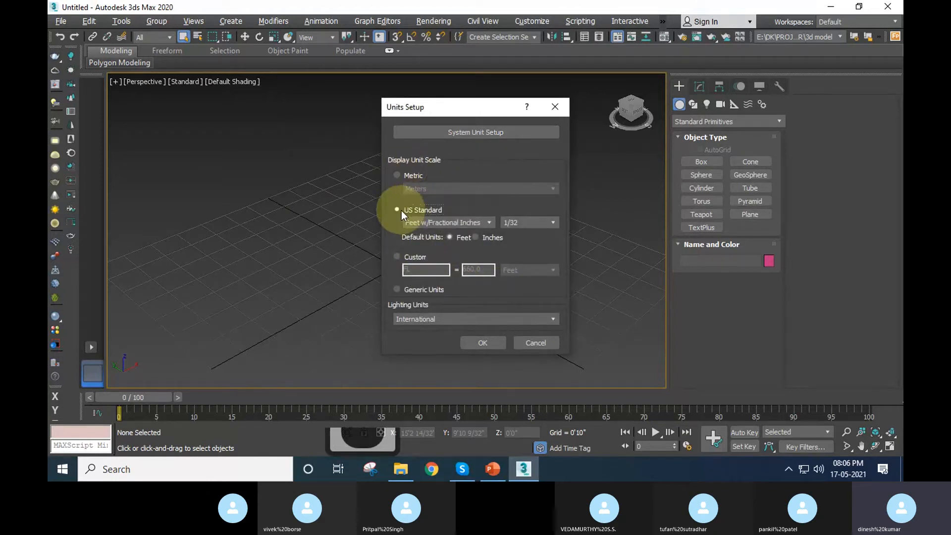
pyautogui.click(481, 341)
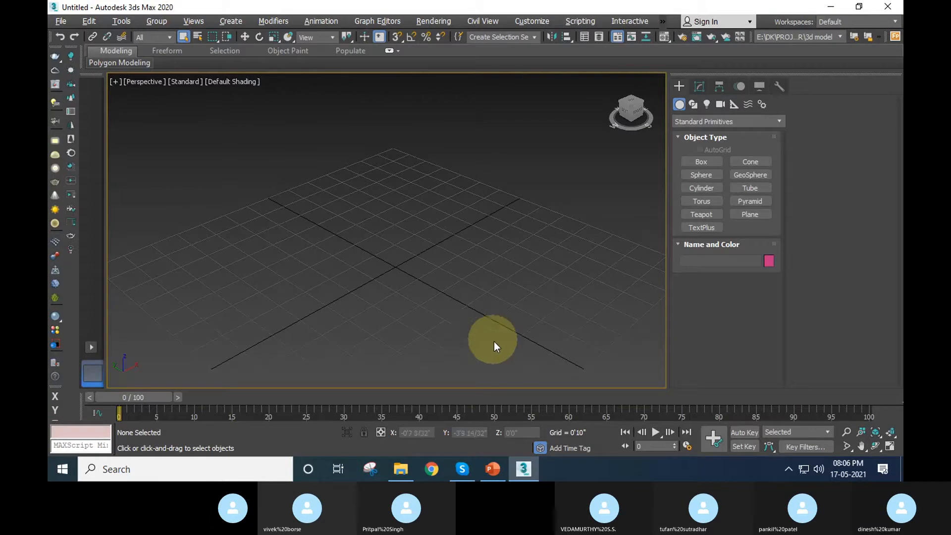
# Create a box about 3'5" long, 3'9" wide and 4'8" high near the centre of the Perspective grid.
pyautogui.moveTo(437, 329); pyautogui.dragTo(464, 332, button='middle')
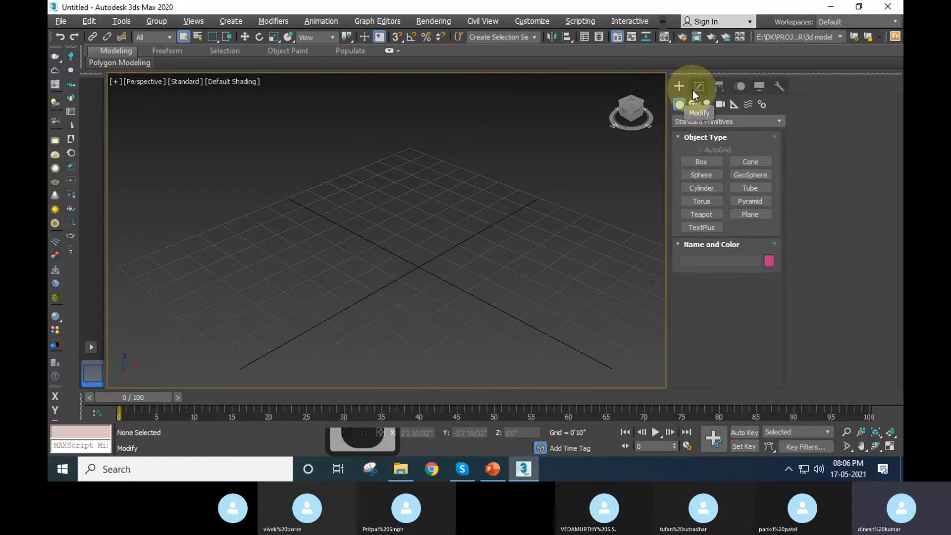
pyautogui.click(700, 160)
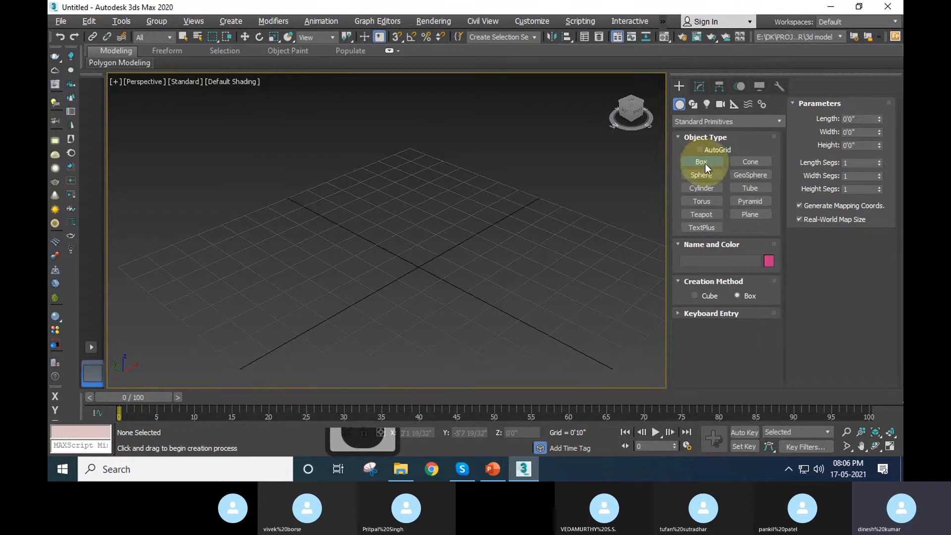
pyautogui.moveTo(419, 228); pyautogui.dragTo(417, 335)
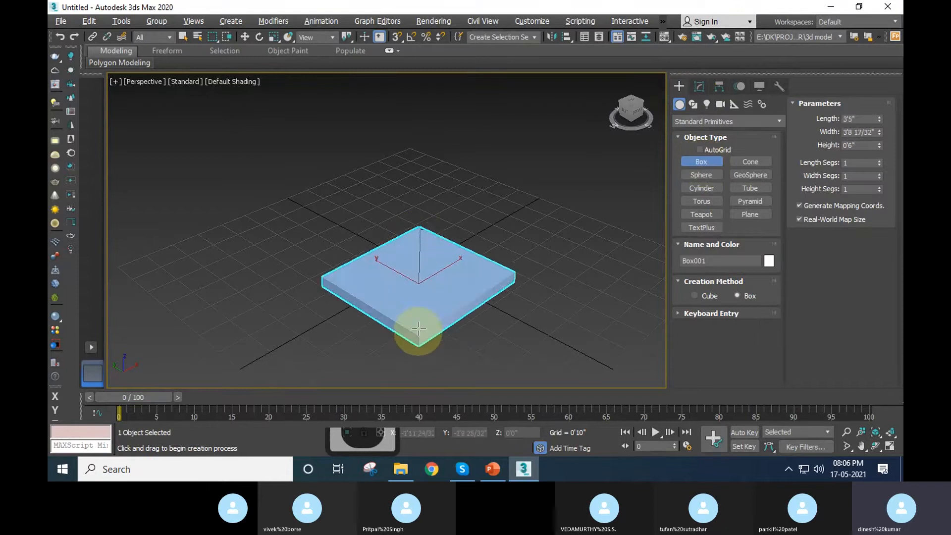
pyautogui.click(408, 187)
pyautogui.rightClick(509, 249)
pyautogui.moveTo(578, 281); pyautogui.dragTo(545, 304, button='middle')
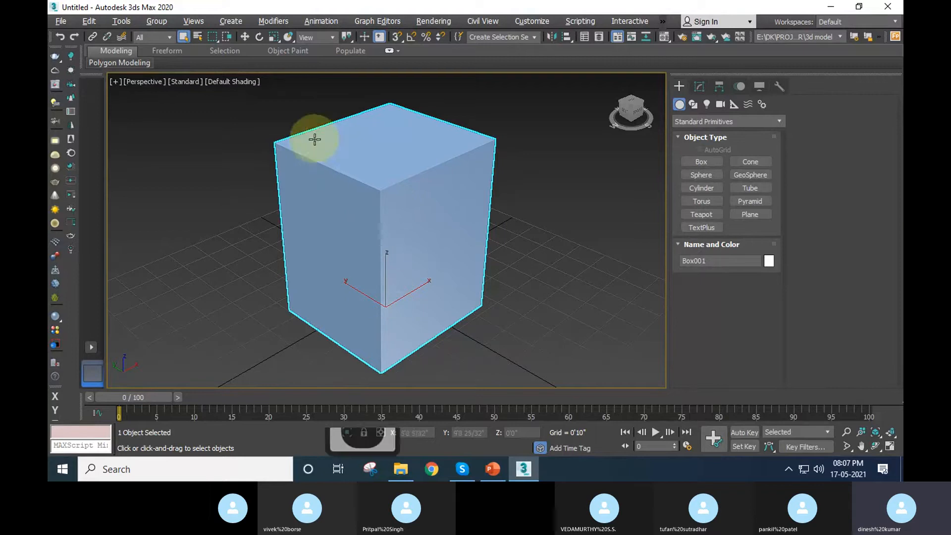
pyautogui.scroll(3, 315, 140)
pyautogui.scroll(-1, 446, 223)
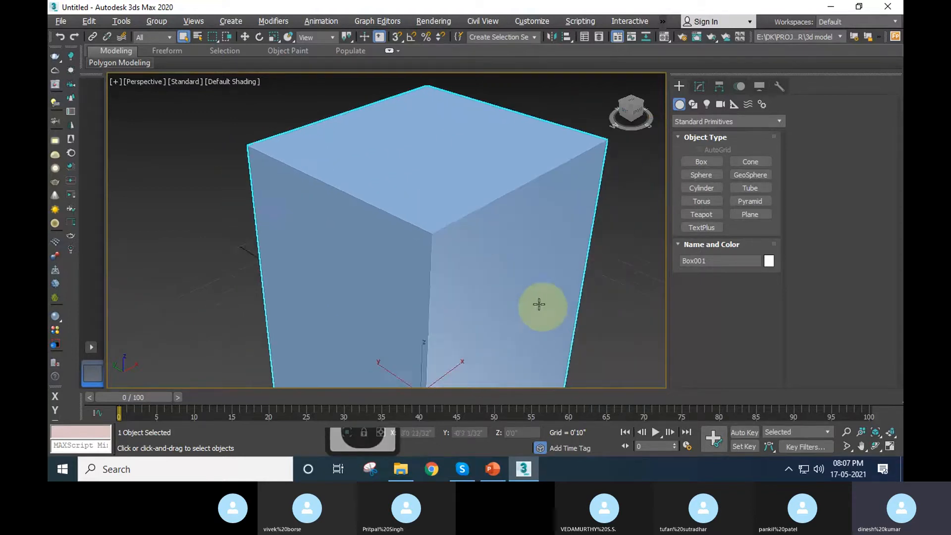
pyautogui.scroll(2, 471, 250)
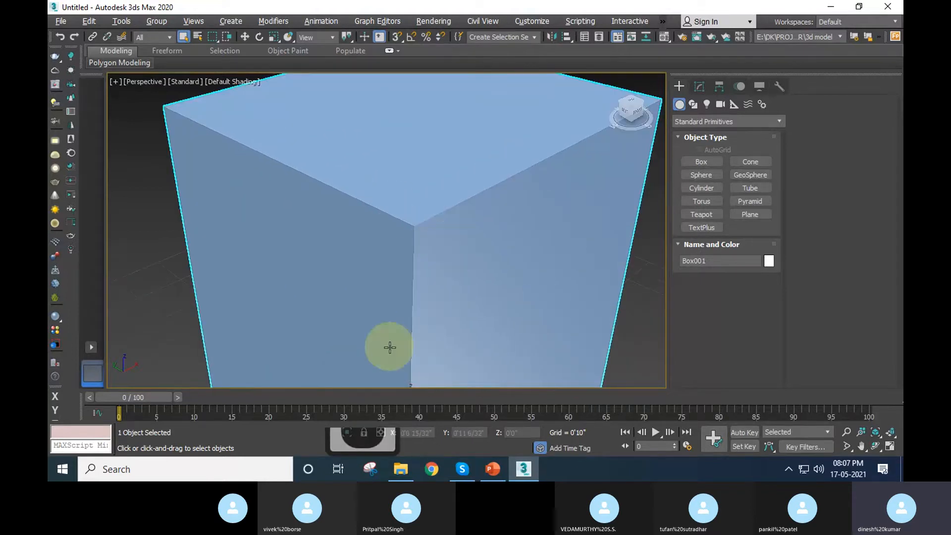
pyautogui.scroll(-2, 446, 288)
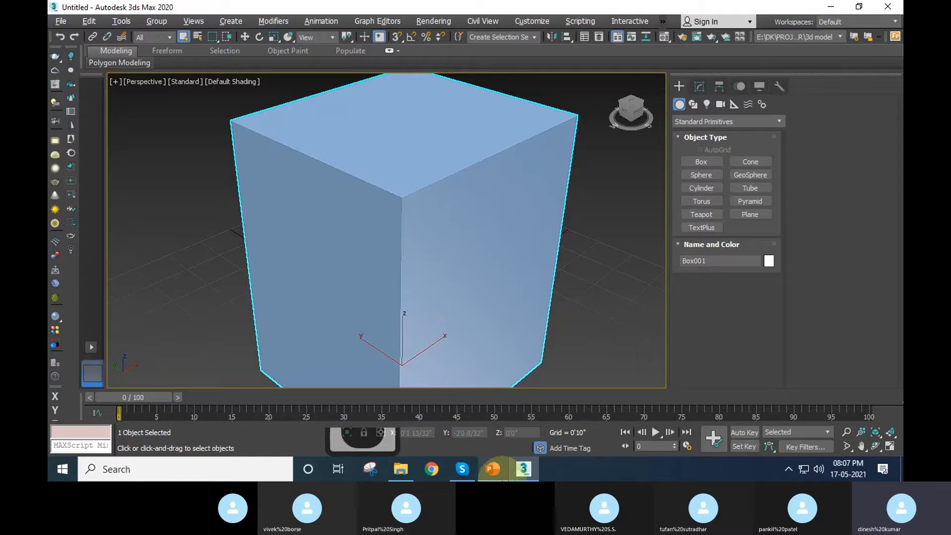
# Switch to PowerPoint and review the Edge Display shortcut and the Edged Faces note on slide 1.
pyautogui.click(493, 469)
pyautogui.click(117, 157)
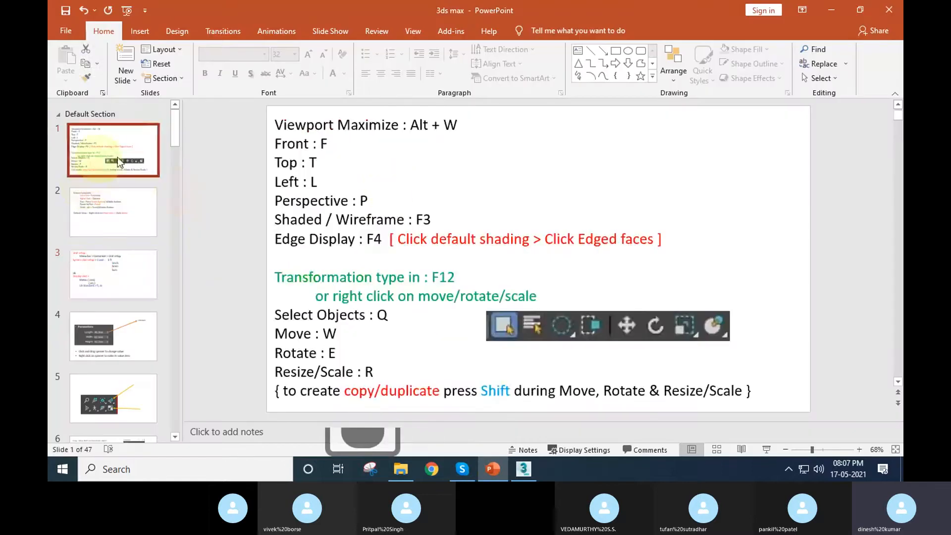
pyautogui.moveTo(275, 241); pyautogui.dragTo(358, 243)
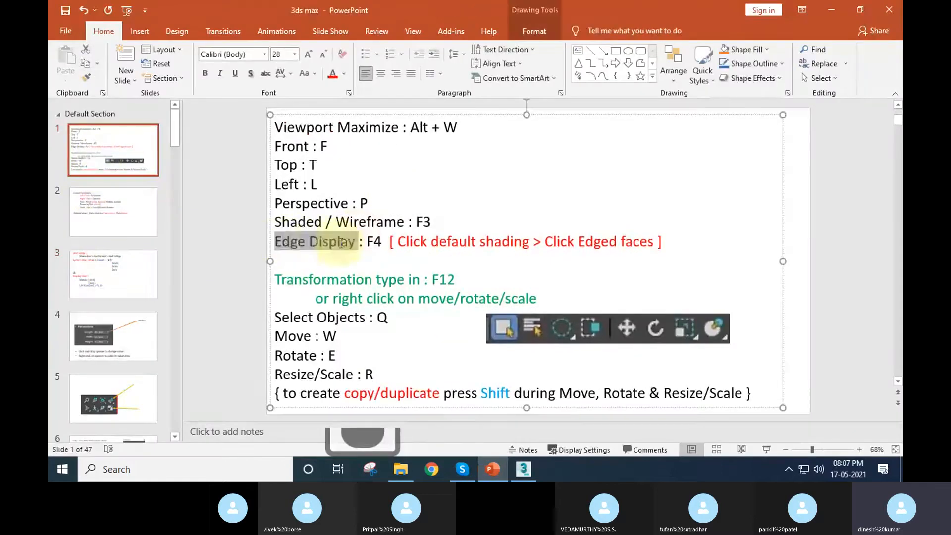
pyautogui.click(371, 246)
pyautogui.moveTo(431, 241); pyautogui.dragTo(667, 243)
pyautogui.click(849, 195)
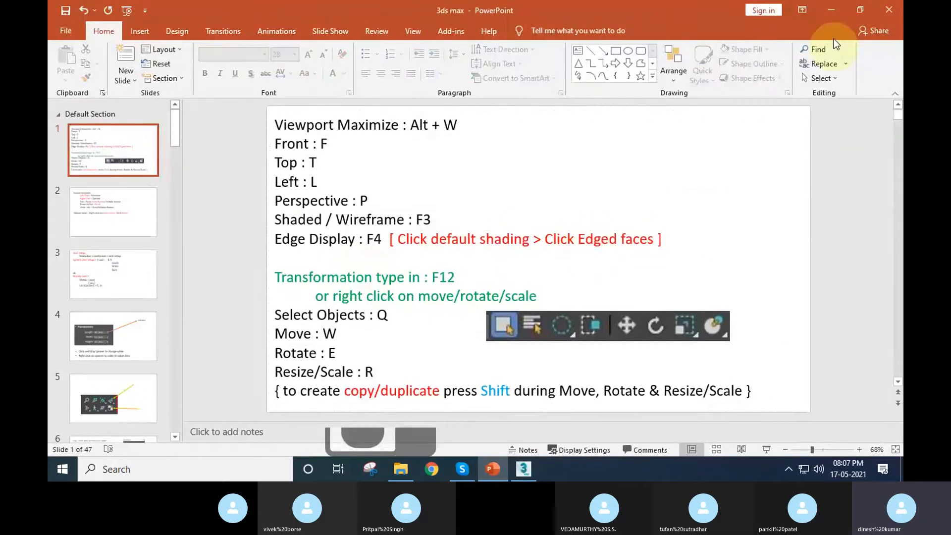
# Return to 3ds Max, turn on Edged Faces in the Perspective viewport, and check it among the shading options.
pyautogui.click(831, 10)
pyautogui.press('F4')
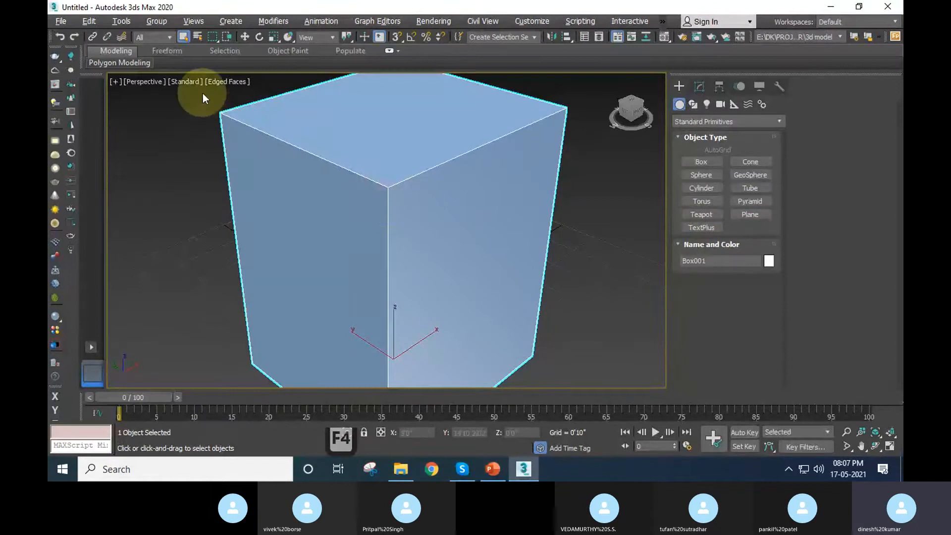
pyautogui.click(219, 80)
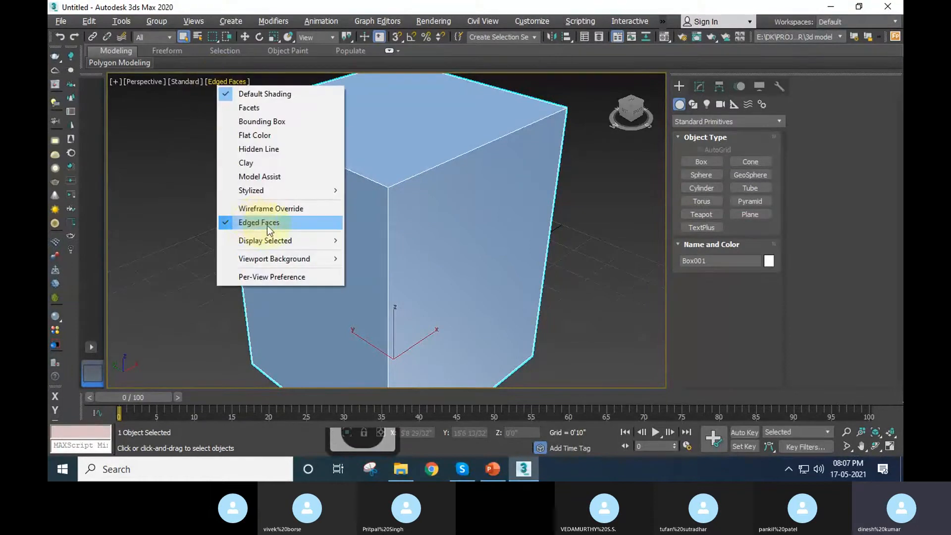
pyautogui.click(602, 256)
# Deselect and reselect the box at different zoom levels to examine how its edges display.
pyautogui.scroll(-3, 523, 247)
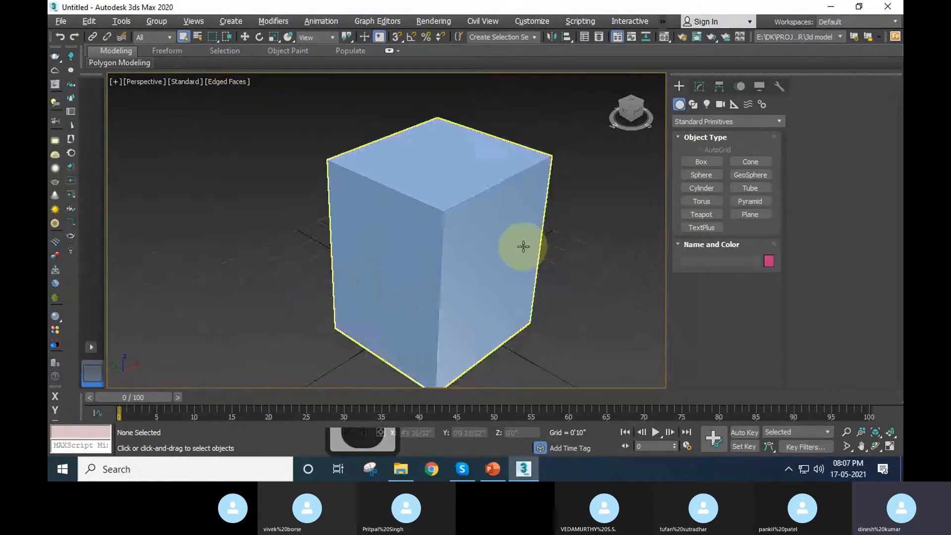
pyautogui.click(524, 246)
pyautogui.scroll(-3, 527, 308)
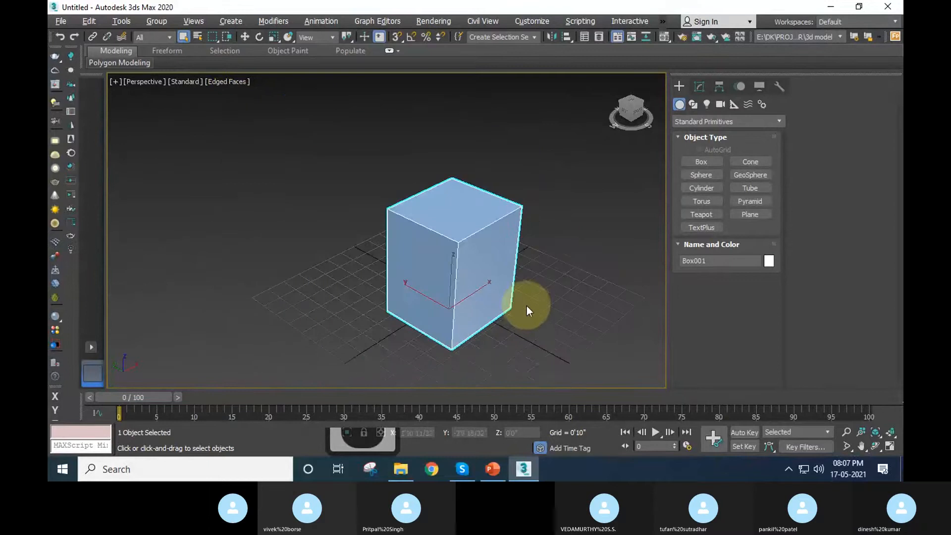
pyautogui.scroll(3, 528, 305)
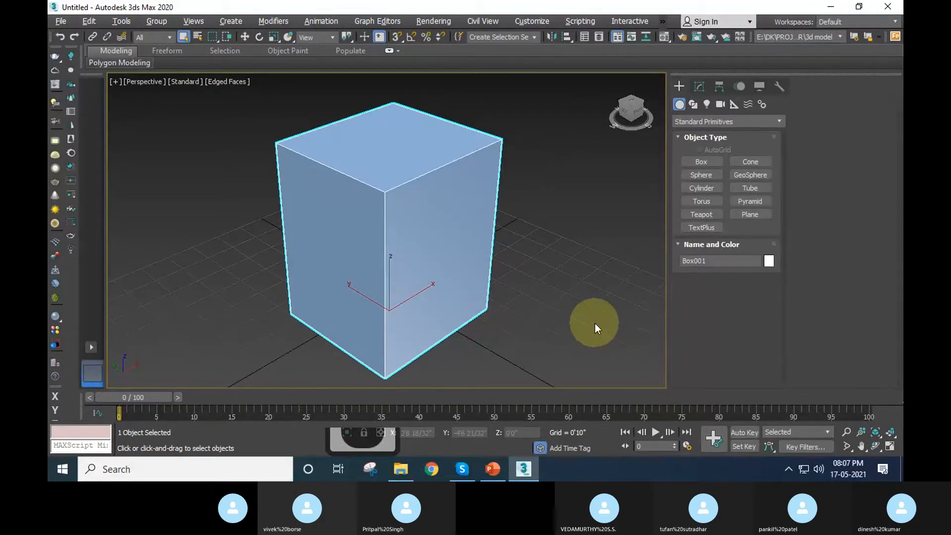
pyautogui.click(596, 323)
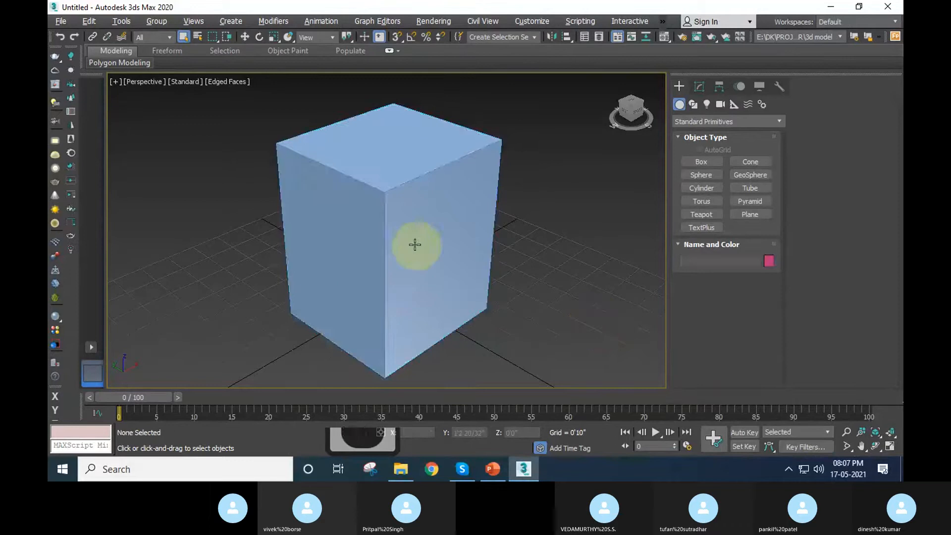
pyautogui.click(414, 244)
pyautogui.moveTo(418, 307); pyautogui.dragTo(400, 299, button='middle')
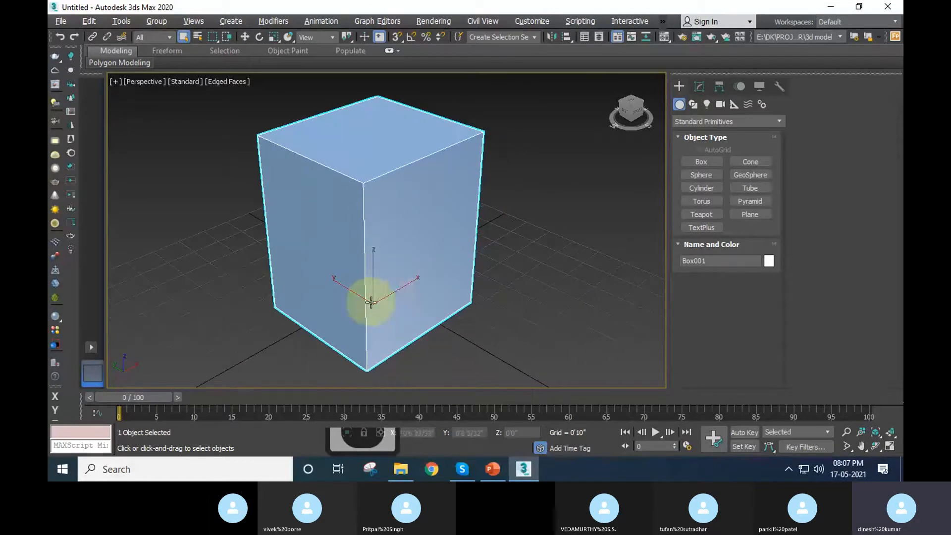
pyautogui.press('ctrl')
pyautogui.press('ctrl')
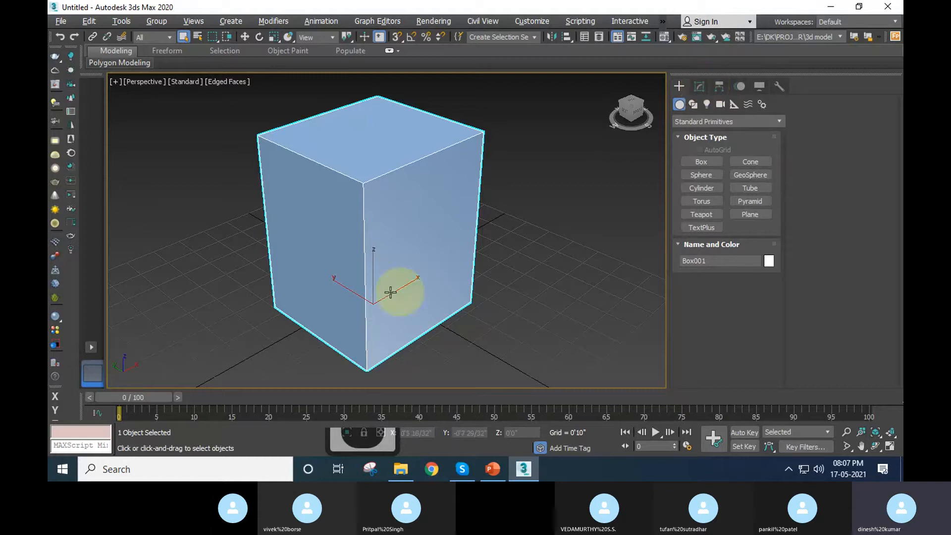
# Show the box's modify parameters, enlarge the area for them, and collapse and expand the Parameters rollout, leaving it open.
pyautogui.click(700, 83)
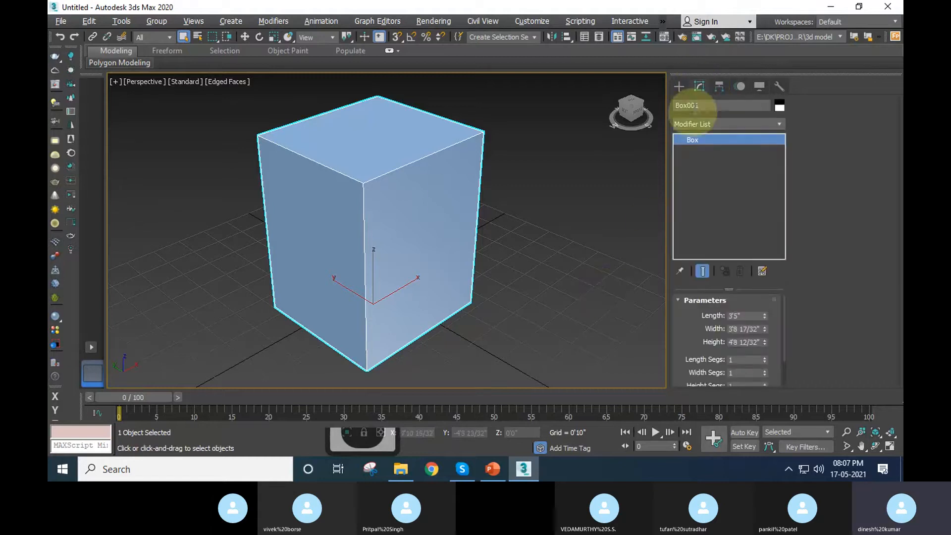
pyautogui.moveTo(687, 344)
pyautogui.mouseDown()
pyautogui.moveTo(685, 325)
pyautogui.moveTo(683, 358)
pyautogui.mouseUp()
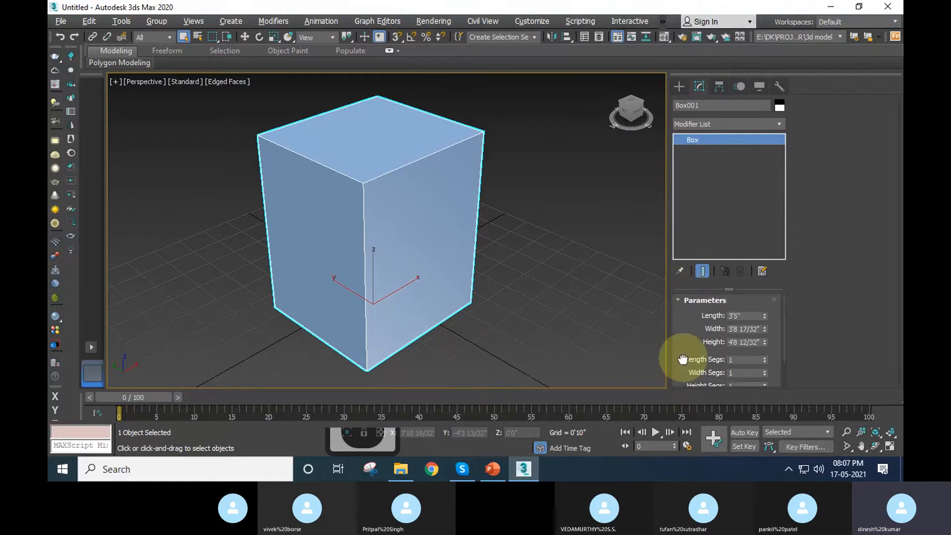
pyautogui.moveTo(736, 288); pyautogui.dragTo(728, 223)
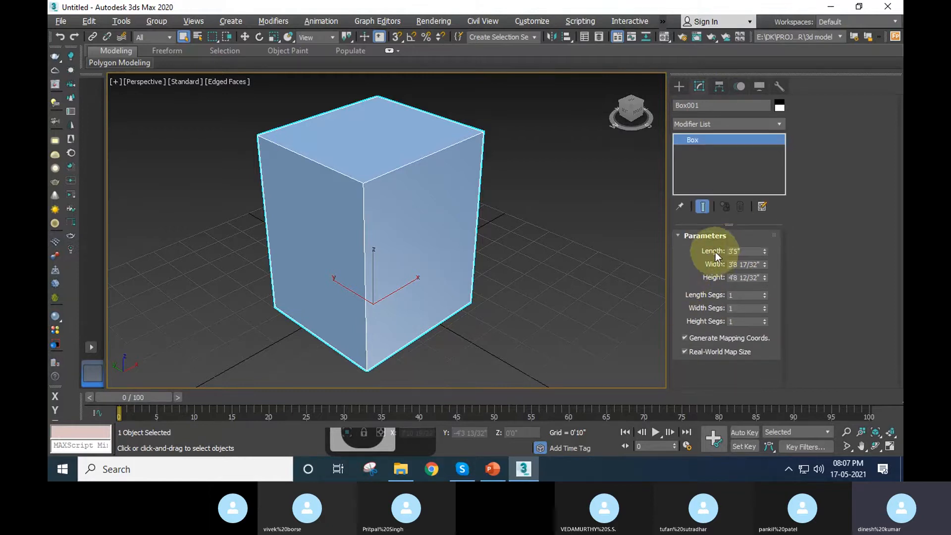
pyautogui.click(691, 236)
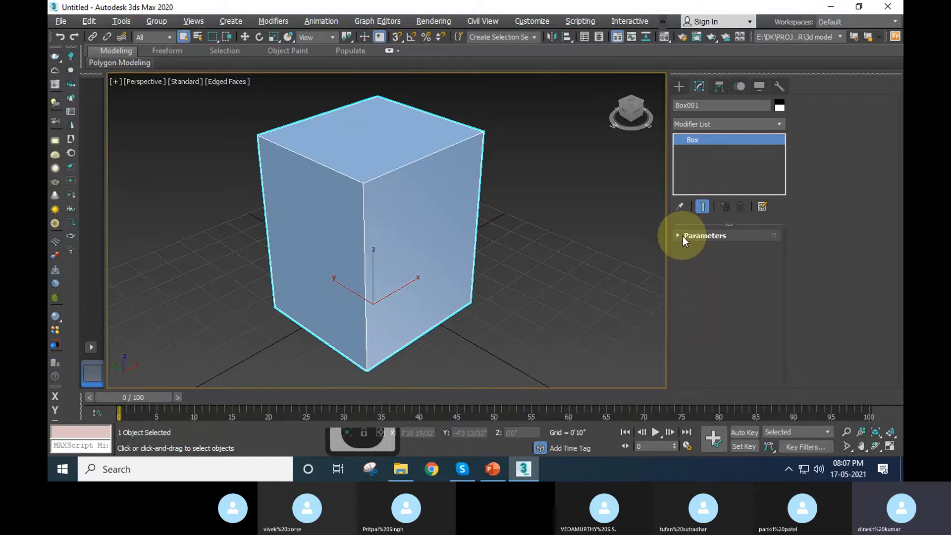
pyautogui.click(683, 237)
pyautogui.click(684, 237)
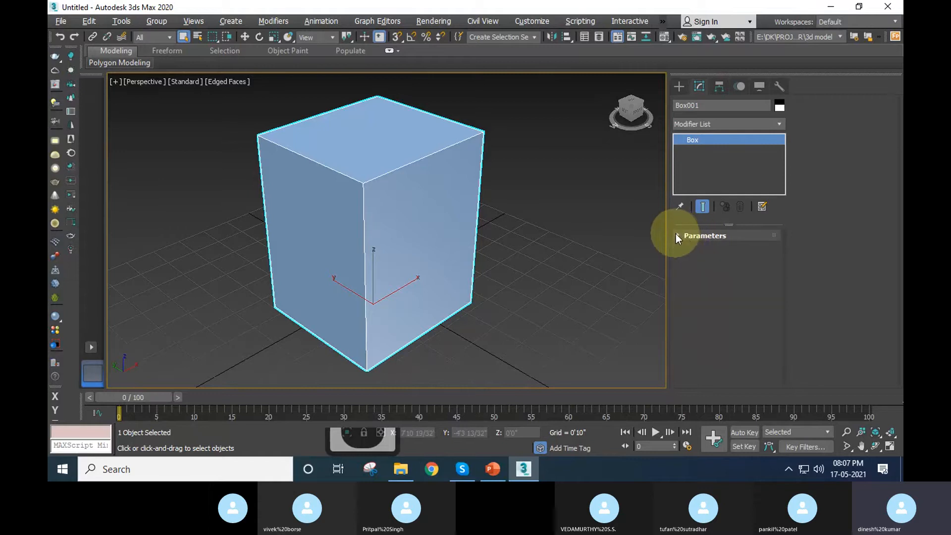
pyautogui.click(677, 236)
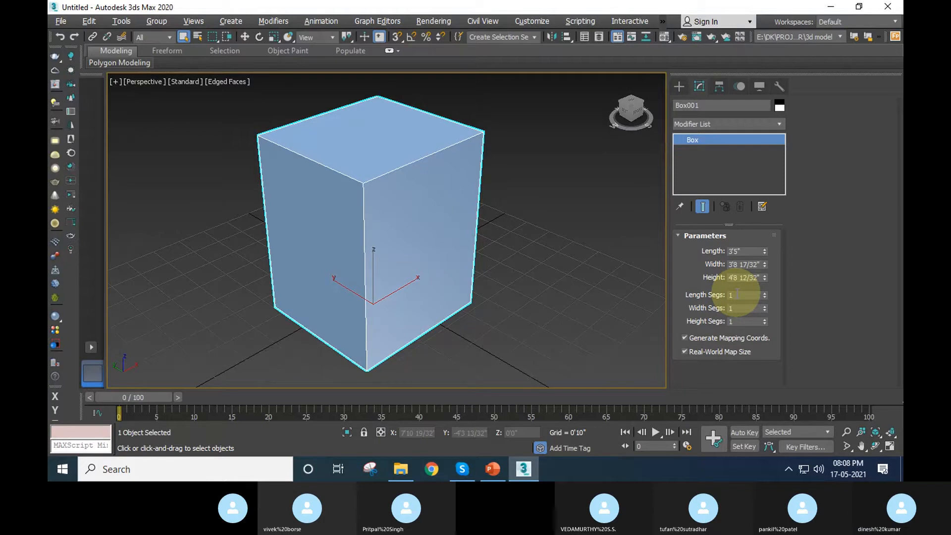
# Set the box's length to 5'0" and deselect the box.
pyautogui.click(744, 251)
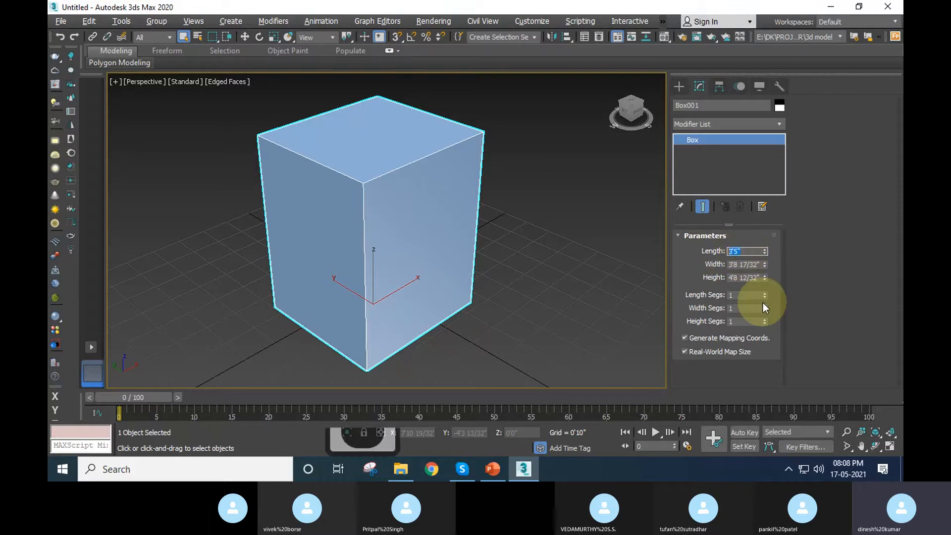
pyautogui.write("5'")
pyautogui.press('Return')
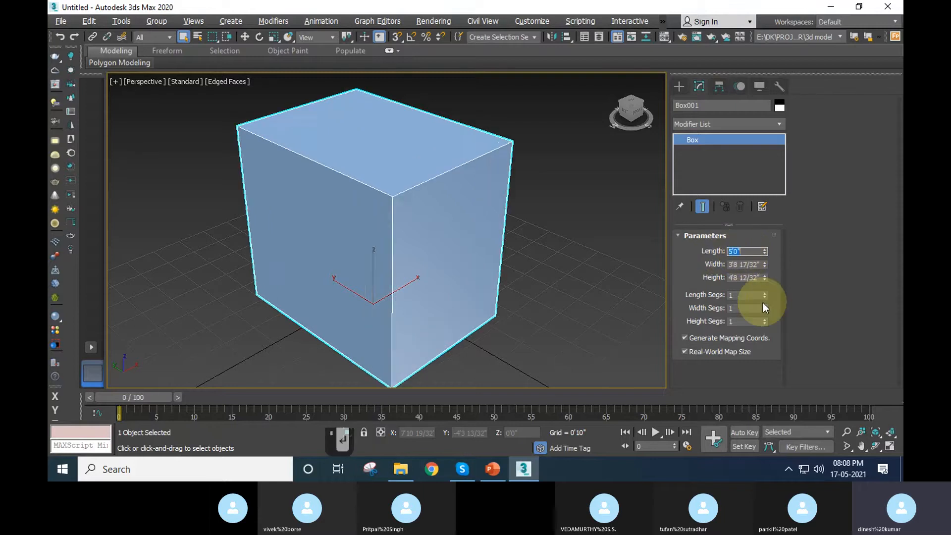
pyautogui.click(558, 301)
pyautogui.moveTo(545, 266); pyautogui.dragTo(485, 271, button='middle')
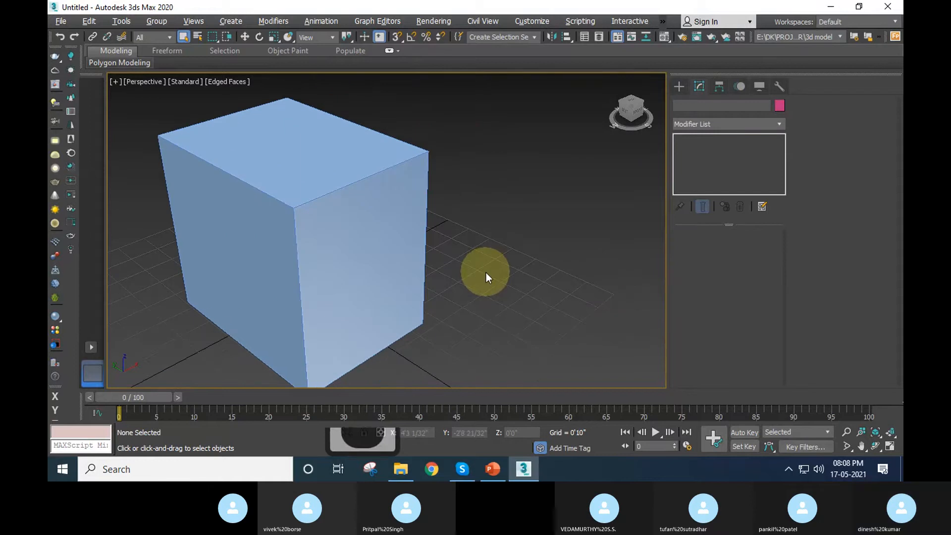
# Open the On-Screen Keyboard, examine the key for the foot and inch marks with and without Shift, and close the keyboard.
pyautogui.click(159, 471)
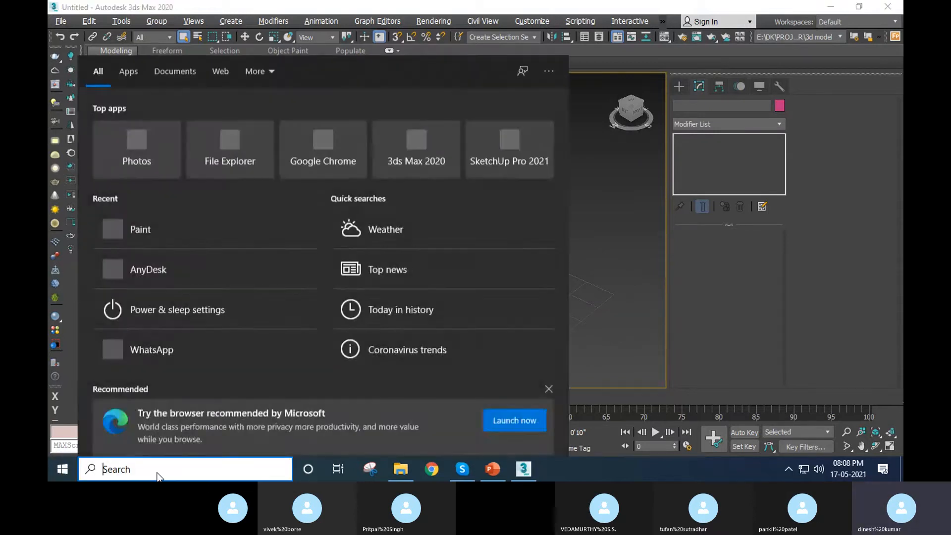
pyautogui.write('key')
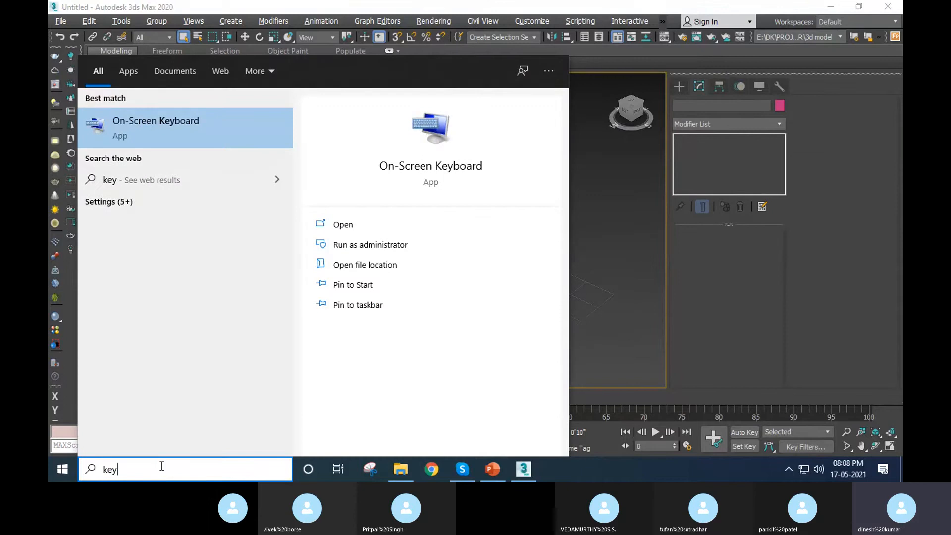
pyautogui.click(481, 188)
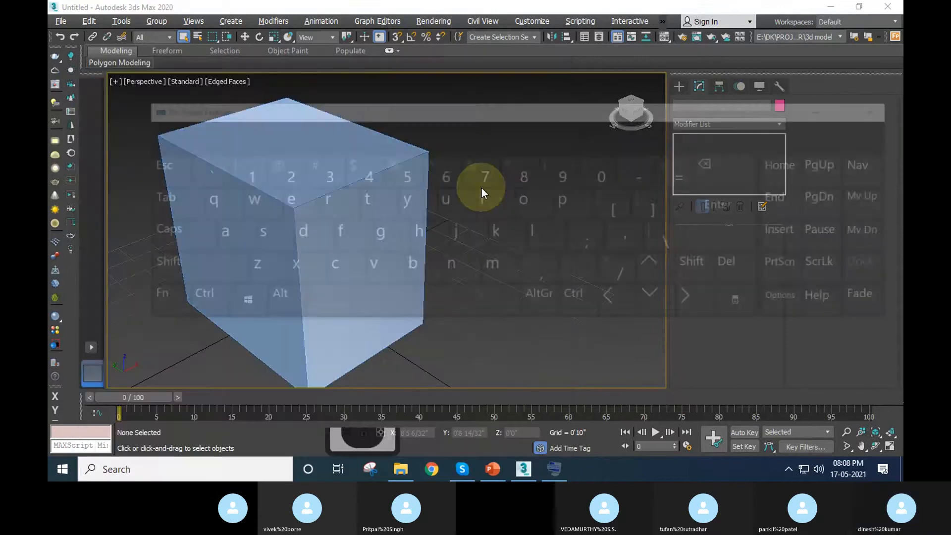
pyautogui.moveTo(493, 112); pyautogui.dragTo(397, 92)
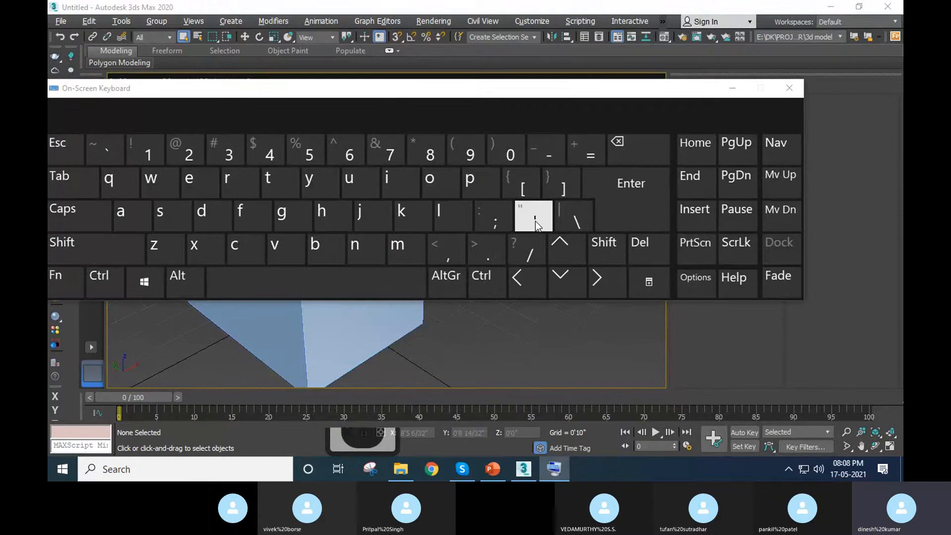
pyautogui.click(605, 247)
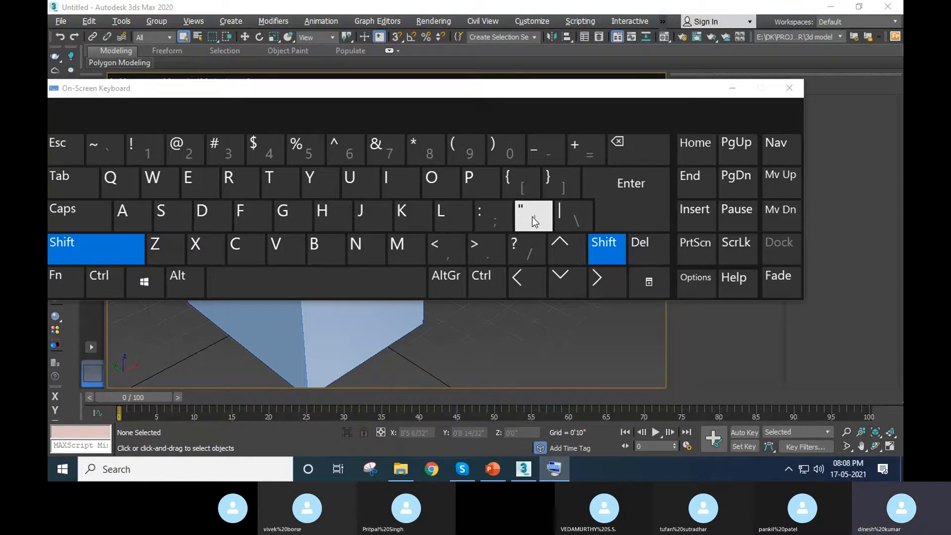
pyautogui.click(789, 87)
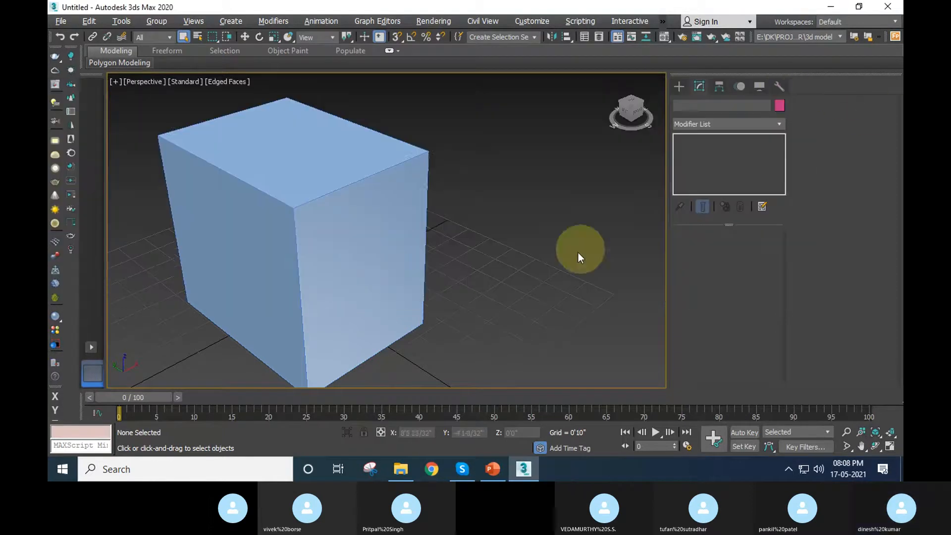
# Reselect the box and set its width to 3'0".
pyautogui.click(425, 293)
pyautogui.moveTo(425, 293); pyautogui.dragTo(430, 291, button='middle')
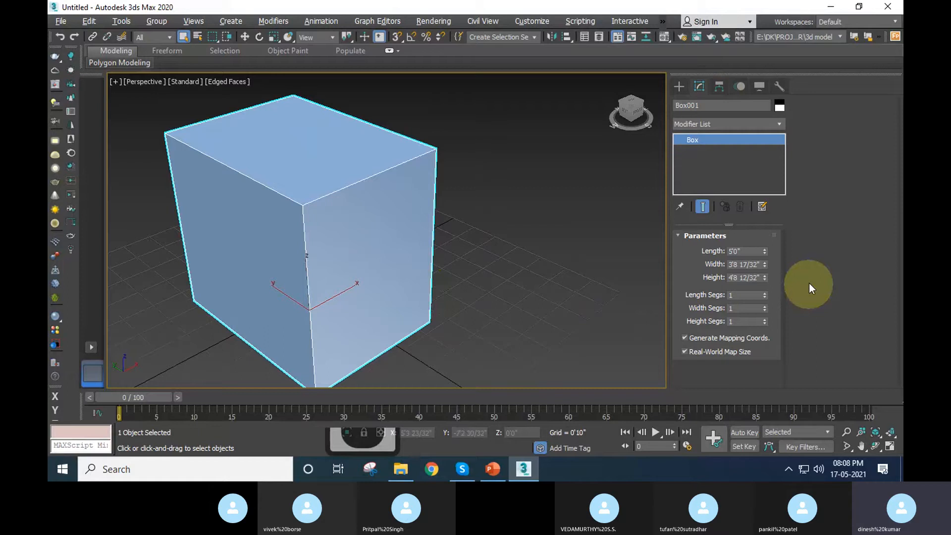
pyautogui.click(749, 251)
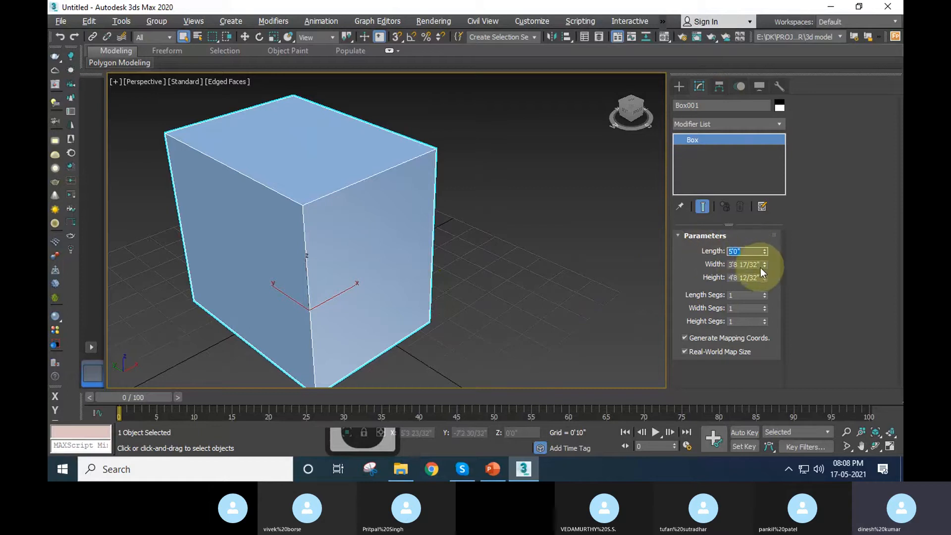
pyautogui.press('Tab')
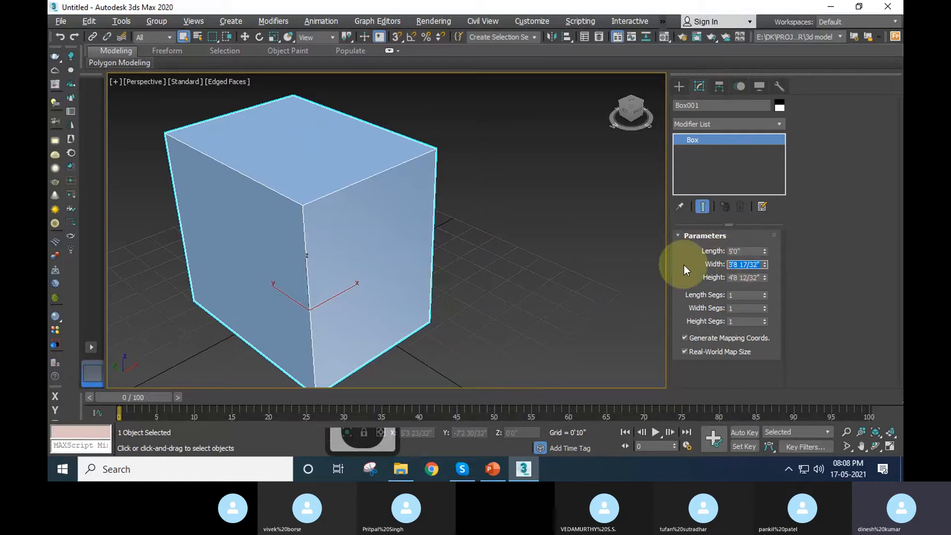
pyautogui.press('BackSpace')
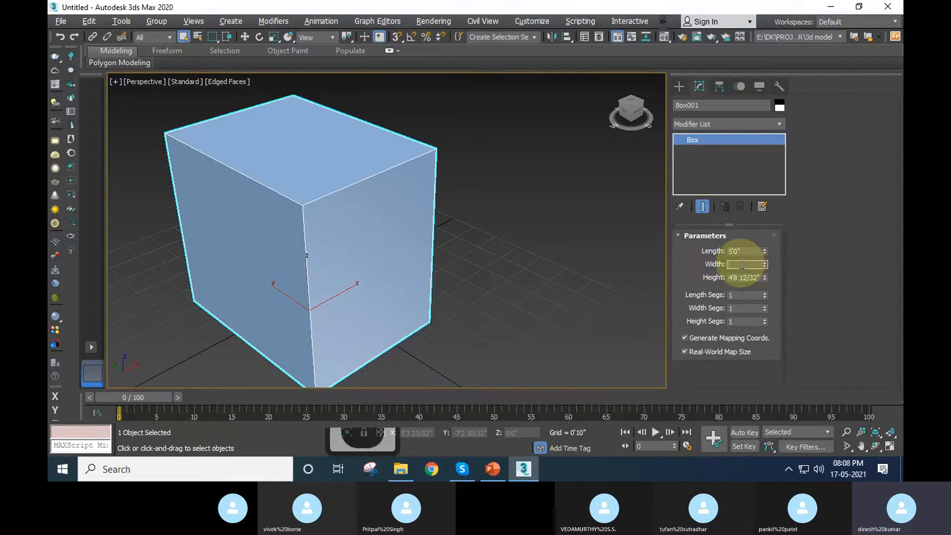
pyautogui.write('3')
pyautogui.press('Return')
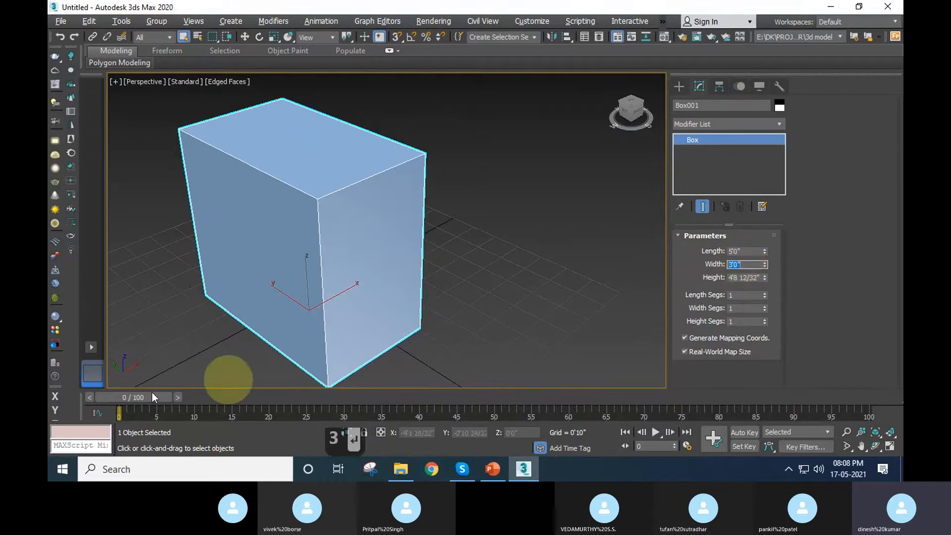
# Set the box's height to 7'0" and inspect the resized box from several angles.
pyautogui.moveTo(344, 344); pyautogui.dragTo(358, 339, button='middle')
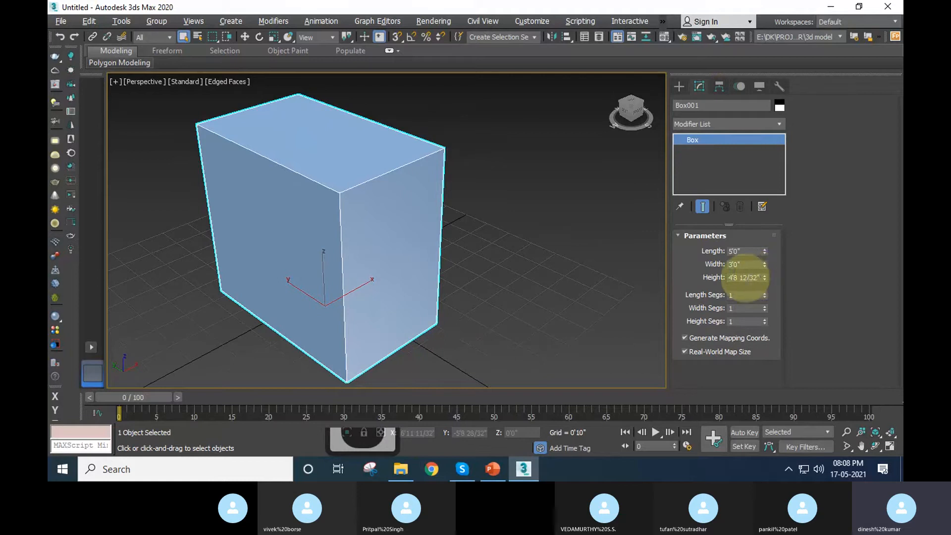
pyautogui.doubleClick(754, 277)
pyautogui.press('BackSpace')
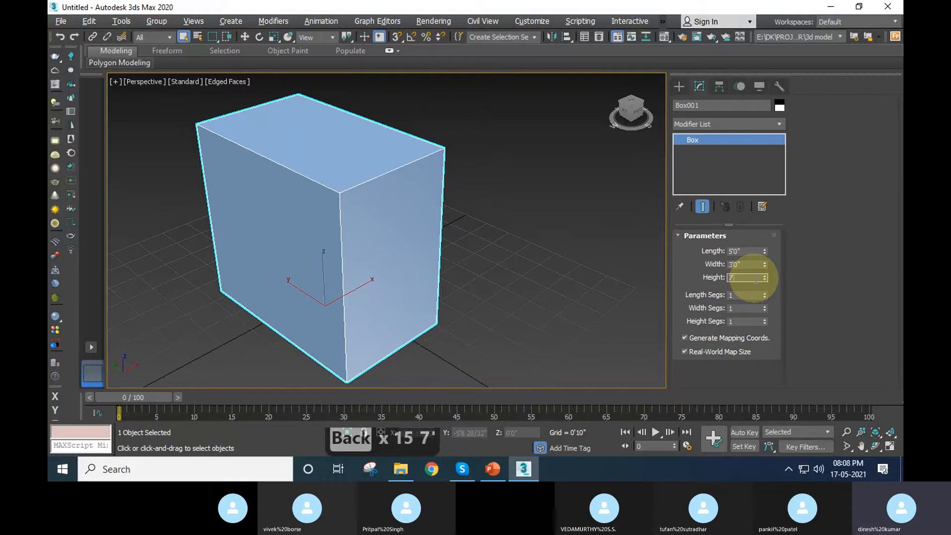
pyautogui.scroll(-5, 463, 286)
pyautogui.scroll(4, 440, 238)
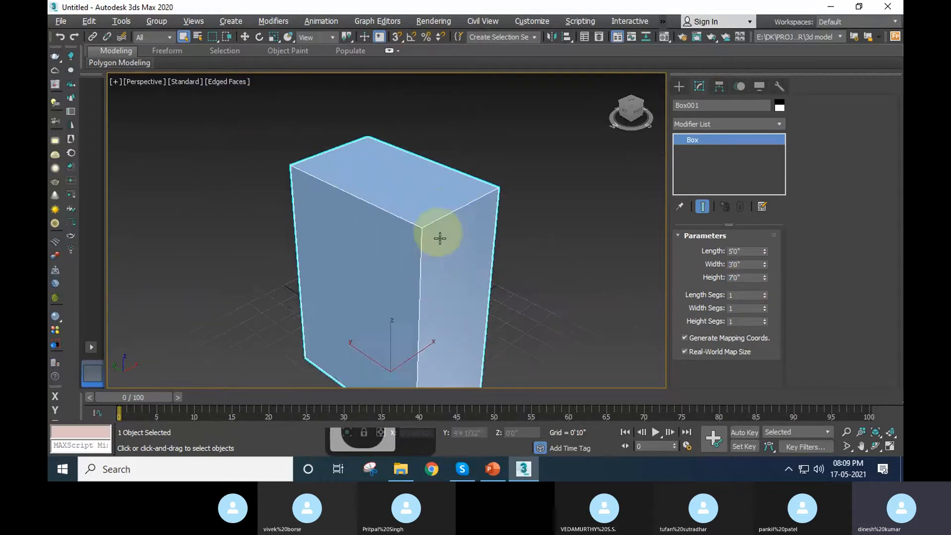
pyautogui.keyDown('alt'); pyautogui.moveTo(440, 238); pyautogui.dragTo(468, 289, button='middle'); pyautogui.keyUp('alt')
pyautogui.keyDown('alt'); pyautogui.moveTo(278, 318); pyautogui.dragTo(484, 301, button='middle'); pyautogui.keyUp('alt')
pyautogui.keyDown('alt'); pyautogui.moveTo(557, 296); pyautogui.dragTo(554, 308, button='middle'); pyautogui.keyUp('alt')
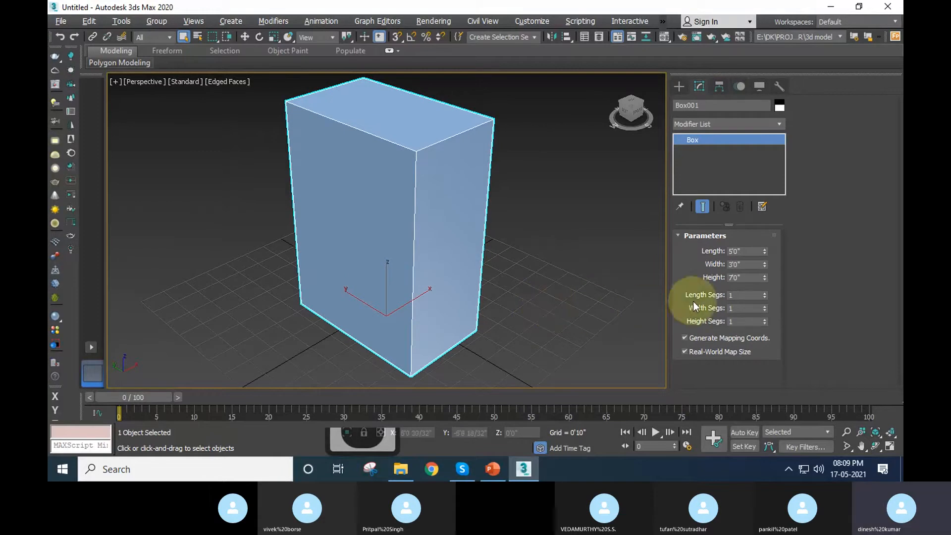
# Divide the box into 3 length segments, 2 width segments and 5 height segments.
pyautogui.click(766, 293)
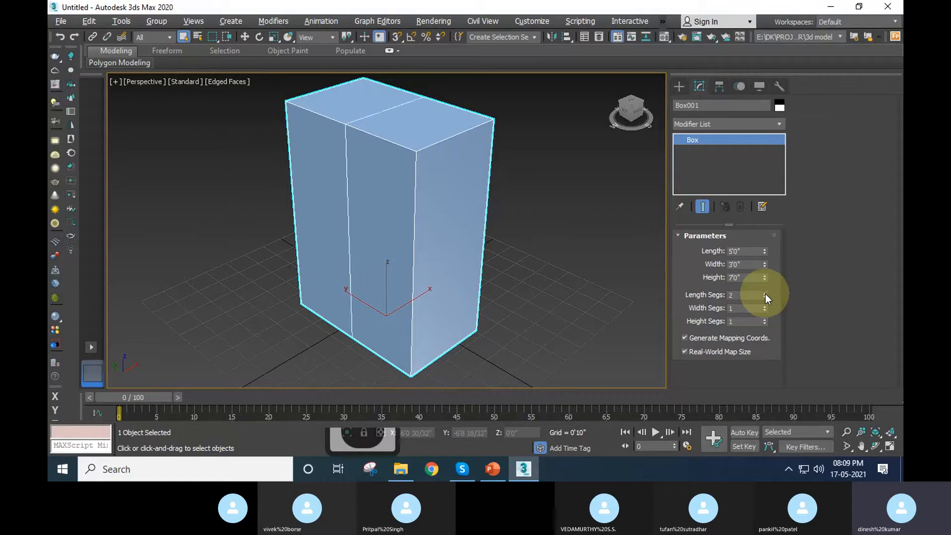
pyautogui.click(765, 294)
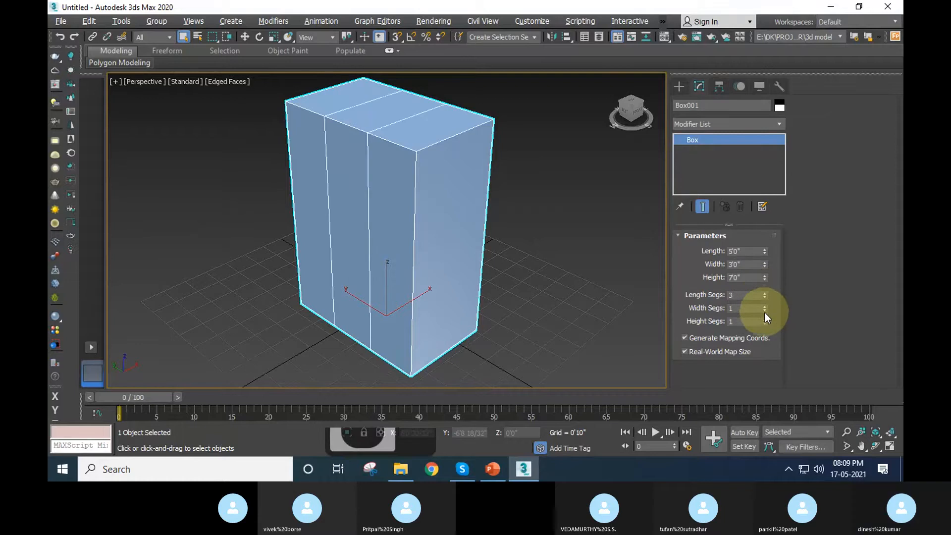
pyautogui.click(765, 306)
pyautogui.click(765, 306)
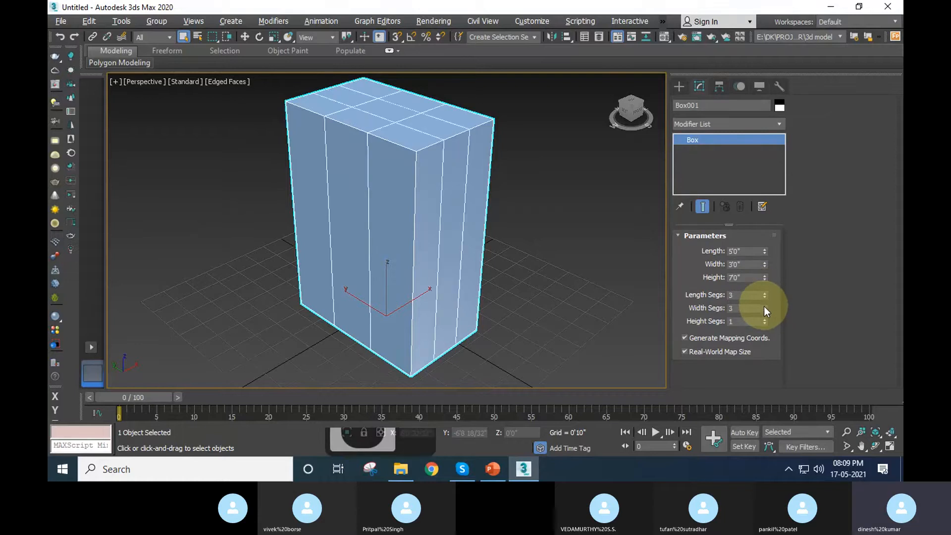
pyautogui.click(764, 311)
pyautogui.click(764, 319)
pyautogui.click(764, 320)
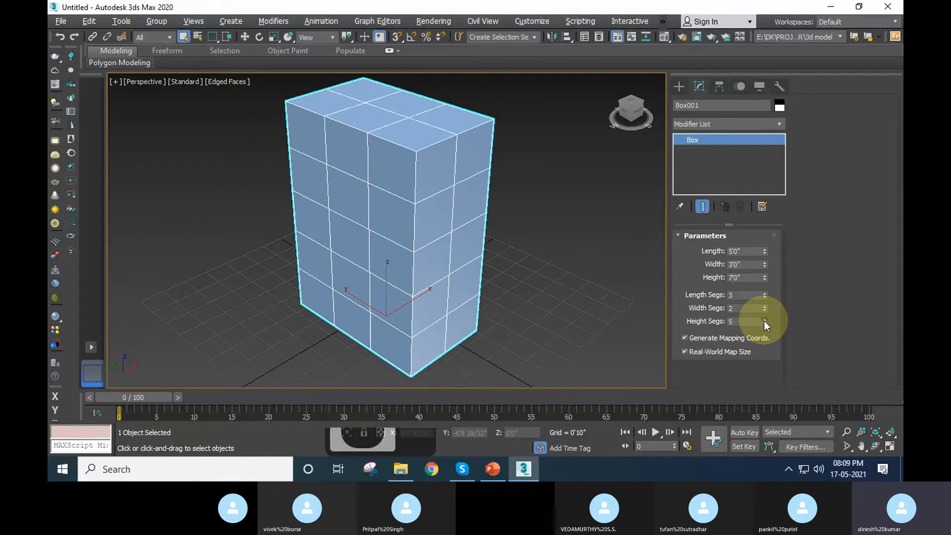
# Create a standard primitive sphere with a radius of about 4'5" beside the box, on the empty side of the grid.
pyautogui.click(601, 301)
pyautogui.scroll(-5, 601, 302)
pyautogui.moveTo(602, 302); pyautogui.dragTo(375, 298, button='middle')
pyautogui.click(262, 203)
pyautogui.scroll(3, 265, 191)
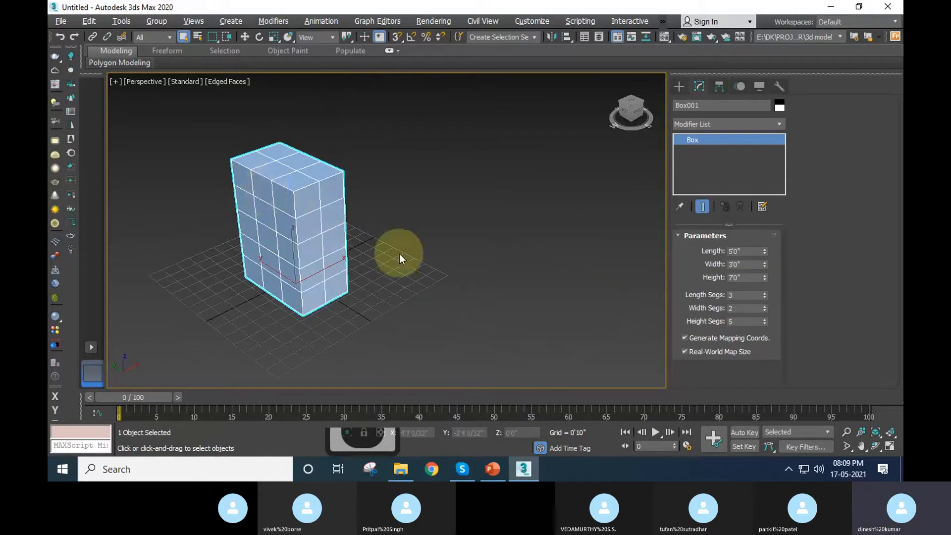
pyautogui.click(679, 87)
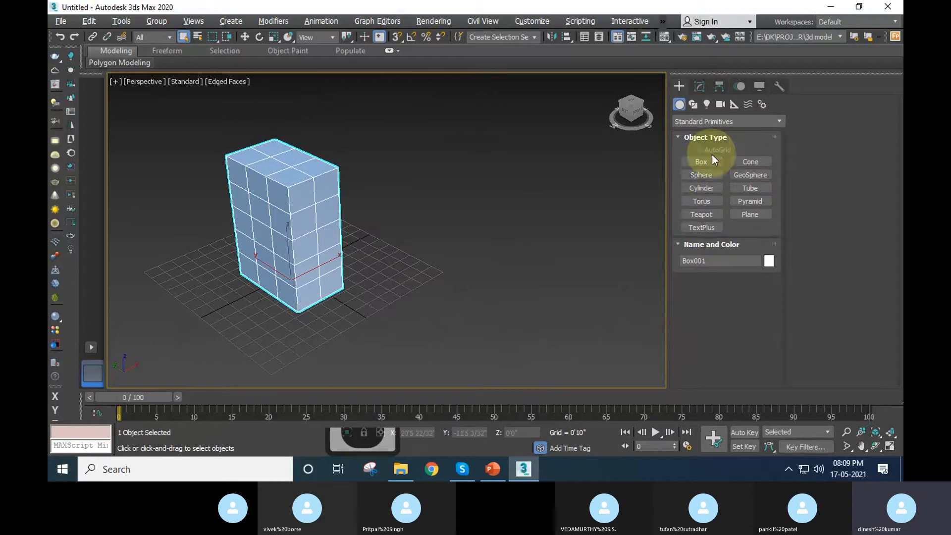
pyautogui.click(701, 175)
pyautogui.moveTo(429, 210); pyautogui.dragTo(445, 248)
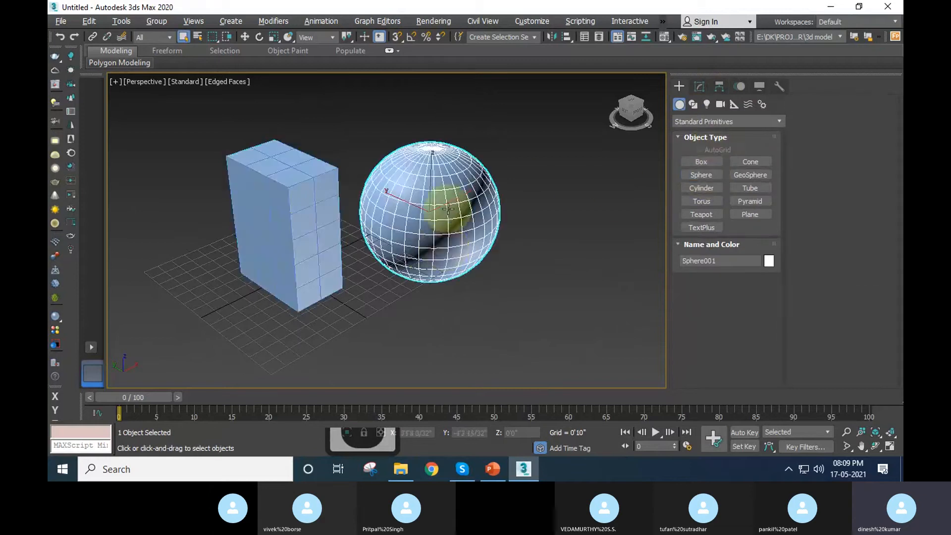
# Show the sphere's modify parameters and set its radius to 3'0".
pyautogui.scroll(3, 446, 223)
pyautogui.click(703, 88)
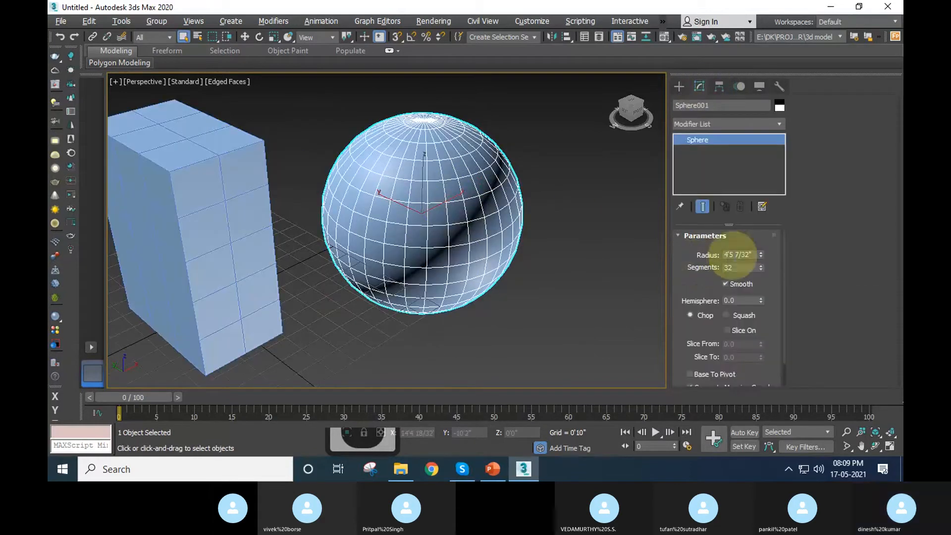
pyautogui.doubleClick(741, 255)
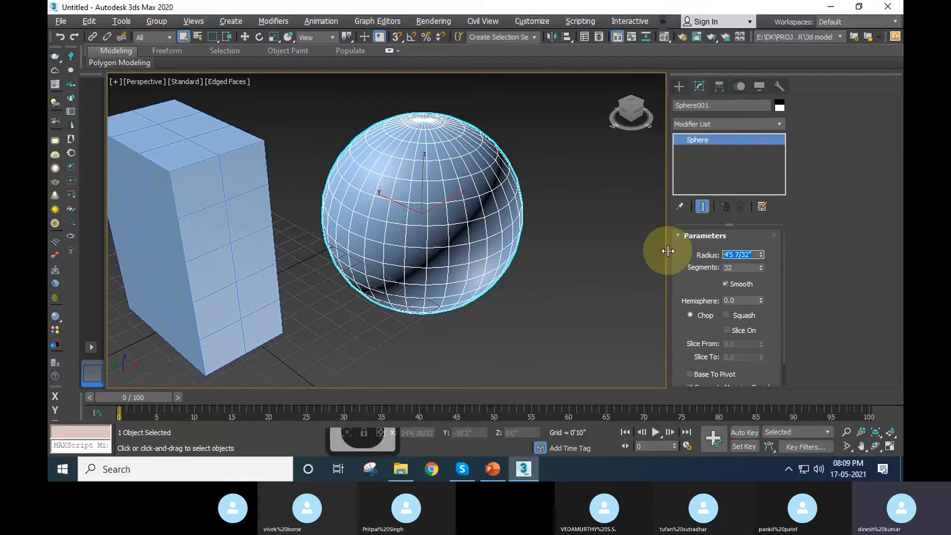
pyautogui.write('3')
pyautogui.press('Return')
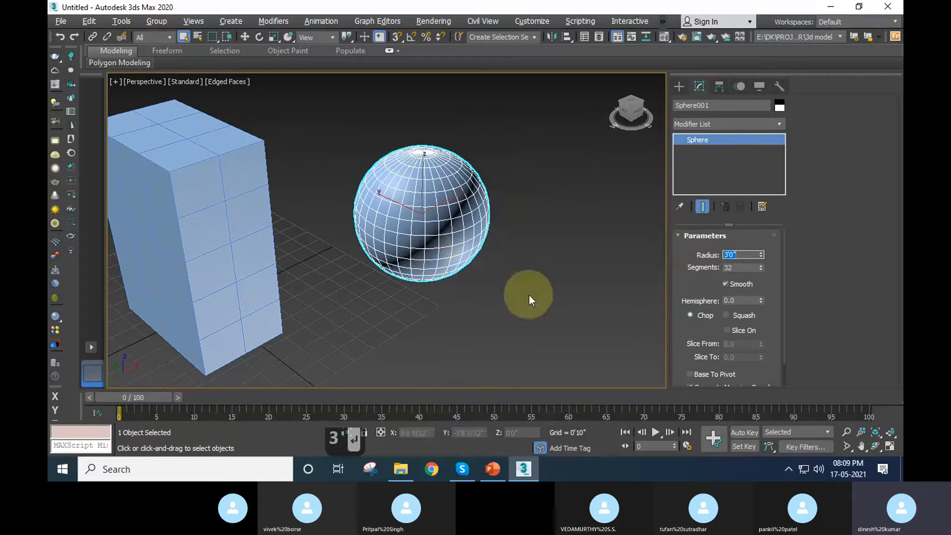
pyautogui.scroll(3, 447, 236)
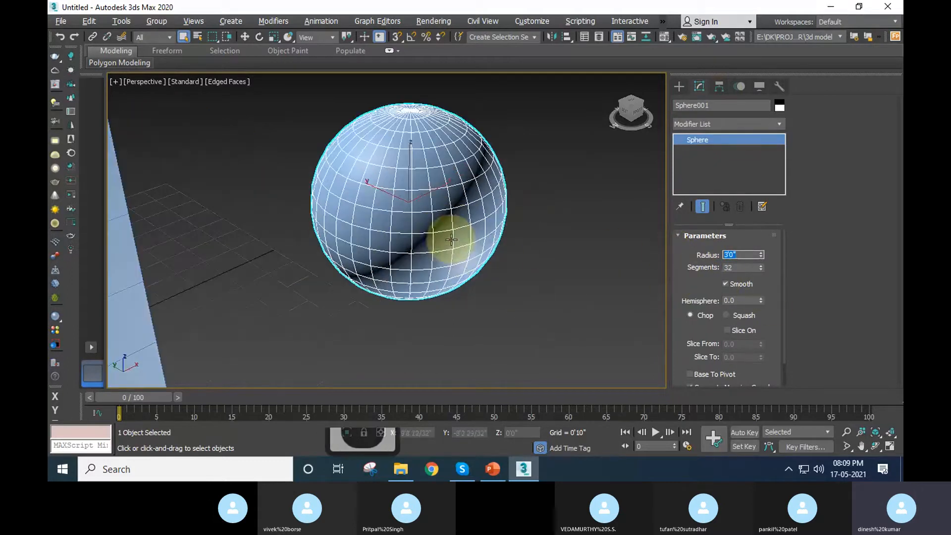
# Reduce the sphere's segments to 27.
pyautogui.click(761, 270)
pyautogui.click(761, 270)
pyautogui.click(761, 270)
pyautogui.click(762, 270)
pyautogui.click(761, 270)
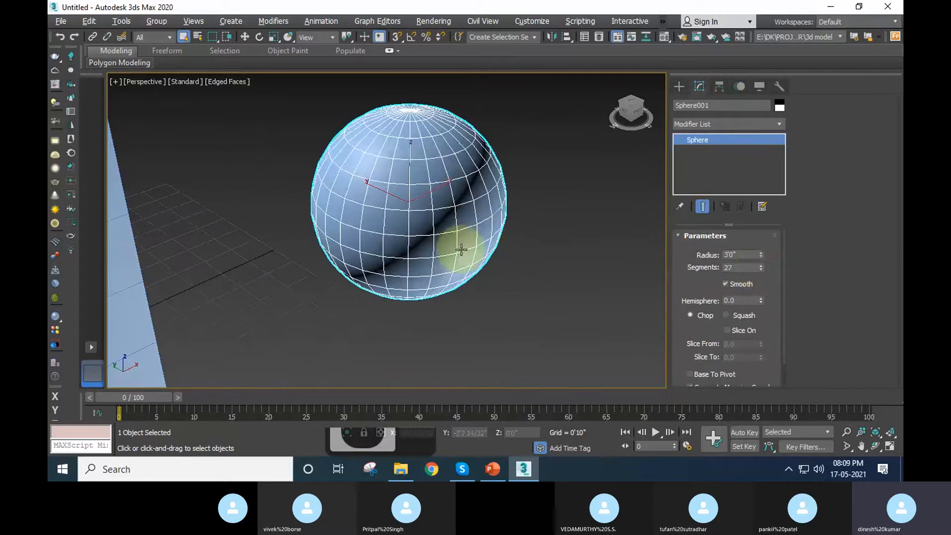
# Toggle Edged Faces off and on to compare the sphere's display, and check the setting among the viewport shading options.
pyautogui.press('F4')
pyautogui.press('F4')
pyautogui.press('F4')
pyautogui.scroll(3, 432, 187)
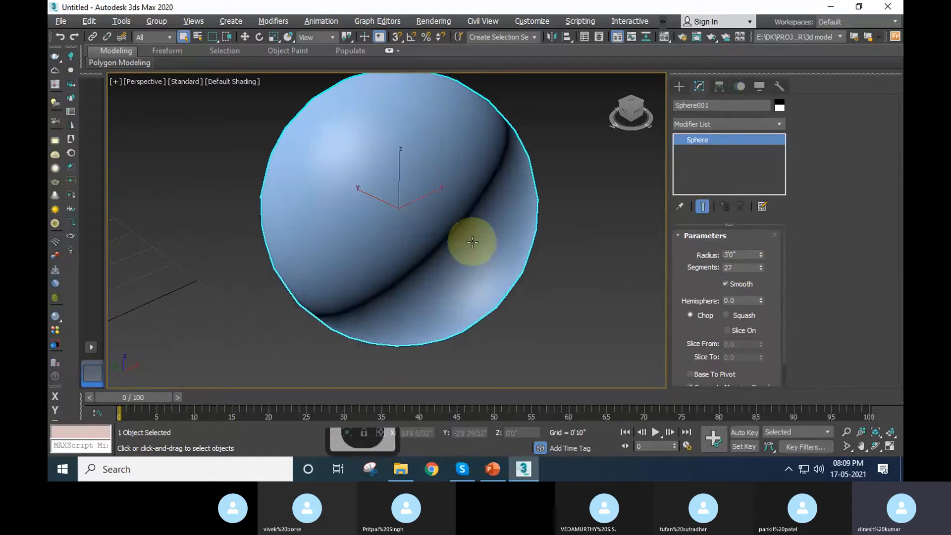
pyautogui.press('F4')
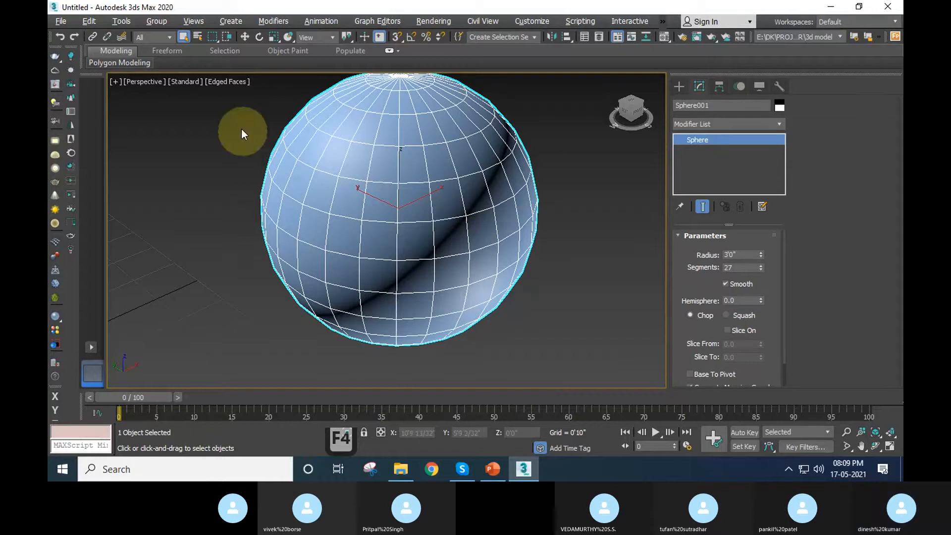
pyautogui.click(227, 82)
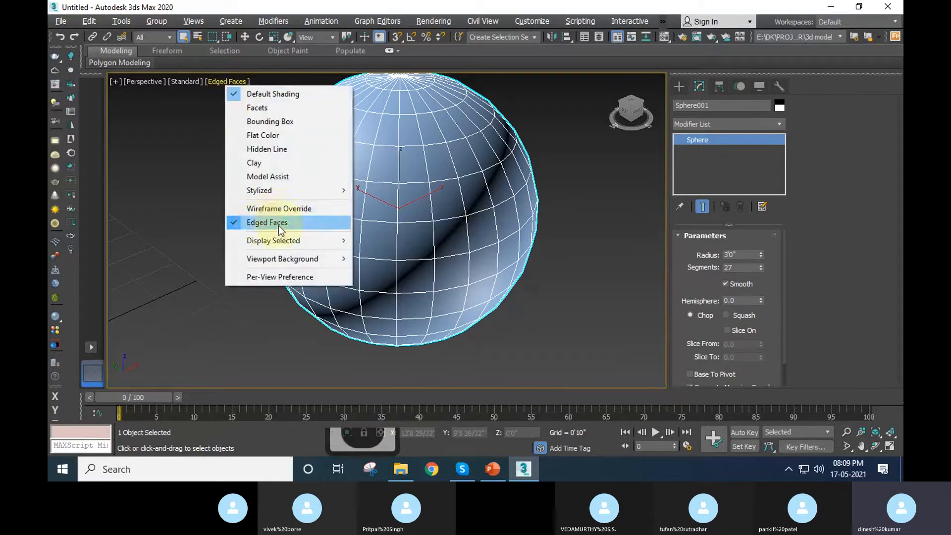
pyautogui.click(534, 315)
# Lower the selected sphere's segment count to 7 to give it a coarse, faceted shape.
pyautogui.click(432, 245)
pyautogui.moveTo(461, 286); pyautogui.dragTo(463, 291, button='middle')
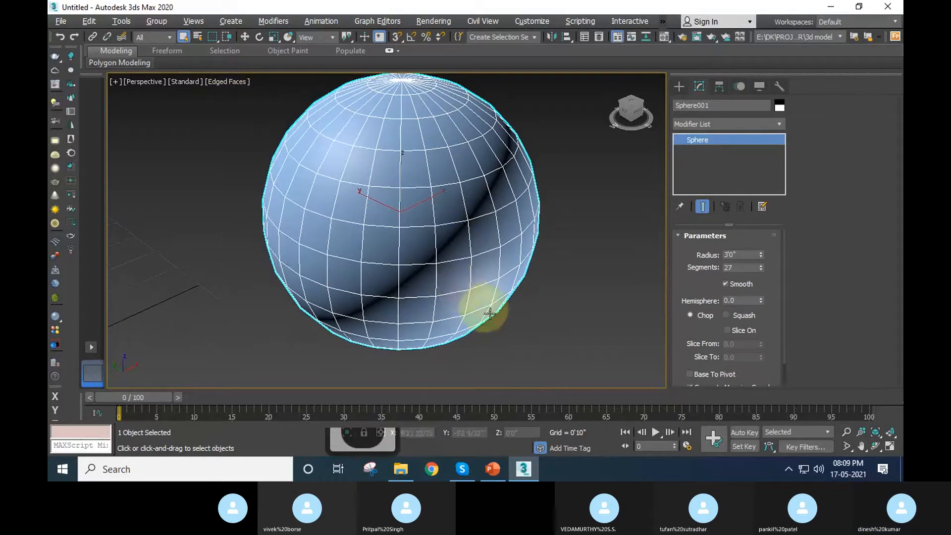
pyautogui.moveTo(762, 271); pyautogui.dragTo(763, 272)
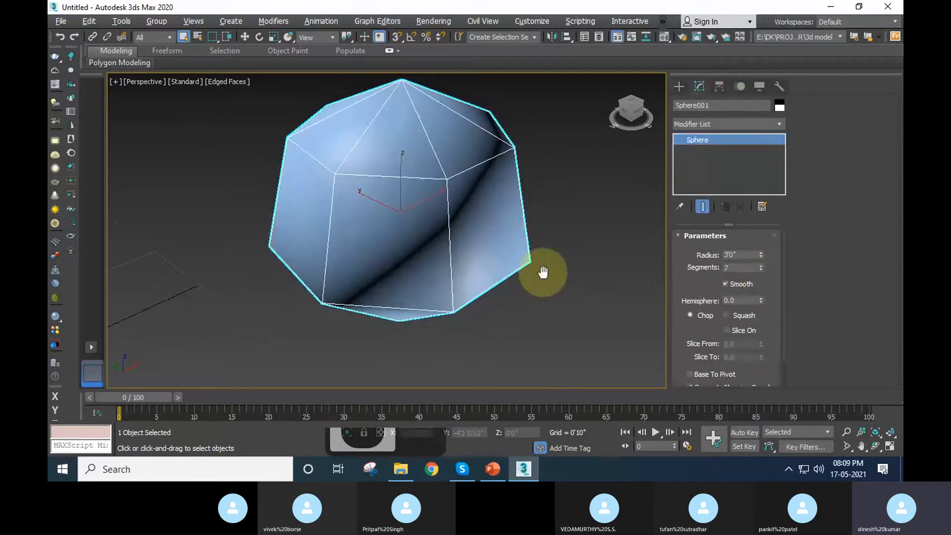
# Raise the sphere's segments to 50 for a rounder surface and reselect the sphere.
pyautogui.keyDown('alt'); pyautogui.moveTo(544, 272); pyautogui.dragTo(509, 287, button='middle'); pyautogui.keyUp('alt')
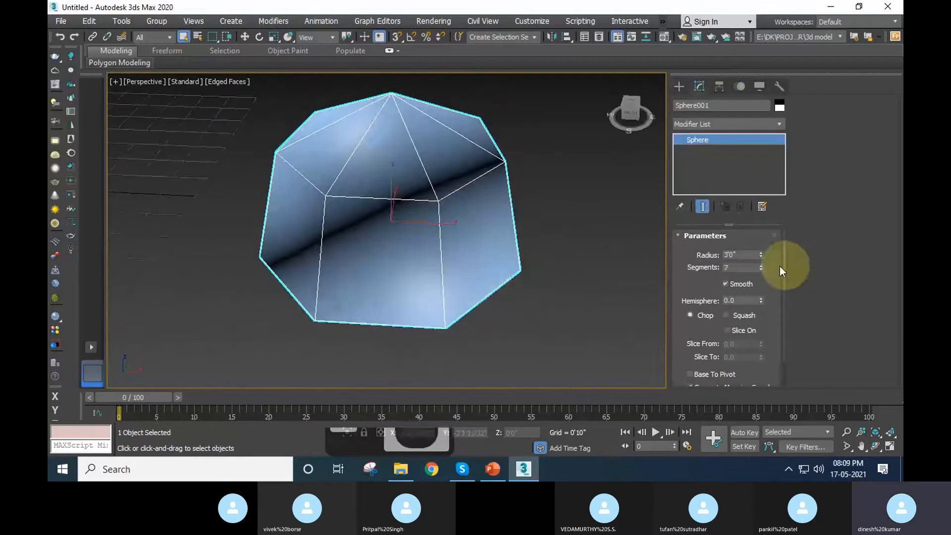
pyautogui.moveTo(763, 266); pyautogui.dragTo(762, 267)
pyautogui.keyDown('alt'); pyautogui.moveTo(660, 269); pyautogui.dragTo(556, 263, button='middle'); pyautogui.keyUp('alt')
pyautogui.click(557, 263)
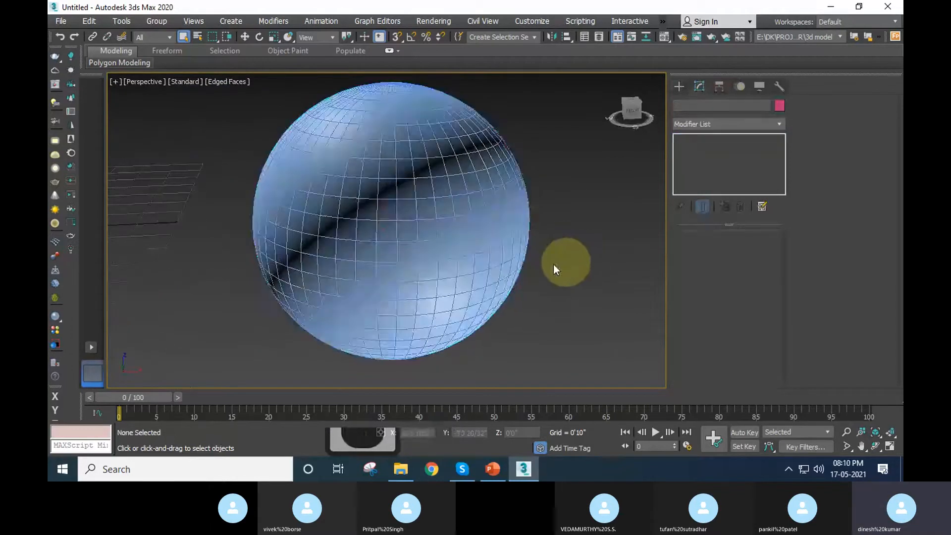
pyautogui.scroll(-5, 562, 269)
pyautogui.click(494, 282)
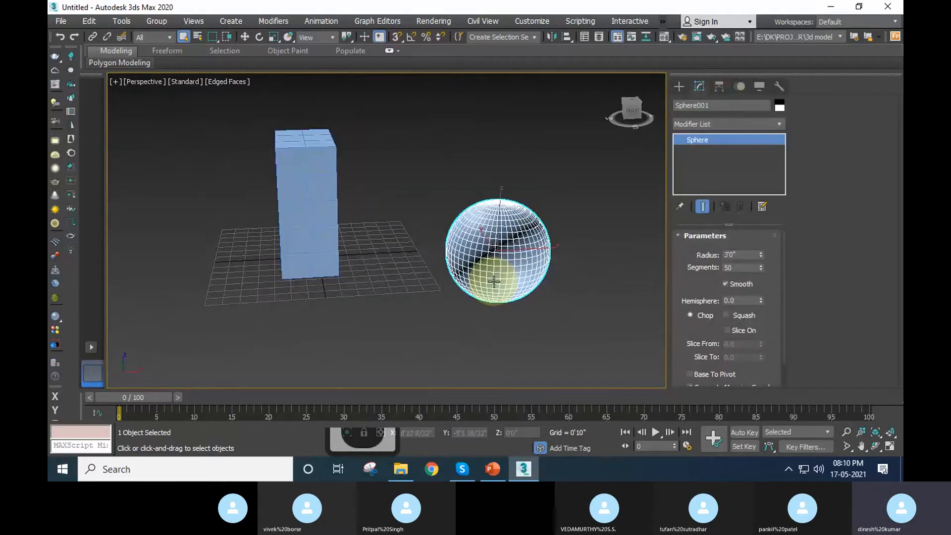
pyautogui.scroll(3, 494, 281)
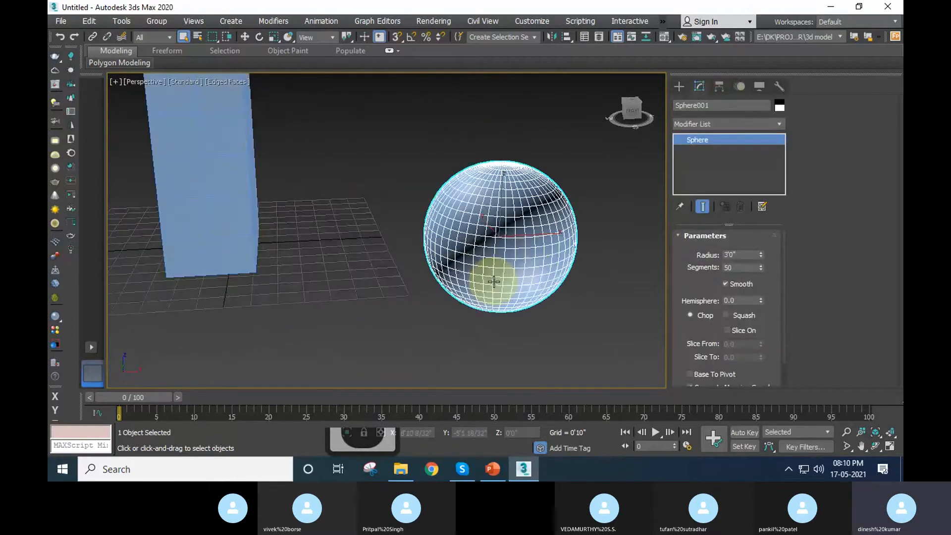
# Set the sphere's Hemisphere value to 0.5 and inspect its flat underside.
pyautogui.click(680, 87)
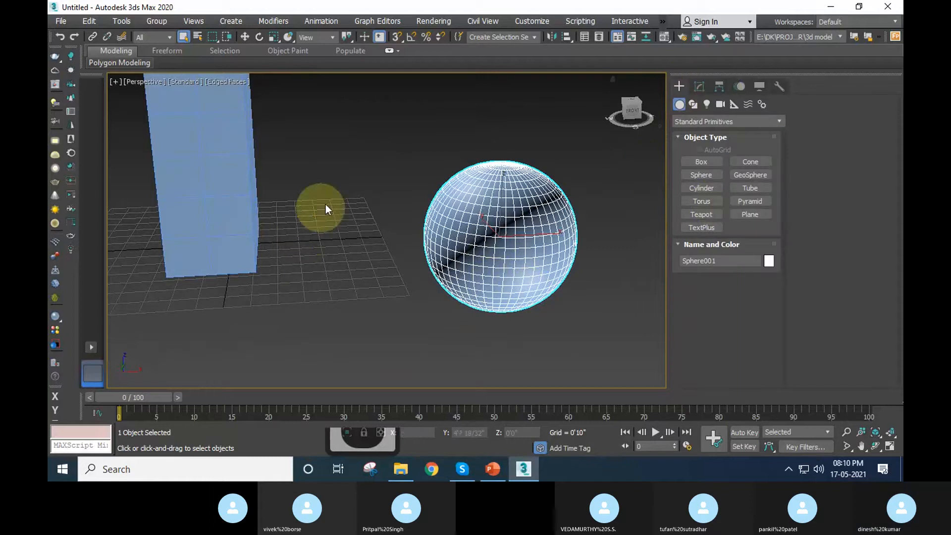
pyautogui.scroll(-3, 326, 205)
pyautogui.press('z')
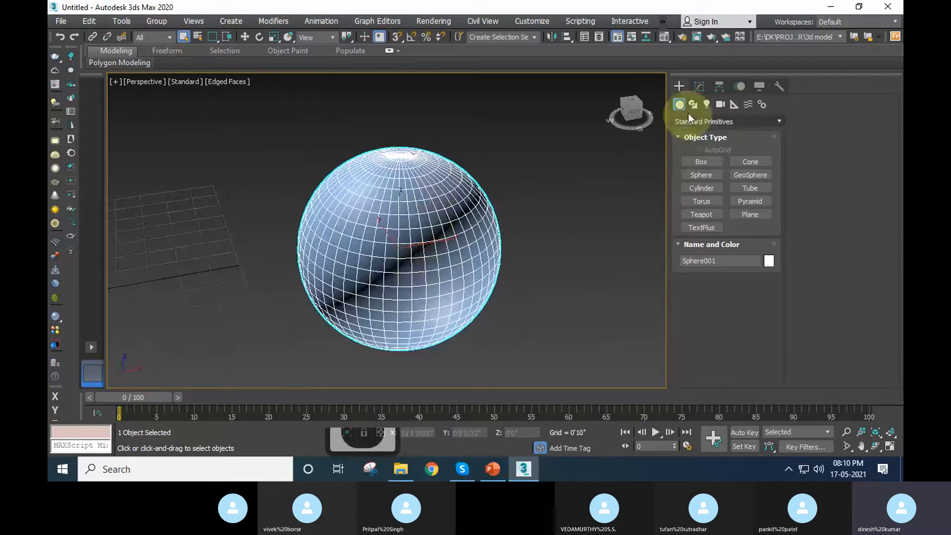
pyautogui.click(698, 87)
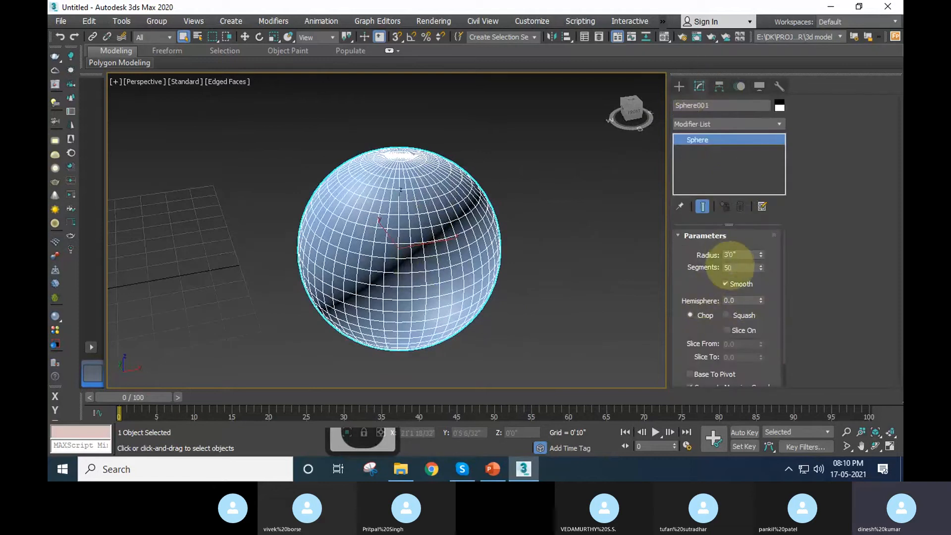
pyautogui.moveTo(704, 284); pyautogui.dragTo(704, 266)
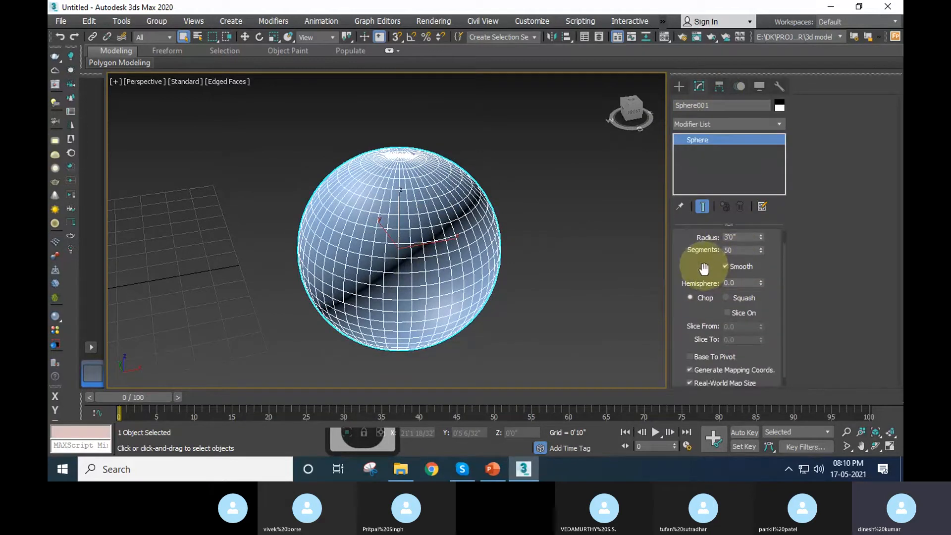
pyautogui.click(728, 283)
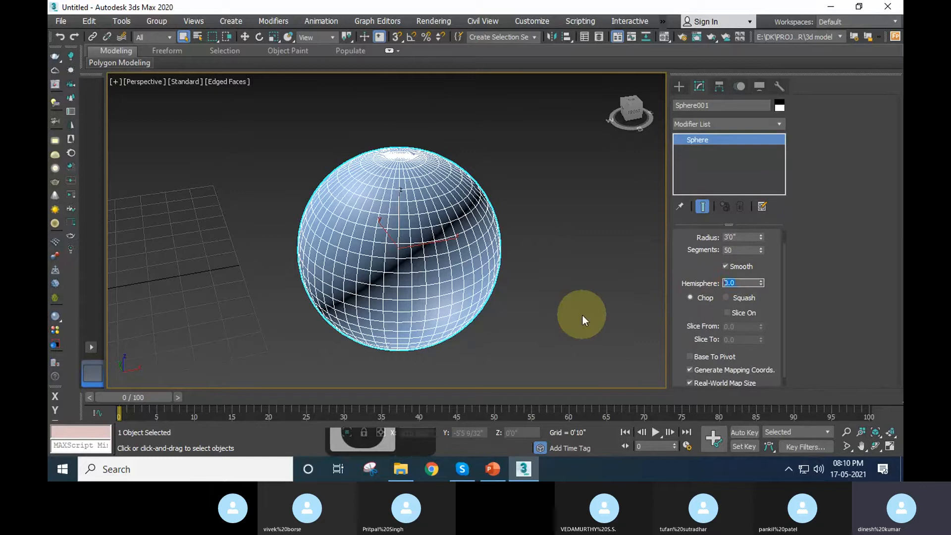
pyautogui.write('.5')
pyautogui.keyDown('alt'); pyautogui.moveTo(382, 308); pyautogui.dragTo(409, 223, button='middle'); pyautogui.keyUp('alt')
pyautogui.scroll(3, 400, 231)
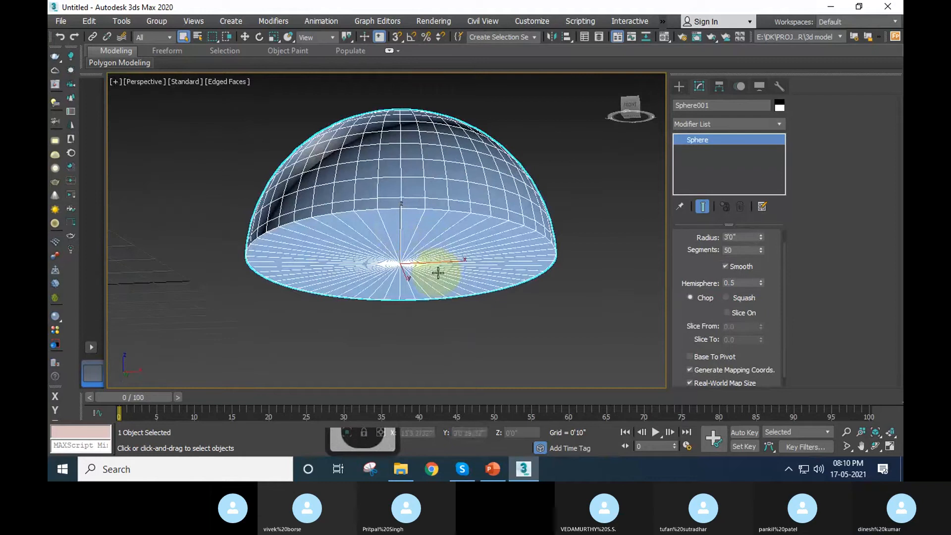
# Turn on slicing for the hemisphere and set Slice From to 90.
pyautogui.moveTo(745, 286); pyautogui.dragTo(619, 288)
pyautogui.moveTo(680, 310); pyautogui.dragTo(677, 279)
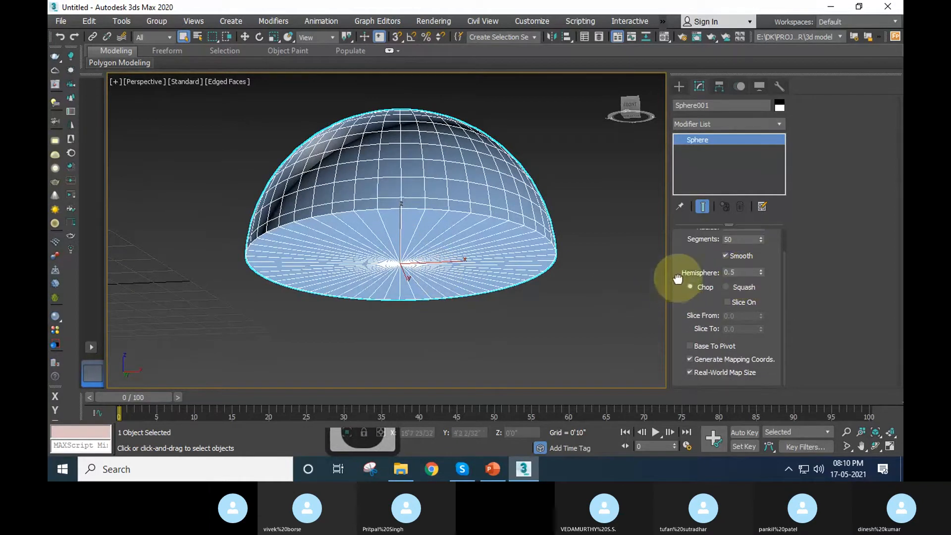
pyautogui.click(728, 302)
pyautogui.keyDown('alt'); pyautogui.moveTo(471, 324); pyautogui.dragTo(457, 350, button='middle'); pyautogui.keyUp('alt')
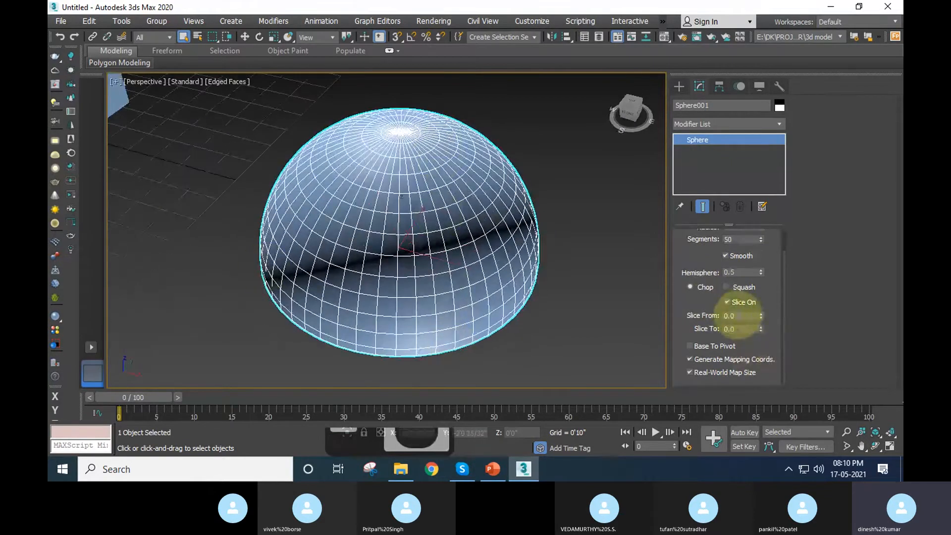
pyautogui.doubleClick(741, 315)
pyautogui.write('90')
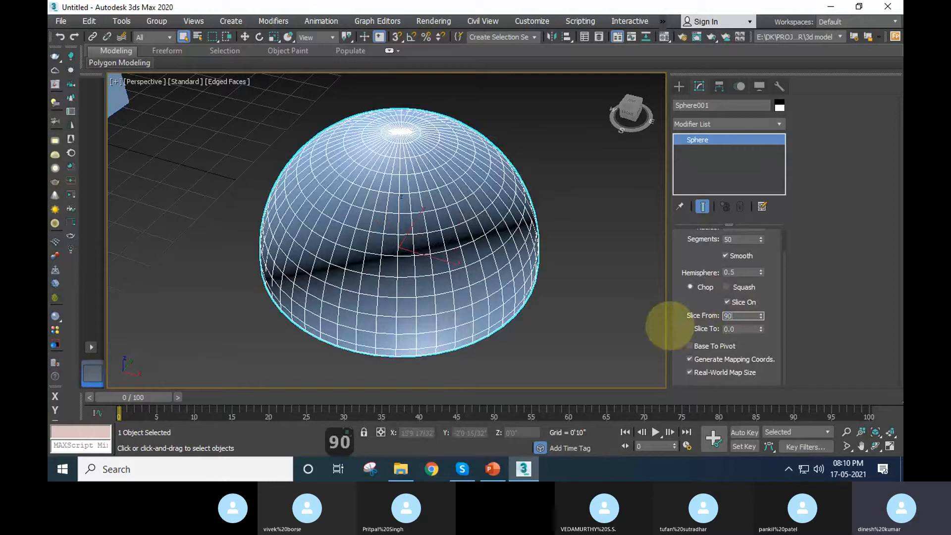
pyautogui.press('Return')
pyautogui.keyDown('alt'); pyautogui.moveTo(495, 298); pyautogui.dragTo(398, 294, button='middle'); pyautogui.keyUp('alt')
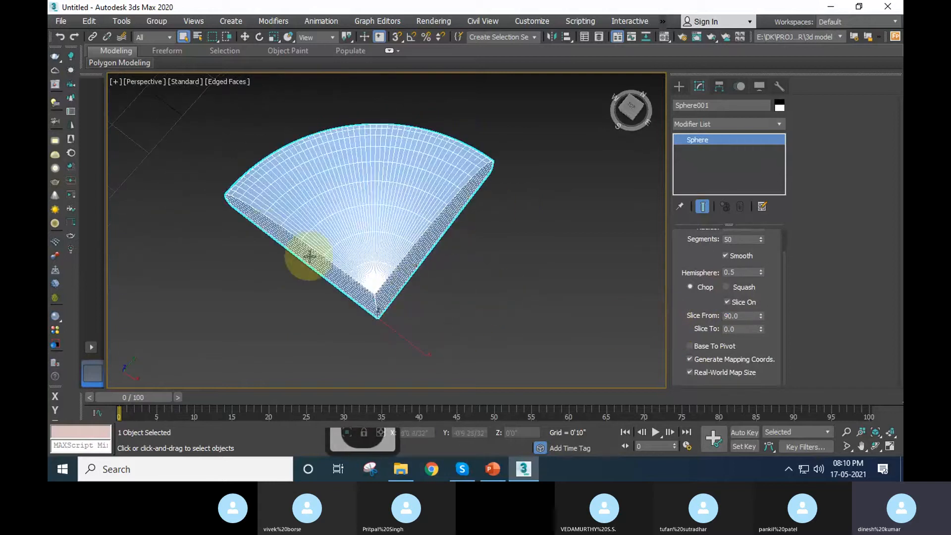
pyautogui.moveTo(457, 359); pyautogui.dragTo(477, 341, button='middle')
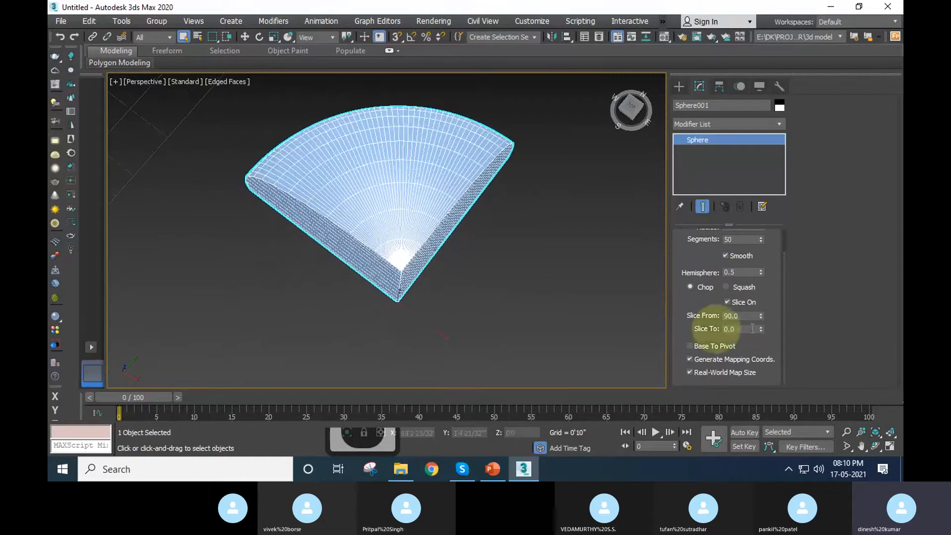
# Set the hemisphere's Slice From to 180, inspect the cut face and deselect the object.
pyautogui.write('180')
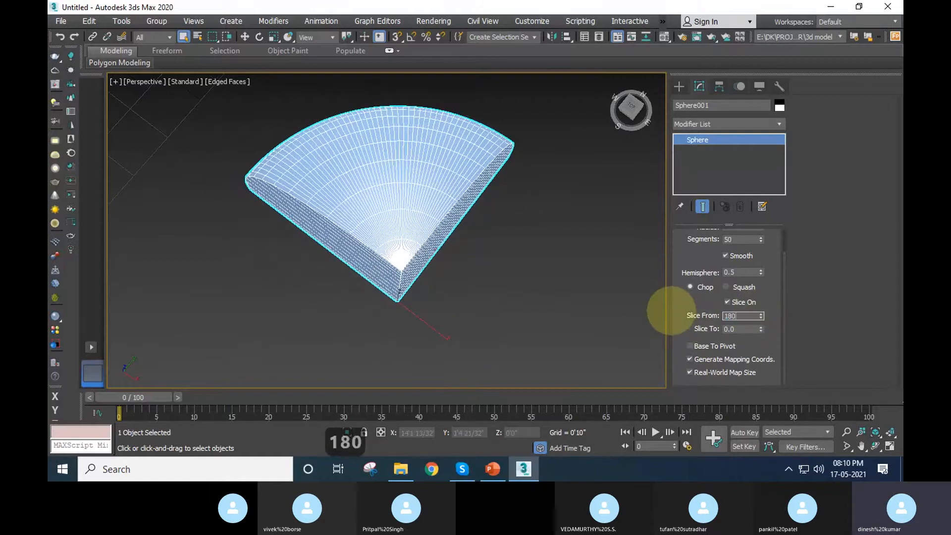
pyautogui.press('Return')
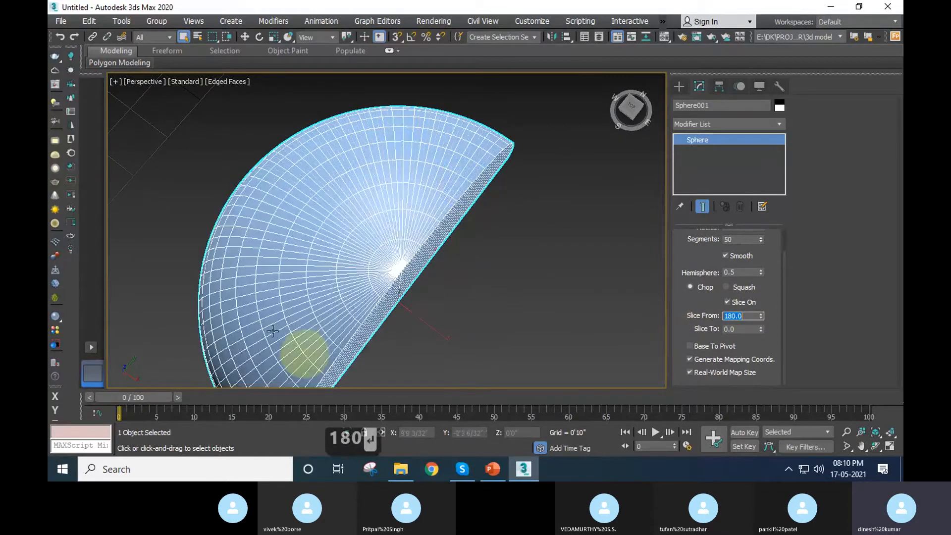
pyautogui.moveTo(492, 244); pyautogui.dragTo(492, 209, button='middle')
pyautogui.scroll(-2, 429, 233)
pyautogui.keyDown('alt'); pyautogui.moveTo(437, 258); pyautogui.dragTo(429, 216, button='middle'); pyautogui.keyUp('alt')
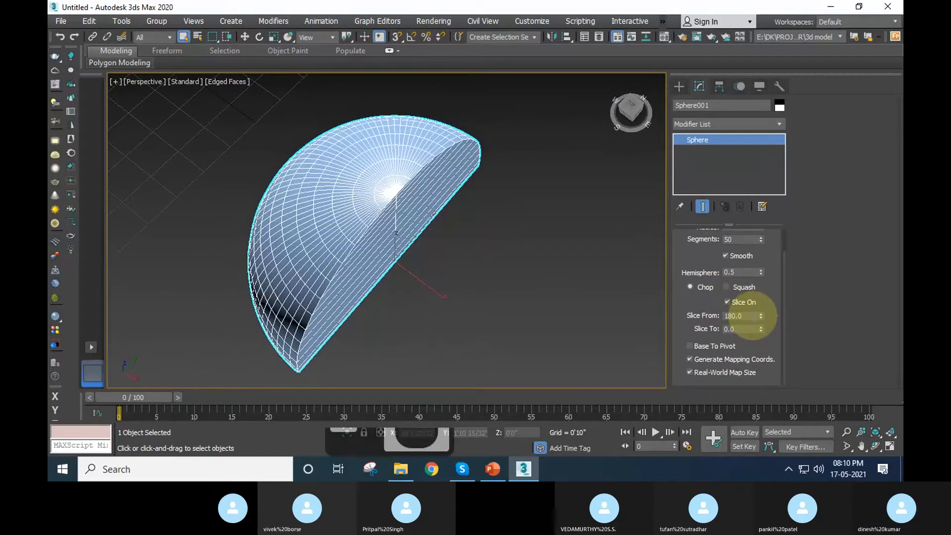
pyautogui.click(500, 302)
# Reselect the sliced sphere and set its Hemisphere value back to 0.
pyautogui.scroll(-3, 474, 283)
pyautogui.keyDown('alt'); pyautogui.moveTo(473, 284); pyautogui.dragTo(501, 222, button='middle'); pyautogui.keyUp('alt')
pyautogui.click(397, 238)
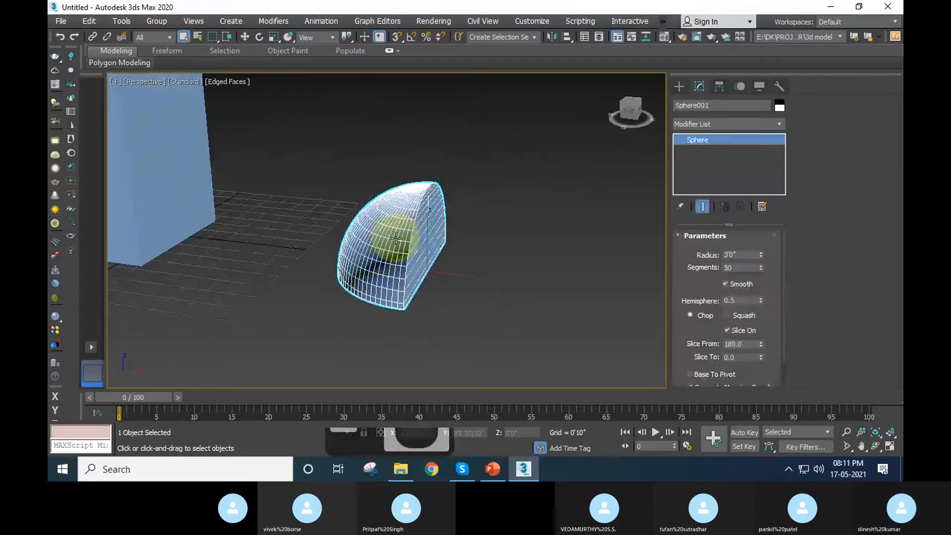
pyautogui.doubleClick(742, 301)
pyautogui.write('0')
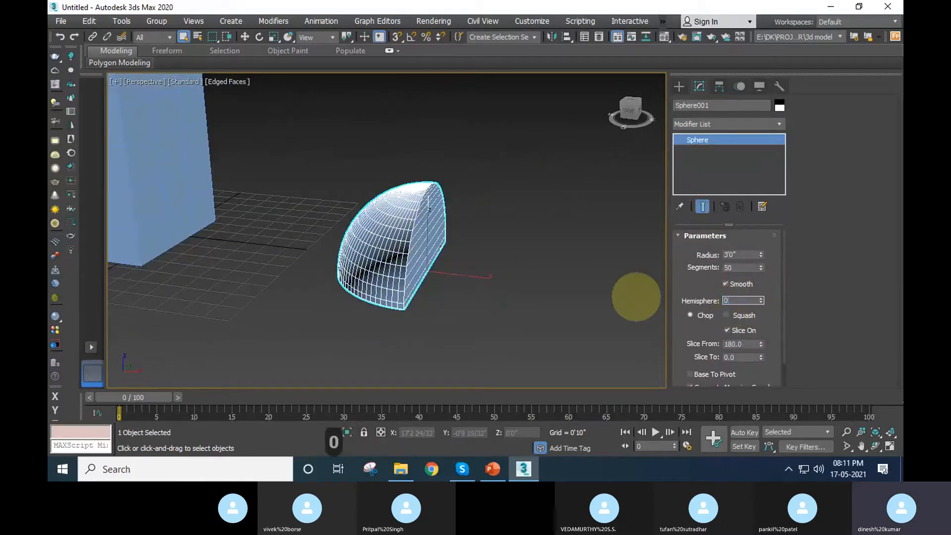
pyautogui.press('Return')
pyautogui.keyDown('alt'); pyautogui.moveTo(470, 293); pyautogui.dragTo(423, 278, button='middle'); pyautogui.keyUp('alt')
pyautogui.scroll(-5, 397, 285)
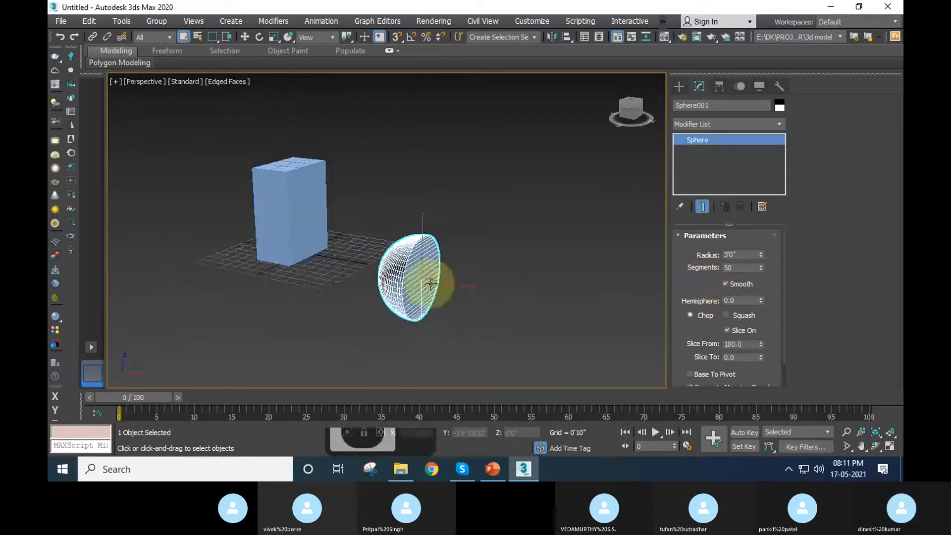
# Delete the box and the sliced sphere together and fit the empty grid in the Perspective viewport.
pyautogui.moveTo(506, 334); pyautogui.dragTo(120, 112)
pyautogui.press('Delete')
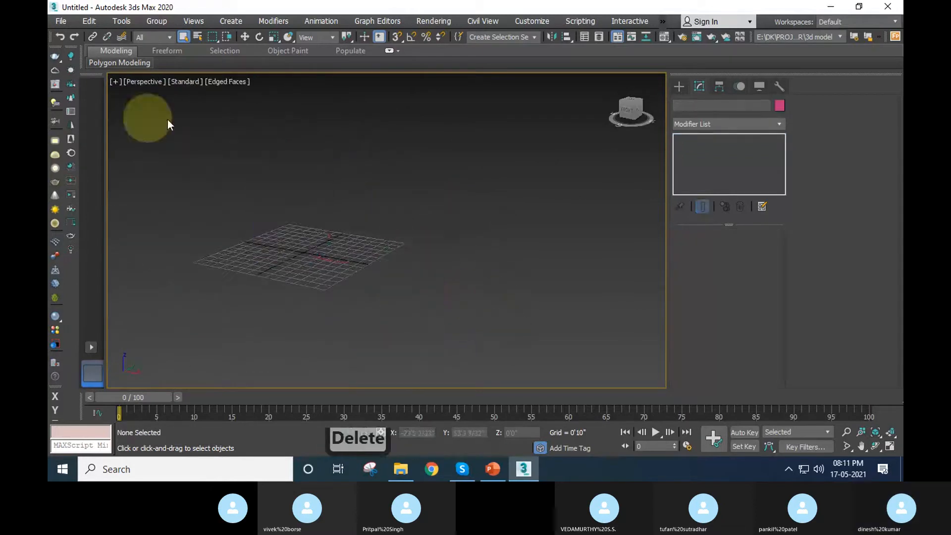
pyautogui.click(892, 439)
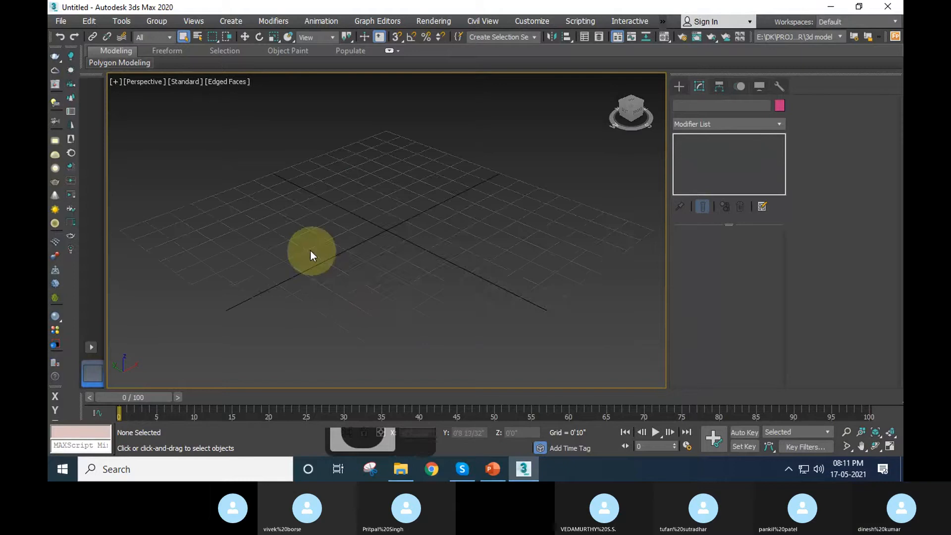
pyautogui.moveTo(381, 265); pyautogui.dragTo(362, 308, button='middle')
# Switch to the PowerPoint deck, show slide 4 about parameter spinners, and return to 3ds Max.
pyautogui.click(492, 469)
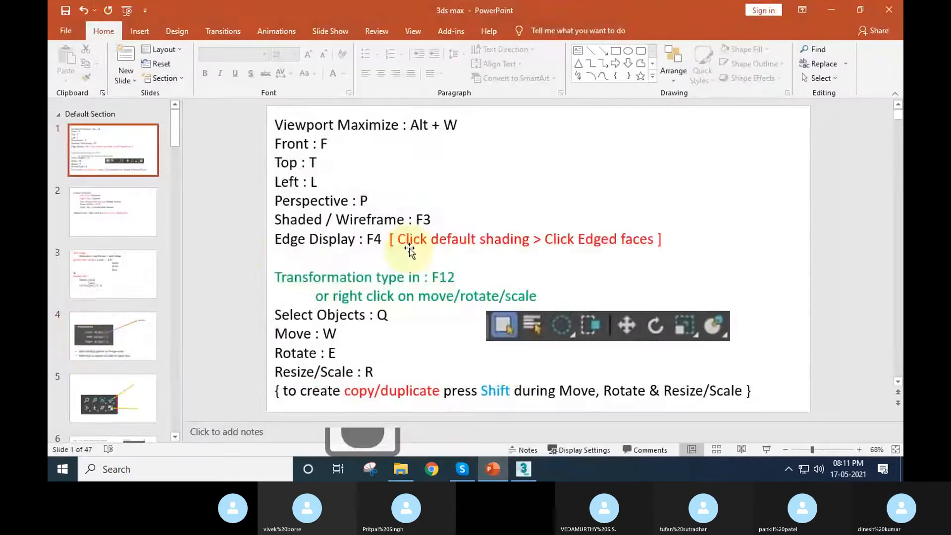
pyautogui.click(90, 347)
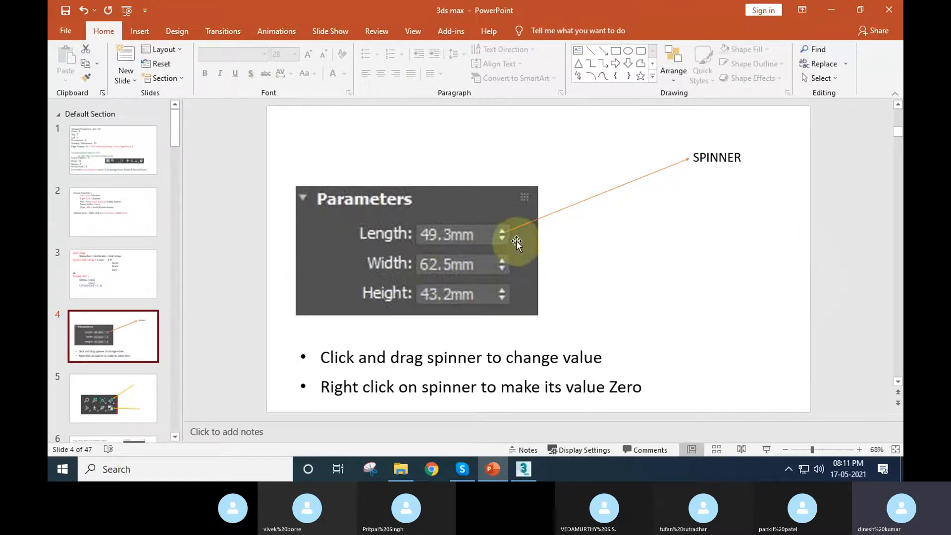
pyautogui.click(525, 469)
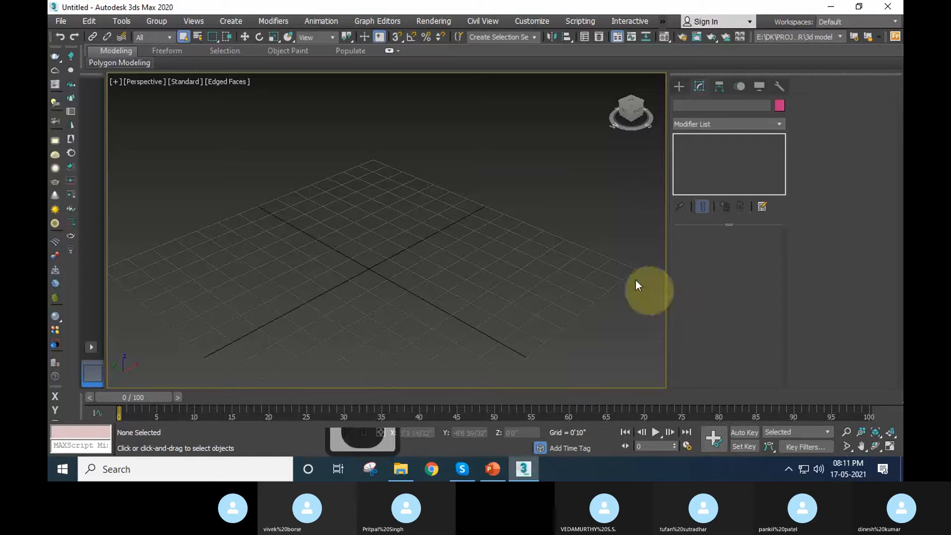
# Create a box about 2'6" long, 2'1" wide and 3'11" high on the grid and show its modify parameters.
pyautogui.click(675, 90)
pyautogui.click(694, 161)
pyautogui.moveTo(355, 248); pyautogui.dragTo(365, 314)
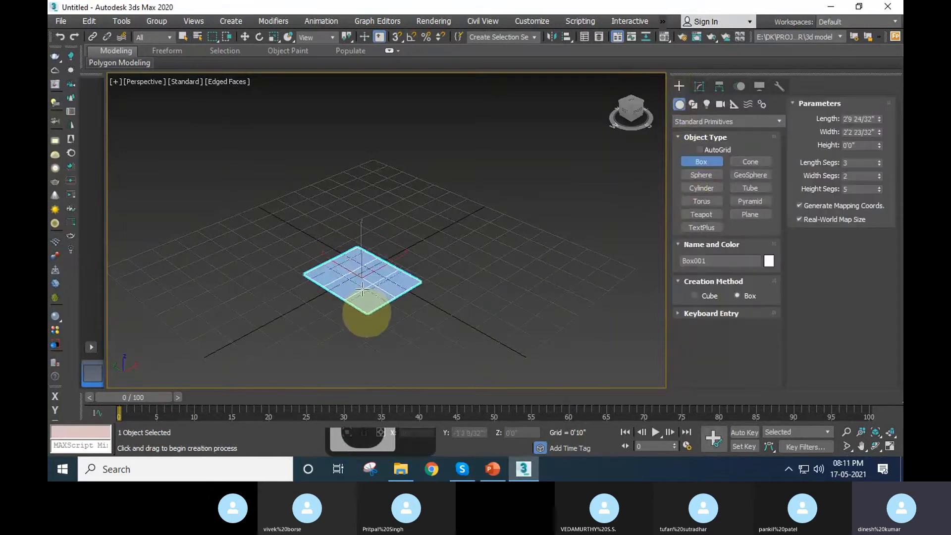
pyautogui.click(359, 191)
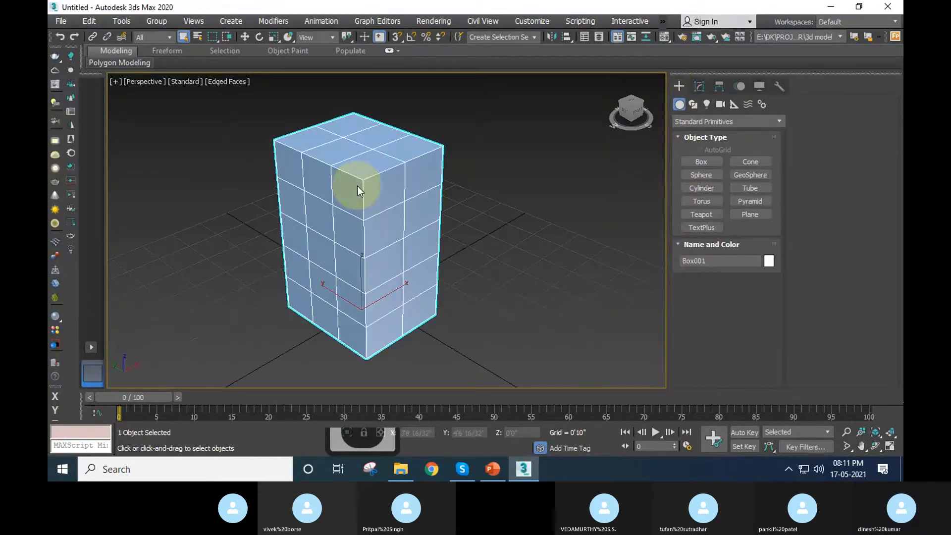
pyautogui.click(701, 87)
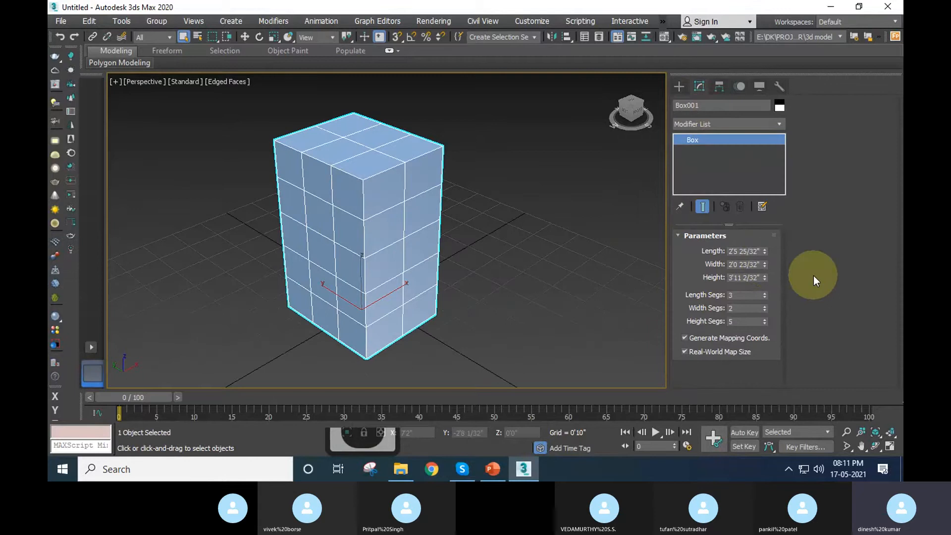
# Magnify the box's parameters, mark the Length spinner with a green rectangle and line, and switch back to the PowerPoint slide on spinners.
pyautogui.hotkey('ctrl', '4')
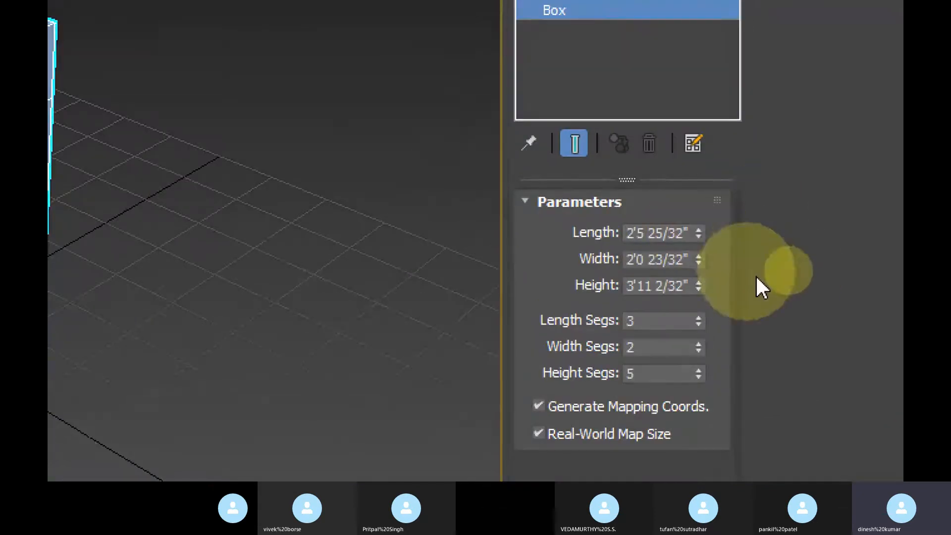
pyautogui.hotkey('ctrl', '2')
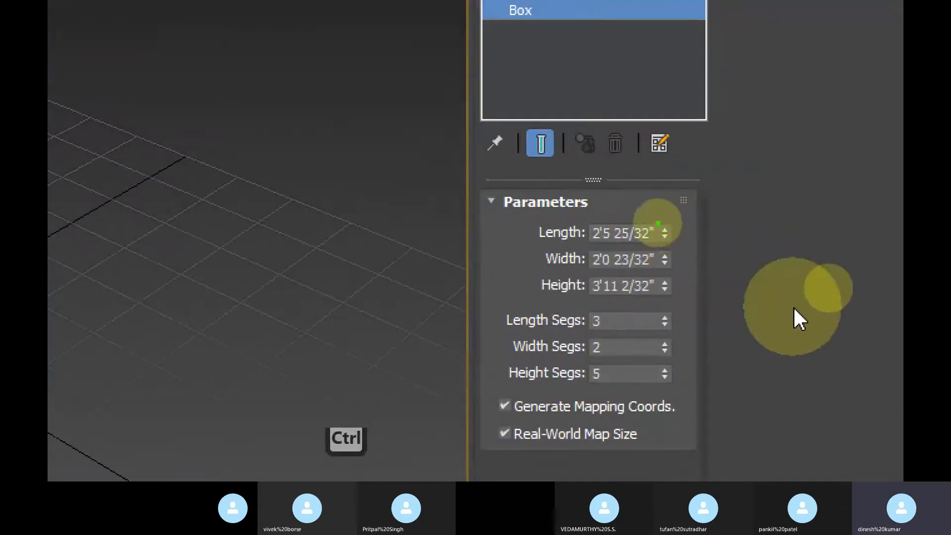
pyautogui.keyDown('ctrl'); pyautogui.moveTo(657, 222); pyautogui.dragTo(675, 244); pyautogui.keyUp('ctrl')
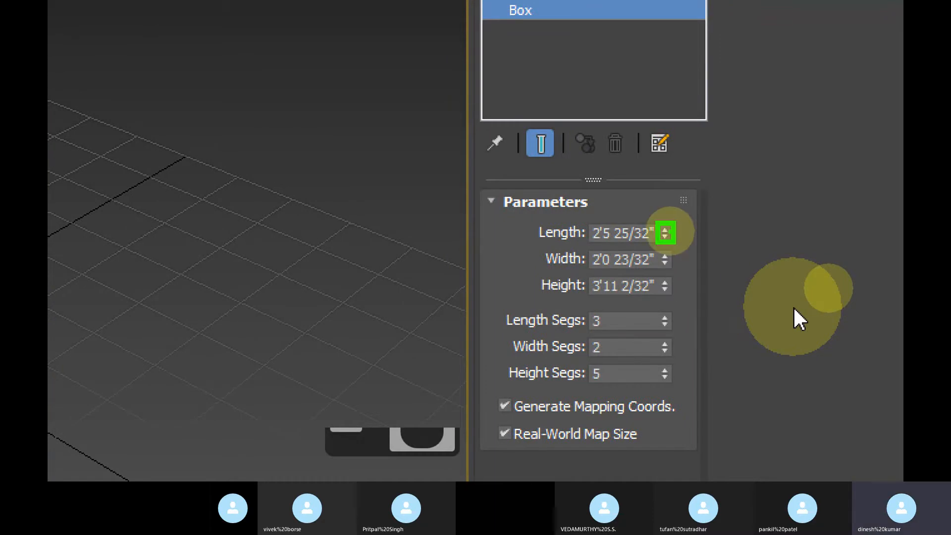
pyautogui.keyDown('shift'); pyautogui.moveTo(669, 231); pyautogui.dragTo(720, 196); pyautogui.keyUp('shift')
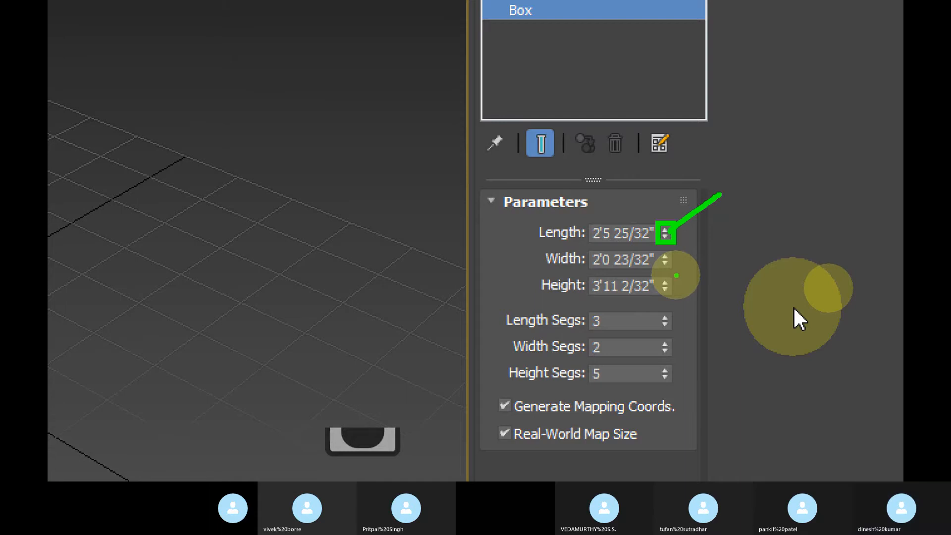
pyautogui.hotkey('ctrl', '1')
pyautogui.hotkey('ctrl', '4')
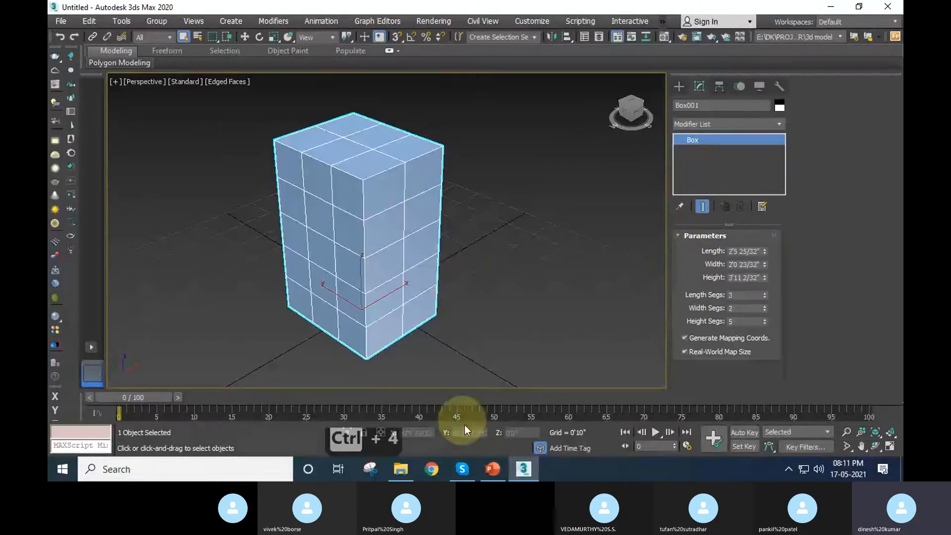
pyautogui.click(493, 469)
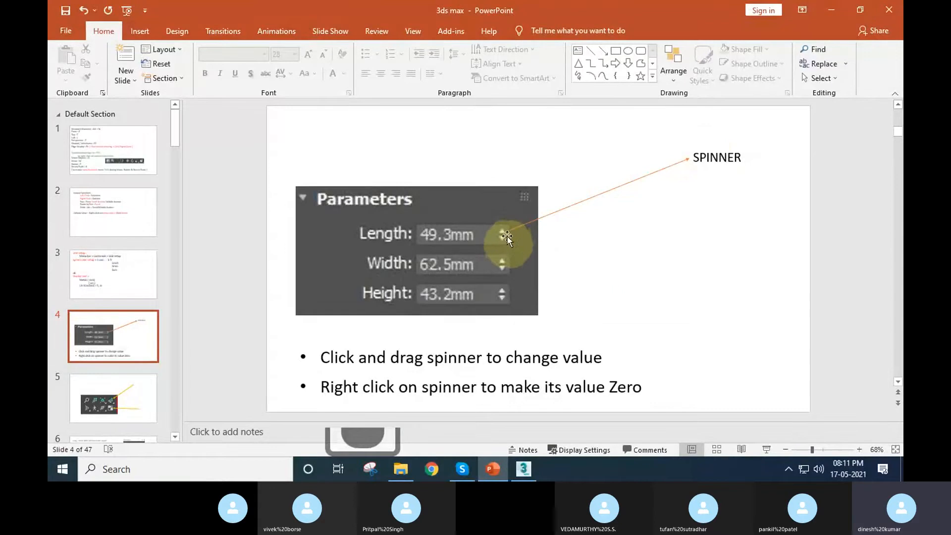
# Point out the SPINNER label and the bullet about changing values on slide 4, and return to 3ds Max.
pyautogui.click(706, 157)
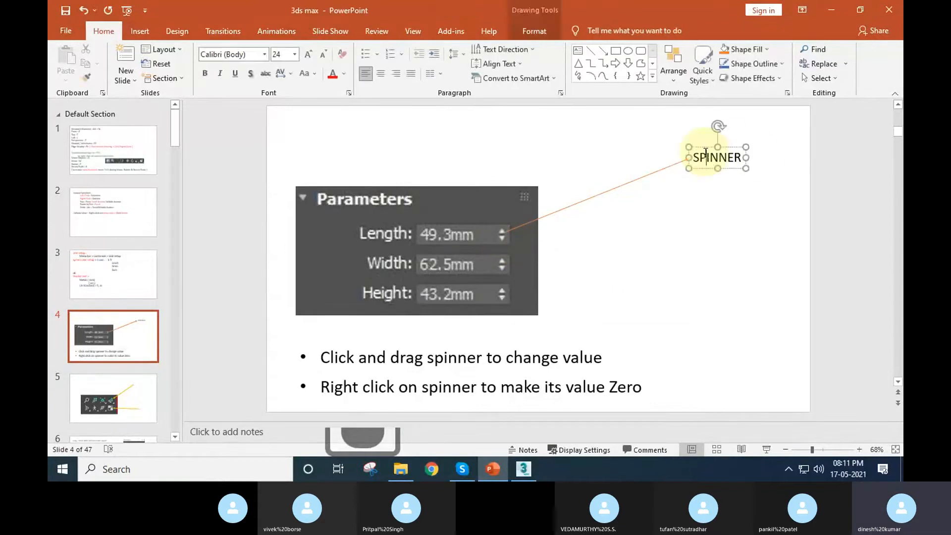
pyautogui.click(839, 189)
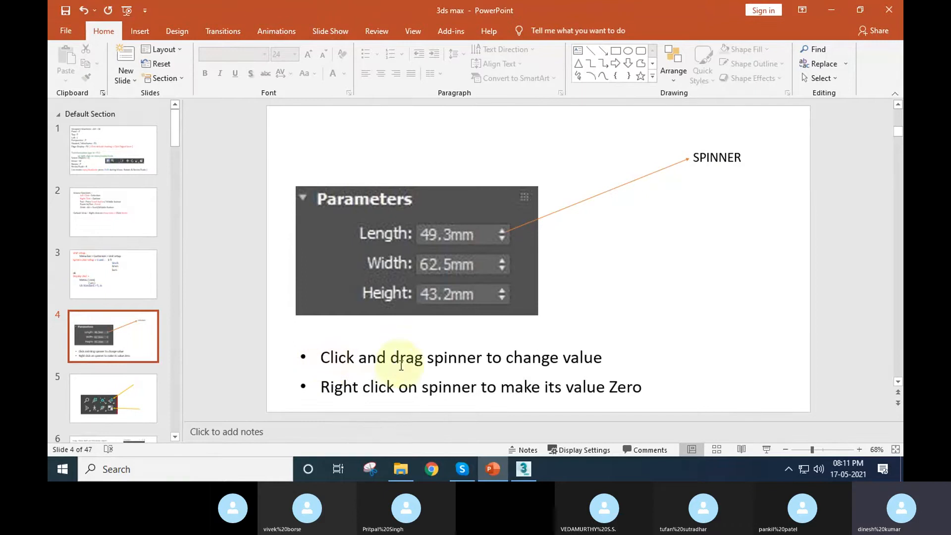
pyautogui.moveTo(392, 359); pyautogui.dragTo(544, 361)
pyautogui.click(542, 358)
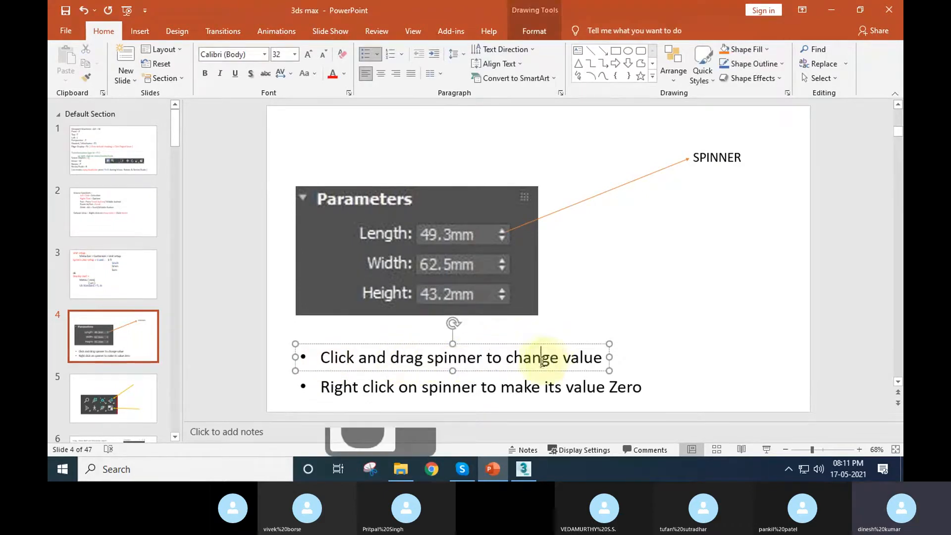
pyautogui.click(523, 470)
# Lengthen the box to about 8'2" with its length spinner.
pyautogui.scroll(-5, 393, 259)
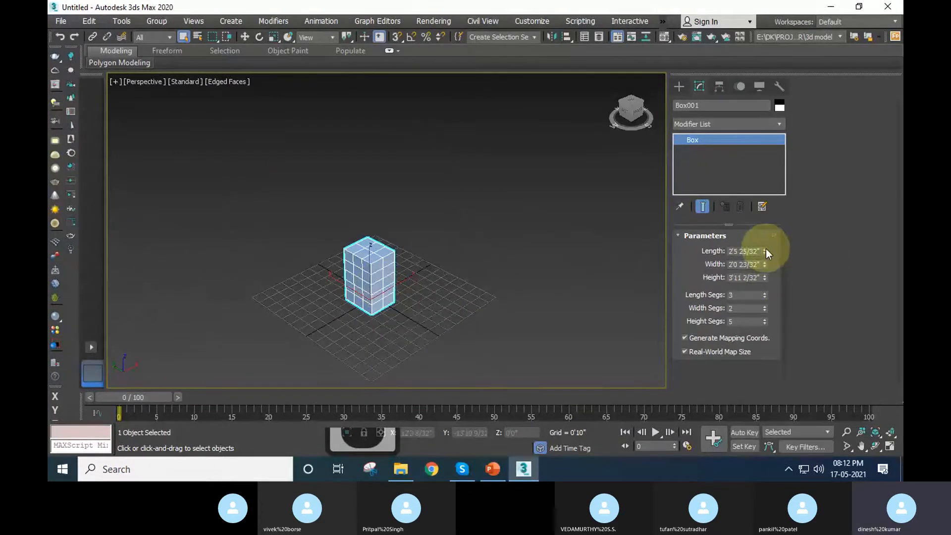
pyautogui.moveTo(766, 250); pyautogui.dragTo(781, 86)
pyautogui.moveTo(807, 229)
pyautogui.mouseDown()
pyautogui.moveTo(828, 53)
pyautogui.moveTo(846, 433)
pyautogui.moveTo(830, 11)
pyautogui.moveTo(831, 430)
pyautogui.moveTo(852, 101)
pyautogui.moveTo(855, 110)
pyautogui.moveTo(837, 93)
pyautogui.moveTo(818, 221)
pyautogui.mouseUp()
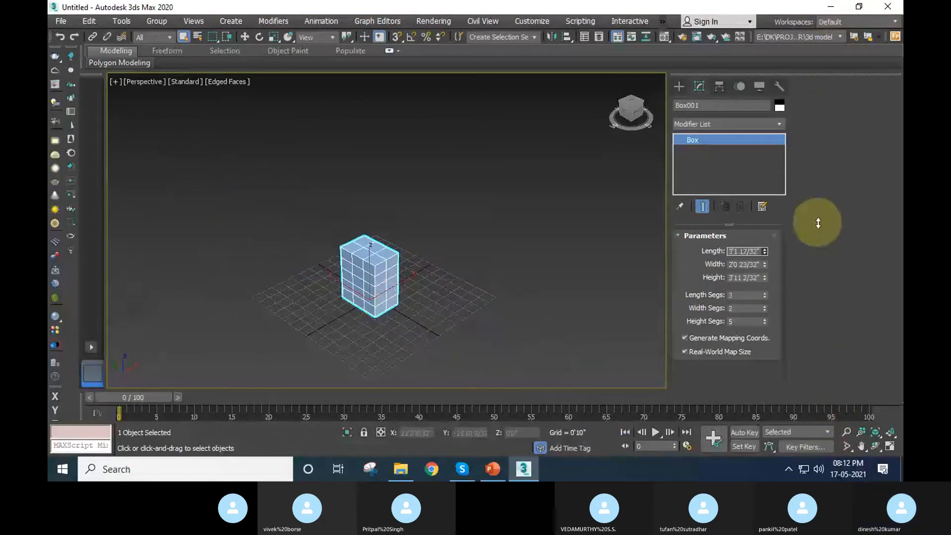
pyautogui.moveTo(768, 254); pyautogui.dragTo(768, 135)
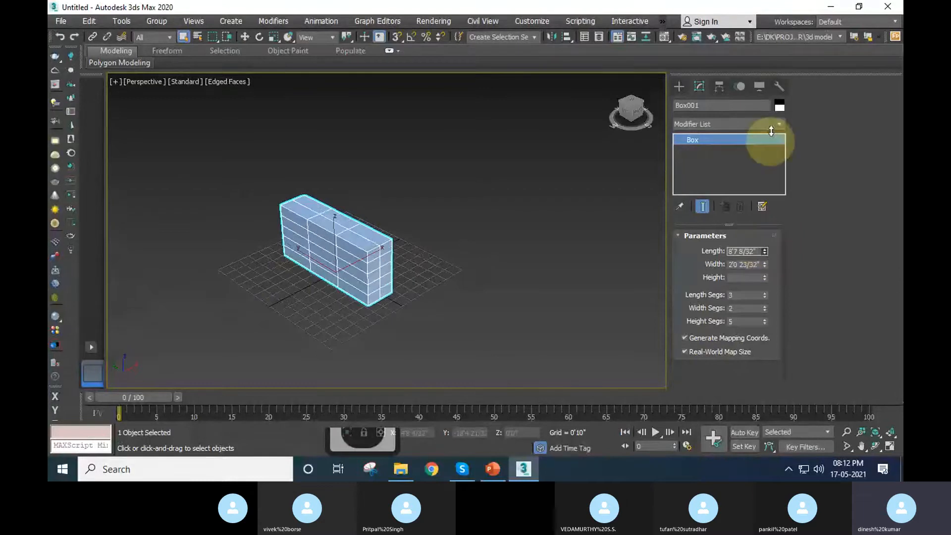
# Enlarge the box to about 53'4" wide and 59'8" high with the width and height spinners.
pyautogui.moveTo(768, 265); pyautogui.dragTo(843, 304)
pyautogui.scroll(-6, 512, 247)
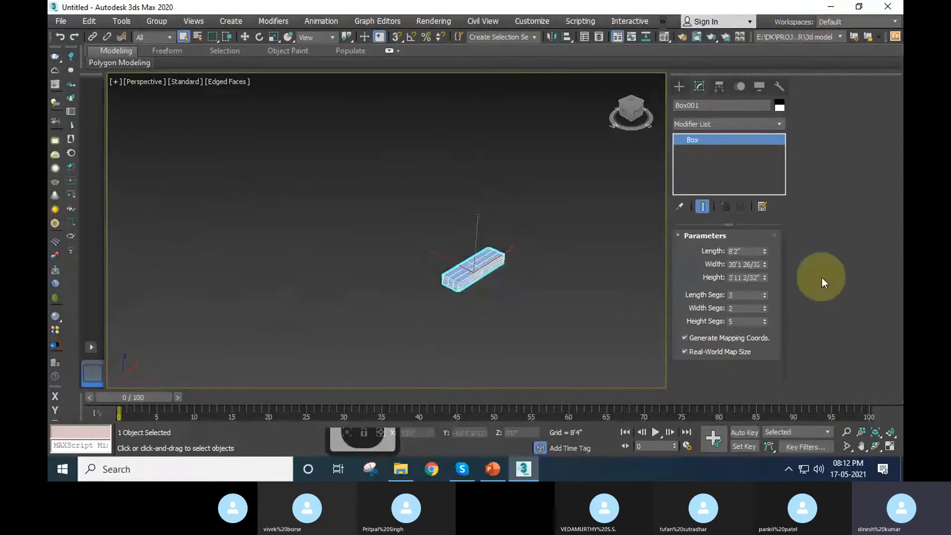
pyautogui.moveTo(765, 264); pyautogui.dragTo(727, 223)
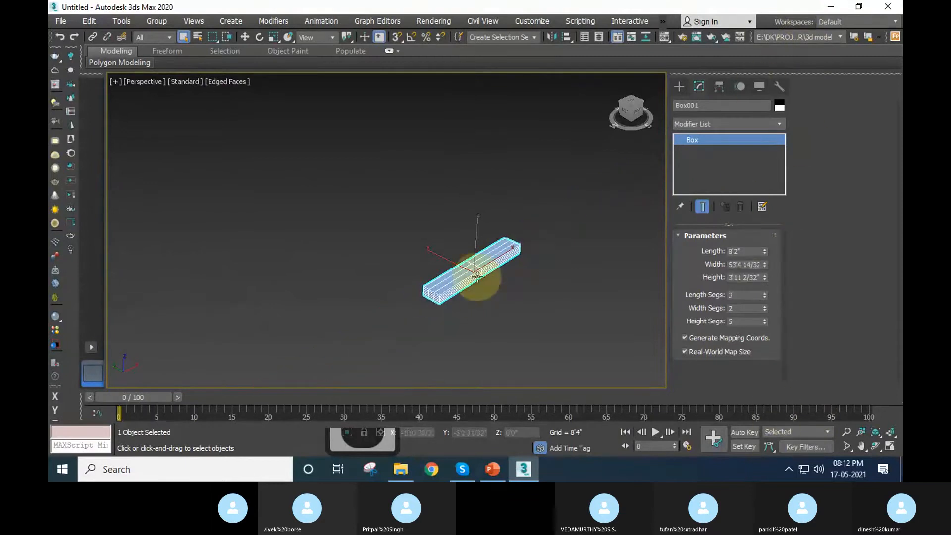
pyautogui.scroll(5, 482, 281)
pyautogui.moveTo(765, 277); pyautogui.dragTo(828, 53)
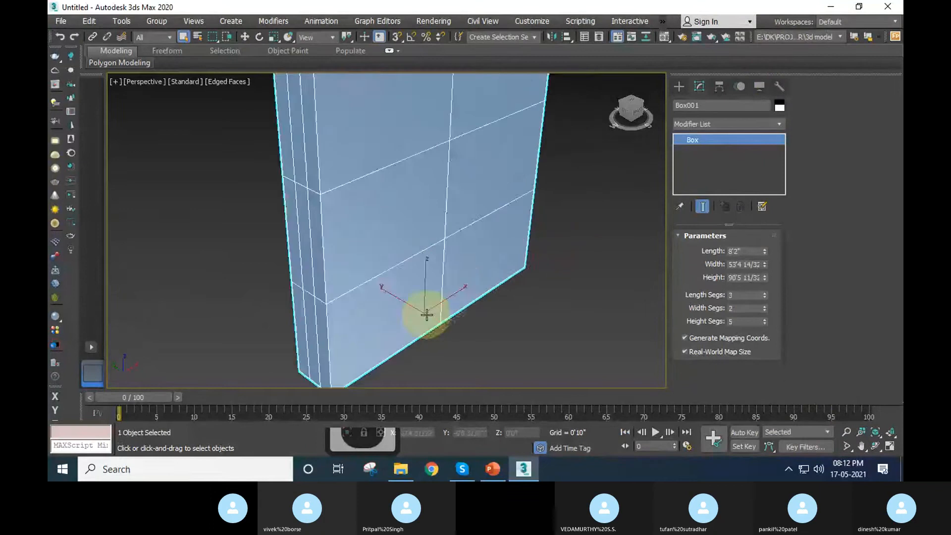
pyautogui.scroll(-5, 495, 283)
pyautogui.moveTo(765, 278); pyautogui.dragTo(611, 314)
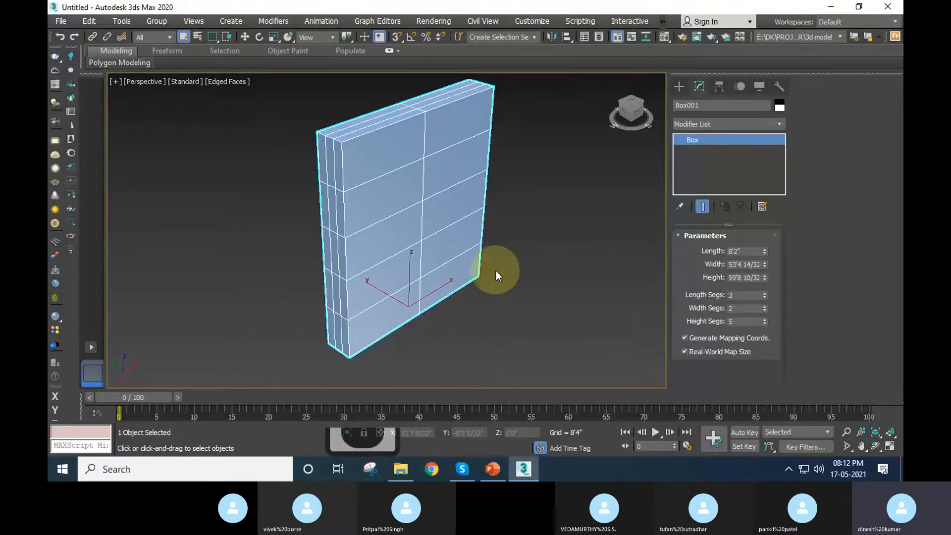
# Switch to the PowerPoint slide, review the bullet about making a spinner's value zero, and return to 3ds Max.
pyautogui.click(489, 471)
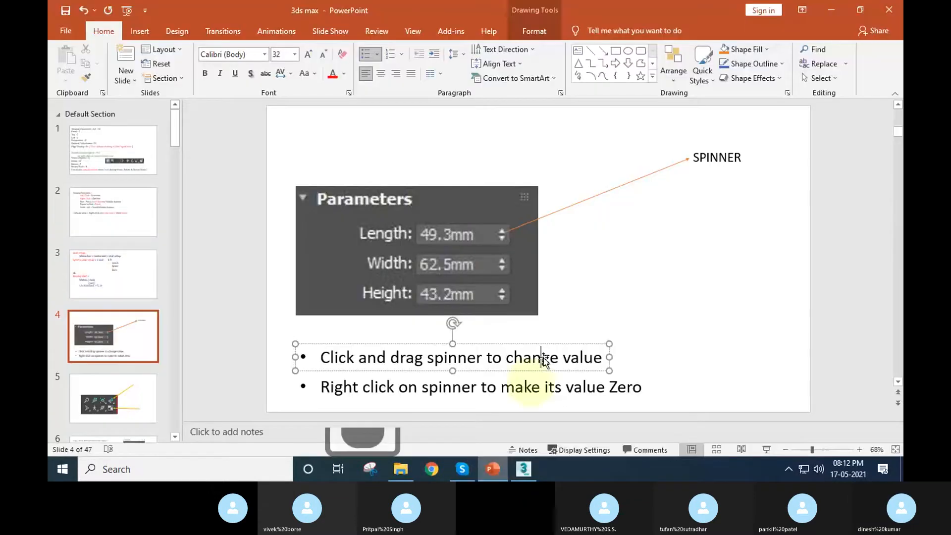
pyautogui.click(433, 389)
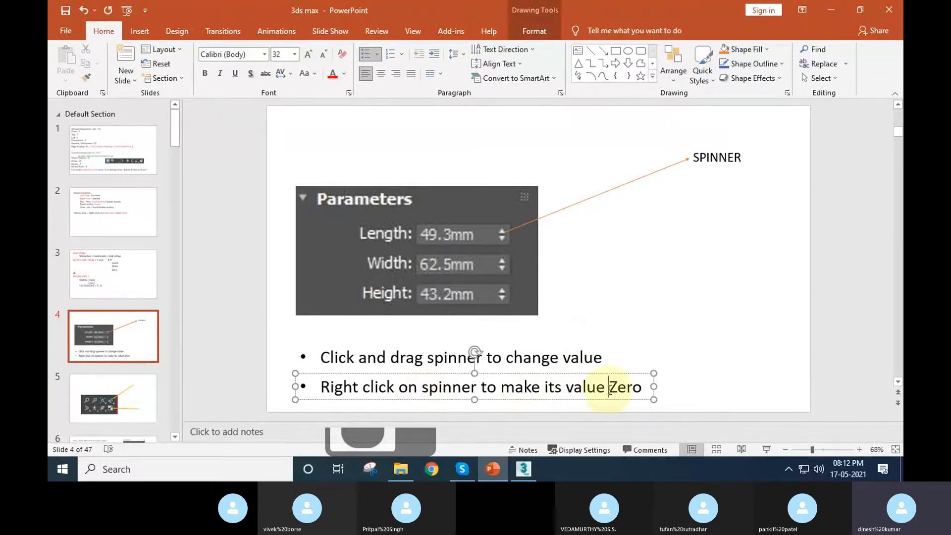
pyautogui.click(835, 6)
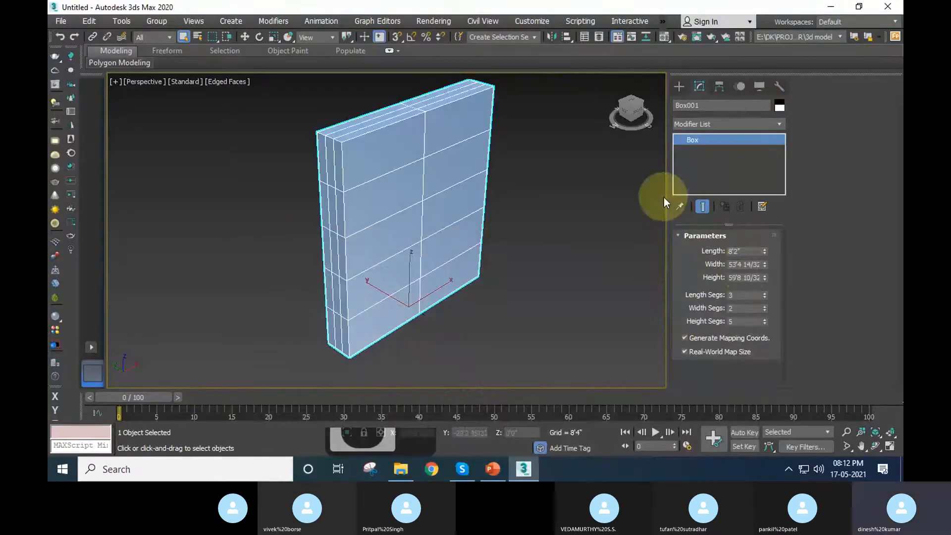
# Reset the box's width to zero through its spinner and set it to 5'.
pyautogui.click(746, 265)
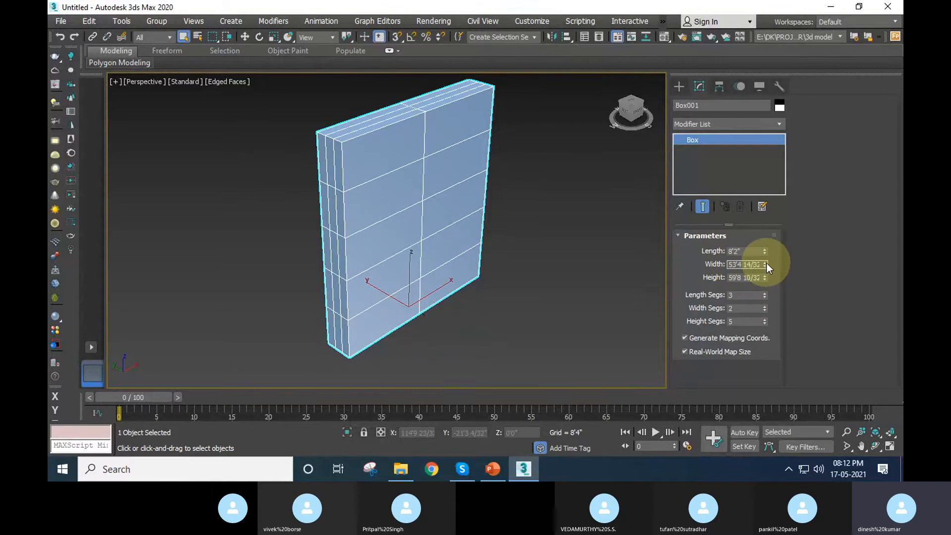
pyautogui.rightClick(766, 263)
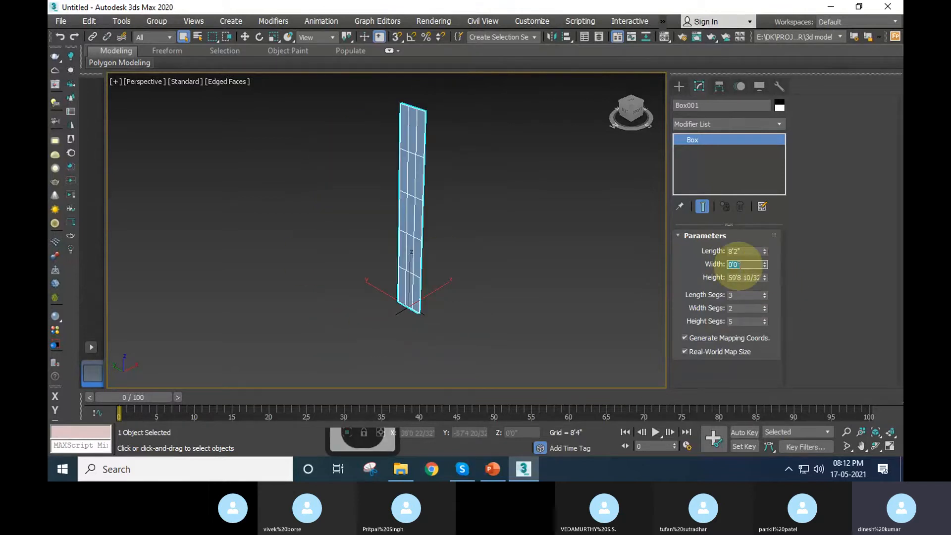
pyautogui.write("5'")
pyautogui.press('Return')
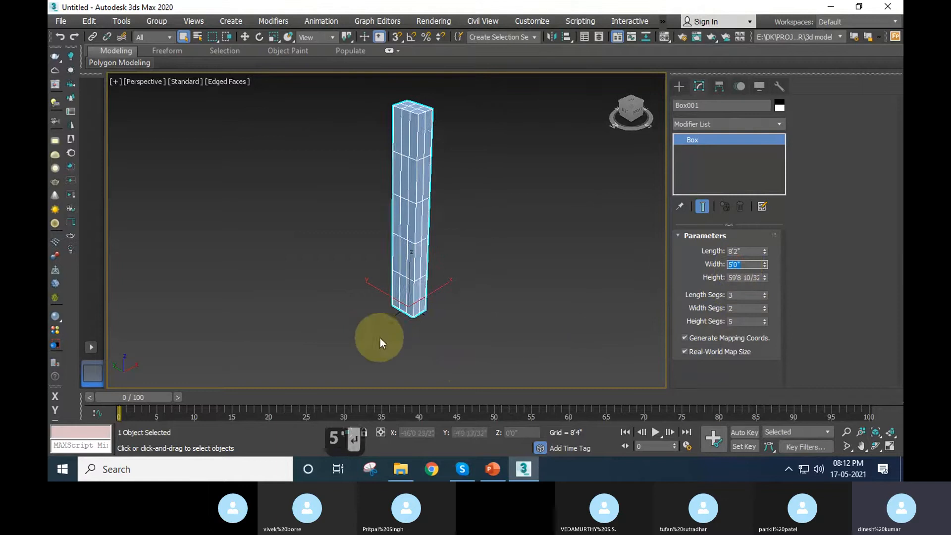
# Reset the box's height to zero through its spinner and set it to 3'.
pyautogui.scroll(5, 380, 338)
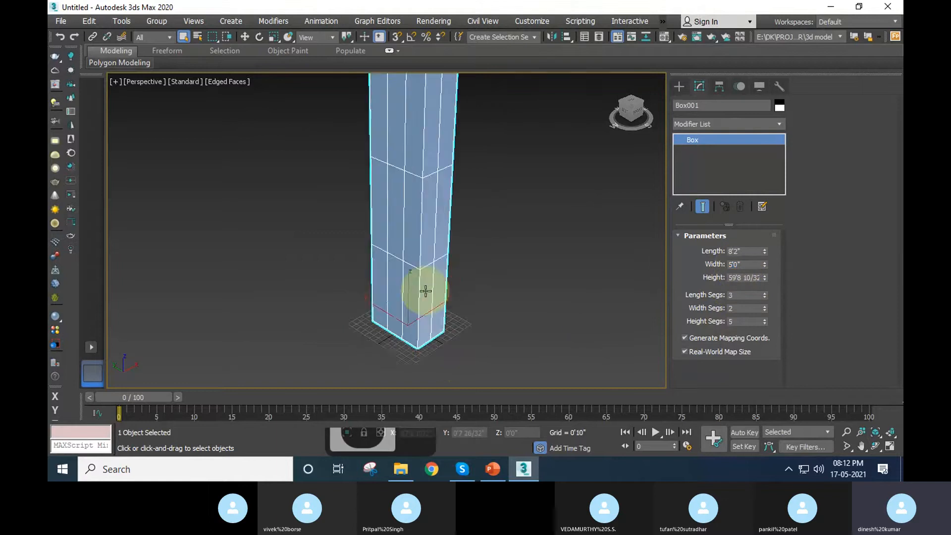
pyautogui.rightClick(765, 278)
pyautogui.write('3')
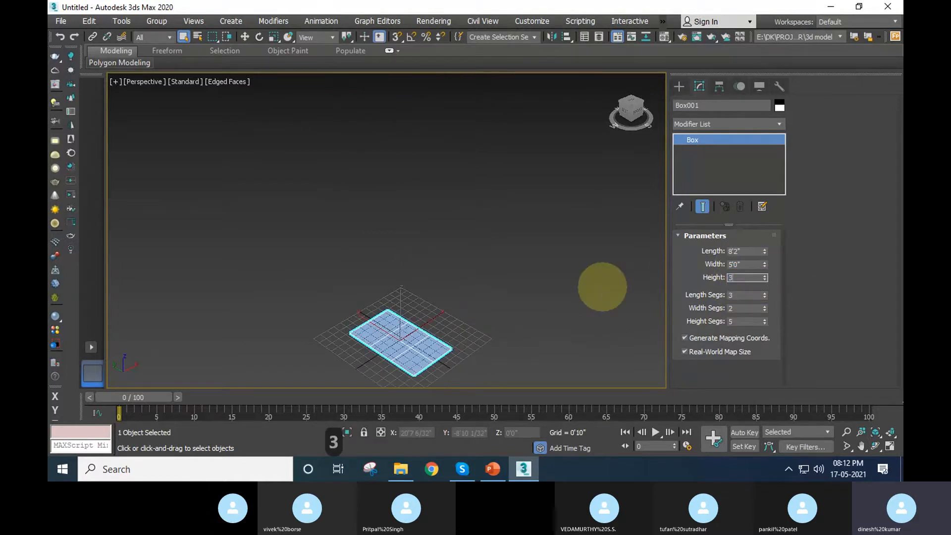
pyautogui.press('Return')
pyautogui.scroll(4, 465, 327)
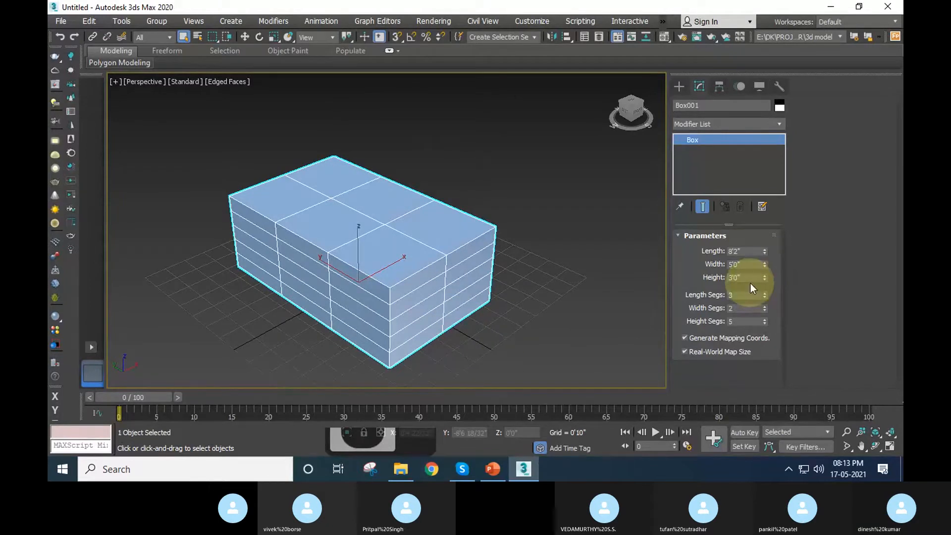
# Reset the box's length to zero through its spinner and set it to 10'.
pyautogui.rightClick(766, 253)
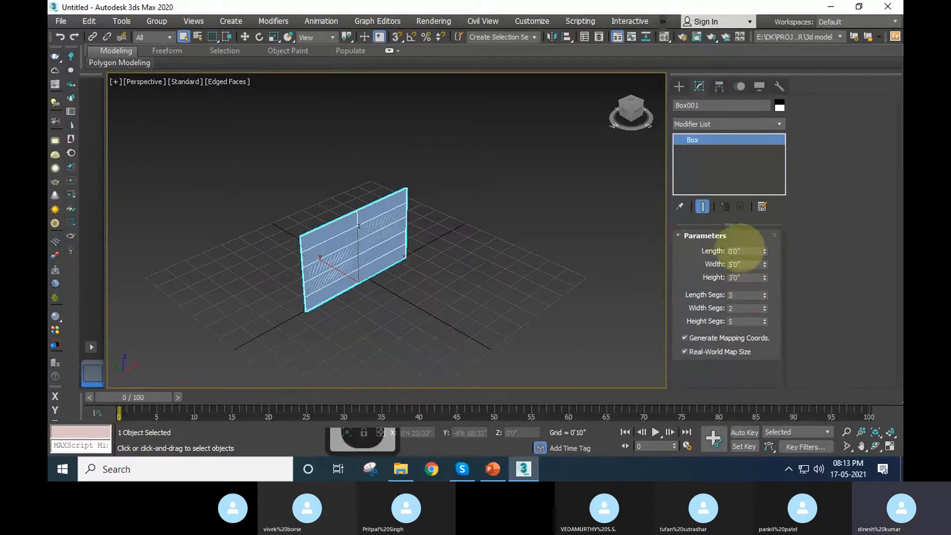
pyautogui.write('10')
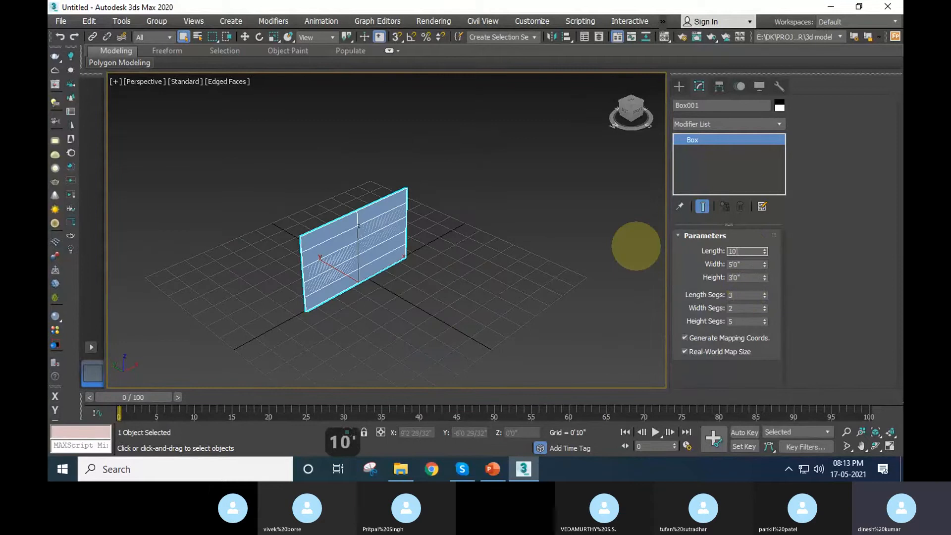
pyautogui.press('Return')
pyautogui.scroll(-2, 448, 295)
pyautogui.scroll(2, 432, 292)
pyautogui.moveTo(578, 332); pyautogui.dragTo(526, 309, button='middle')
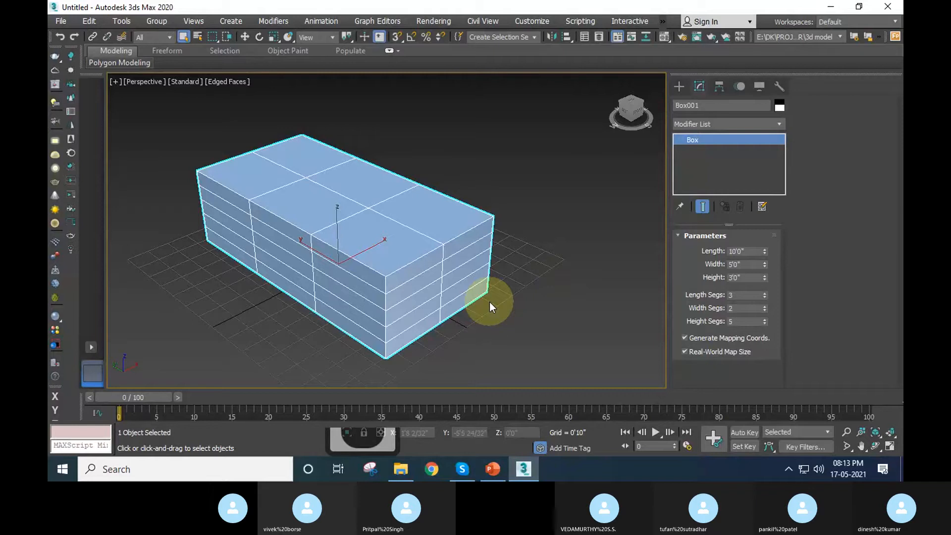
pyautogui.scroll(-3, 286, 212)
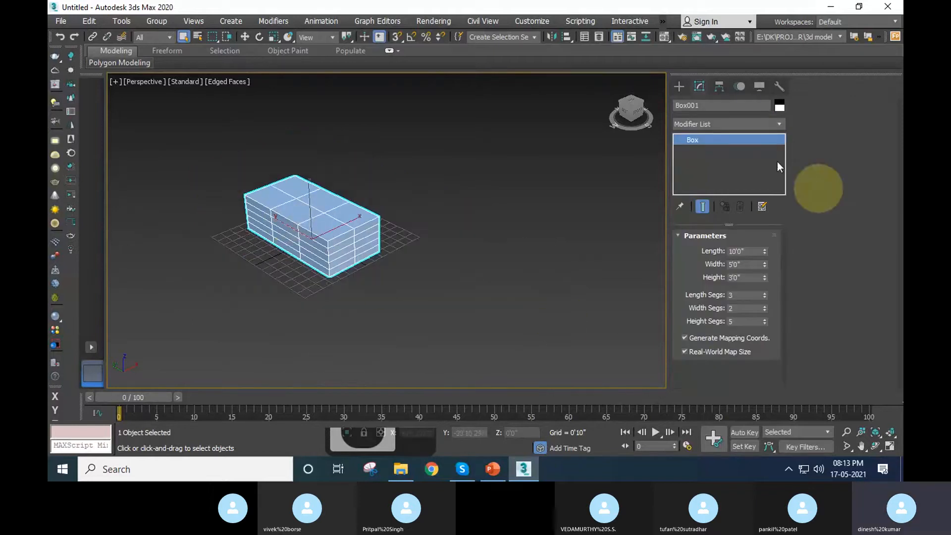
# Create a tube beside the box with radii of about 3'6" and 2'1" and height about 14', and show its modify parameters.
pyautogui.click(680, 87)
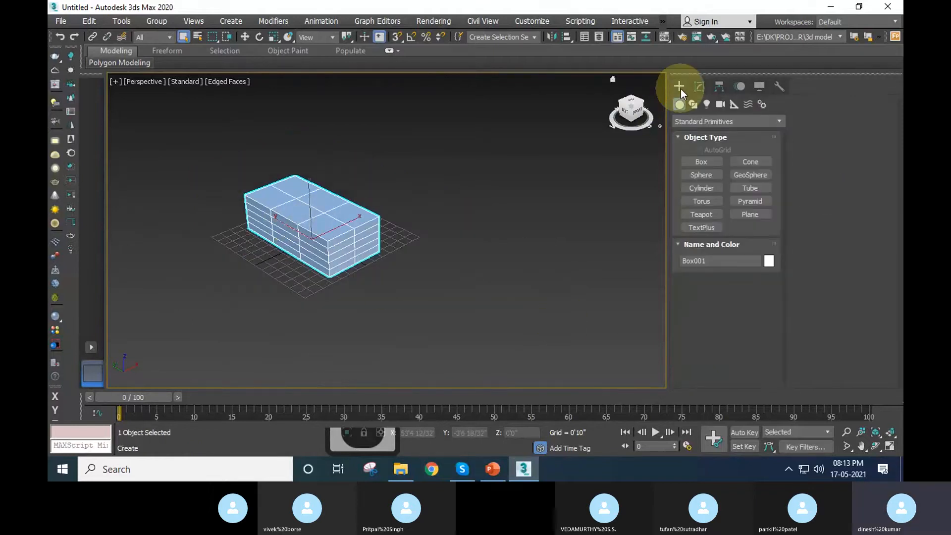
pyautogui.click(750, 188)
pyautogui.scroll(1, 350, 299)
pyautogui.moveTo(403, 255); pyautogui.dragTo(408, 281)
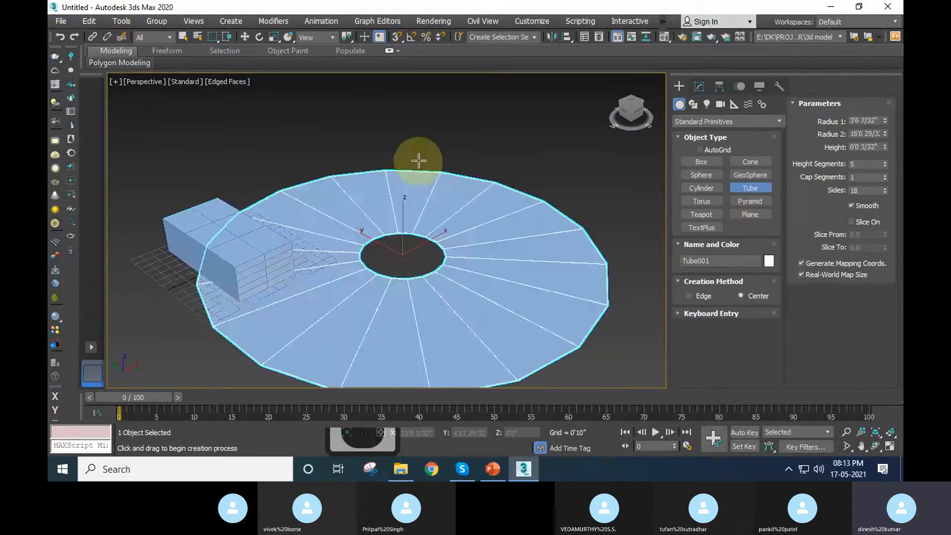
pyautogui.click(434, 261)
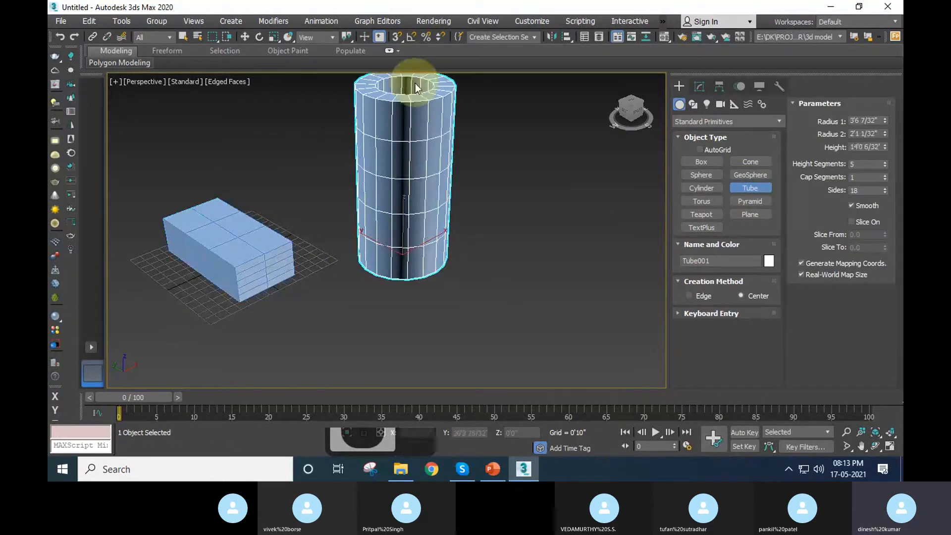
pyautogui.click(415, 89)
pyautogui.moveTo(415, 88); pyautogui.dragTo(425, 166, button='middle')
pyautogui.click(700, 86)
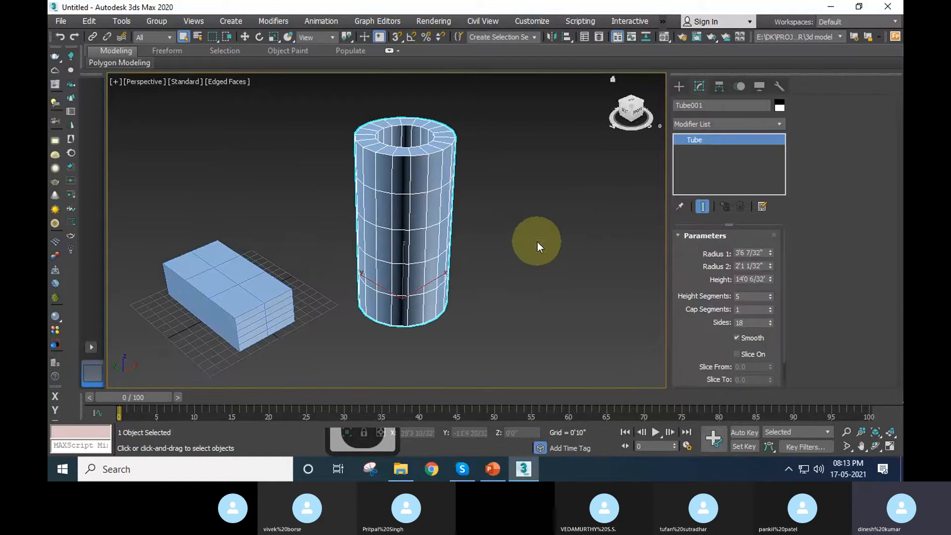
# Resize the tube to radii of about 2'11" and 2'5" and height about 12'10", with 7 height segments.
pyautogui.moveTo(537, 242); pyautogui.dragTo(539, 247, button='middle')
pyautogui.moveTo(772, 254); pyautogui.dragTo(793, 283)
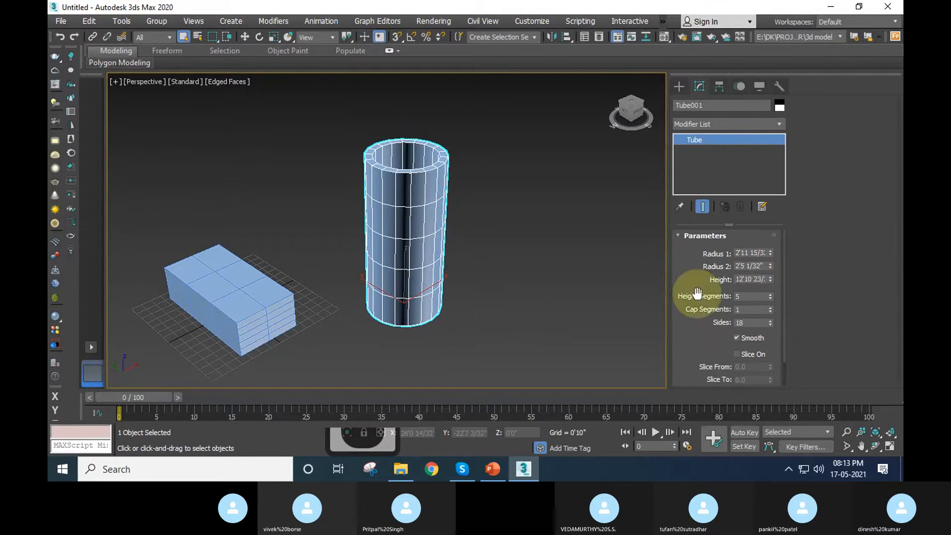
pyautogui.click(770, 294)
pyautogui.click(770, 295)
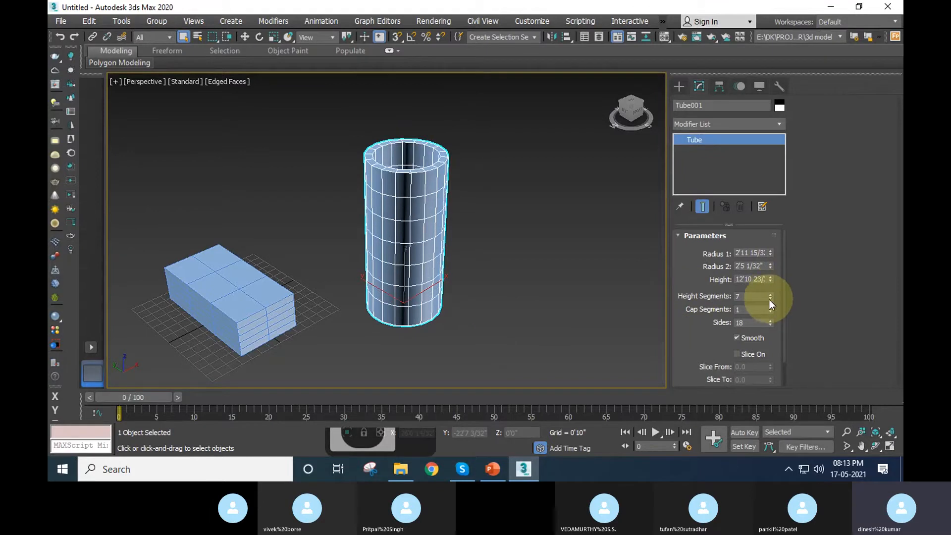
# Increase the tube's number of sides to 22.
pyautogui.click(771, 308)
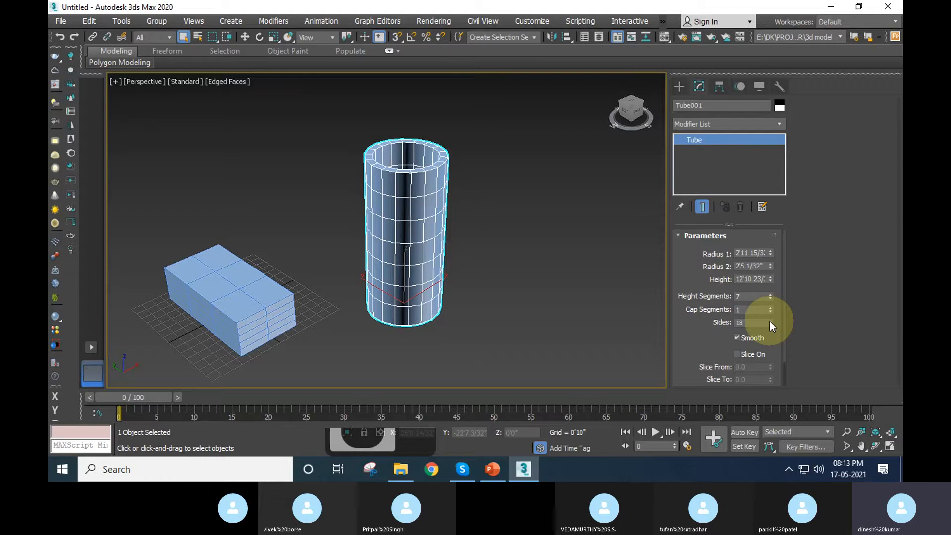
pyautogui.click(770, 321)
pyautogui.click(770, 321)
pyautogui.click(770, 321)
pyautogui.click(770, 321)
# Enable slicing on the tube and set it to slice from 138.5 to -143.5.
pyautogui.scroll(-2, 743, 323)
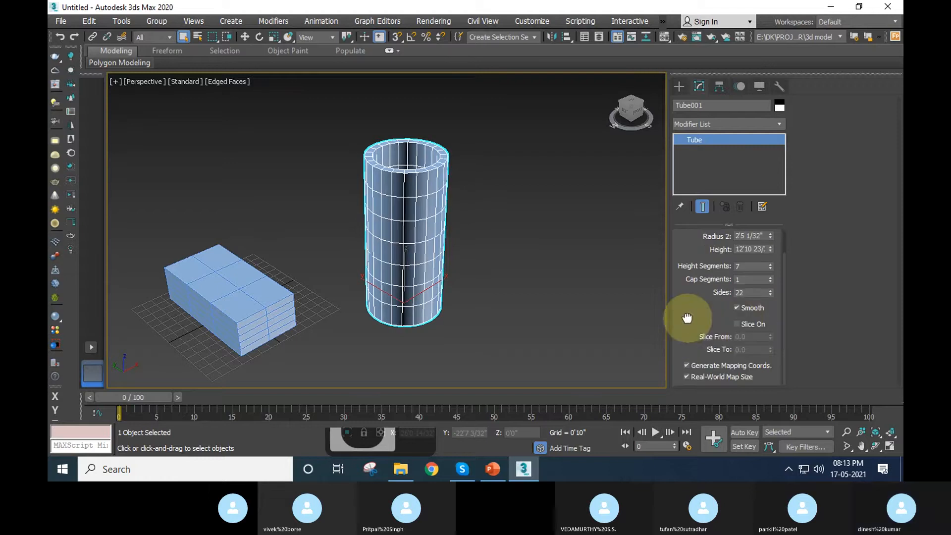
pyautogui.click(737, 325)
pyautogui.moveTo(771, 340); pyautogui.dragTo(766, 164)
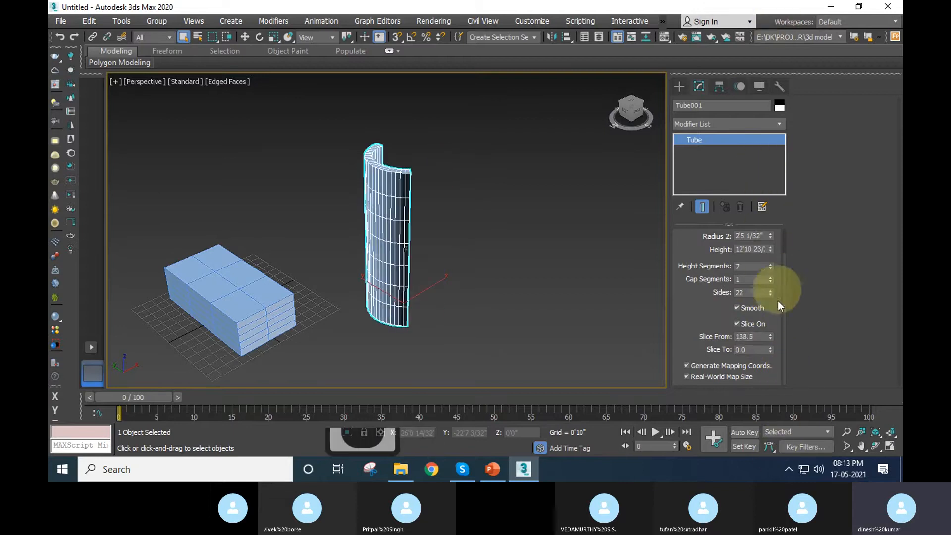
pyautogui.moveTo(771, 350); pyautogui.dragTo(764, 82)
pyautogui.scroll(5, 426, 211)
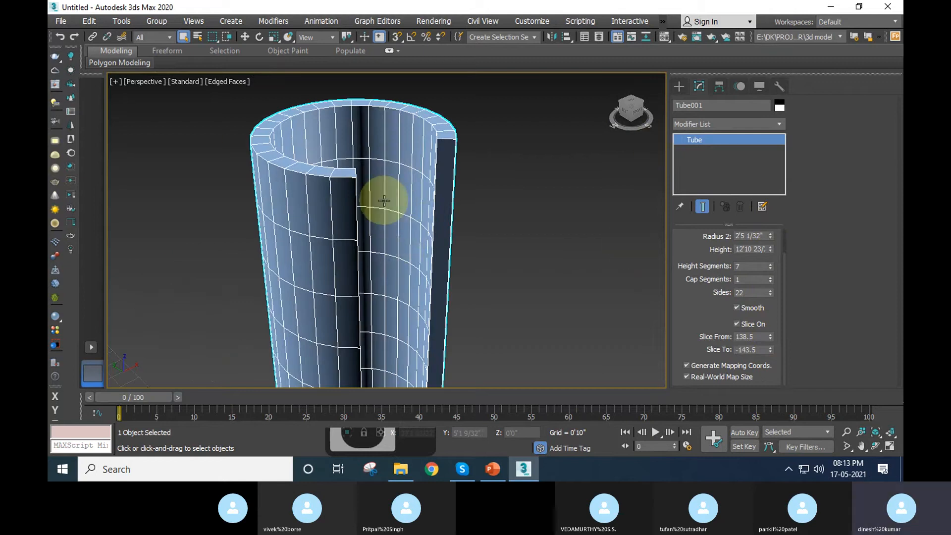
pyautogui.scroll(-5, 420, 108)
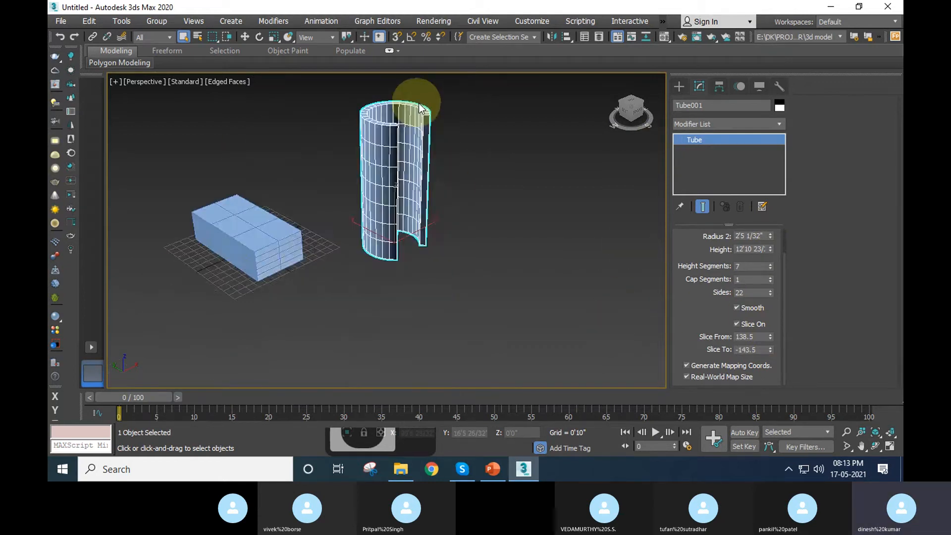
# Deselect the sliced tube and select it again.
pyautogui.click(525, 239)
pyautogui.moveTo(414, 182); pyautogui.dragTo(433, 202, button='middle')
pyautogui.click(425, 180)
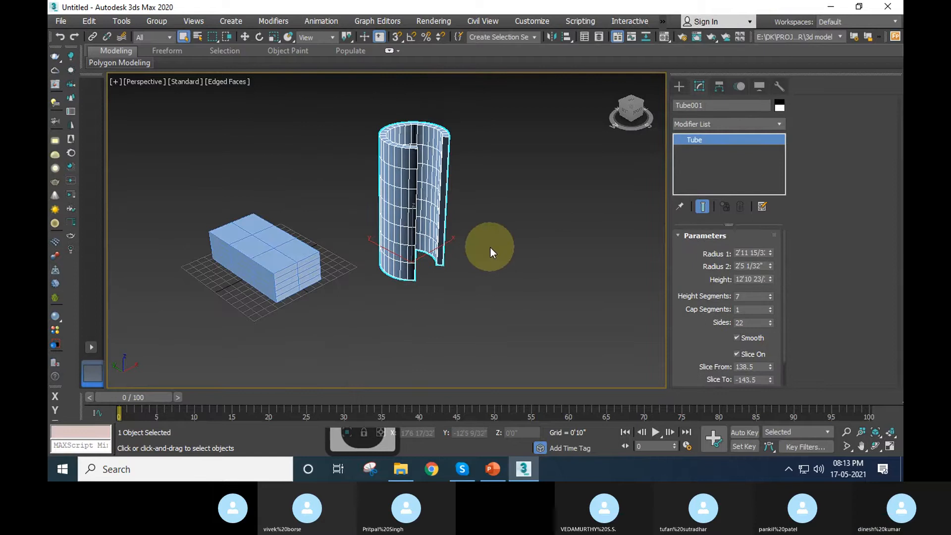
# Create an extended-primitive Hedra in the empty space beside the sliced tube.
pyautogui.moveTo(481, 242); pyautogui.dragTo(423, 270, button='middle')
pyautogui.click(680, 93)
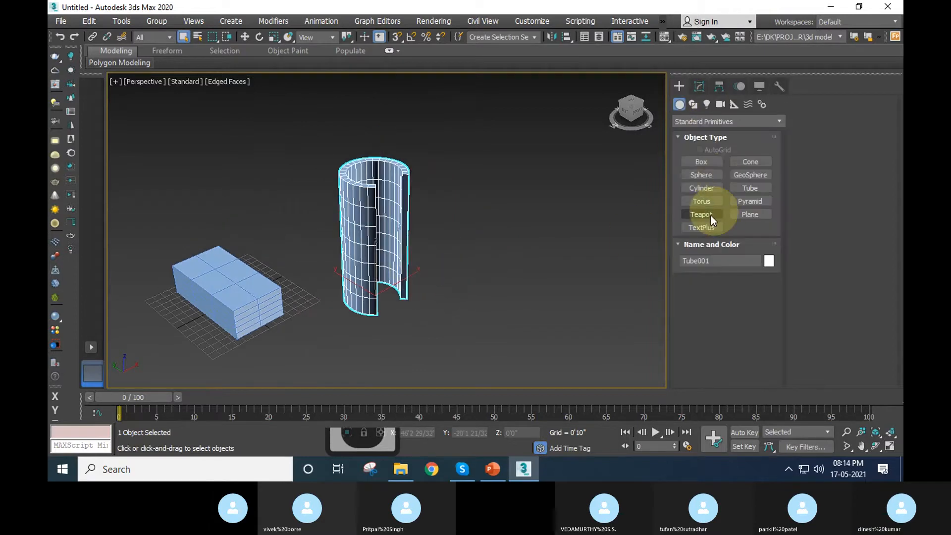
pyautogui.click(700, 125)
pyautogui.click(700, 141)
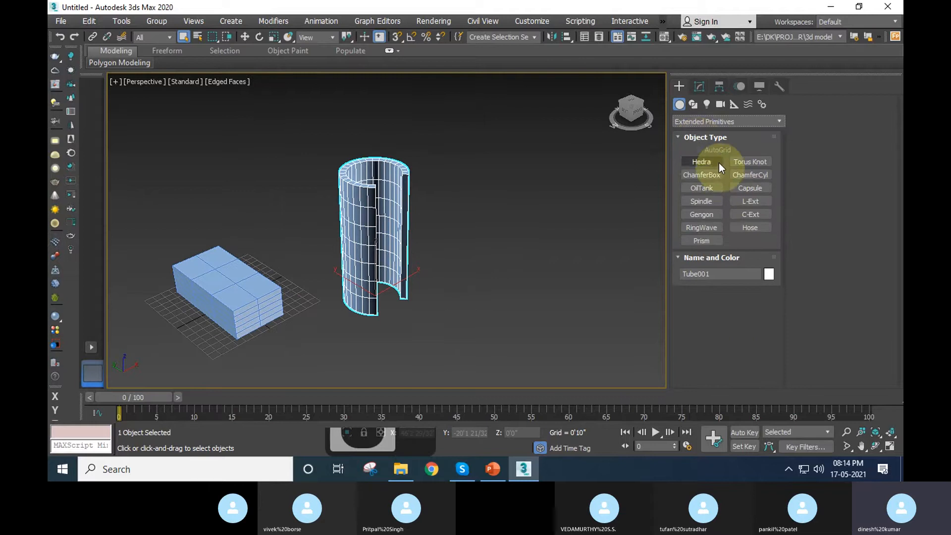
pyautogui.click(719, 163)
pyautogui.moveTo(406, 321); pyautogui.dragTo(328, 319, button='middle')
pyautogui.moveTo(446, 248); pyautogui.dragTo(467, 309)
pyautogui.rightClick(468, 309)
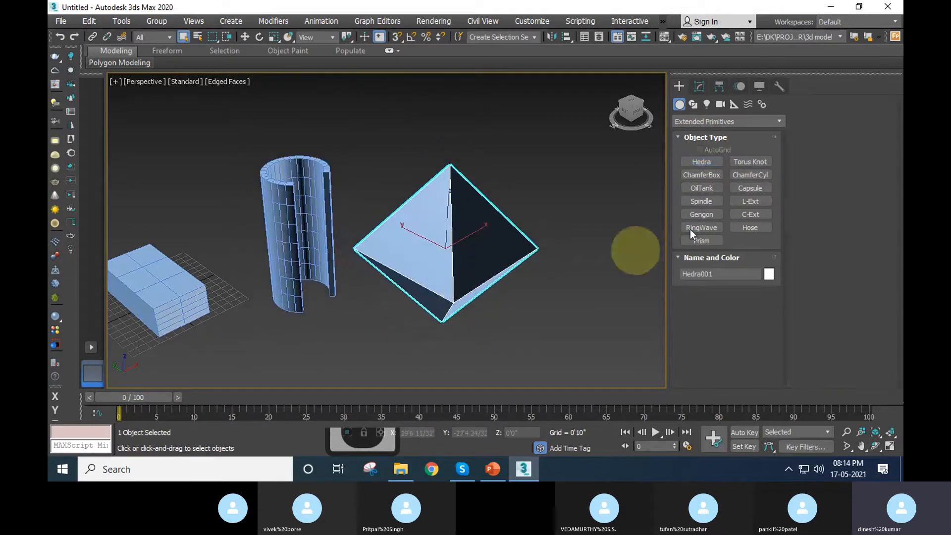
# Try the Cube/Octa, Dodec/Icos and Star2 families on the hedra and set its family to Star1.
pyautogui.click(702, 89)
pyautogui.click(726, 278)
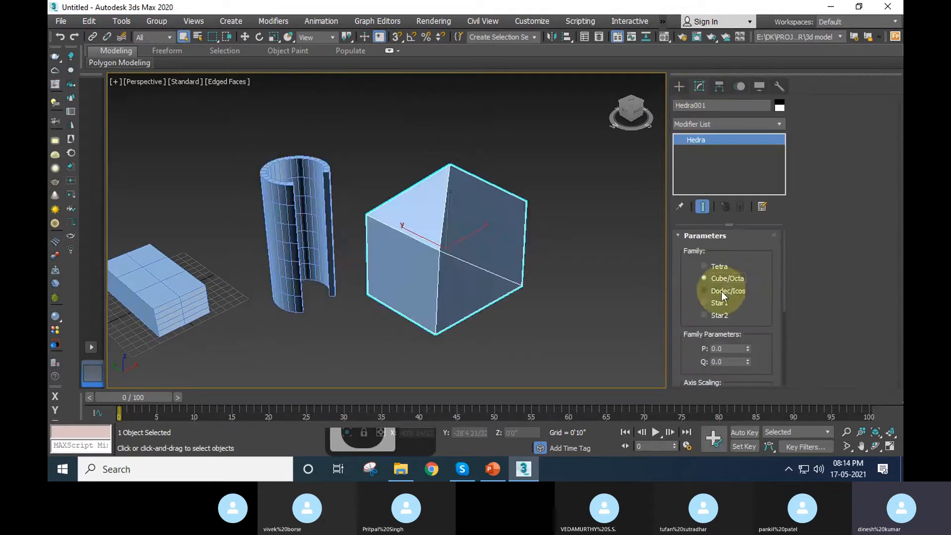
pyautogui.click(722, 291)
pyautogui.click(718, 303)
pyautogui.click(714, 316)
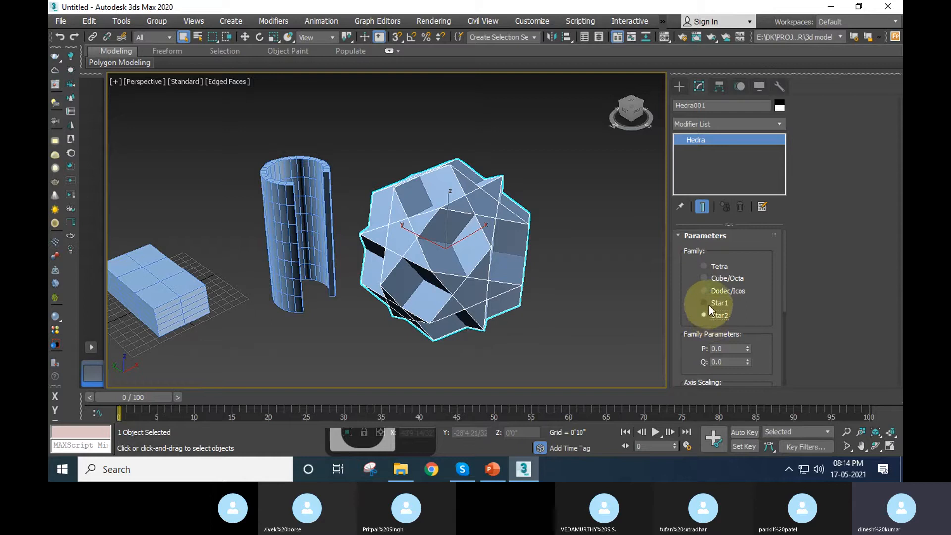
pyautogui.click(717, 303)
pyautogui.moveTo(452, 324); pyautogui.dragTo(437, 300, button='middle')
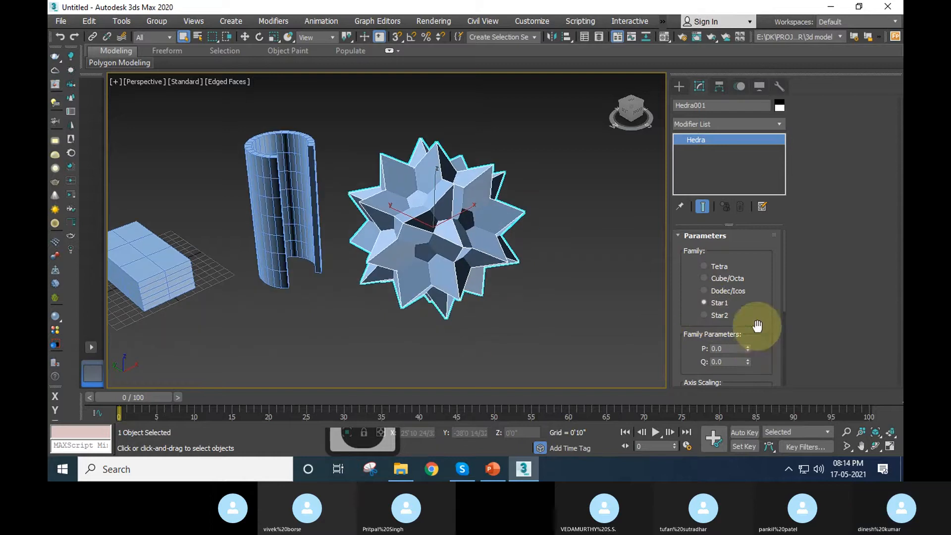
# Set the hedra's family parameters to P 0.16 and Q 0.08.
pyautogui.scroll(-1, 757, 326)
pyautogui.moveTo(748, 310)
pyautogui.mouseDown()
pyautogui.moveTo(754, 300)
pyautogui.moveTo(752, 321)
pyautogui.mouseUp()
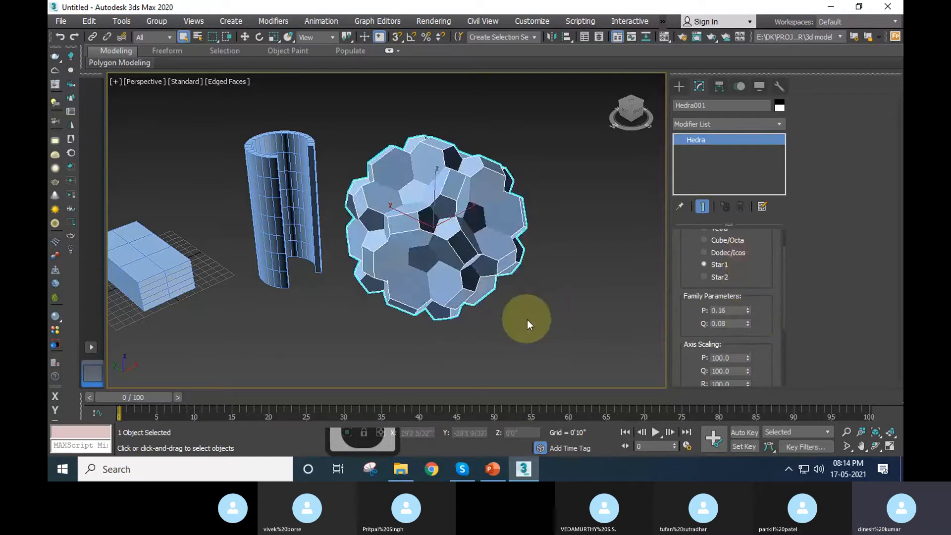
pyautogui.moveTo(527, 320); pyautogui.dragTo(496, 304, button='middle')
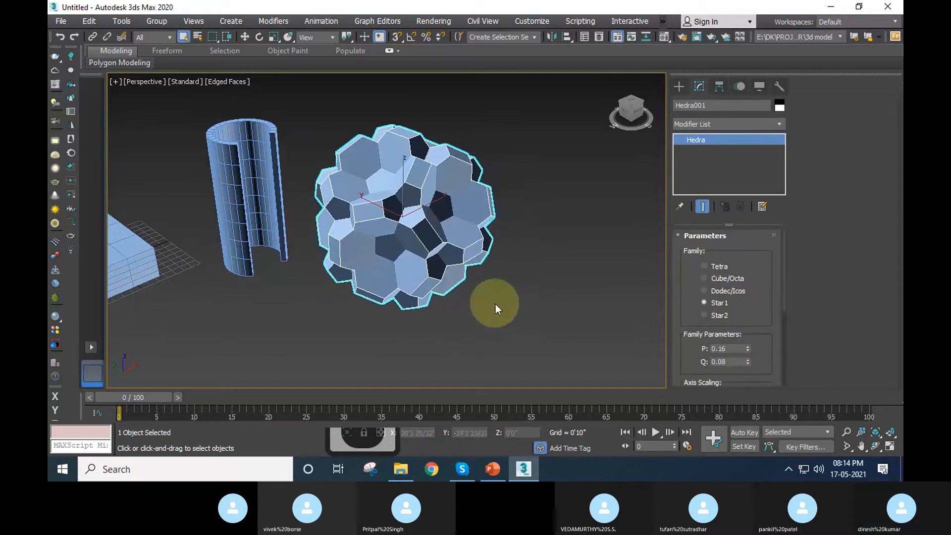
# Bring up the spline shape tools and maximize the Top view over an empty area beside the hedra.
pyautogui.click(681, 91)
pyautogui.click(694, 104)
pyautogui.moveTo(513, 282); pyautogui.dragTo(536, 311, button='middle')
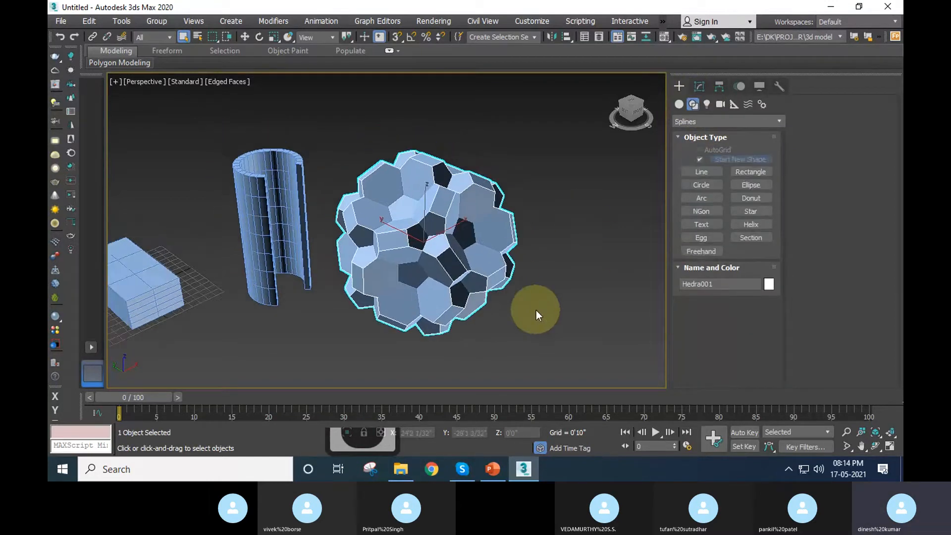
pyautogui.hotkey('alt', 'w')
pyautogui.middleClick(197, 166)
pyautogui.hotkey('alt', 'w')
pyautogui.moveTo(208, 165); pyautogui.dragTo(261, 192, button='middle')
pyautogui.scroll(-3, 273, 197)
pyautogui.scroll(2, 528, 213)
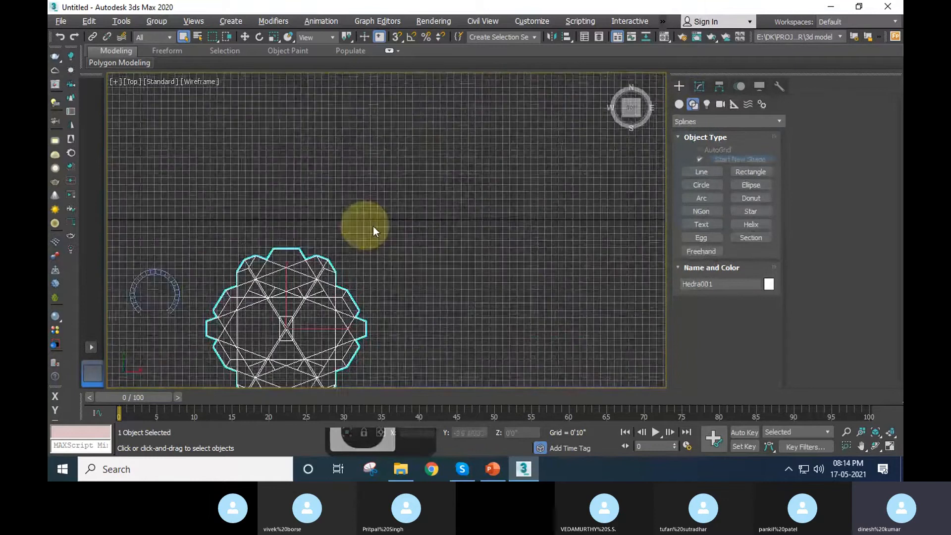
pyautogui.moveTo(439, 237); pyautogui.dragTo(334, 192, button='middle')
pyautogui.scroll(3, 373, 241)
# Draw an open Z-shaped line of three straight segments in the Top view beside the hedra.
pyautogui.click(715, 173)
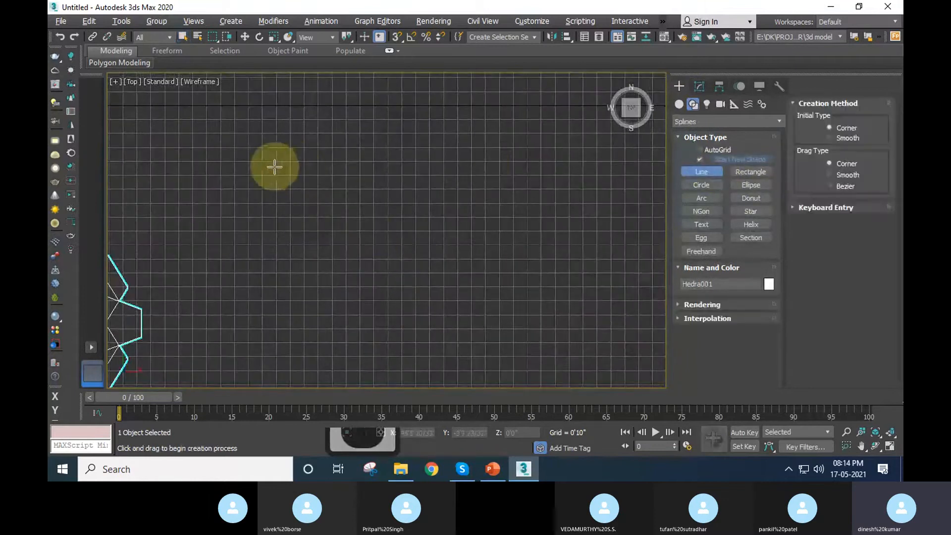
pyautogui.click(274, 167)
pyautogui.click(410, 174)
pyautogui.click(377, 278)
pyautogui.click(473, 263)
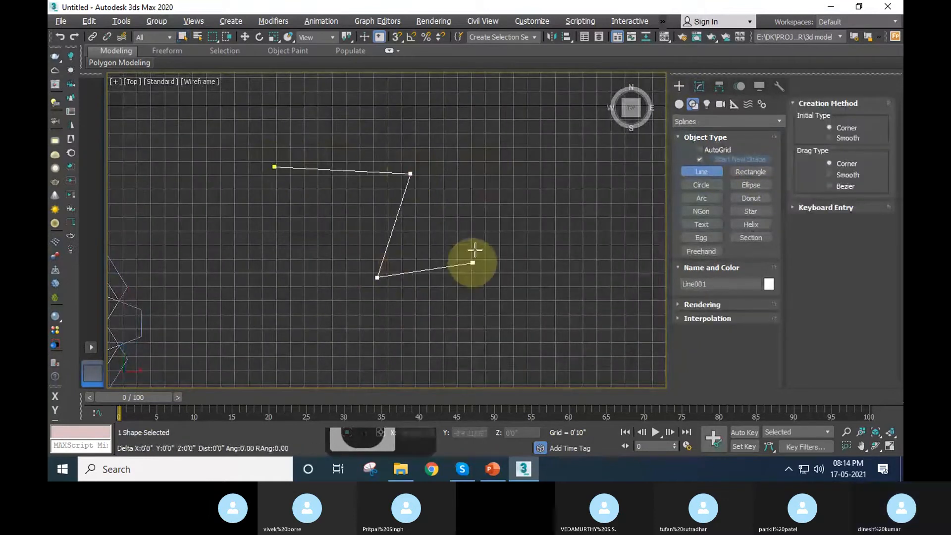
pyautogui.rightClick(611, 186)
pyautogui.rightClick(608, 188)
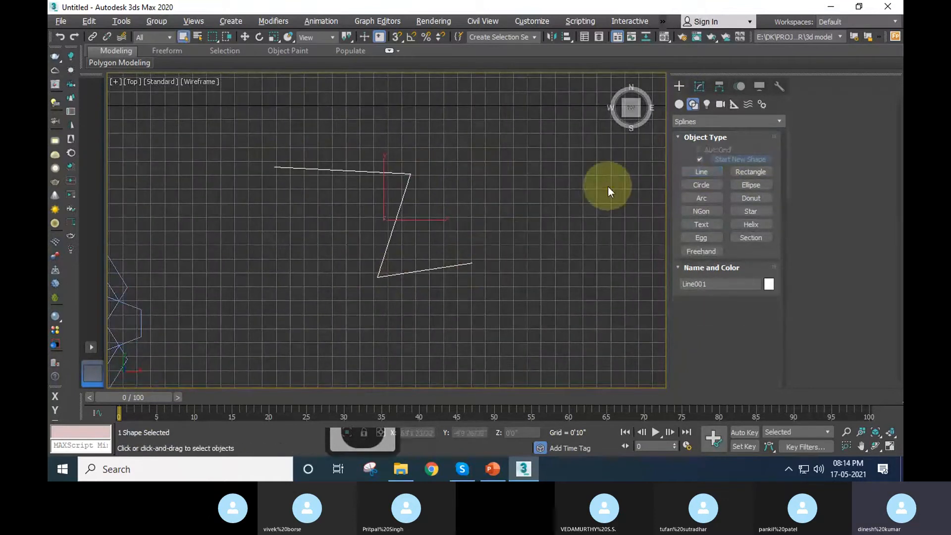
# Draw a rectangle spline about 4'5" long and 9'6" wide beside the Z-shaped line.
pyautogui.click(735, 172)
pyautogui.moveTo(340, 318); pyautogui.dragTo(238, 332, button='middle')
pyautogui.moveTo(421, 180)
pyautogui.mouseDown()
pyautogui.moveTo(592, 246)
pyautogui.moveTo(580, 254)
pyautogui.mouseUp()
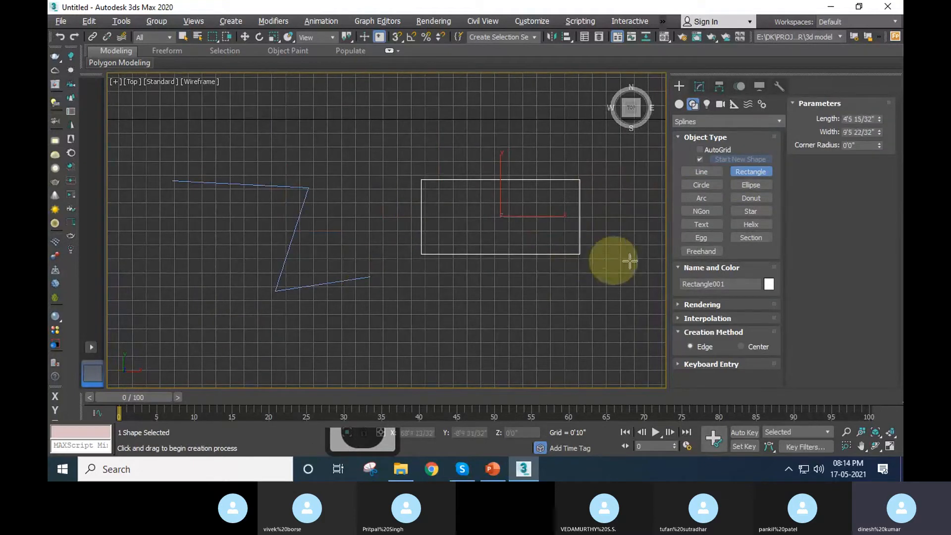
pyautogui.rightClick(564, 202)
# Resize the rectangle to length about 4'8" and width about 12'3", with a corner radius of about 1'3".
pyautogui.click(699, 86)
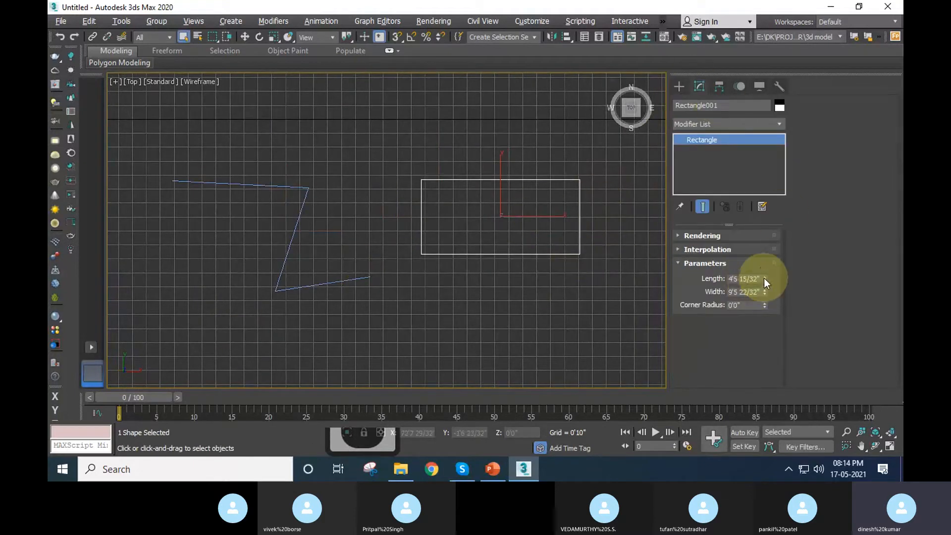
pyautogui.moveTo(764, 279); pyautogui.dragTo(784, 237)
pyautogui.moveTo(407, 246); pyautogui.dragTo(248, 246, button='middle')
pyautogui.scroll(3, 248, 246)
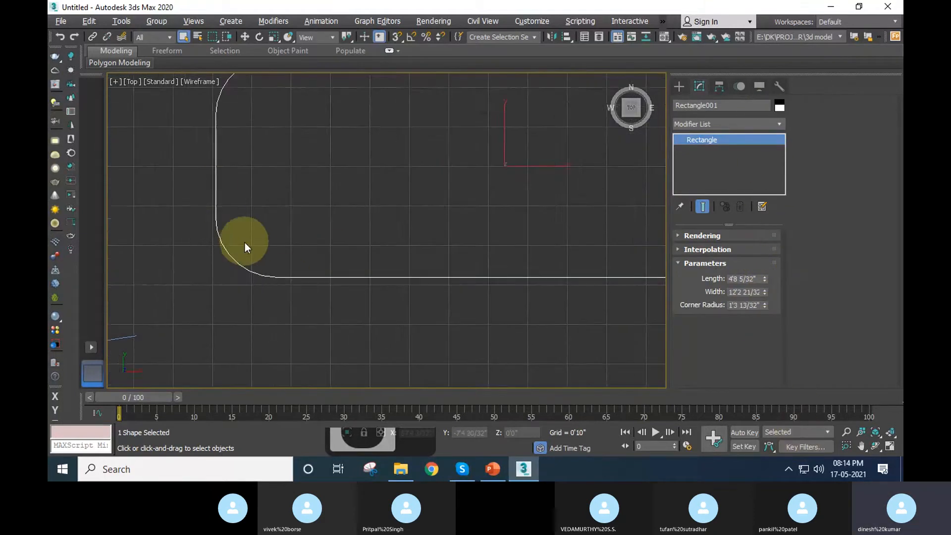
pyautogui.scroll(-2, 247, 245)
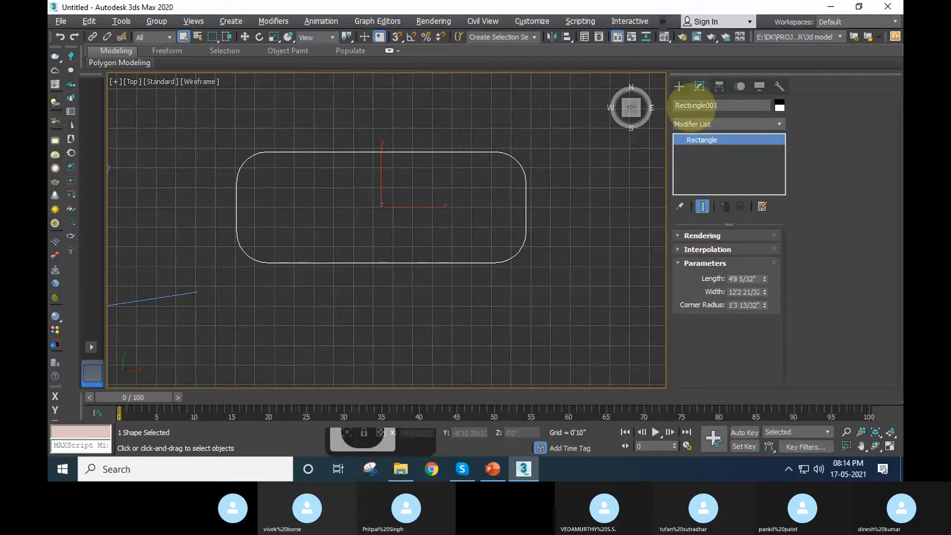
# Draw a six-pointed star spline with radii of about 6'5" and 2'5" beside the rounded rectangle.
pyautogui.click(680, 86)
pyautogui.click(751, 211)
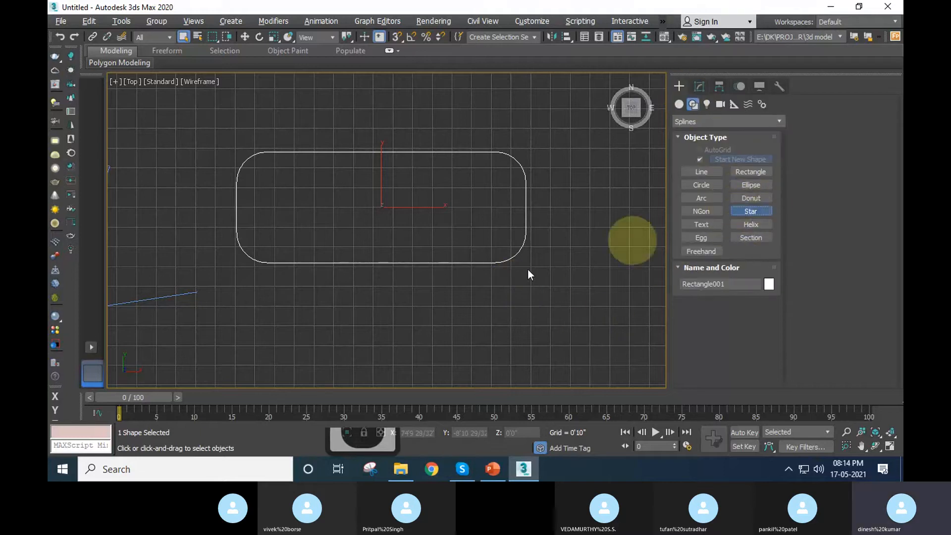
pyautogui.moveTo(476, 275); pyautogui.dragTo(193, 277, button='middle')
pyautogui.moveTo(436, 211); pyautogui.dragTo(519, 338)
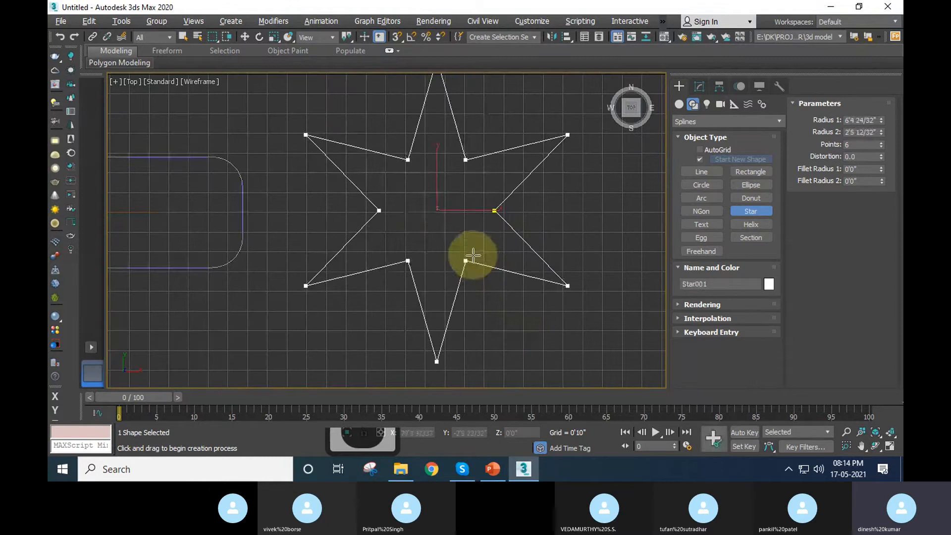
pyautogui.click(474, 256)
# Set the star's radii to about 5'9" and 2'11" and its number of points to 8.
pyautogui.click(699, 86)
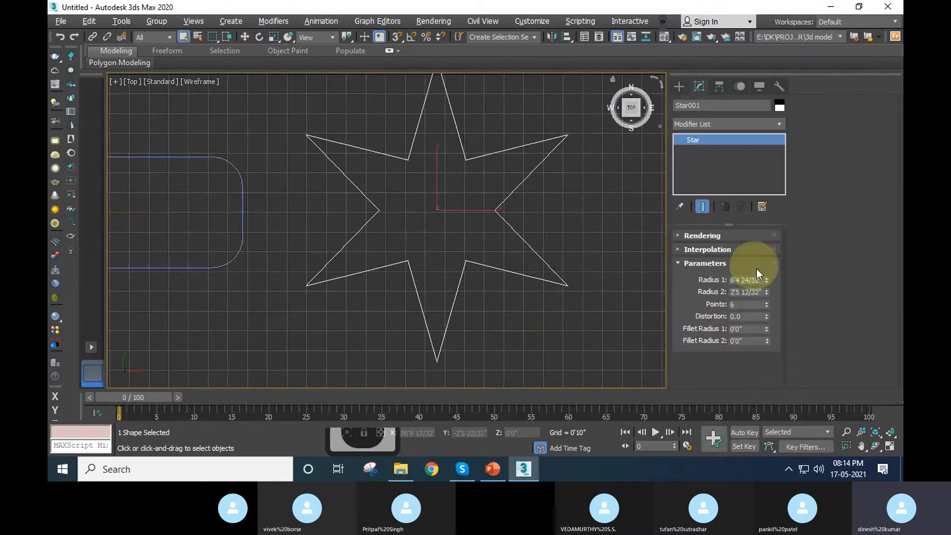
pyautogui.moveTo(767, 280); pyautogui.dragTo(774, 271)
pyautogui.click(767, 303)
pyautogui.click(767, 302)
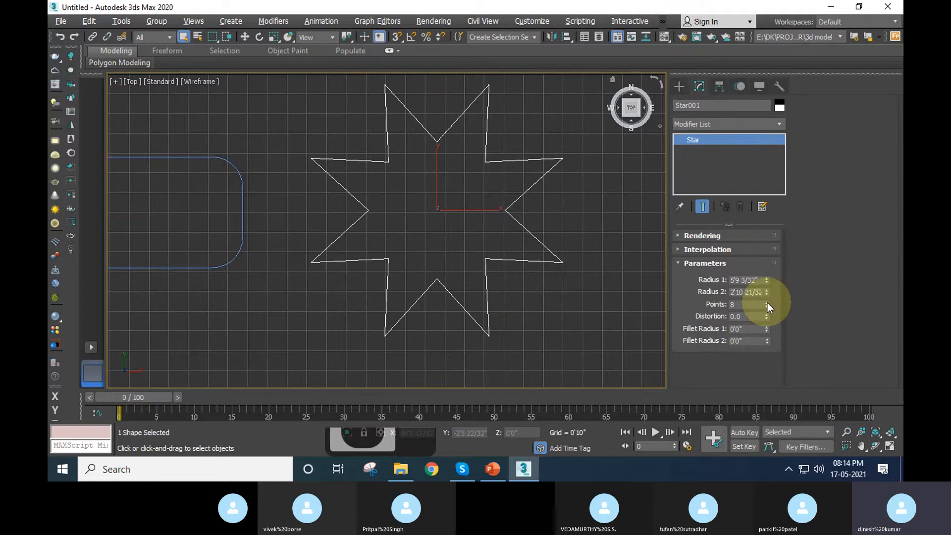
# Try a distortion of 30.77 on the star and reset it to 0, with fillet radii of about 0'7" and 0'6".
pyautogui.moveTo(766, 316); pyautogui.dragTo(732, 187)
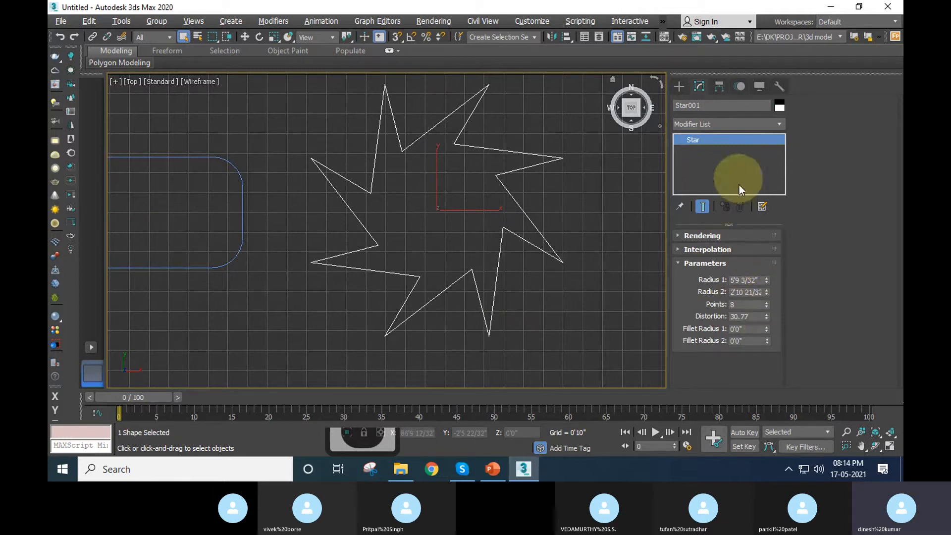
pyautogui.moveTo(770, 328); pyautogui.dragTo(815, 381)
pyautogui.rightClick(767, 316)
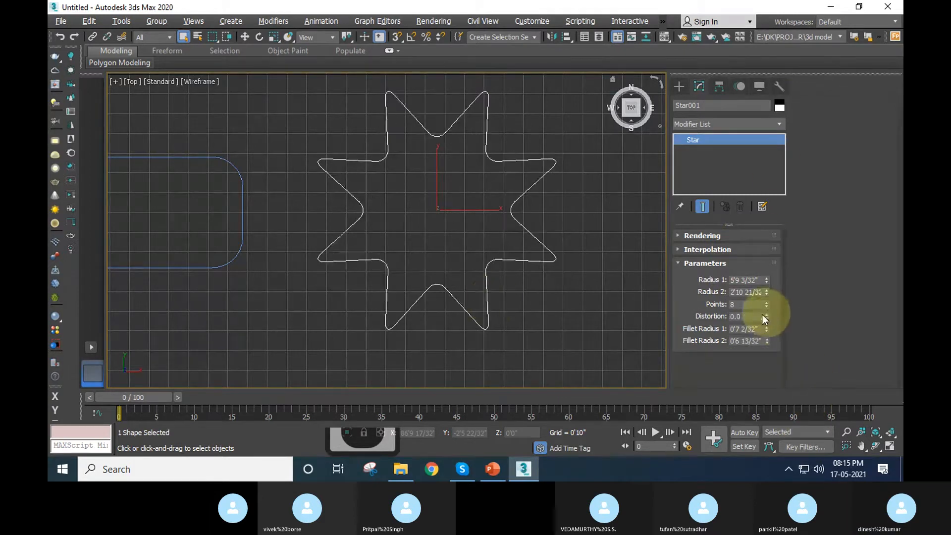
# Deselect the star and return to the four-viewport layout.
pyautogui.moveTo(492, 303); pyautogui.dragTo(469, 327, button='middle')
pyautogui.click(412, 343)
pyautogui.scroll(-2, 526, 267)
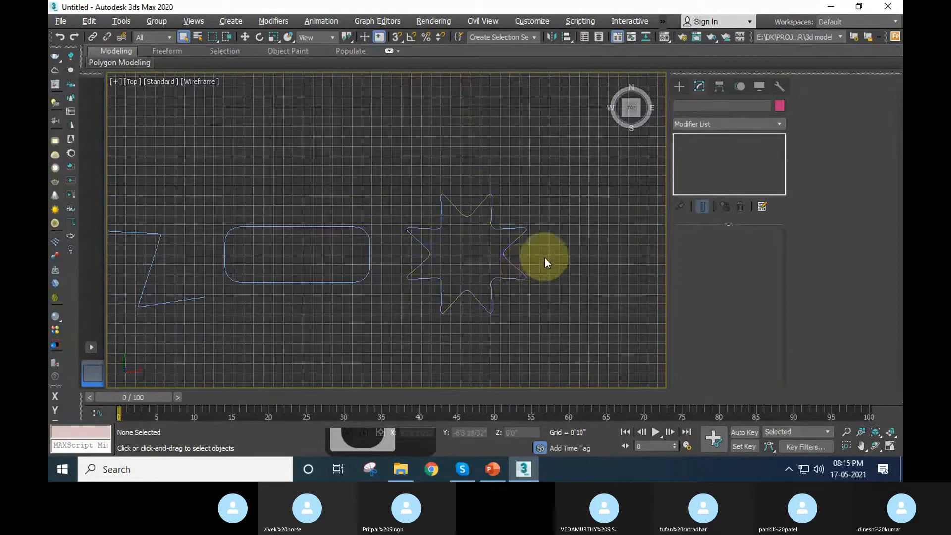
pyautogui.scroll(-1, 505, 263)
pyautogui.scroll(-1, 575, 292)
pyautogui.hotkey('alt', 'w')
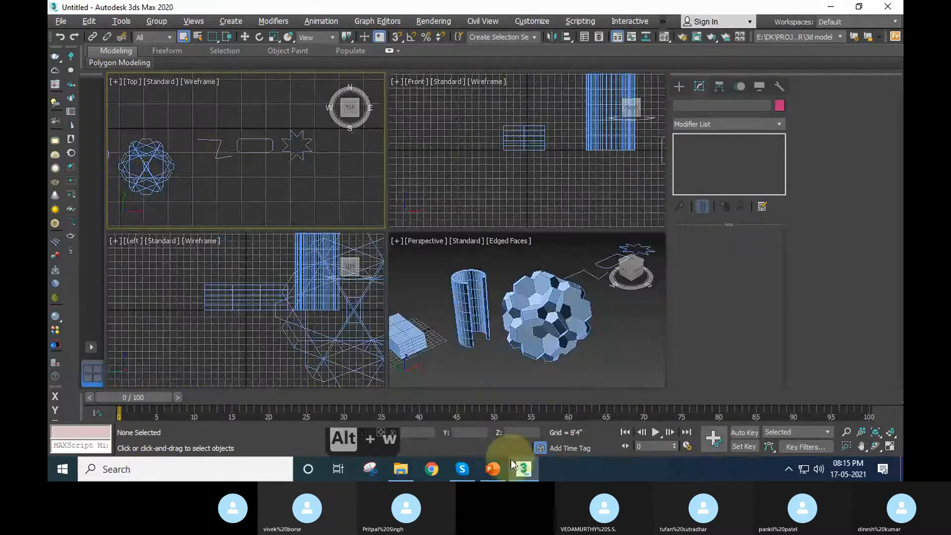
# Switch to the PowerPoint presentation and review the unit setup slide and the parameter spinner slide.
pyautogui.click(494, 470)
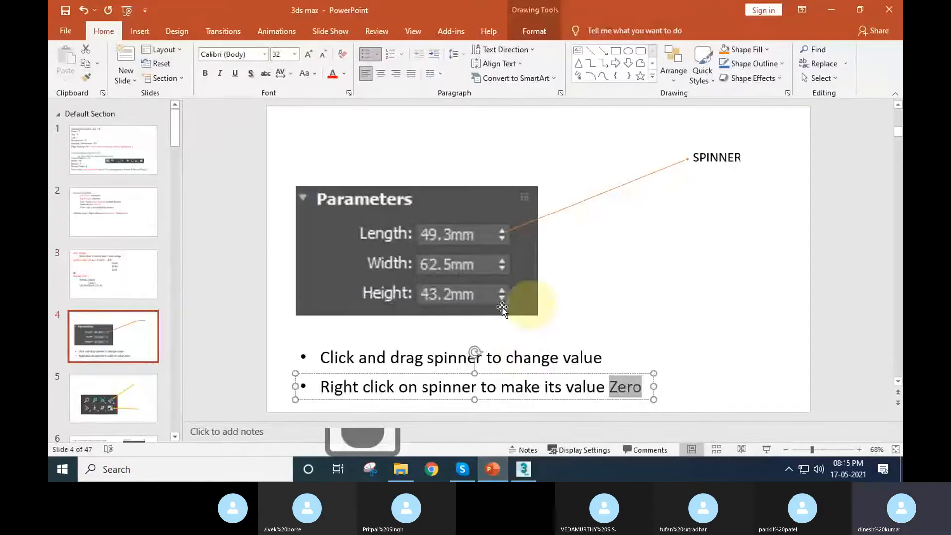
pyautogui.click(99, 277)
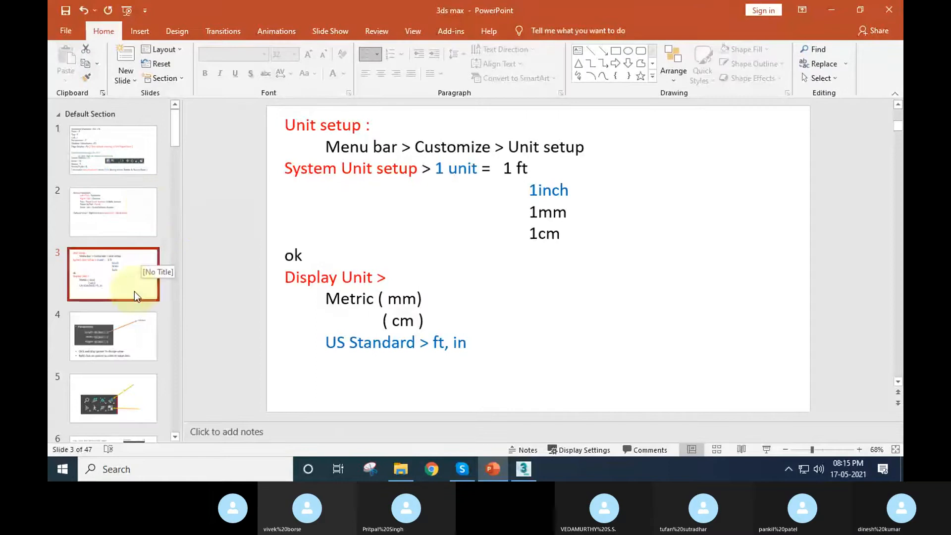
pyautogui.click(351, 168)
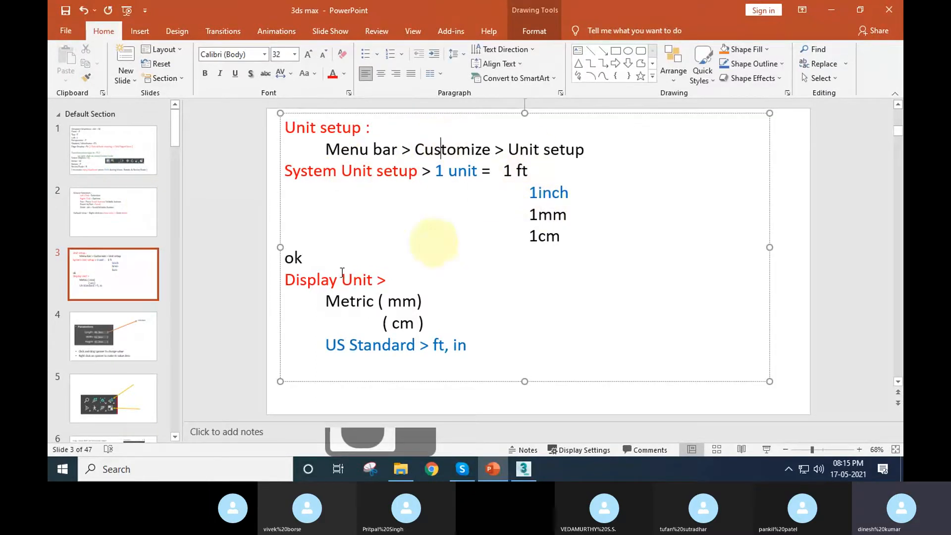
pyautogui.click(92, 329)
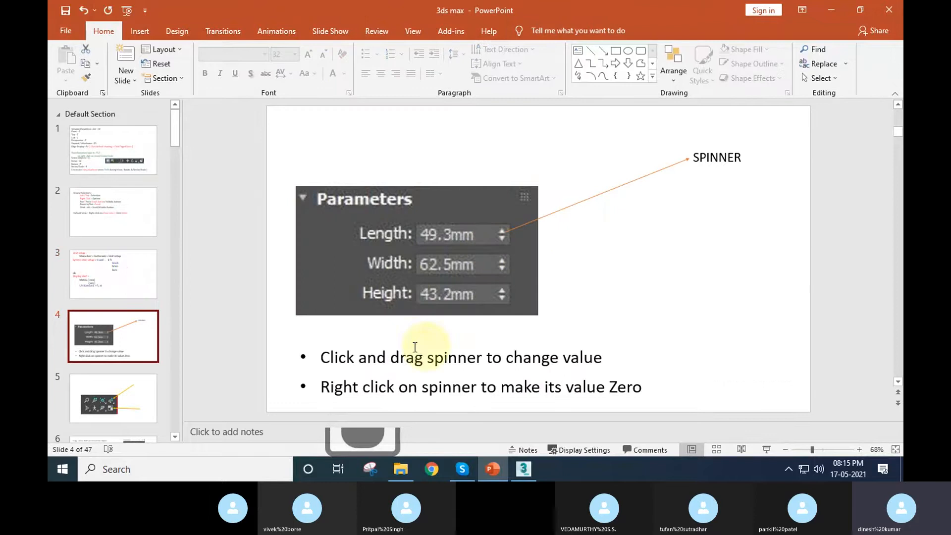
# Return to 3ds Max, select the hedra in a maximized Perspective view and examine its parameters.
pyautogui.click(523, 468)
pyautogui.click(569, 297)
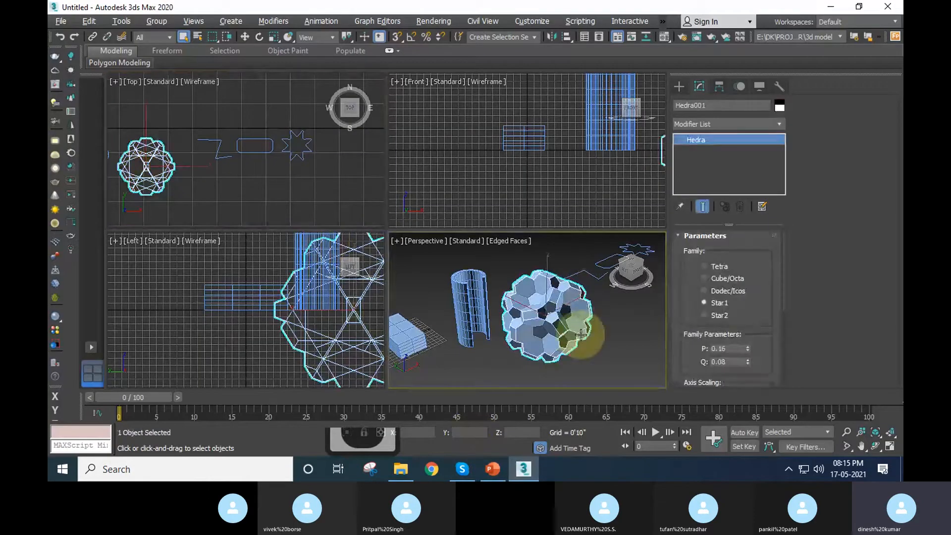
pyautogui.hotkey('alt', 'w')
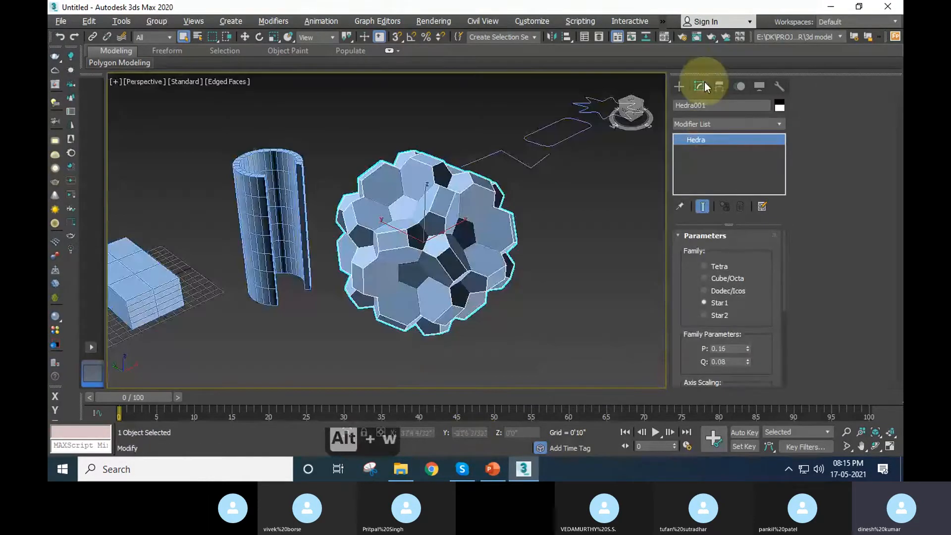
pyautogui.scroll(-3, 697, 323)
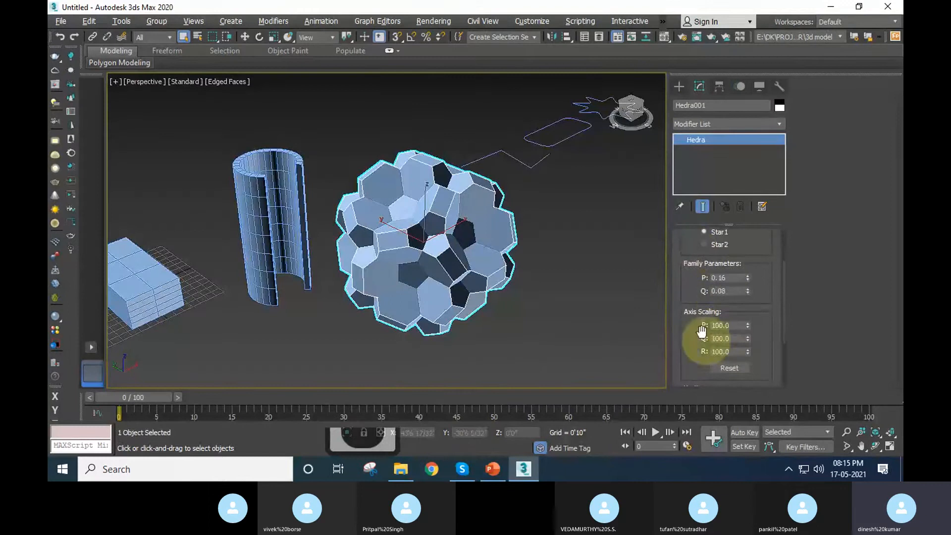
# Check the spinner slide in PowerPoint once more, and return to 3ds Max to deselect the hedra.
pyautogui.click(493, 469)
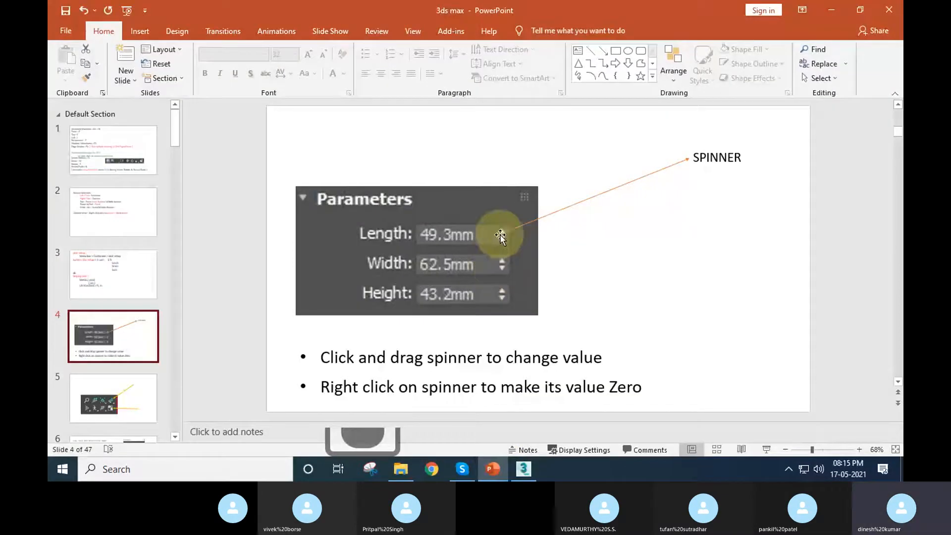
pyautogui.click(832, 10)
pyautogui.click(521, 341)
pyautogui.scroll(-4, 548, 320)
pyautogui.scroll(1, 525, 328)
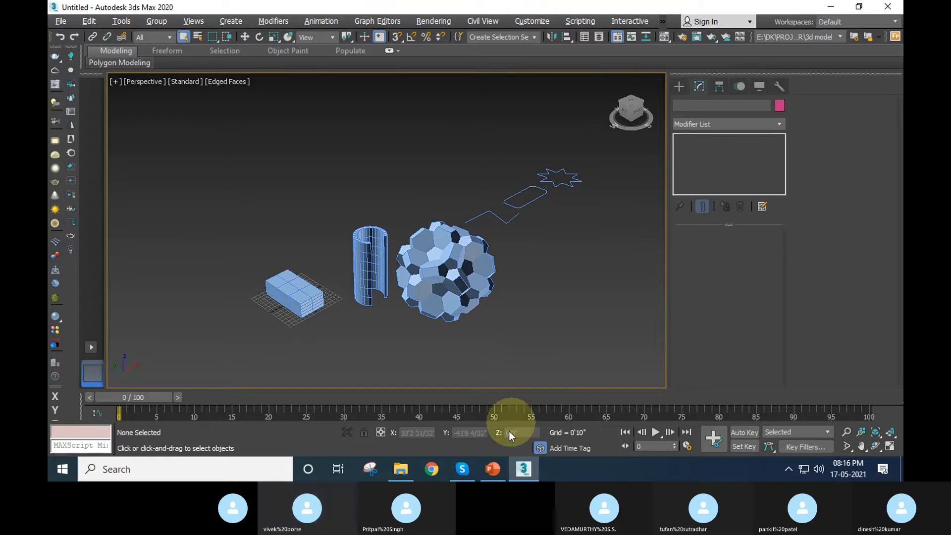
# Switch to the Skype call window.
pyautogui.click(462, 468)
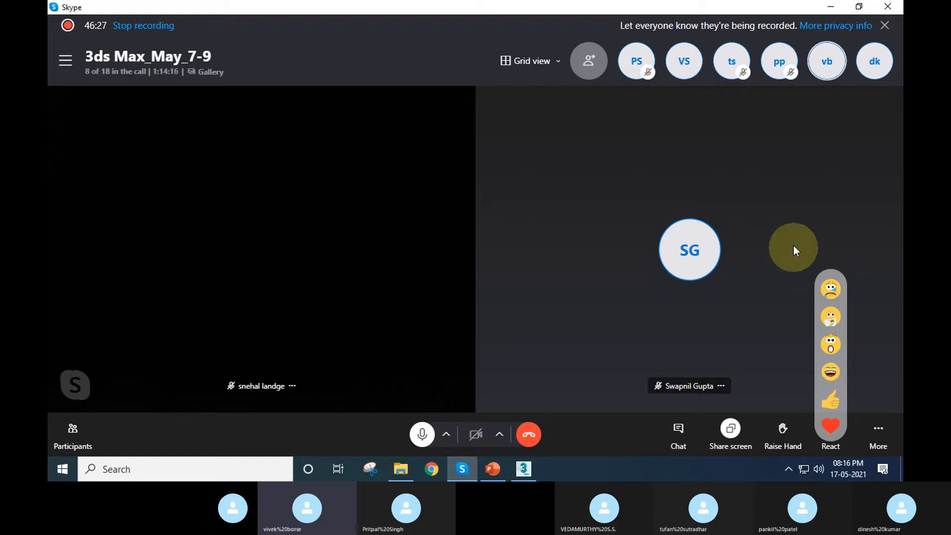
# Switch back to 3ds Max and set the system unit scale to 1 unit = 1.0 Millimeters in the units setup.
pyautogui.click(831, 7)
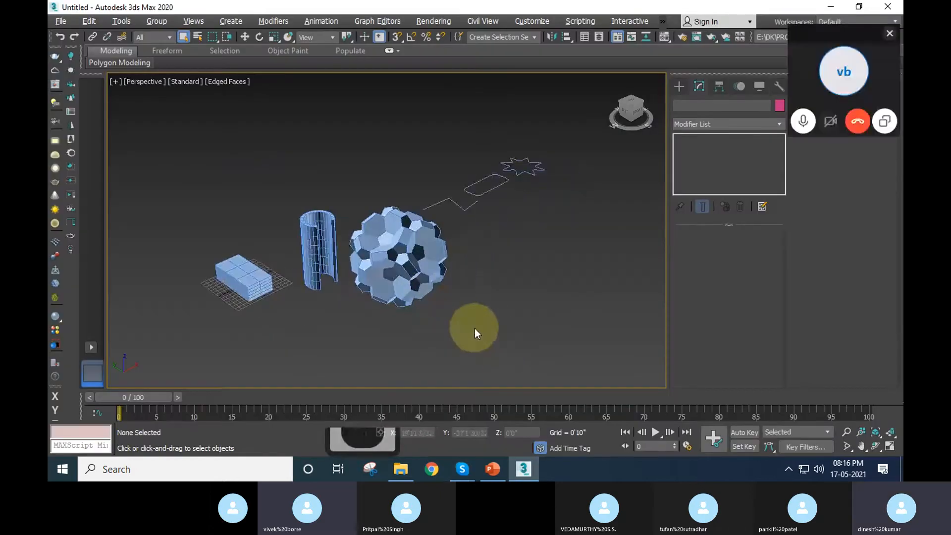
pyautogui.click(422, 20)
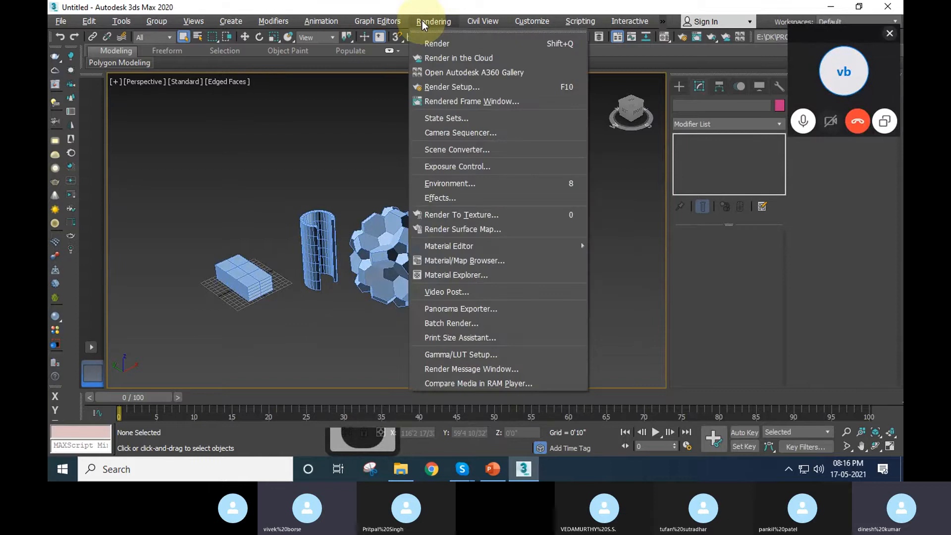
pyautogui.moveTo(510, 22)
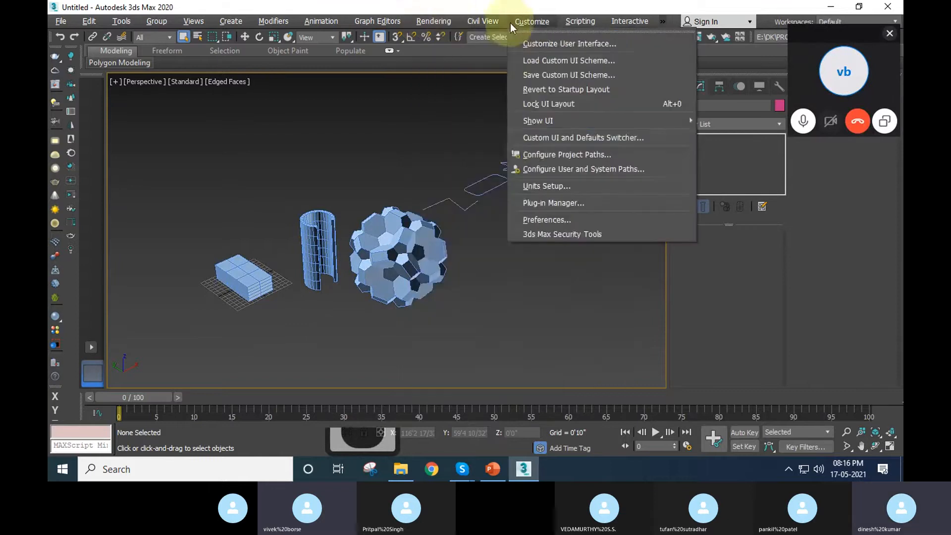
pyautogui.click(554, 187)
pyautogui.moveTo(486, 110); pyautogui.dragTo(468, 110)
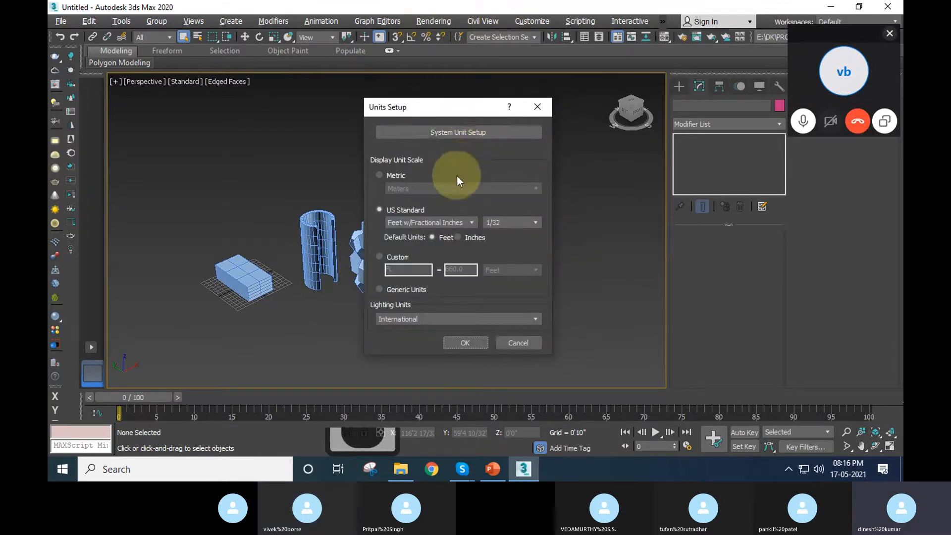
pyautogui.click(440, 137)
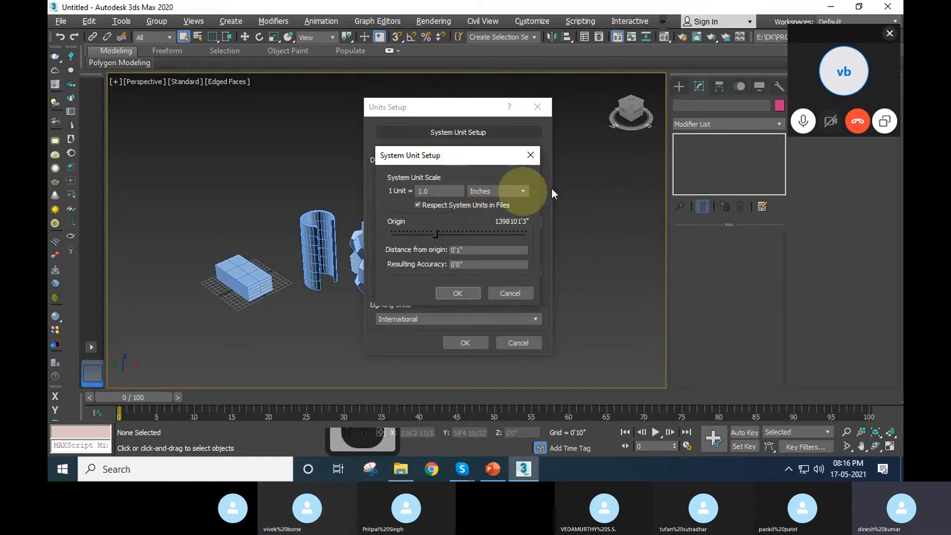
pyautogui.click(517, 192)
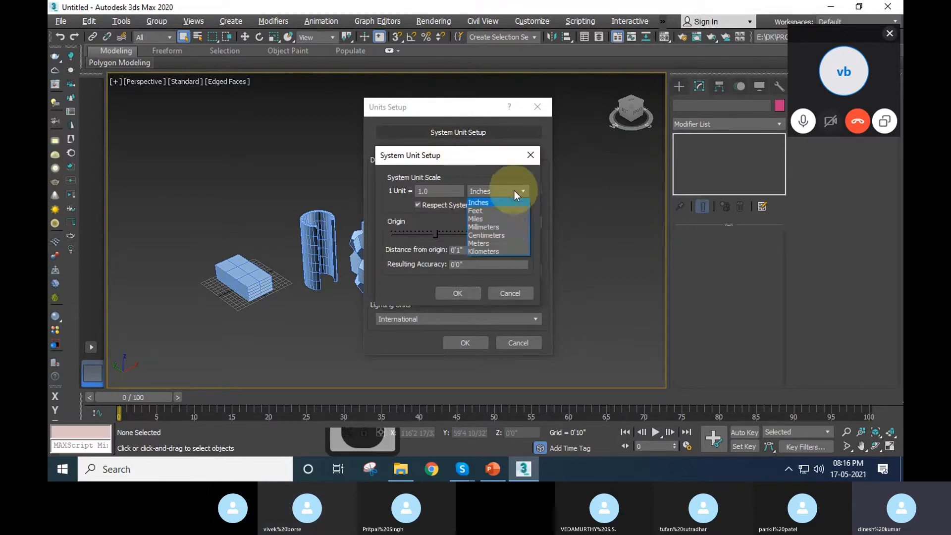
pyautogui.click(498, 230)
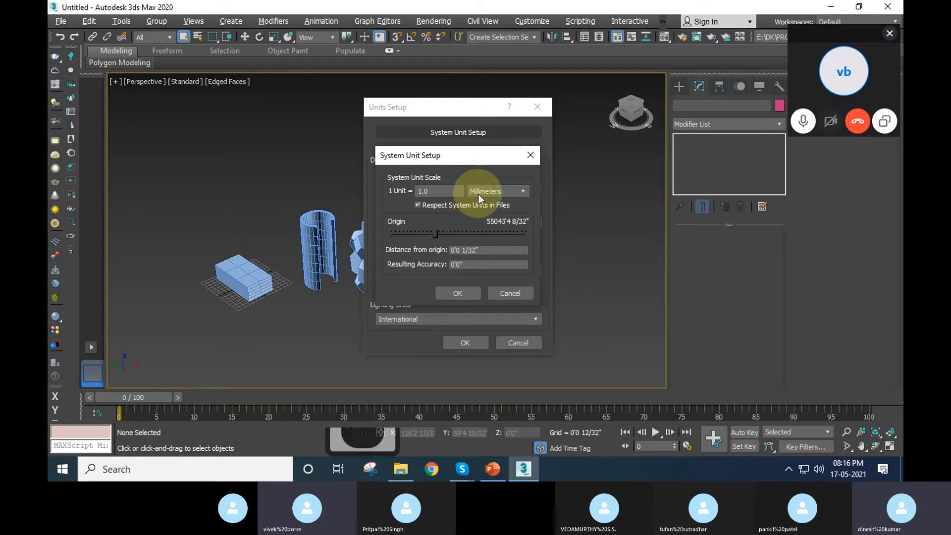
pyautogui.click(454, 293)
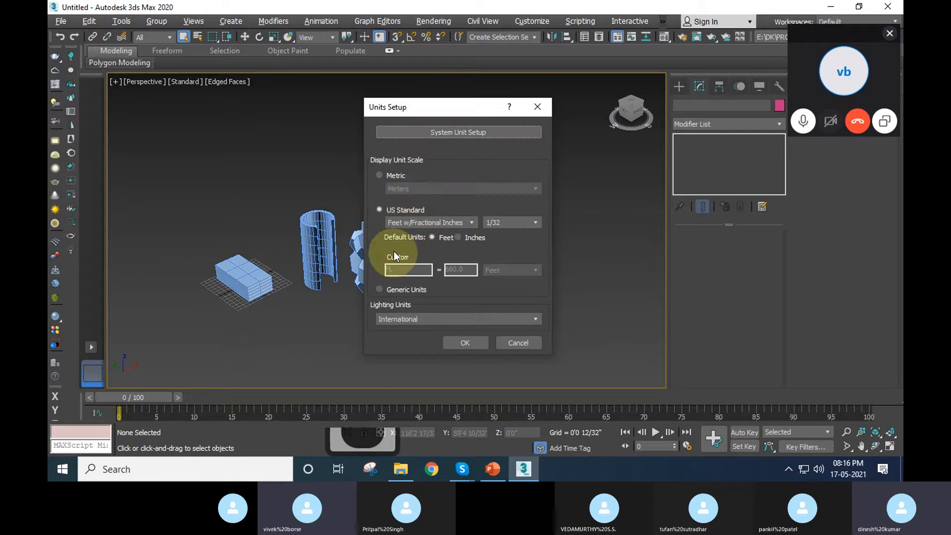
# Change the display unit scale to Metric, trying Millimeters first and settling on Meters.
pyautogui.click(380, 176)
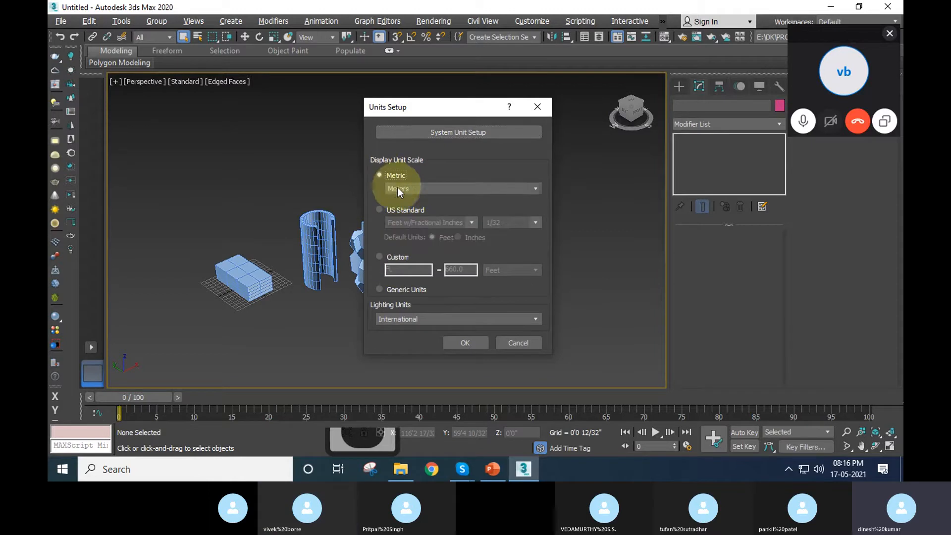
pyautogui.click(398, 189)
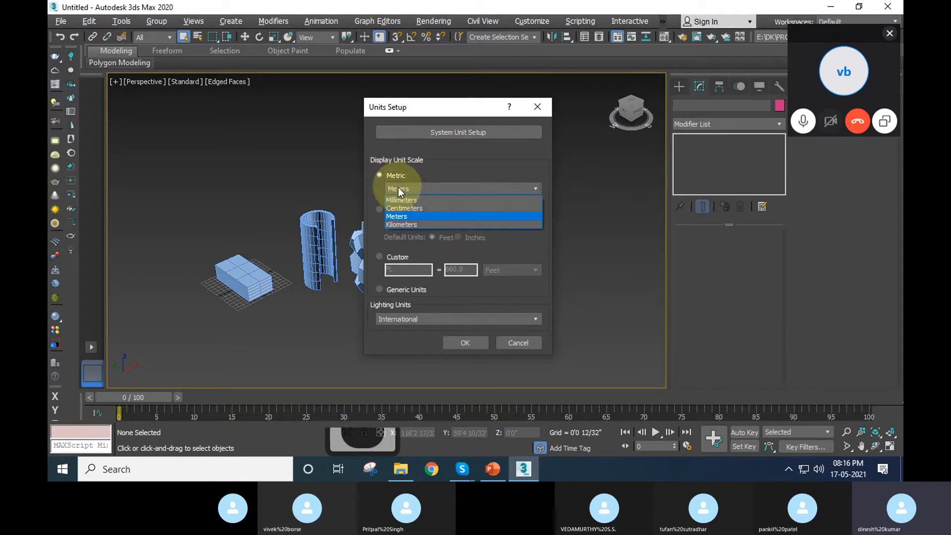
pyautogui.click(449, 200)
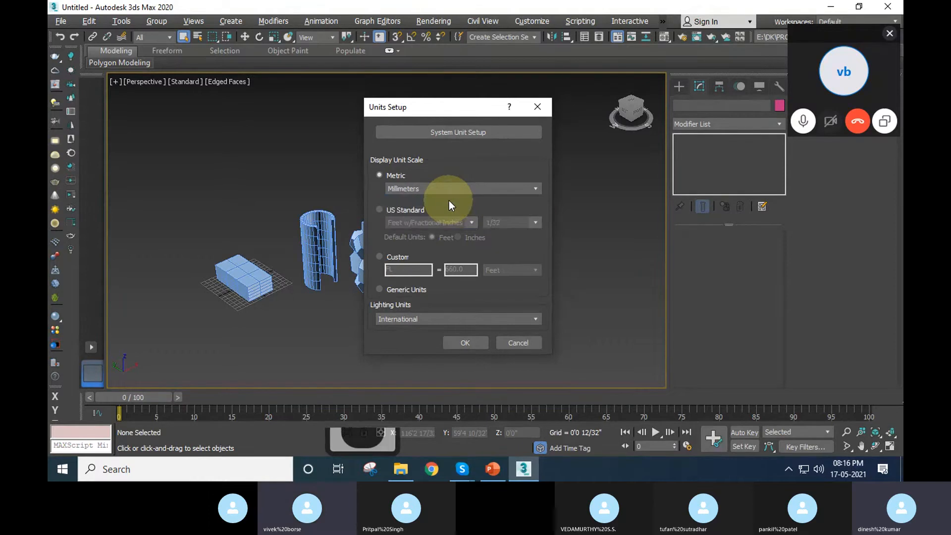
pyautogui.click(436, 189)
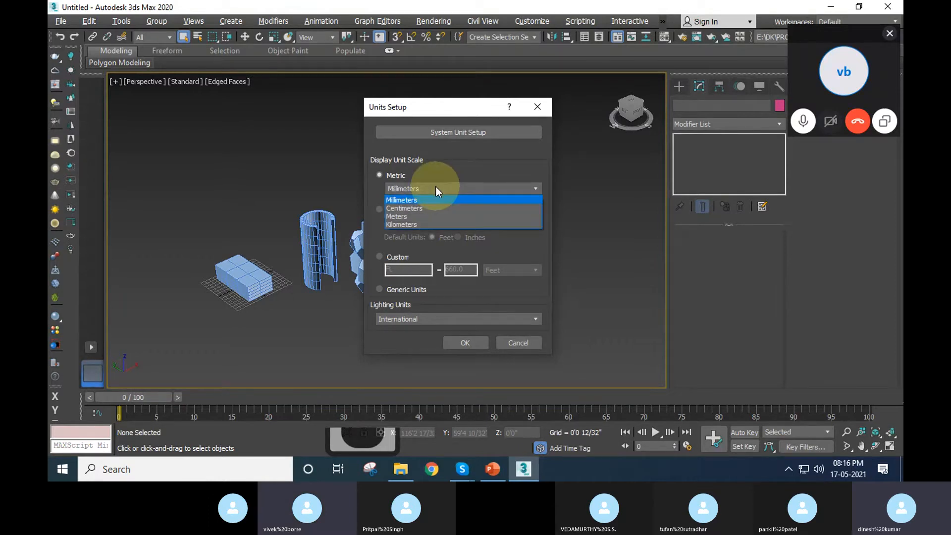
pyautogui.click(426, 215)
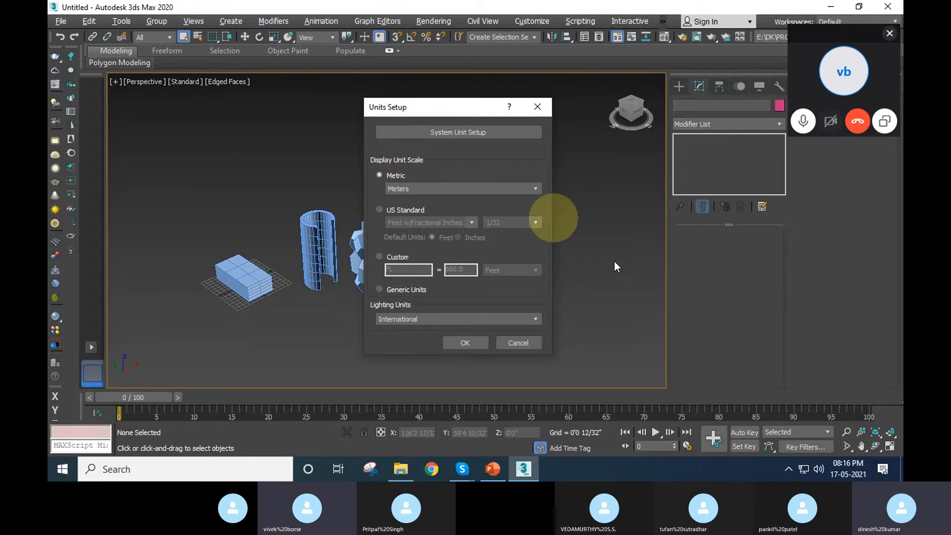
# Check the system unit setup again and set its system unit scale to Inches.
pyautogui.click(485, 130)
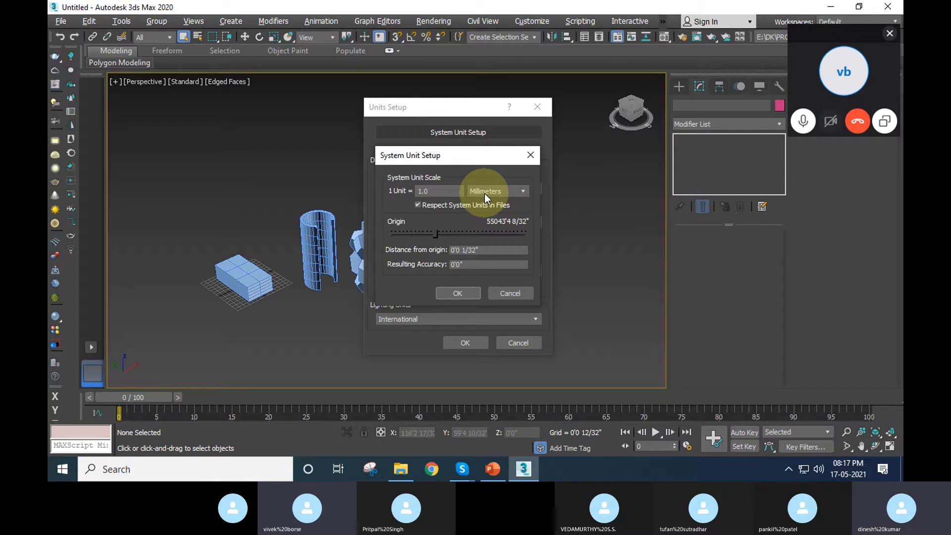
pyautogui.click(525, 290)
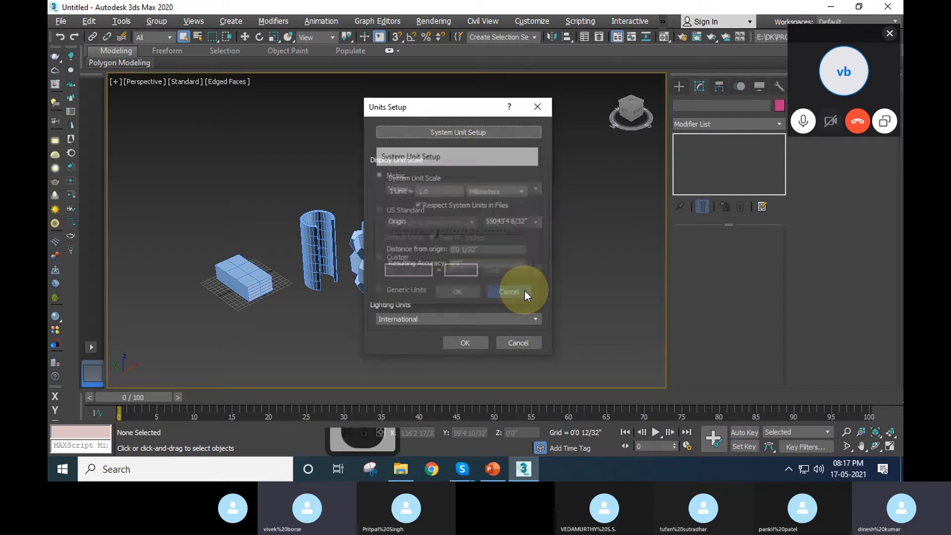
pyautogui.click(494, 133)
pyautogui.click(498, 188)
pyautogui.click(491, 199)
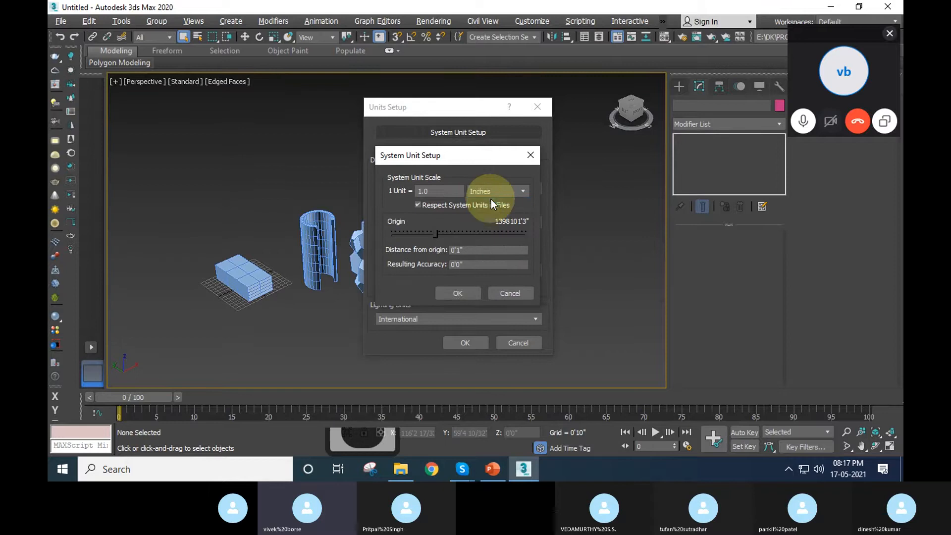
# Examine the unit choices available for the system unit scale and close the system unit settings.
pyautogui.click(466, 293)
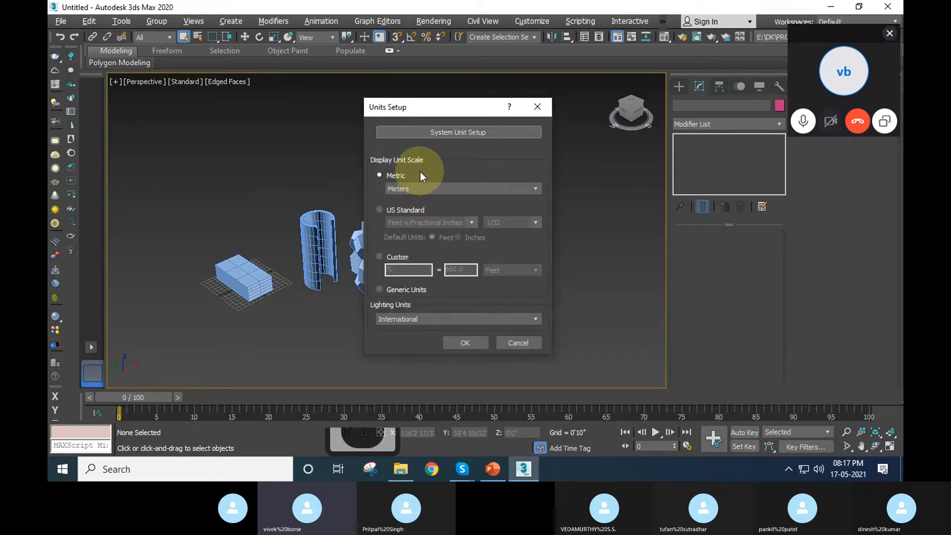
pyautogui.click(460, 134)
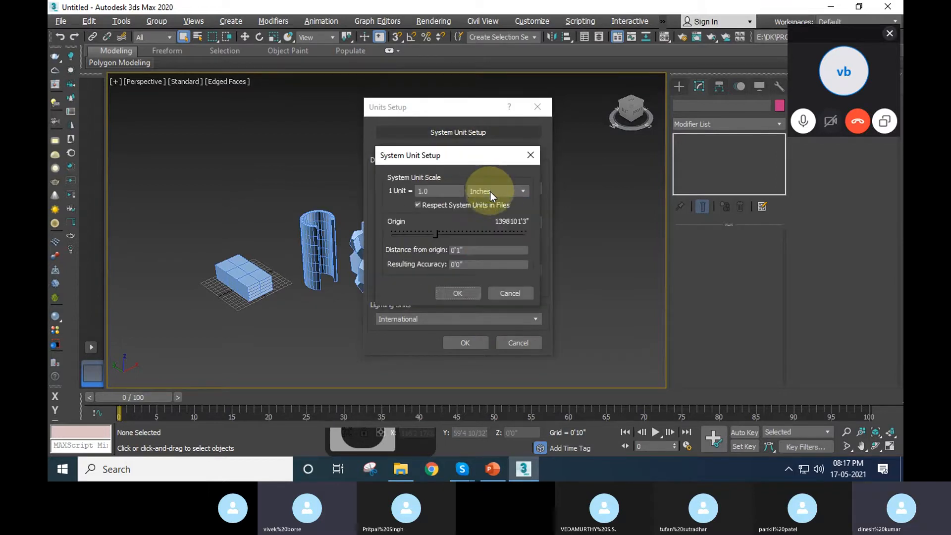
pyautogui.click(490, 192)
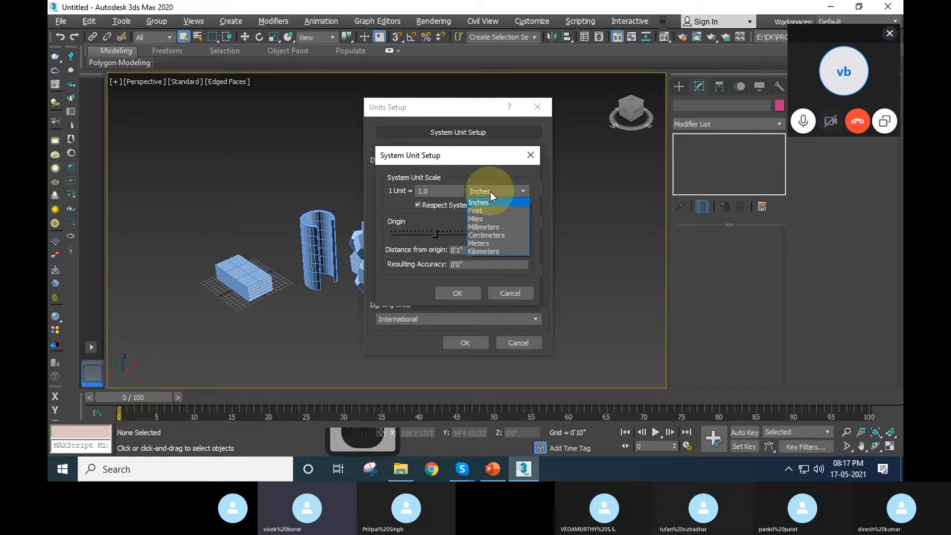
pyautogui.click(489, 164)
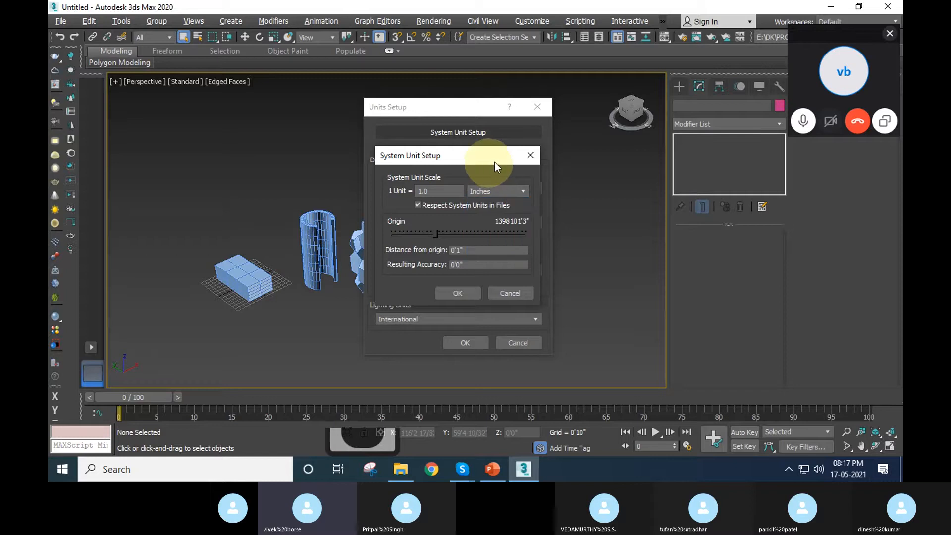
pyautogui.click(508, 293)
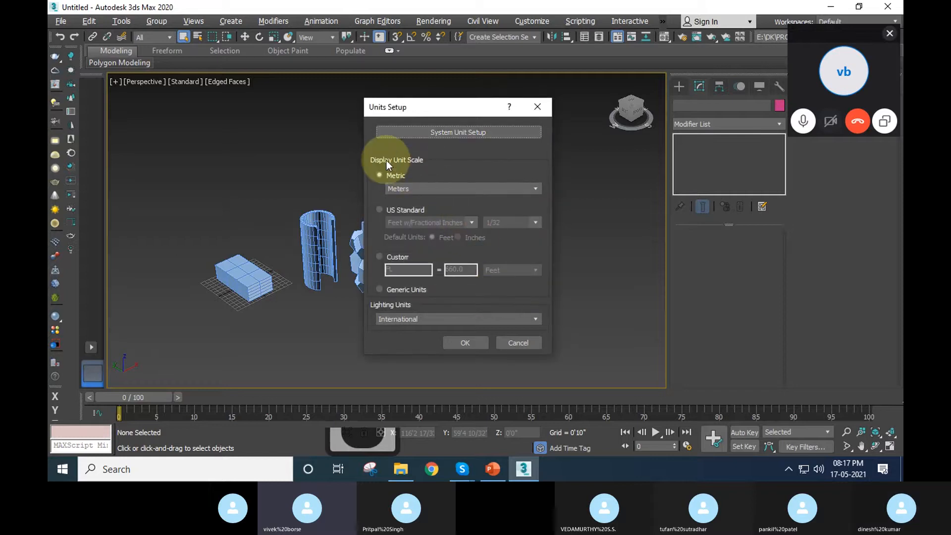
# Review the metric display unit choices, set the display unit scale to US Standard, and apply the units setup.
pyautogui.click(396, 189)
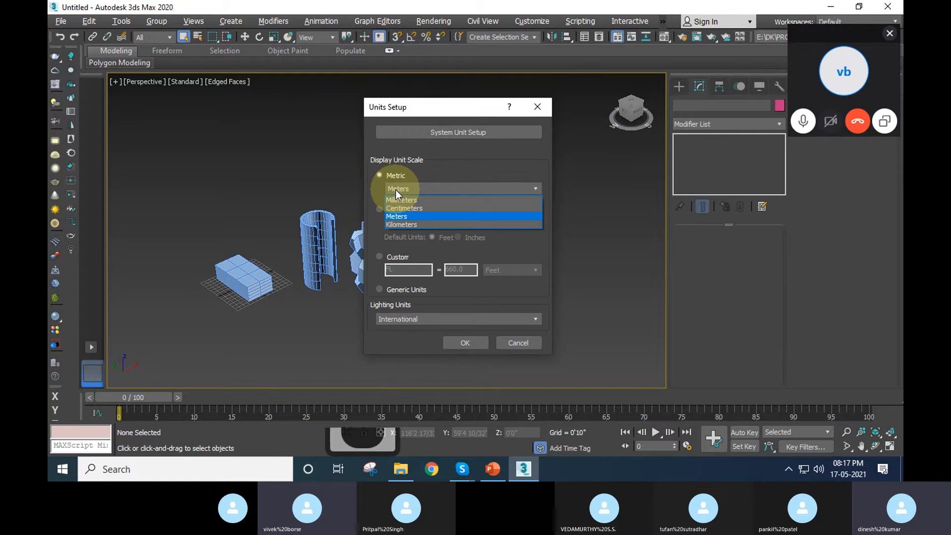
pyautogui.click(436, 176)
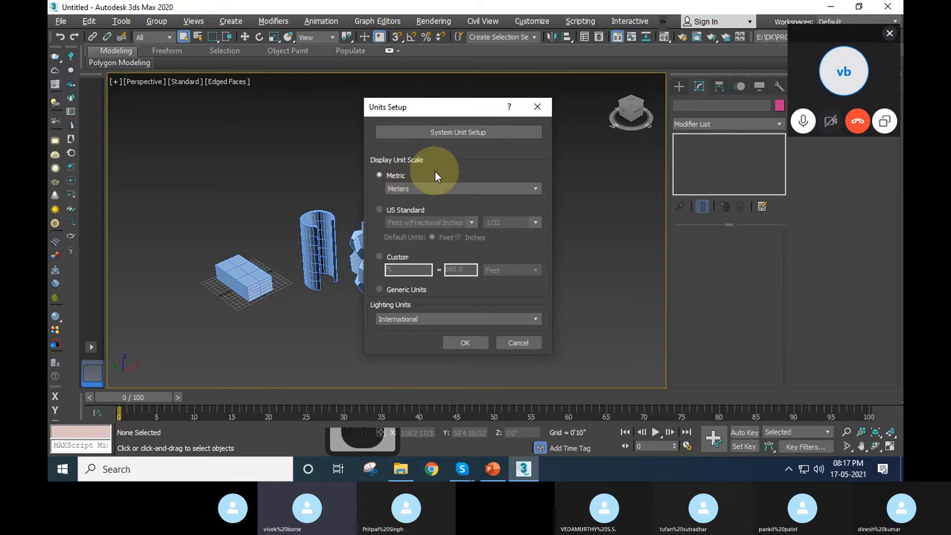
pyautogui.click(433, 191)
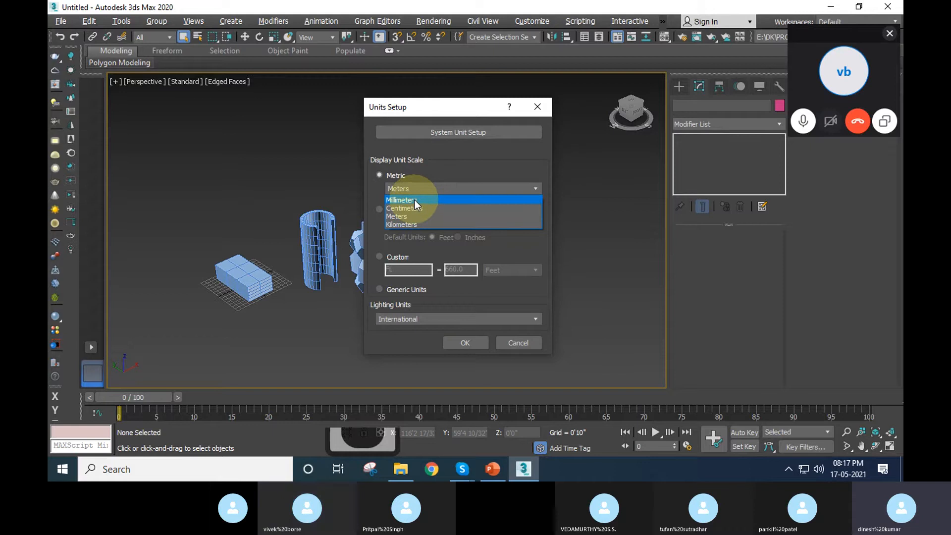
pyautogui.click(467, 165)
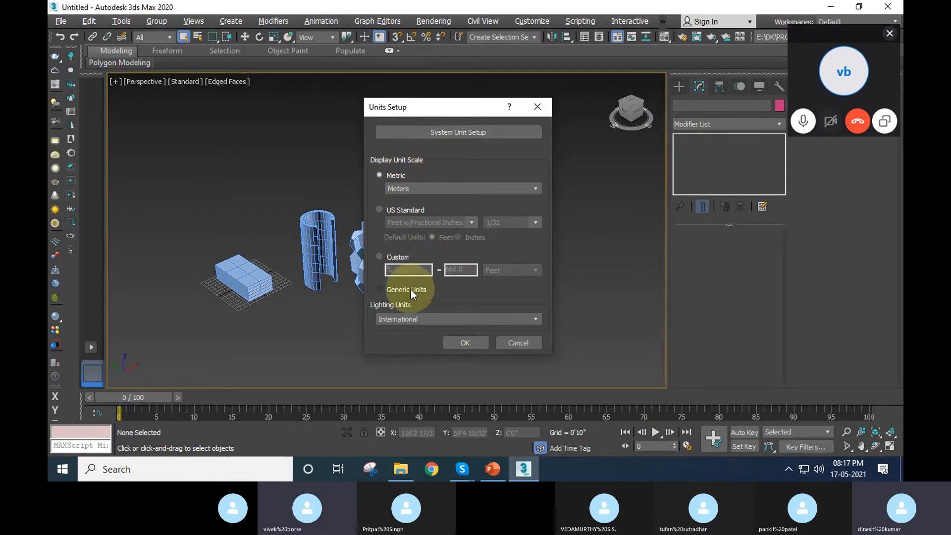
pyautogui.click(395, 210)
pyautogui.click(464, 343)
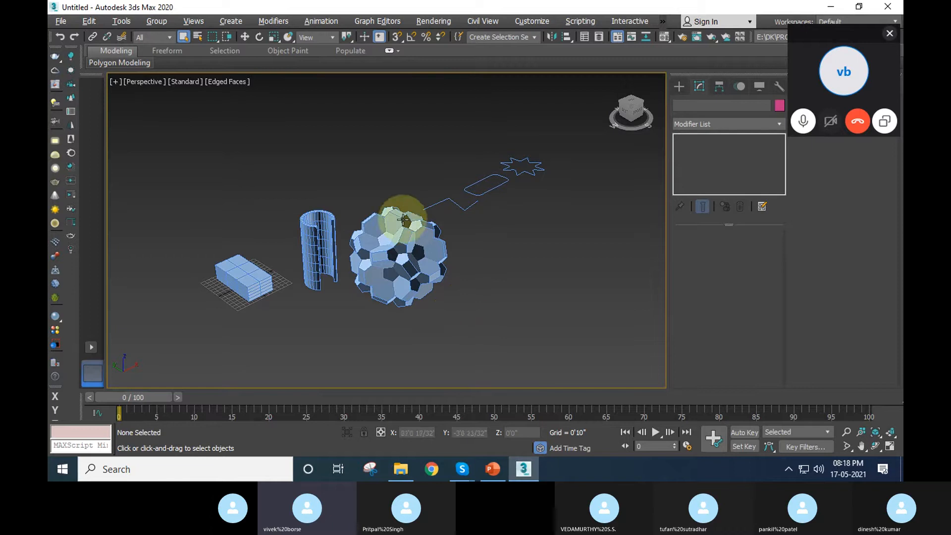
# Switch to the Skype call, mute the two other participants whose microphones are on, and return to 3ds Max.
pyautogui.doubleClick(813, 74)
pyautogui.click(104, 72)
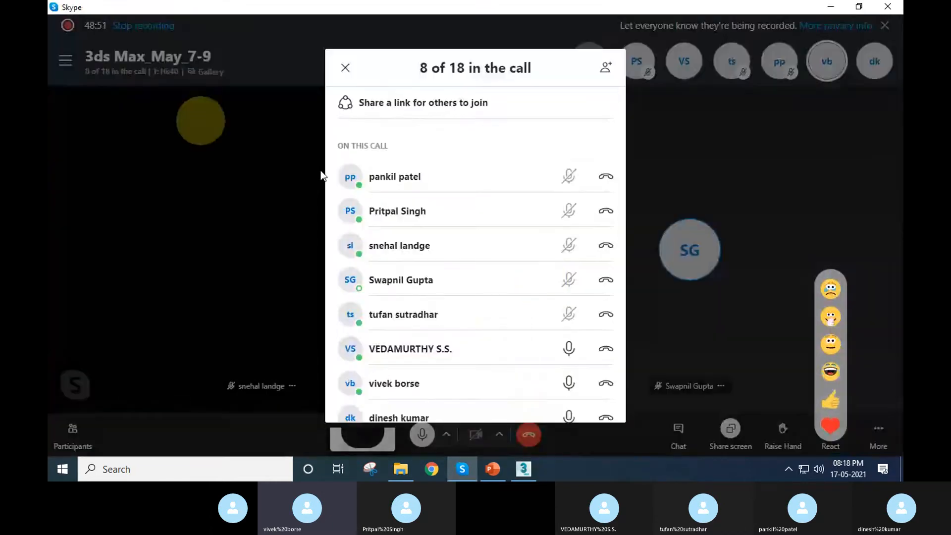
pyautogui.click(569, 286)
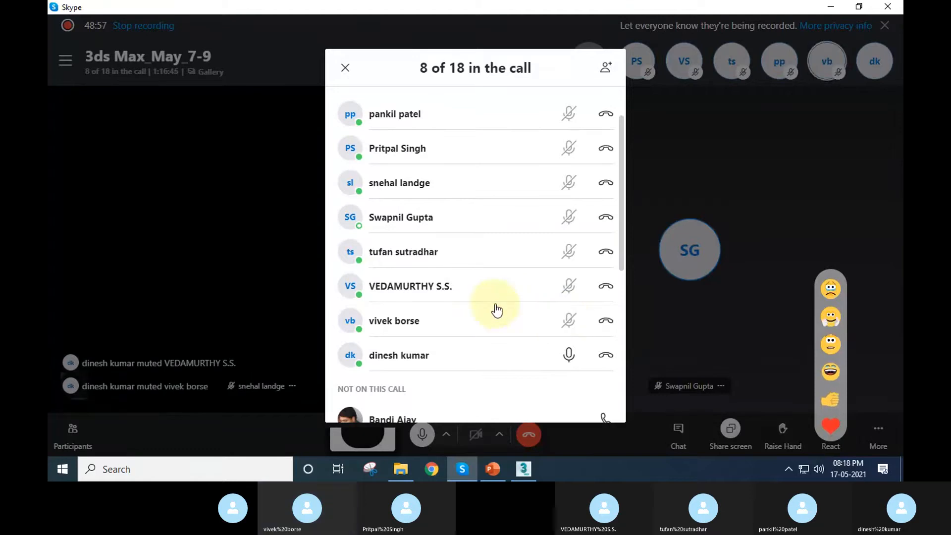
pyautogui.click(346, 68)
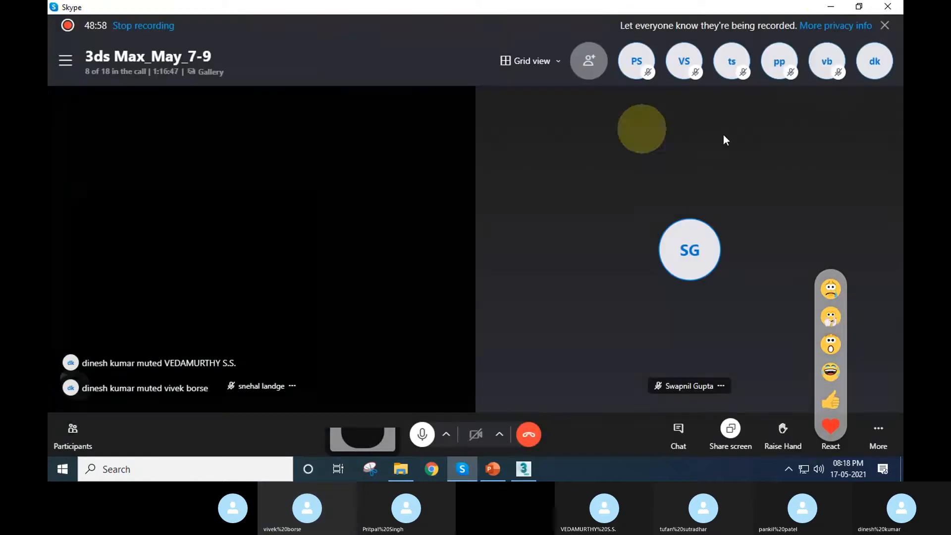
pyautogui.click(833, 8)
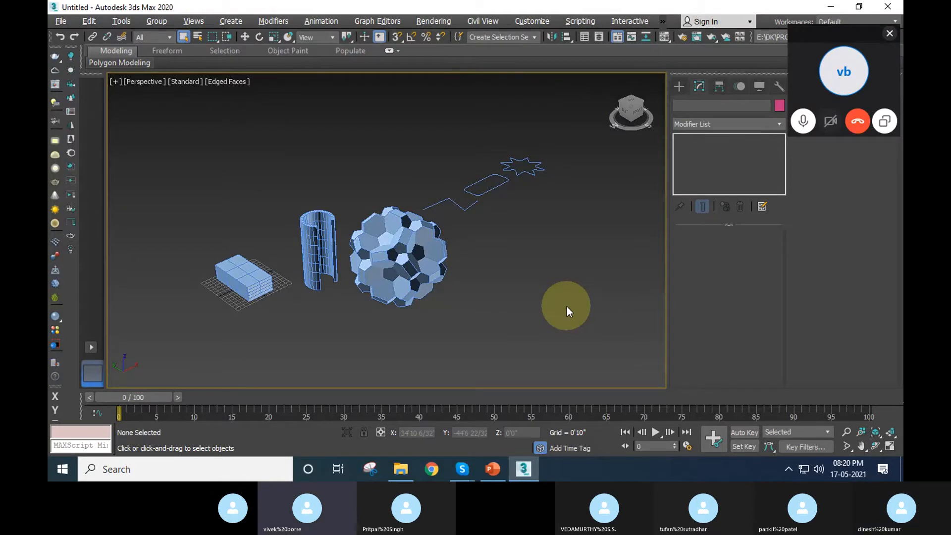
# Switch to the 3ds max presentation in PowerPoint and display slide 5 with the viewport navigation icons.
pyautogui.click(498, 470)
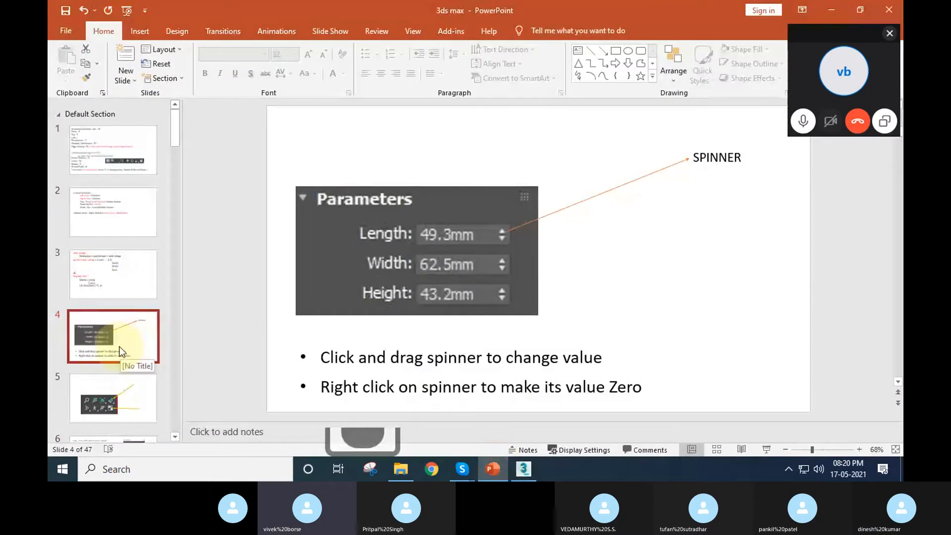
pyautogui.click(124, 403)
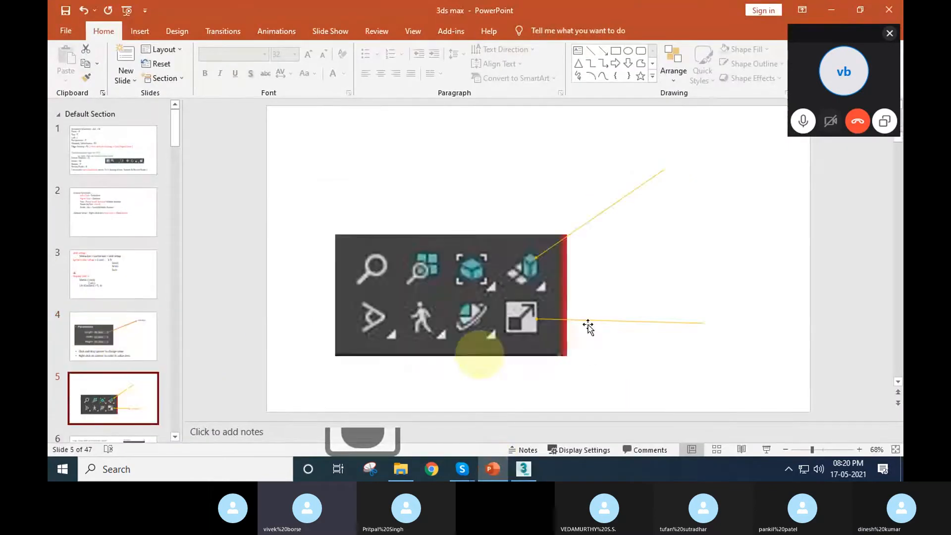
# Switch to the Skype call to examine the participants' microphone status, and return to 3ds Max.
pyautogui.click(823, 83)
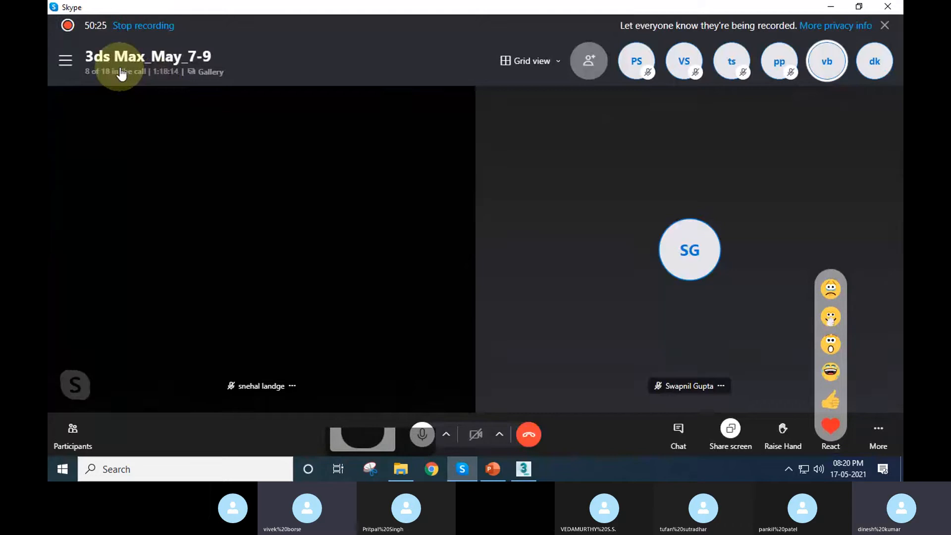
pyautogui.click(121, 72)
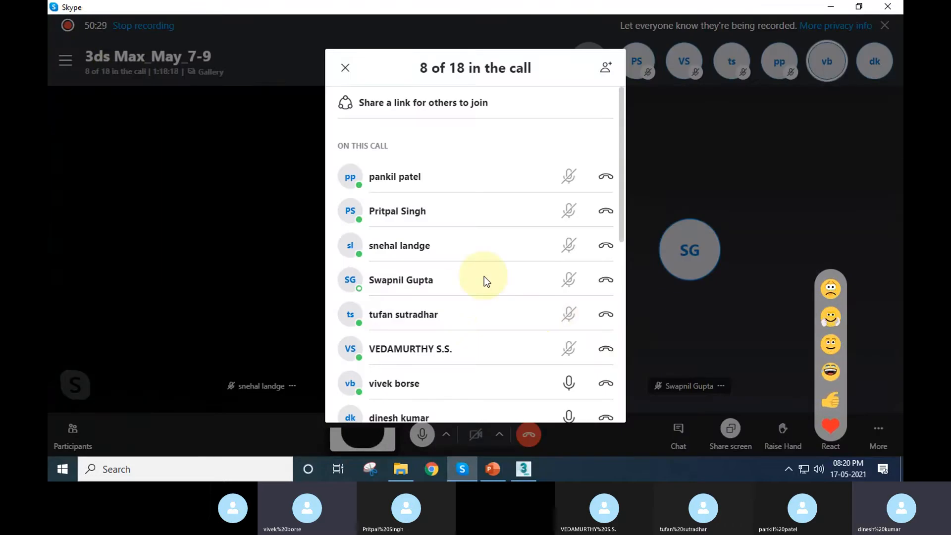
pyautogui.scroll(-1, 483, 277)
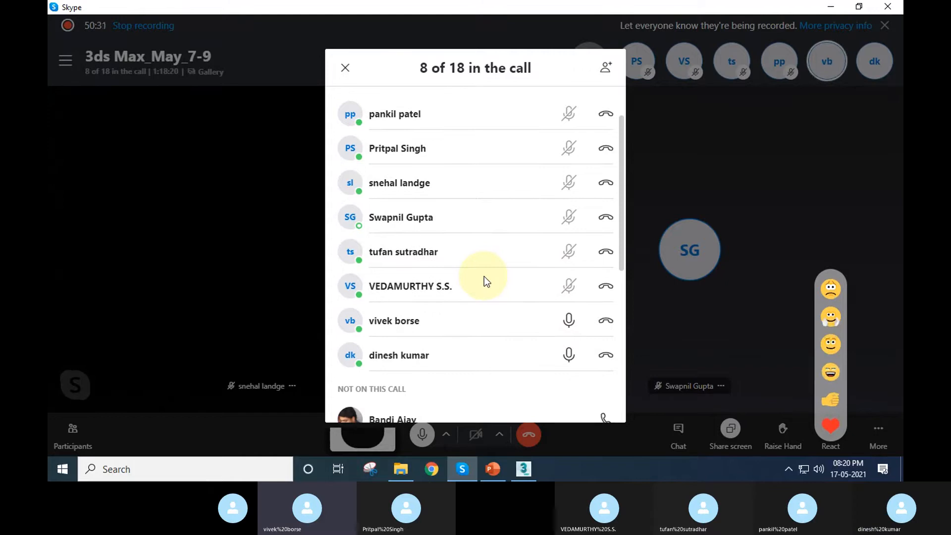
pyautogui.scroll(-5, 484, 277)
pyautogui.scroll(5, 483, 277)
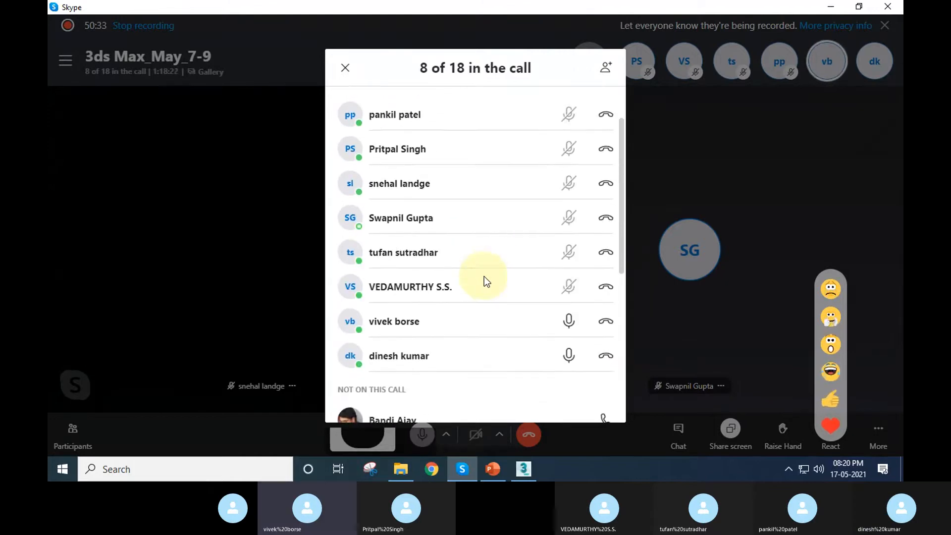
pyautogui.scroll(1, 484, 276)
pyautogui.scroll(-1, 483, 276)
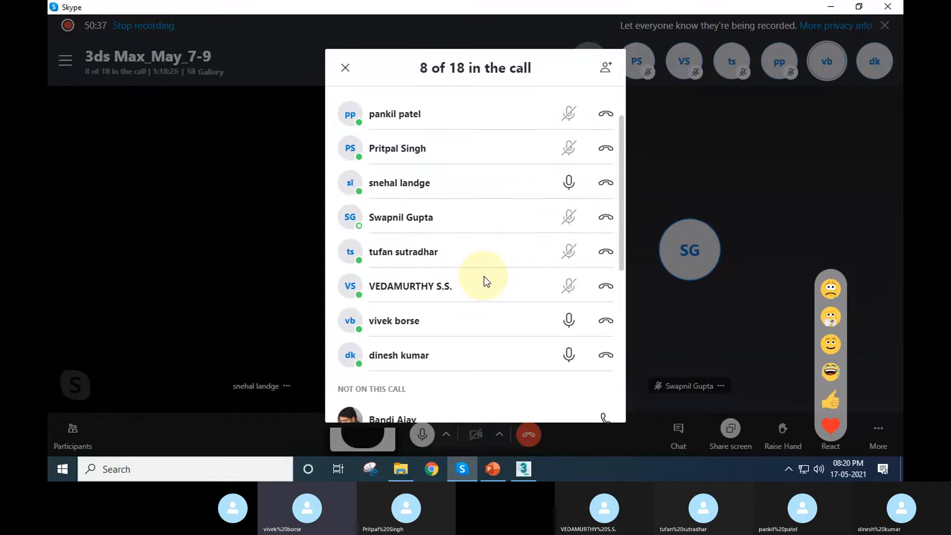
pyautogui.click(354, 67)
pyautogui.click(831, 6)
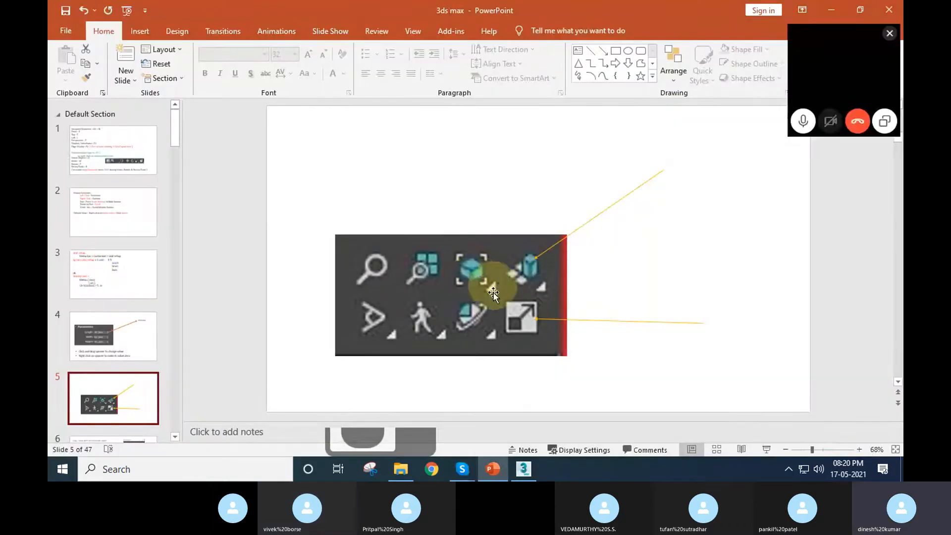
pyautogui.click(831, 10)
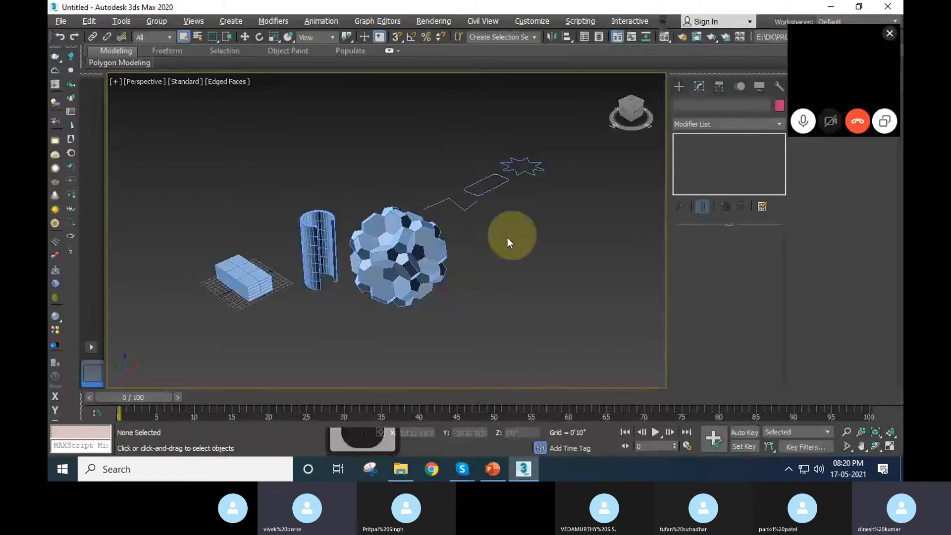
# Select the sliced tube to inspect its parameters, and close the floating call window covering the workspace.
pyautogui.click(317, 248)
pyautogui.scroll(4, 319, 233)
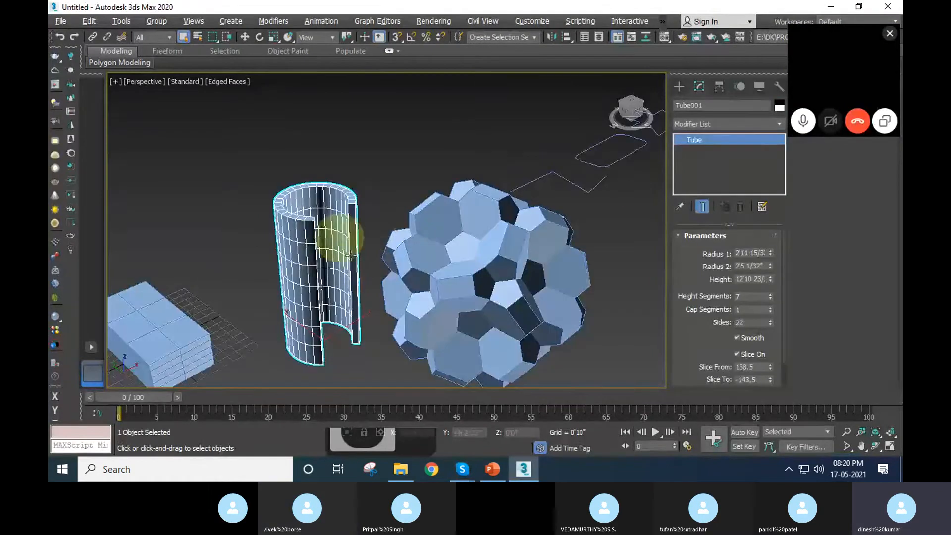
pyautogui.click(891, 34)
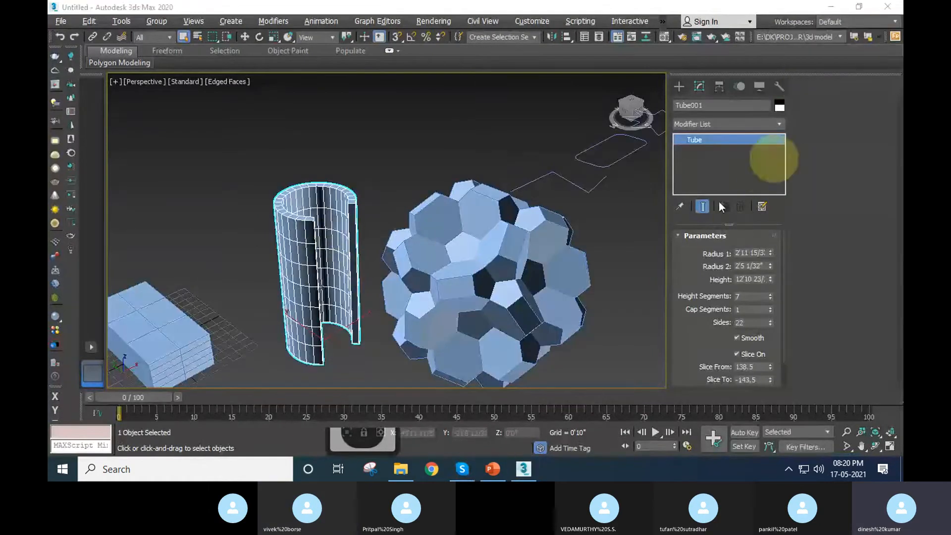
pyautogui.moveTo(595, 320); pyautogui.dragTo(550, 301, button='middle')
pyautogui.moveTo(696, 341)
pyautogui.mouseDown()
pyautogui.moveTo(694, 321)
pyautogui.moveTo(682, 346)
pyautogui.mouseUp()
# Select the box to inspect its dimensions and segment parameters, and clear the selection.
pyautogui.moveTo(432, 303); pyautogui.dragTo(617, 273, button='middle')
pyautogui.click(275, 283)
pyautogui.scroll(3, 300, 289)
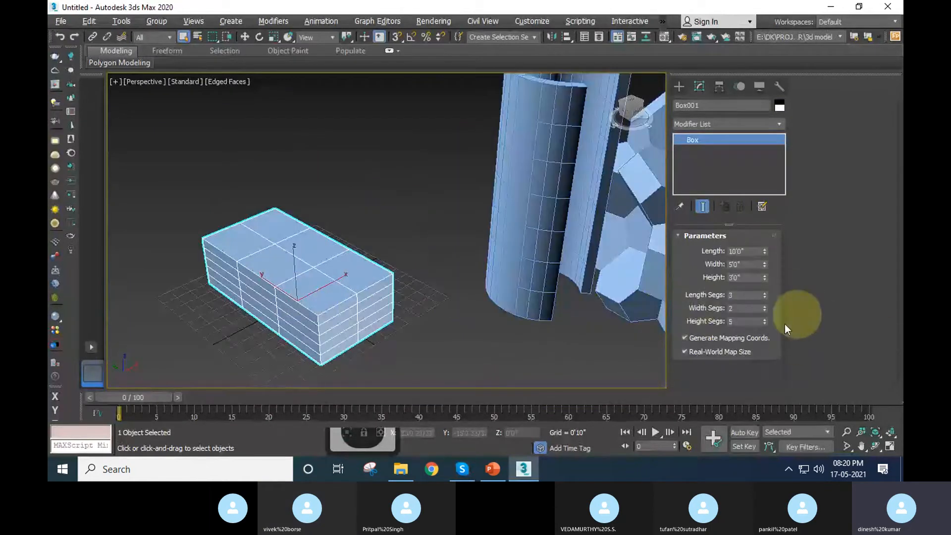
pyautogui.click(415, 351)
pyautogui.scroll(-3, 322, 351)
pyautogui.moveTo(594, 326); pyautogui.dragTo(425, 310, button='middle')
pyautogui.moveTo(472, 292); pyautogui.dragTo(533, 325, button='middle')
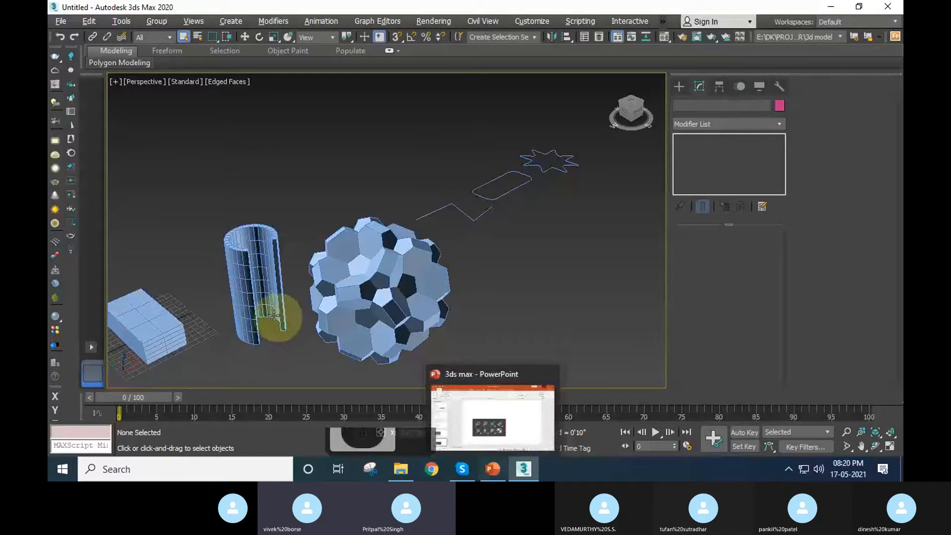
# Thicken the sliced tube's wall by setting Radius 1 to about 4'1 10/32" and Radius 2 to about 1'3 3/32".
pyautogui.click(246, 269)
pyautogui.scroll(5, 243, 261)
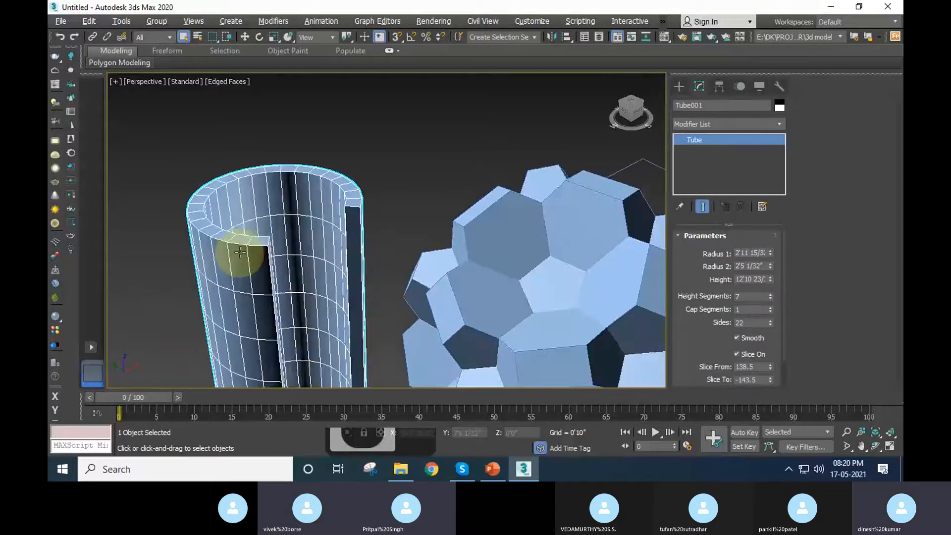
pyautogui.scroll(3, 240, 252)
pyautogui.moveTo(771, 253); pyautogui.dragTo(775, 291)
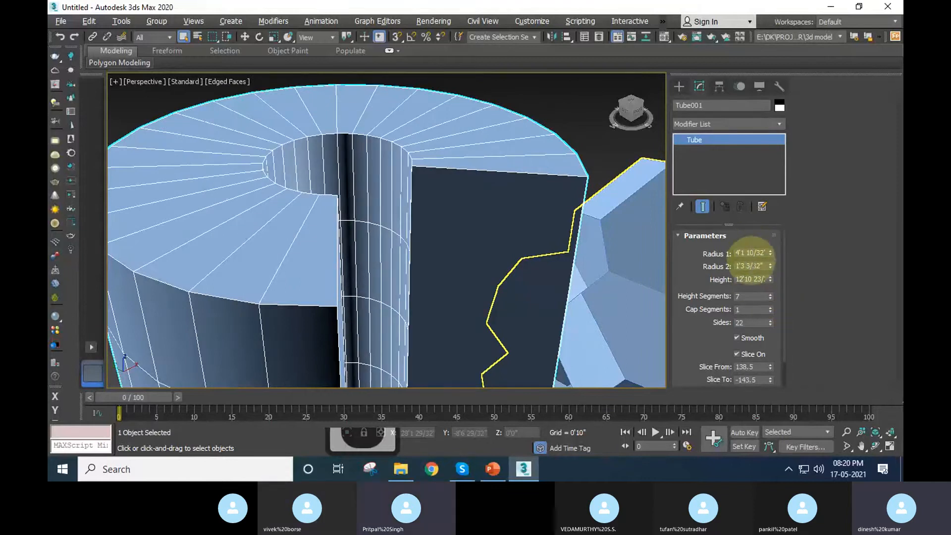
pyautogui.scroll(-5, 290, 232)
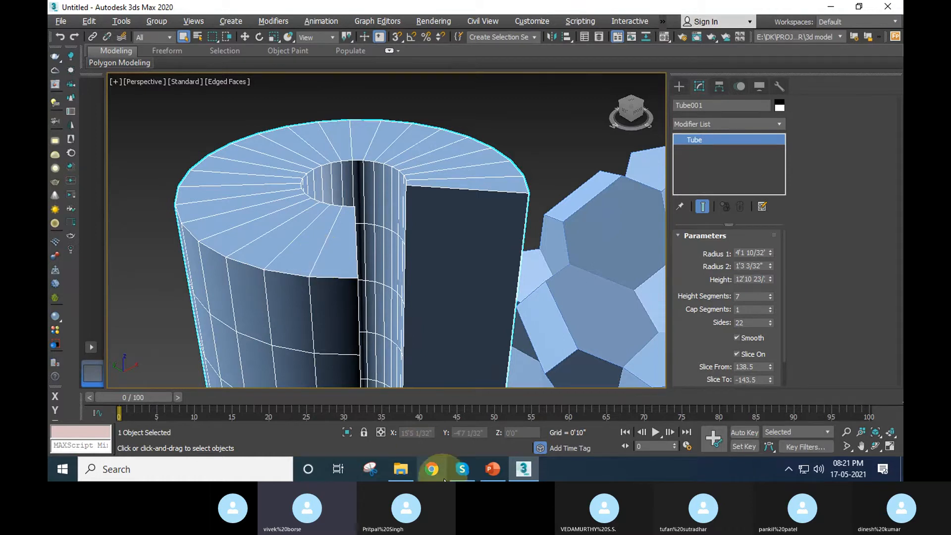
# Switch back to the Skype call, mute the two remaining open microphones of other participants, and close the participant list.
pyautogui.click(463, 470)
pyautogui.click(124, 72)
pyautogui.scroll(-5, 499, 322)
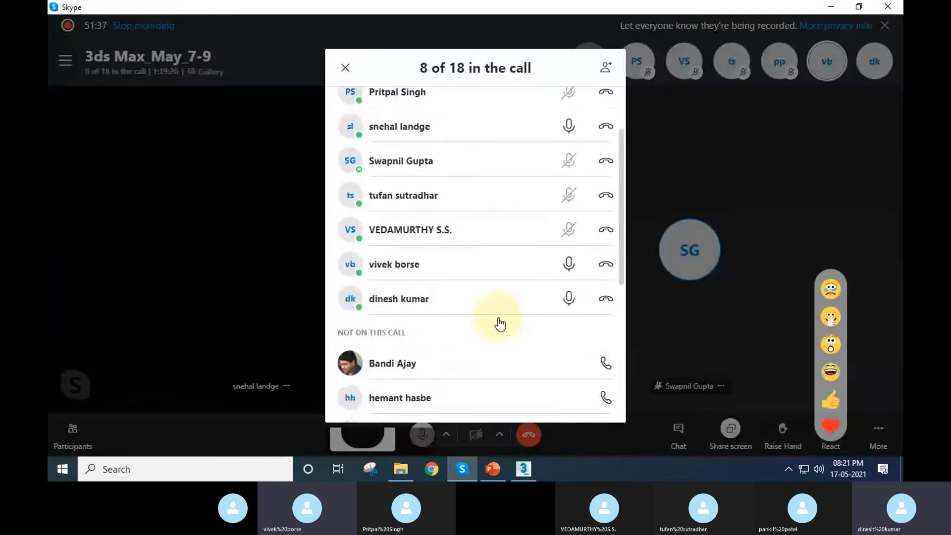
pyautogui.scroll(2, 498, 304)
pyautogui.click(569, 258)
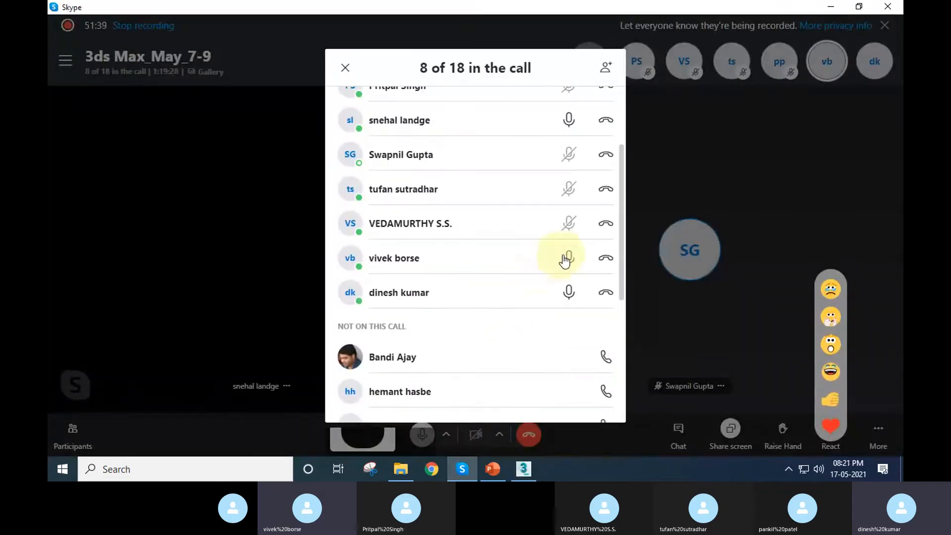
pyautogui.scroll(2, 513, 238)
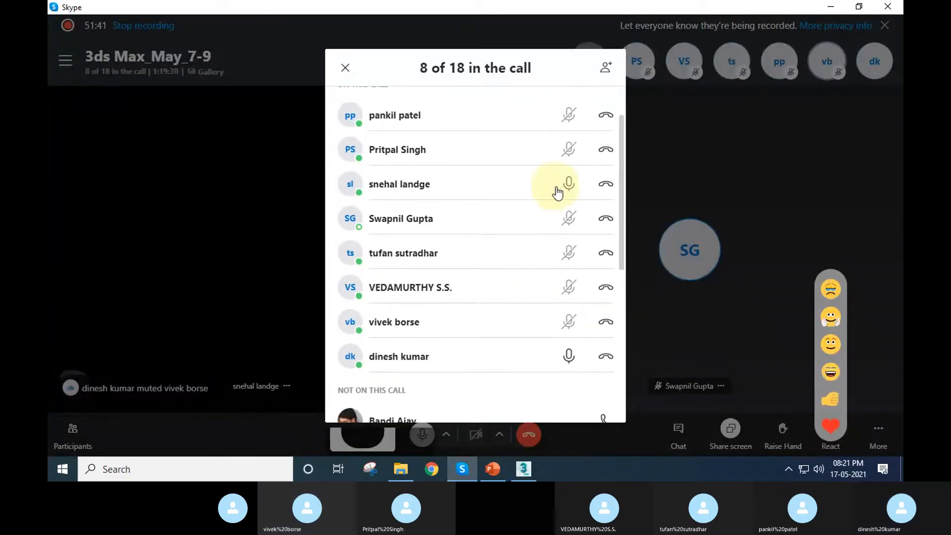
pyautogui.click(568, 184)
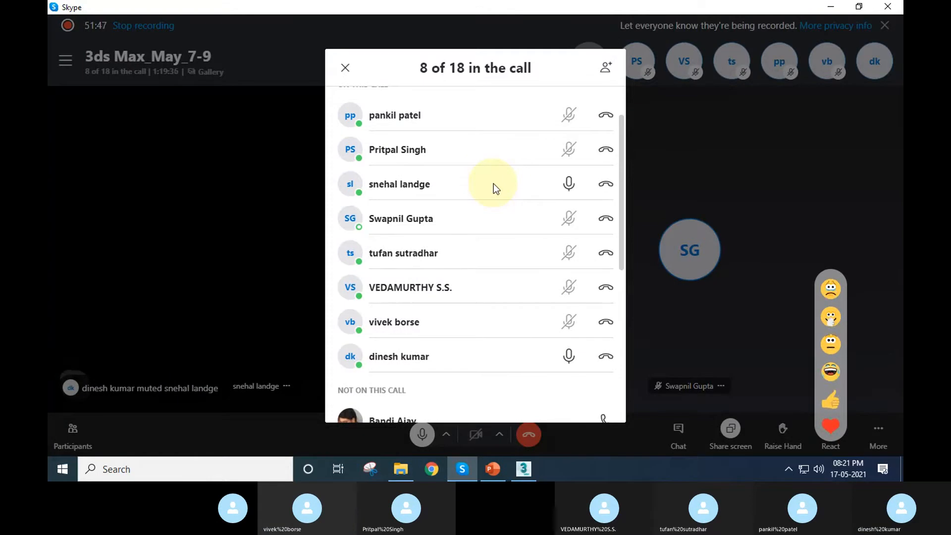
pyautogui.click(353, 72)
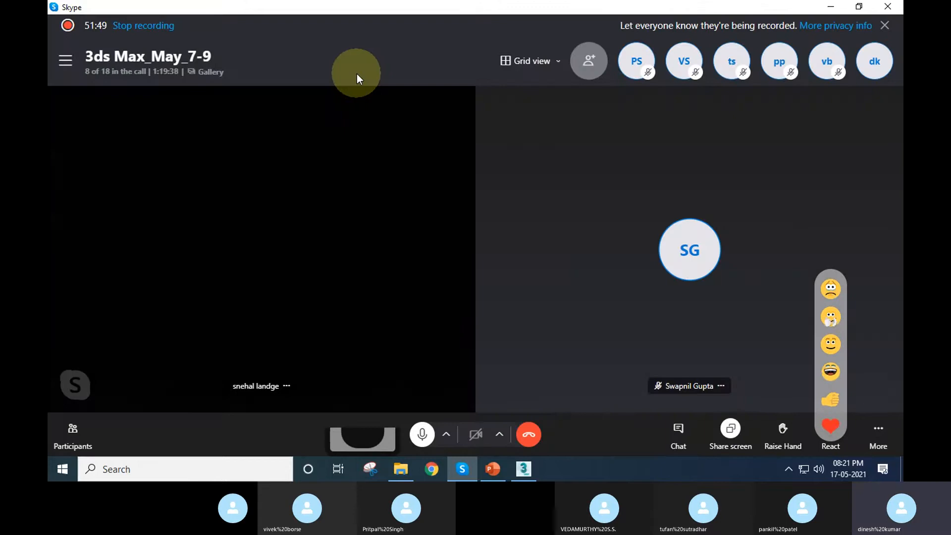
# Minimize the Skype call to return to 3ds Max, and clear the tube selection.
pyautogui.click(831, 9)
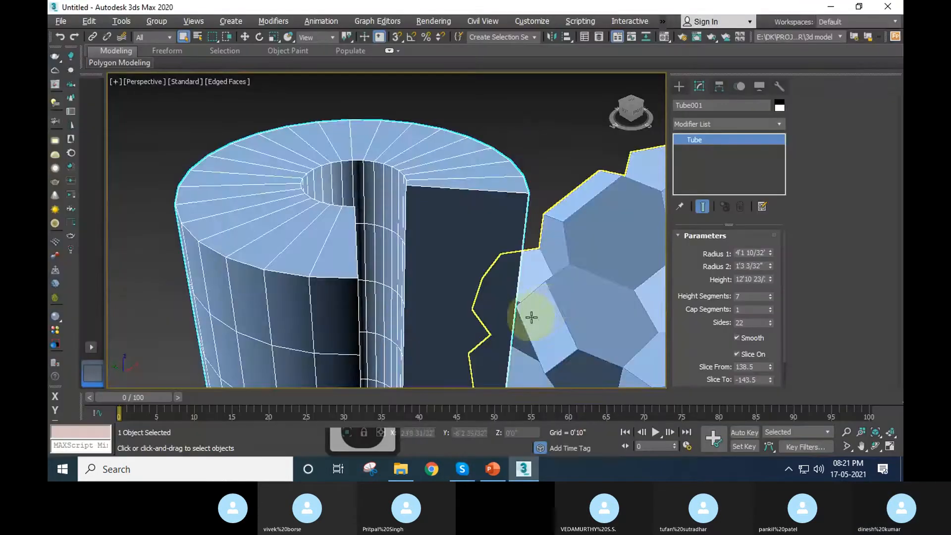
pyautogui.scroll(-6, 409, 276)
pyautogui.click(395, 328)
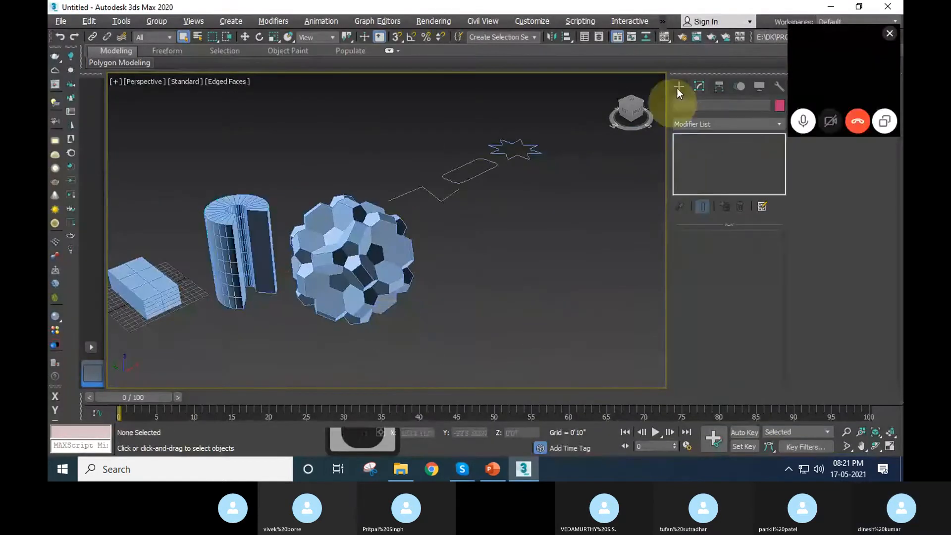
# Create a standard primitive sphere with a radius of about 13'11" in the open area beside the faceted ball.
pyautogui.click(680, 86)
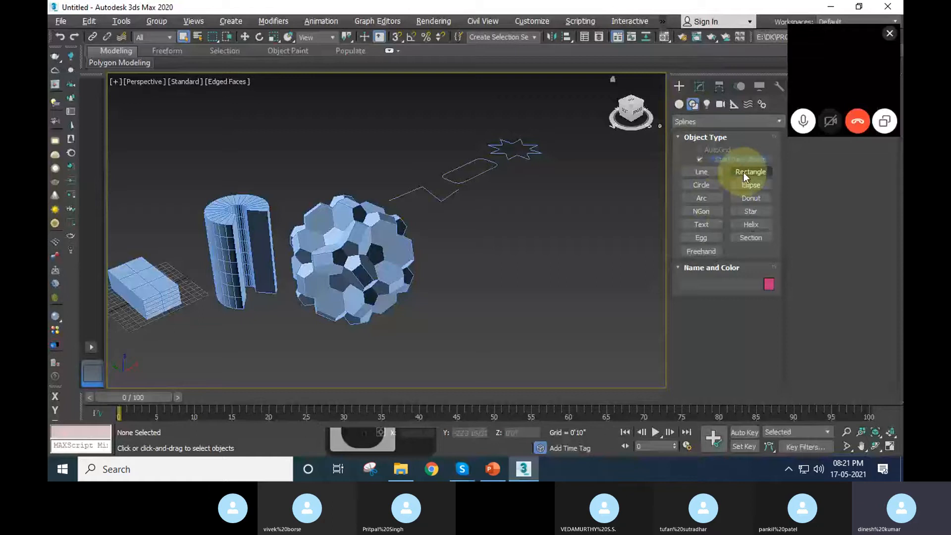
pyautogui.click(681, 104)
pyautogui.click(693, 120)
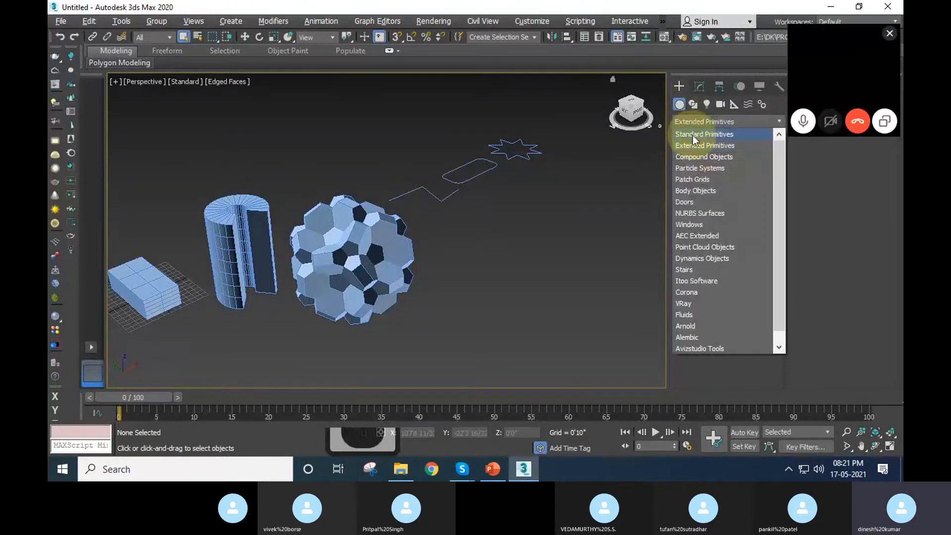
pyautogui.click(704, 130)
pyautogui.click(714, 177)
pyautogui.moveTo(534, 273); pyautogui.dragTo(600, 340)
pyautogui.rightClick(601, 340)
pyautogui.moveTo(600, 340); pyautogui.dragTo(519, 319, button='middle')
# Enable slicing on the sphere with Slice From about 77 and Slice To about -583.5, and view the cut-out wedge.
pyautogui.click(699, 86)
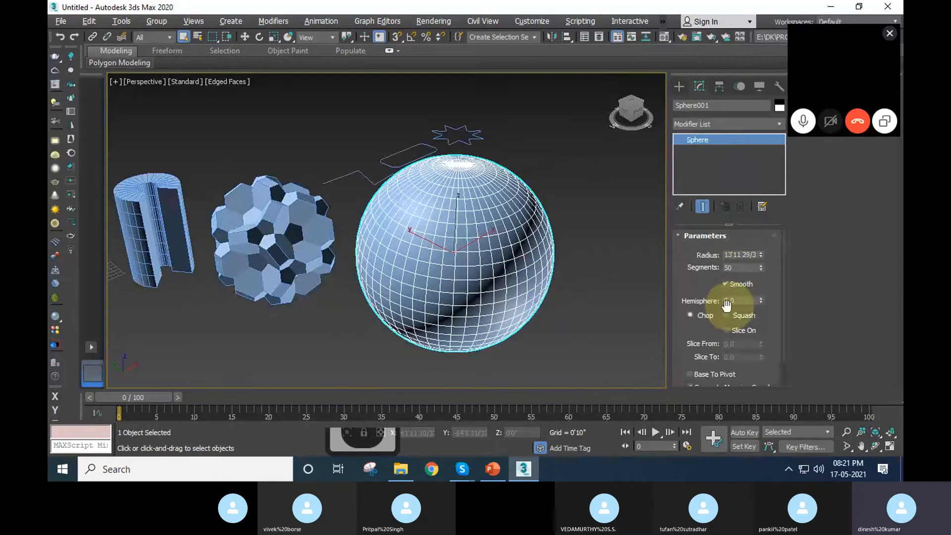
pyautogui.scroll(-2, 699, 270)
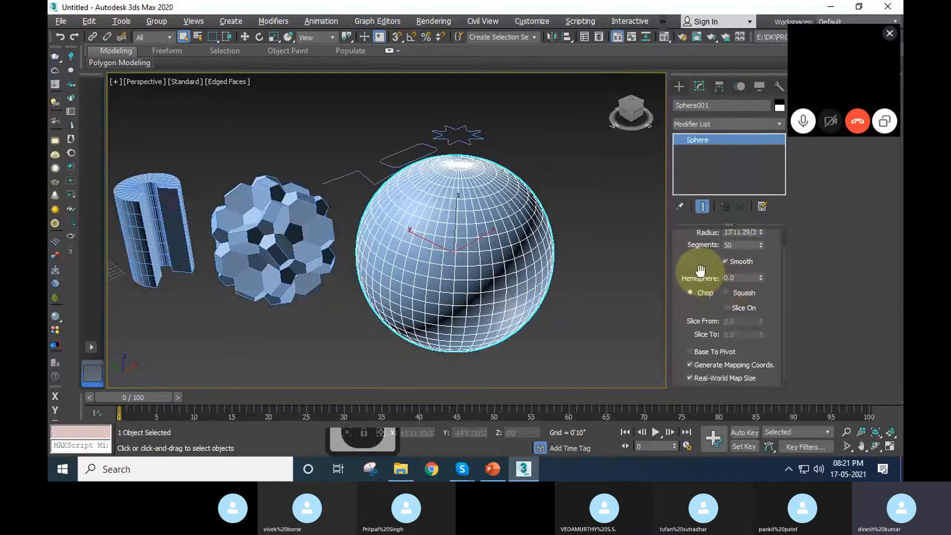
pyautogui.click(728, 308)
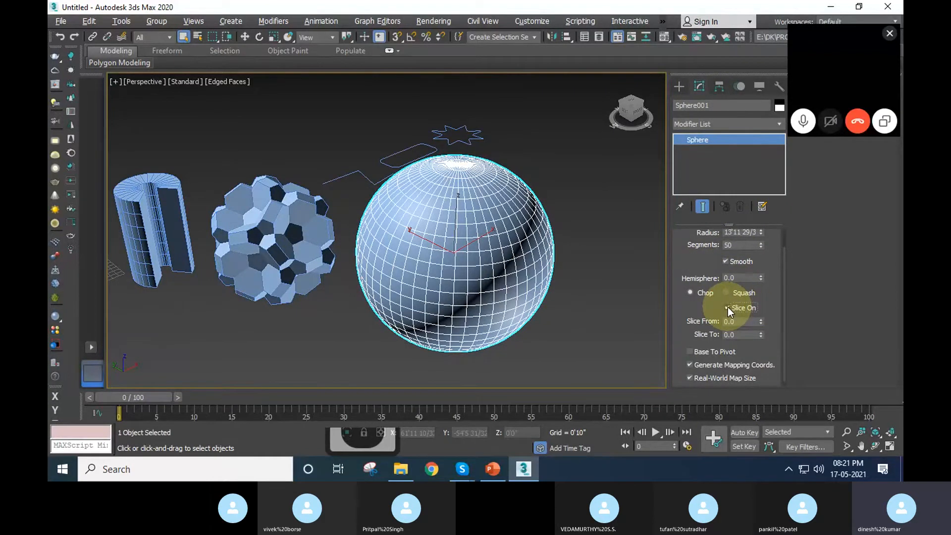
pyautogui.click(763, 320)
pyautogui.moveTo(763, 319); pyautogui.dragTo(772, 279)
pyautogui.moveTo(763, 80); pyautogui.dragTo(738, 366)
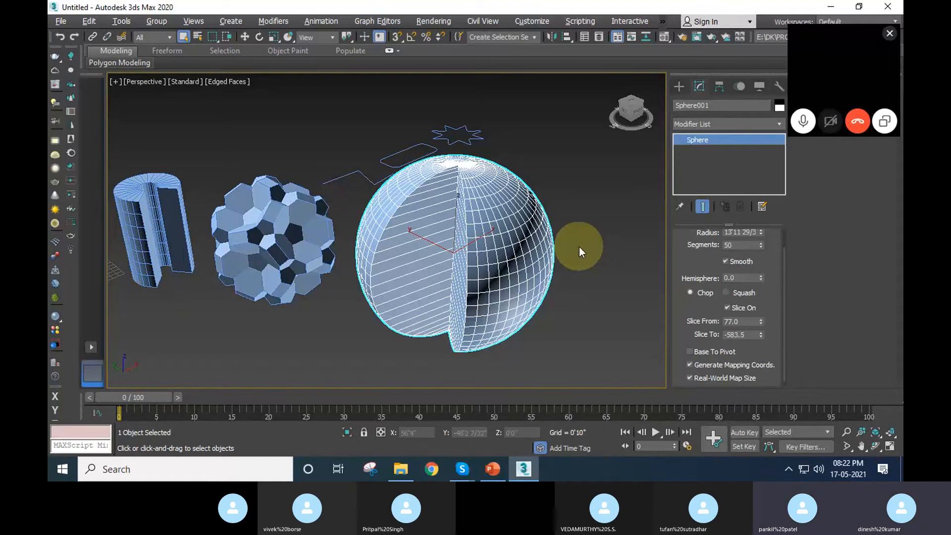
pyautogui.moveTo(563, 316); pyautogui.dragTo(458, 341, button='middle')
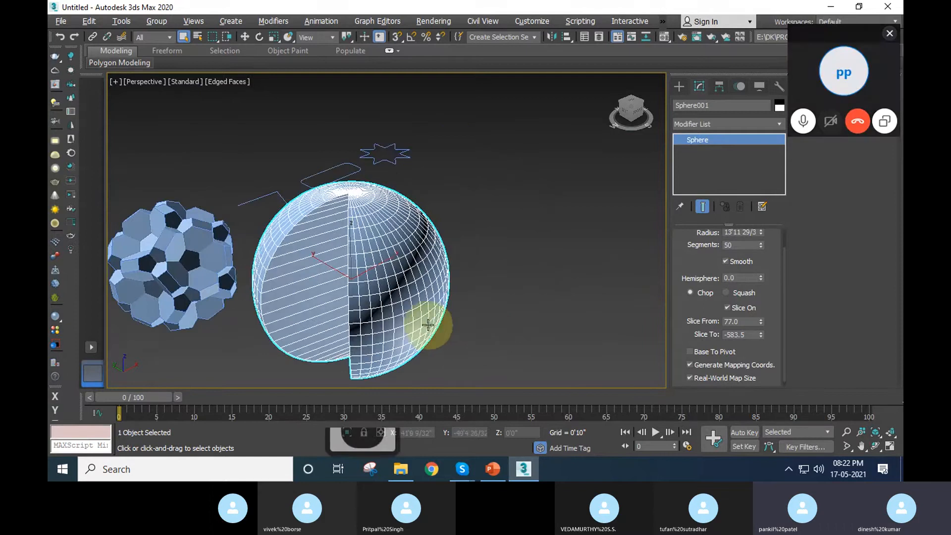
pyautogui.keyDown('alt'); pyautogui.moveTo(408, 309); pyautogui.dragTo(420, 307, button='middle'); pyautogui.keyUp('alt')
pyautogui.keyDown('alt'); pyautogui.moveTo(372, 274); pyautogui.dragTo(418, 304, button='middle'); pyautogui.keyUp('alt')
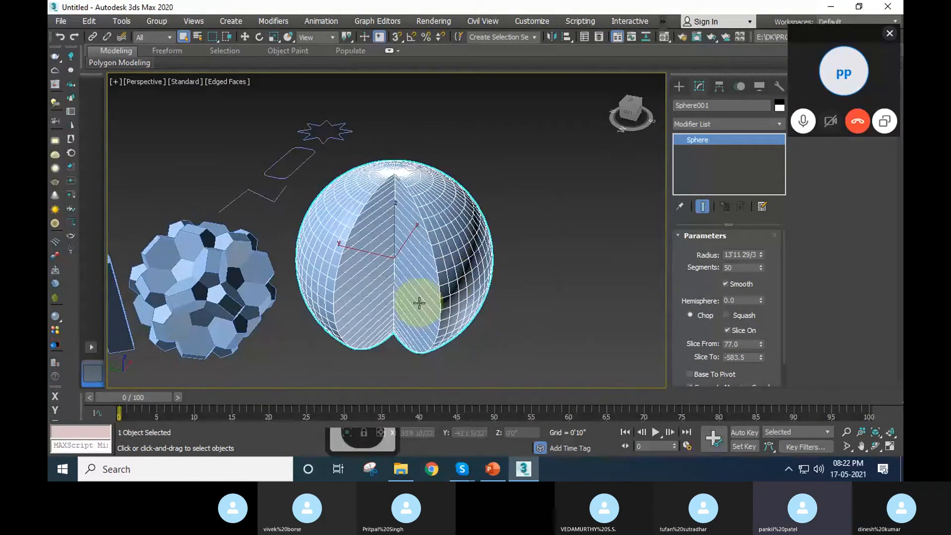
# Replace the sliced sphere with a new one of about 13'8" radius, and turn off the edged faces display.
pyautogui.press('Delete')
pyautogui.click(679, 87)
pyautogui.click(701, 174)
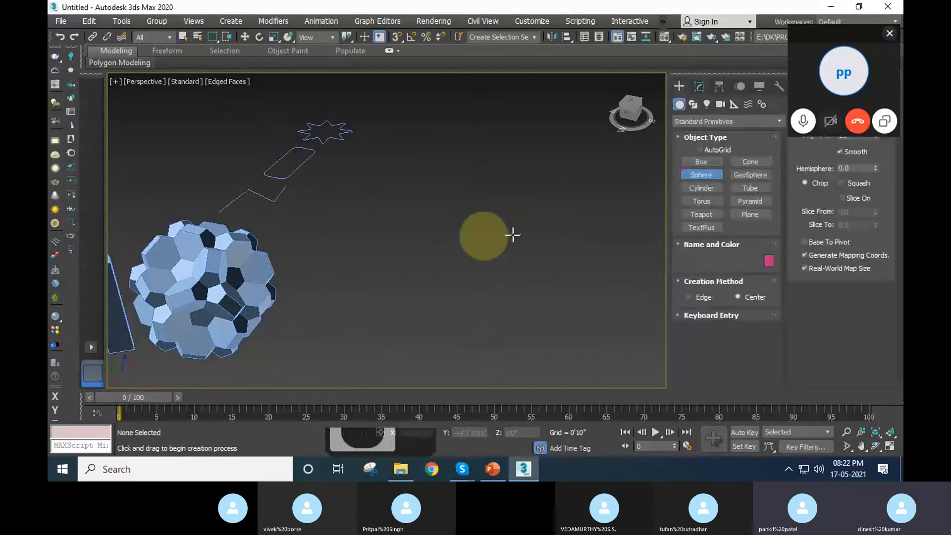
pyautogui.moveTo(480, 237); pyautogui.dragTo(503, 292)
pyautogui.rightClick(504, 293)
pyautogui.press('F4')
pyautogui.scroll(4, 504, 287)
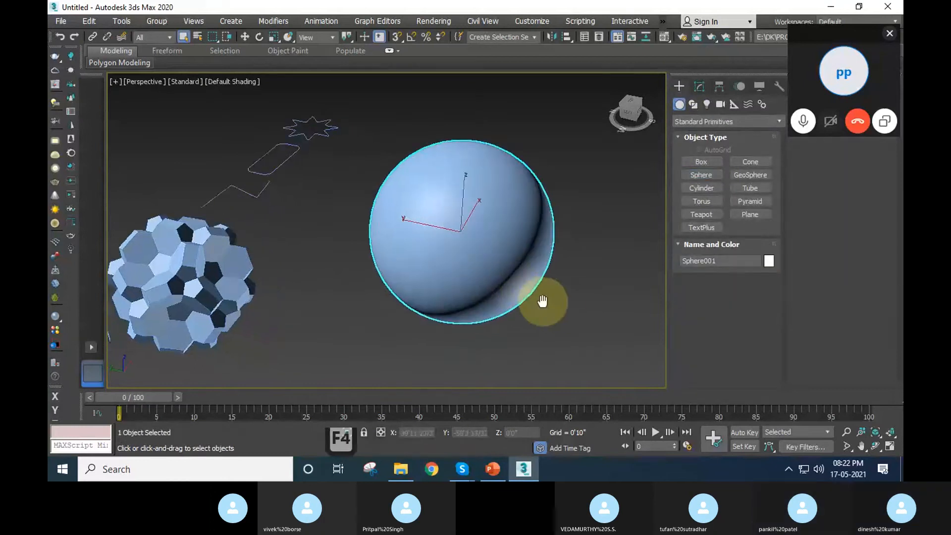
# Enable slicing on the new sphere and set Slice From to about 98 and Slice To to about -349.
pyautogui.click(698, 89)
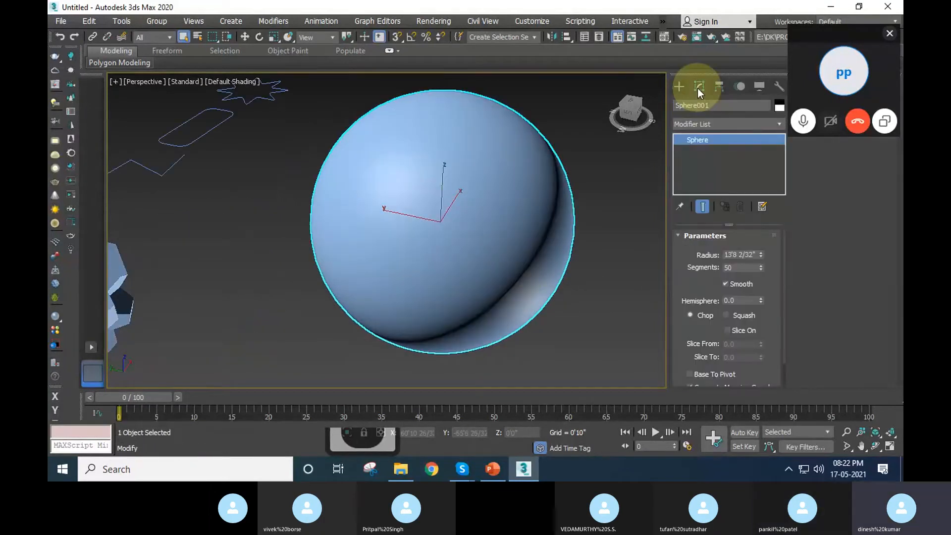
pyautogui.click(739, 333)
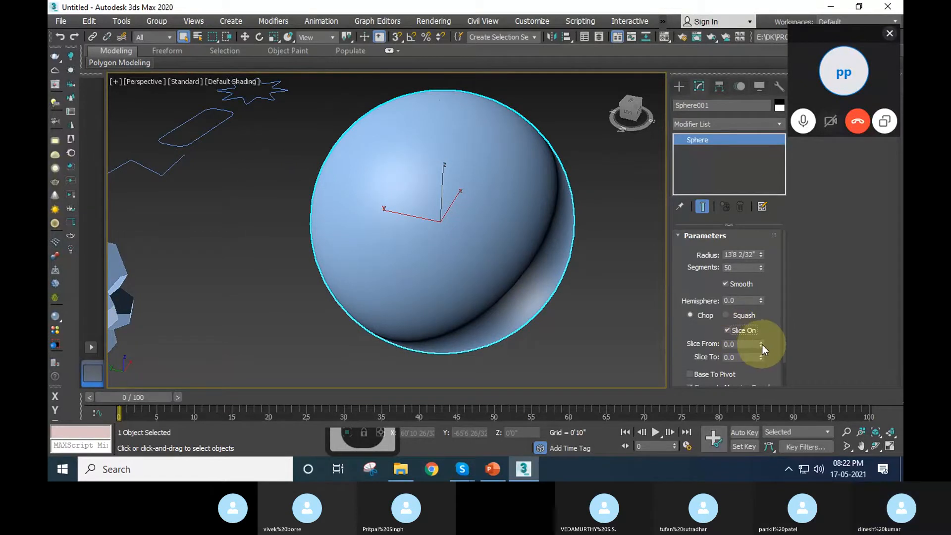
pyautogui.moveTo(762, 344); pyautogui.dragTo(698, 259)
pyautogui.keyDown('alt'); pyautogui.moveTo(637, 275); pyautogui.dragTo(665, 350, button='middle'); pyautogui.keyUp('alt')
pyautogui.moveTo(762, 343); pyautogui.dragTo(794, 314)
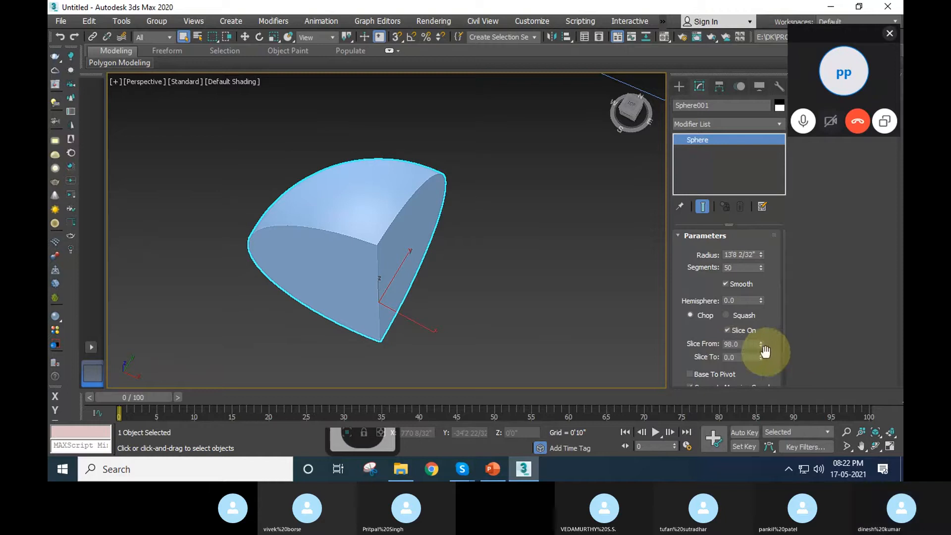
pyautogui.moveTo(761, 357); pyautogui.dragTo(734, 356)
pyautogui.moveTo(477, 319)
pyautogui.keyDown('alt'); pyautogui.mouseDown(button='middle')
pyautogui.moveTo(516, 293)
pyautogui.moveTo(463, 326)
pyautogui.mouseUp(button='middle'); pyautogui.keyUp('alt')
pyautogui.scroll(-5, 439, 310)
pyautogui.scroll(2, 461, 318)
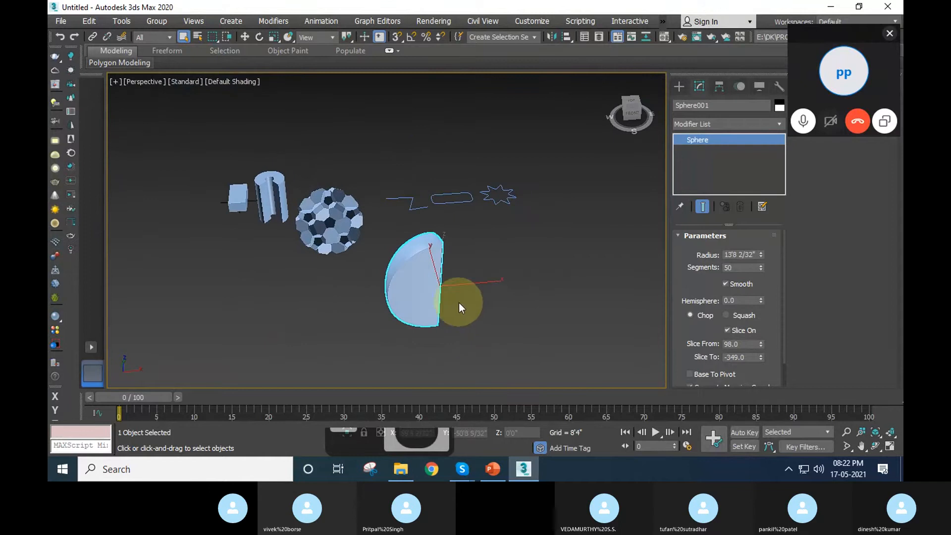
pyautogui.scroll(3, 456, 308)
# Turn off the sphere's slicing and show edged faces in the viewport again.
pyautogui.click(727, 330)
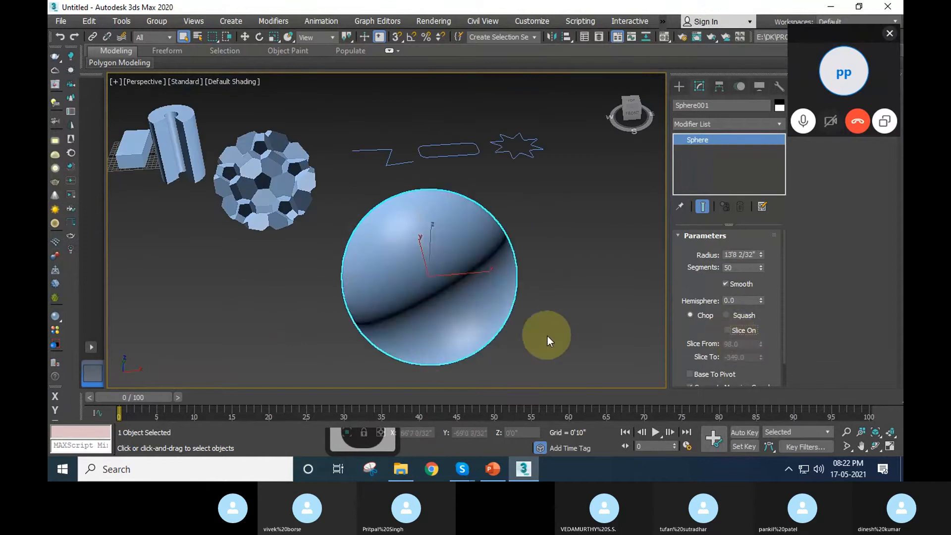
pyautogui.moveTo(548, 336)
pyautogui.keyDown('alt'); pyautogui.mouseDown(button='middle')
pyautogui.moveTo(524, 344)
pyautogui.moveTo(611, 338)
pyautogui.mouseUp(button='middle'); pyautogui.keyUp('alt')
pyautogui.press('F4')
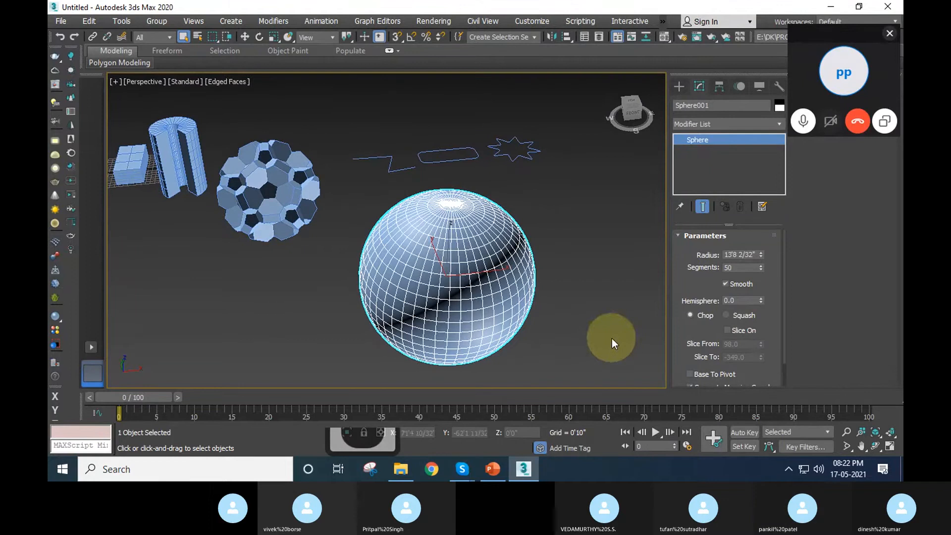
# Turn the sphere's slicing back on and reset Slice To to 0.
pyautogui.moveTo(680, 335); pyautogui.dragTo(689, 278)
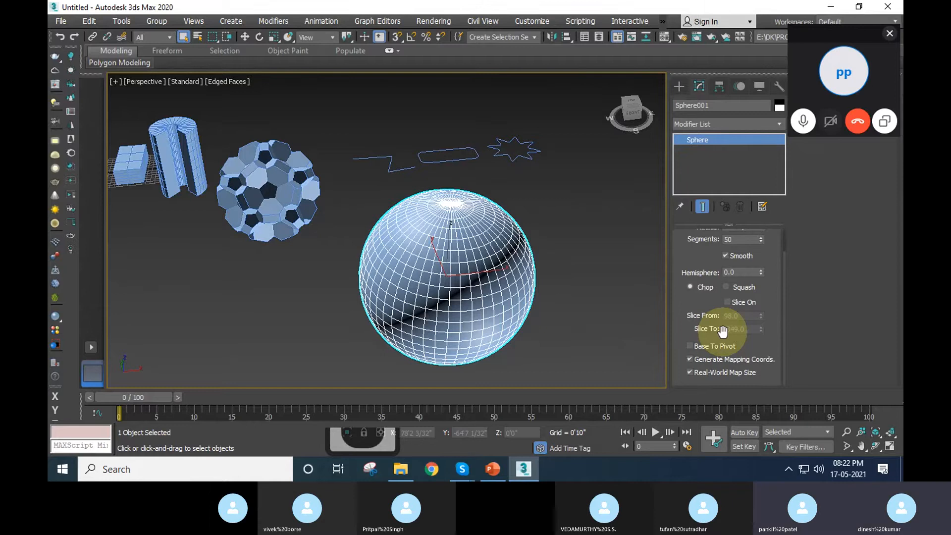
pyautogui.moveTo(496, 312); pyautogui.dragTo(423, 294, button='middle')
pyautogui.scroll(5, 423, 294)
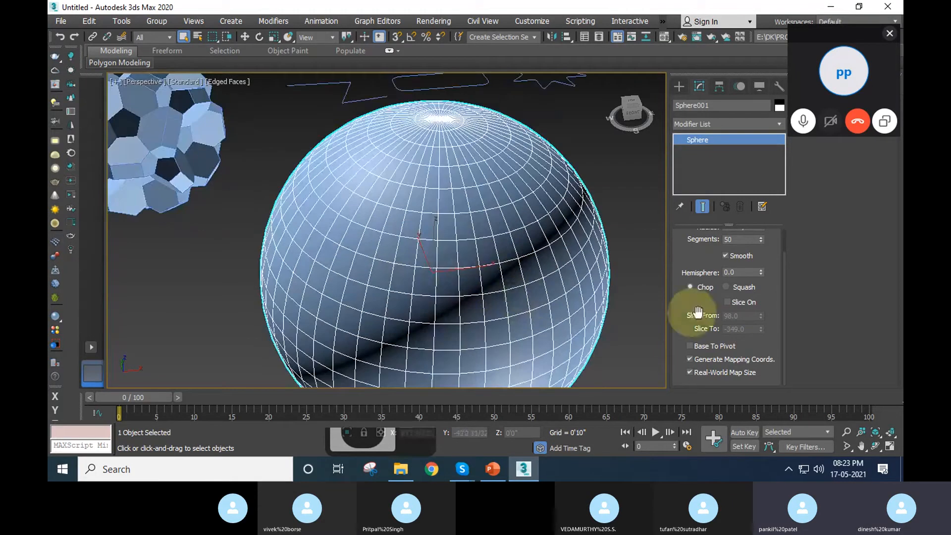
pyautogui.moveTo(698, 312); pyautogui.dragTo(712, 297)
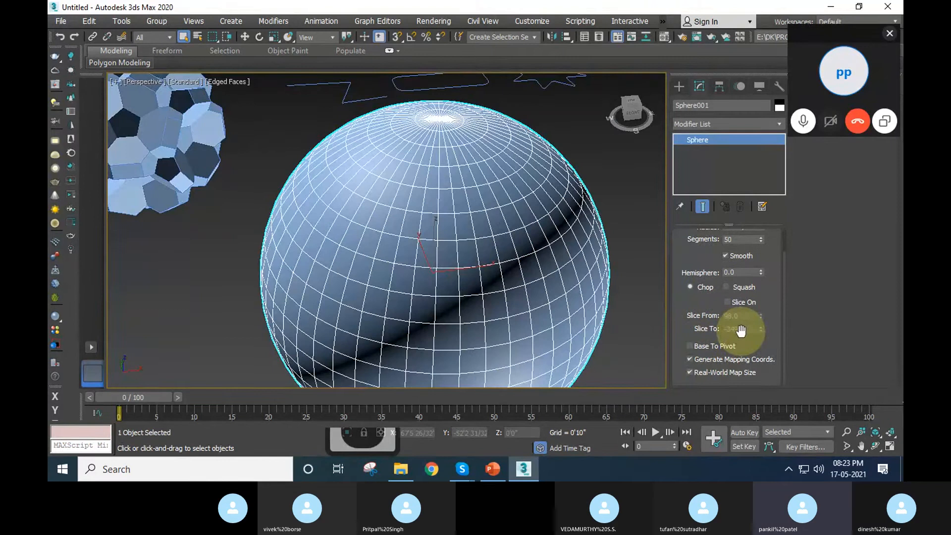
pyautogui.scroll(-4, 420, 248)
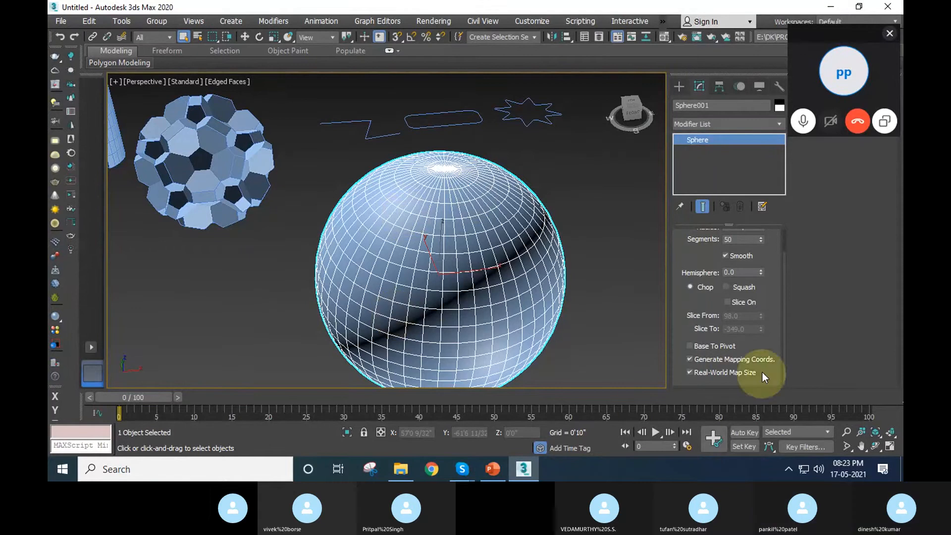
pyautogui.click(738, 305)
pyautogui.rightClick(761, 329)
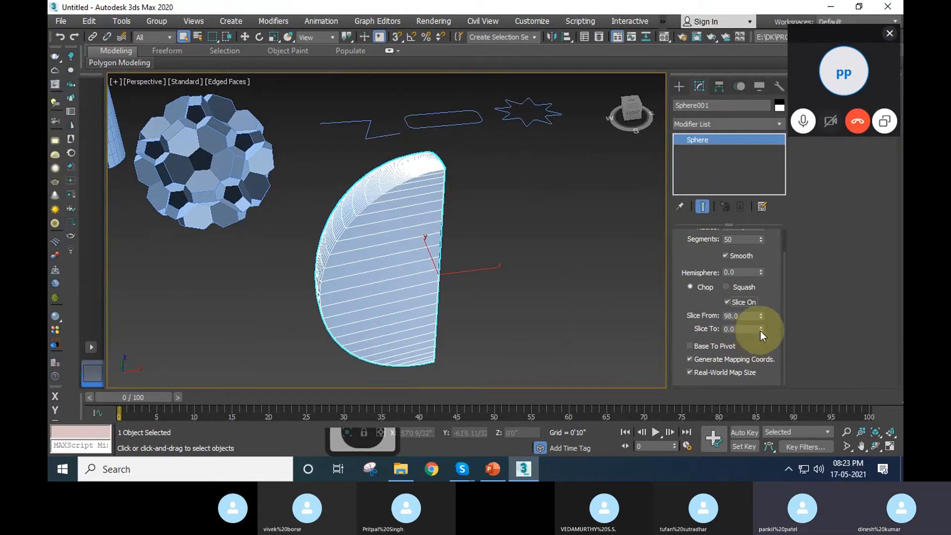
# Adjust the sphere's Slice From to about 437 and Slice To to about -188.5.
pyautogui.moveTo(760, 316); pyautogui.dragTo(785, 297)
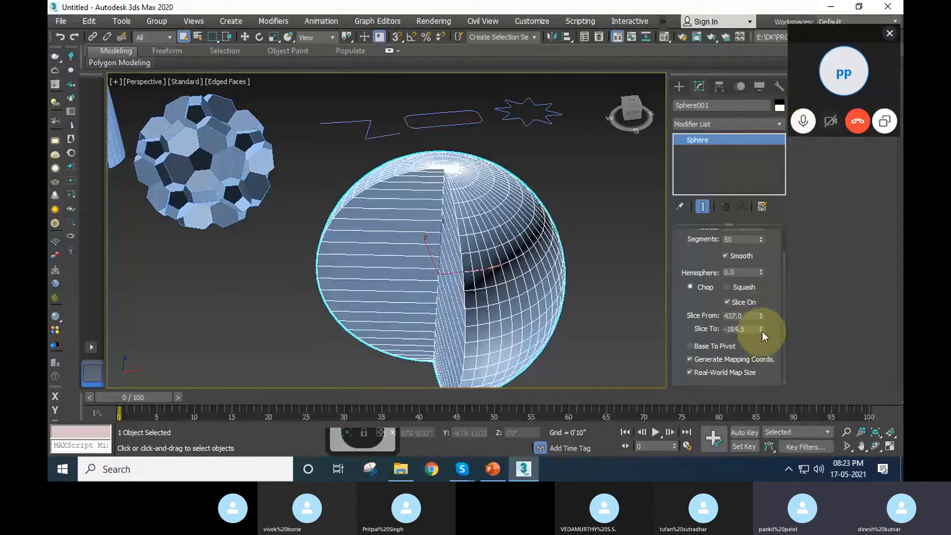
pyautogui.moveTo(762, 331)
pyautogui.mouseDown()
pyautogui.moveTo(773, 364)
pyautogui.moveTo(771, 343)
pyautogui.mouseUp()
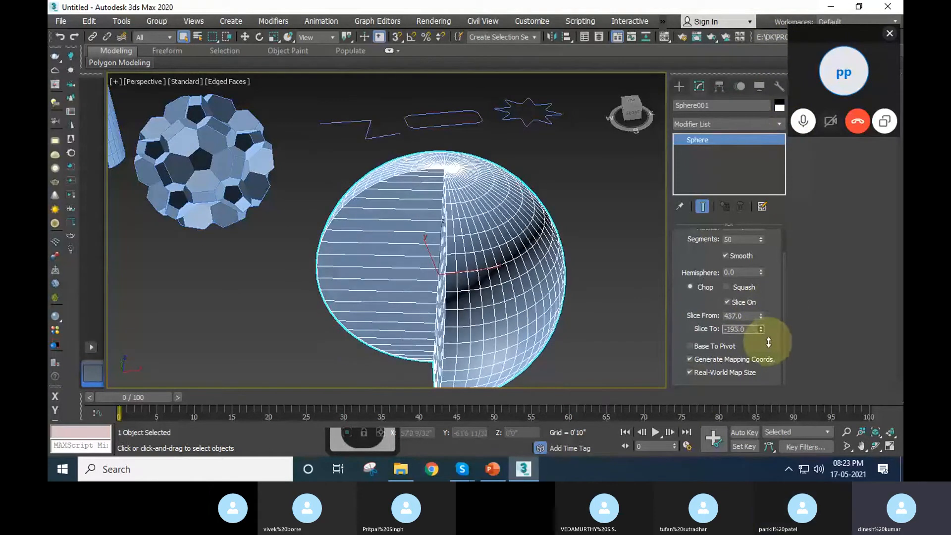
pyautogui.moveTo(493, 250); pyautogui.dragTo(514, 268, button='middle')
pyautogui.moveTo(760, 329)
pyautogui.mouseDown()
pyautogui.moveTo(769, 386)
pyautogui.moveTo(756, 276)
pyautogui.moveTo(760, 325)
pyautogui.mouseUp()
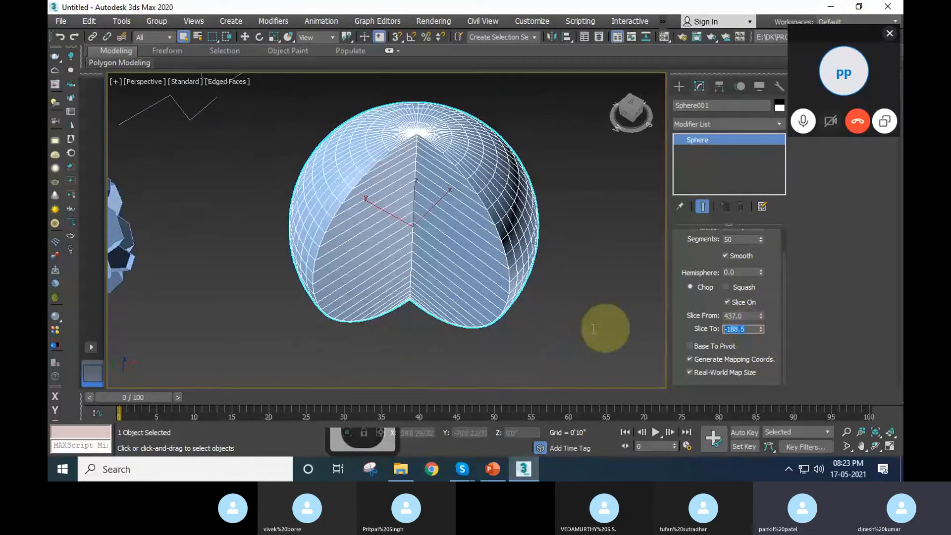
# Cut the sphere exactly in half by setting Slice To to 180 and resetting Slice From to 0.
pyautogui.write('180')
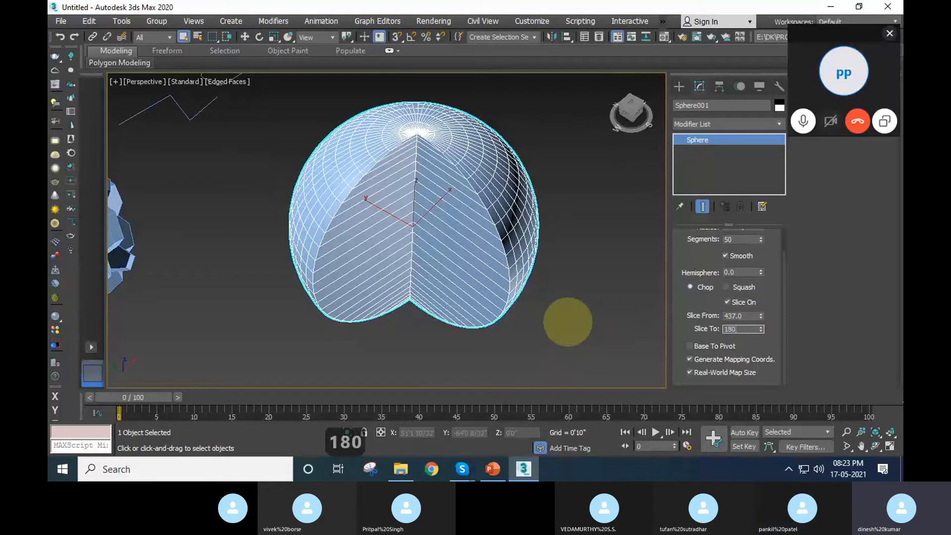
pyautogui.press('Return')
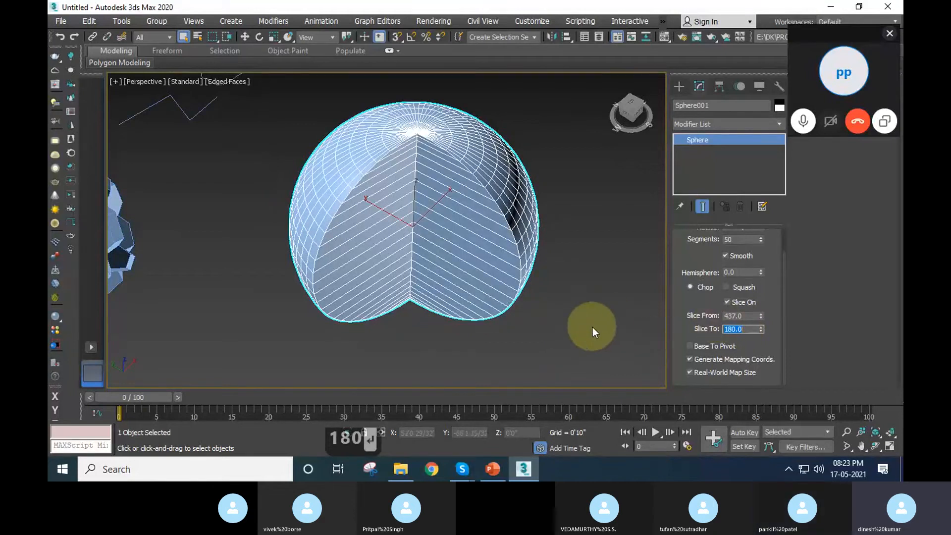
pyautogui.rightClick(761, 317)
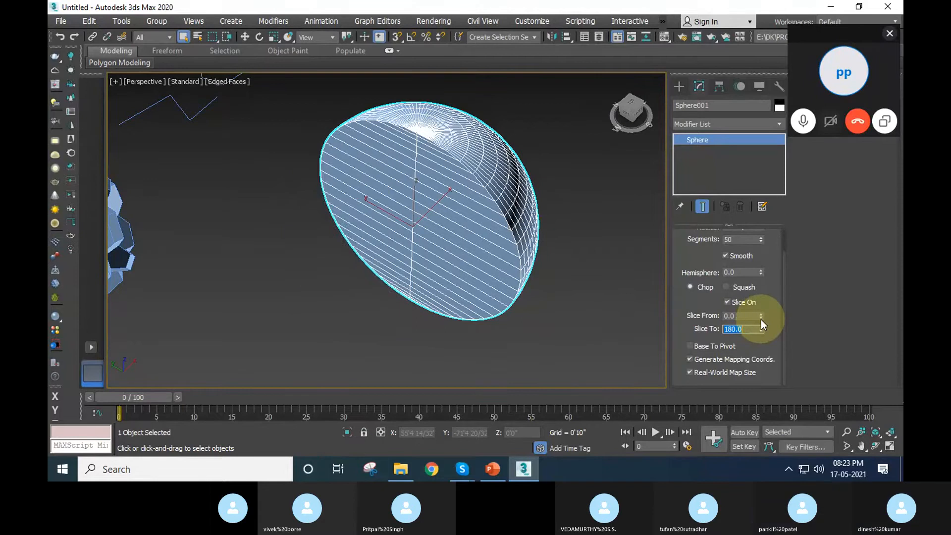
pyautogui.moveTo(525, 350); pyautogui.dragTo(500, 355, button='middle')
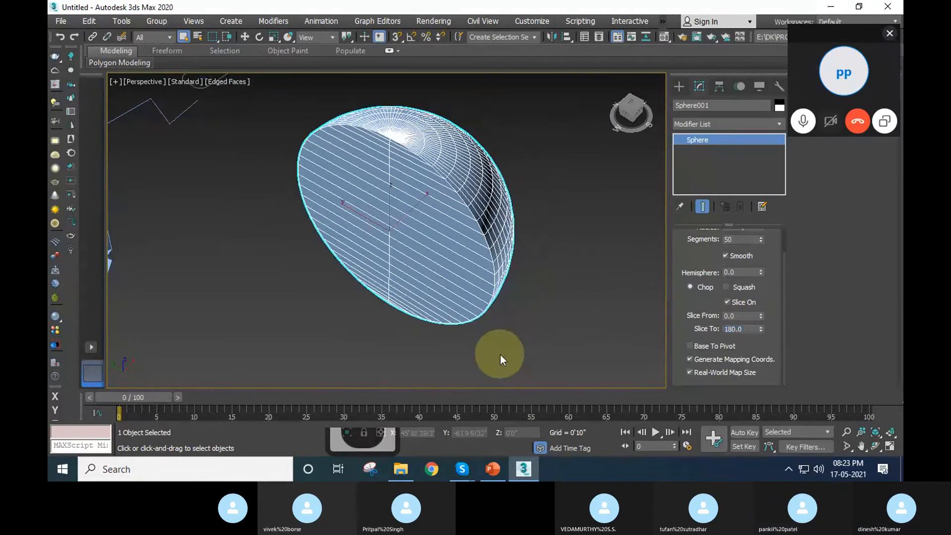
# Set the sphere's Slice To to 90 to remove one quarter.
pyautogui.click(734, 329)
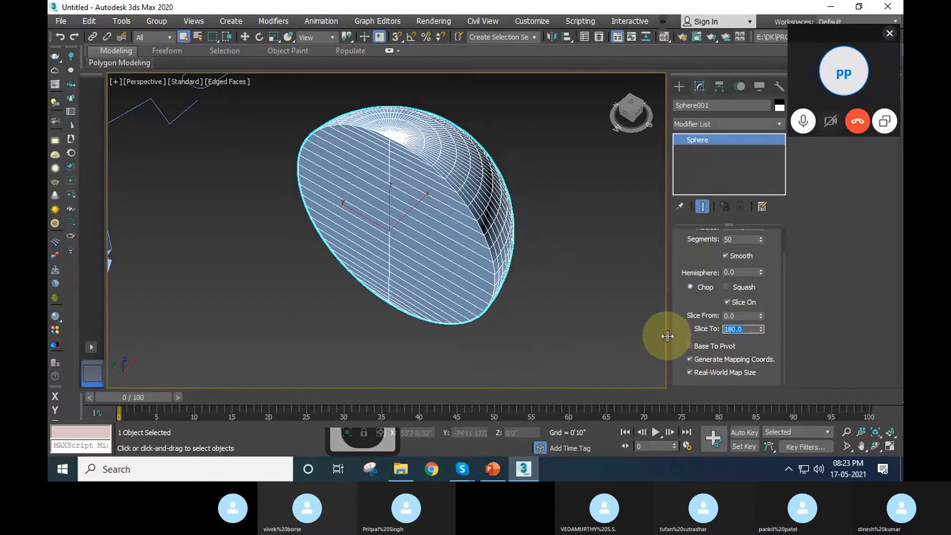
pyautogui.write('90')
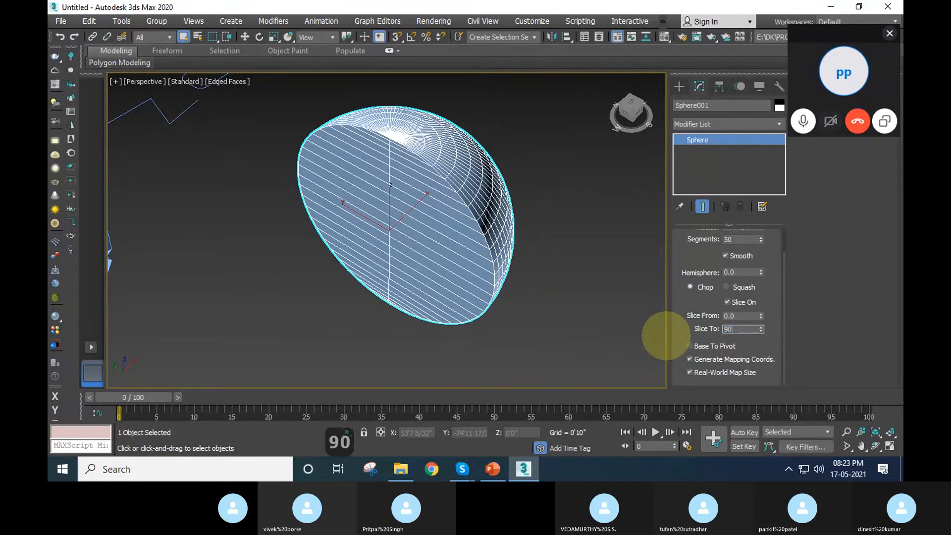
pyautogui.press('Return')
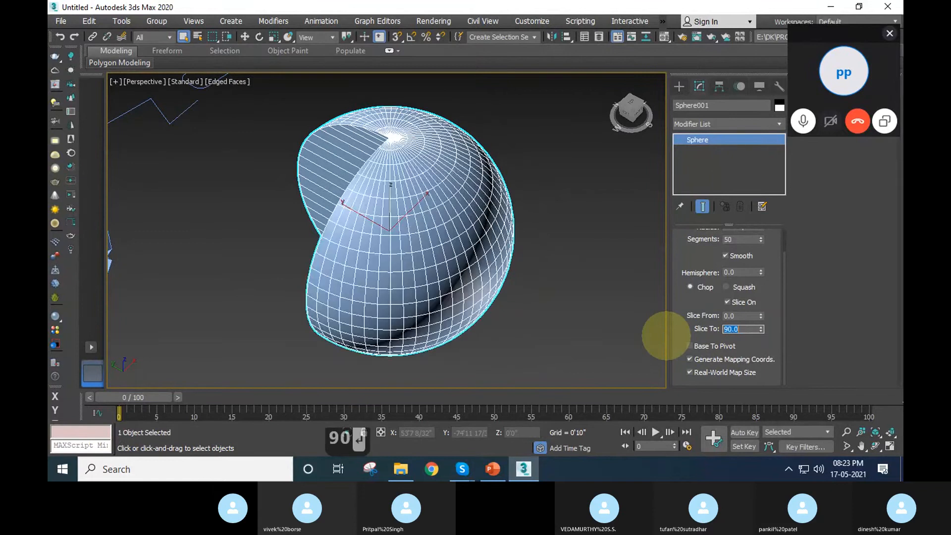
# Clear the selection, then reselect the sliced sphere to review its cut and slice parameters.
pyautogui.click(558, 331)
pyautogui.keyDown('alt'); pyautogui.moveTo(365, 296); pyautogui.dragTo(381, 288, button='middle'); pyautogui.keyUp('alt')
pyautogui.click(381, 288)
pyautogui.moveTo(532, 293); pyautogui.dragTo(540, 300, button='middle')
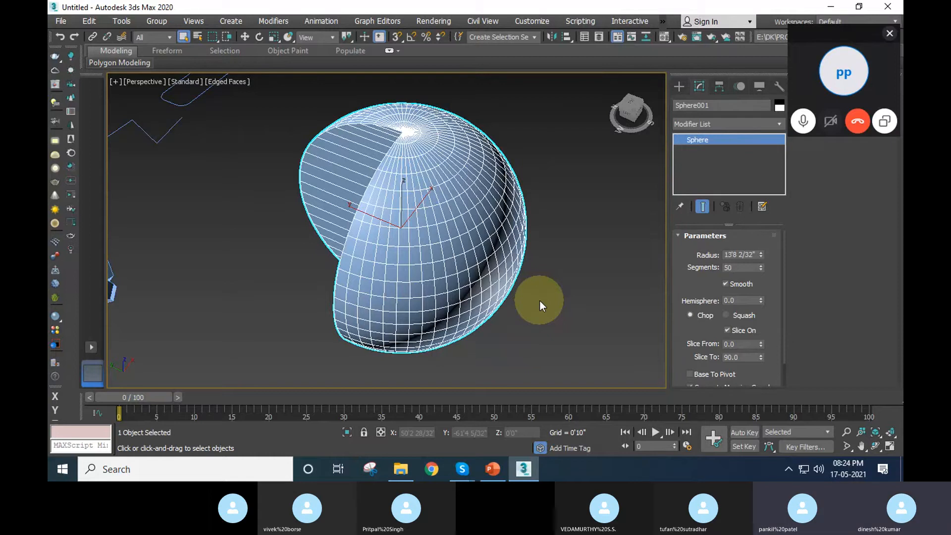
pyautogui.click(742, 346)
pyautogui.click(741, 345)
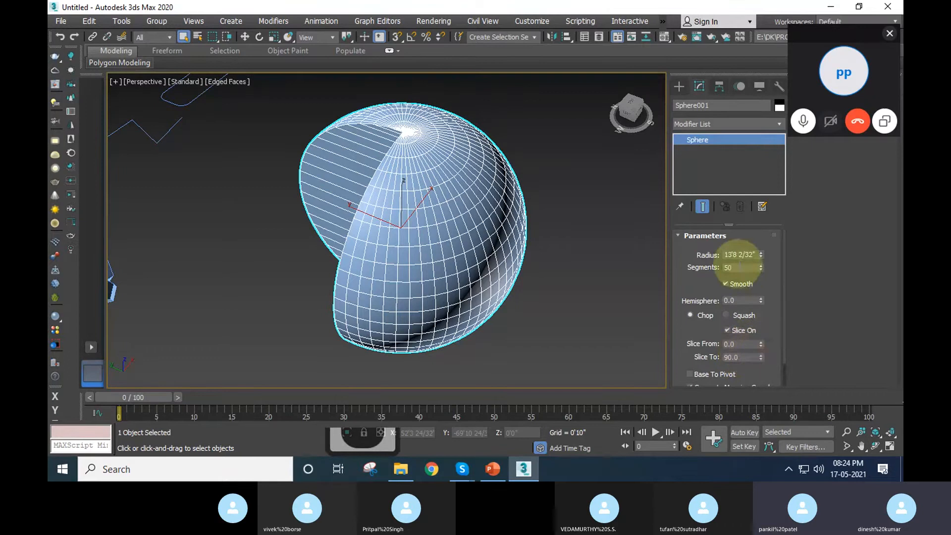
# Create a box about 15'7" wide and 21'11" high in the empty space beside the sliced sphere.
pyautogui.click(741, 268)
pyautogui.moveTo(568, 222); pyautogui.dragTo(419, 252, button='middle')
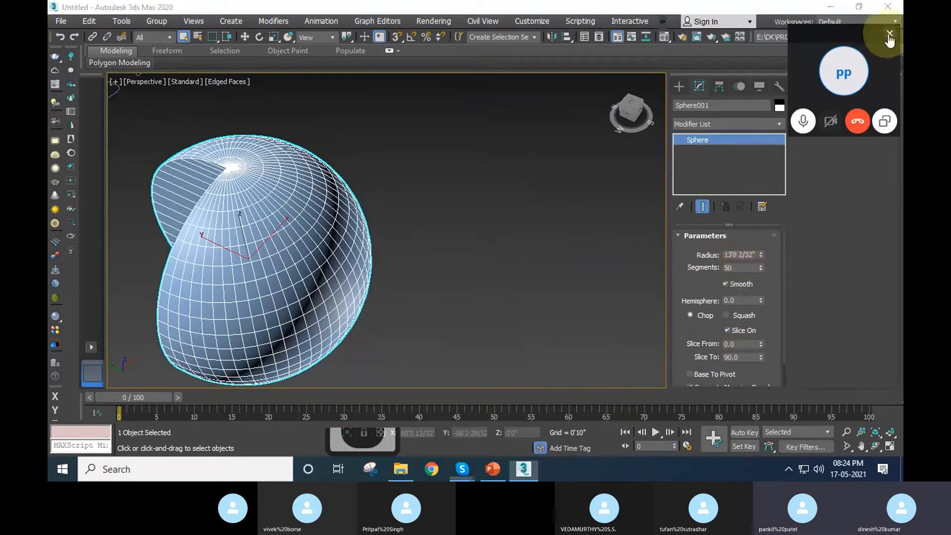
pyautogui.click(678, 87)
pyautogui.click(702, 162)
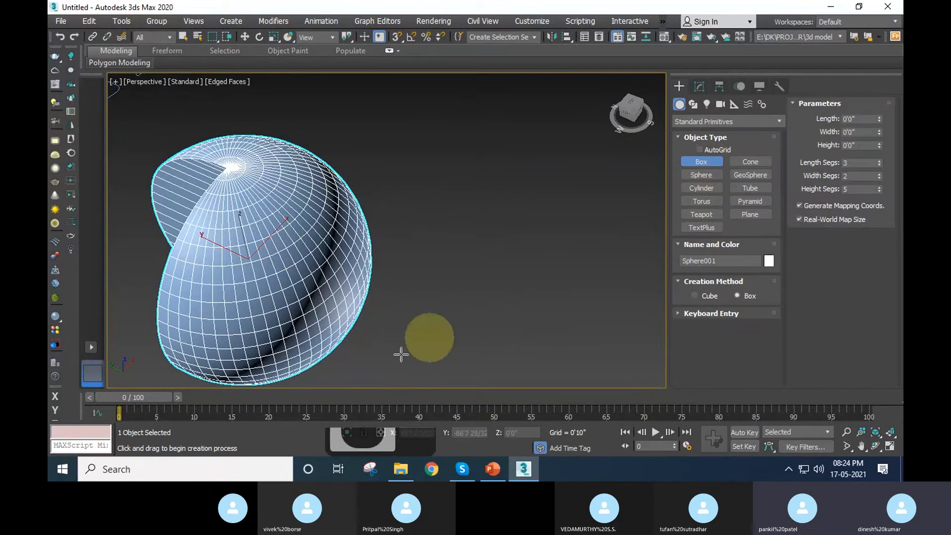
pyautogui.moveTo(516, 218); pyautogui.dragTo(399, 221, button='middle')
pyautogui.moveTo(398, 206); pyautogui.dragTo(483, 369)
pyautogui.click(478, 190)
pyautogui.rightClick(480, 192)
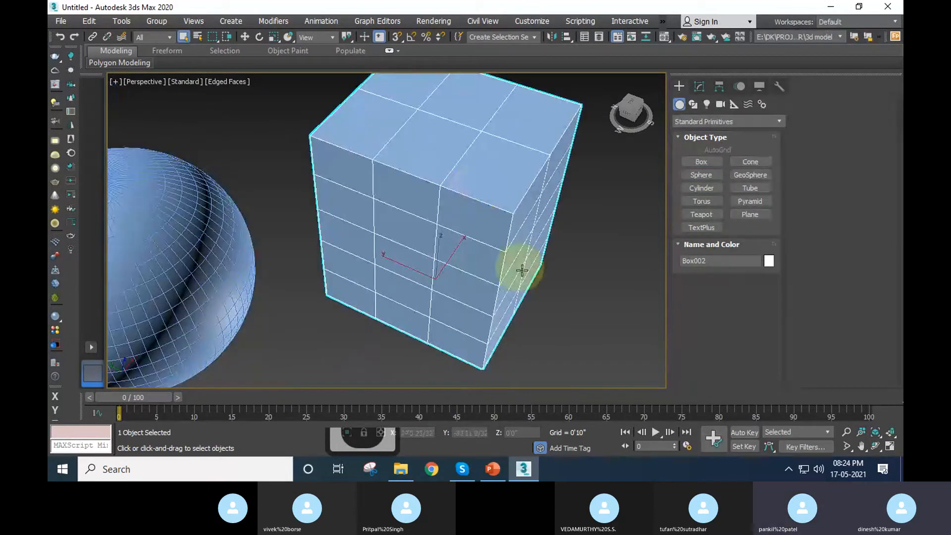
pyautogui.moveTo(521, 271); pyautogui.dragTo(496, 288, button='middle')
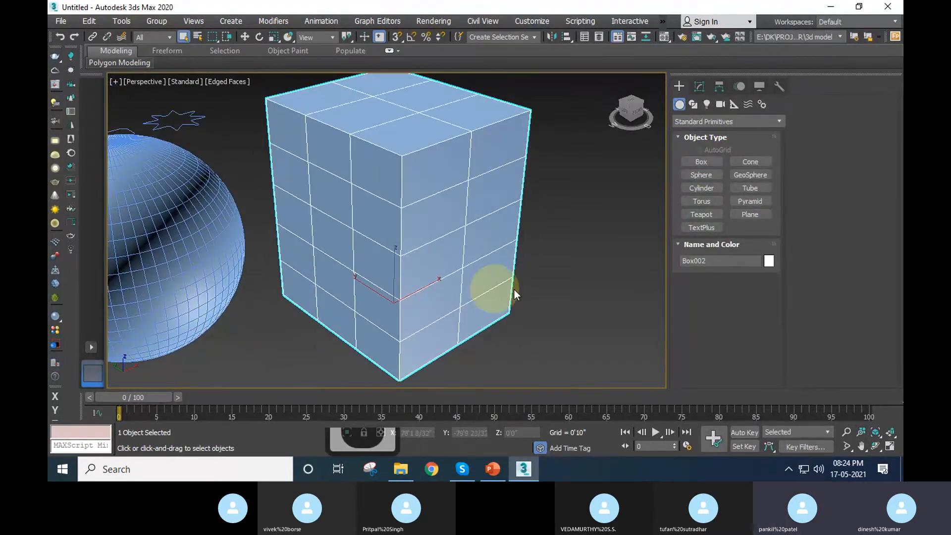
# Set the new box's length to 5', width to 7' and height to 10'.
pyautogui.click(704, 85)
pyautogui.rightClick(766, 252)
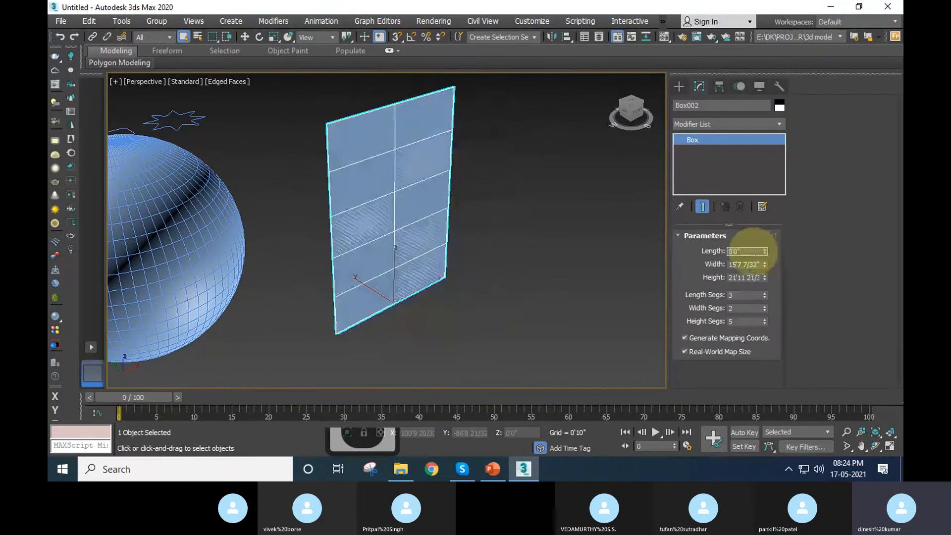
pyautogui.write("5'")
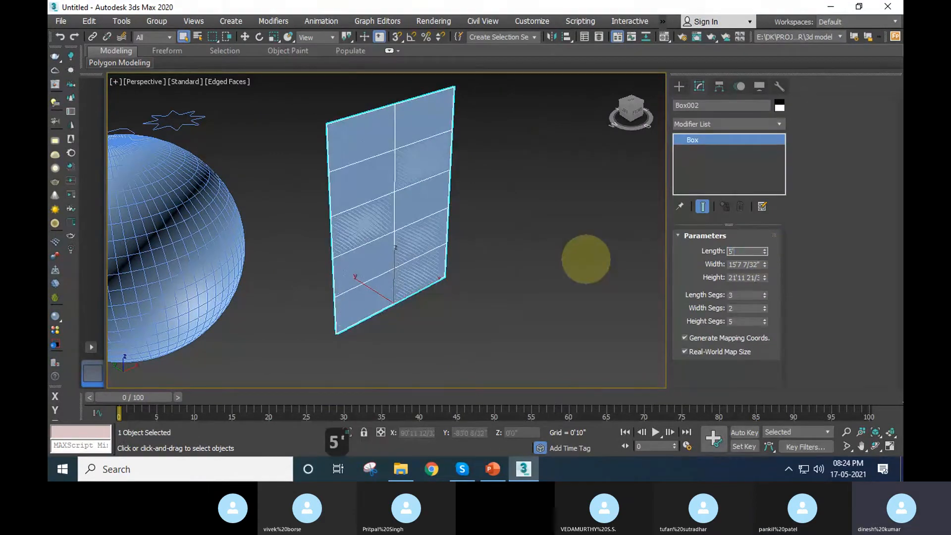
pyautogui.press('Return')
pyautogui.rightClick(765, 264)
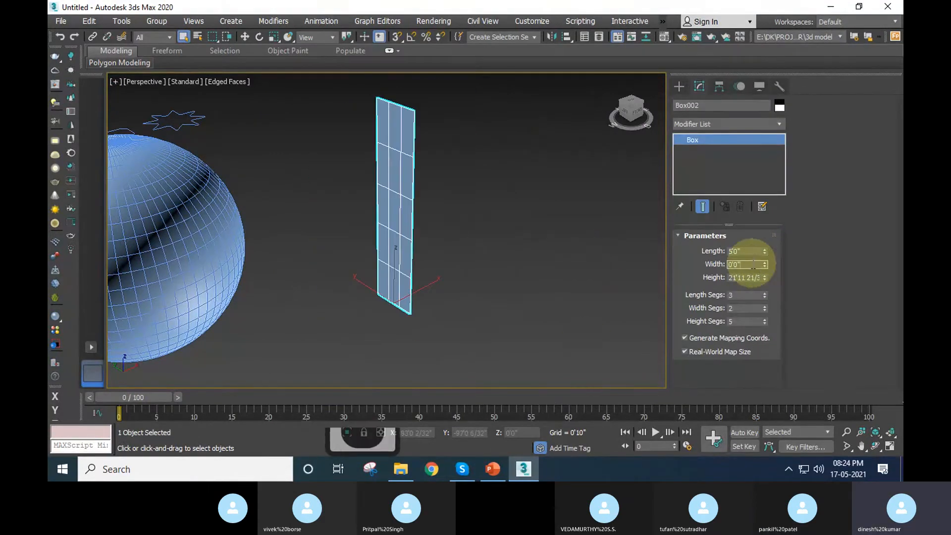
pyautogui.write("7'")
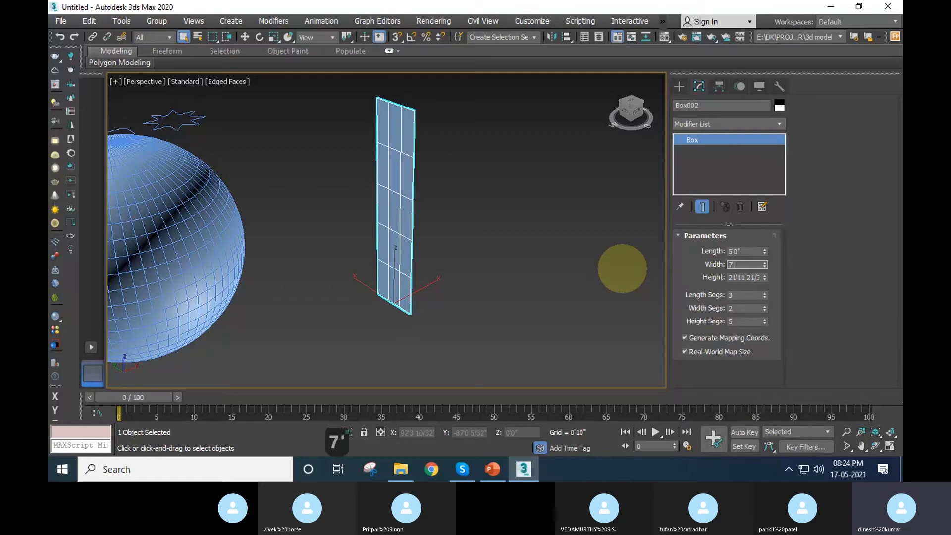
pyautogui.press('Return')
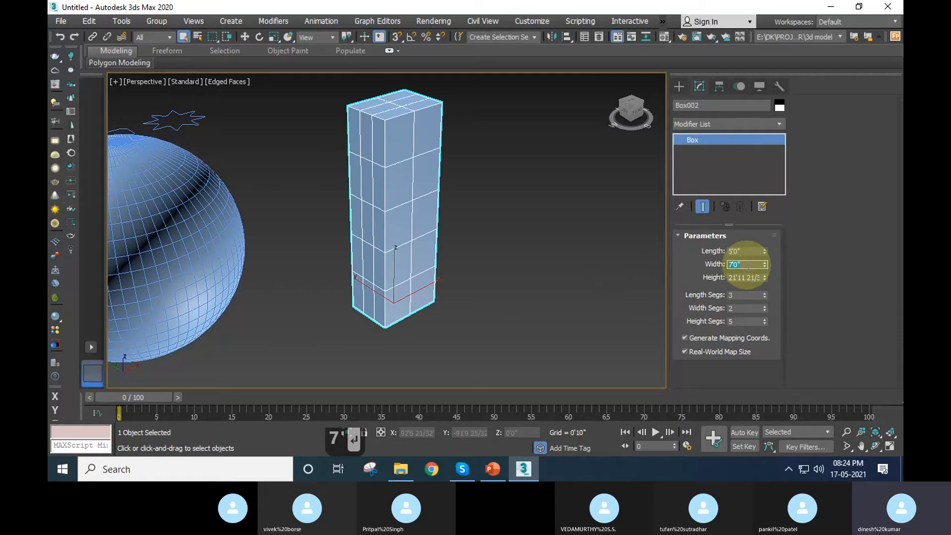
pyautogui.rightClick(765, 278)
pyautogui.press('Tab')
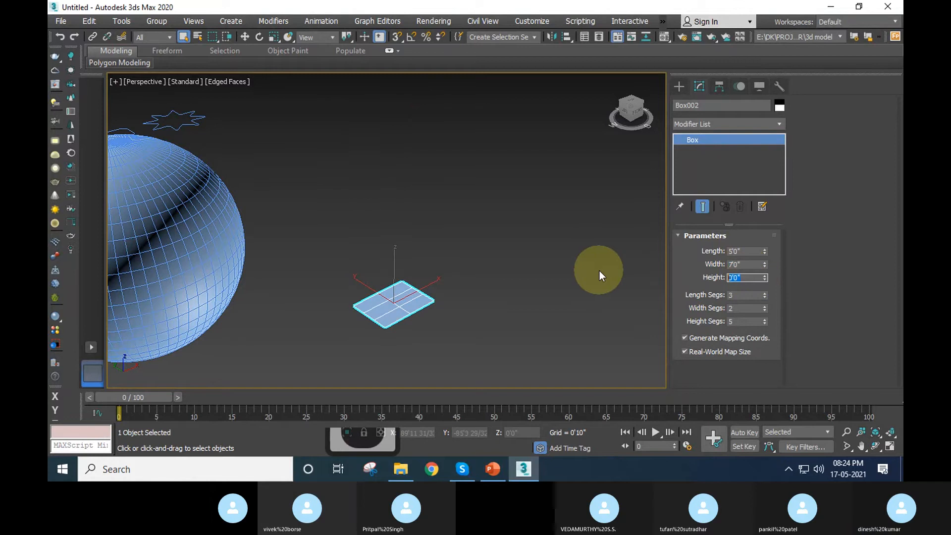
pyautogui.write("10'")
pyautogui.press('Return')
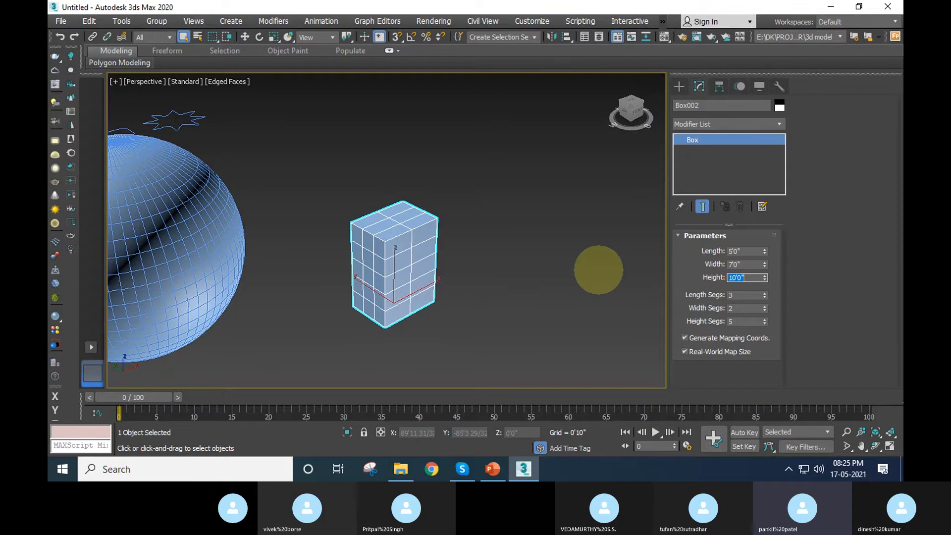
# Deselect the box and examine the layout of all scene objects in the maximized Top view.
pyautogui.click(552, 284)
pyautogui.scroll(-3, 516, 269)
pyautogui.moveTo(495, 292); pyautogui.dragTo(522, 288, button='middle')
pyautogui.hotkey('alt', 'w')
pyautogui.hotkey('alt', 'w')
pyautogui.scroll(-5, 397, 220)
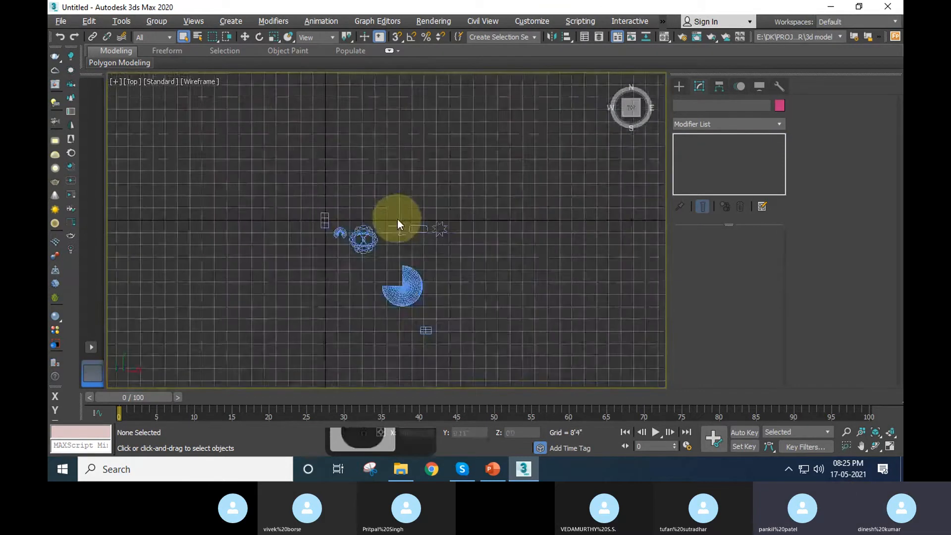
pyautogui.scroll(-2, 397, 219)
pyautogui.moveTo(472, 229); pyautogui.dragTo(379, 245, button='middle')
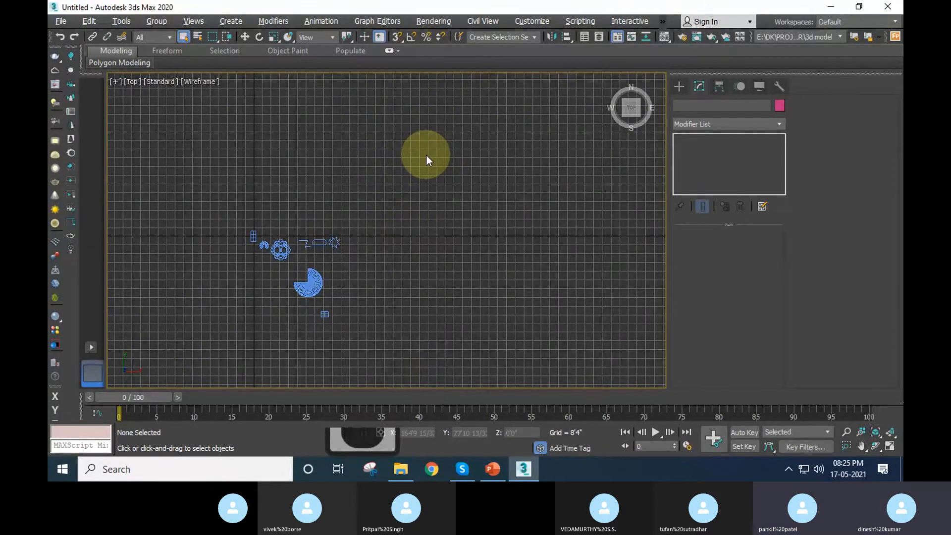
pyautogui.scroll(3, 440, 292)
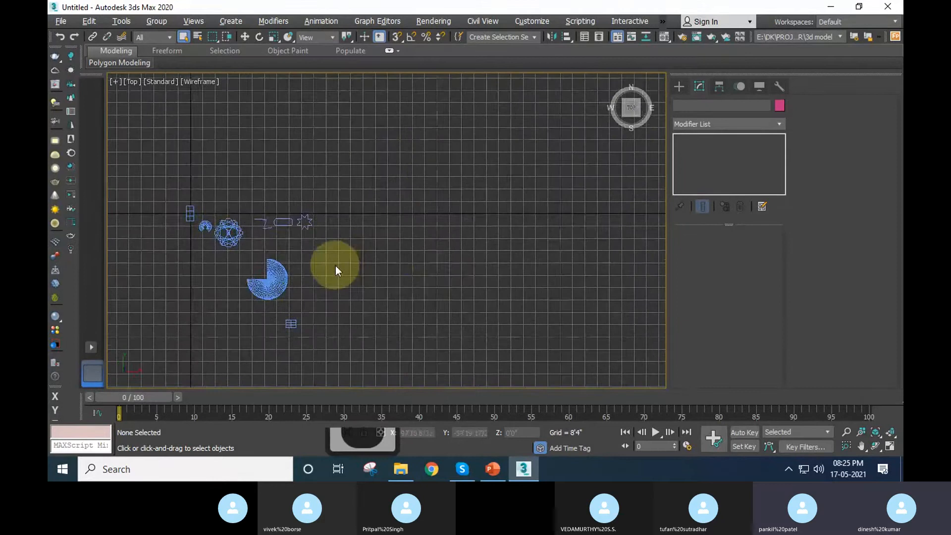
pyautogui.moveTo(335, 267); pyautogui.dragTo(363, 268, button='middle')
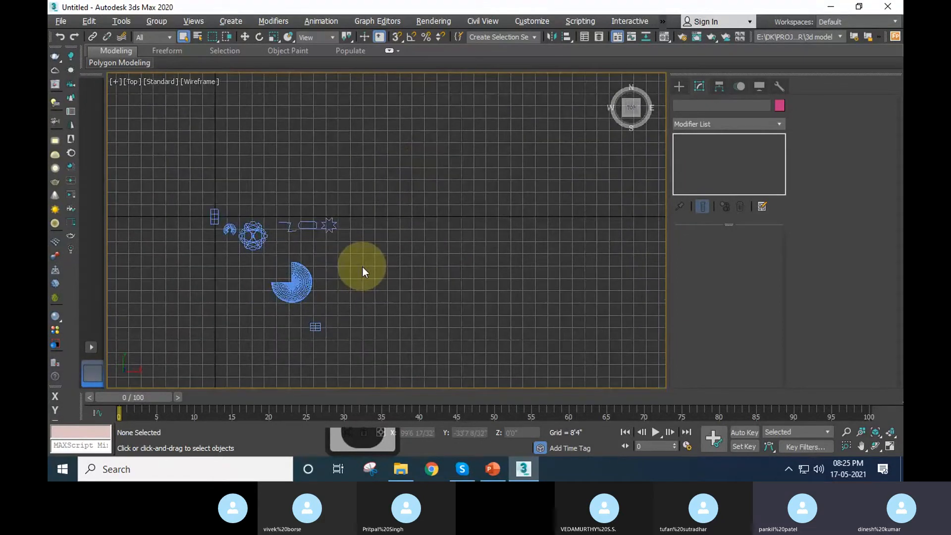
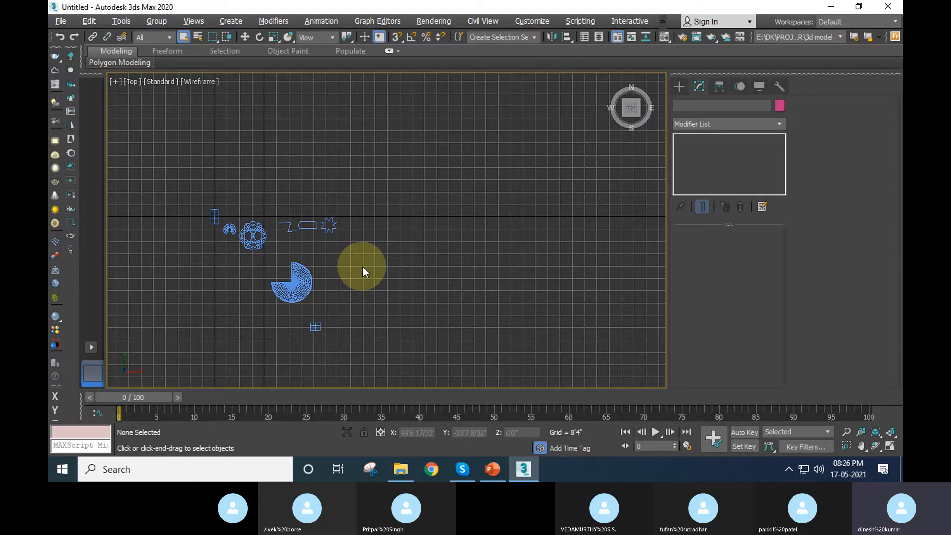
# Select all the objects in the scene and delete them.
pyautogui.moveTo(225, 260); pyautogui.dragTo(266, 248, button='middle')
pyautogui.scroll(2, 267, 247)
pyautogui.moveTo(201, 131); pyautogui.dragTo(542, 380)
pyautogui.moveTo(502, 358); pyautogui.dragTo(503, 315, button='middle')
pyautogui.hotkey('alt', 'w')
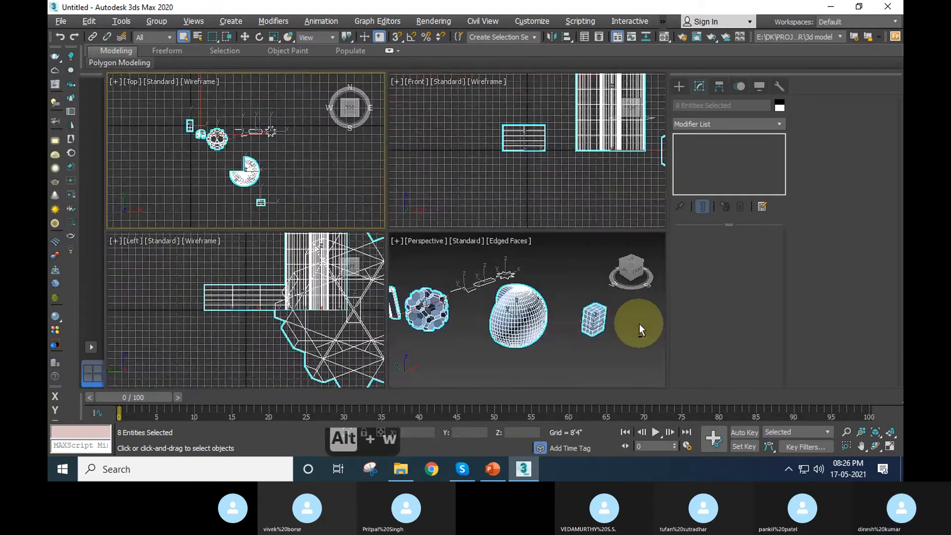
pyautogui.click(892, 432)
pyautogui.click(512, 333)
pyautogui.moveTo(421, 277); pyautogui.dragTo(647, 388)
pyautogui.press('Delete')
# Maximize the Perspective viewport and frame the empty home grid with Zoom Extents All.
pyautogui.hotkey('alt', 'w')
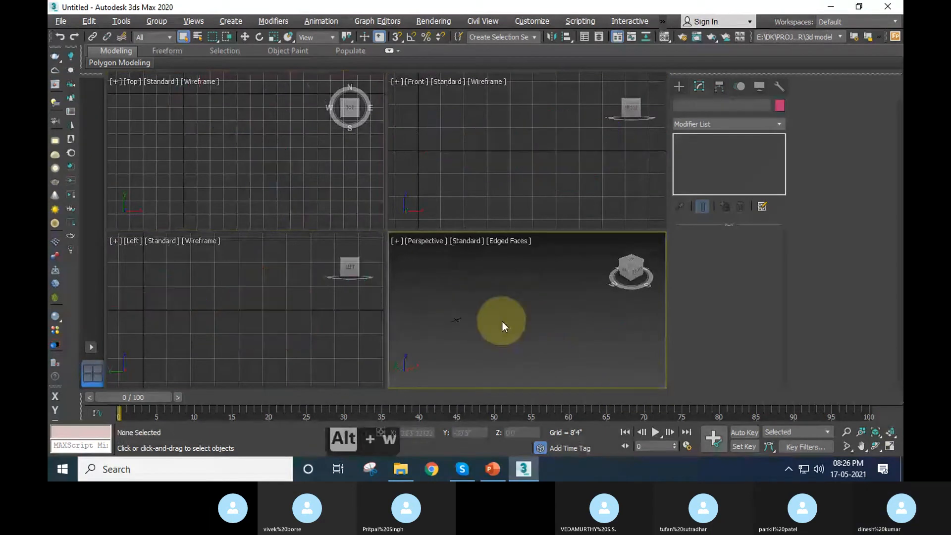
pyautogui.moveTo(332, 297); pyautogui.dragTo(486, 358, button='middle')
pyautogui.scroll(6, 312, 272)
pyautogui.scroll(3, 405, 293)
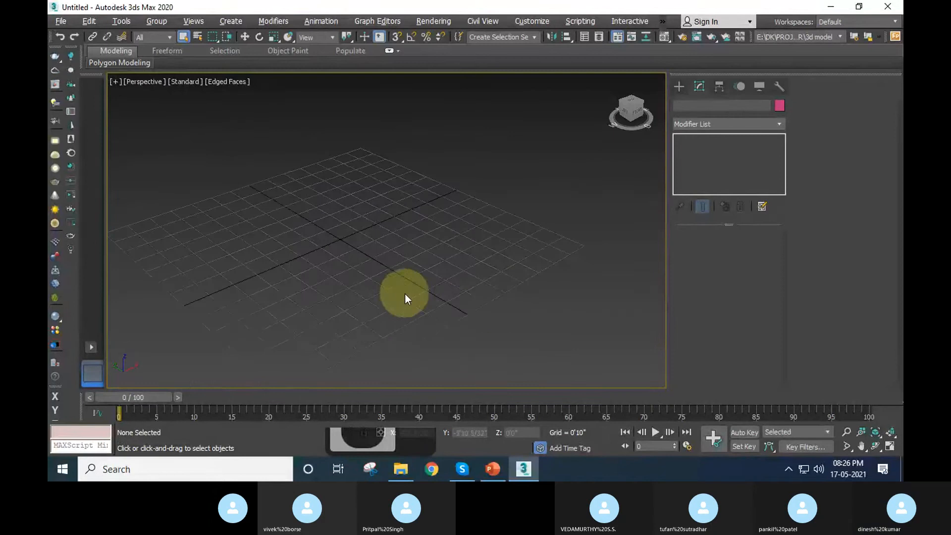
pyautogui.click(895, 432)
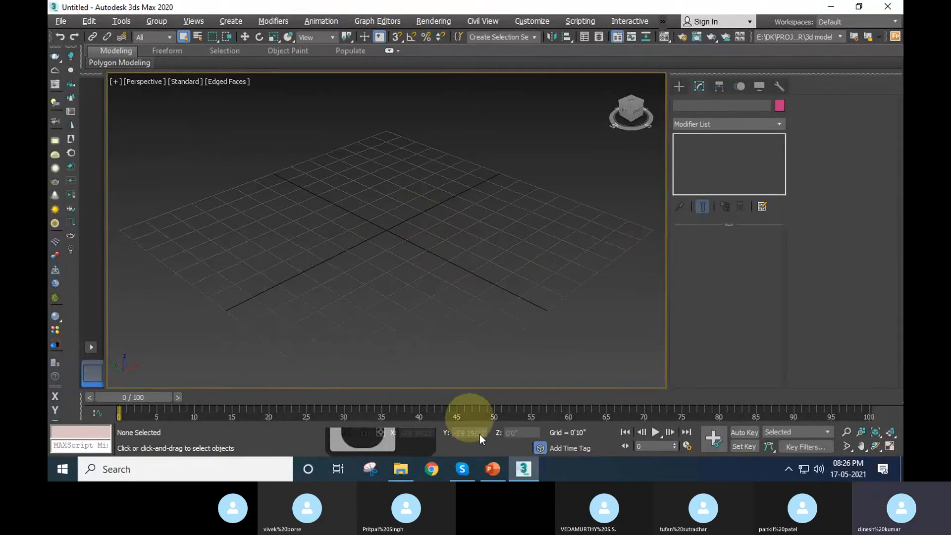
# Check the viewport controls slide in PowerPoint and the Skype call, returning to 3ds Max and closing the floating call window.
pyautogui.click(492, 469)
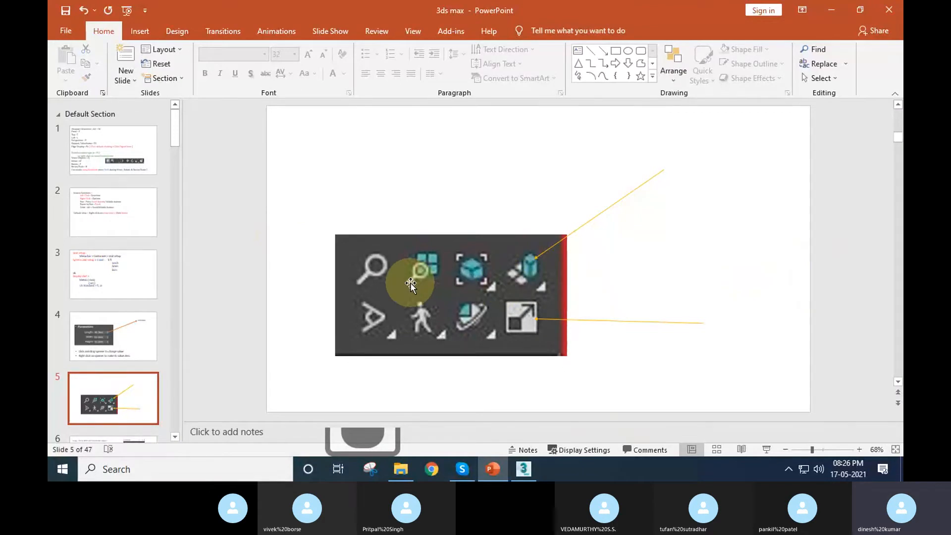
pyautogui.click(530, 468)
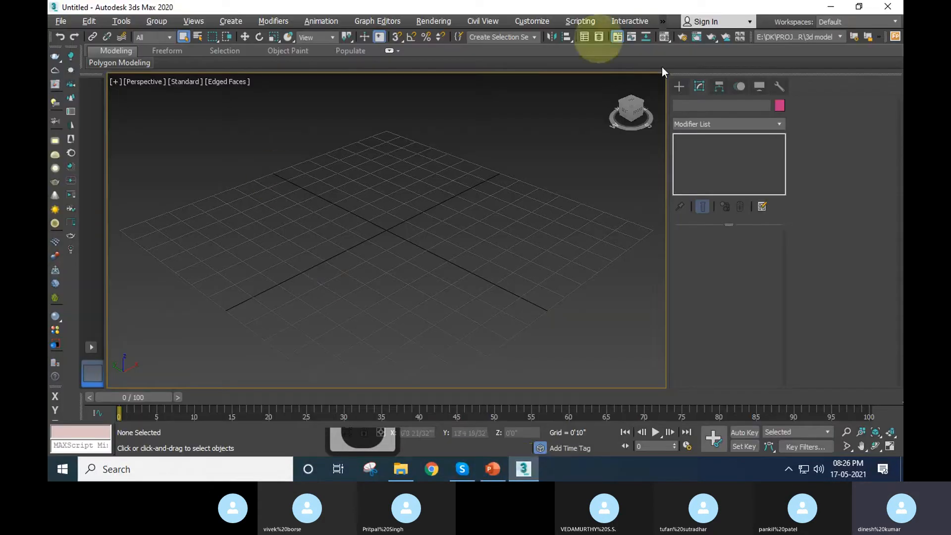
pyautogui.click(461, 471)
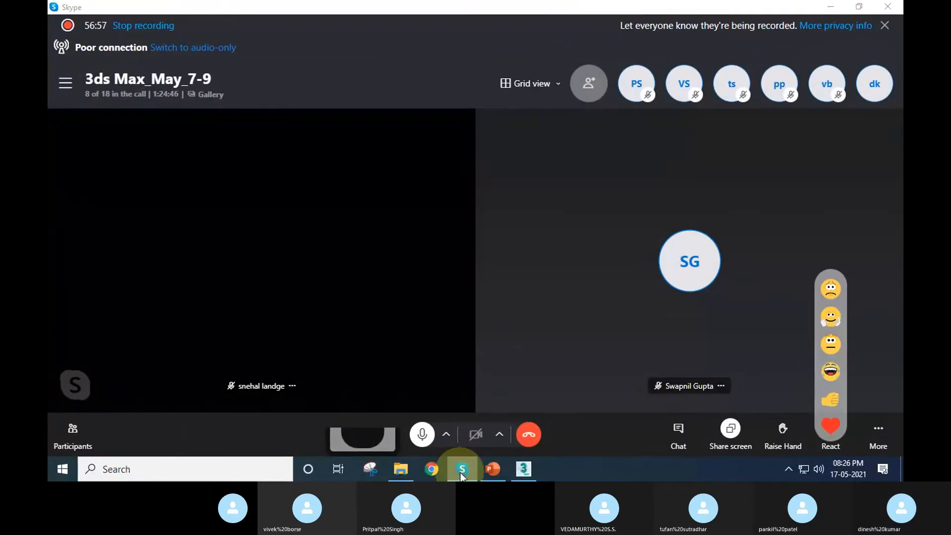
pyautogui.click(460, 471)
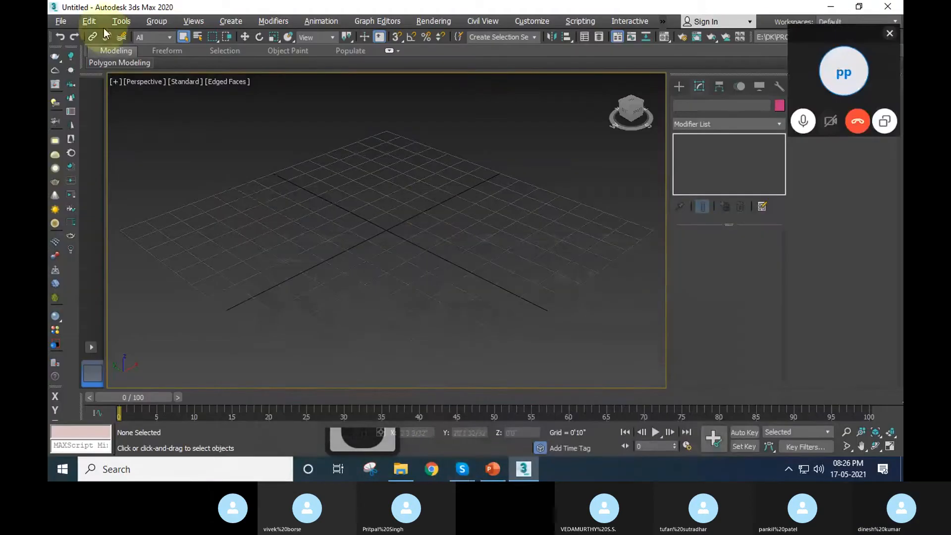
pyautogui.click(890, 34)
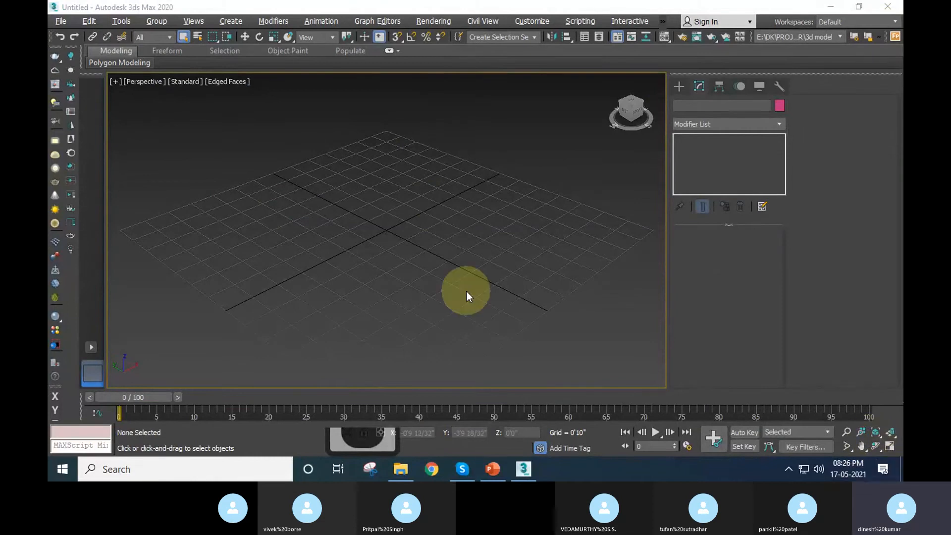
# Annotate the screen with a green arrow and a green rectangle marking the viewport navigation controls.
pyautogui.hotkey('ctrl', '2')
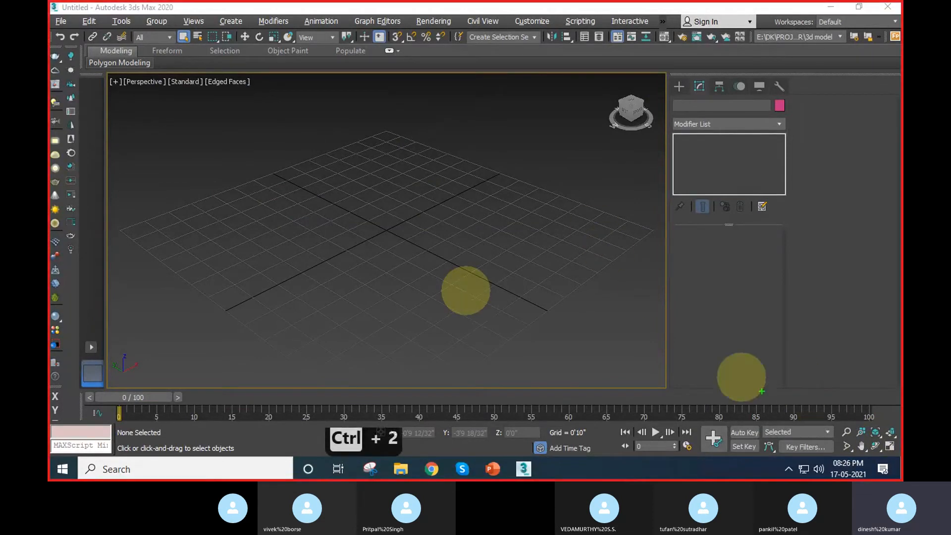
pyautogui.keyDown('ctrl'); pyautogui.keyDown('shift'); pyautogui.moveTo(855, 425); pyautogui.dragTo(477, 153); pyautogui.keyUp('shift'); pyautogui.keyUp('ctrl')
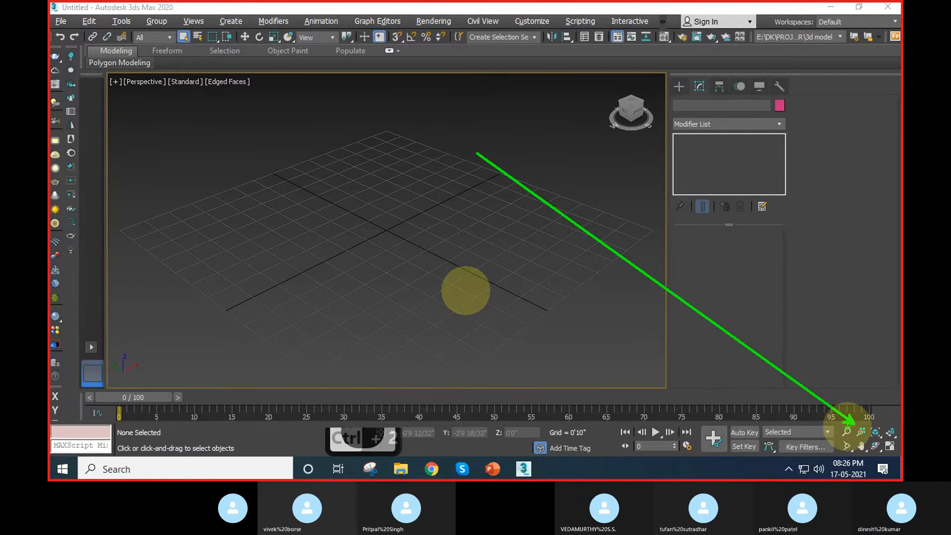
pyautogui.keyDown('ctrl'); pyautogui.moveTo(838, 416); pyautogui.dragTo(901, 456); pyautogui.keyUp('ctrl')
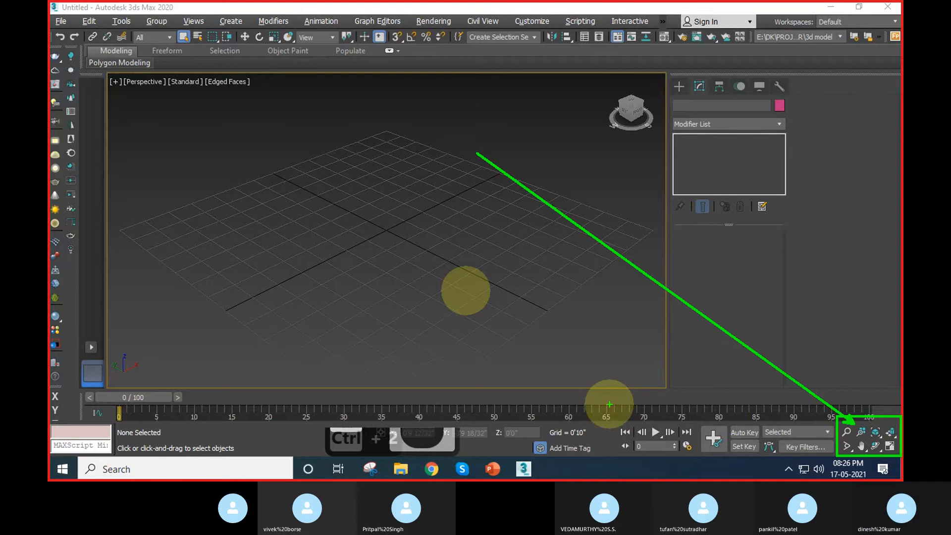
# Divide the marked navigation controls with a red line, outline Zoom Extents All in red, and leave annotation mode.
pyautogui.hotkey('ctrl', '2')
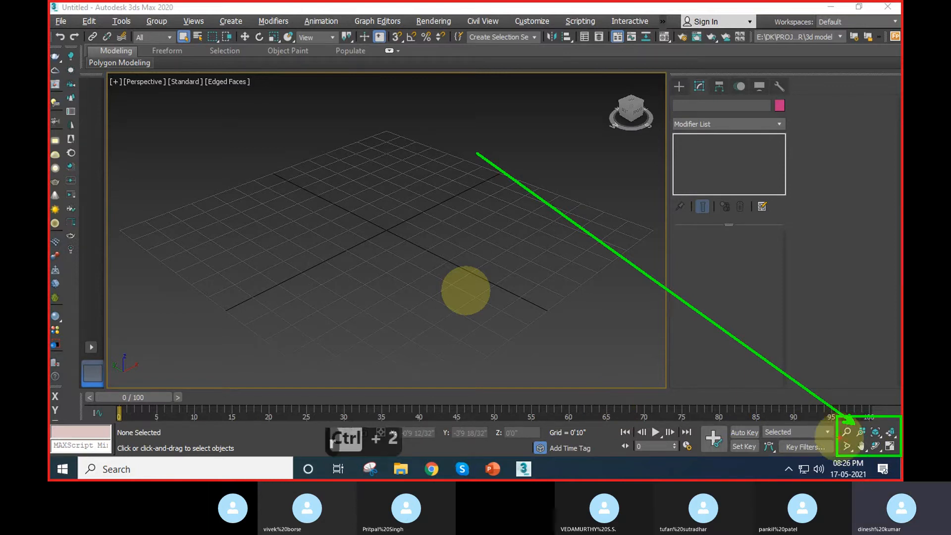
pyautogui.keyDown('shift'); pyautogui.moveTo(833, 440); pyautogui.dragTo(903, 440); pyautogui.keyUp('shift')
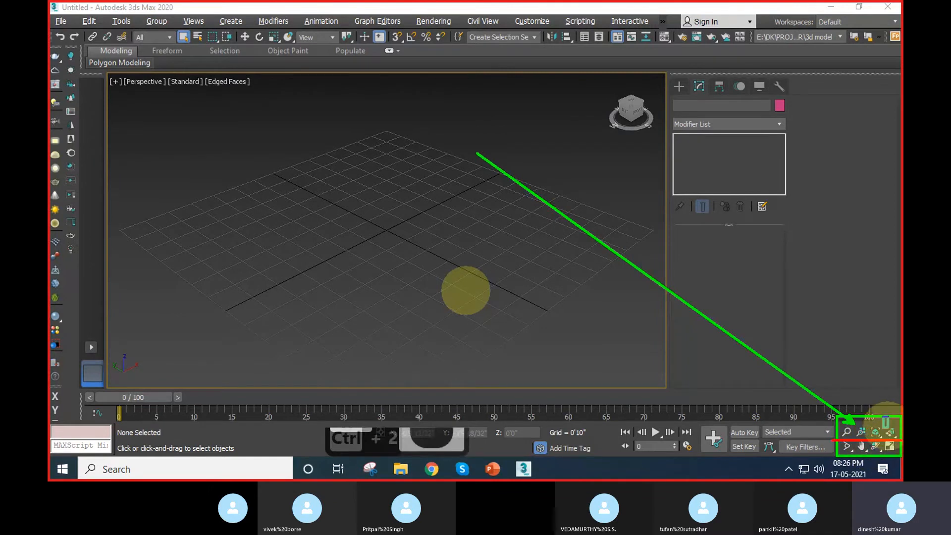
pyautogui.keyDown('ctrl'); pyautogui.moveTo(884, 417); pyautogui.dragTo(901, 439); pyautogui.keyUp('ctrl')
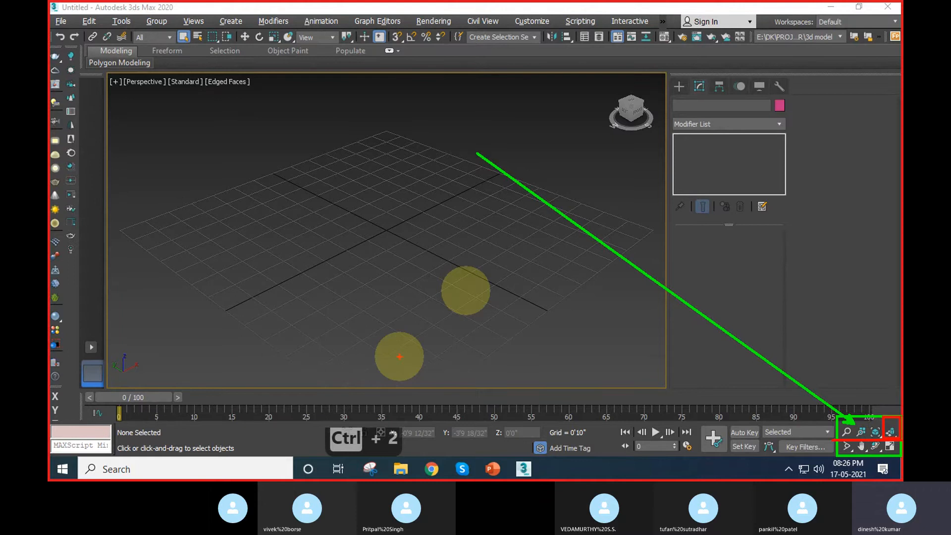
pyautogui.hotkey('ctrl', '1')
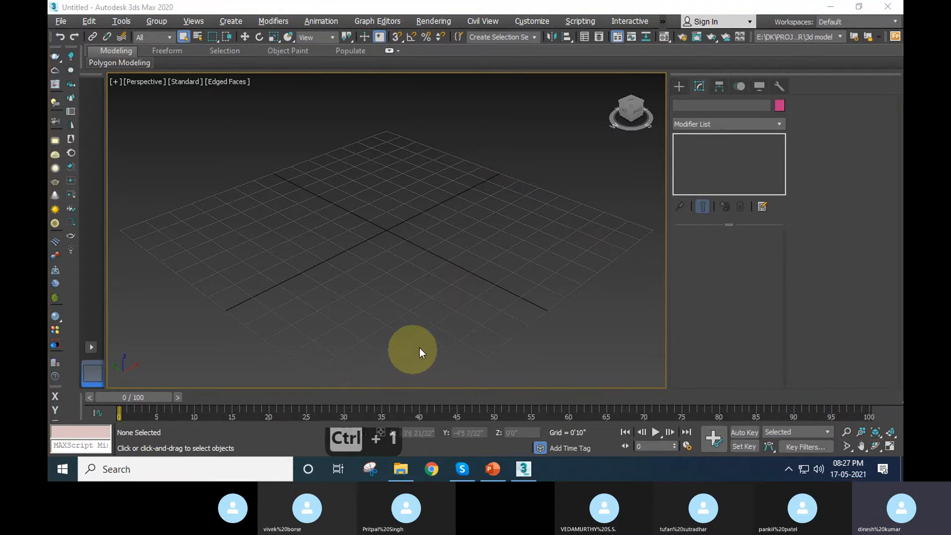
# Create a teapot at the centre of the home grid and leave it deselected with no creation tool active.
pyautogui.click(675, 85)
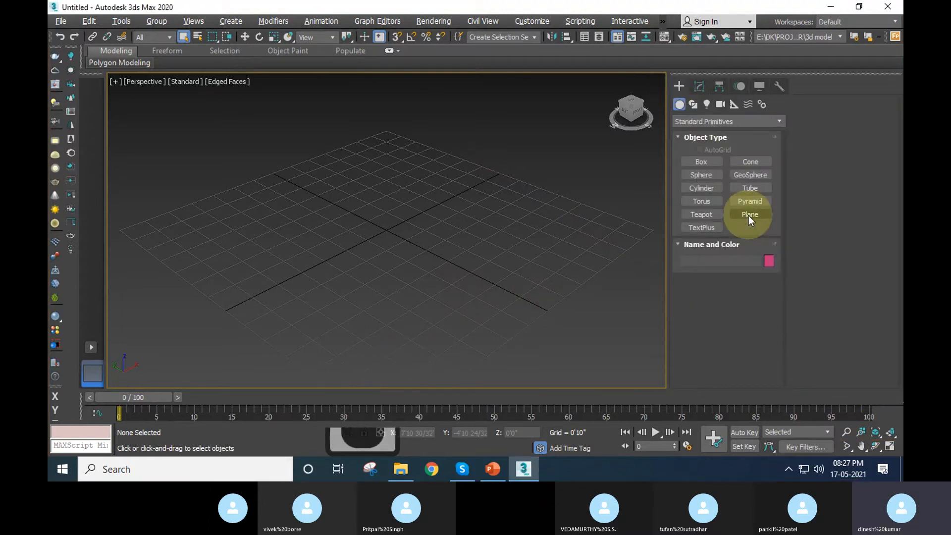
pyautogui.click(707, 214)
pyautogui.moveTo(388, 234); pyautogui.dragTo(405, 267)
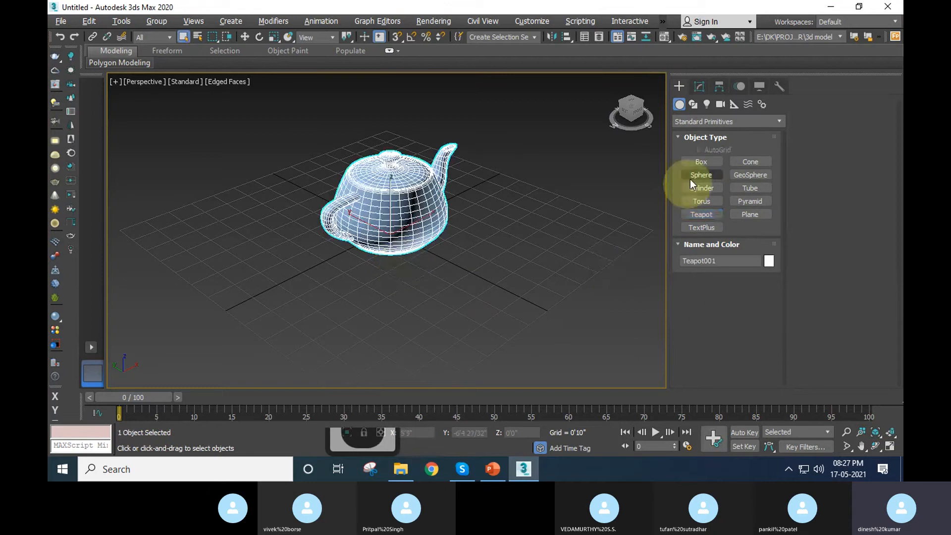
pyautogui.click(694, 165)
pyautogui.moveTo(438, 298); pyautogui.dragTo(446, 303, button='middle')
pyautogui.rightClick(506, 302)
pyautogui.click(505, 301)
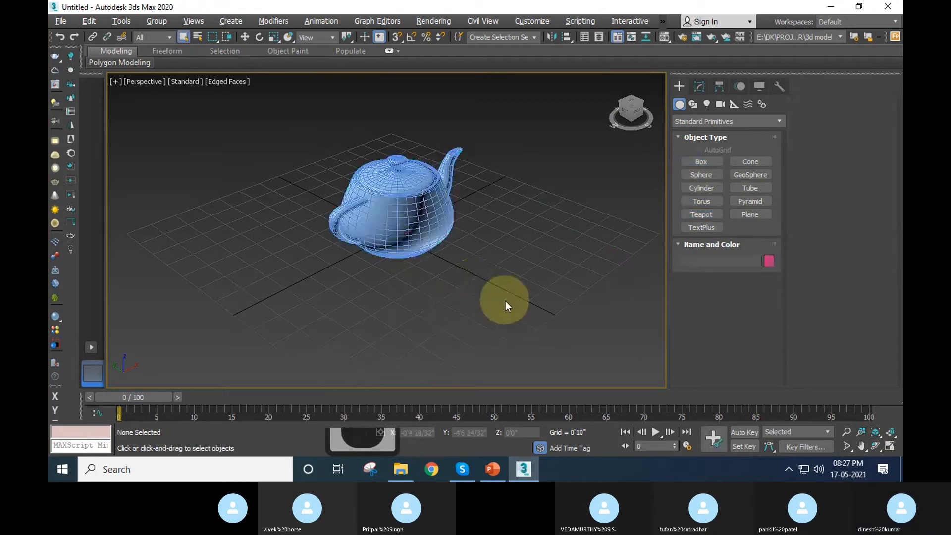
# Switch to the four-viewport layout and zoom and pan the Top, Front, Left and Perspective views away from their framing of the teapot.
pyautogui.hotkey('alt', 'w')
pyautogui.click(144, 118)
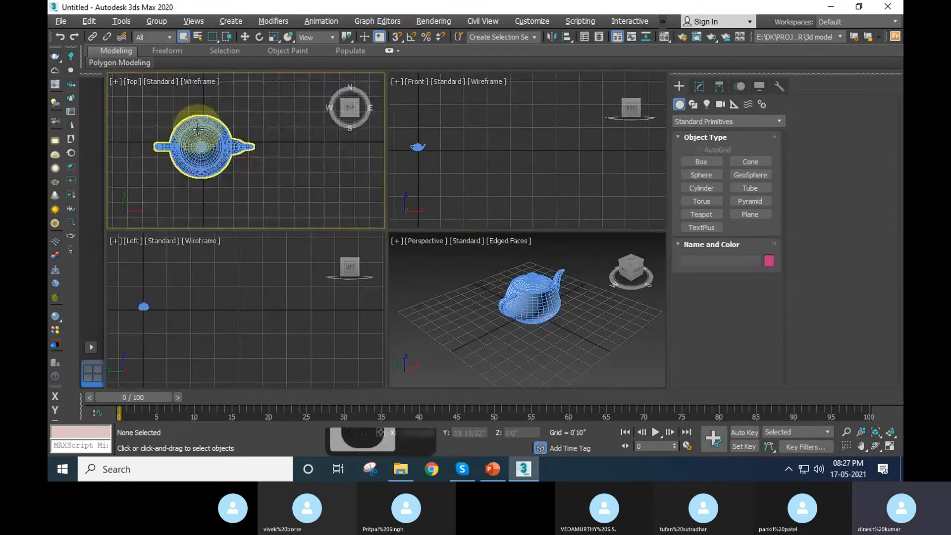
pyautogui.scroll(10, 216, 201)
pyautogui.scroll(-8, 483, 158)
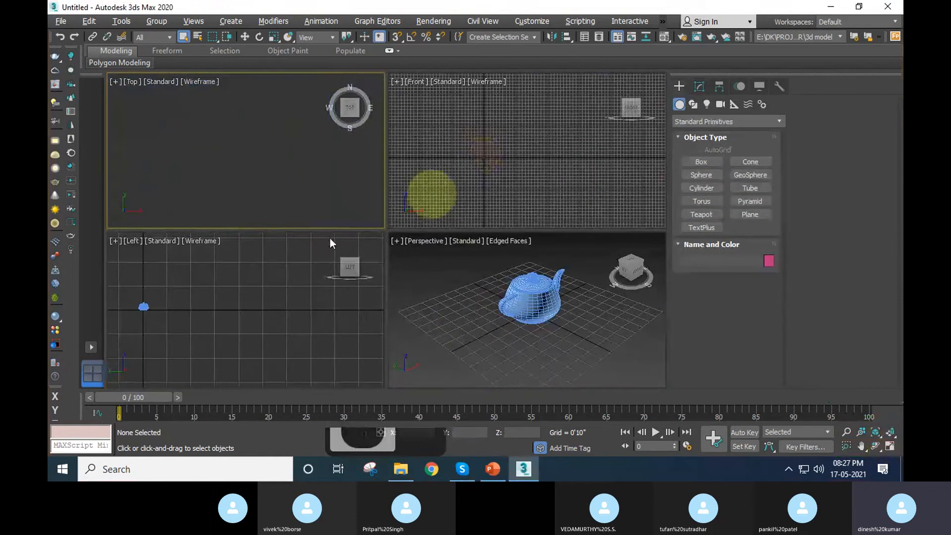
pyautogui.scroll(4, 228, 268)
pyautogui.moveTo(308, 271); pyautogui.dragTo(108, 336, button='middle')
pyautogui.scroll(5, 180, 308)
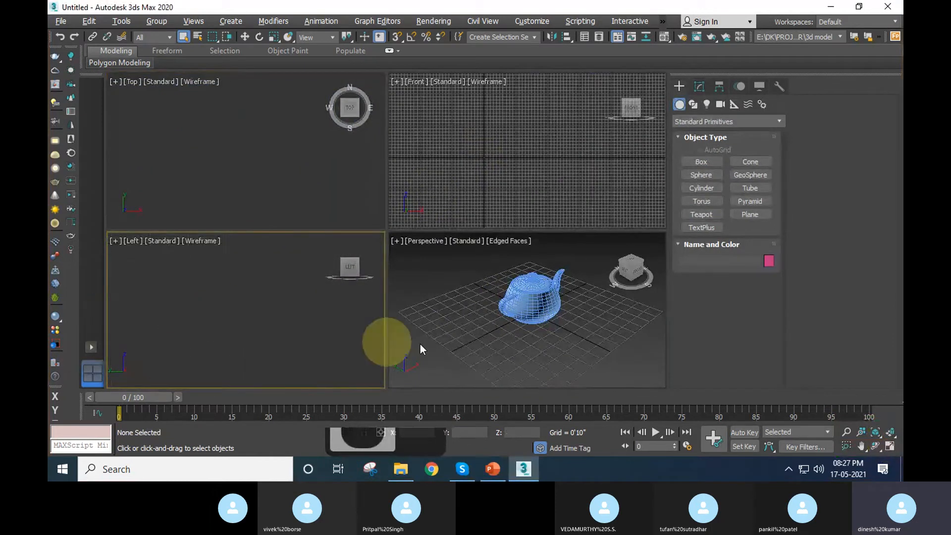
pyautogui.scroll(10, 510, 314)
pyautogui.scroll(-3, 607, 322)
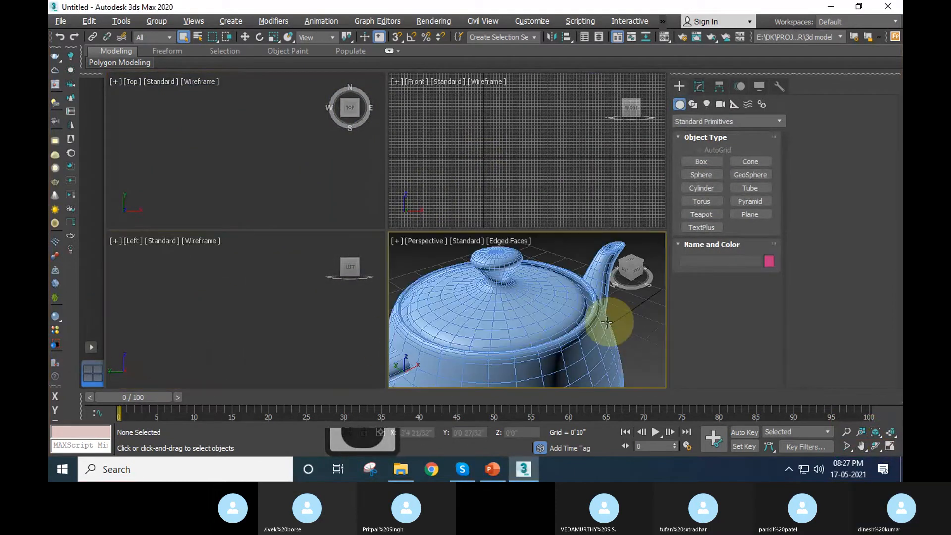
# Apply Zoom Extents All Selected with nothing selected, and again with the teapot selected.
pyautogui.click(895, 430)
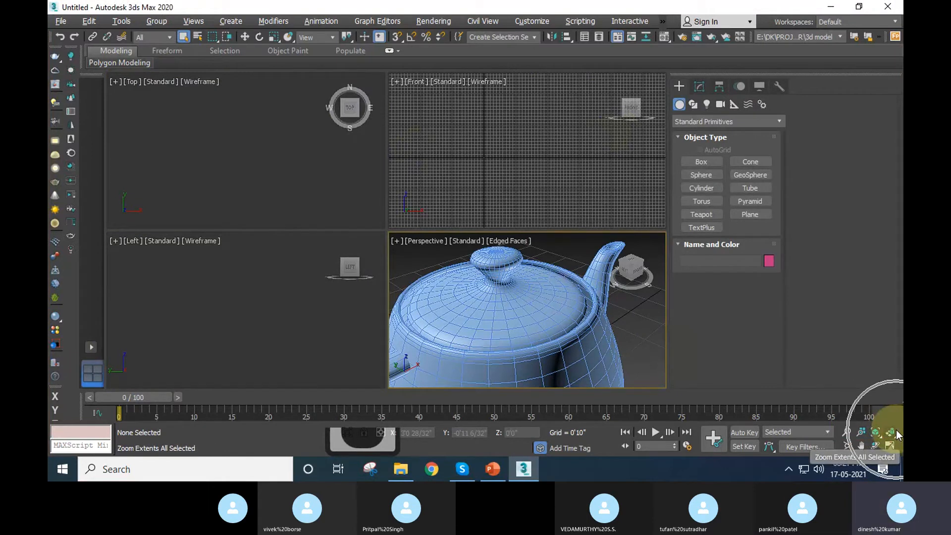
pyautogui.click(896, 430)
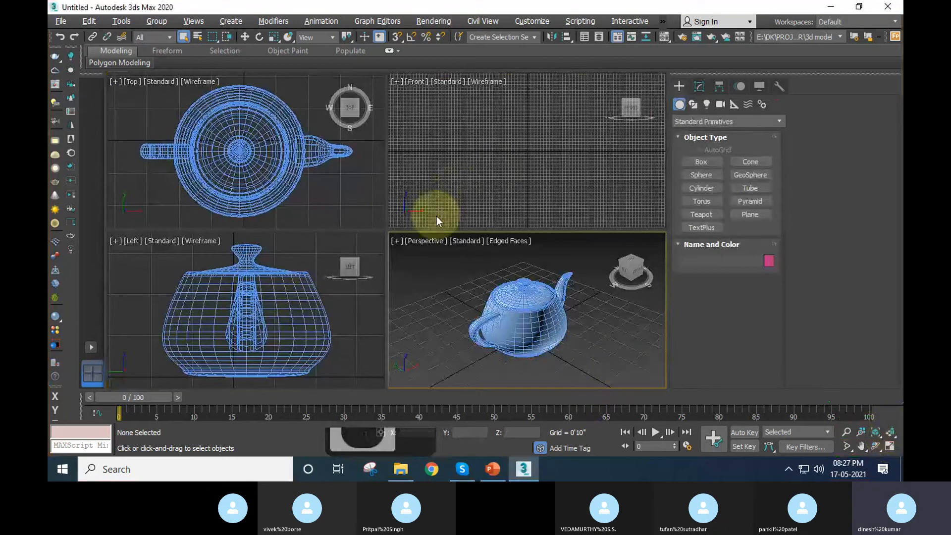
pyautogui.click(520, 118)
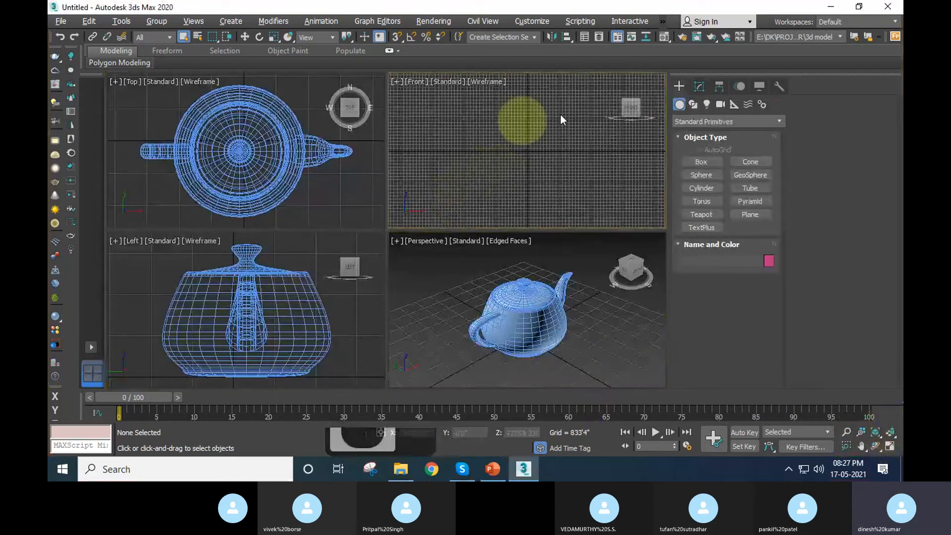
pyautogui.click(542, 309)
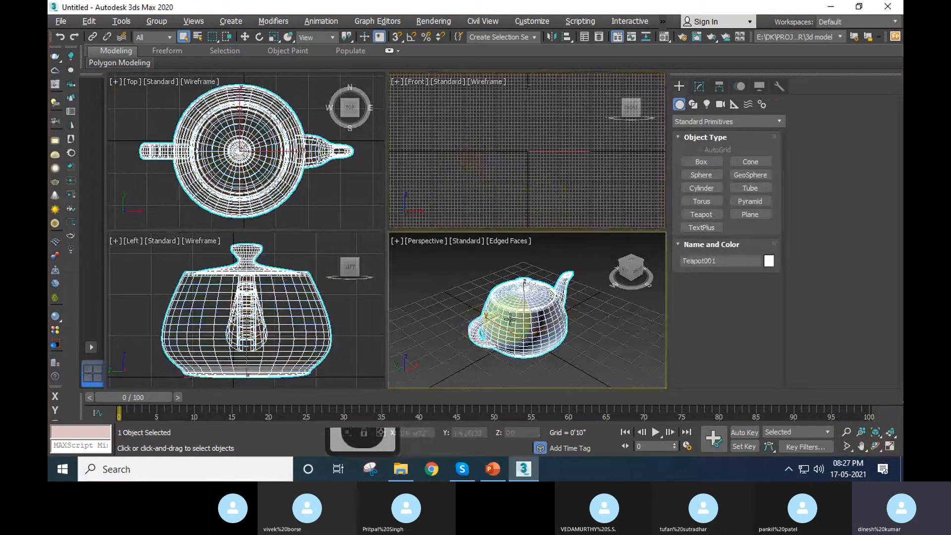
pyautogui.click(891, 436)
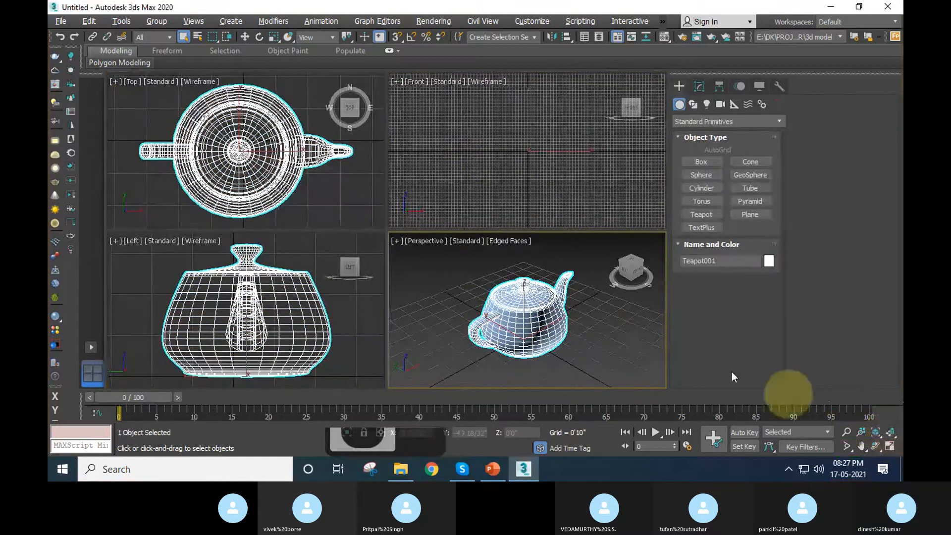
# Zoom the Perspective and Front views off the teapot, and reframe the selected teapot in every viewport with Zoom Extents All Selected.
pyautogui.click(443, 287)
pyautogui.scroll(-3, 474, 263)
pyautogui.click(495, 131)
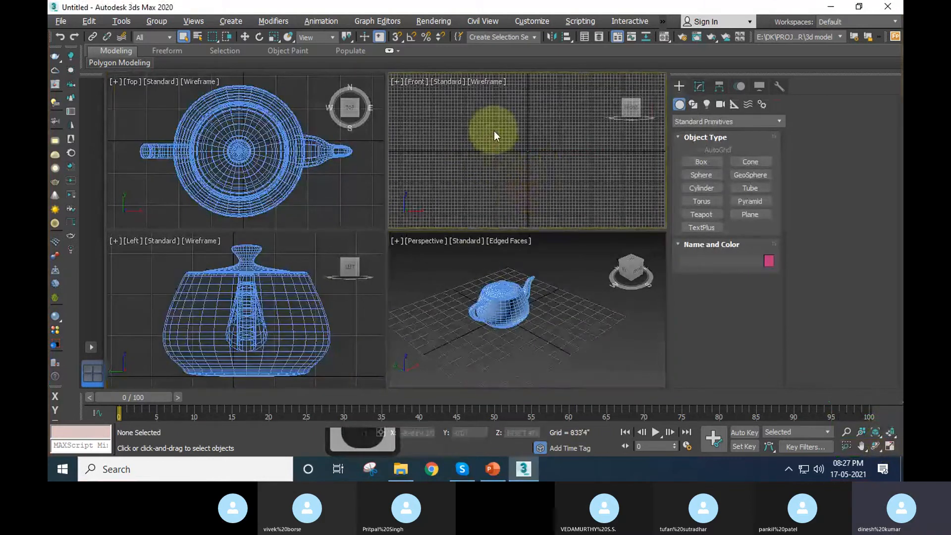
pyautogui.moveTo(495, 131); pyautogui.dragTo(531, 168)
pyautogui.scroll(-10, 528, 162)
pyautogui.moveTo(529, 162); pyautogui.dragTo(528, 179, button='middle')
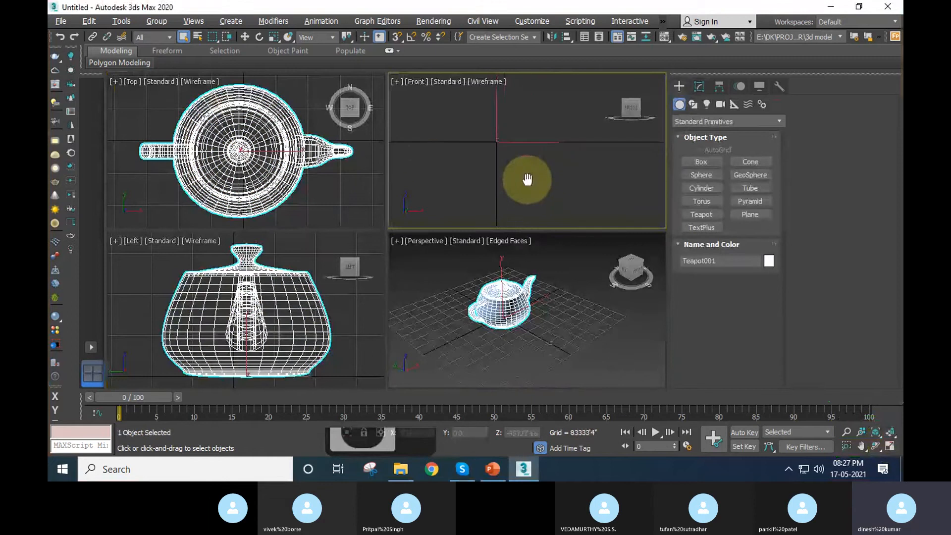
pyautogui.moveTo(418, 162); pyautogui.dragTo(598, 235)
pyautogui.moveTo(456, 118); pyautogui.dragTo(510, 156)
pyautogui.scroll(5, 504, 150)
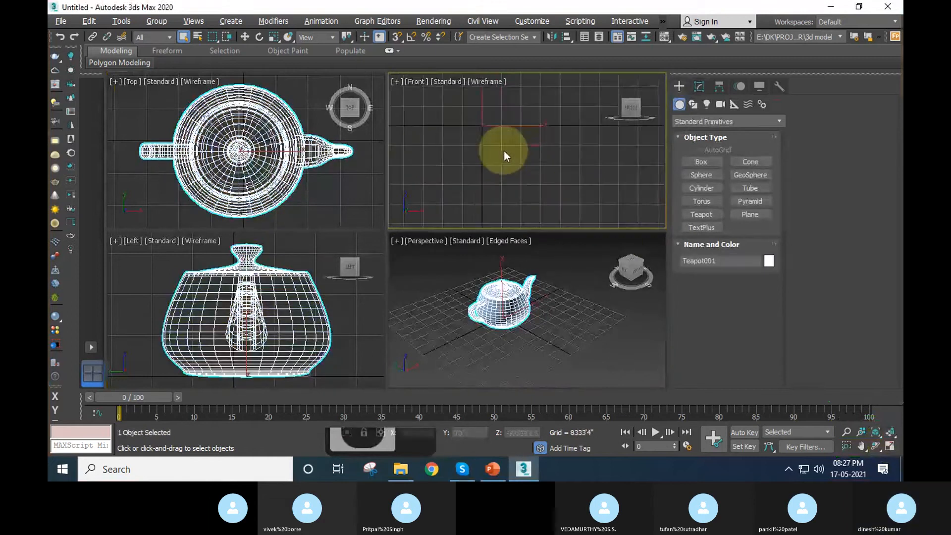
pyautogui.scroll(5, 504, 150)
pyautogui.moveTo(504, 151); pyautogui.dragTo(495, 134, button='middle')
pyautogui.scroll(5, 454, 105)
pyautogui.moveTo(453, 106); pyautogui.dragTo(616, 198, button='middle')
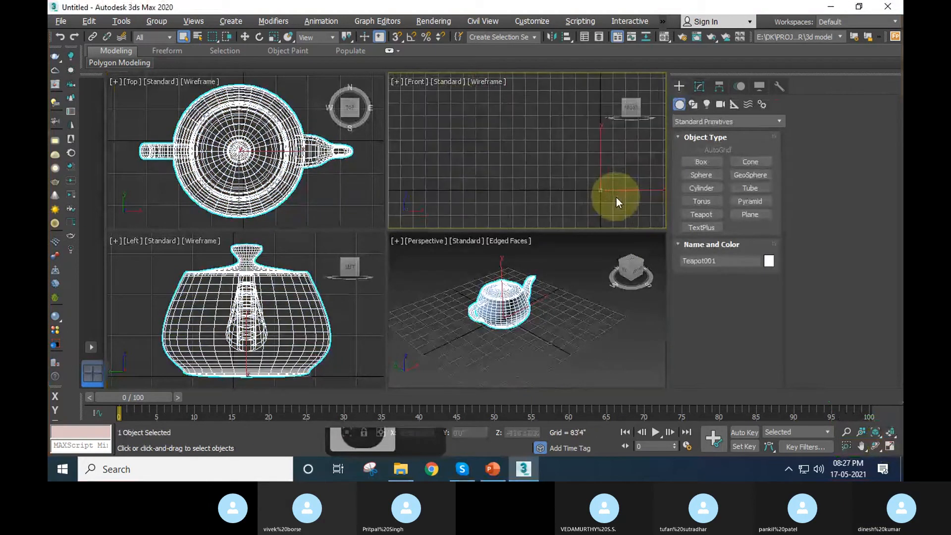
pyautogui.click(891, 433)
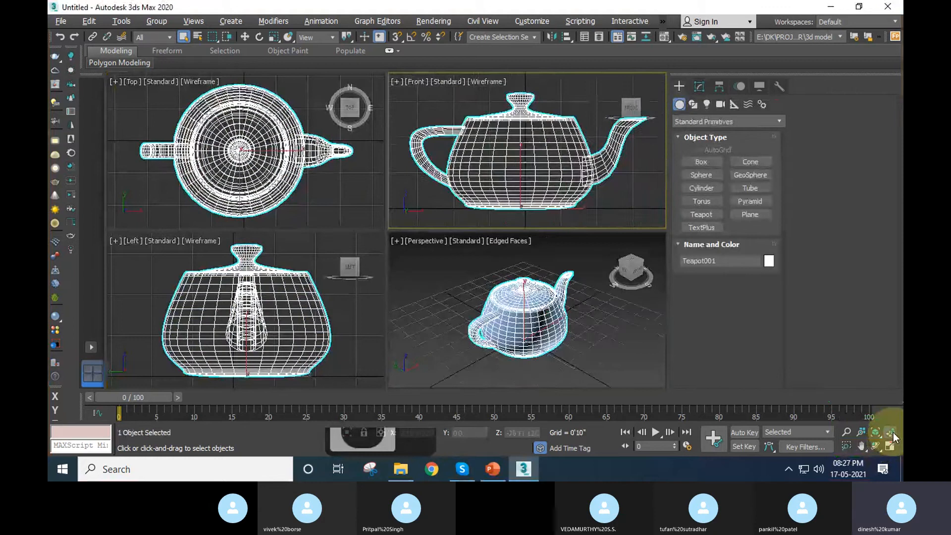
# Deselect the teapot and create a sphere with a radius of about 1'7" beside its handle in the Perspective view.
pyautogui.click(583, 323)
pyautogui.click(559, 328)
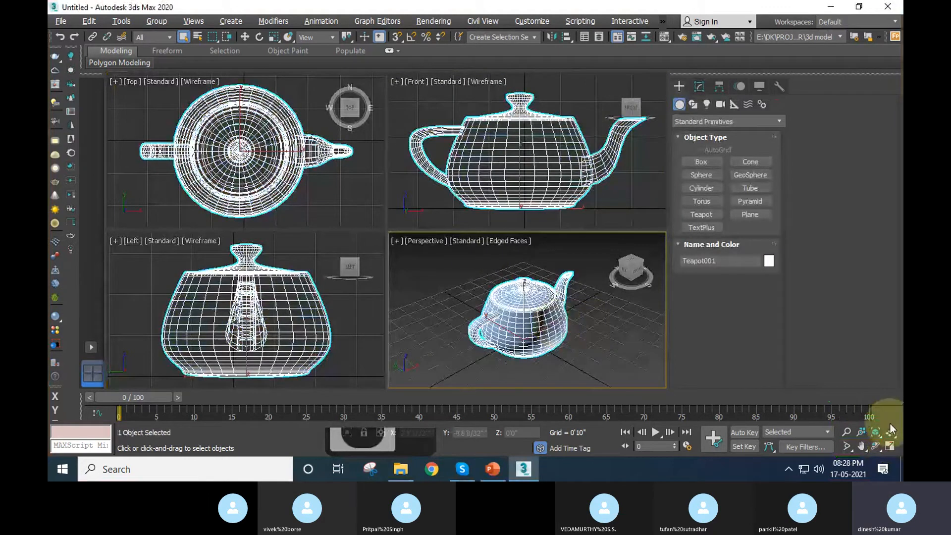
pyautogui.click(441, 322)
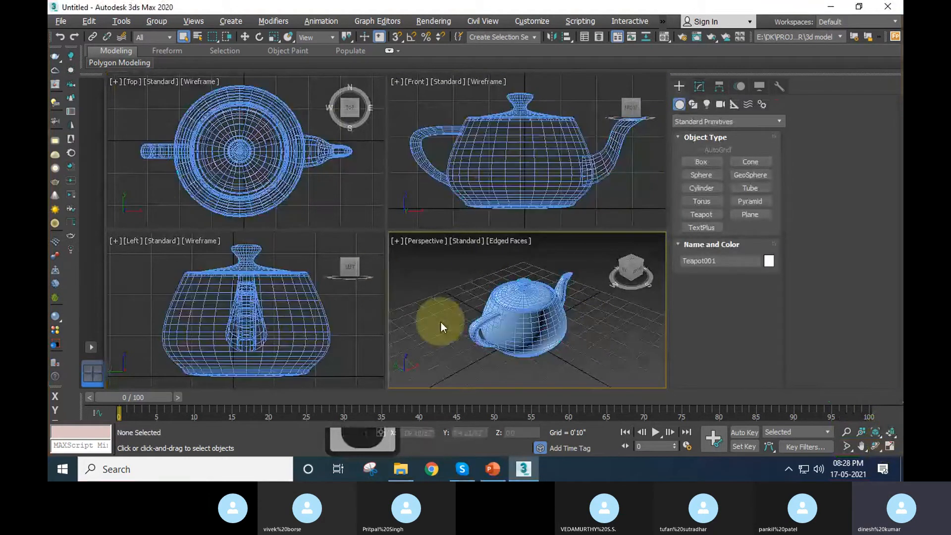
pyautogui.click(702, 175)
pyautogui.moveTo(397, 321)
pyautogui.mouseDown(button='middle')
pyautogui.moveTo(426, 325)
pyautogui.moveTo(467, 306)
pyautogui.mouseUp(button='middle')
pyautogui.moveTo(470, 335); pyautogui.dragTo(482, 357)
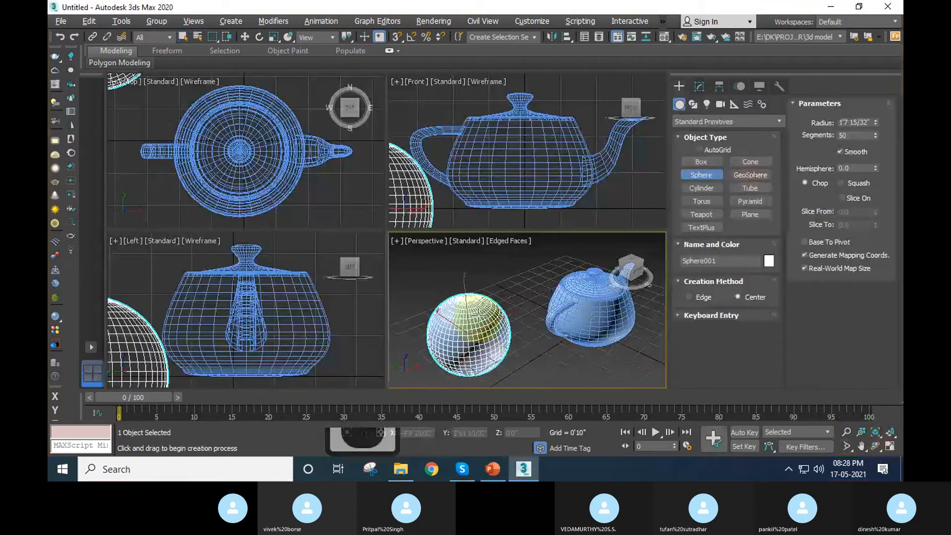
pyautogui.rightClick(480, 312)
# Create a cylinder between the sphere and the teapot in the Perspective view, slightly in front of them.
pyautogui.click(707, 186)
pyautogui.moveTo(497, 335); pyautogui.dragTo(477, 298, button='middle')
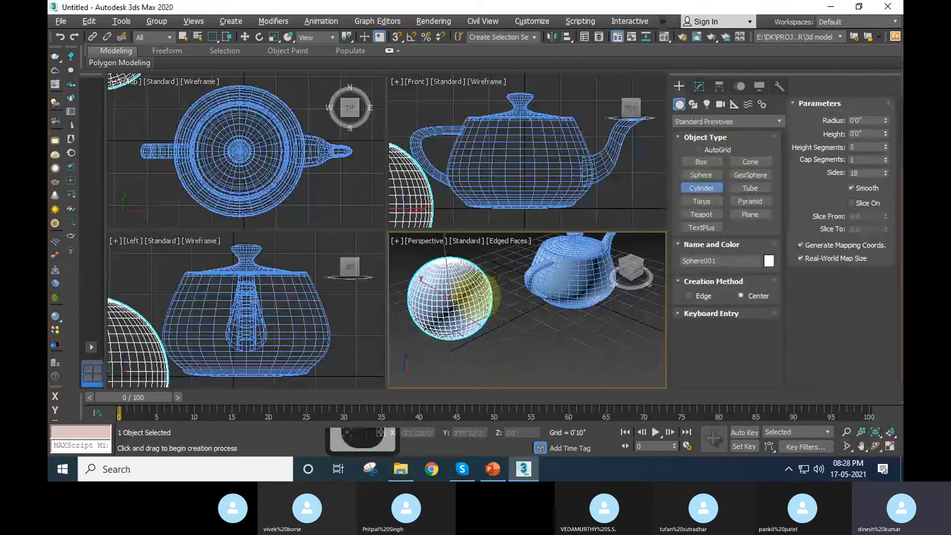
pyautogui.moveTo(523, 334); pyautogui.dragTo(537, 357)
pyautogui.click(515, 280)
pyautogui.rightClick(514, 279)
pyautogui.scroll(-2, 514, 278)
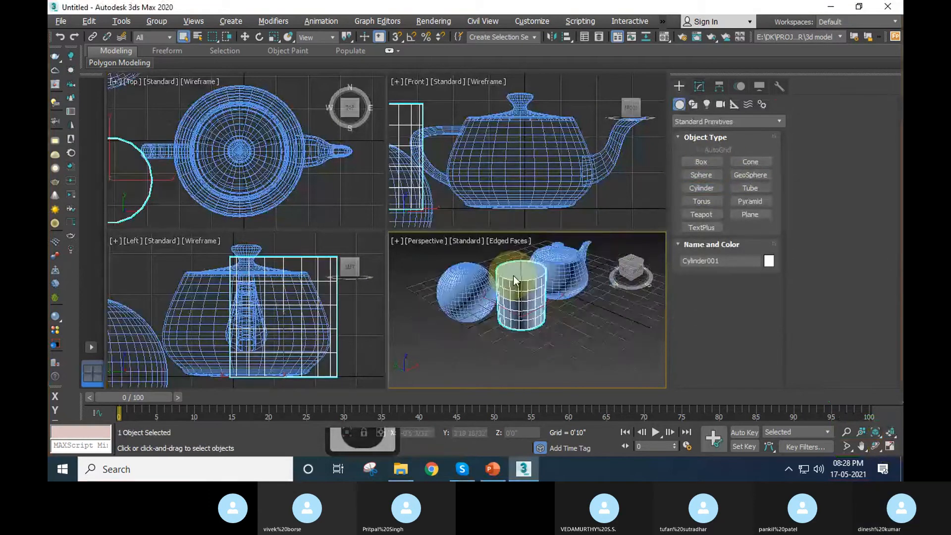
# Create a cone on the teapot's spout side with radii of about 2'11" and 0'6" and a height of about 2'7".
pyautogui.click(751, 162)
pyautogui.keyDown('alt'); pyautogui.moveTo(504, 351); pyautogui.dragTo(520, 318, button='middle'); pyautogui.keyUp('alt')
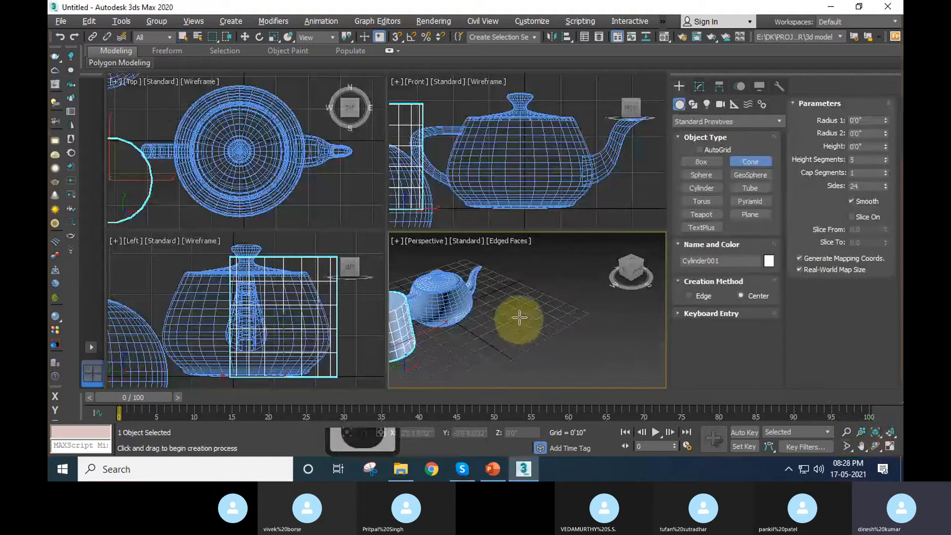
pyautogui.moveTo(520, 317); pyautogui.dragTo(542, 340)
pyautogui.click(525, 319)
pyautogui.click(545, 336)
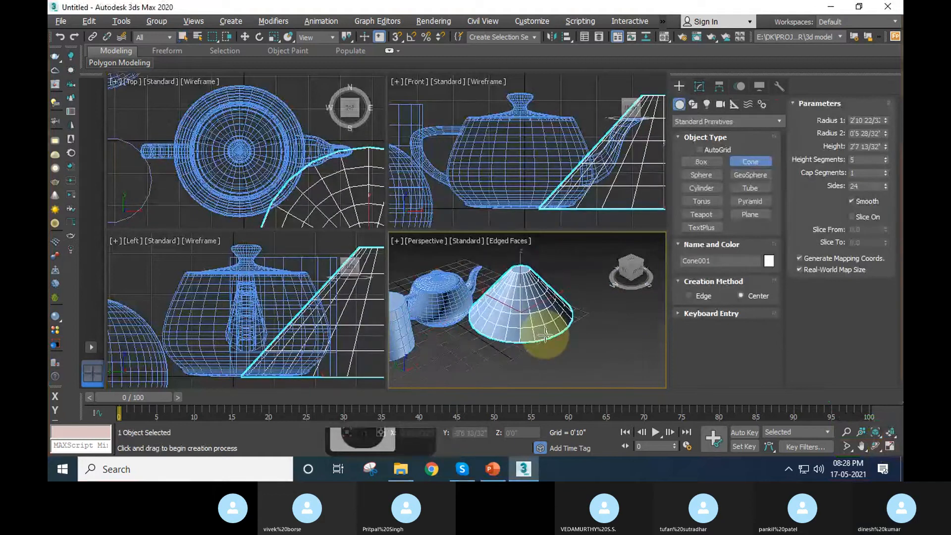
pyautogui.rightClick(545, 336)
pyautogui.scroll(-2, 602, 346)
# Compare Zoom Extents All Selected with nothing selected and with only the teapot selected, finishing with all four objects framed.
pyautogui.click(890, 432)
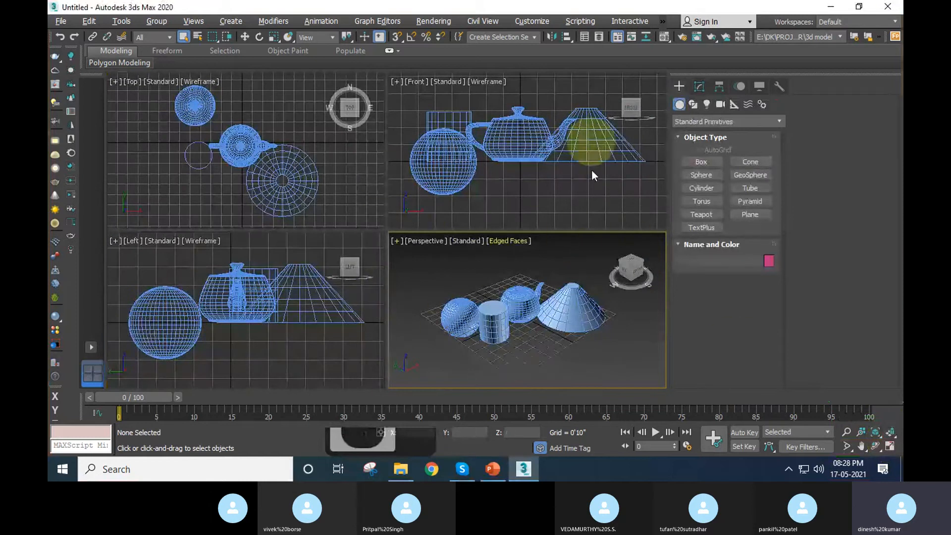
pyautogui.click(518, 312)
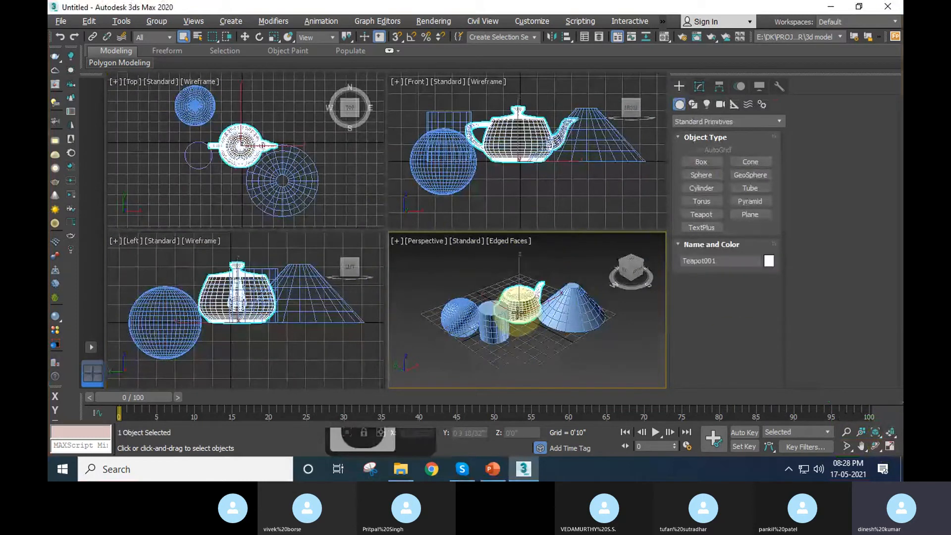
pyautogui.click(895, 433)
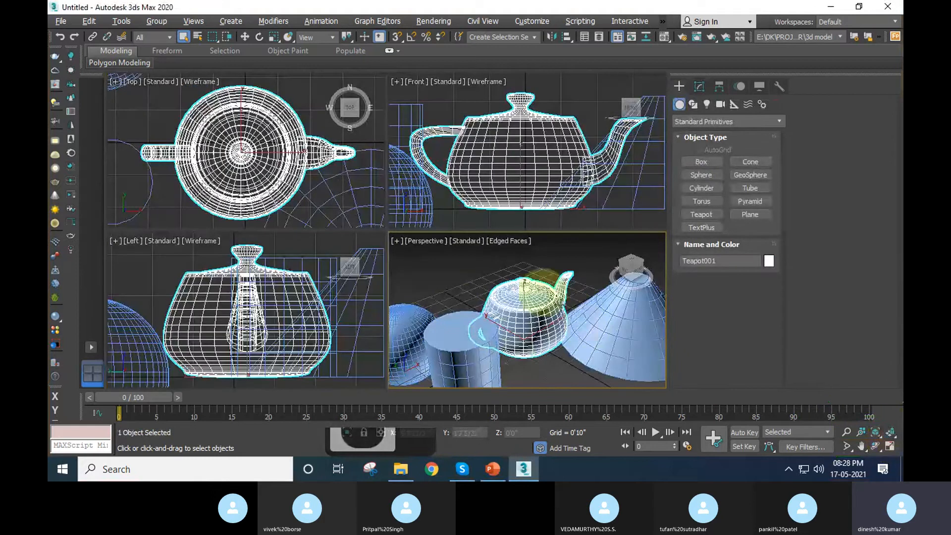
pyautogui.click(559, 324)
pyautogui.click(553, 325)
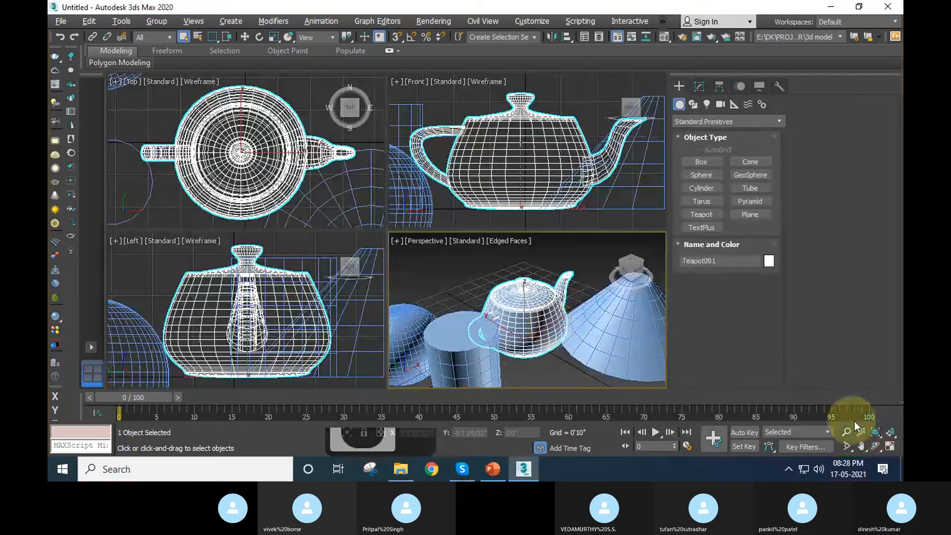
pyautogui.click(533, 369)
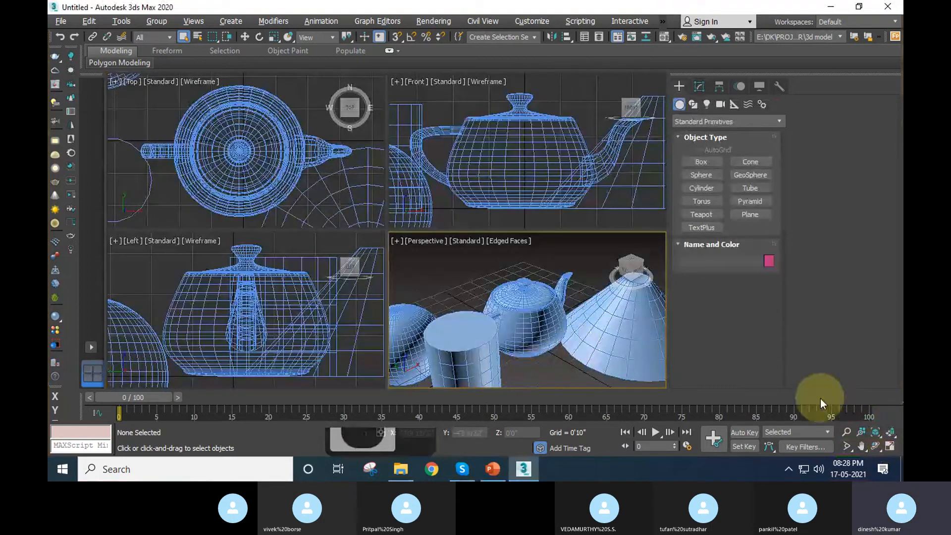
pyautogui.click(892, 435)
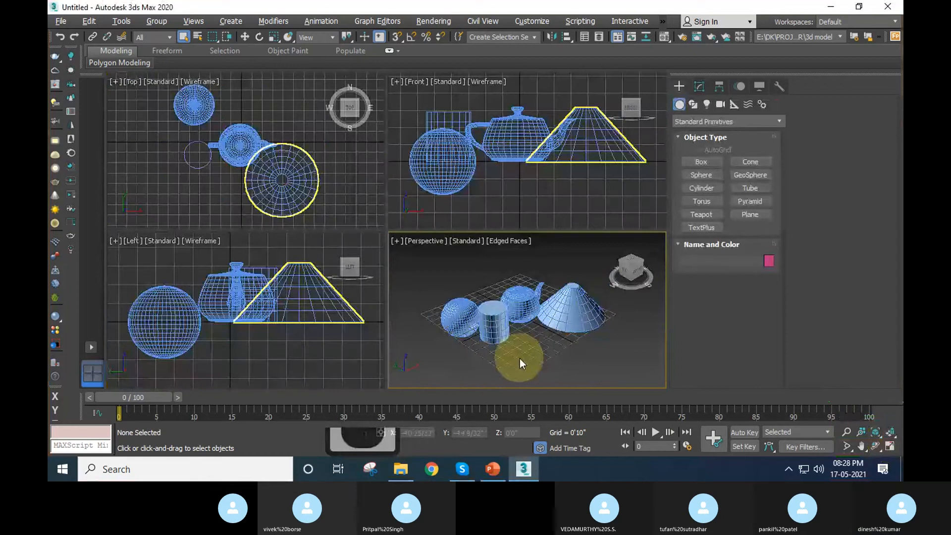
# Switch to the viewport controls slide in PowerPoint, outline the Zoom Extents All Selected icon in red, and leave annotation mode.
pyautogui.click(493, 469)
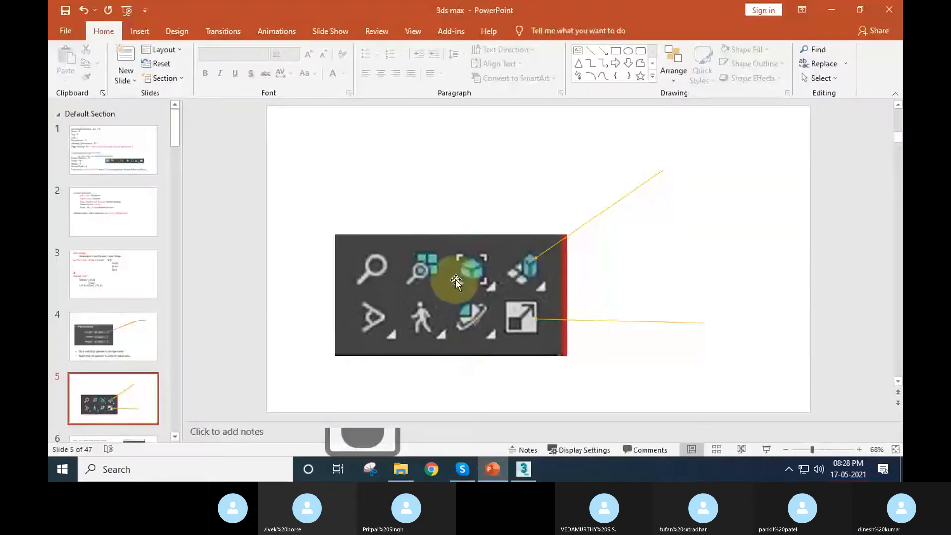
pyautogui.scroll(-1, 133, 339)
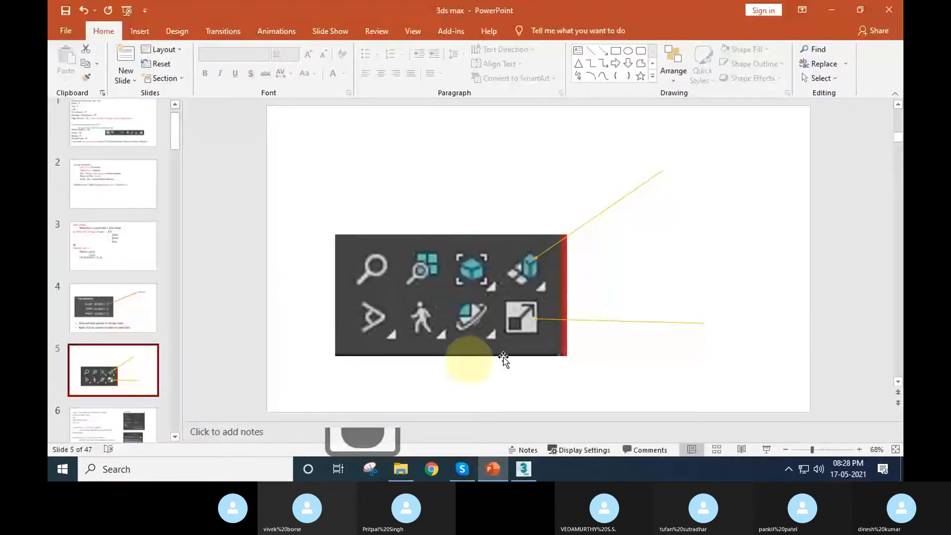
pyautogui.hotkey('ctrl', '2')
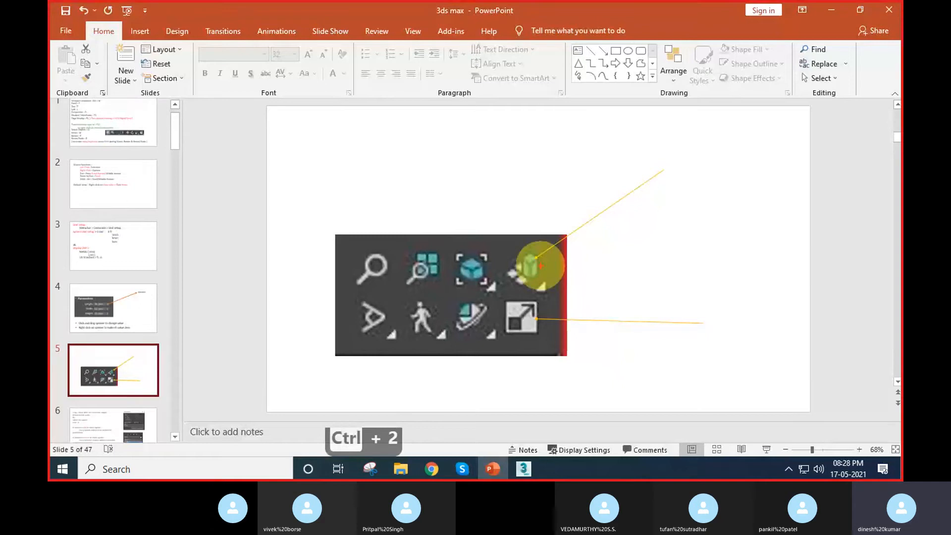
pyautogui.keyDown('ctrl'); pyautogui.moveTo(499, 244); pyautogui.dragTo(547, 295); pyautogui.keyUp('ctrl')
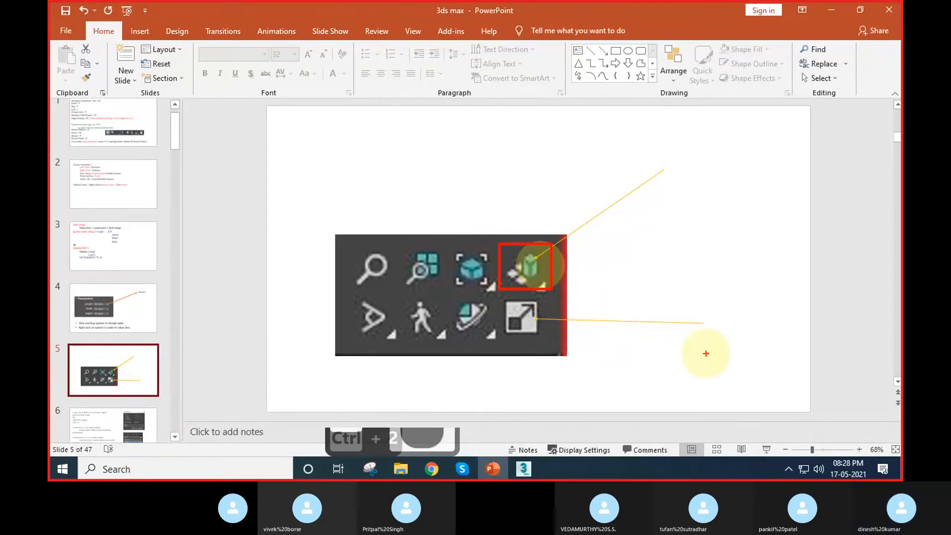
pyautogui.hotkey('ctrl', '1')
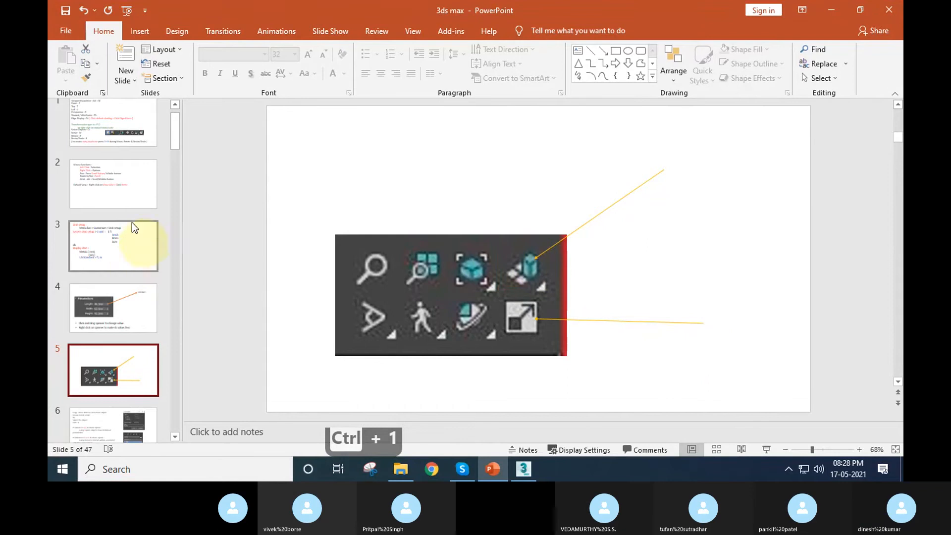
# Open the first slide, covering the viewport and transform shortcuts, and leave nothing selected on it.
pyautogui.scroll(2, 125, 210)
pyautogui.click(104, 160)
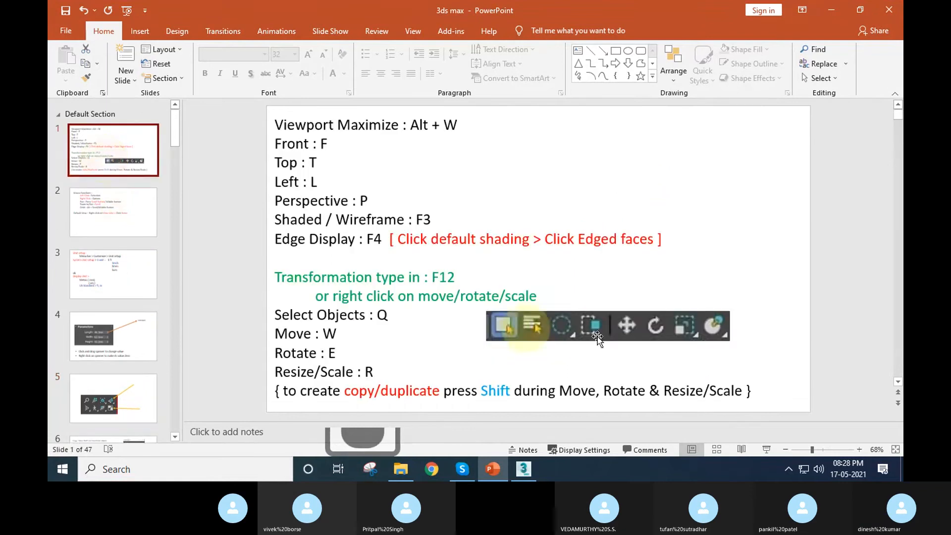
pyautogui.click(836, 269)
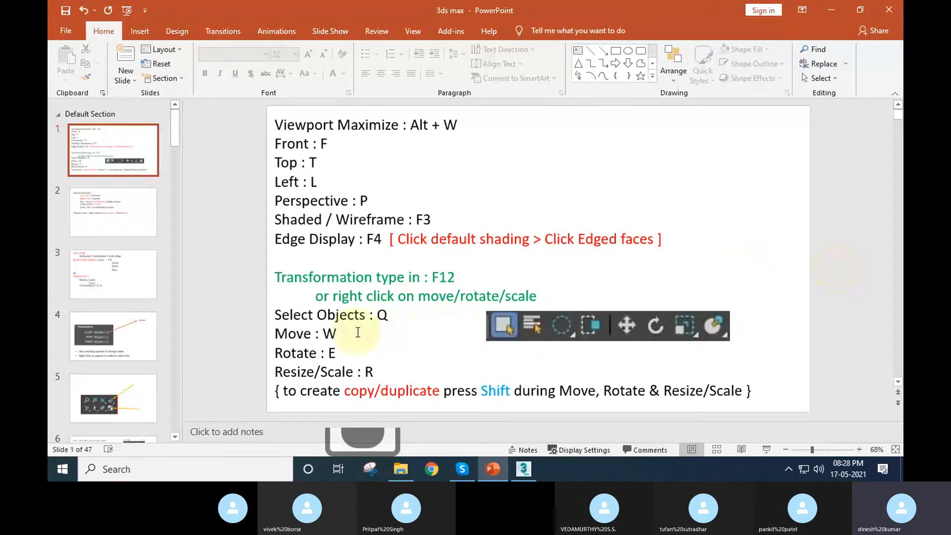
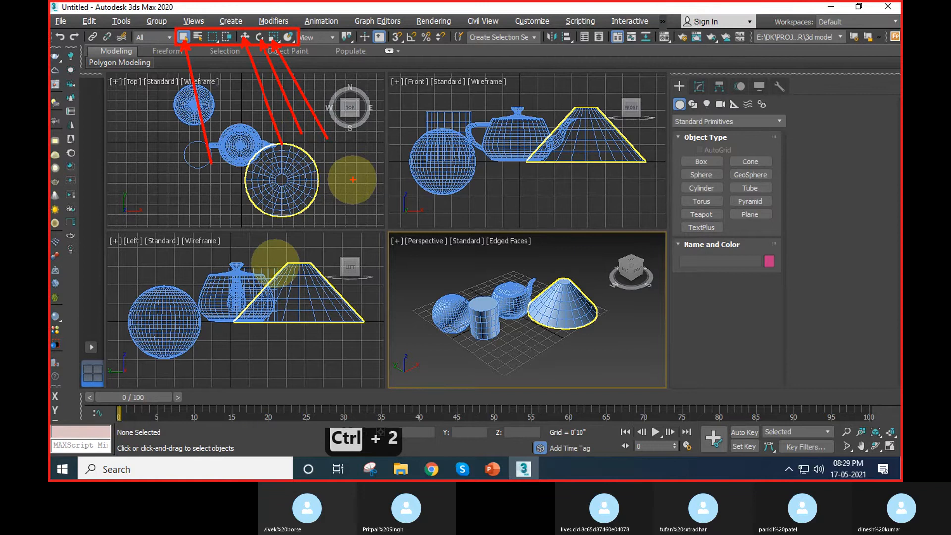
# Leave screen annotation, enlarge the Perspective viewport to full size, and select the cone with the Select Object tool.
pyautogui.press('Escape')
pyautogui.click(263, 99)
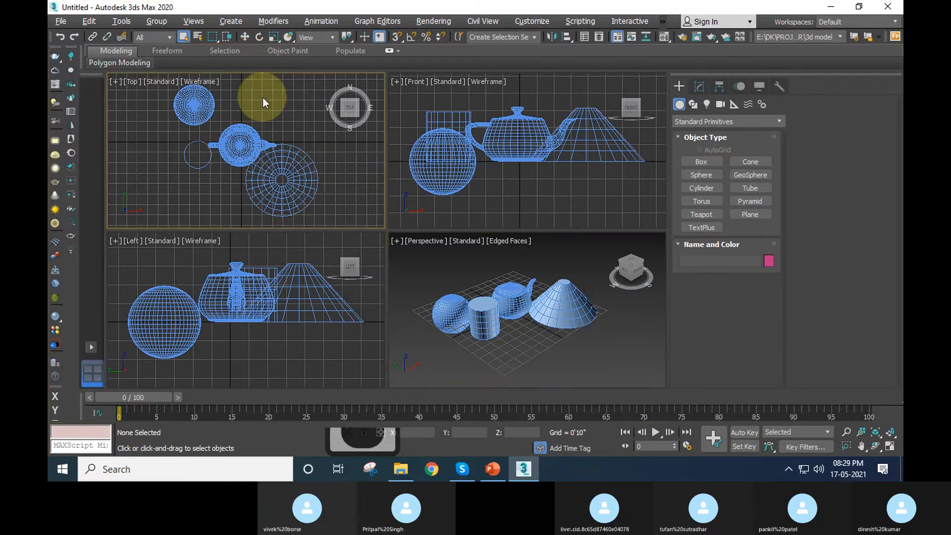
pyautogui.click(552, 337)
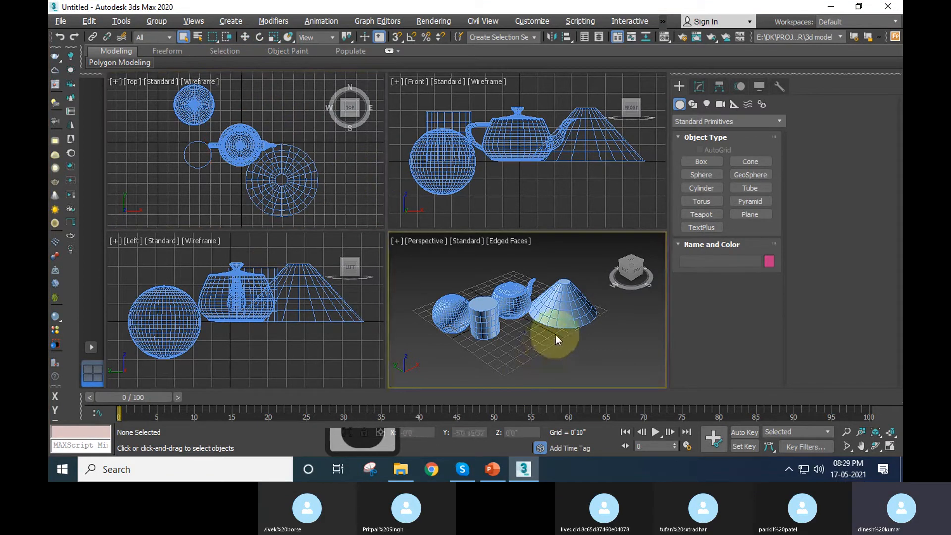
pyautogui.hotkey('alt', 'w')
pyautogui.click(508, 248)
pyautogui.press('z')
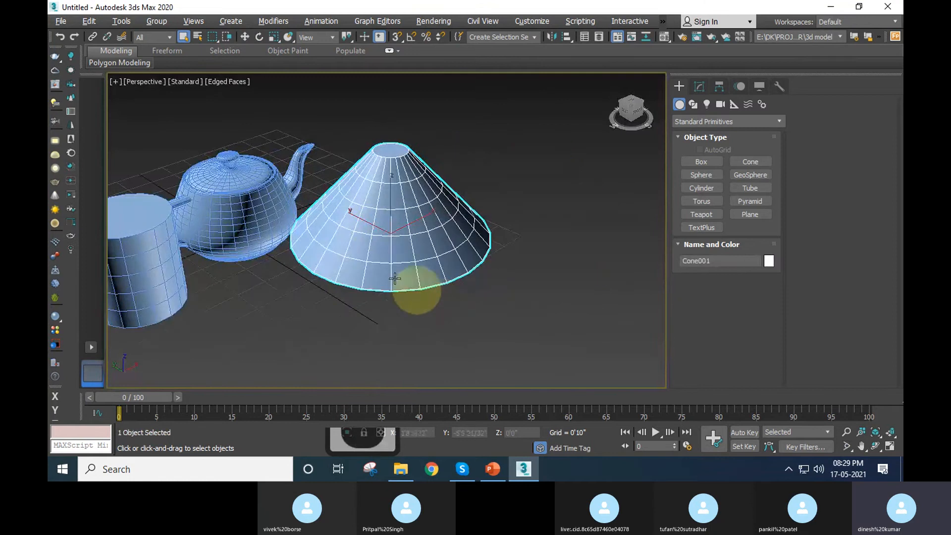
pyautogui.moveTo(390, 249); pyautogui.dragTo(415, 233)
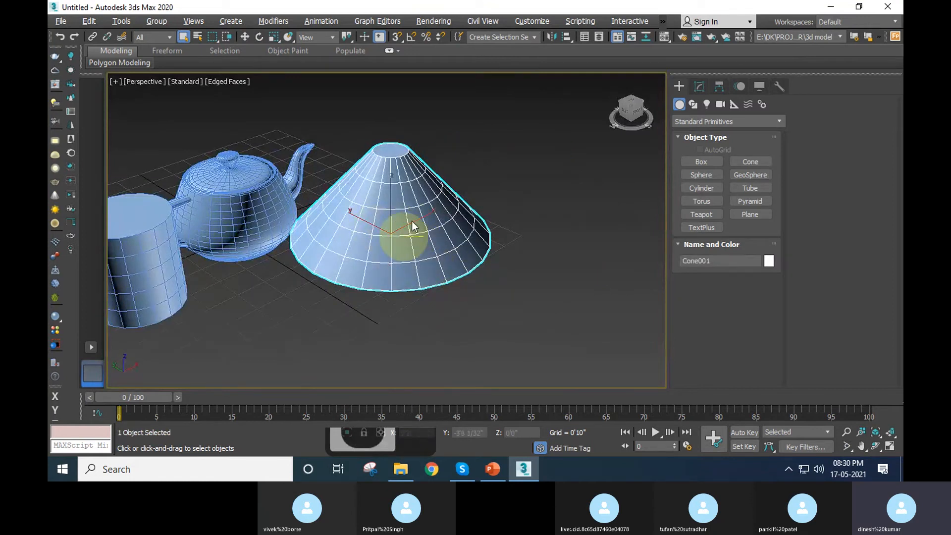
# Practise selecting the teapot and the cone, together and in turn, finishing with only the cone selected.
pyautogui.click(216, 217)
pyautogui.keyDown('ctrl'); pyautogui.click(381, 247); pyautogui.keyUp('ctrl')
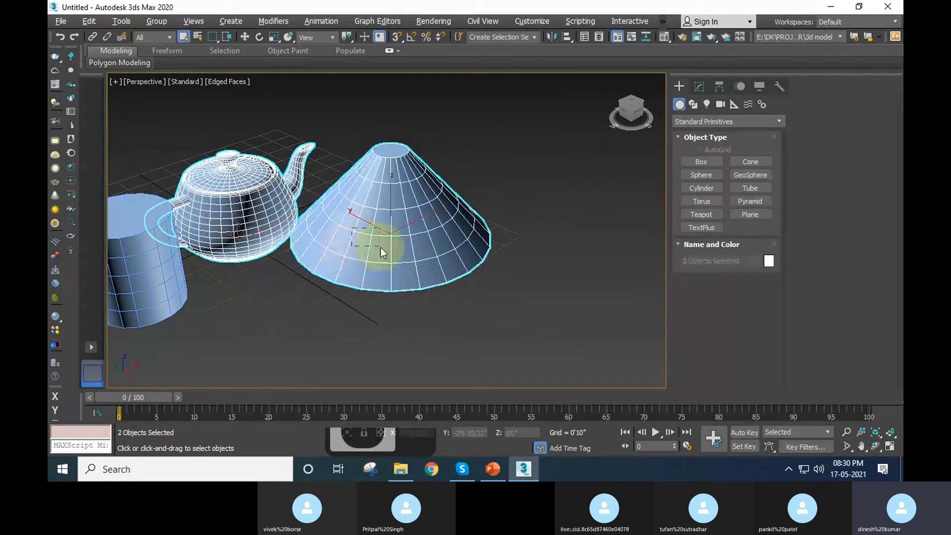
pyautogui.click(378, 238)
pyautogui.click(230, 215)
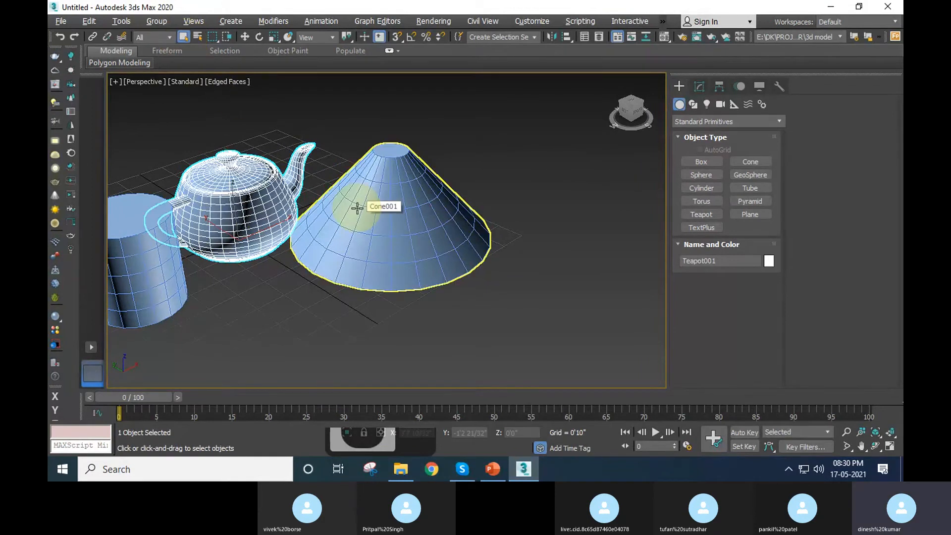
pyautogui.click(378, 223)
pyautogui.click(213, 214)
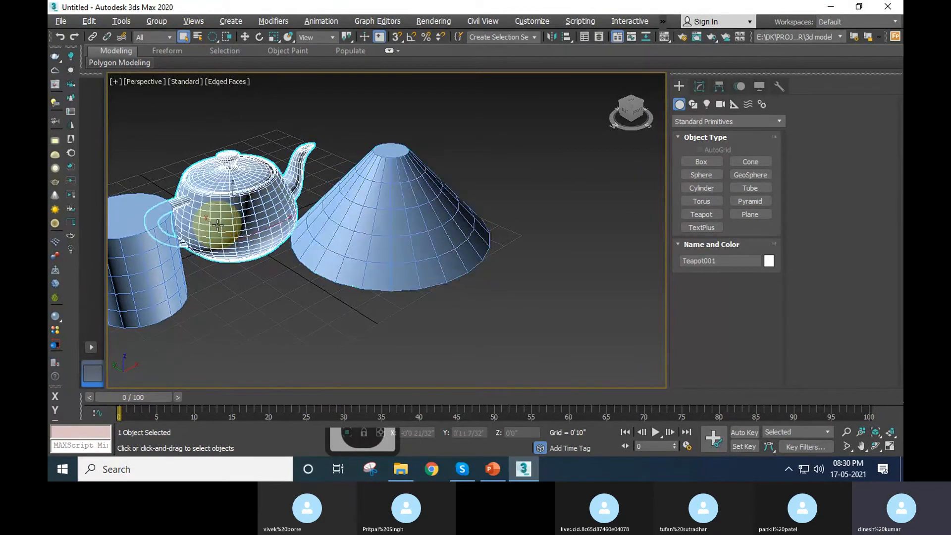
pyautogui.click(369, 212)
pyautogui.click(260, 210)
pyautogui.click(179, 265)
pyautogui.click(263, 212)
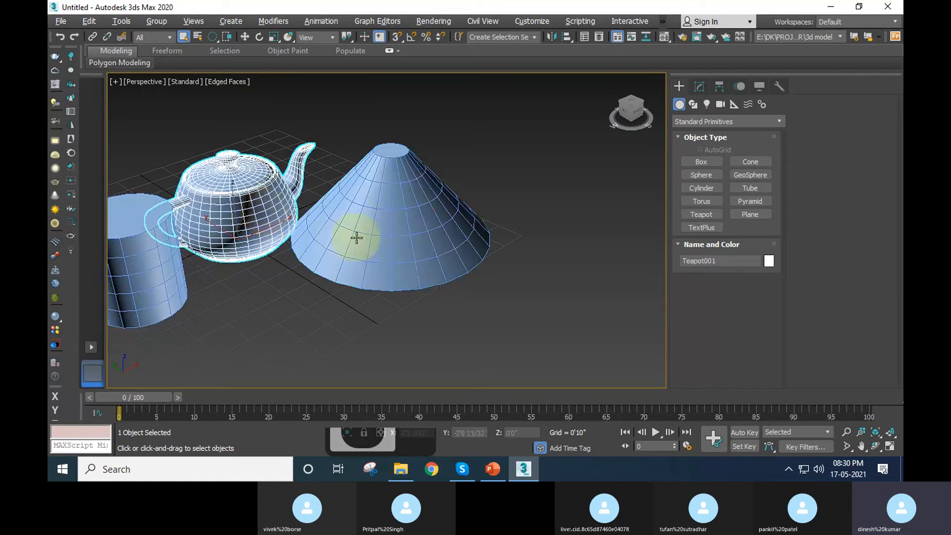
pyautogui.click(356, 238)
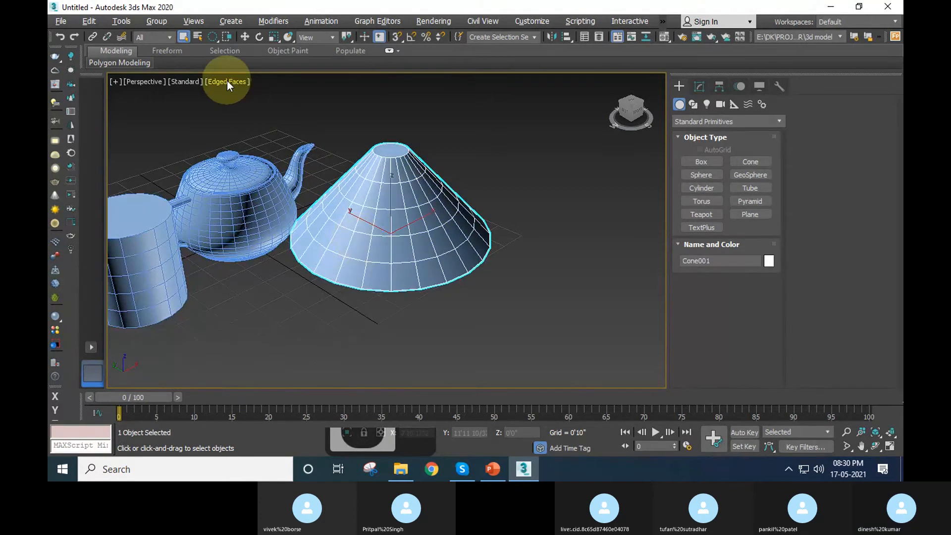
# Cycle the selection region shape from circular to rectangular, and clear the selection.
pyautogui.press('q')
pyautogui.press('q')
pyautogui.press('q')
pyautogui.press('q')
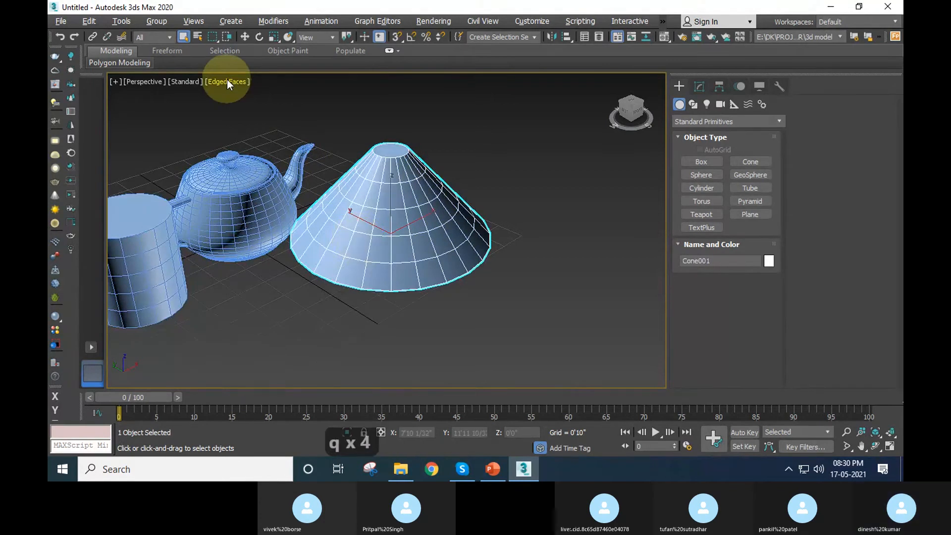
pyautogui.click(254, 80)
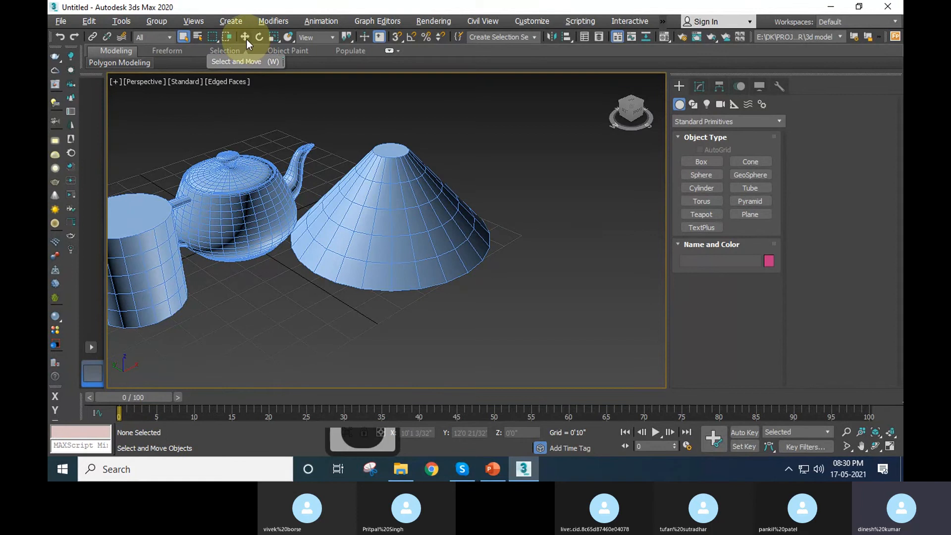
# Move the cone with Select and Move along X to about 8'8" and along Y to about -2'7".
pyautogui.click(391, 221)
pyautogui.moveTo(488, 247); pyautogui.dragTo(473, 254, button='middle')
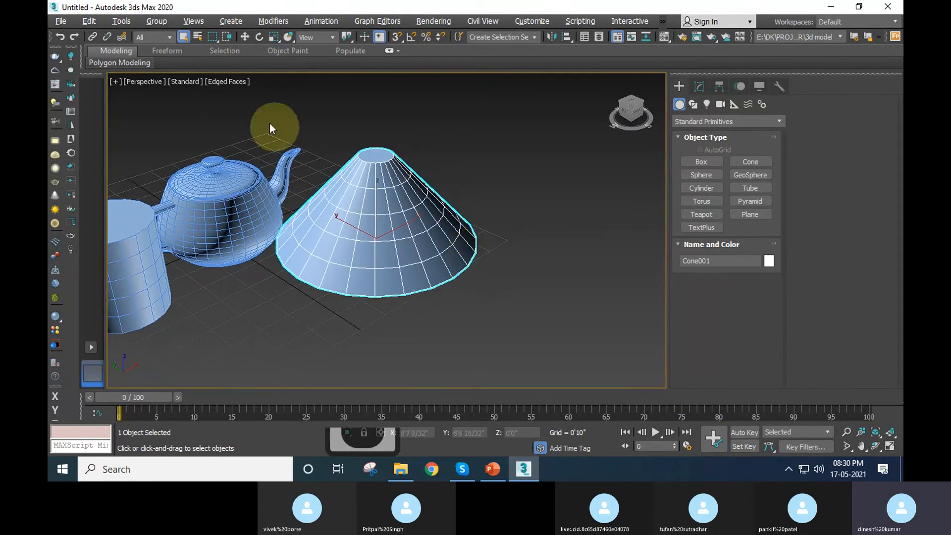
pyautogui.click(245, 37)
pyautogui.moveTo(428, 229); pyautogui.dragTo(403, 239, button='middle')
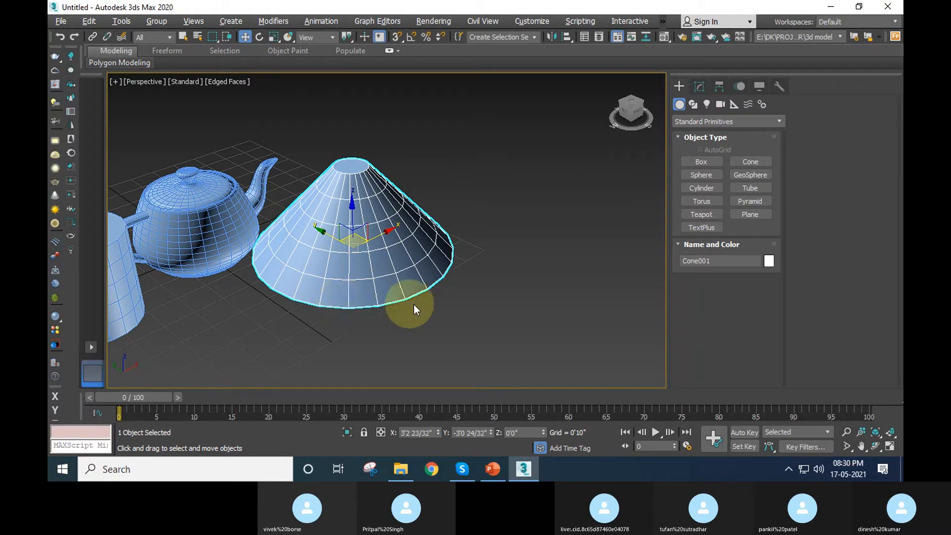
pyautogui.scroll(5, 414, 305)
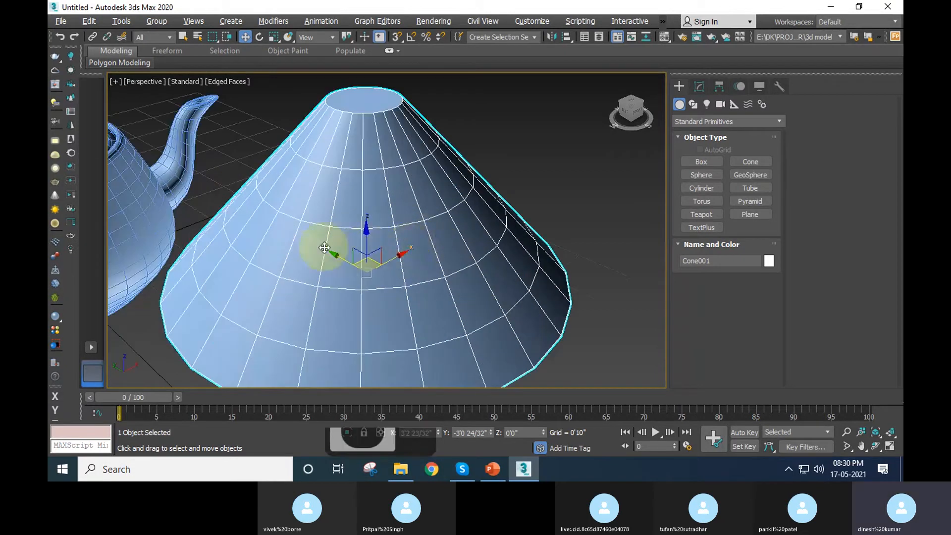
pyautogui.scroll(-5, 357, 229)
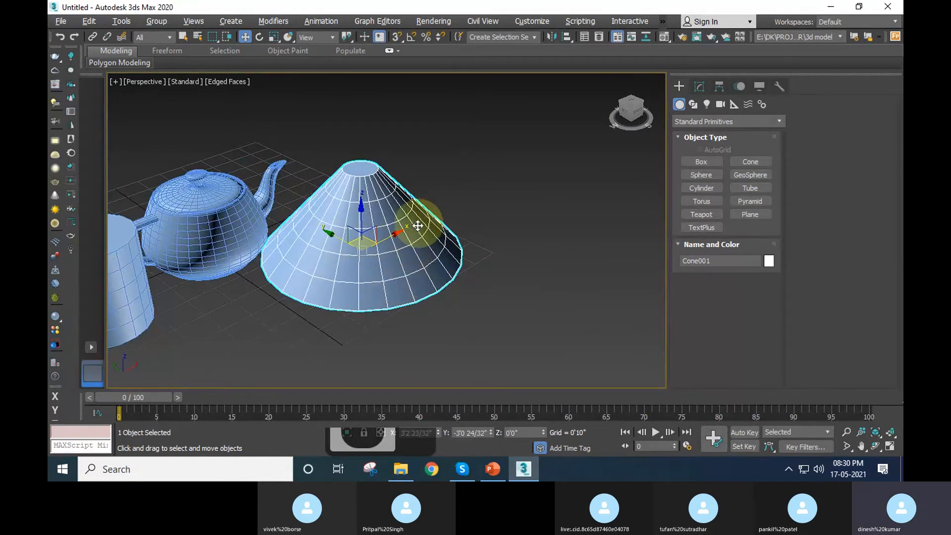
pyautogui.moveTo(400, 232); pyautogui.dragTo(511, 226)
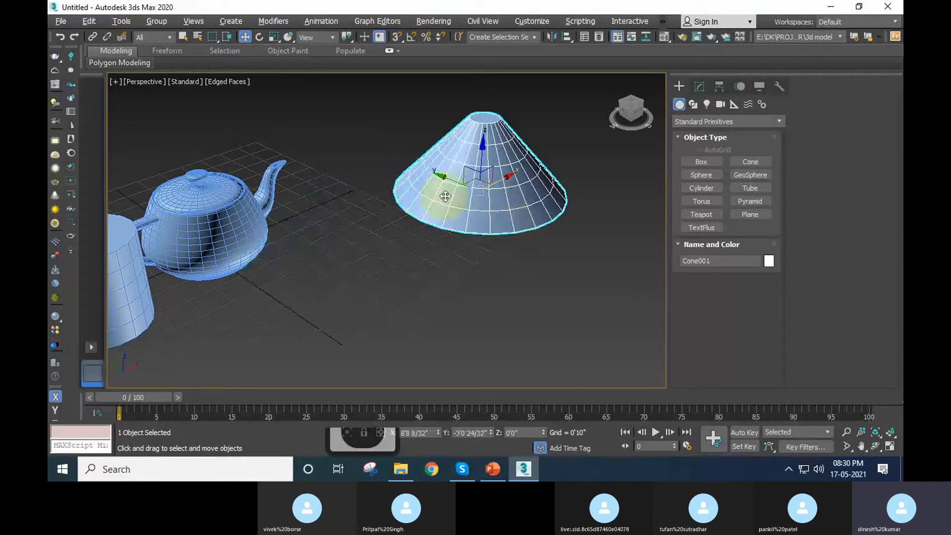
pyautogui.moveTo(445, 178); pyautogui.dragTo(451, 220)
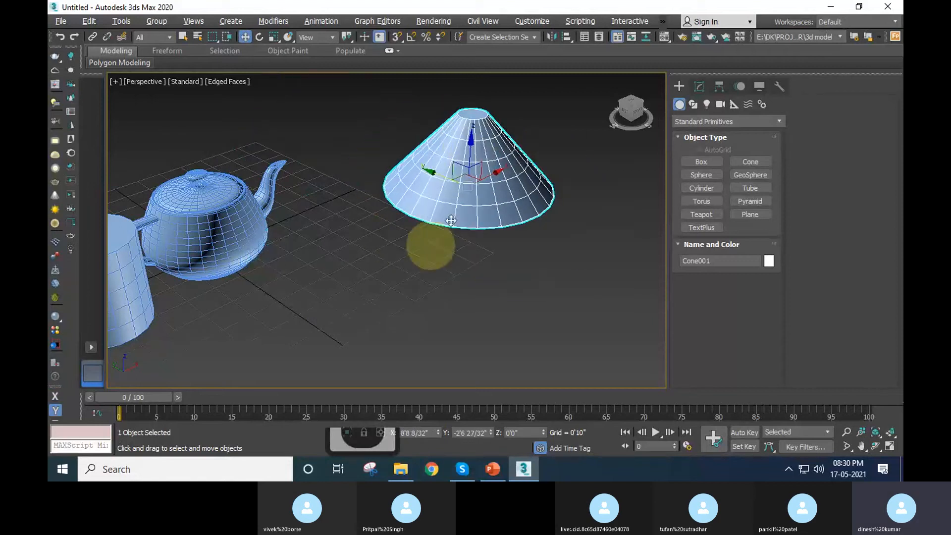
# Move the cone vertically and freely to about X 7'10", Y -2'8" and Z -0'7".
pyautogui.moveTo(469, 140); pyautogui.dragTo(472, 57)
pyautogui.moveTo(469, 139)
pyautogui.mouseDown()
pyautogui.moveTo(468, 60)
pyautogui.moveTo(487, 196)
pyautogui.moveTo(480, 141)
pyautogui.mouseUp()
pyautogui.scroll(3, 465, 143)
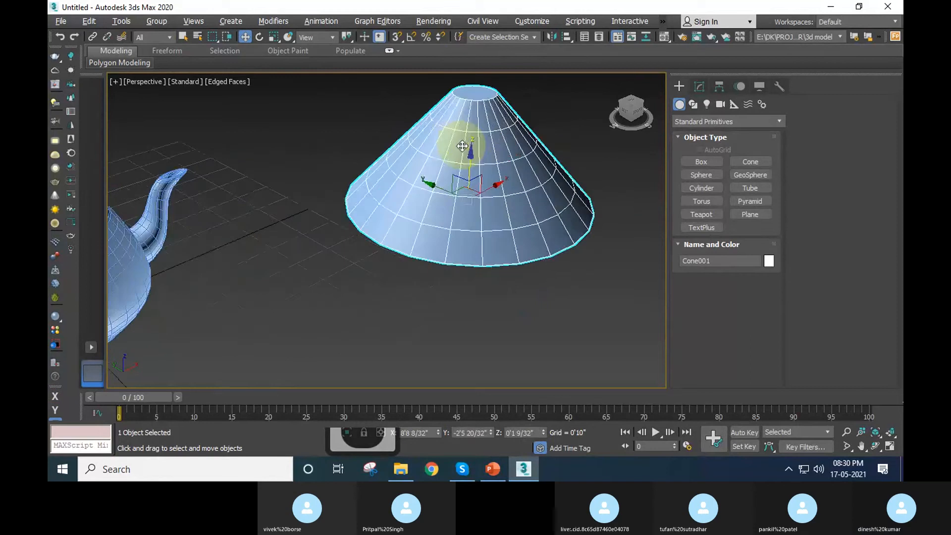
pyautogui.moveTo(464, 144); pyautogui.dragTo(445, 200, button='middle')
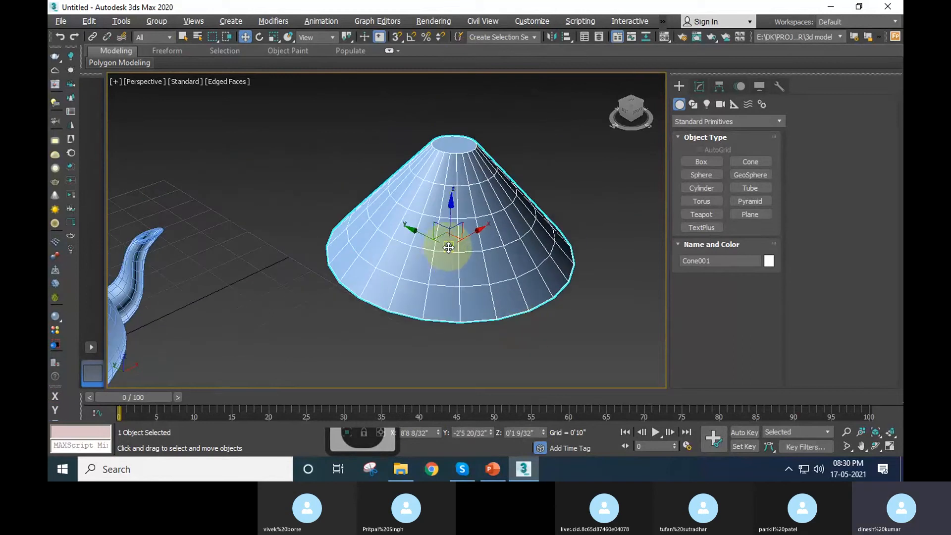
pyautogui.moveTo(449, 248); pyautogui.dragTo(473, 255)
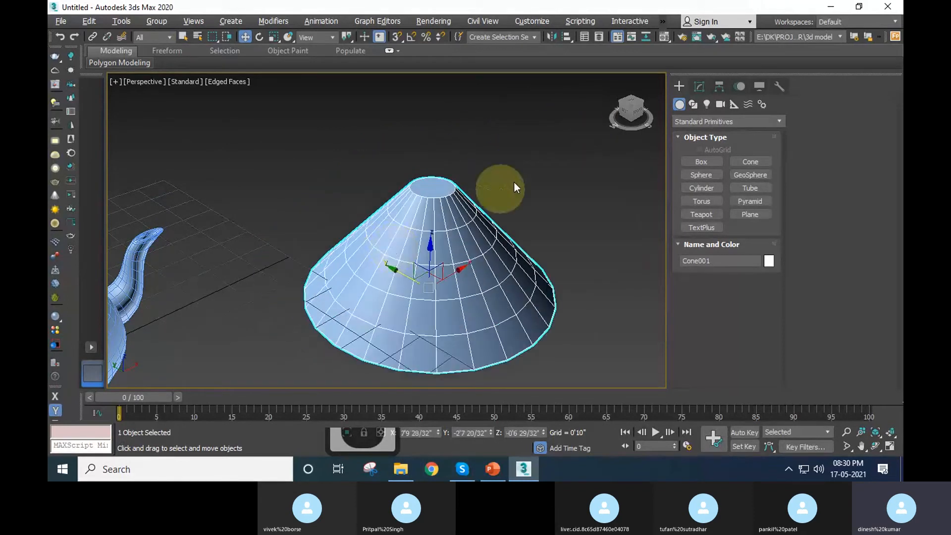
# Move the teapot along the Y axis to about -2'1".
pyautogui.scroll(-5, 517, 187)
pyautogui.click(369, 221)
pyautogui.scroll(5, 372, 226)
pyautogui.moveTo(393, 259); pyautogui.dragTo(379, 302, button='middle')
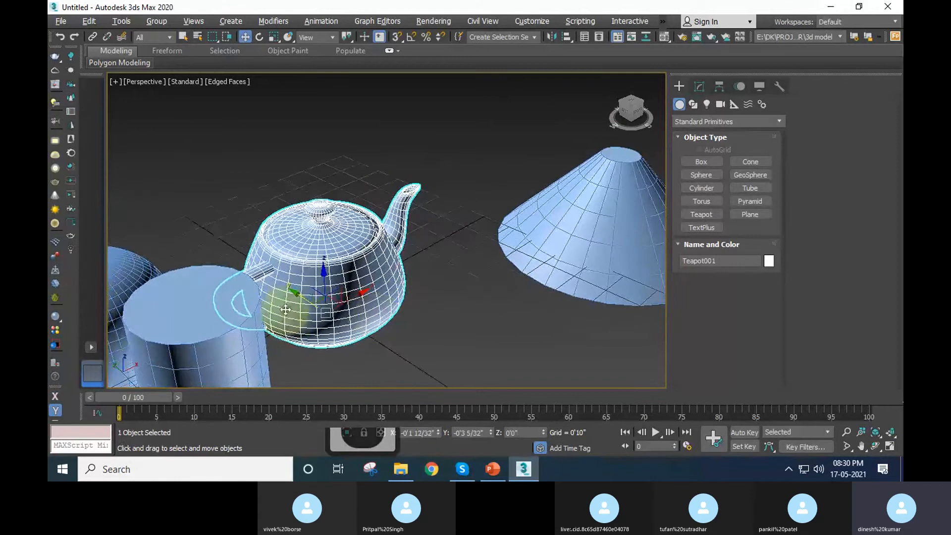
pyautogui.moveTo(293, 298); pyautogui.dragTo(393, 301)
pyautogui.scroll(-5, 446, 340)
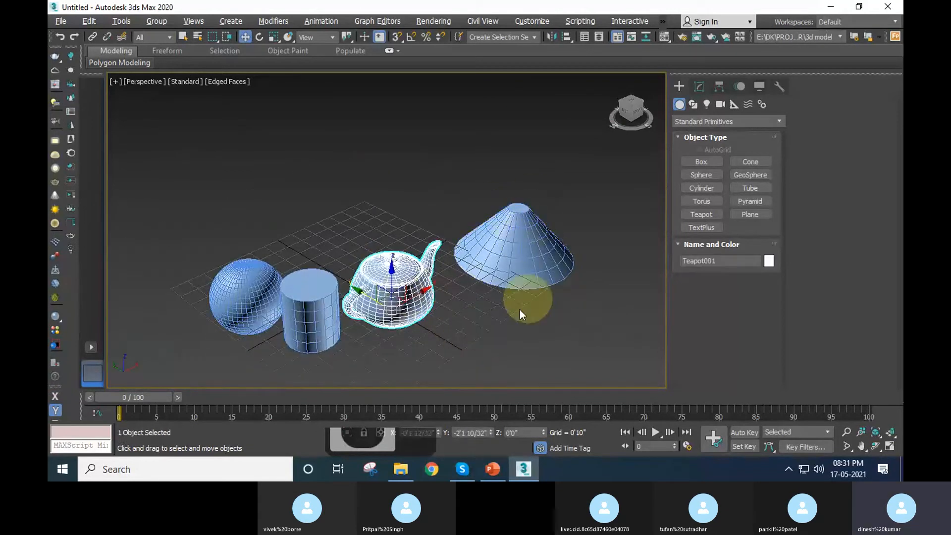
# Centre the teapot over the short cylinder in the Top view, at about X -3'5" and Y -1'0".
pyautogui.click(490, 319)
pyautogui.click(327, 312)
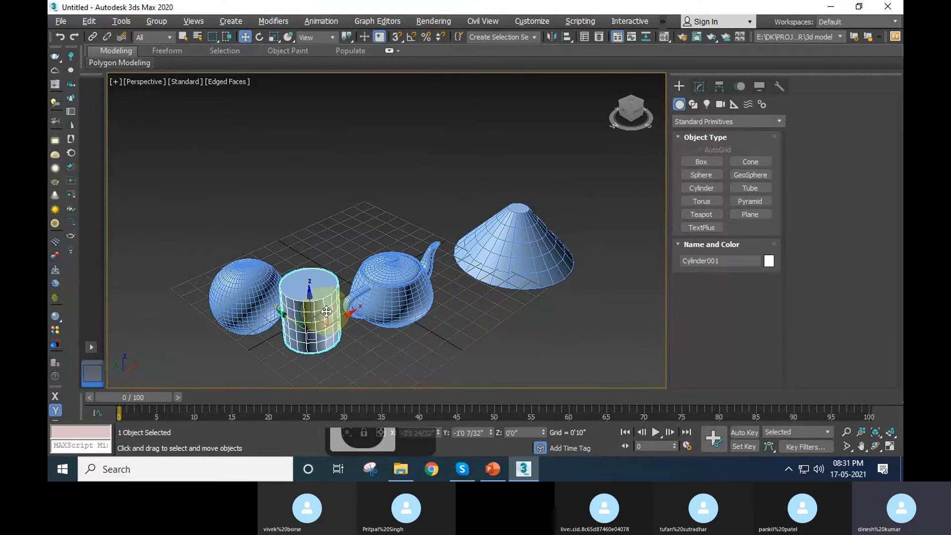
pyautogui.click(427, 317)
pyautogui.click(416, 327)
pyautogui.scroll(3, 418, 335)
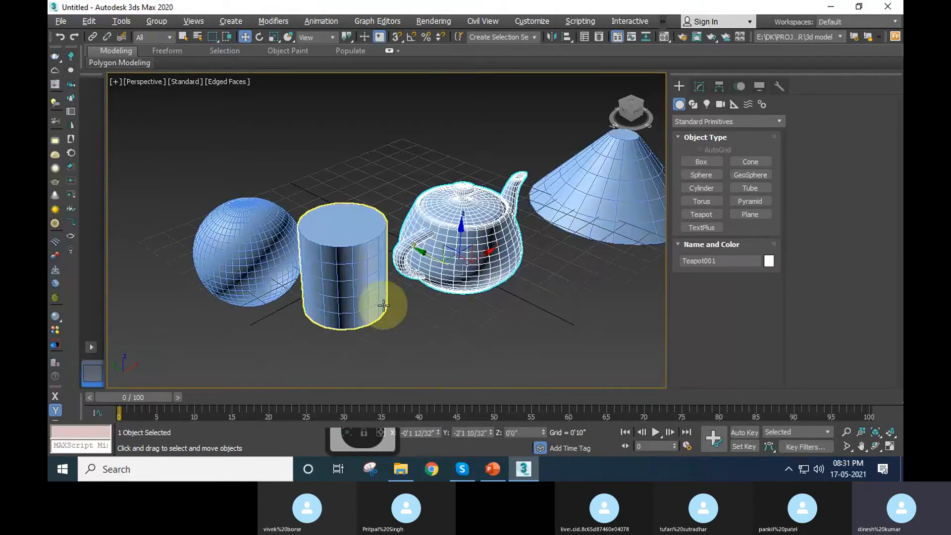
pyautogui.hotkey('alt', 'w')
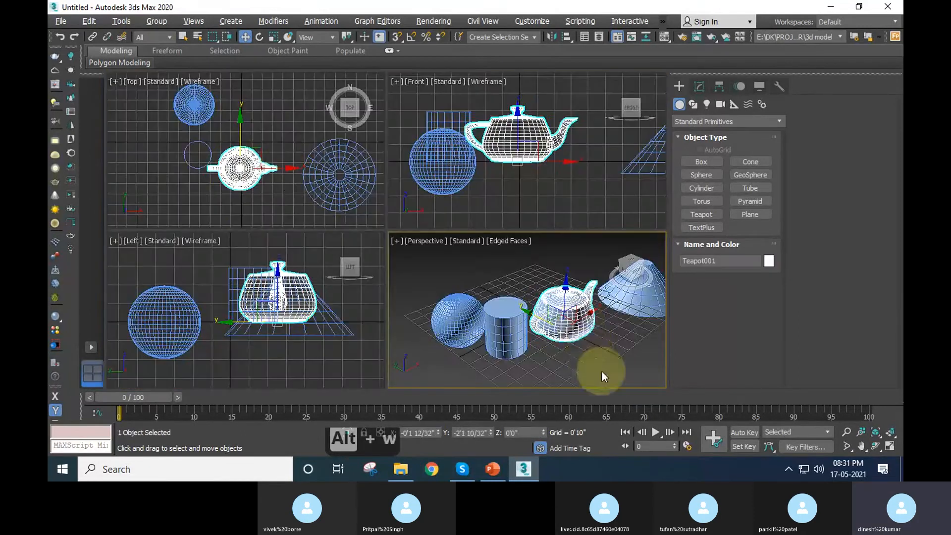
pyautogui.moveTo(238, 159); pyautogui.dragTo(226, 158, button='middle')
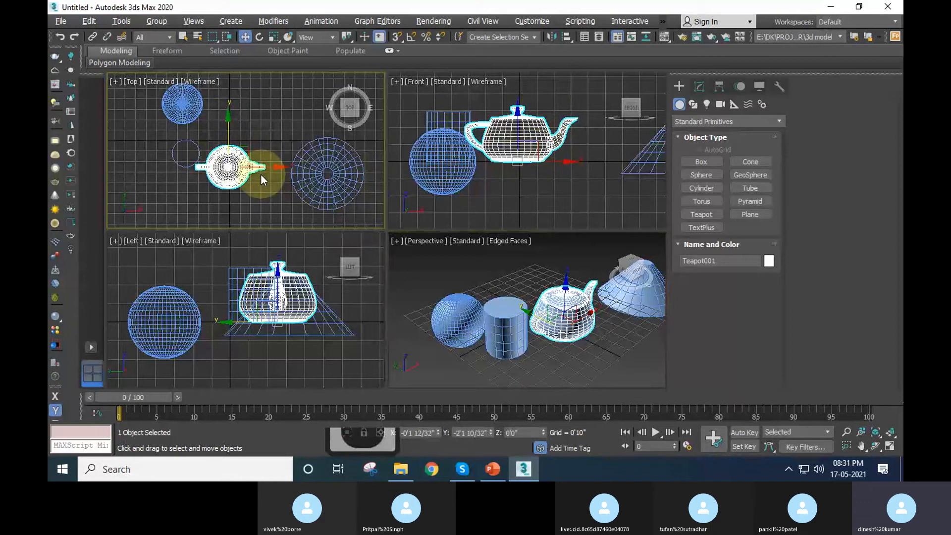
pyautogui.scroll(2, 261, 175)
pyautogui.hotkey('alt', 'w')
pyautogui.scroll(5, 393, 223)
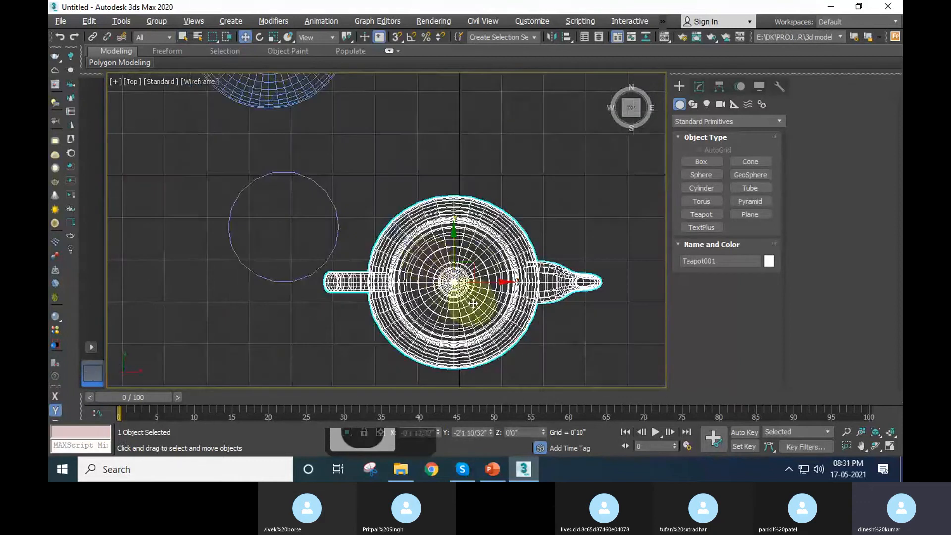
pyautogui.moveTo(446, 272); pyautogui.dragTo(321, 226)
pyautogui.moveTo(284, 195); pyautogui.dragTo(285, 191)
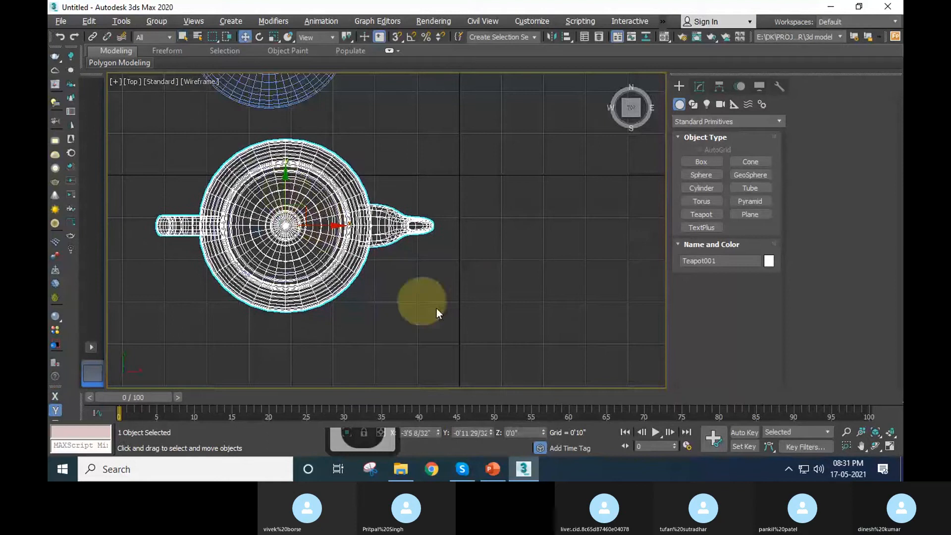
# Raise the teapot above the cylinder in the Left view, and check the stack in the full-size Perspective view with nothing selected.
pyautogui.hotkey('alt', 'w')
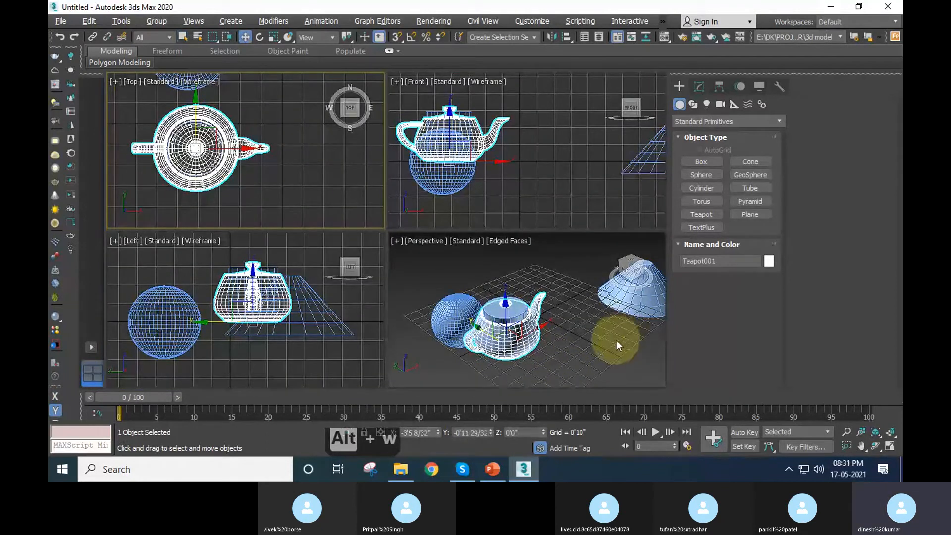
pyautogui.moveTo(471, 143); pyautogui.dragTo(518, 173, button='middle')
pyautogui.scroll(4, 518, 173)
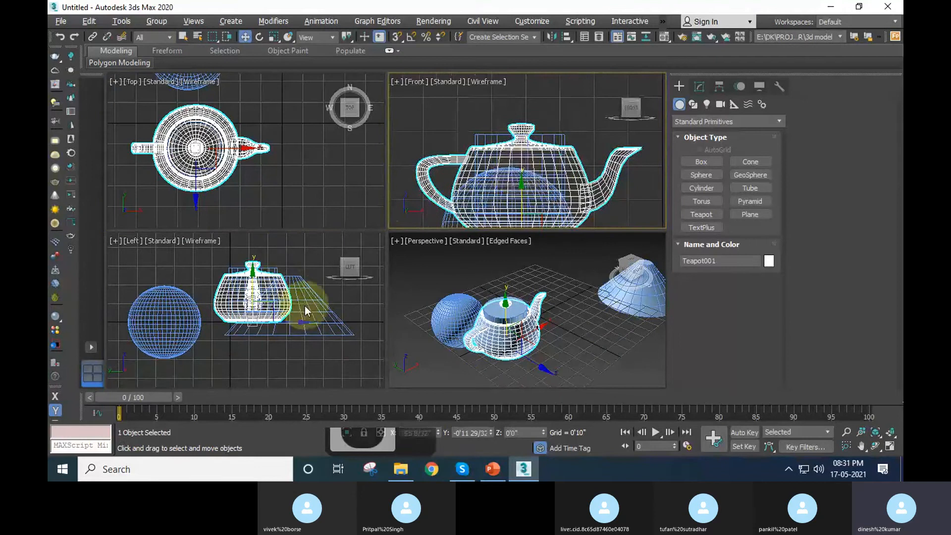
pyautogui.scroll(6, 305, 305)
pyautogui.hotkey('alt', 'w')
pyautogui.scroll(-3, 424, 326)
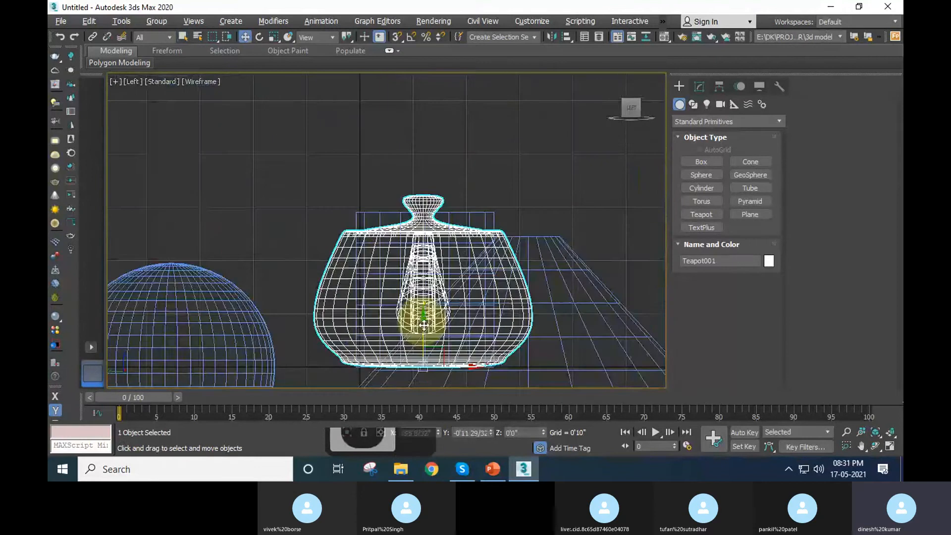
pyautogui.moveTo(424, 321); pyautogui.dragTo(455, 221)
pyautogui.hotkey('alt', 'w')
pyautogui.middleClick(612, 360)
pyautogui.hotkey('alt', 'w')
pyautogui.click(489, 302)
pyautogui.keyDown('alt'); pyautogui.moveTo(489, 301); pyautogui.dragTo(435, 314, button='middle'); pyautogui.keyUp('alt')
pyautogui.scroll(-5, 409, 313)
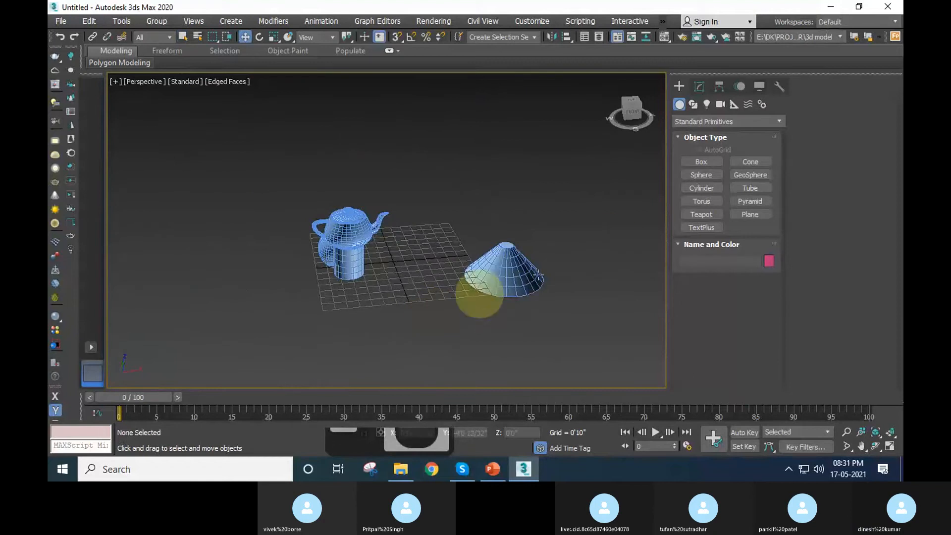
# Create a tall cylinder between the teapot and the cone, with a radius of about 1'7" and a height of about 12'7".
pyautogui.click(690, 190)
pyautogui.moveTo(484, 291); pyautogui.dragTo(375, 294, button='middle')
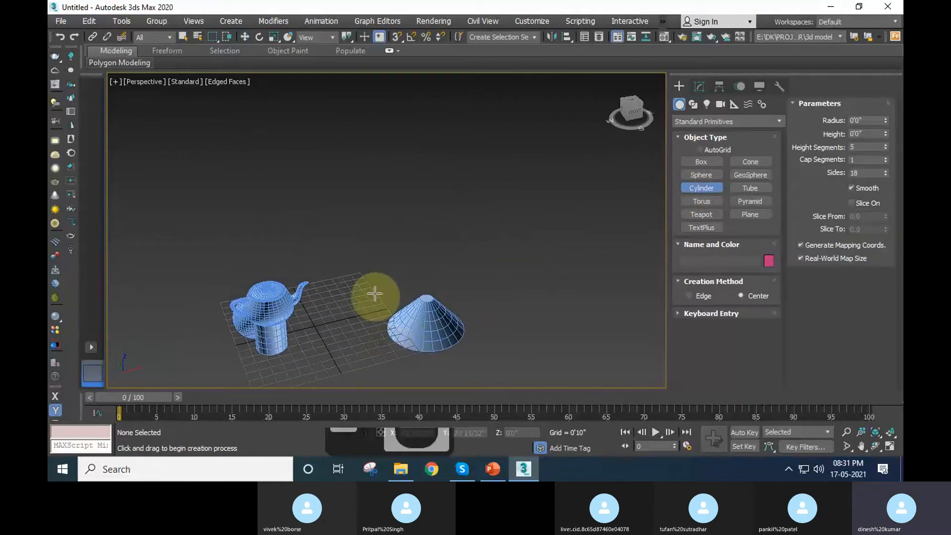
pyautogui.moveTo(353, 294); pyautogui.dragTo(356, 306)
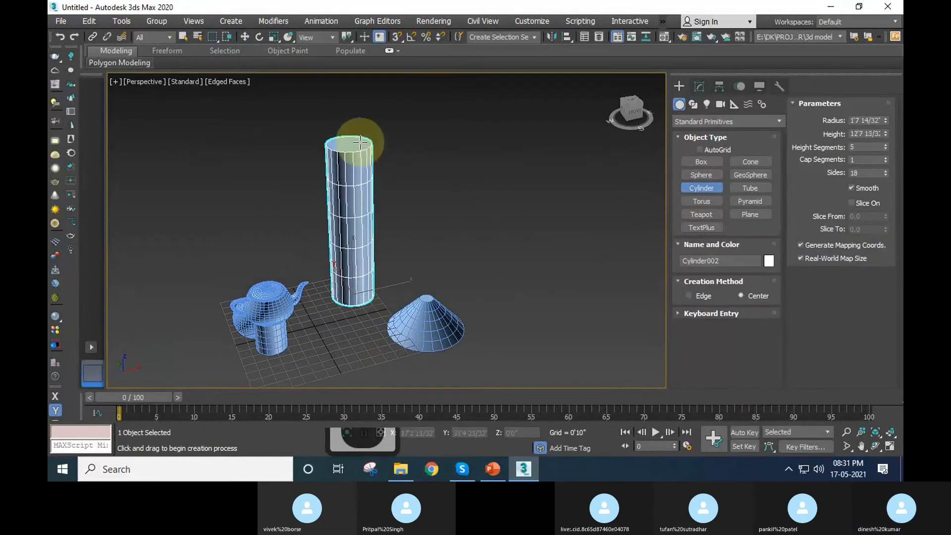
pyautogui.click(362, 142)
pyautogui.rightClick(360, 142)
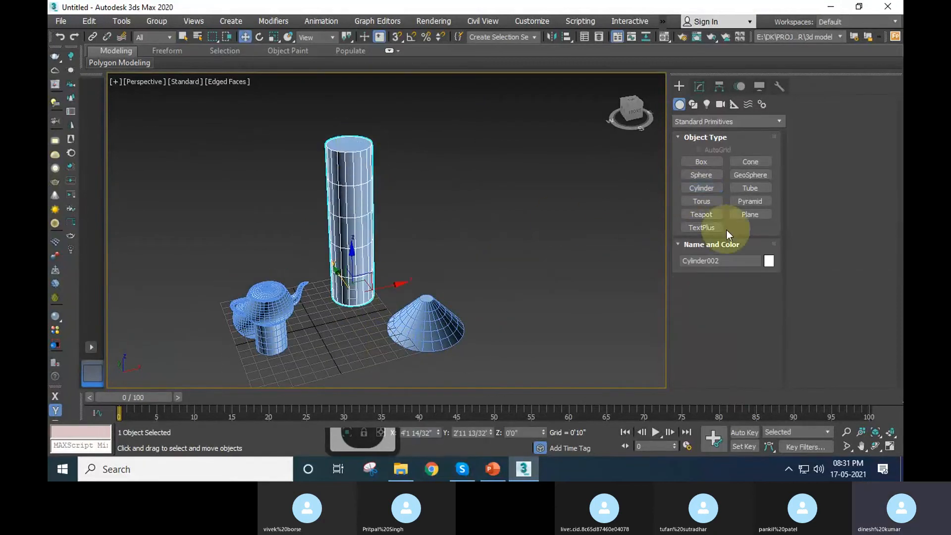
# Move the teapot in the full-size Front view onto the top of the tall cylinder, at about X 4'1" and Z 12'7".
pyautogui.click(465, 245)
pyautogui.hotkey('alt', 'w')
pyautogui.scroll(-8, 520, 193)
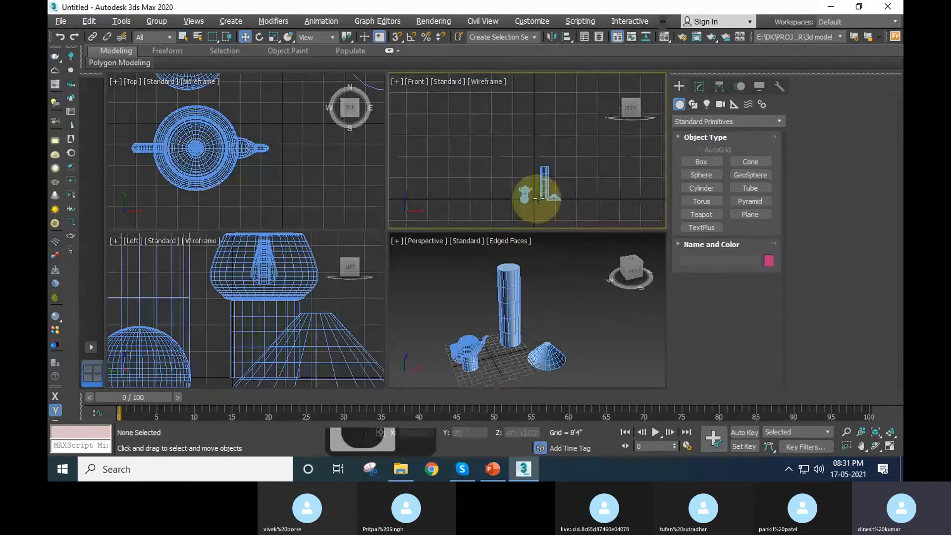
pyautogui.scroll(4, 539, 198)
pyautogui.hotkey('alt', 'w')
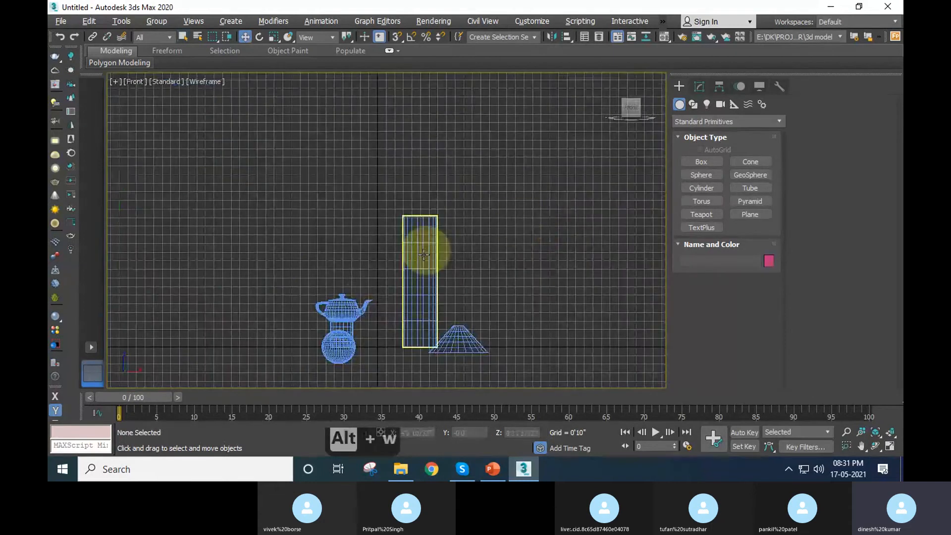
pyautogui.click(347, 314)
pyautogui.scroll(3, 350, 308)
pyautogui.moveTo(329, 291); pyautogui.dragTo(333, 120)
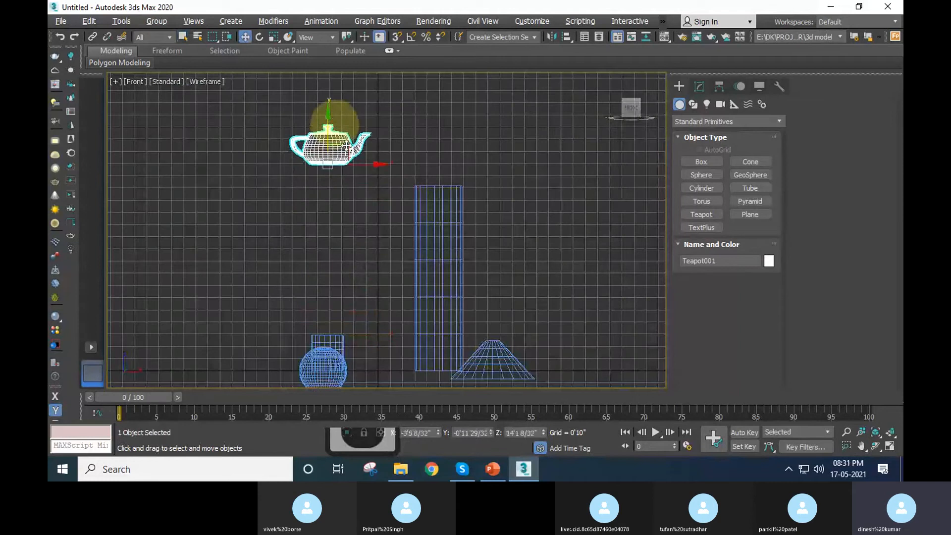
pyautogui.moveTo(368, 162); pyautogui.dragTo(480, 159)
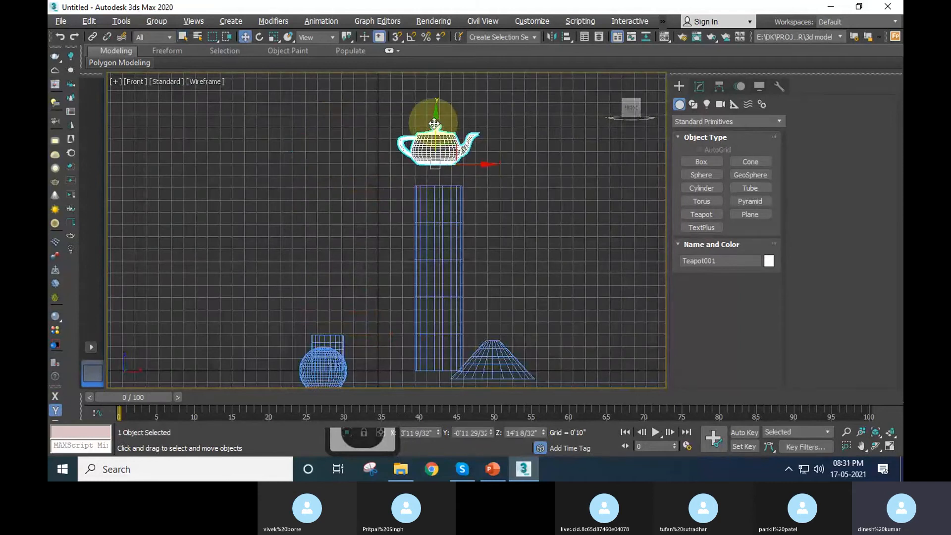
pyautogui.moveTo(434, 123); pyautogui.dragTo(450, 142)
pyautogui.moveTo(472, 185); pyautogui.dragTo(476, 185)
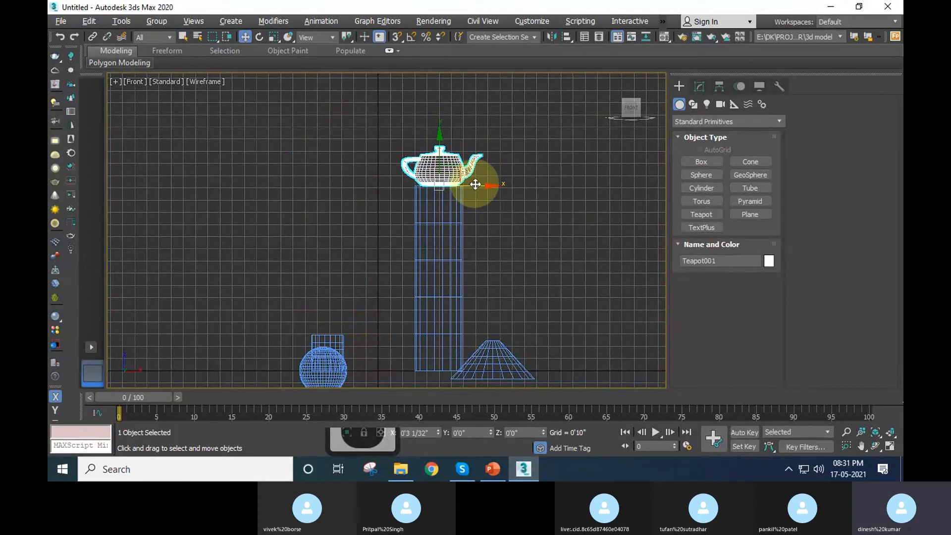
# Centre the teapot over the tall cylinder along the Y axis in the Top view, at about Y 3'0".
pyautogui.hotkey('alt', 'w')
pyautogui.hotkey('alt', 'w')
pyautogui.keyDown('alt'); pyautogui.moveTo(440, 270); pyautogui.dragTo(460, 240, button='middle'); pyautogui.keyUp('alt')
pyautogui.hotkey('alt', 'w')
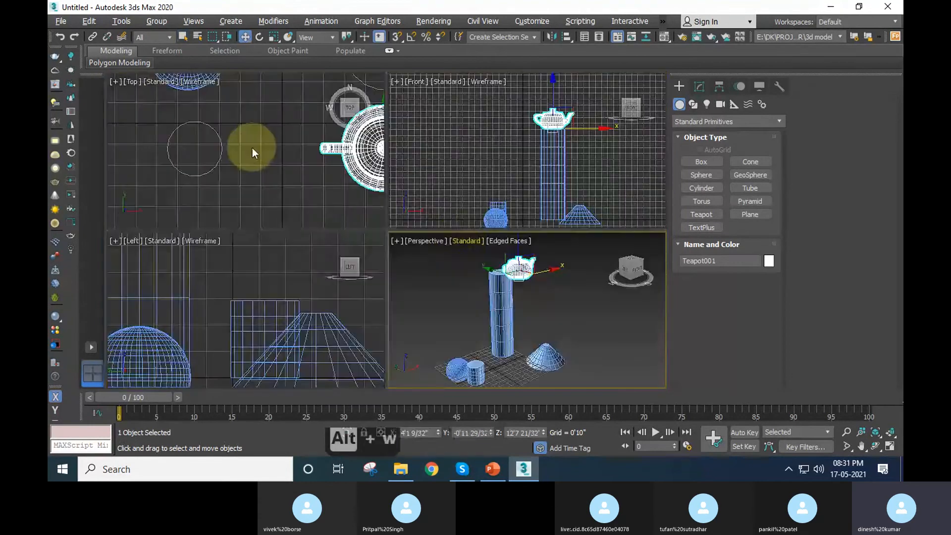
pyautogui.hotkey('alt', 'w')
pyautogui.scroll(-3, 287, 207)
pyautogui.moveTo(563, 180); pyautogui.dragTo(404, 224, button='middle')
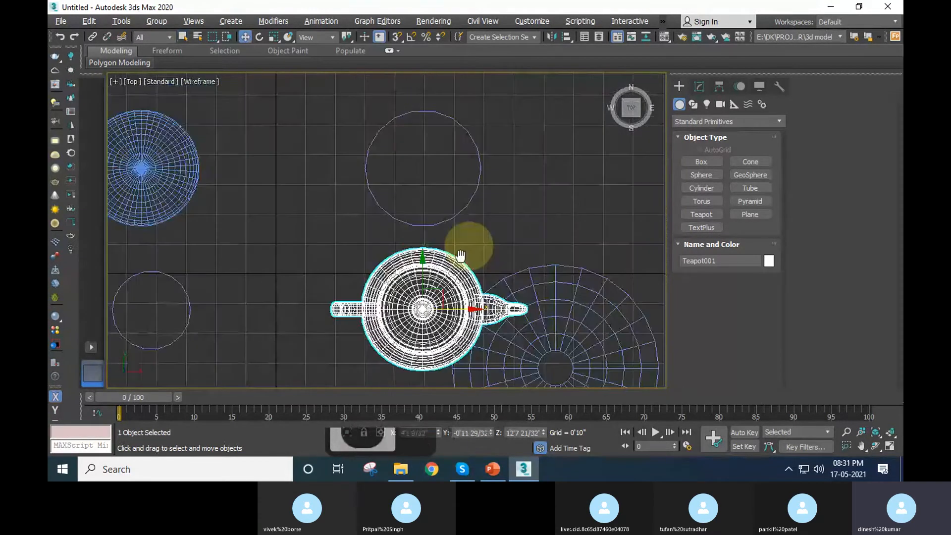
pyautogui.moveTo(463, 253); pyautogui.dragTo(447, 273, button='middle')
pyautogui.moveTo(405, 292); pyautogui.dragTo(426, 147)
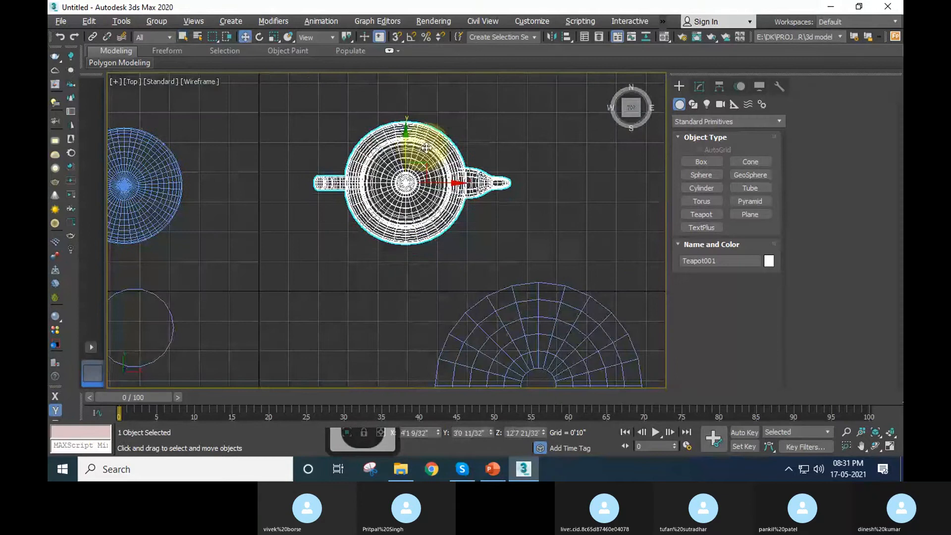
pyautogui.scroll(4, 426, 147)
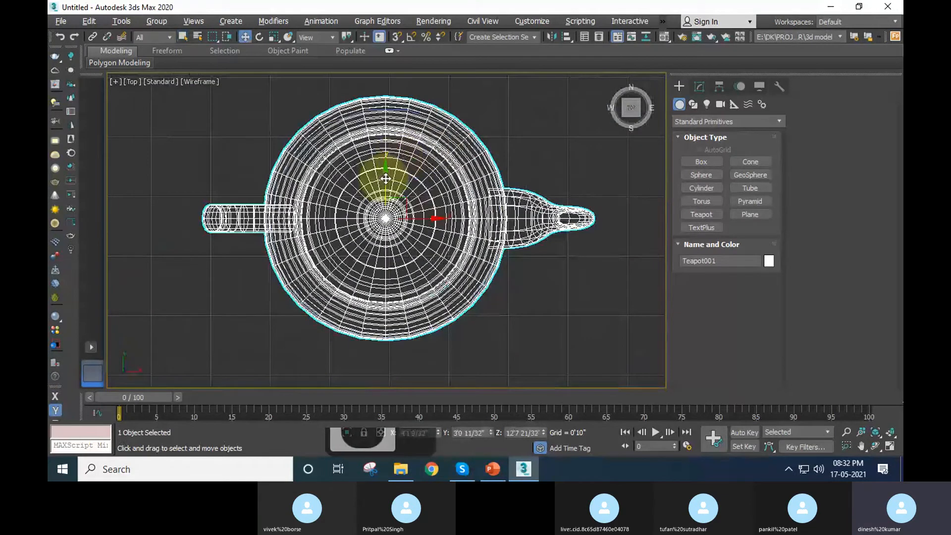
# Check the stack in the full-size Perspective view with nothing selected, and turn off the edged-faces display.
pyautogui.hotkey('alt', 'w')
pyautogui.click(519, 308)
pyautogui.hotkey('alt', 'w')
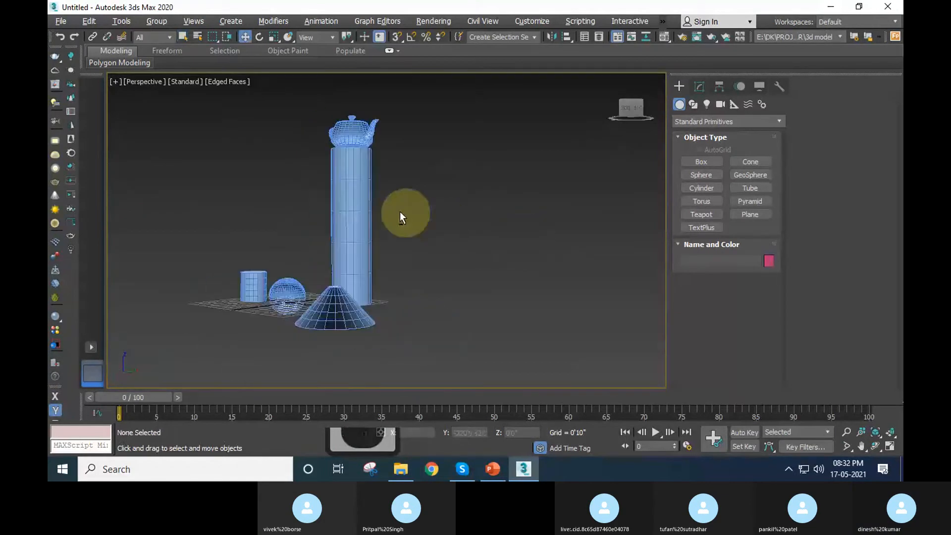
pyautogui.moveTo(400, 212)
pyautogui.keyDown('alt'); pyautogui.mouseDown(button='middle')
pyautogui.moveTo(413, 178)
pyautogui.moveTo(461, 224)
pyautogui.moveTo(371, 222)
pyautogui.moveTo(401, 306)
pyautogui.moveTo(387, 185)
pyautogui.moveTo(437, 229)
pyautogui.mouseUp(button='middle'); pyautogui.keyUp('alt')
pyautogui.press('F4')
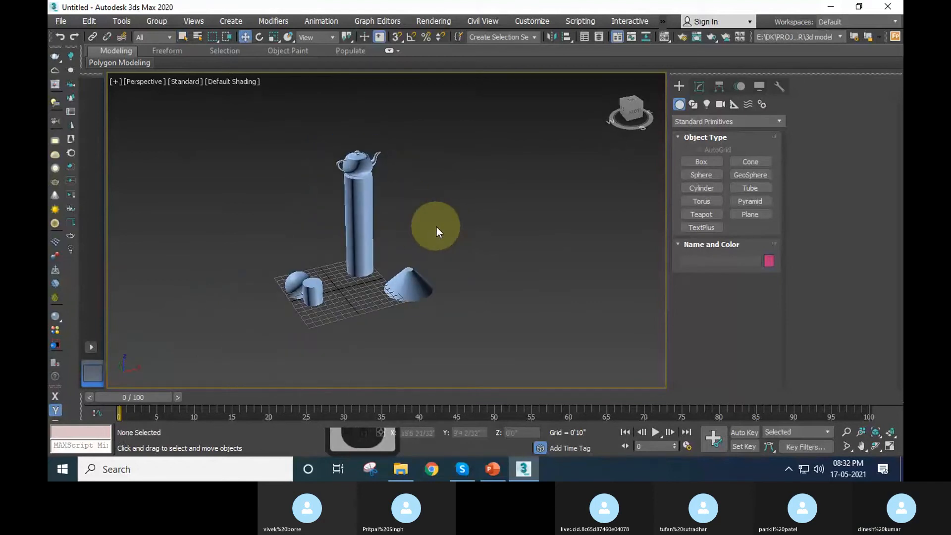
pyautogui.click(270, 23)
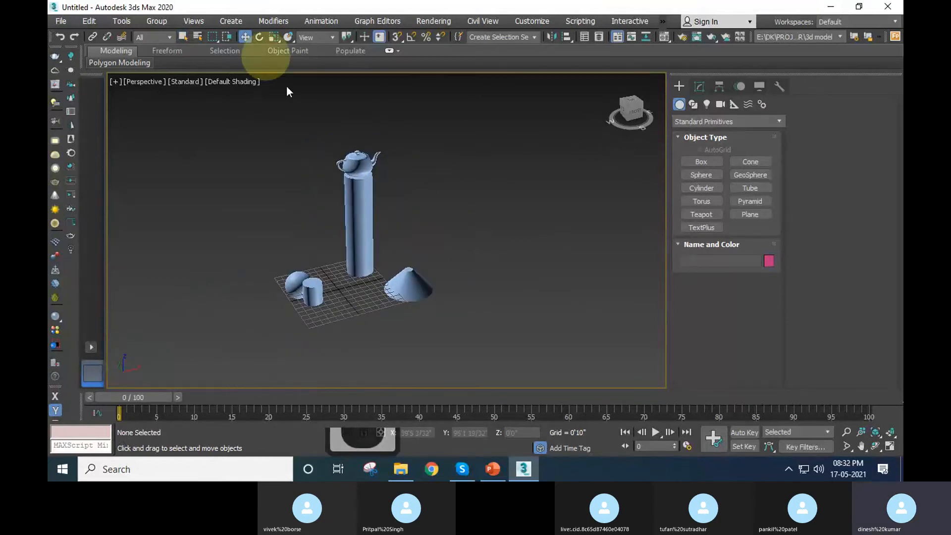
# Select the teapot on the tall cylinder and activate the Rotate tool for it.
pyautogui.scroll(6, 388, 192)
pyautogui.click(372, 187)
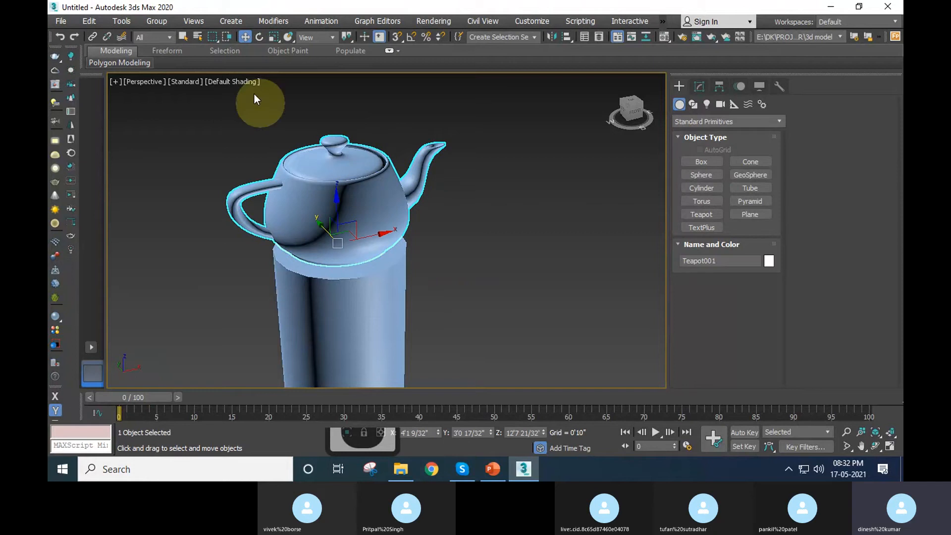
pyautogui.click(260, 37)
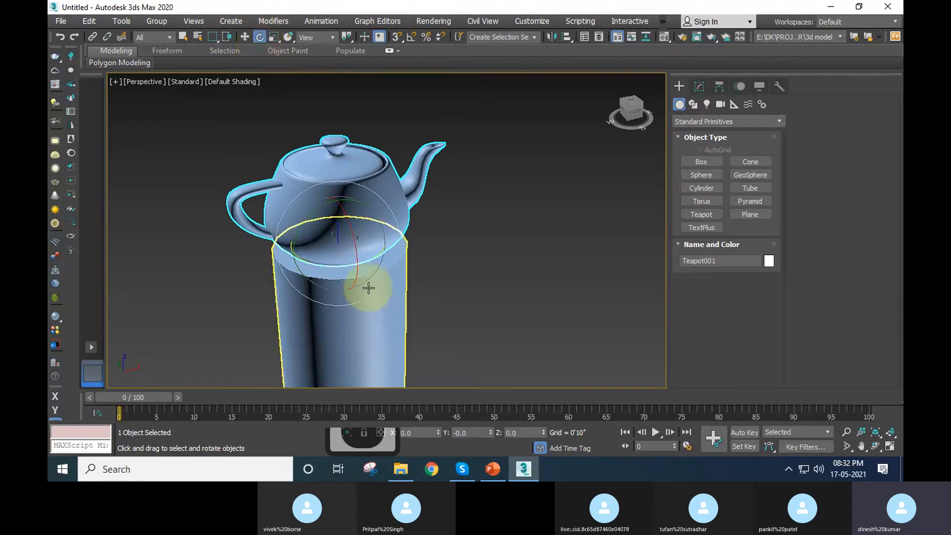
pyautogui.keyDown('alt'); pyautogui.moveTo(390, 291); pyautogui.dragTo(440, 307, button='middle'); pyautogui.keyUp('alt')
pyautogui.scroll(3, 372, 268)
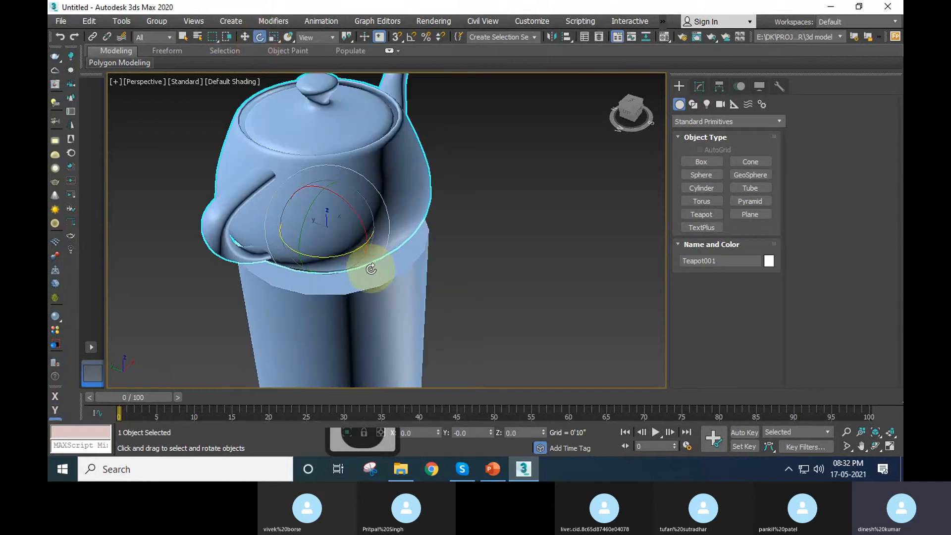
# Try rotating the teapot with the rotation gizmo, and undo each trial rotation.
pyautogui.moveTo(325, 222); pyautogui.dragTo(500, 208)
pyautogui.hotkey('ctrl', 'z')
pyautogui.hotkey('ctrl', 'z')
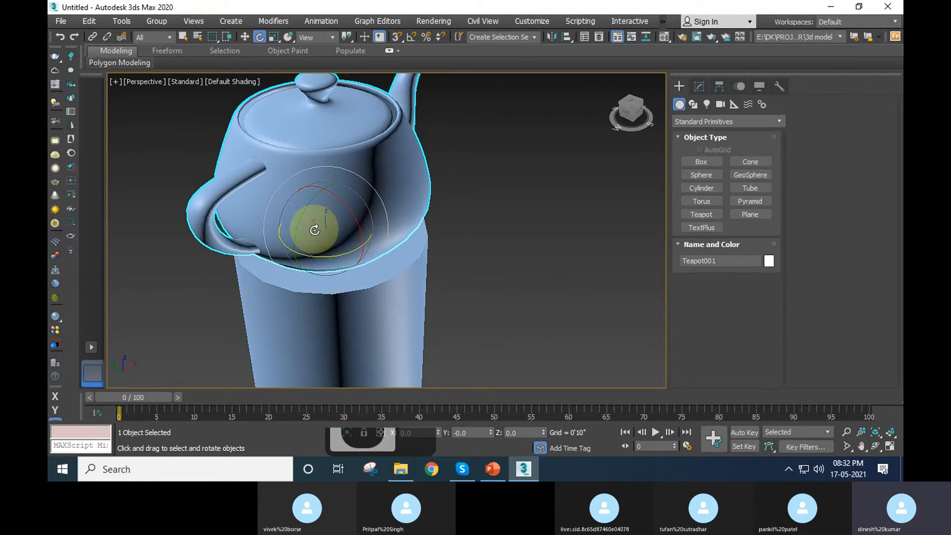
pyautogui.moveTo(355, 216); pyautogui.dragTo(404, 208)
pyautogui.hotkey('ctrl', 'z')
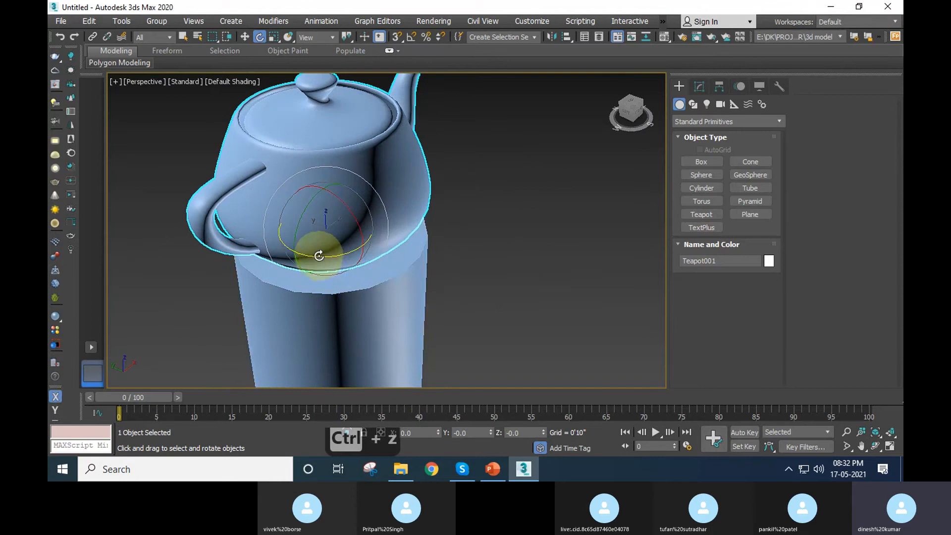
# Rotate the teapot by about 207° around the Z axis, and undo the trial tilt that follows.
pyautogui.moveTo(319, 255); pyautogui.dragTo(578, 153)
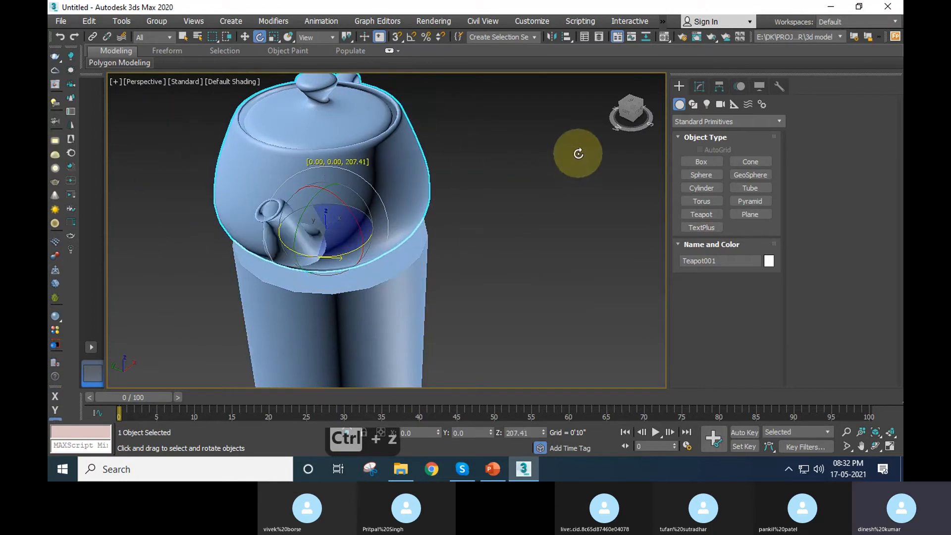
pyautogui.moveTo(503, 239); pyautogui.dragTo(523, 258, button='middle')
pyautogui.moveTo(344, 224); pyautogui.dragTo(334, 280)
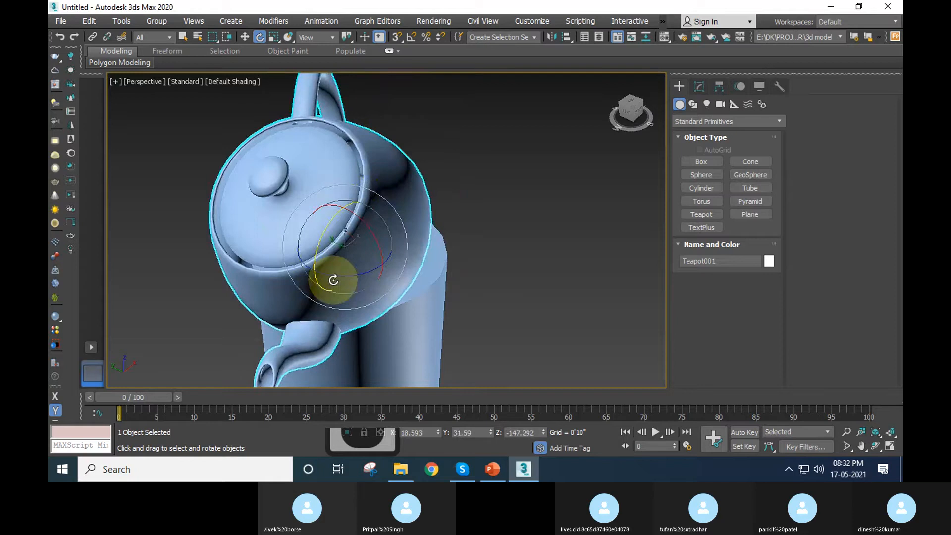
pyautogui.hotkey('ctrl', 'z')
# Deselect the teapot and create a thin, tall upright box beyond the cone in the Perspective view.
pyautogui.click(504, 282)
pyautogui.scroll(-6, 340, 184)
pyautogui.moveTo(415, 294); pyautogui.dragTo(418, 278, button='middle')
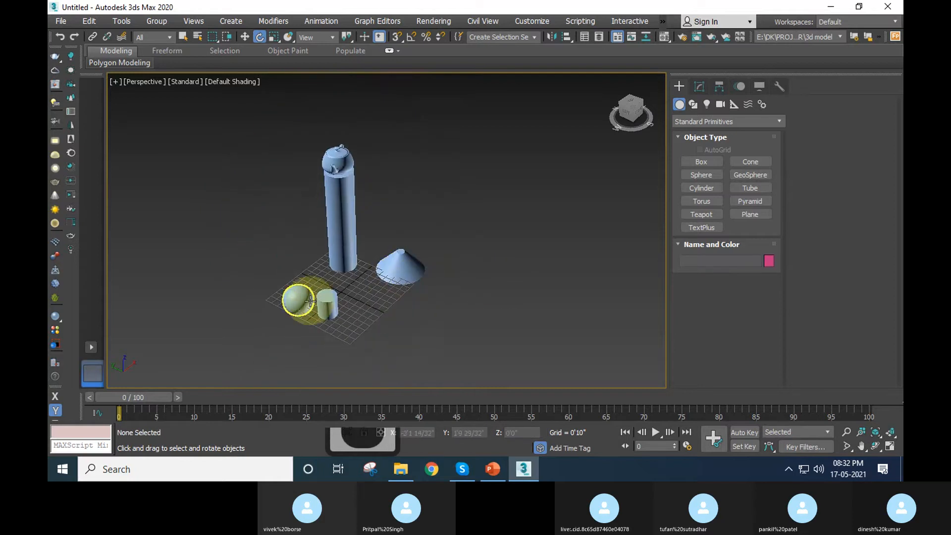
pyautogui.click(701, 161)
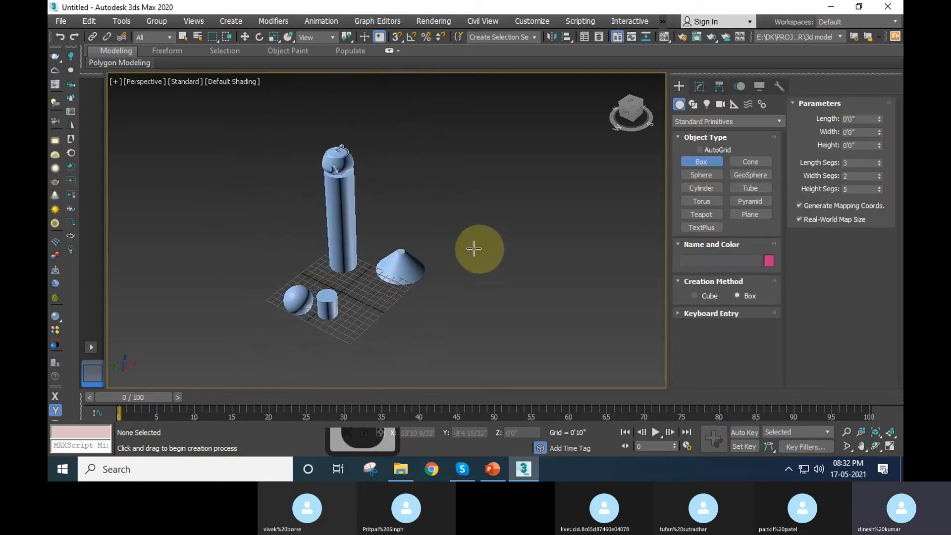
pyautogui.moveTo(467, 249); pyautogui.dragTo(554, 279)
pyautogui.click(558, 170)
# Rotate the upright box 90° around the Z axis.
pyautogui.press('e')
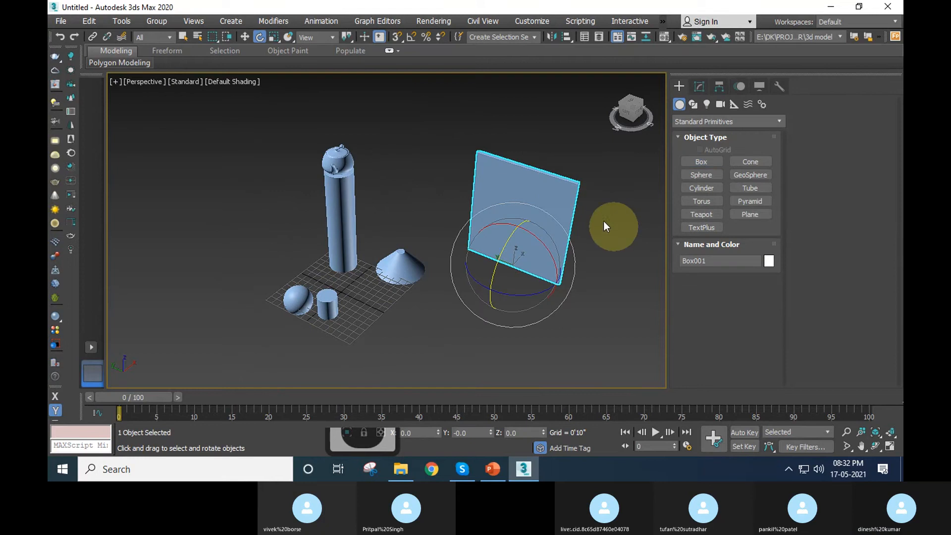
pyautogui.scroll(5, 605, 228)
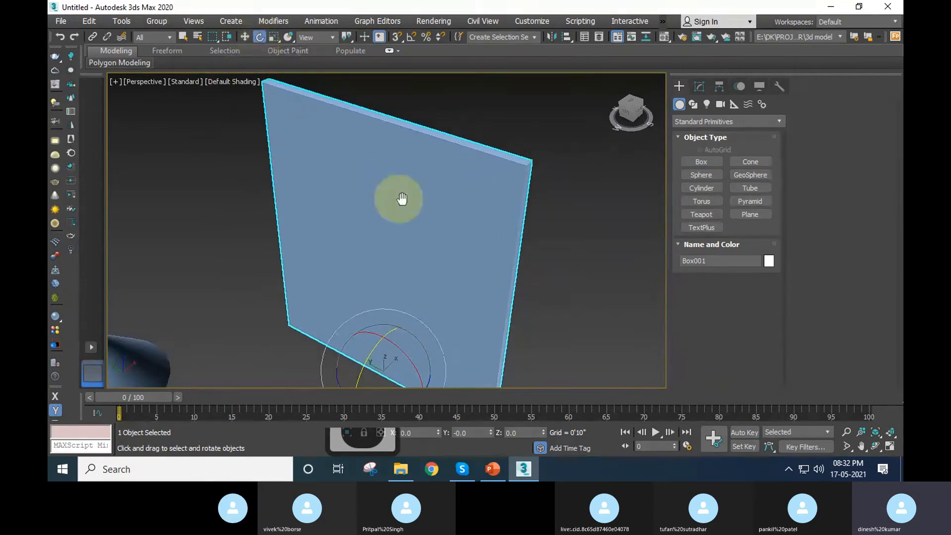
pyautogui.moveTo(403, 199); pyautogui.dragTo(428, 205, button='middle')
pyautogui.scroll(-3, 443, 214)
pyautogui.keyDown('alt'); pyautogui.moveTo(453, 272); pyautogui.dragTo(473, 281, button='middle'); pyautogui.keyUp('alt')
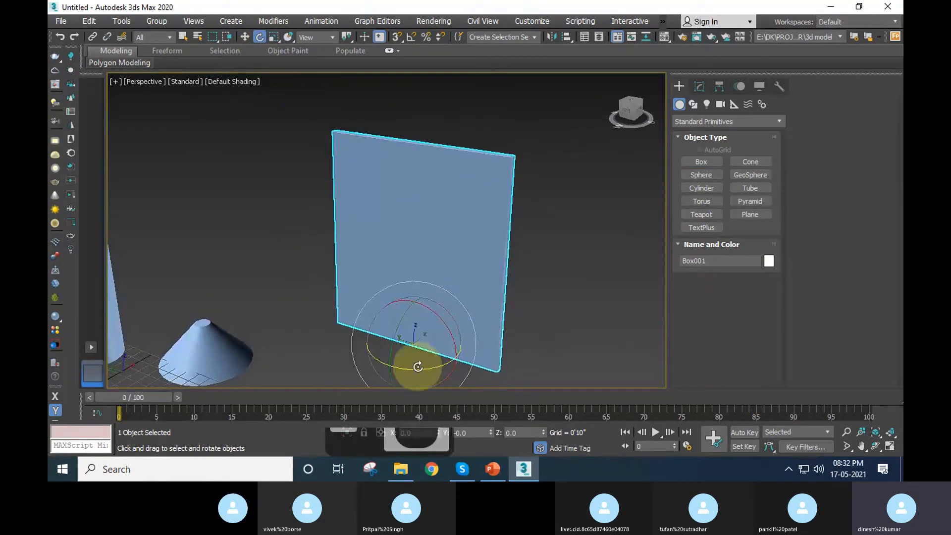
pyautogui.moveTo(418, 367); pyautogui.dragTo(525, 362)
pyautogui.moveTo(450, 289)
pyautogui.keyDown('alt'); pyautogui.mouseDown(button='middle')
pyautogui.moveTo(518, 312)
pyautogui.moveTo(466, 335)
pyautogui.moveTo(436, 292)
pyautogui.mouseUp(button='middle'); pyautogui.keyUp('alt')
pyautogui.scroll(-5, 491, 231)
pyautogui.keyDown('alt'); pyautogui.moveTo(488, 238); pyautogui.dragTo(493, 259, button='middle'); pyautogui.keyUp('alt')
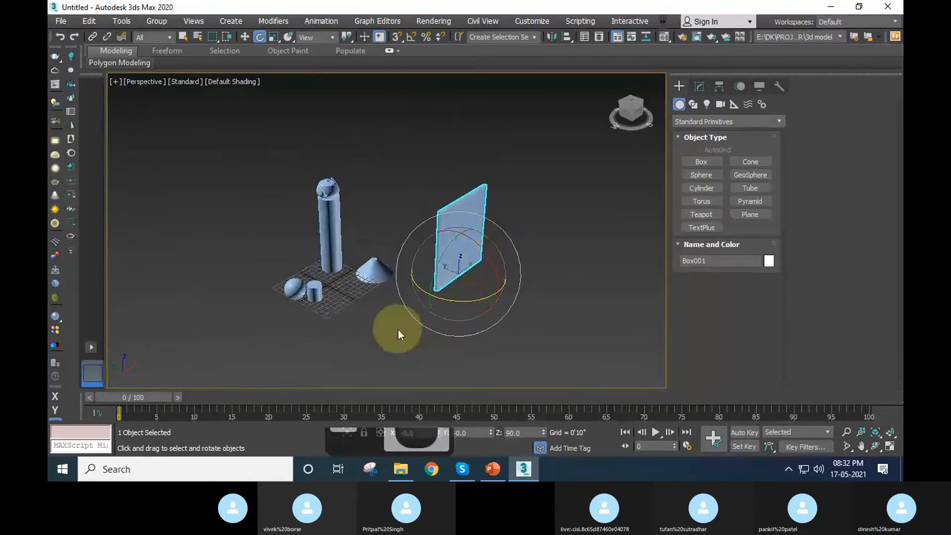
# Try to make a rotated copy of the upright box around the Z axis.
pyautogui.moveTo(452, 310)
pyautogui.keyDown('shift'); pyautogui.mouseDown()
pyautogui.moveTo(467, 298)
pyautogui.moveTo(549, 287)
pyautogui.mouseUp(); pyautogui.keyUp('shift')
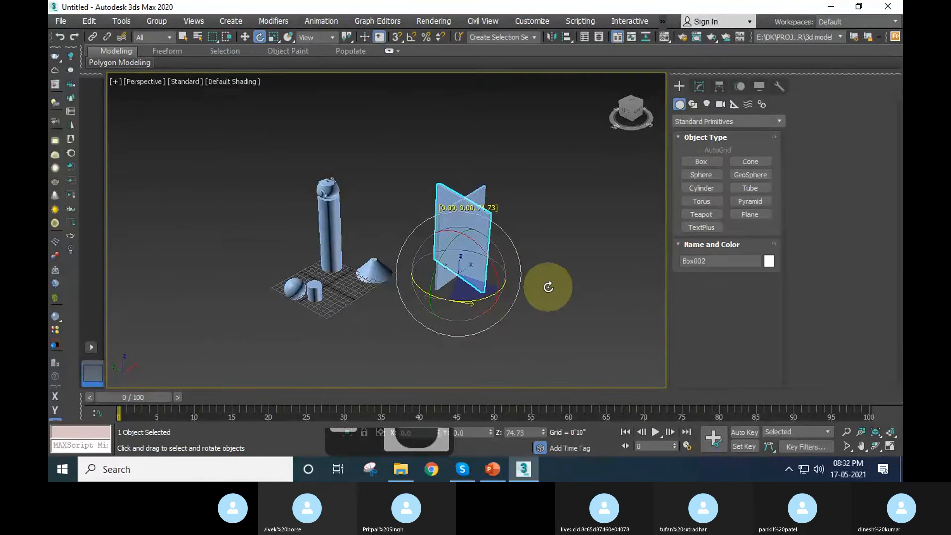
pyautogui.rightClick(548, 289)
pyautogui.click(534, 314)
# Select the sphere beside the short cylinder and activate the Scale tool.
pyautogui.scroll(3, 364, 250)
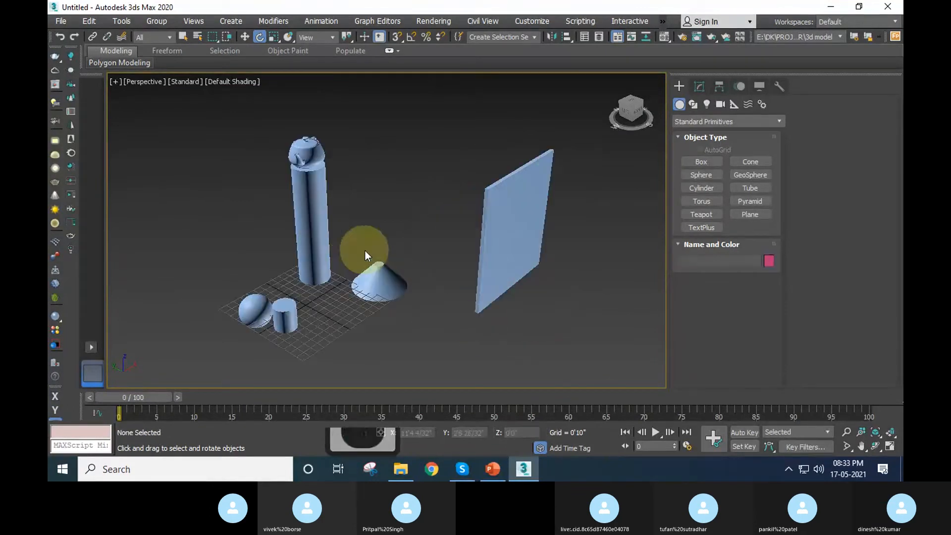
pyautogui.moveTo(397, 308); pyautogui.dragTo(414, 301, button='middle')
pyautogui.scroll(5, 285, 323)
pyautogui.click(276, 312)
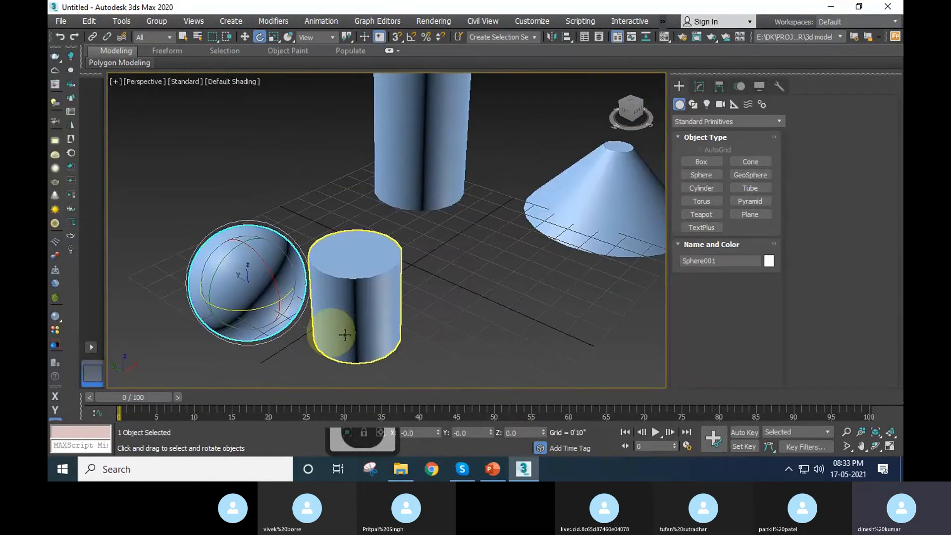
pyautogui.moveTo(381, 327); pyautogui.dragTo(428, 312, button='middle')
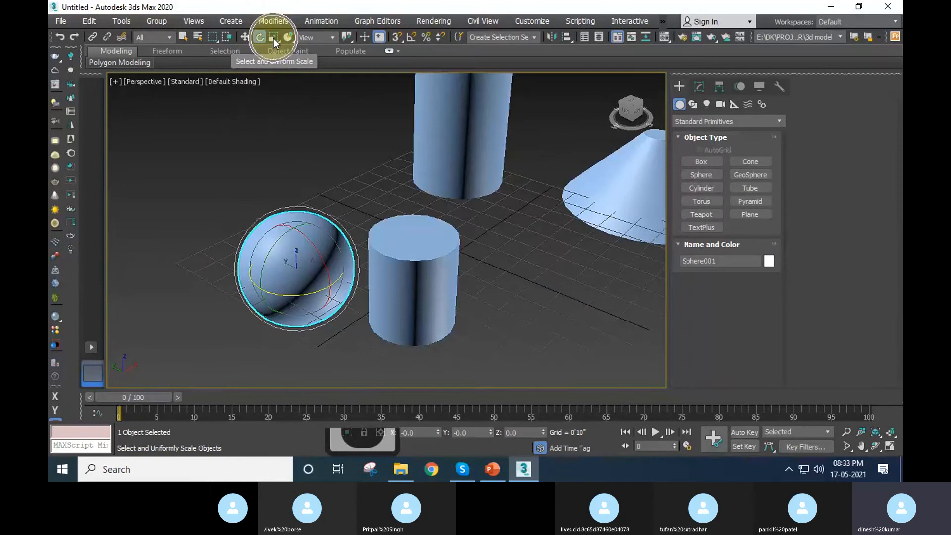
pyautogui.click(274, 37)
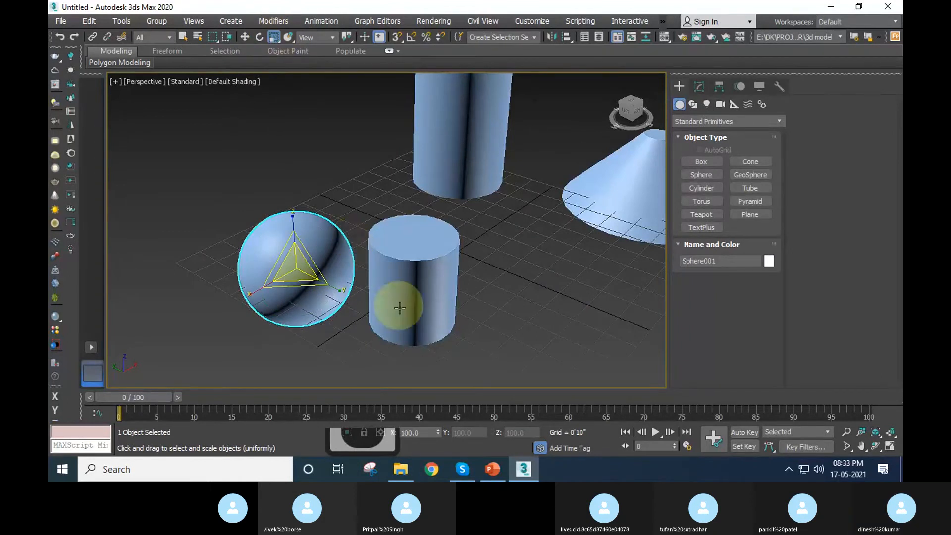
pyautogui.scroll(4, 431, 298)
pyautogui.press('r')
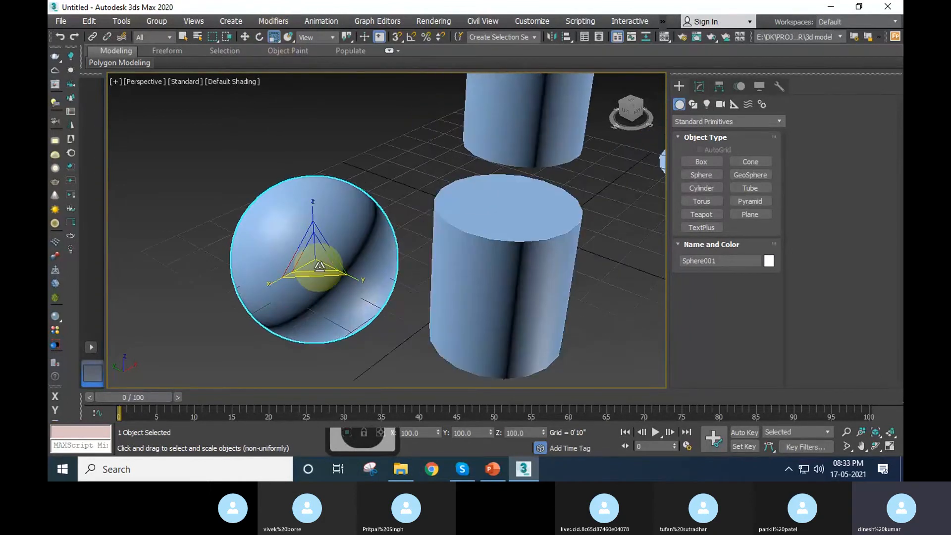
pyautogui.scroll(-5, 344, 214)
pyautogui.click(701, 162)
pyautogui.moveTo(470, 285); pyautogui.dragTo(477, 324)
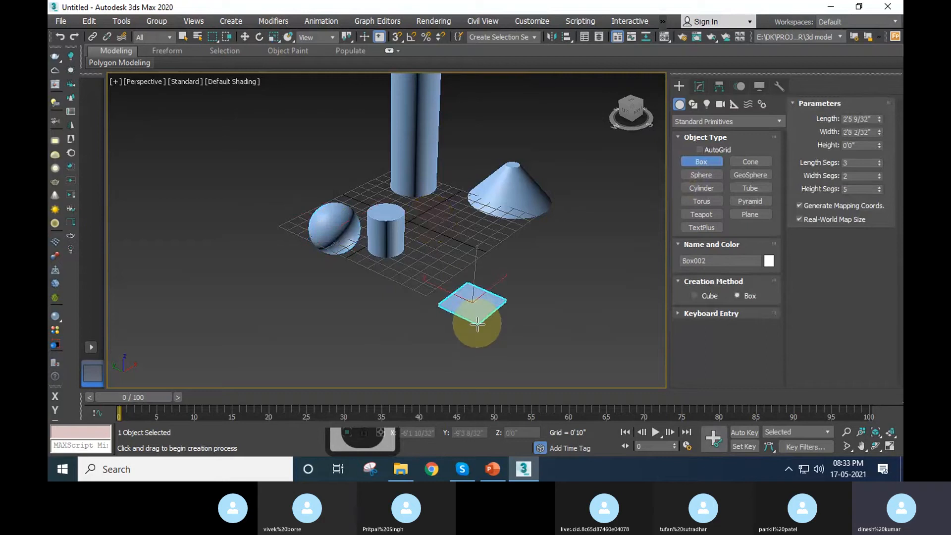
pyautogui.rightClick(504, 311)
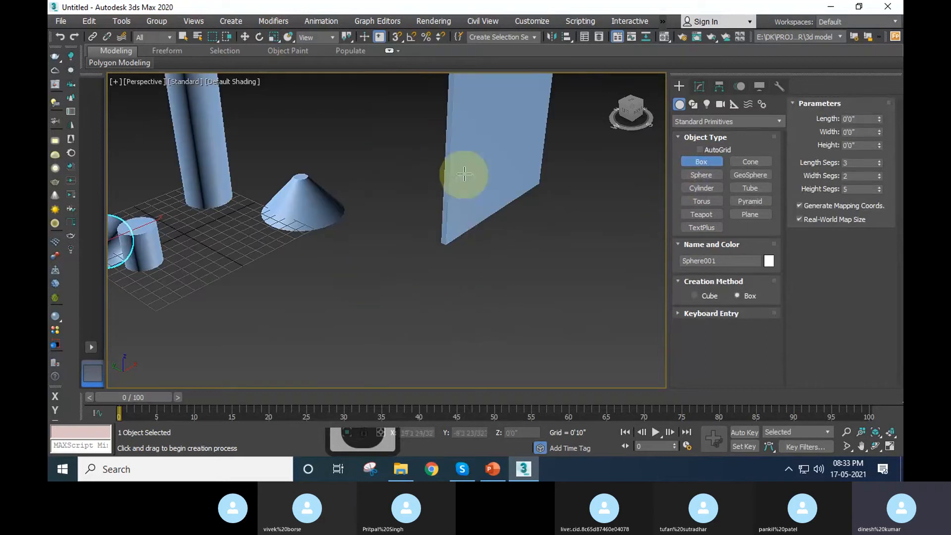
pyautogui.moveTo(495, 198); pyautogui.dragTo(456, 276, button='middle')
pyautogui.rightClick(457, 272)
# Thicken the upright box by scaling it along its thin axis to about 842 percent.
pyautogui.click(439, 227)
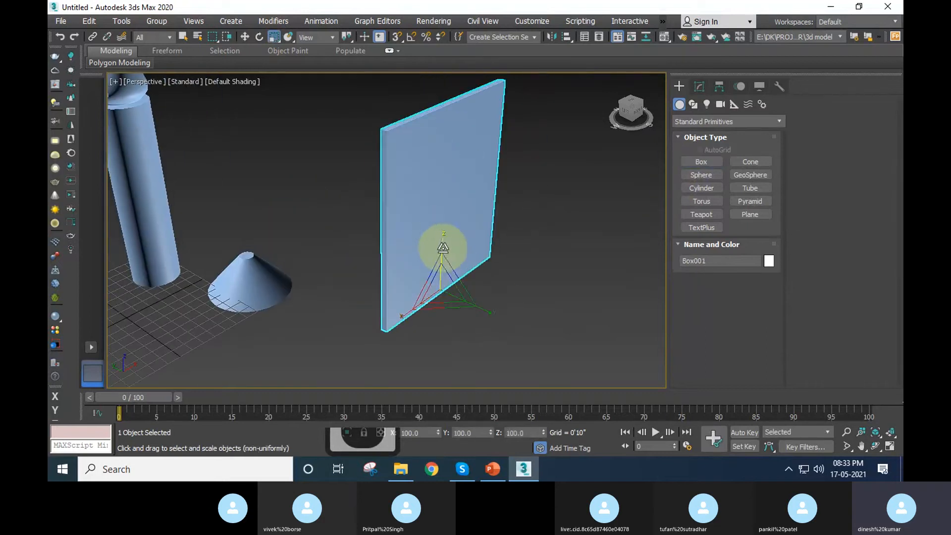
pyautogui.moveTo(498, 332); pyautogui.dragTo(484, 325, button='middle')
pyautogui.moveTo(477, 303); pyautogui.dragTo(875, 446)
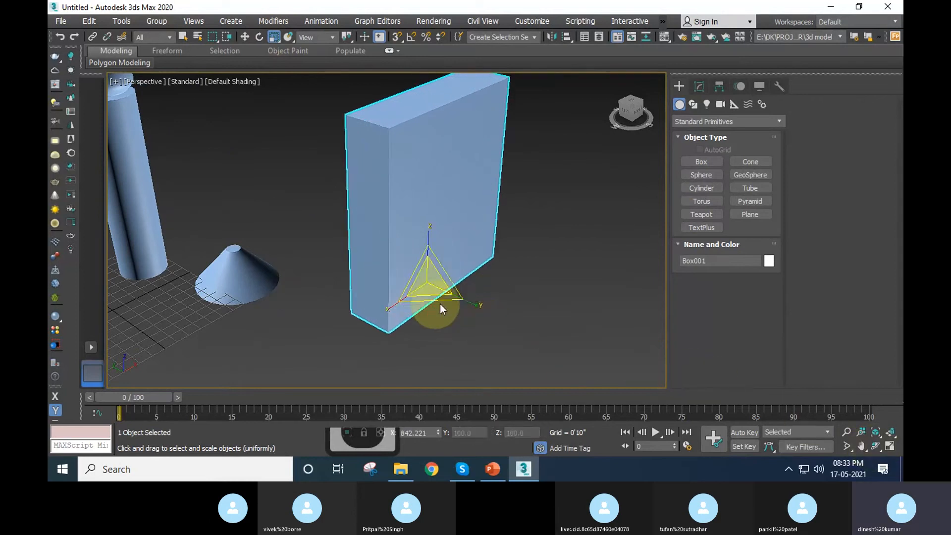
# Reshape the upright box into a thicker, shorter block by scaling it along separate axes, reaching about 1335 percent in X.
pyautogui.moveTo(467, 301); pyautogui.dragTo(520, 323)
pyautogui.moveTo(430, 236); pyautogui.dragTo(445, 261)
pyautogui.scroll(2, 458, 257)
pyautogui.moveTo(448, 315); pyautogui.dragTo(501, 300)
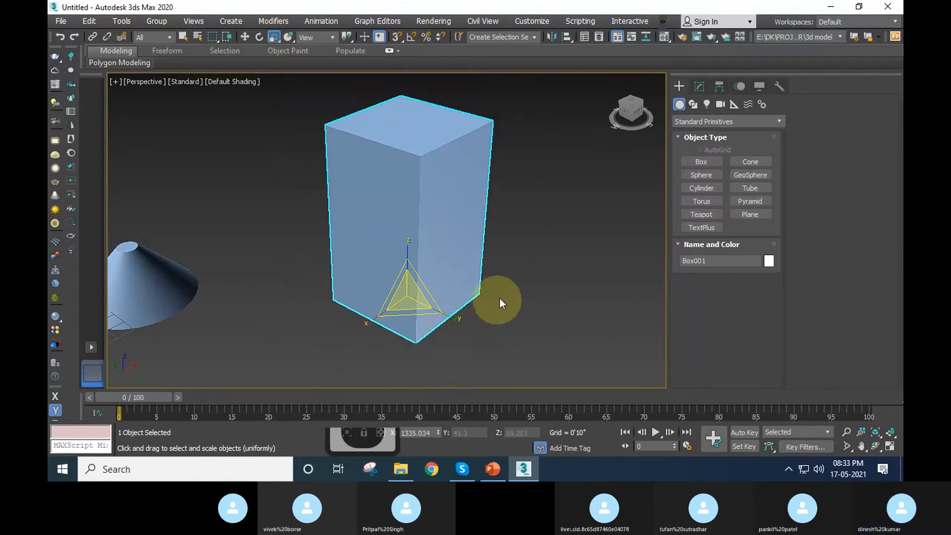
pyautogui.click(538, 251)
pyautogui.scroll(-3, 537, 243)
pyautogui.click(504, 231)
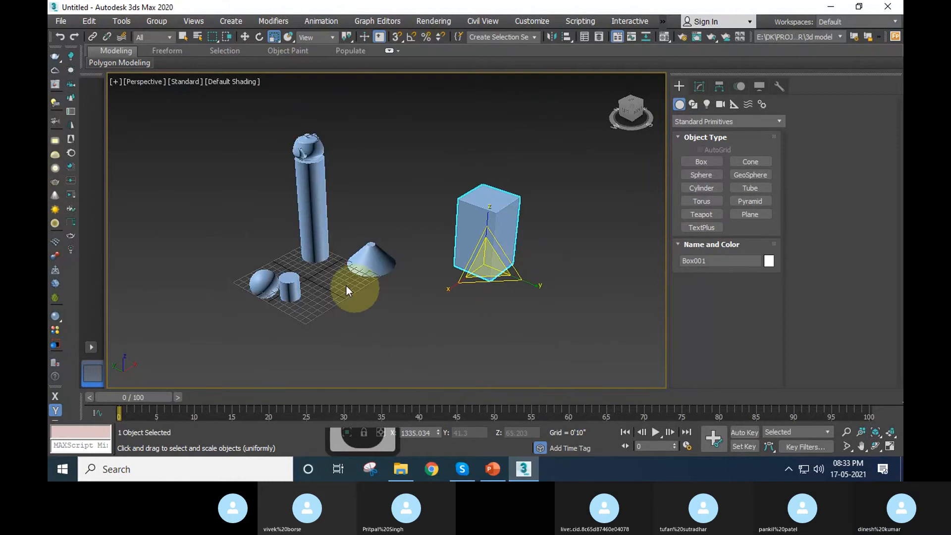
# Select the teapot on top of the tall cylinder and rotate it around its vertical axis so the spout points sideways.
pyautogui.click(315, 149)
pyautogui.scroll(5, 315, 148)
pyautogui.press('w')
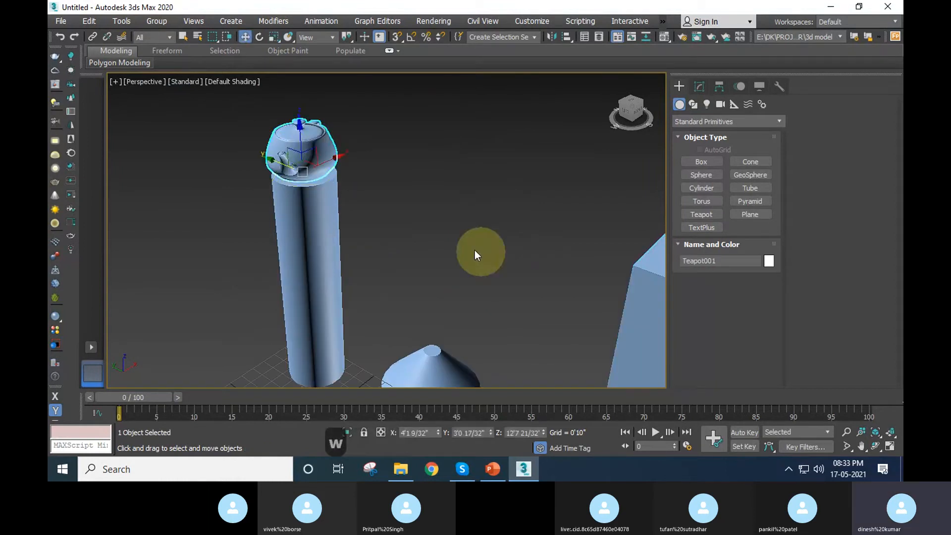
pyautogui.moveTo(334, 161); pyautogui.dragTo(374, 221)
pyautogui.press('e')
pyautogui.hotkey('ctrl', 'z')
pyautogui.scroll(-2, 379, 237)
# Scale the teapot uniformly down to about 42 percent so it fits on the cylinder's top face, and deselect it.
pyautogui.press('r')
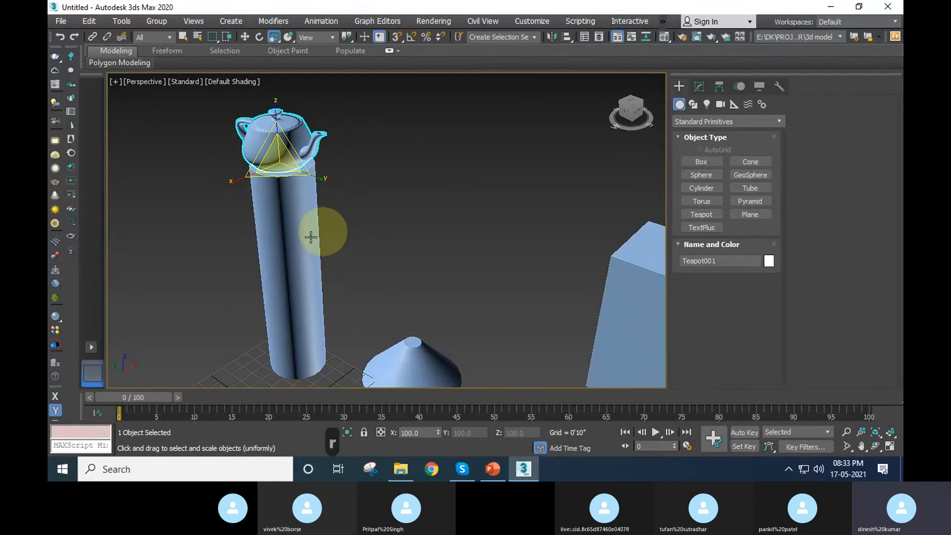
pyautogui.scroll(5, 268, 163)
pyautogui.moveTo(294, 87); pyautogui.dragTo(304, 194)
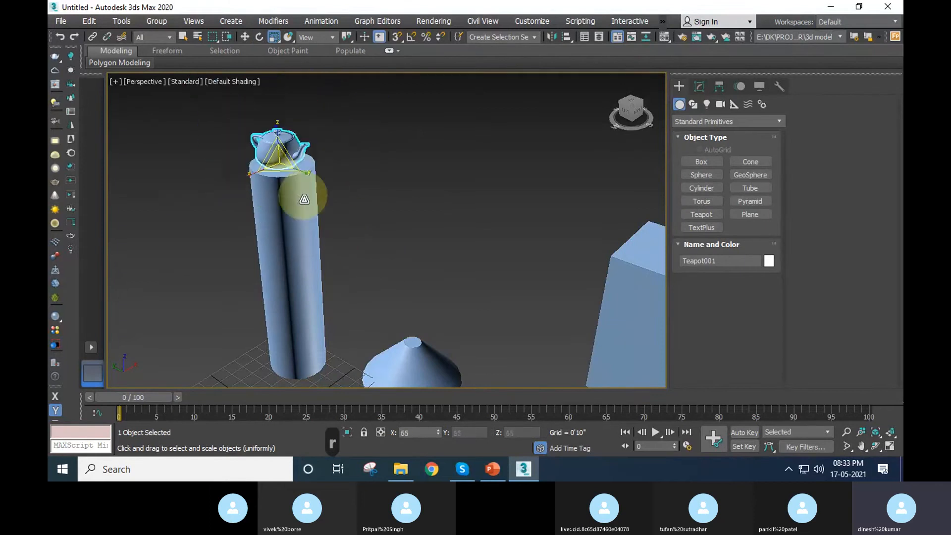
pyautogui.click(381, 236)
pyautogui.scroll(2, 276, 155)
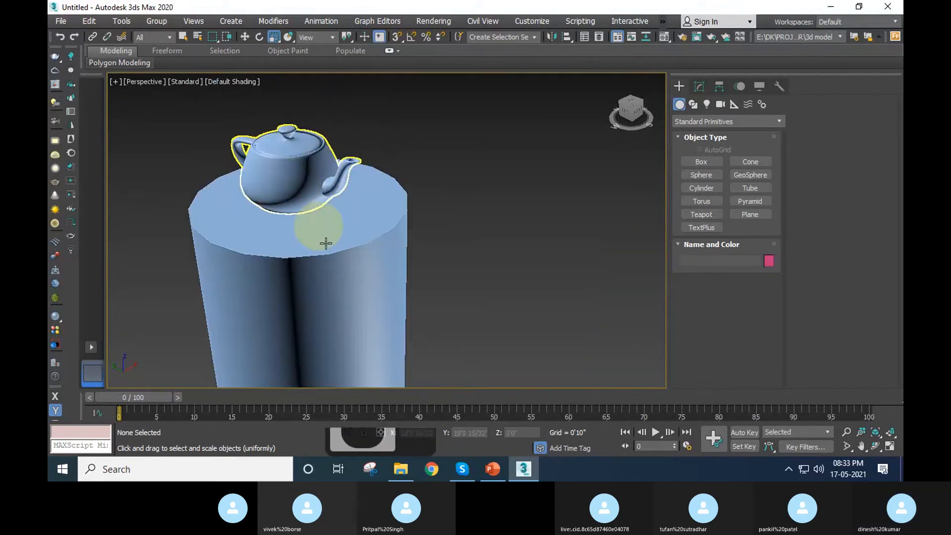
pyautogui.scroll(-6, 350, 180)
pyautogui.moveTo(425, 270); pyautogui.dragTo(406, 258, button='middle')
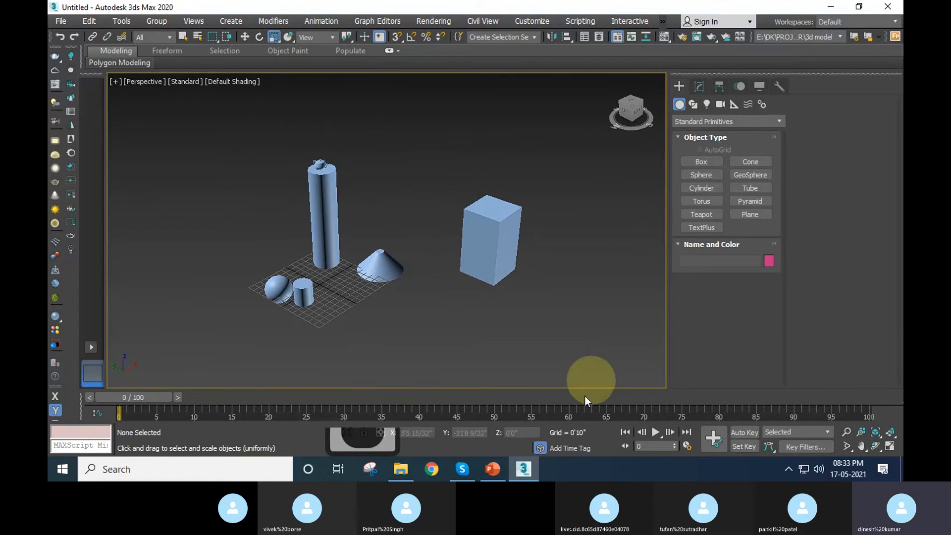
# Switch to the PowerPoint shortcut slide, review the Select Objects and Move entries, and return to 3ds Max.
pyautogui.click(492, 469)
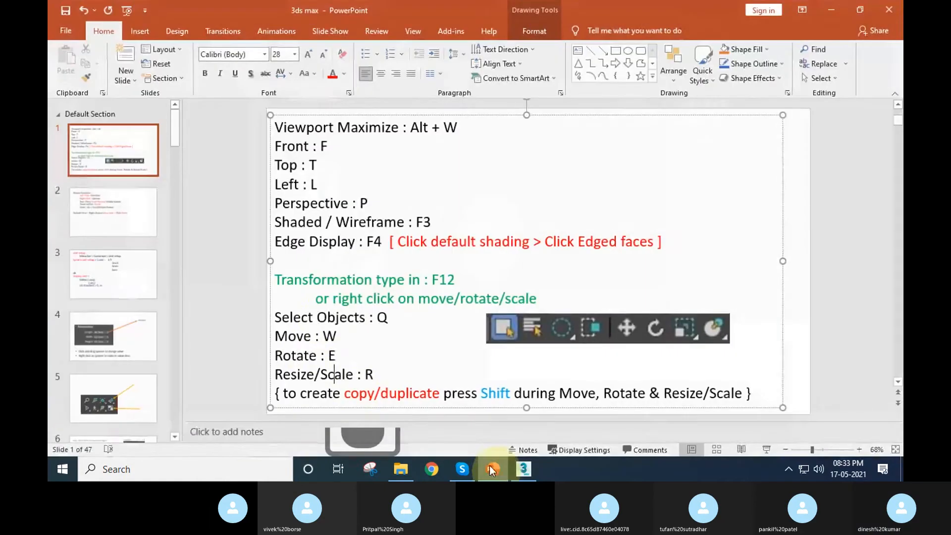
pyautogui.click(321, 318)
pyautogui.click(325, 340)
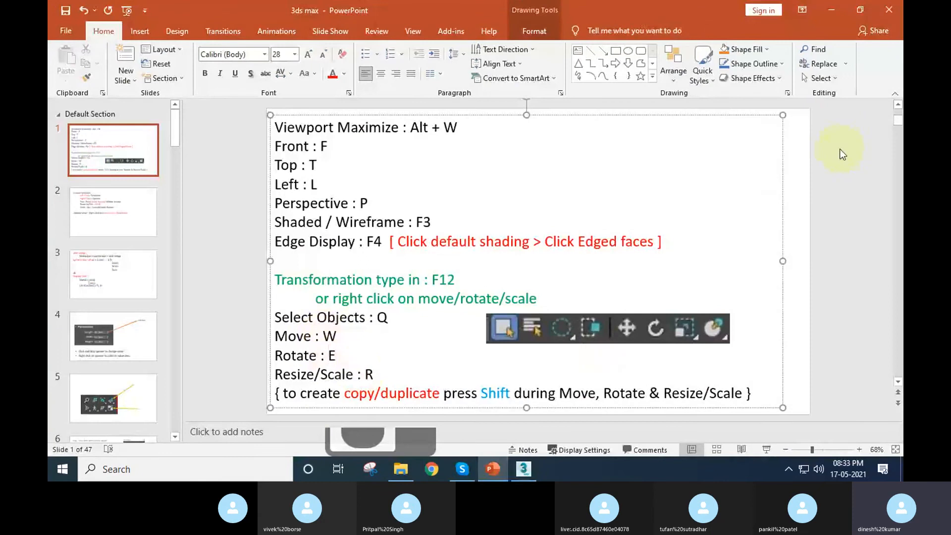
pyautogui.click(832, 10)
# Try to scale the small teapot on the tall cylinder again.
pyautogui.scroll(10, 347, 191)
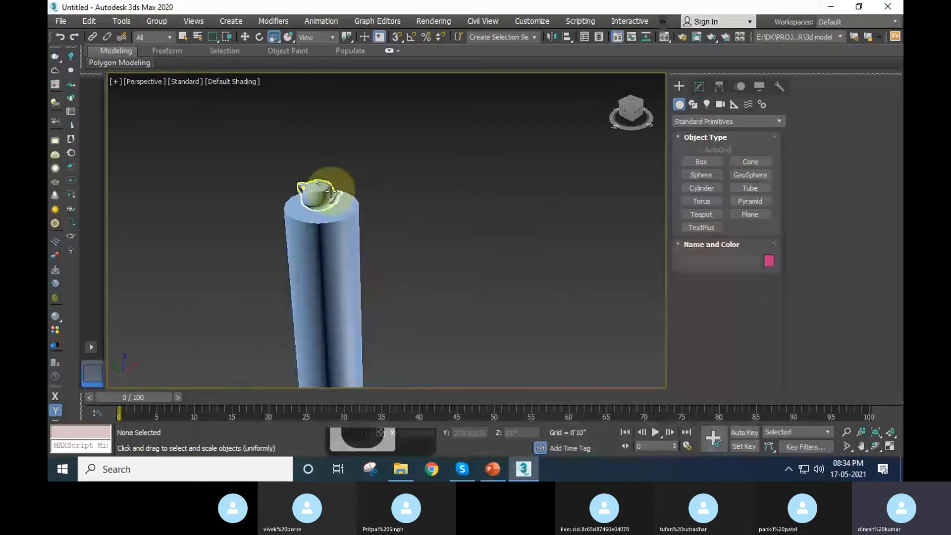
pyautogui.click(320, 195)
pyautogui.moveTo(334, 238)
pyautogui.mouseDown()
pyautogui.moveTo(374, 244)
pyautogui.moveTo(331, 223)
pyautogui.mouseUp()
pyautogui.hotkey('ctrl', 'z')
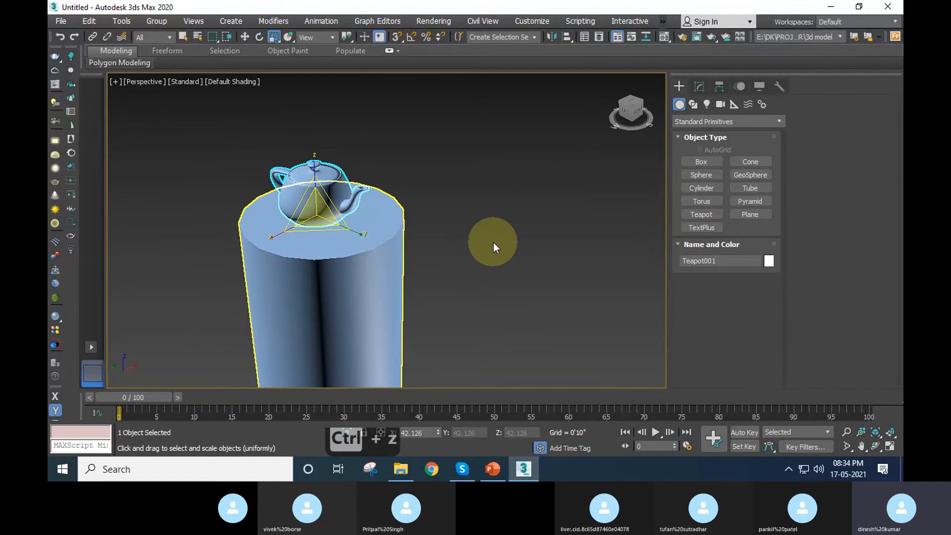
# Activate the Select Object tool, alternate the selection between the tall cylinder and the teapot, and select both together.
pyautogui.press('q')
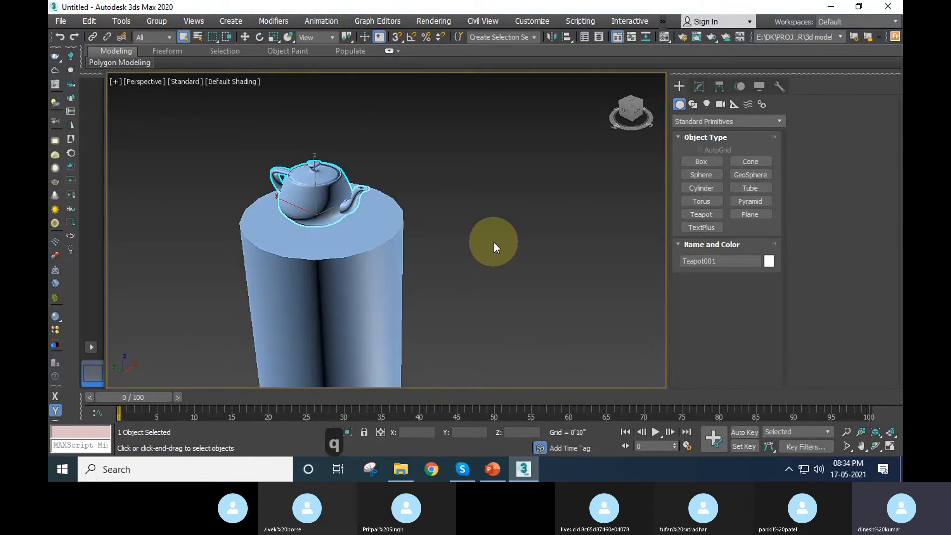
pyautogui.click(328, 281)
pyautogui.click(320, 217)
pyautogui.click(326, 305)
pyautogui.click(318, 192)
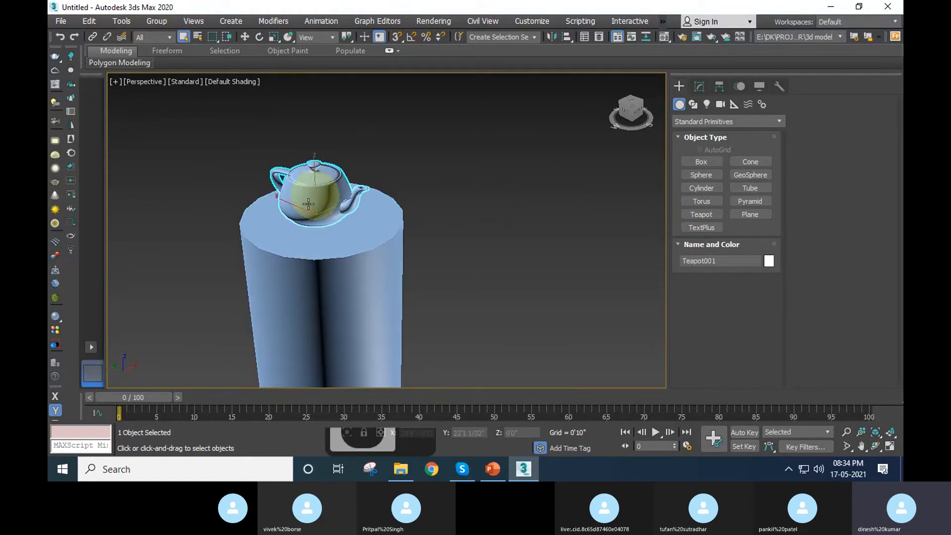
pyautogui.hotkey('ctrl', 'a')
pyautogui.scroll(-5, 533, 182)
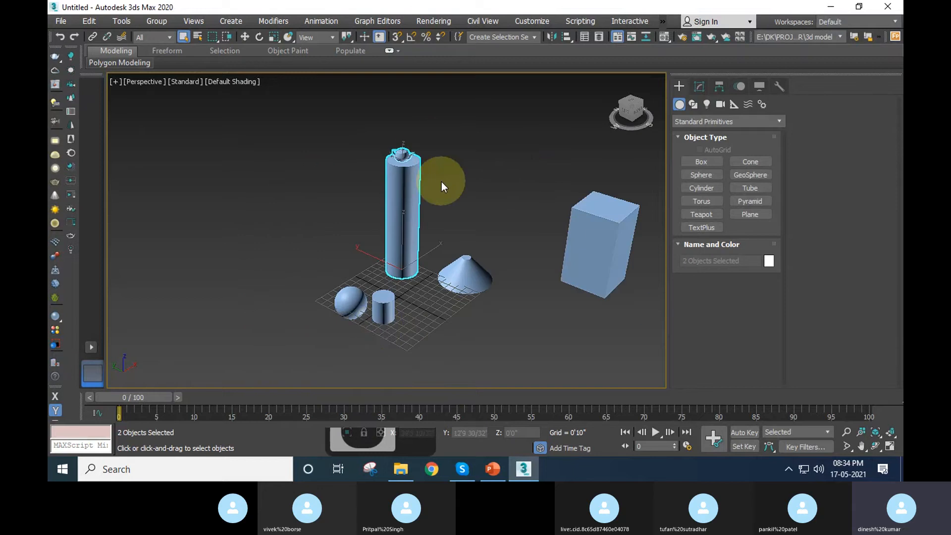
pyautogui.scroll(5, 463, 254)
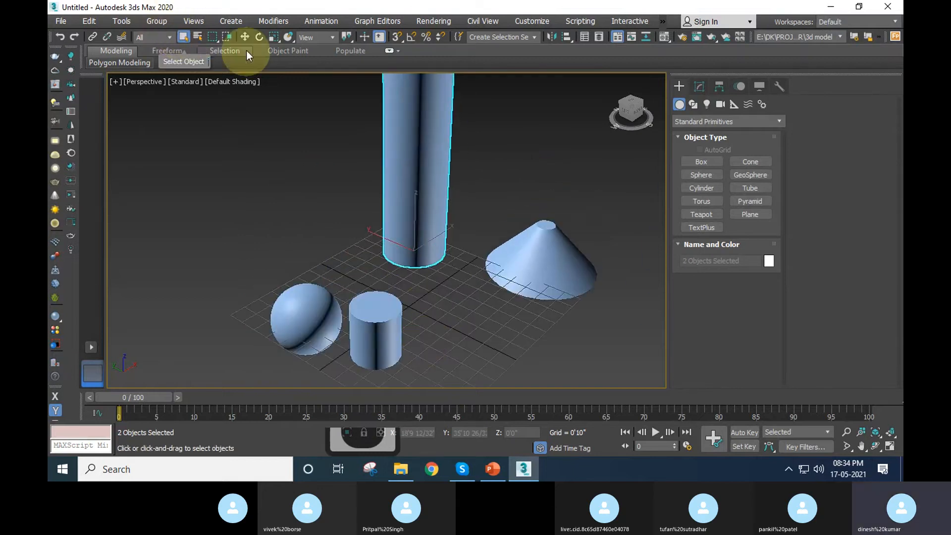
# Keep the Select Object tool active and clear the selection of the tall cylinder and teapot.
pyautogui.click(186, 39)
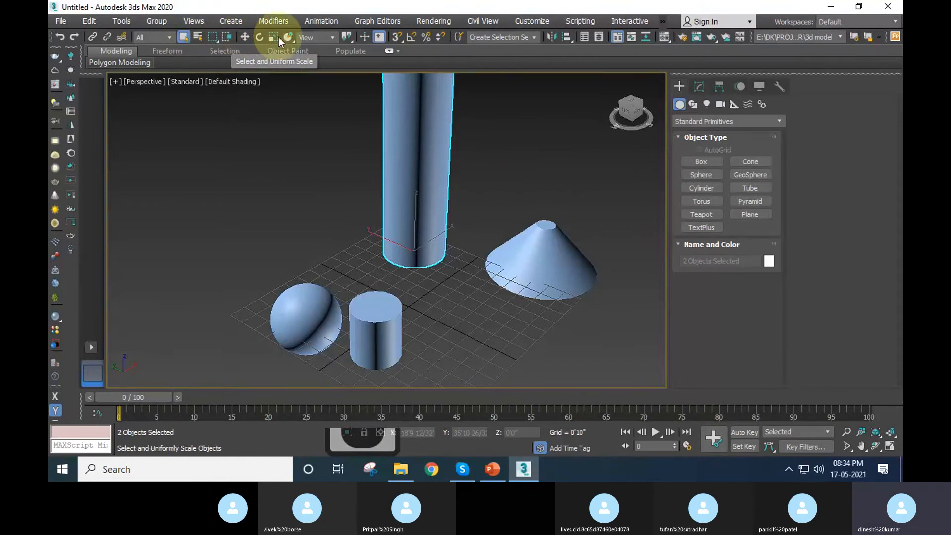
pyautogui.click(329, 221)
pyautogui.scroll(-4, 335, 242)
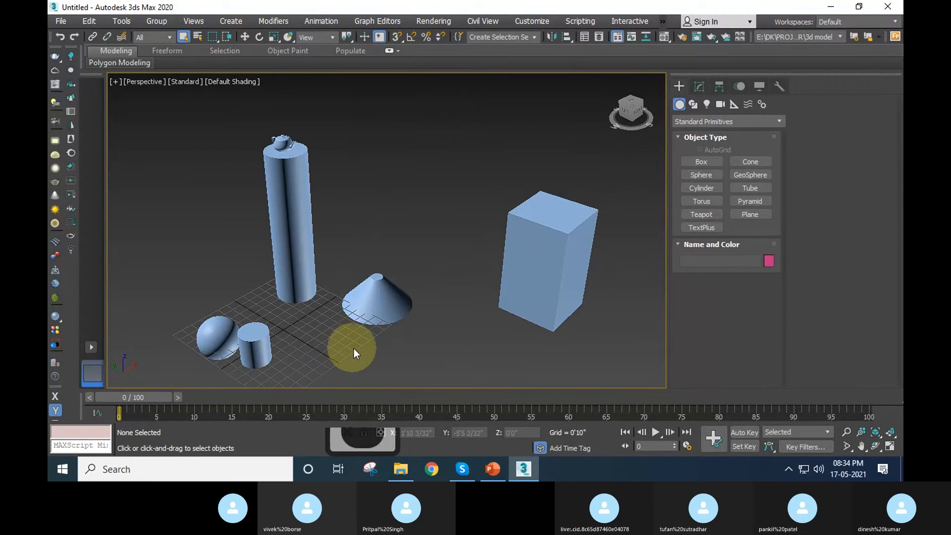
pyautogui.scroll(-3, 354, 348)
pyautogui.moveTo(315, 324); pyautogui.dragTo(301, 323, button='middle')
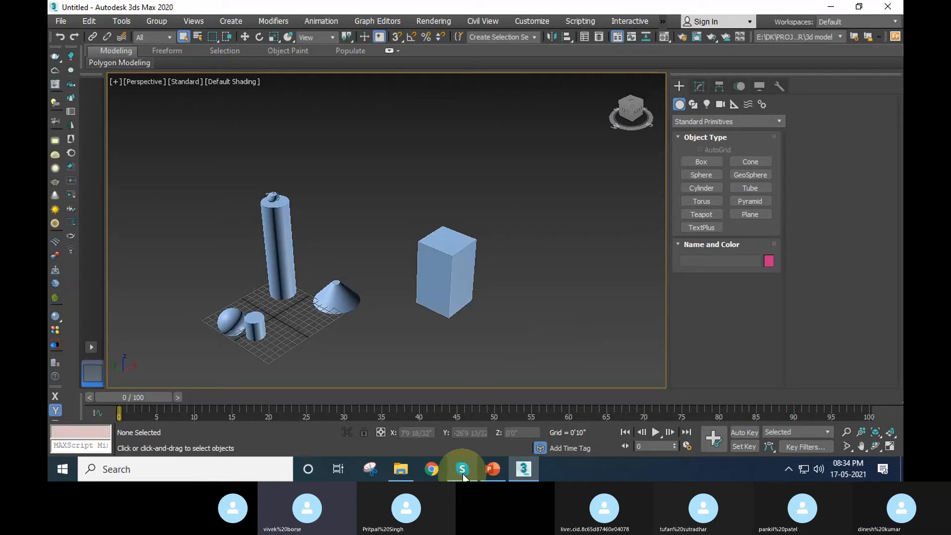
# Check the Skype call window and return to the 3ds Max scene.
pyautogui.click(463, 469)
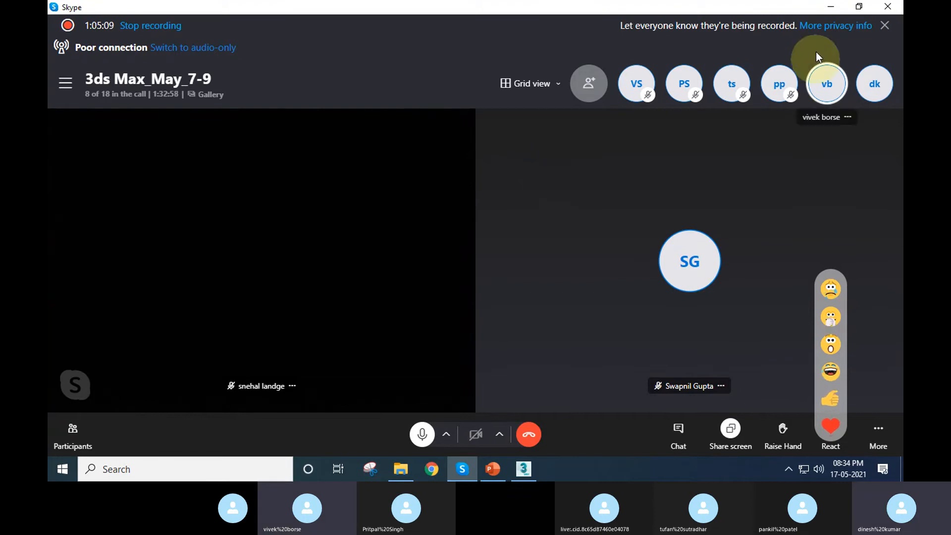
pyautogui.click(829, 7)
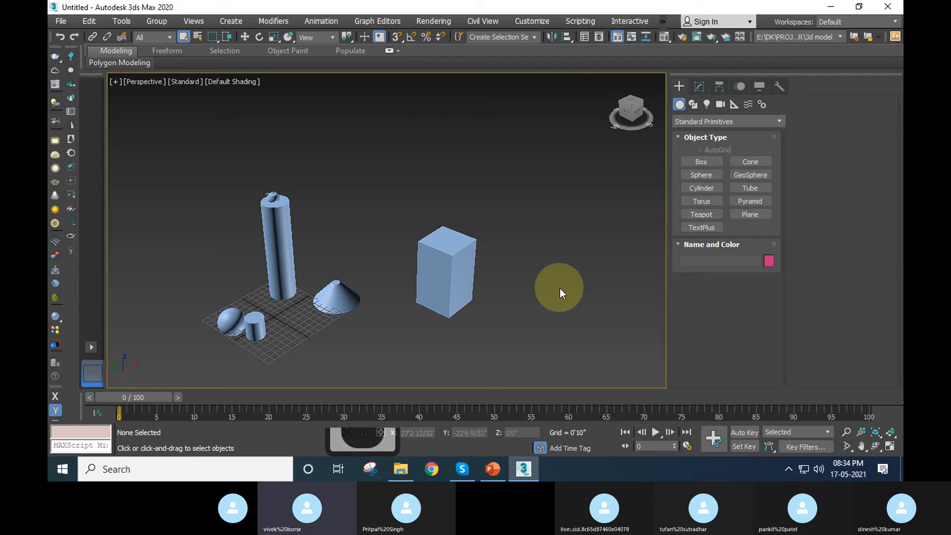
pyautogui.moveTo(502, 298); pyautogui.dragTo(510, 292, button='middle')
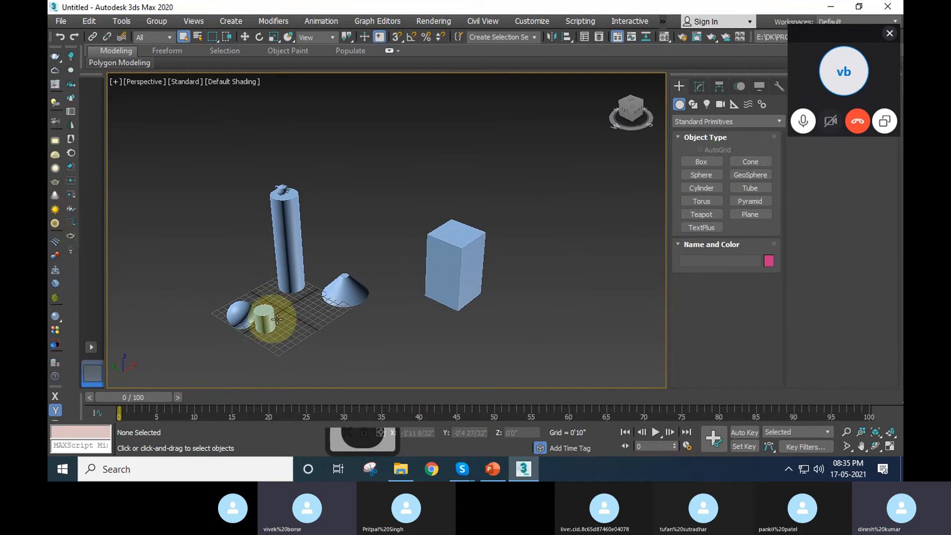
pyautogui.moveTo(316, 343); pyautogui.dragTo(340, 352, button='middle')
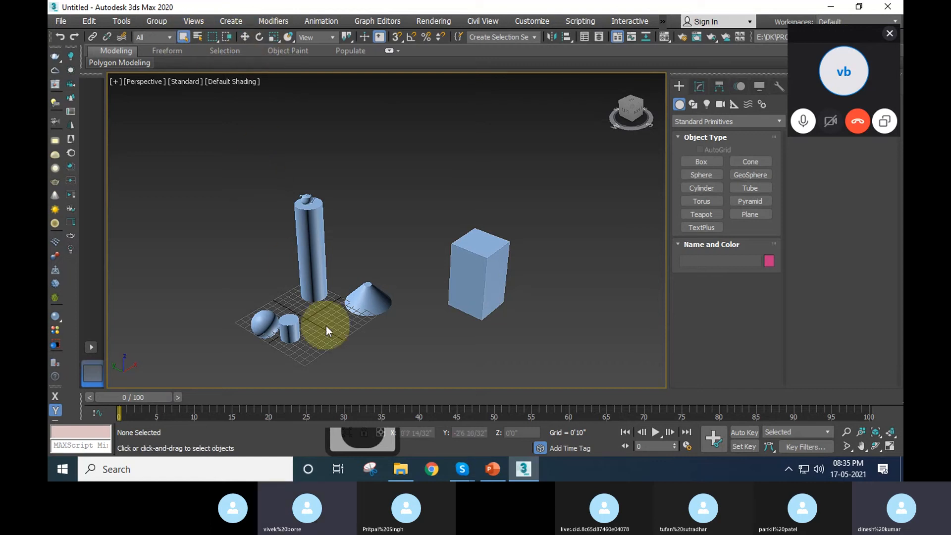
pyautogui.moveTo(325, 325); pyautogui.dragTo(332, 321, button='middle')
pyautogui.scroll(3, 300, 324)
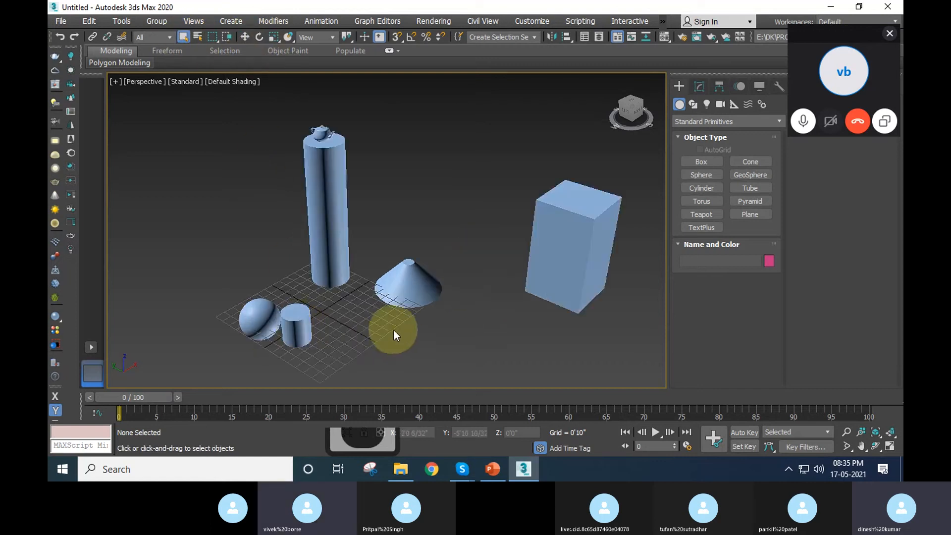
# Select the tall cylinder beneath the teapot.
pyautogui.click(330, 286)
pyautogui.click(352, 290)
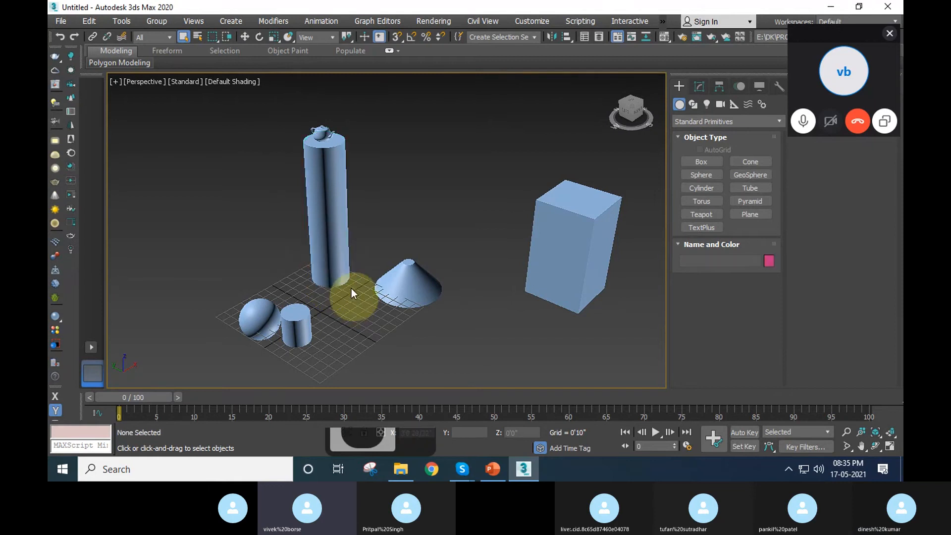
pyautogui.click(329, 251)
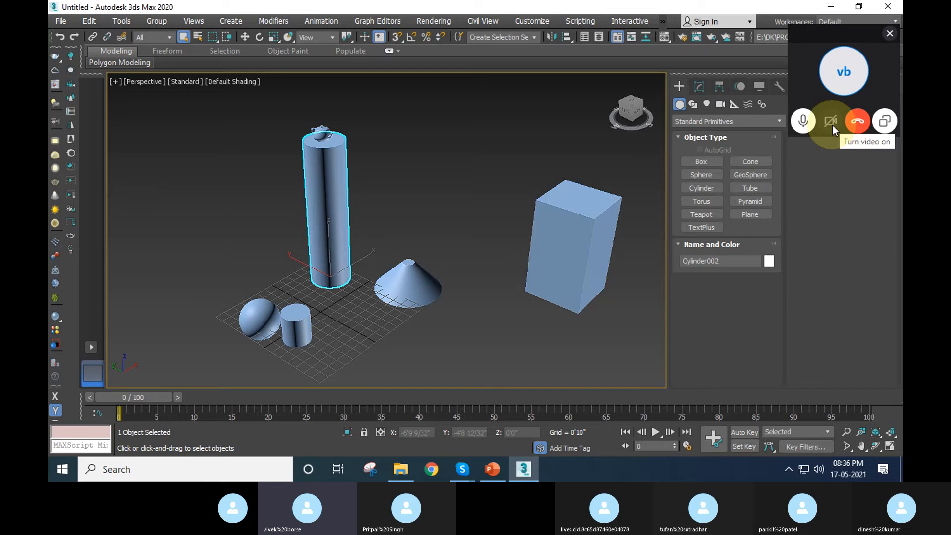
# Open the Skype call window, look through the list of call participants, and return to 3ds Max.
pyautogui.click(808, 79)
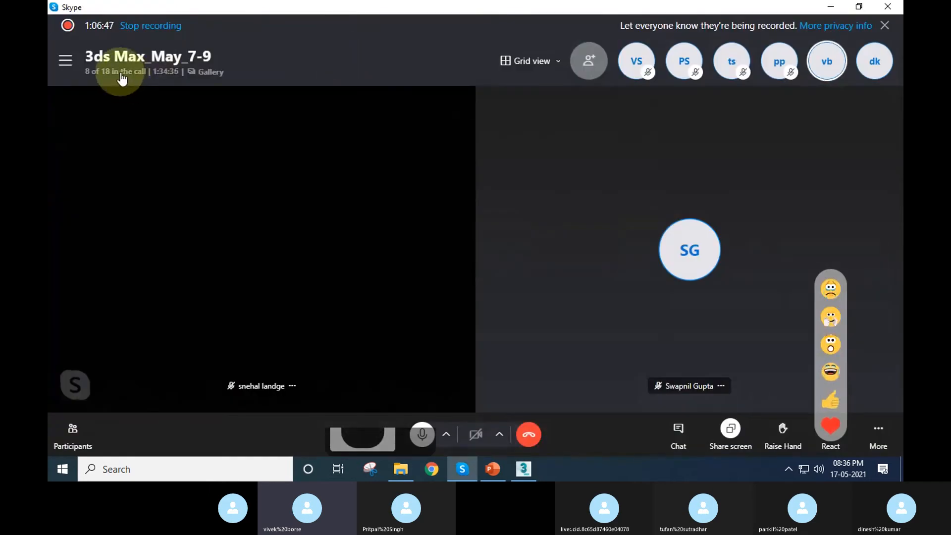
pyautogui.click(122, 76)
pyautogui.scroll(-2, 545, 352)
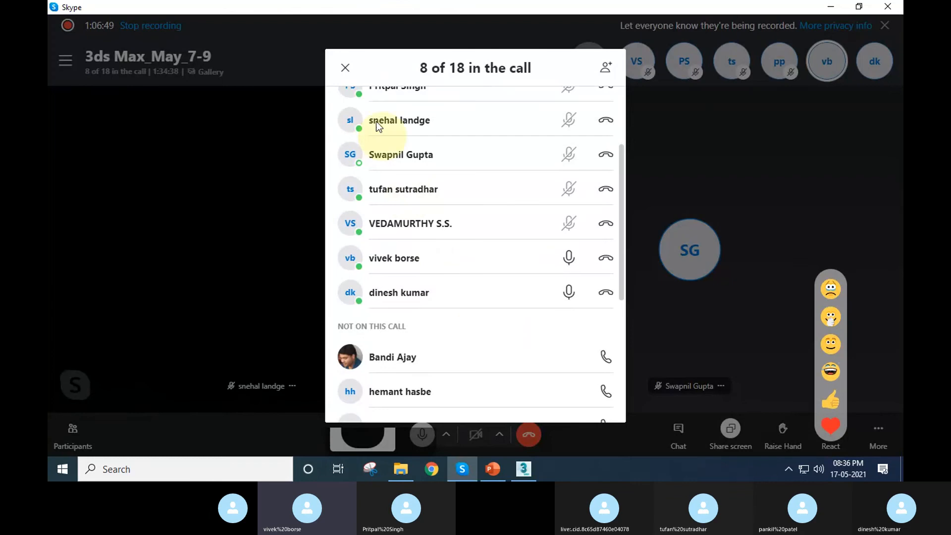
pyautogui.click(345, 67)
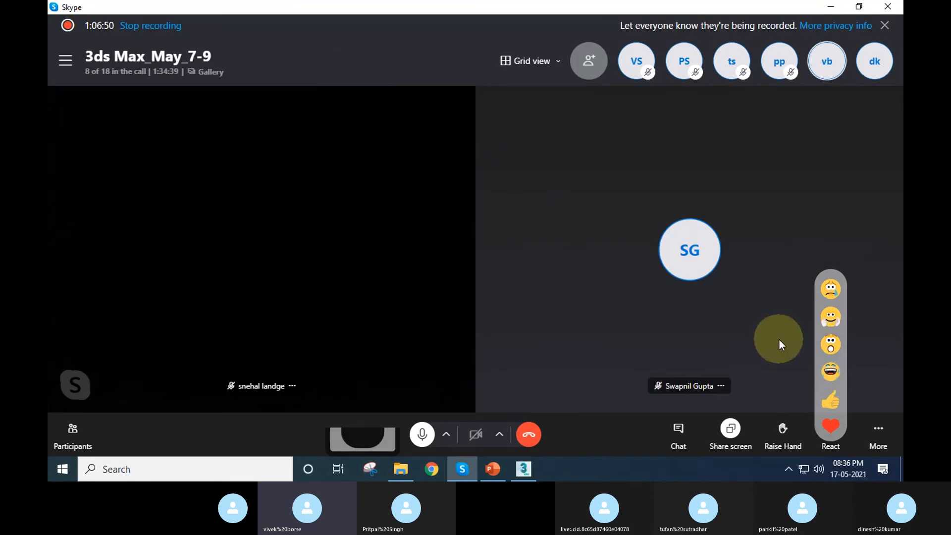
pyautogui.click(831, 6)
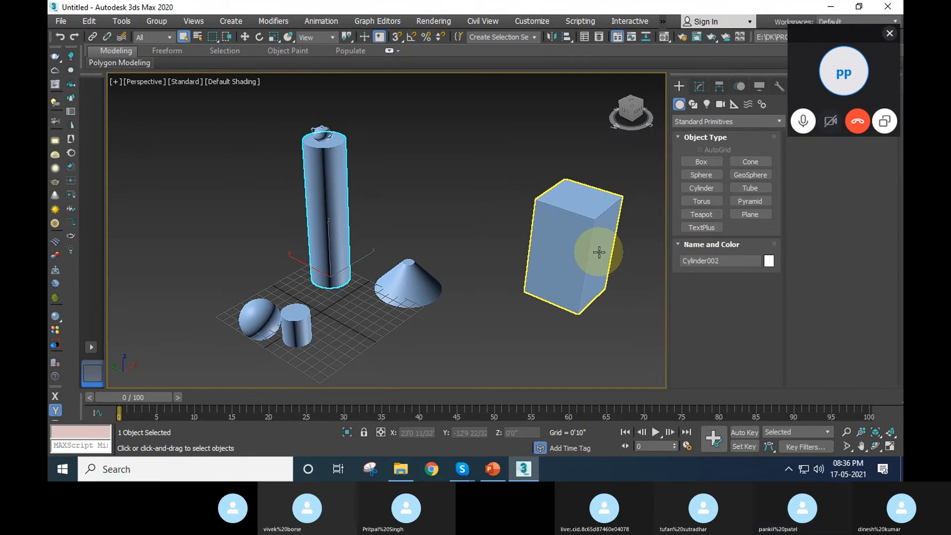
# Select the large upright box and dismiss the floating call window.
pyautogui.click(527, 243)
pyautogui.scroll(4, 567, 272)
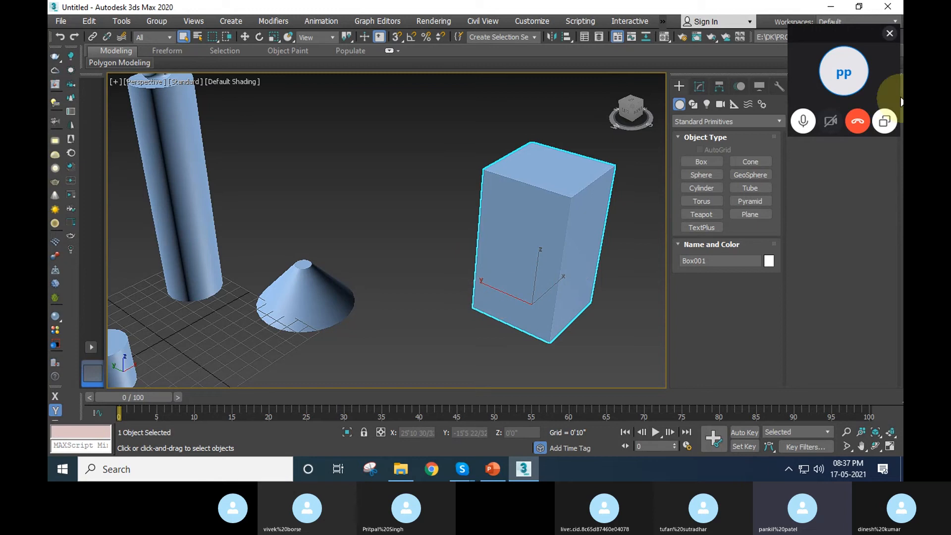
pyautogui.click(890, 34)
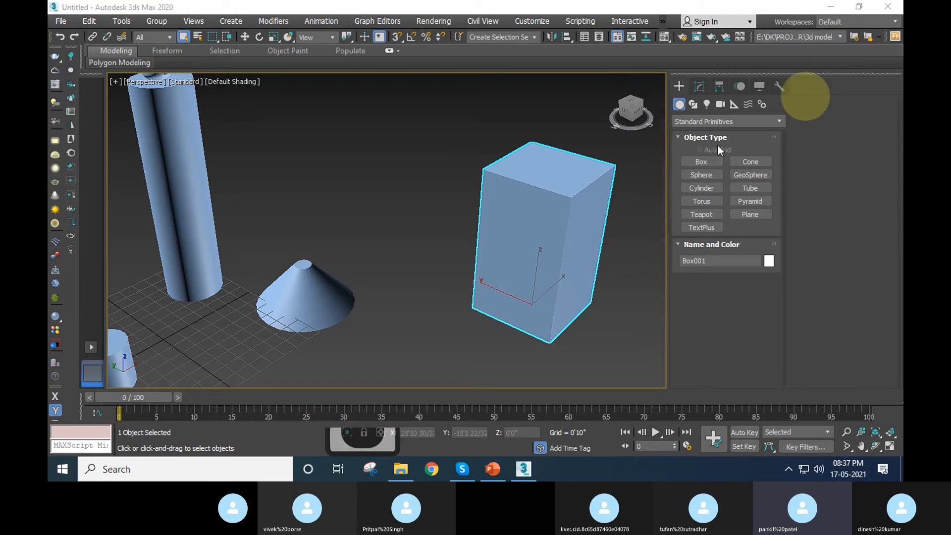
pyautogui.moveTo(345, 339); pyautogui.dragTo(527, 285, button='middle')
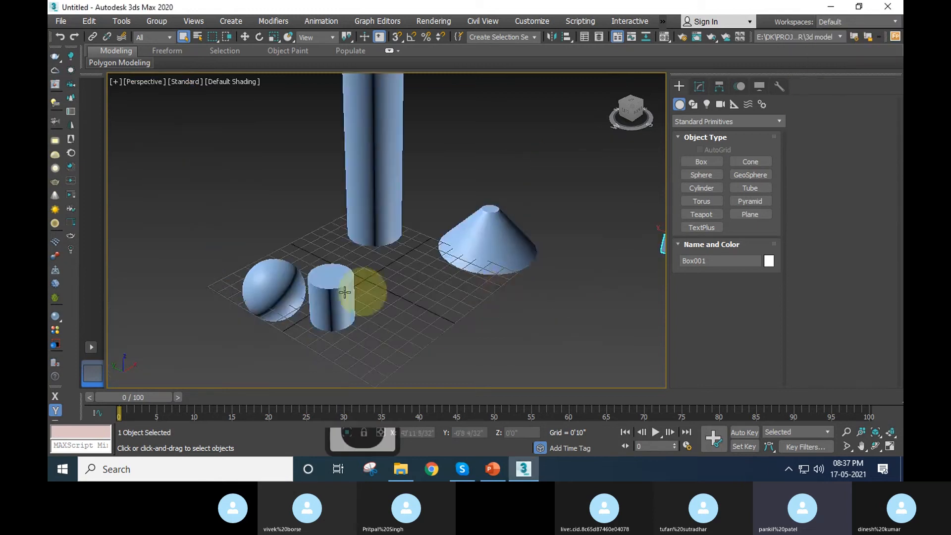
pyautogui.scroll(2, 348, 292)
pyautogui.scroll(3, 453, 296)
pyautogui.moveTo(454, 297); pyautogui.dragTo(439, 290, button='middle')
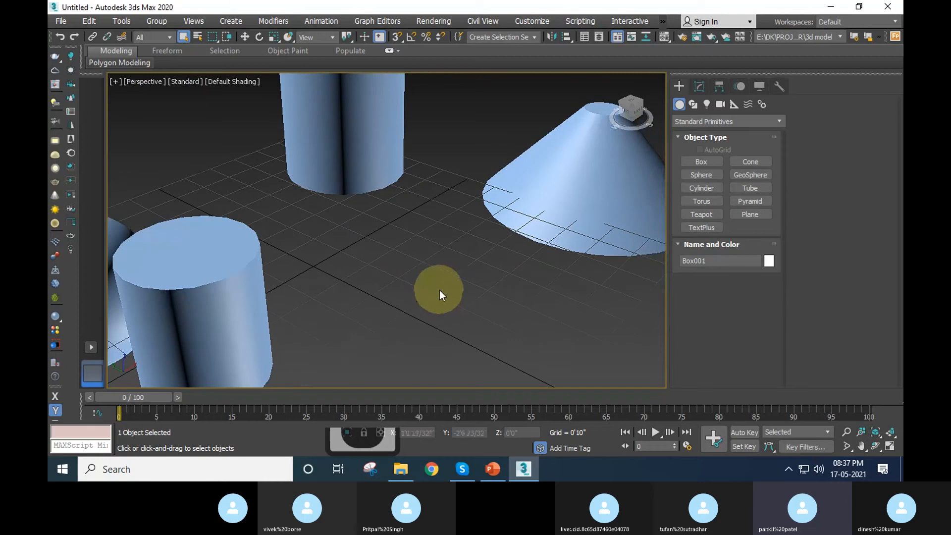
pyautogui.scroll(-5, 447, 288)
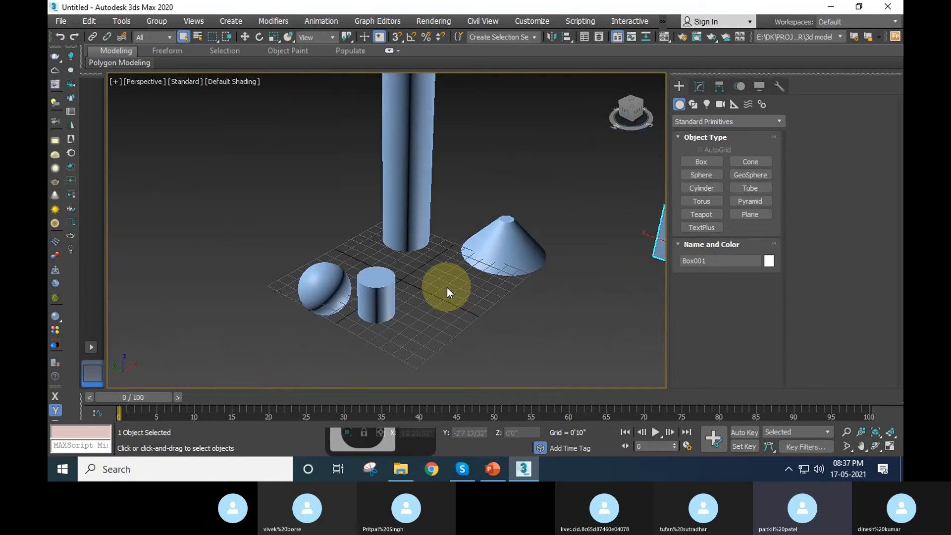
pyautogui.scroll(-3, 449, 287)
pyautogui.moveTo(477, 302); pyautogui.dragTo(408, 301, button='middle')
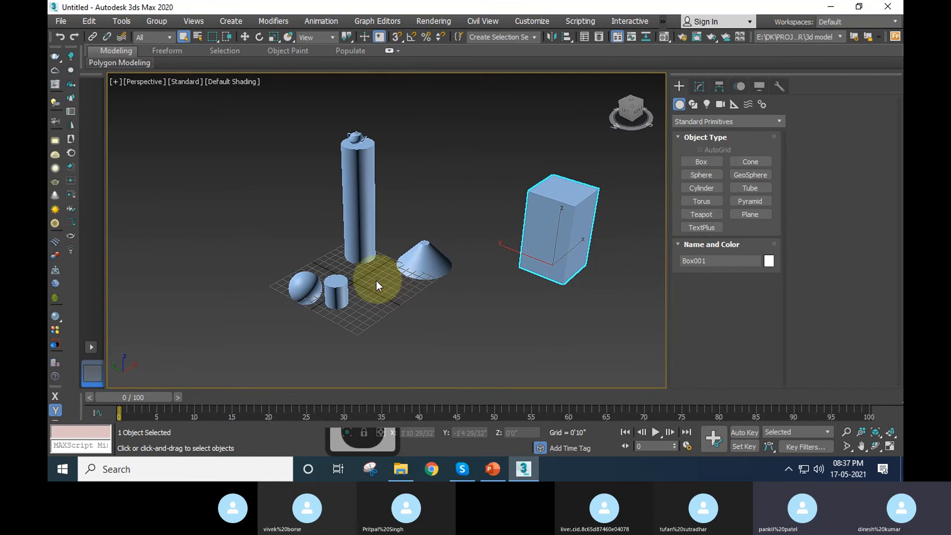
# Move the tall cylinder beneath the teapot downward along the Z axis and deselect it.
pyautogui.scroll(5, 397, 277)
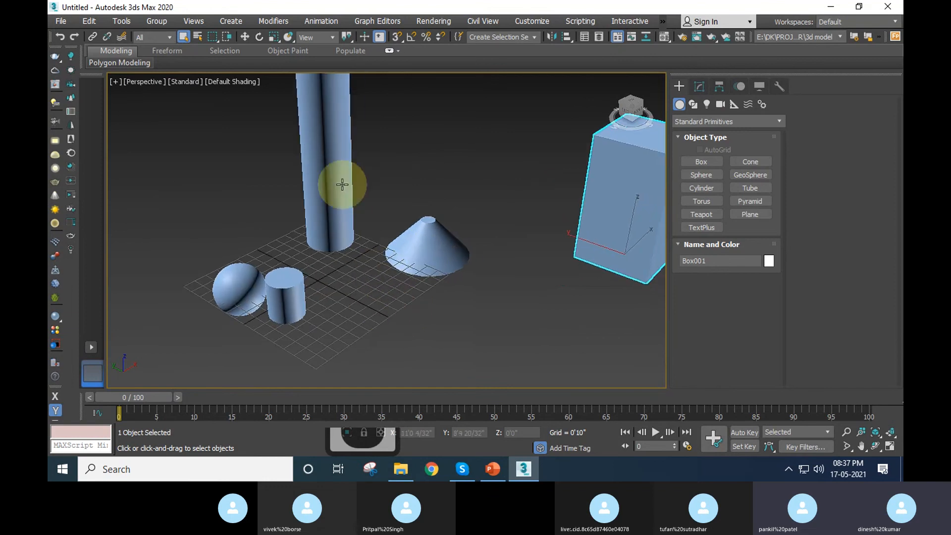
pyautogui.click(340, 185)
pyautogui.press('w')
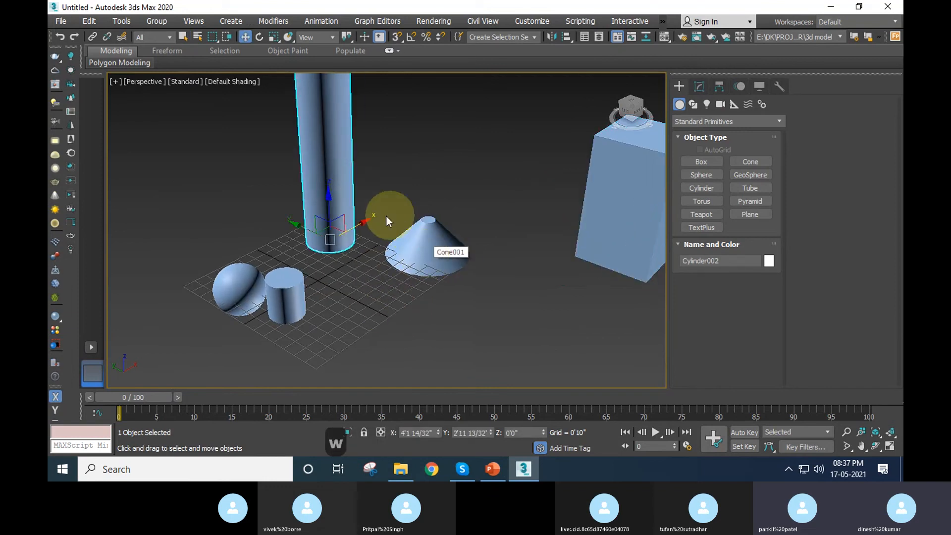
pyautogui.moveTo(325, 202); pyautogui.dragTo(345, 246)
pyautogui.click(419, 299)
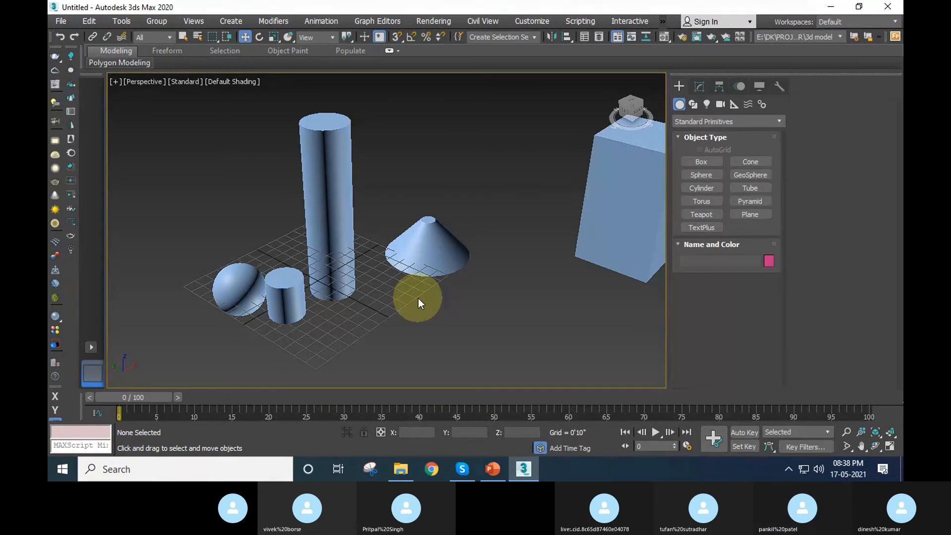
# Open the Skype call window, look through the list of call participants, and return to 3ds Max.
pyautogui.click(462, 468)
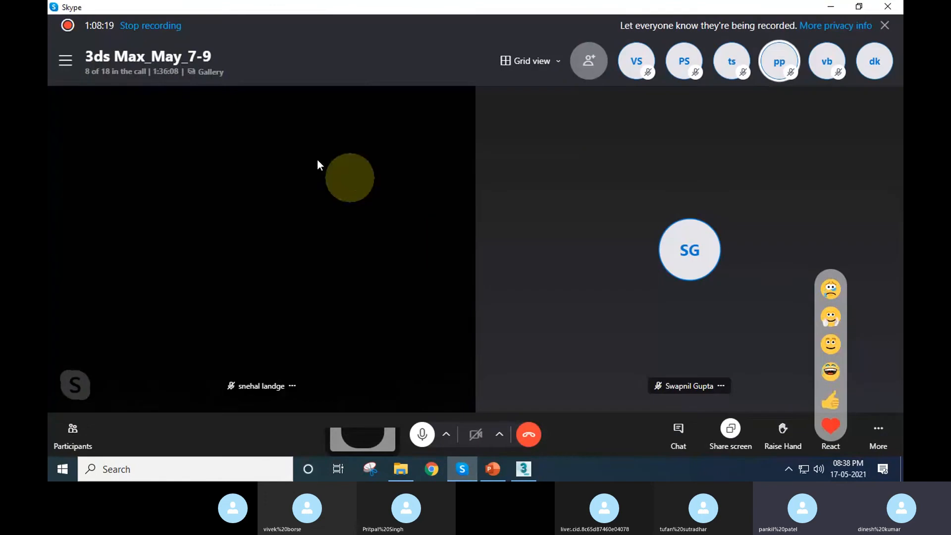
pyautogui.click(124, 70)
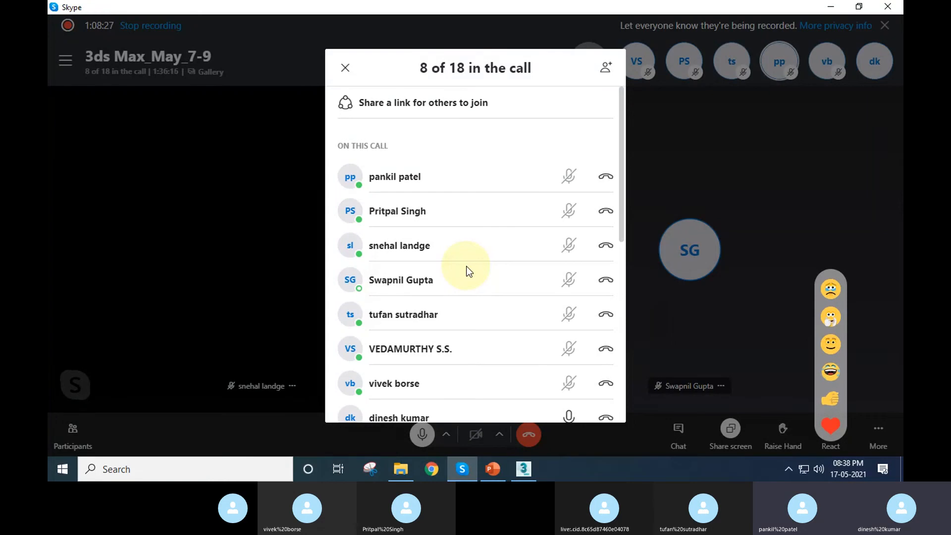
pyautogui.scroll(-1, 467, 269)
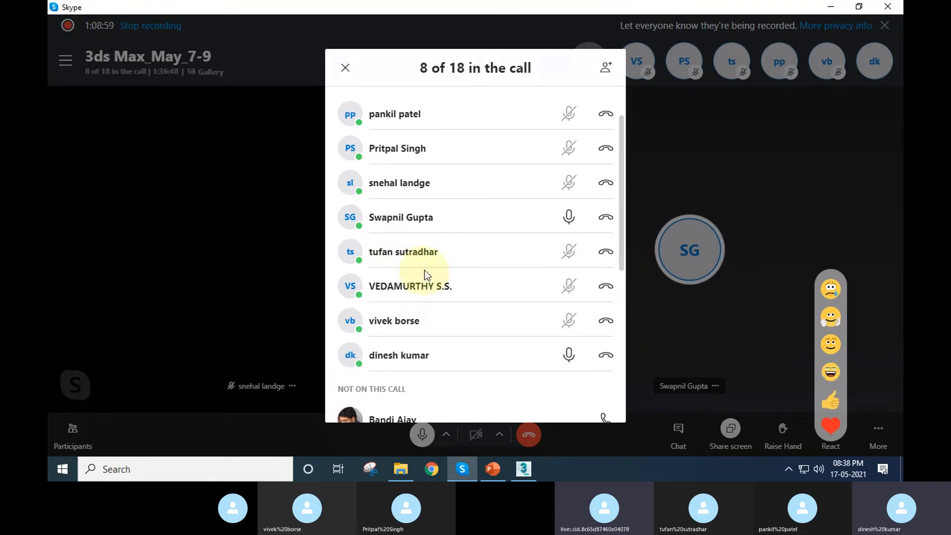
pyautogui.scroll(-1, 423, 253)
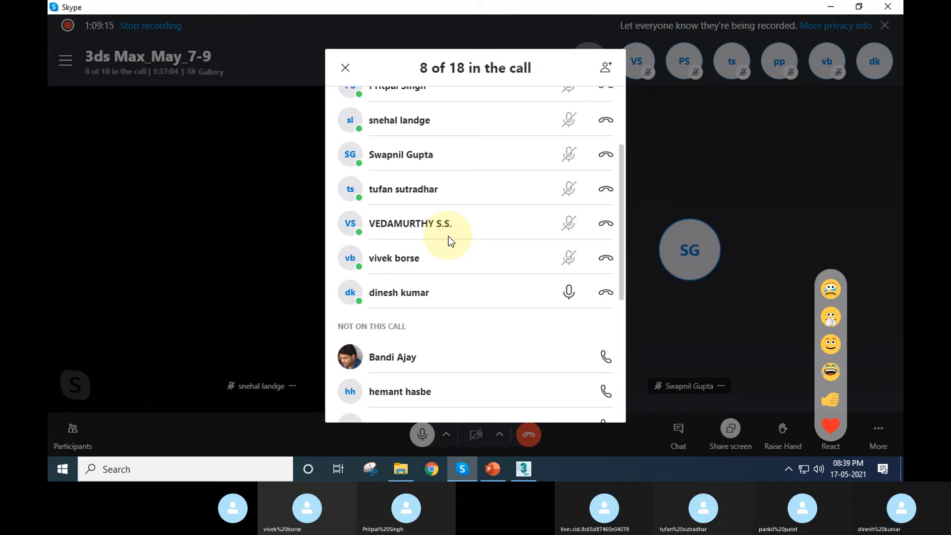
pyautogui.scroll(-2, 472, 224)
pyautogui.scroll(2, 473, 198)
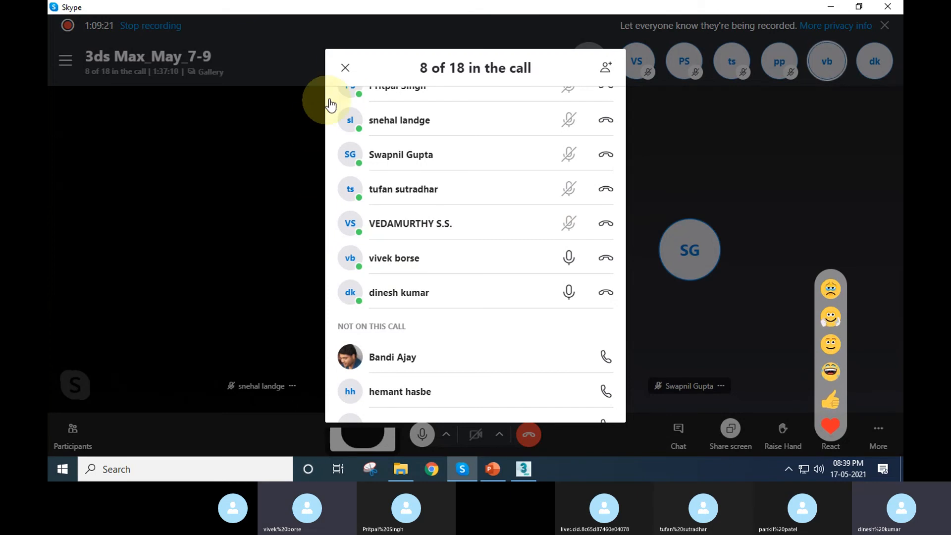
pyautogui.click(345, 69)
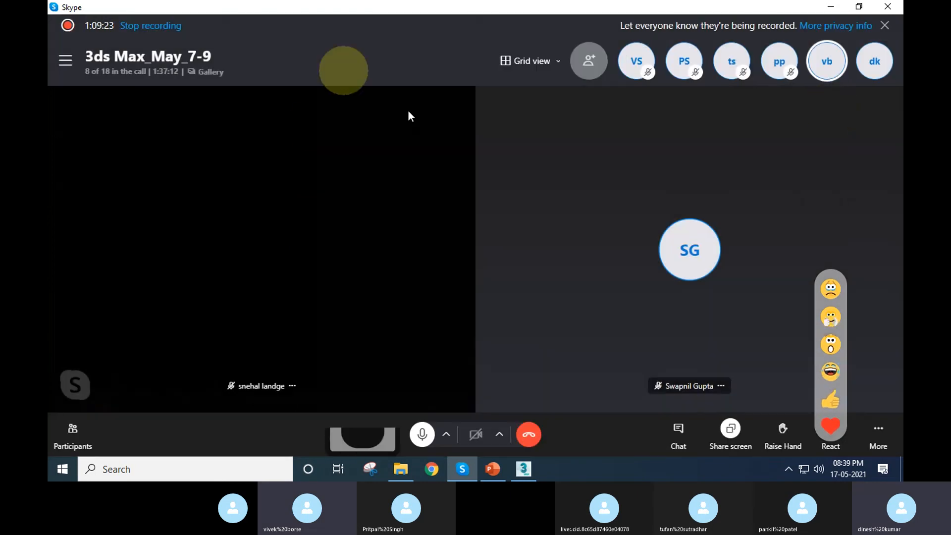
pyautogui.click(837, 6)
# Delete all objects in the scene and reset the perspective view to the grid's extents.
pyautogui.scroll(-5, 410, 291)
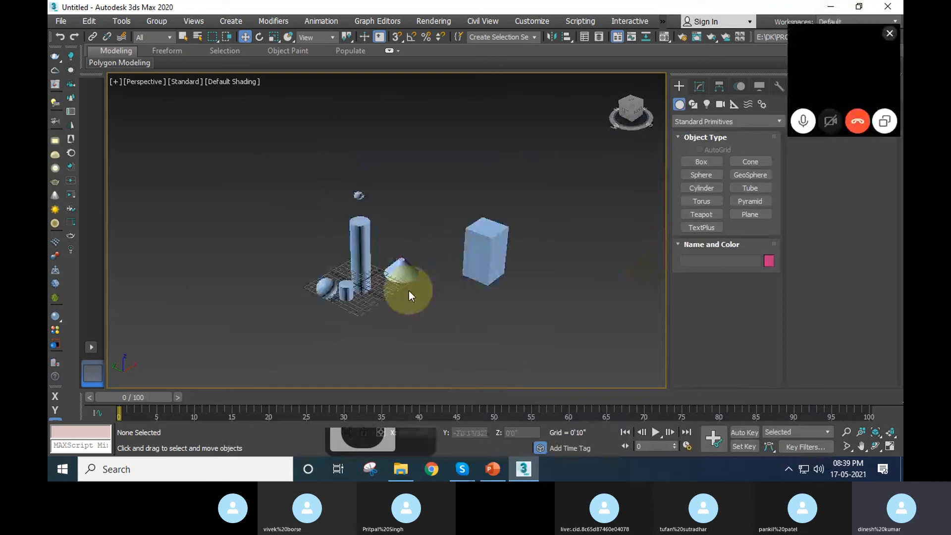
pyautogui.moveTo(244, 202); pyautogui.dragTo(608, 335)
pyautogui.press('Delete')
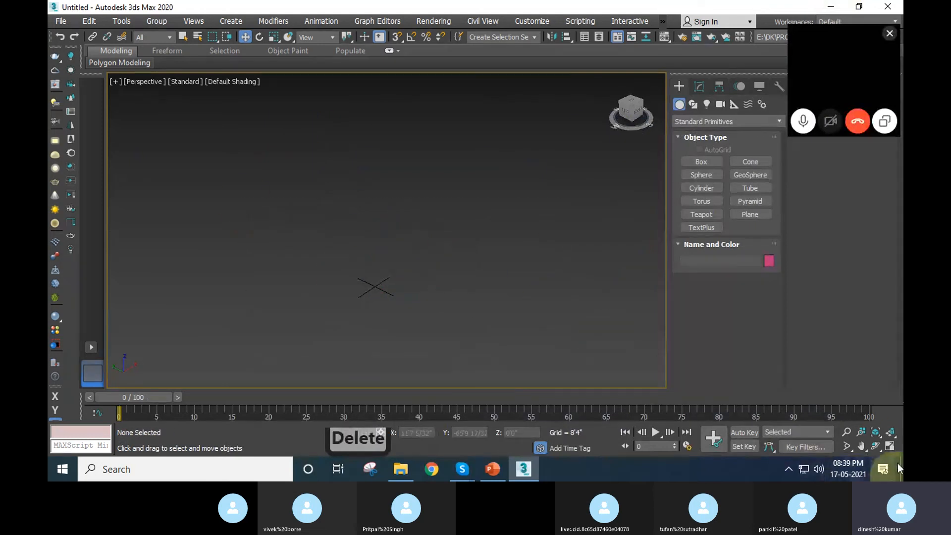
pyautogui.click(876, 433)
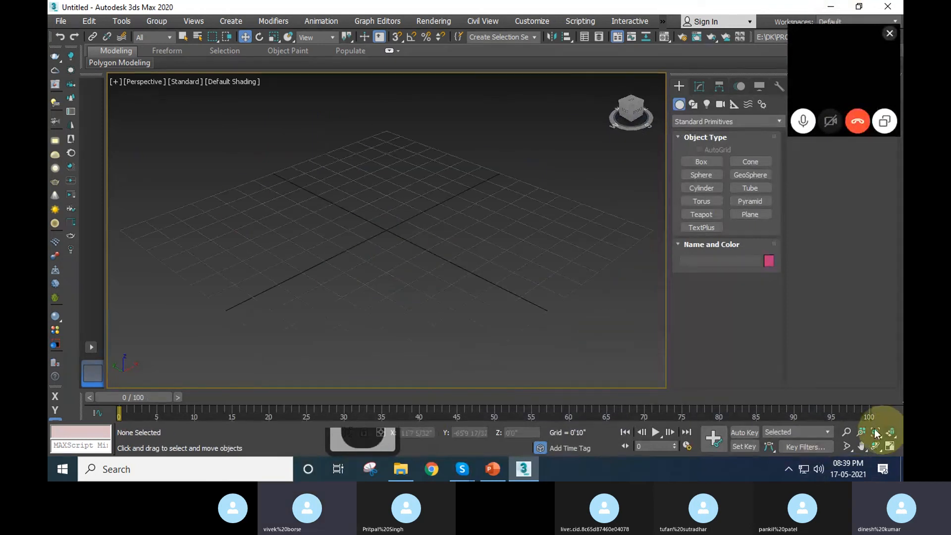
# Create a tall, narrow standard primitive box near the front corner of the grid.
pyautogui.click(700, 164)
pyautogui.moveTo(310, 321); pyautogui.dragTo(266, 356)
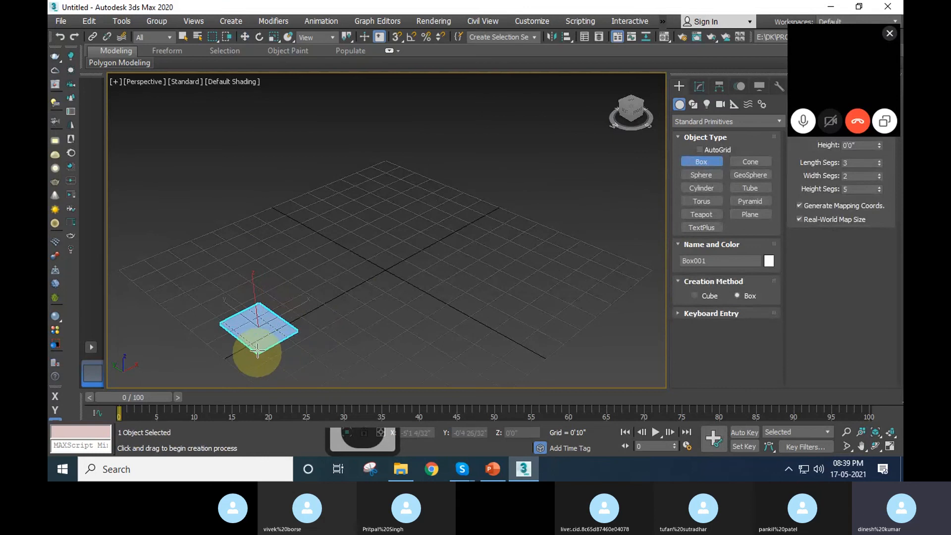
pyautogui.click(239, 208)
pyautogui.rightClick(276, 283)
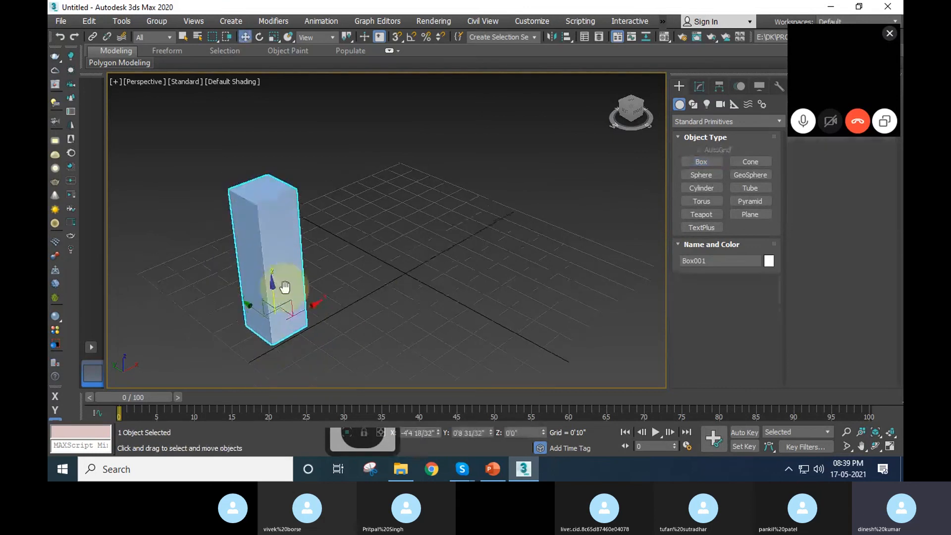
# Move the tall box along X to about -3'6" and clone it along X as one instance at about -1'8".
pyautogui.scroll(4, 342, 296)
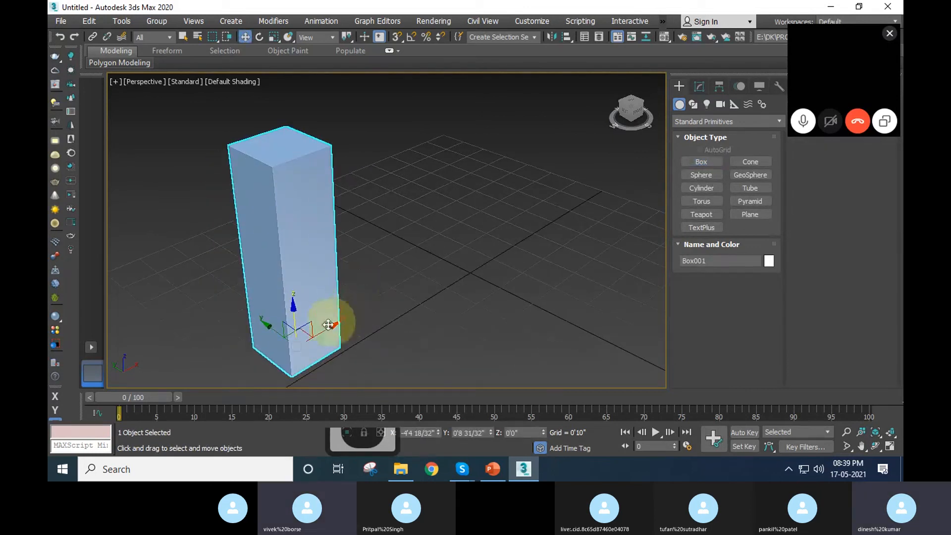
pyautogui.moveTo(322, 331); pyautogui.dragTo(395, 331)
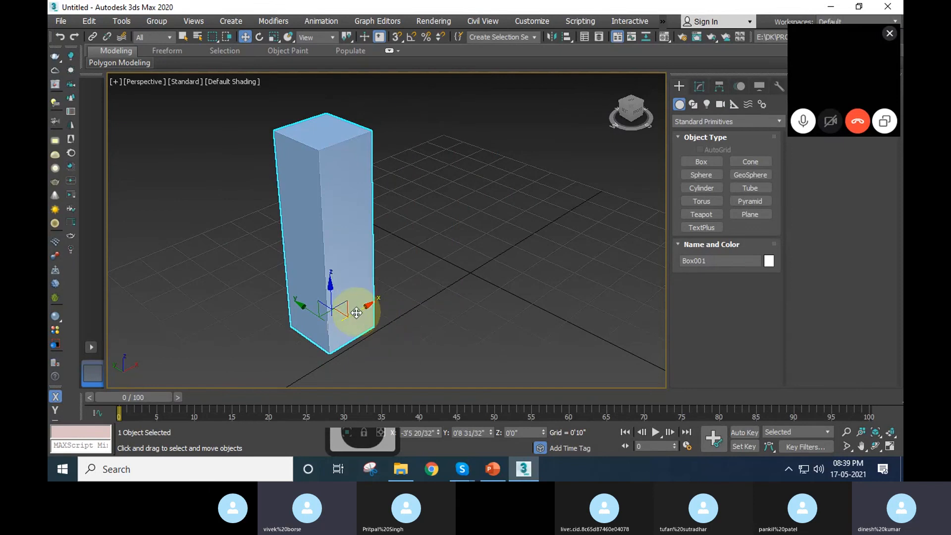
pyautogui.keyDown('shift'); pyautogui.moveTo(367, 303); pyautogui.dragTo(418, 288); pyautogui.keyUp('shift')
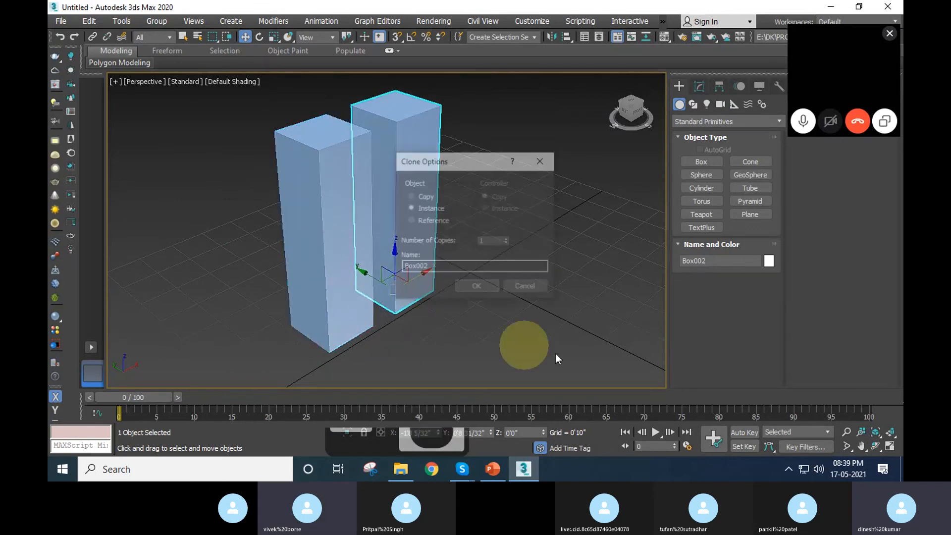
pyautogui.click(483, 292)
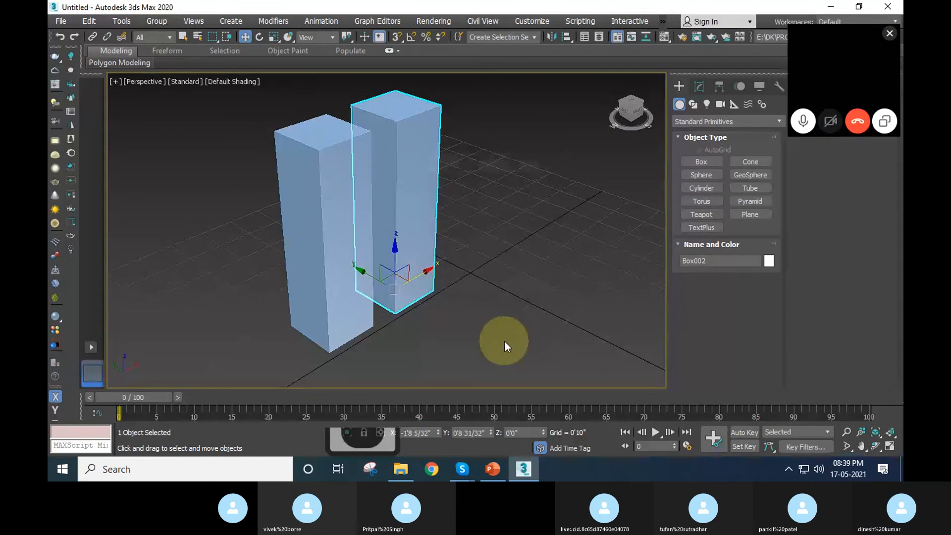
pyautogui.click(504, 341)
# Create a teapot on the grid in front of the two tall boxes.
pyautogui.click(707, 214)
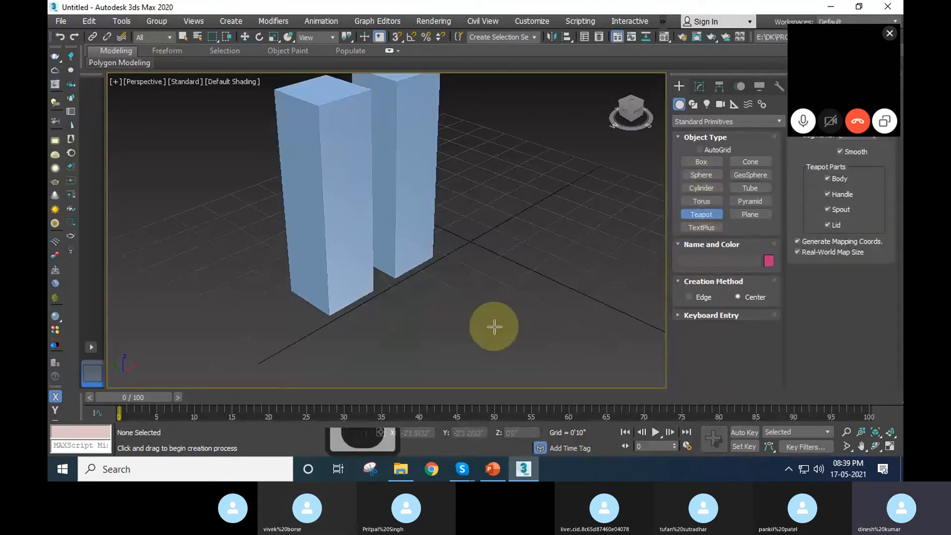
pyautogui.moveTo(419, 324); pyautogui.dragTo(434, 362)
pyautogui.rightClick(480, 328)
pyautogui.scroll(3, 480, 328)
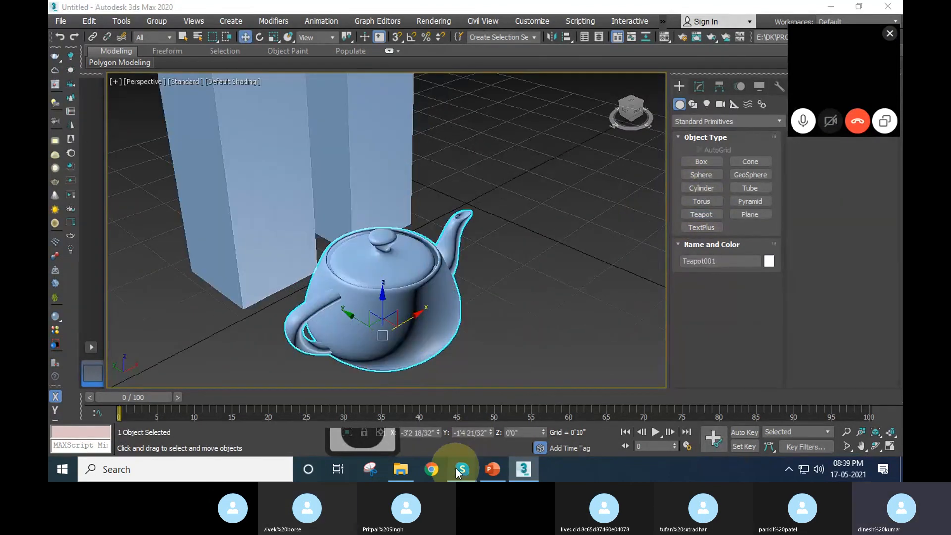
# Open the Skype call's participant list, toggle the microphone of the unmuted participant above the host, and return to 3ds Max.
pyautogui.click(843, 63)
pyautogui.click(831, 7)
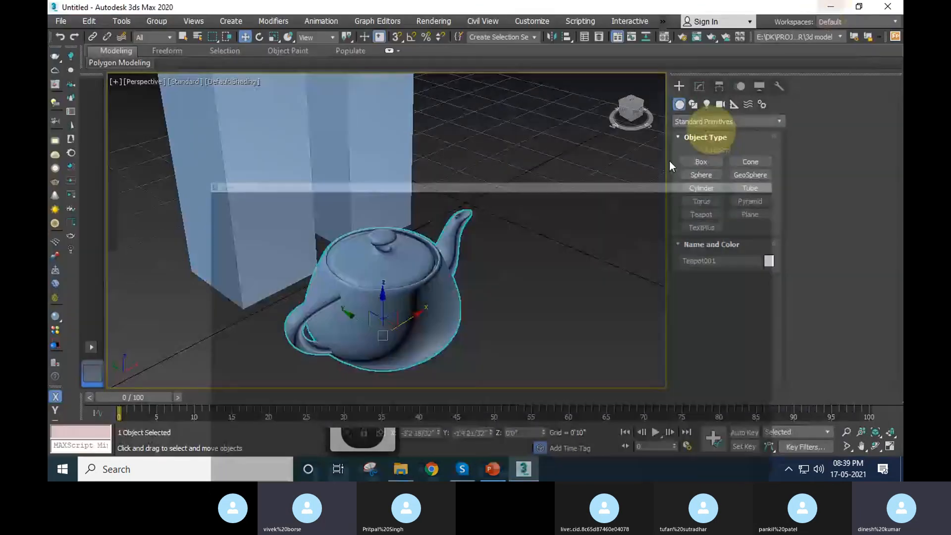
pyautogui.click(516, 310)
pyautogui.moveTo(516, 311); pyautogui.dragTo(474, 298, button='middle')
pyautogui.click(877, 75)
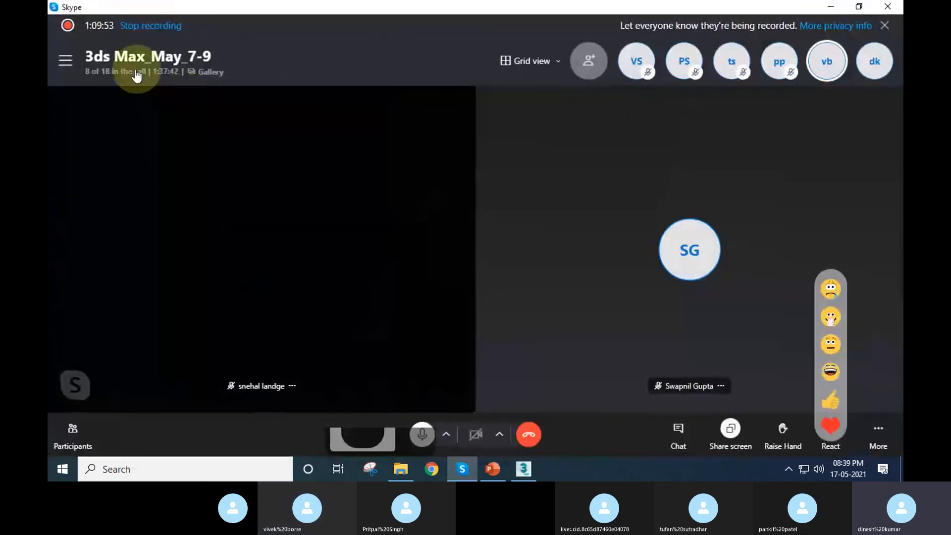
pyautogui.click(105, 73)
pyautogui.scroll(-1, 496, 321)
pyautogui.click(568, 323)
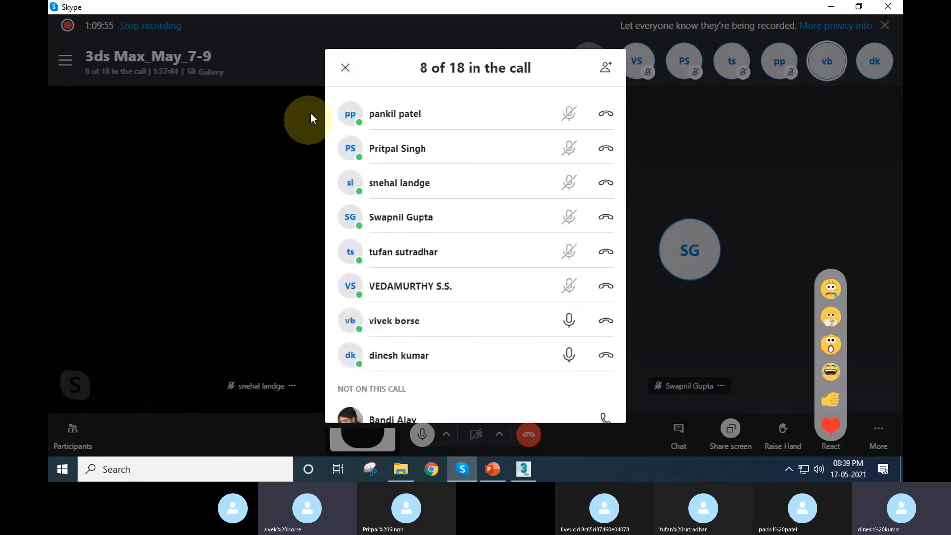
pyautogui.click(345, 68)
pyautogui.click(831, 7)
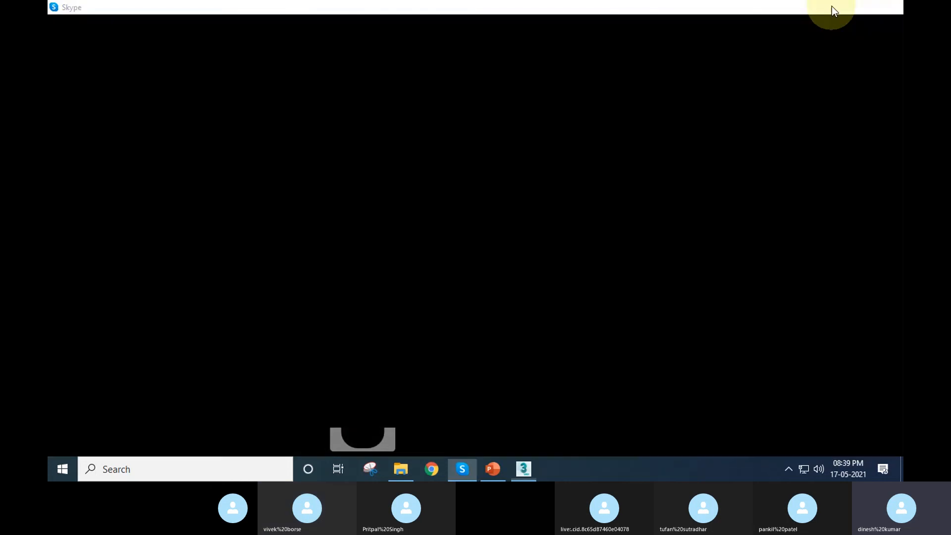
# Move the teapot along X to about -3'7" and start a clone along the same axis at about -0'9".
pyautogui.click(365, 297)
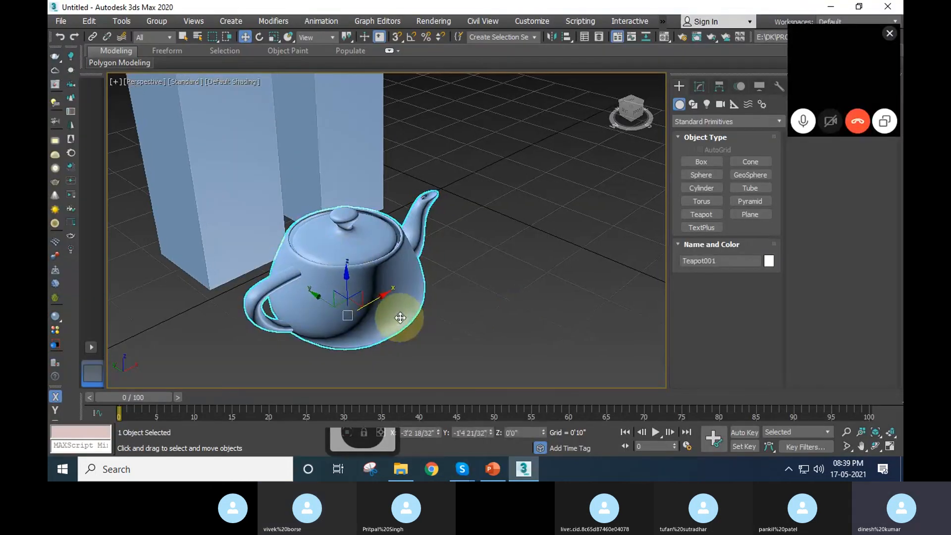
pyautogui.moveTo(386, 297); pyautogui.dragTo(344, 304)
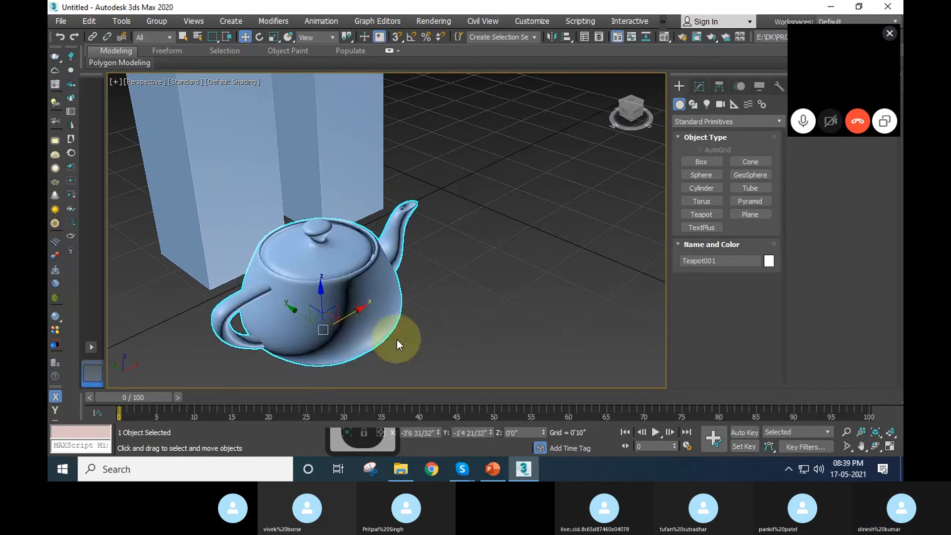
pyautogui.moveTo(381, 329)
pyautogui.keyDown('shift'); pyautogui.mouseDown()
pyautogui.moveTo(410, 282)
pyautogui.moveTo(510, 241)
pyautogui.mouseUp(); pyautogui.keyUp('shift')
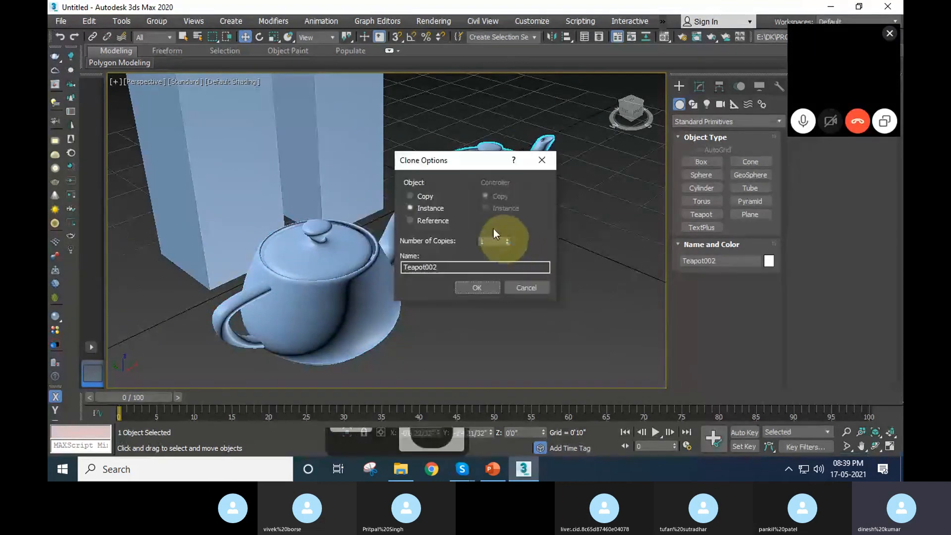
pyautogui.moveTo(436, 159); pyautogui.dragTo(544, 169)
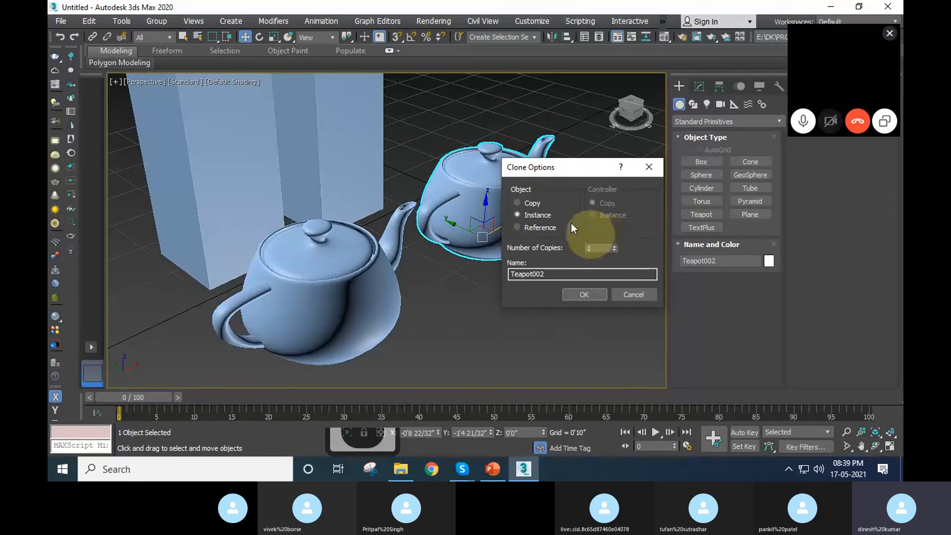
pyautogui.moveTo(551, 168); pyautogui.dragTo(612, 170)
# Set the teapot clone type to Copy with 10 copies, create the row of teapots, and clear the selection.
pyautogui.click(581, 207)
pyautogui.click(581, 218)
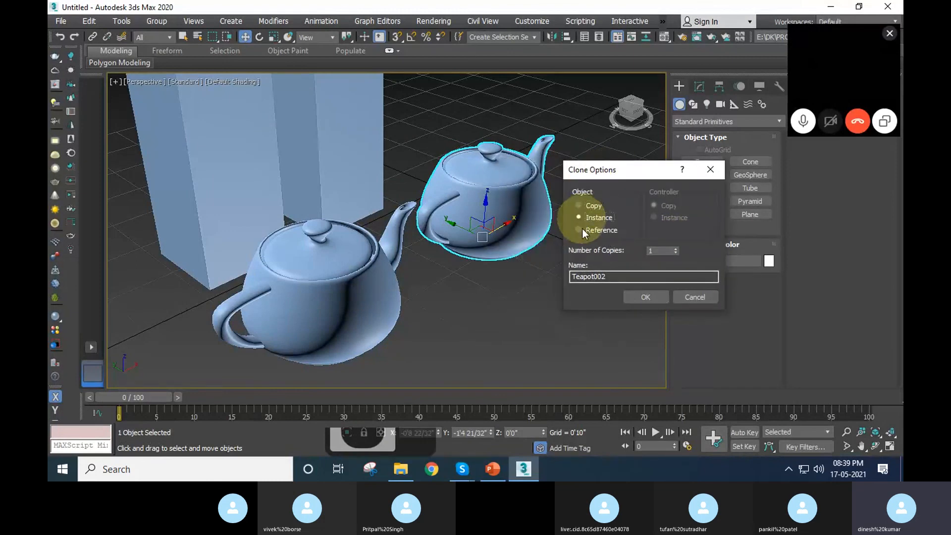
pyautogui.click(582, 230)
pyautogui.click(585, 206)
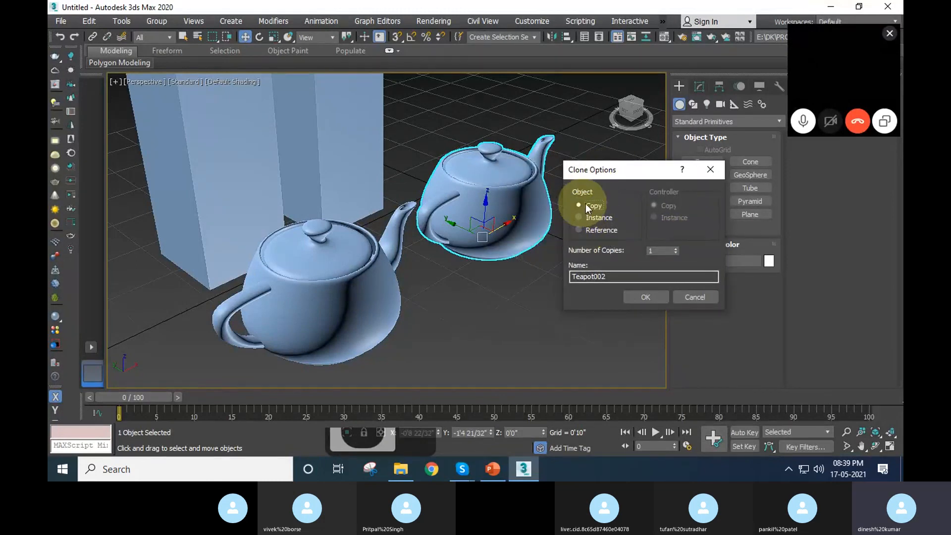
pyautogui.doubleClick(659, 250)
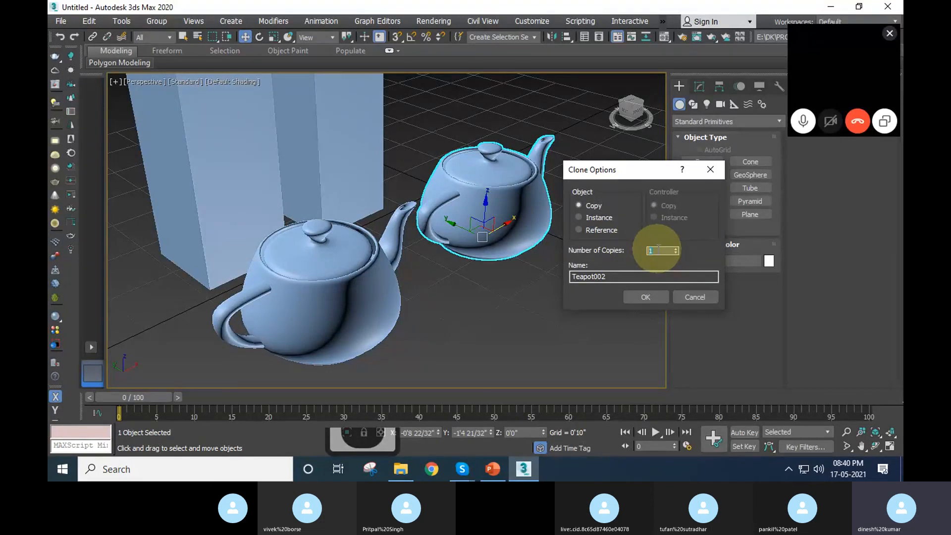
pyautogui.write('0')
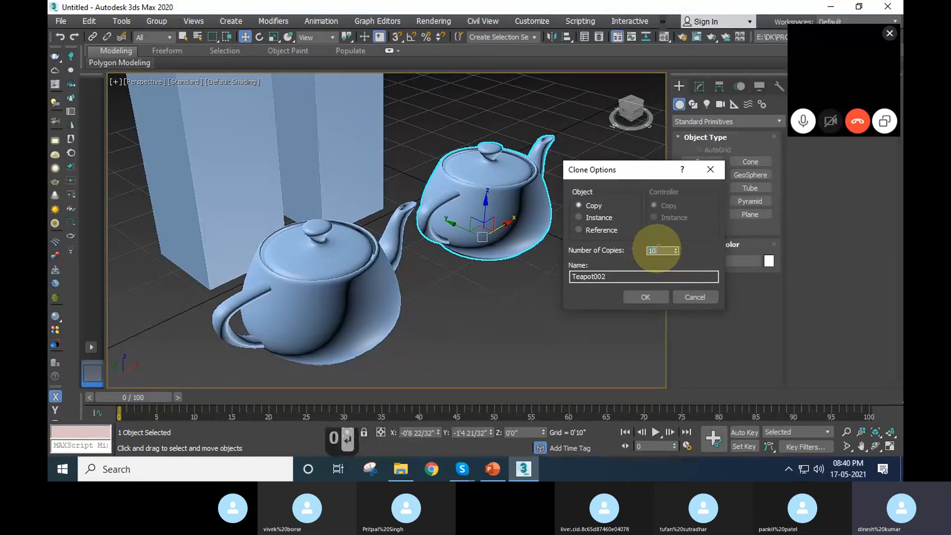
pyautogui.click(645, 298)
pyautogui.scroll(-8, 403, 311)
pyautogui.moveTo(638, 162); pyautogui.dragTo(467, 188, button='middle')
pyautogui.click(466, 283)
pyautogui.moveTo(312, 314); pyautogui.dragTo(409, 298, button='middle')
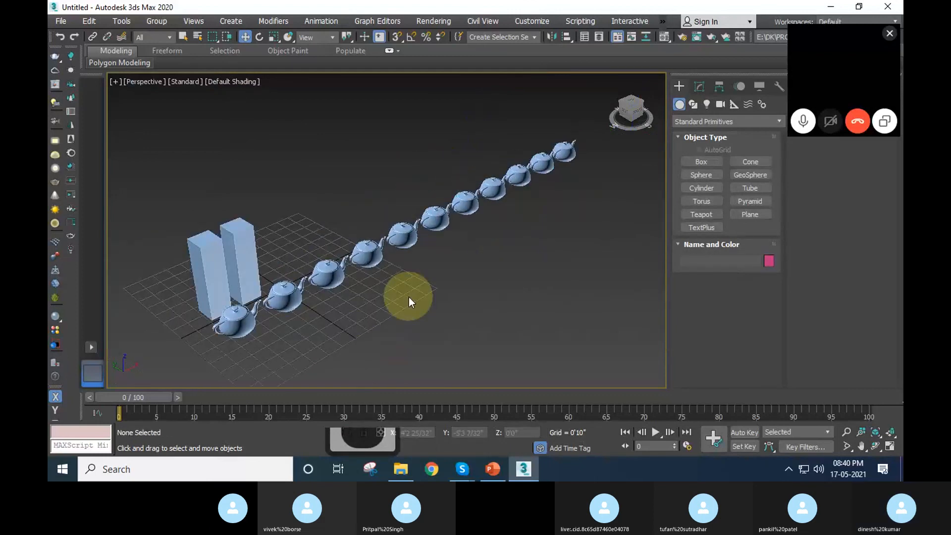
# Clone the rear tall box along Y to about 3'7" as 5 Copy-type copies, then clear the selection.
pyautogui.click(239, 262)
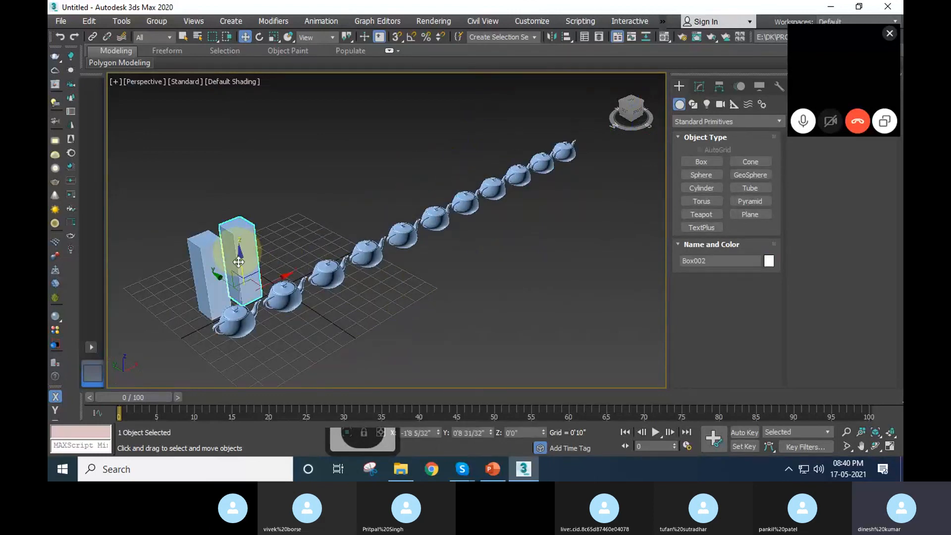
pyautogui.moveTo(239, 262); pyautogui.dragTo(392, 283, button='middle')
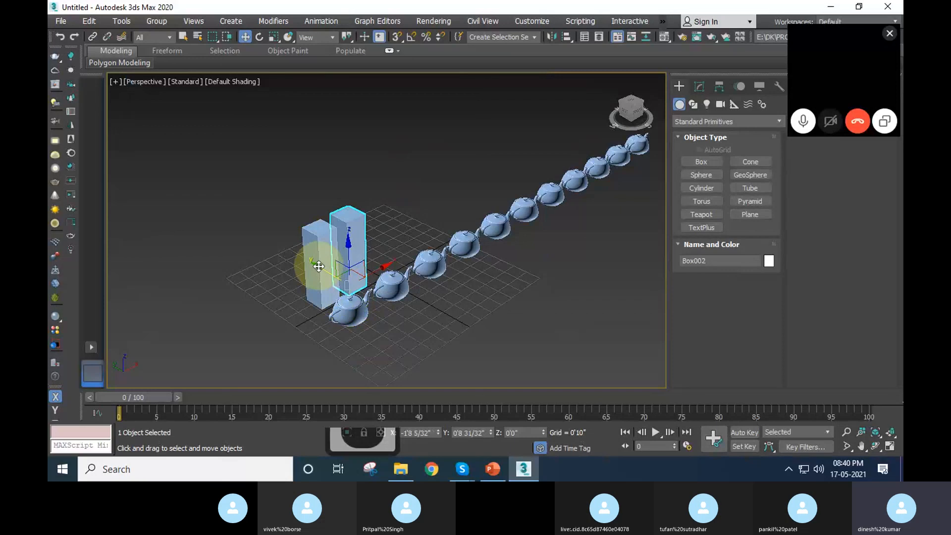
pyautogui.keyDown('shift'); pyautogui.moveTo(318, 267); pyautogui.dragTo(286, 244); pyautogui.keyUp('shift')
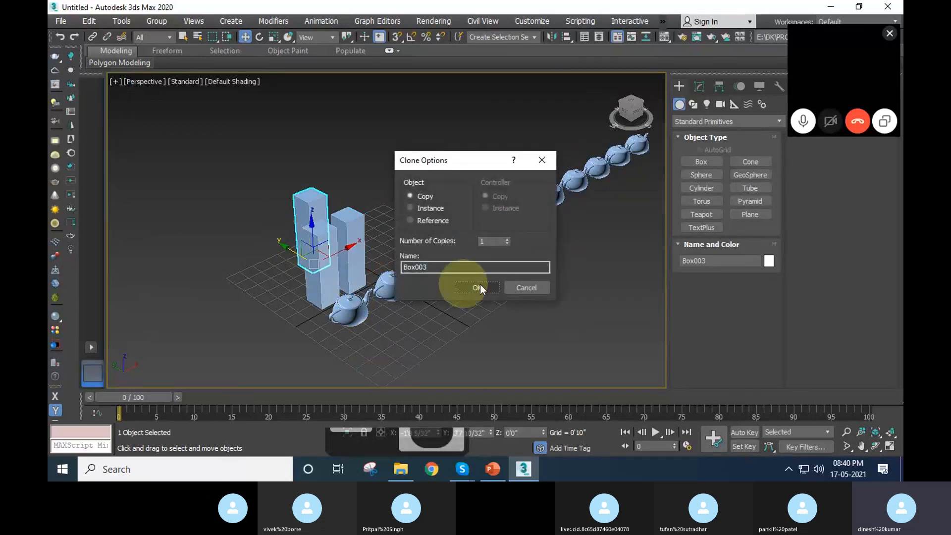
pyautogui.write('5')
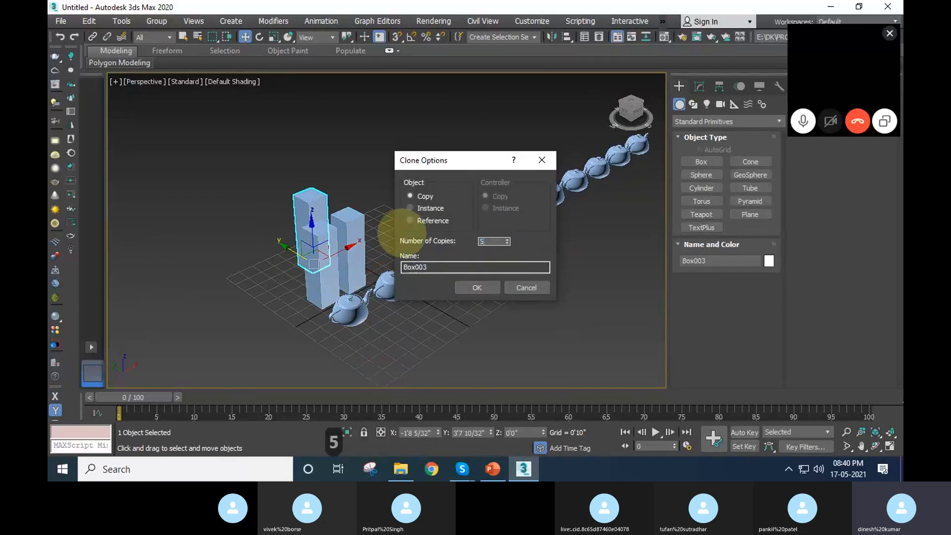
pyautogui.click(479, 286)
pyautogui.click(326, 299)
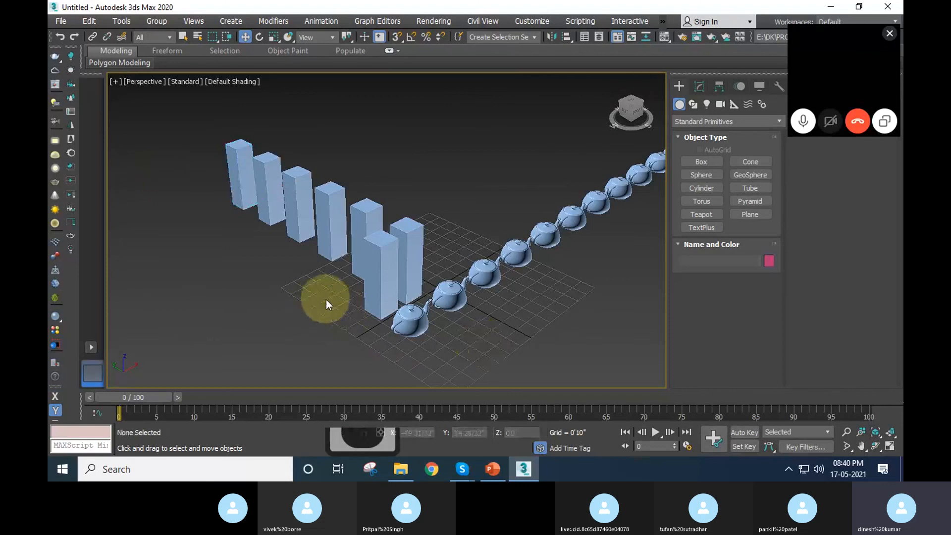
# Clone the third teapot in the row upward along Z to about 1'7" as 4 Copy-type copies, and clear the selection.
pyautogui.keyDown('alt'); pyautogui.moveTo(546, 285); pyautogui.dragTo(435, 242, button='middle'); pyautogui.keyUp('alt')
pyautogui.click(418, 278)
pyautogui.keyDown('shift'); pyautogui.moveTo(426, 244); pyautogui.dragTo(426, 207); pyautogui.keyUp('shift')
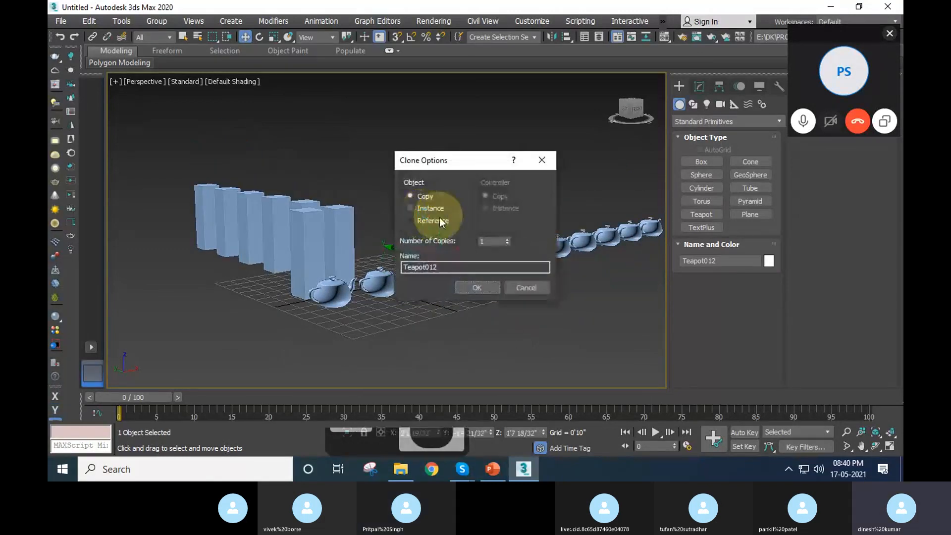
pyautogui.click(510, 239)
pyautogui.click(509, 238)
pyautogui.click(491, 283)
pyautogui.click(517, 337)
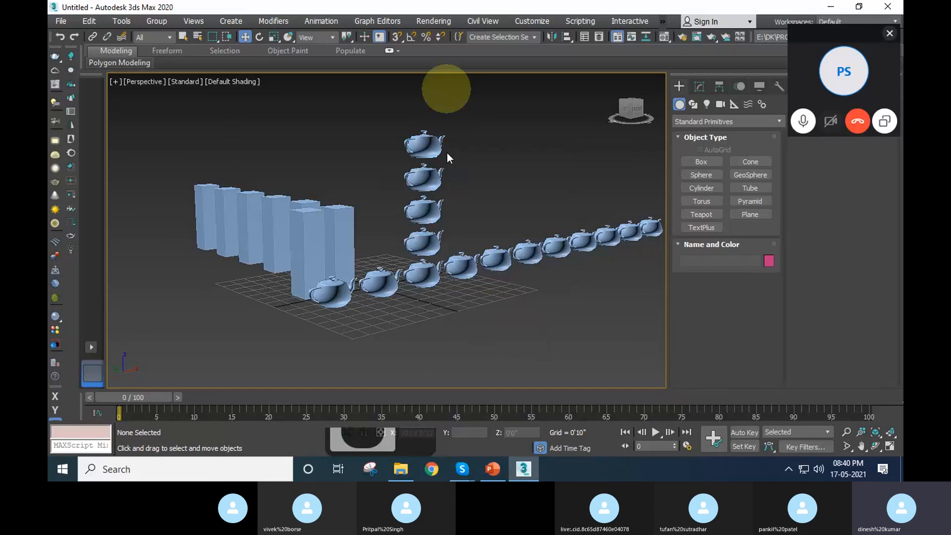
pyautogui.scroll(5, 492, 204)
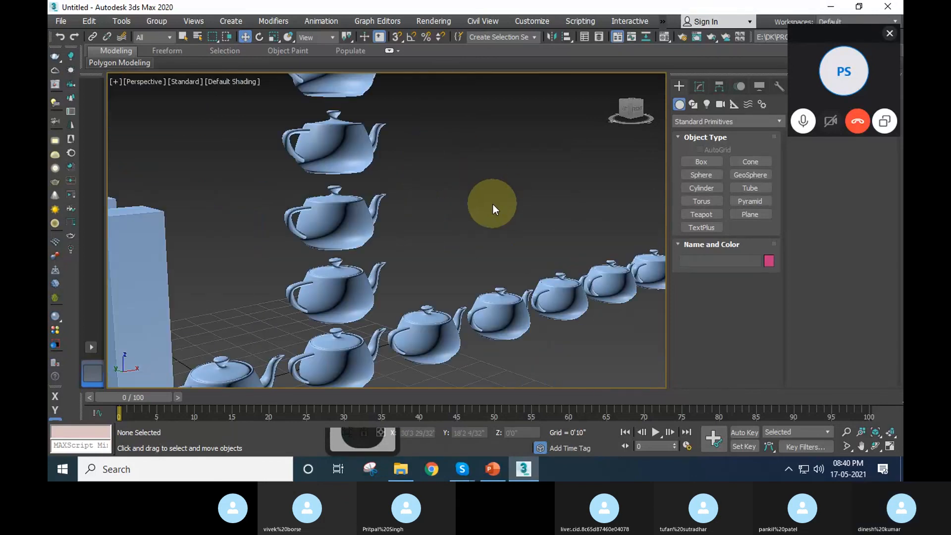
pyautogui.scroll(-5, 492, 204)
pyautogui.click(466, 310)
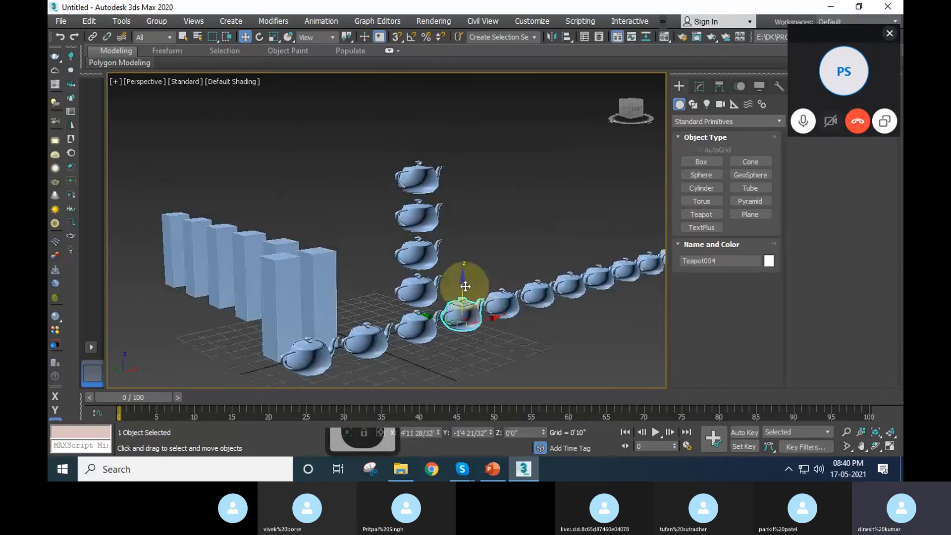
pyautogui.keyDown('shift'); pyautogui.moveTo(465, 286); pyautogui.dragTo(479, 140); pyautogui.keyUp('shift')
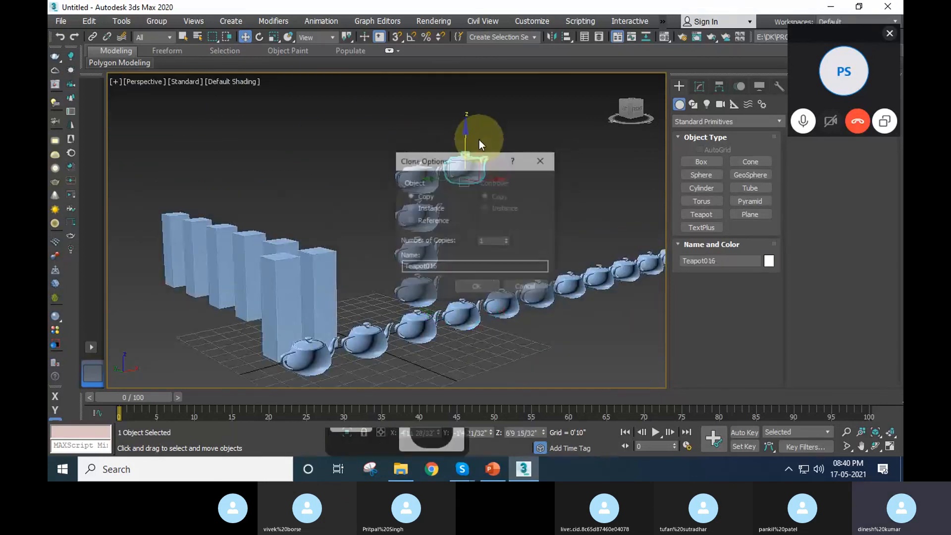
pyautogui.click(420, 208)
pyautogui.click(515, 288)
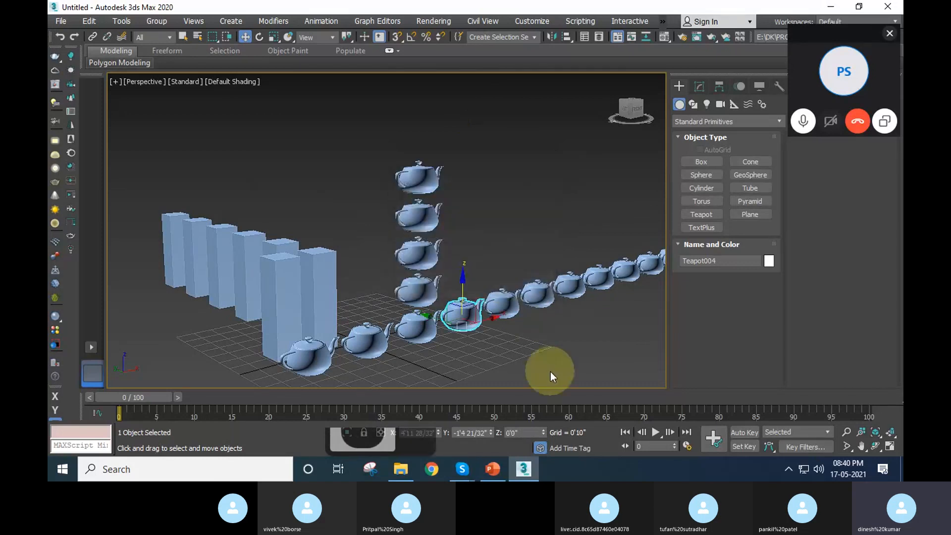
pyautogui.click(551, 372)
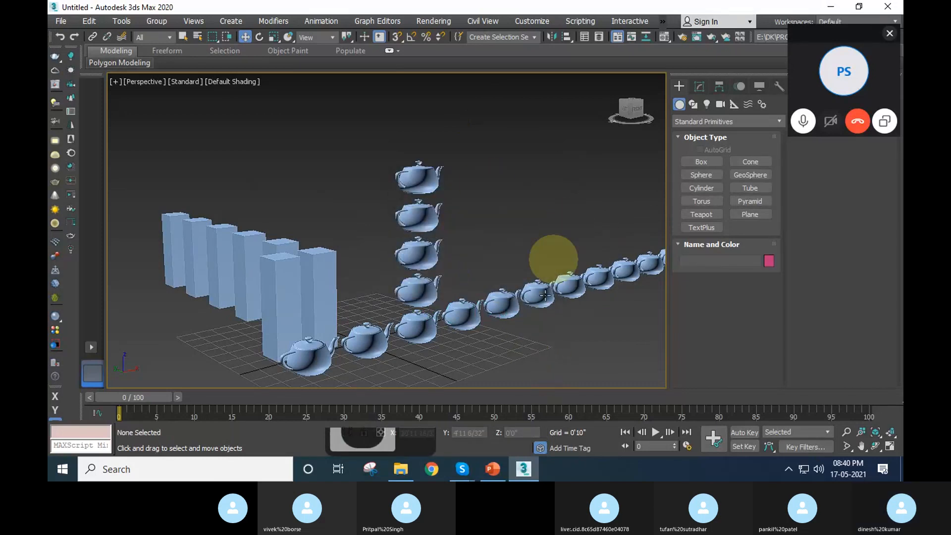
# Switch to the Skype call window and open its screen sharing options.
pyautogui.moveTo(555, 278); pyautogui.dragTo(543, 275, button='middle')
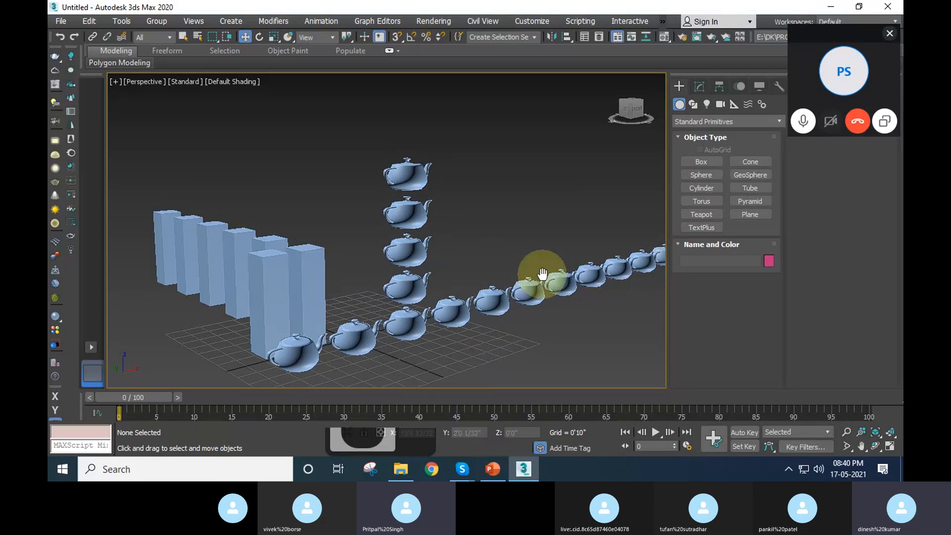
pyautogui.click(800, 64)
pyautogui.click(731, 428)
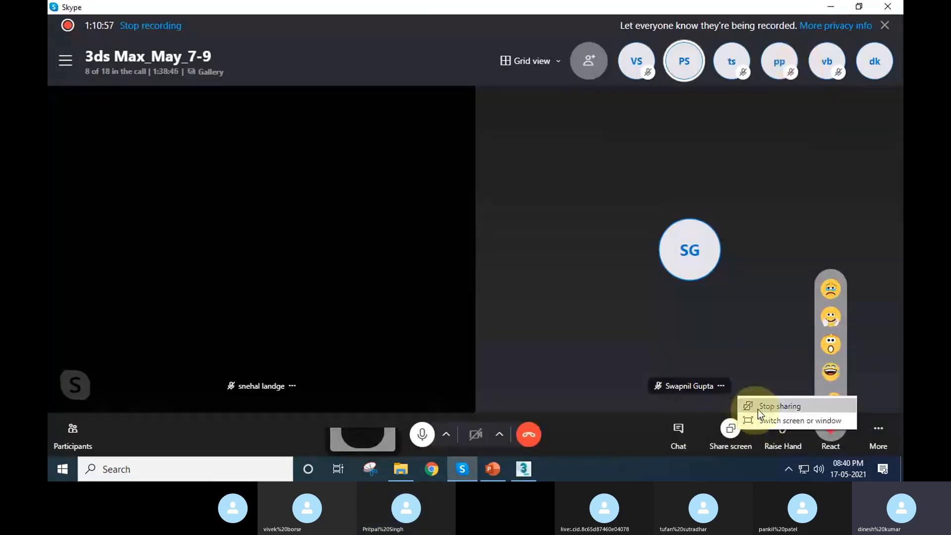